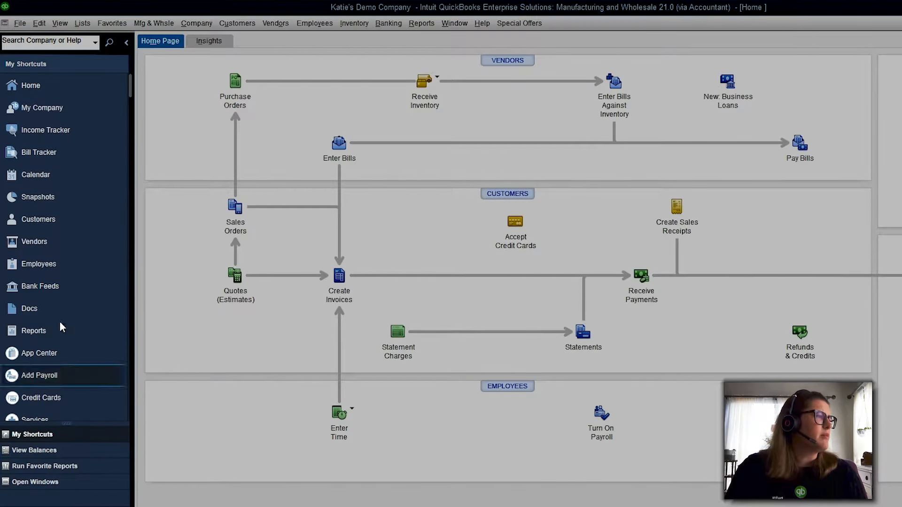
Scroll the left icon bar, then browse the menu bar from File through Special Offers and back to File
scroll(60, 319, "down", 2)
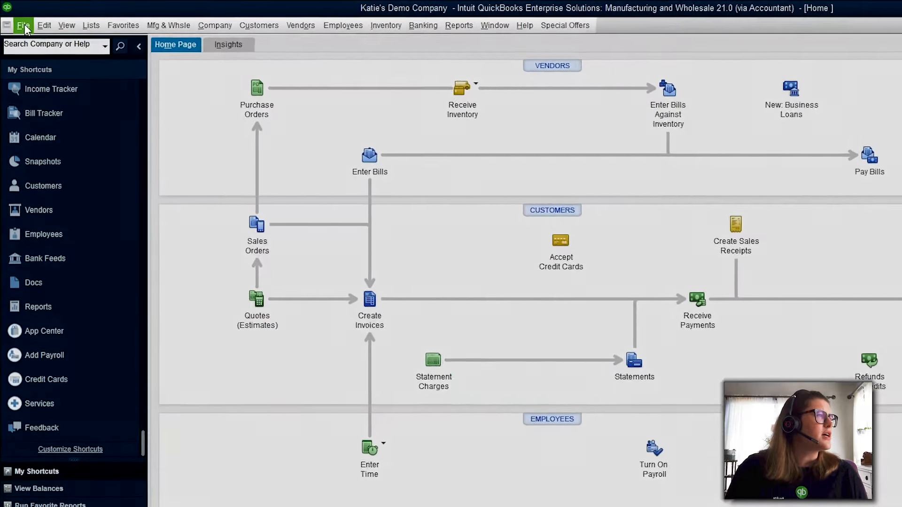
left_click(17, 19)
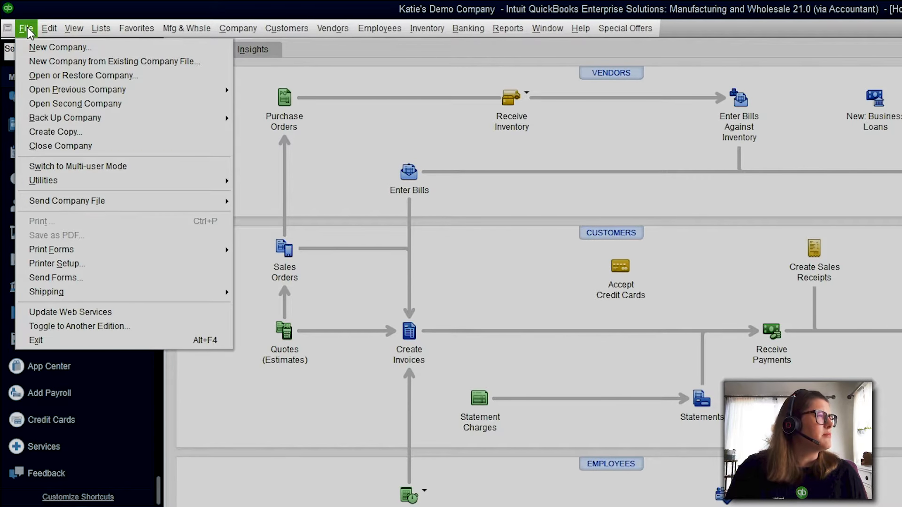
mouse_move(72, 27)
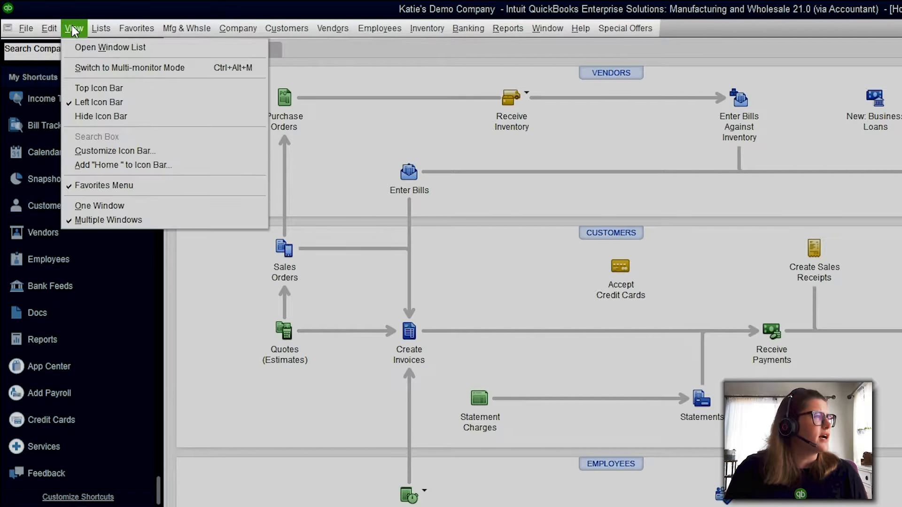
mouse_move(130, 32)
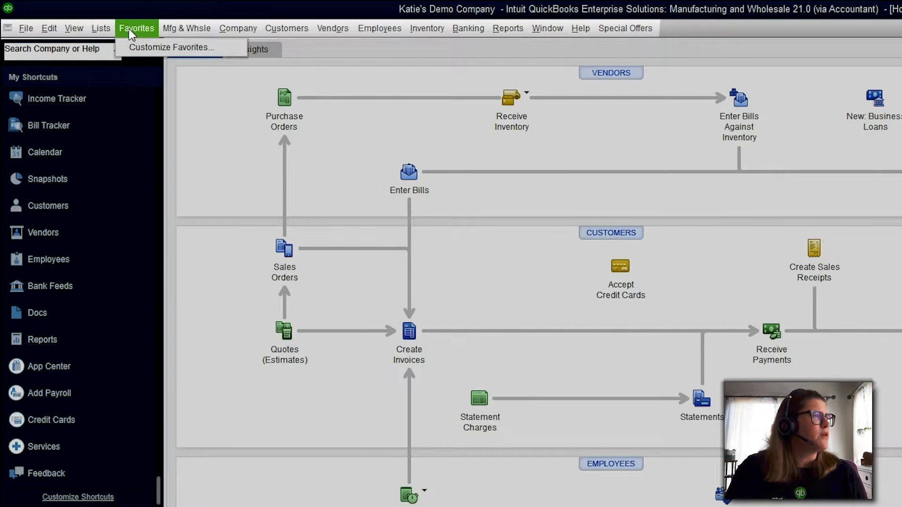
mouse_move(295, 27)
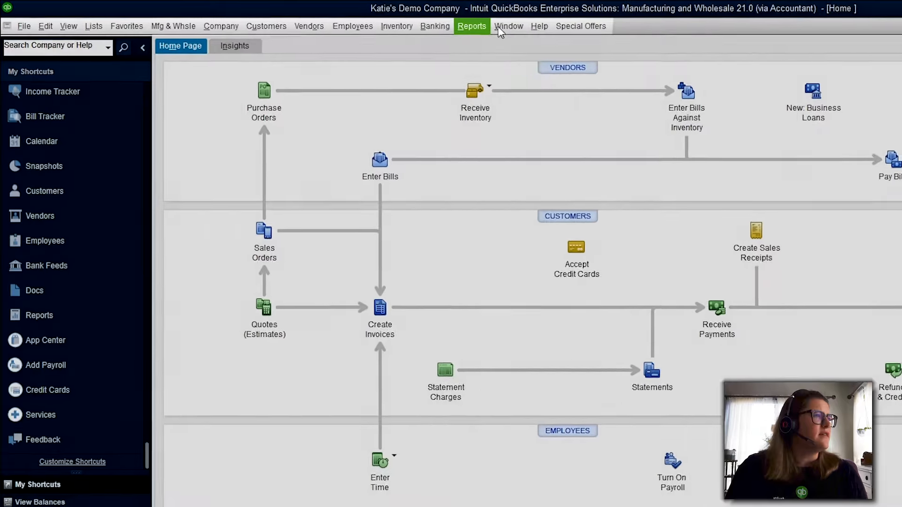
mouse_move(584, 28)
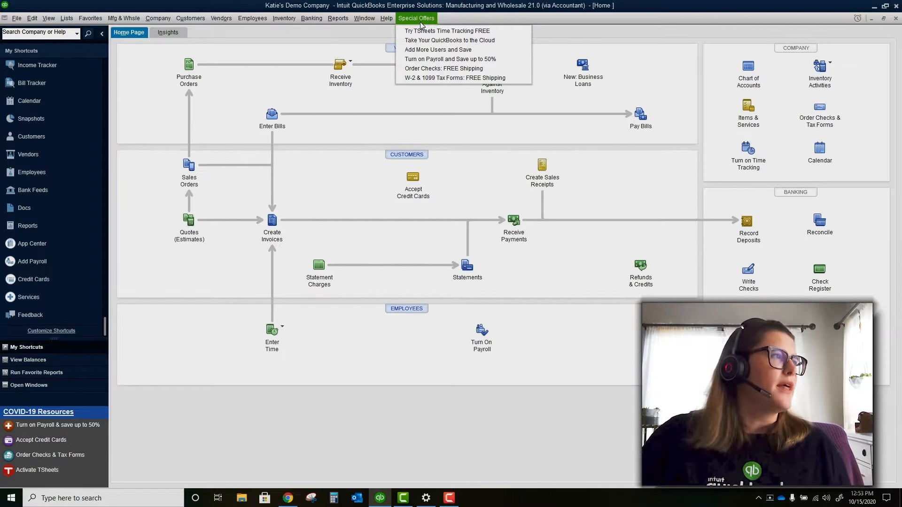
Dismiss the File and Edit menus and show the Insights dashboard with income and expenses at 0.00
mouse_move(16, 21)
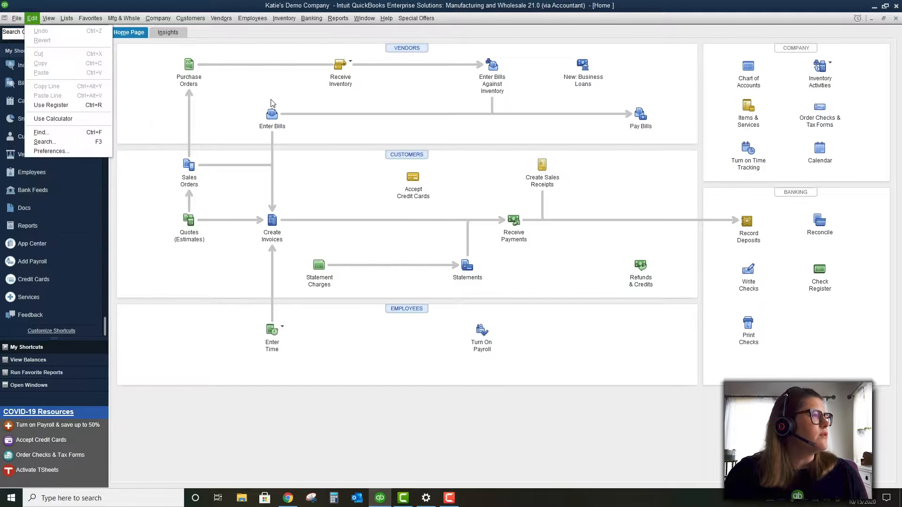
left_click(272, 100)
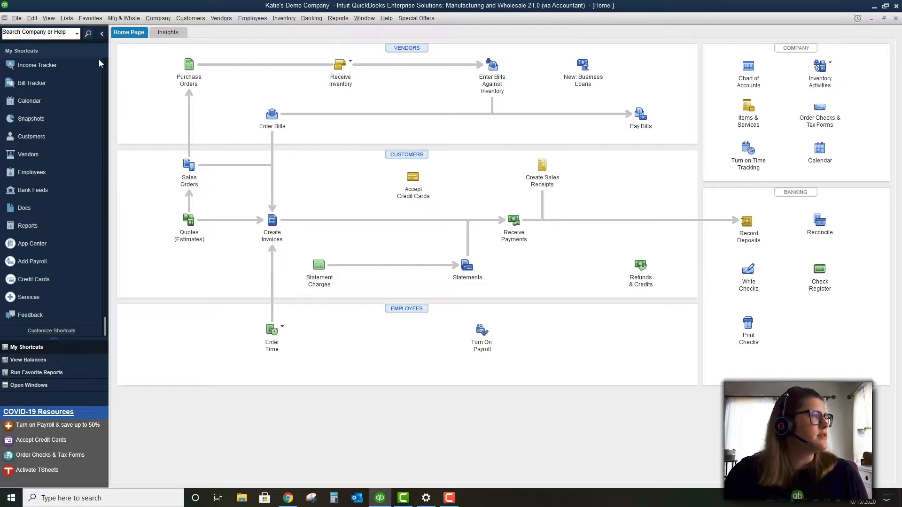
left_click(16, 19)
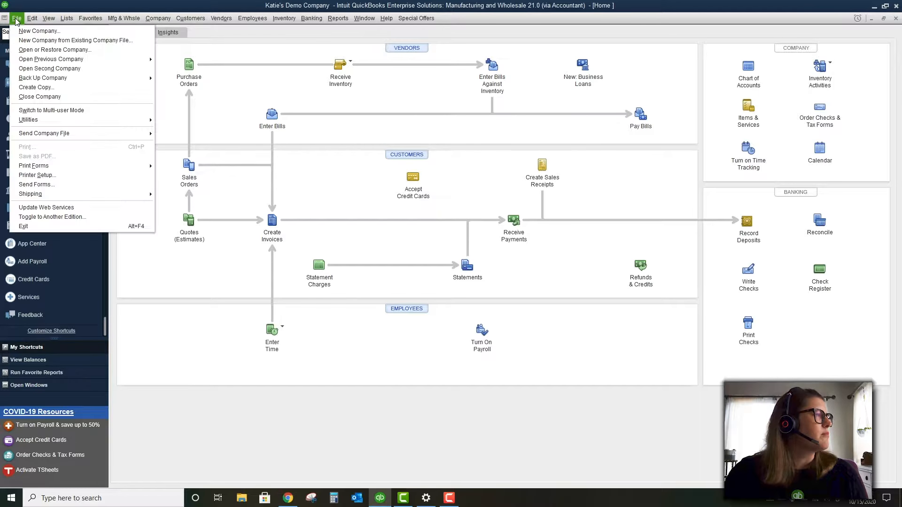
mouse_move(32, 18)
left_click(233, 55)
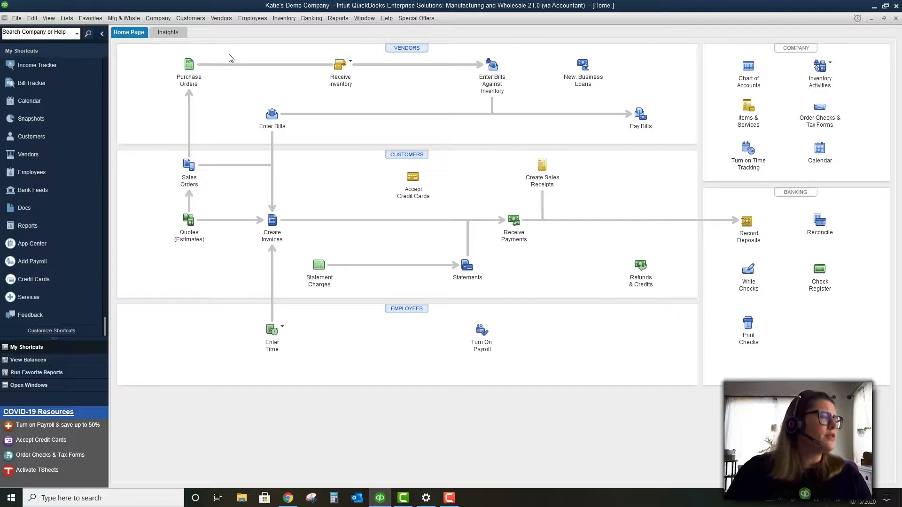
left_click(173, 34)
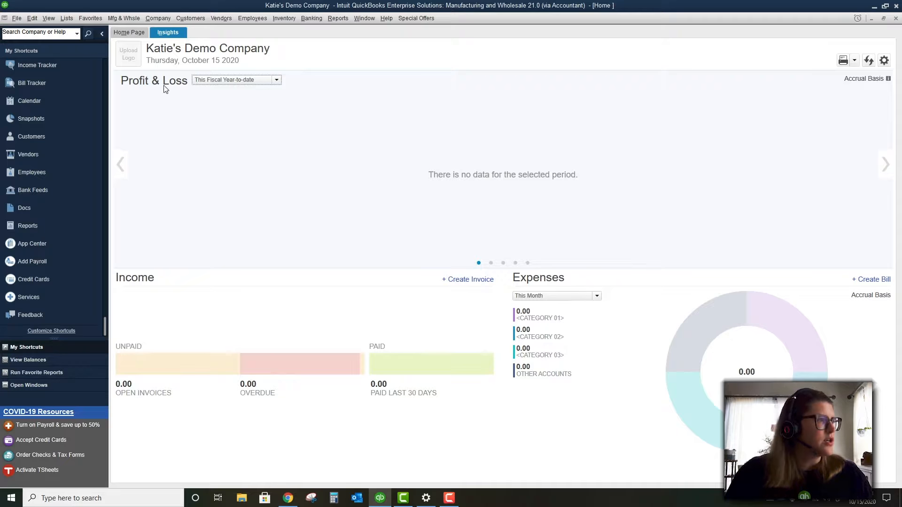
Toggle between Home Page and Insights, ending on the Home page vendor, customer and employee workflow
left_click(133, 33)
left_click(161, 34)
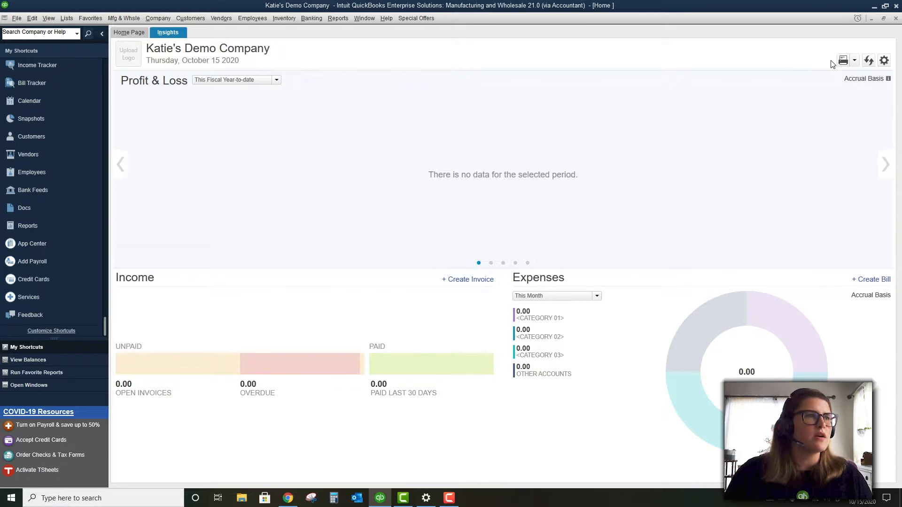
left_click(129, 32)
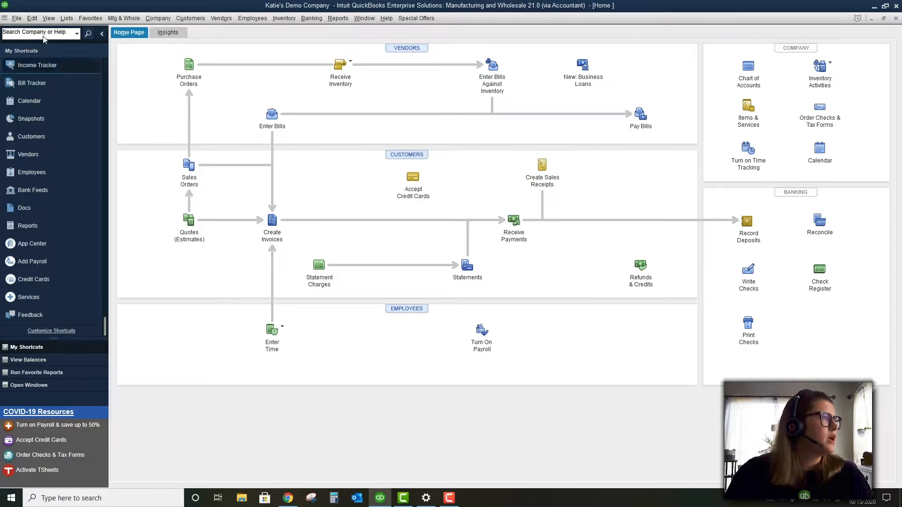
Show the File menu commands, including Open or Restore Company, Back Up Company and Switch to Multi-user Mode
left_click(31, 18)
left_click(17, 19)
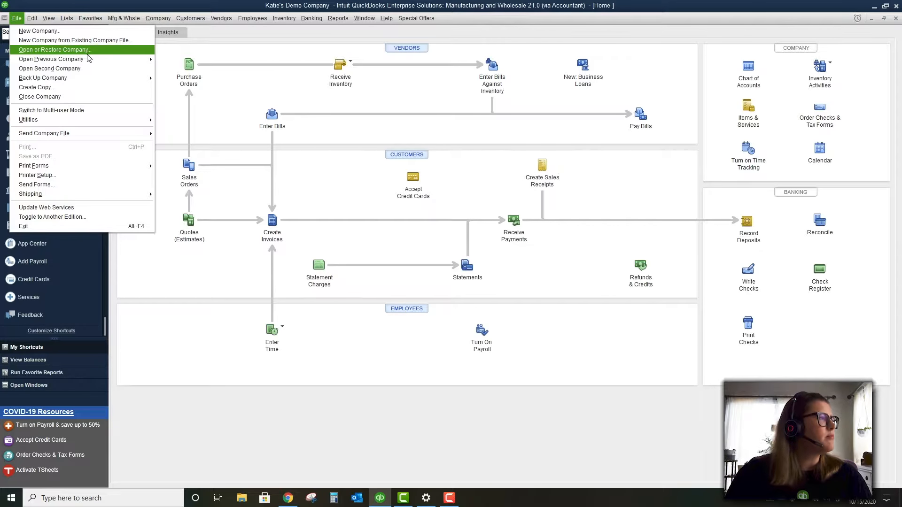
mouse_move(86, 76)
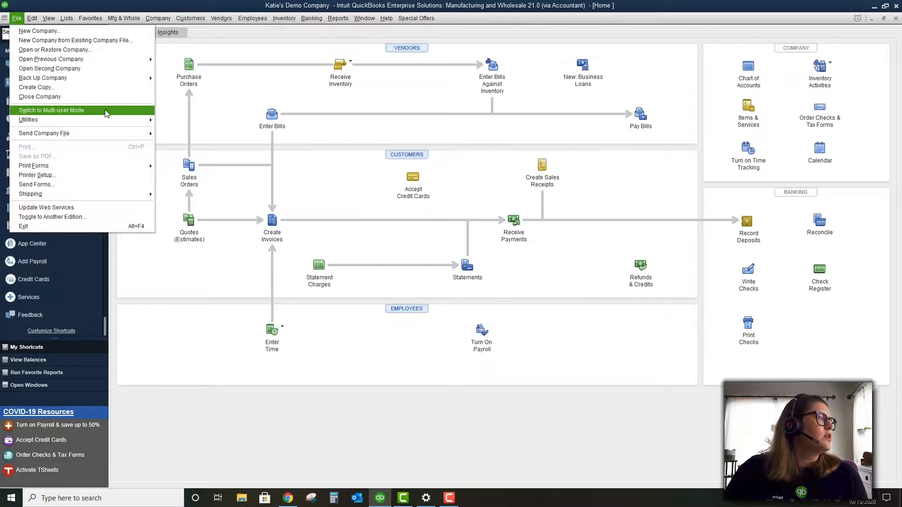
Show File > Utilities with its Import and Convert submenus, then Send Company File's Accountant's Copy and Portable Company File
mouse_move(113, 120)
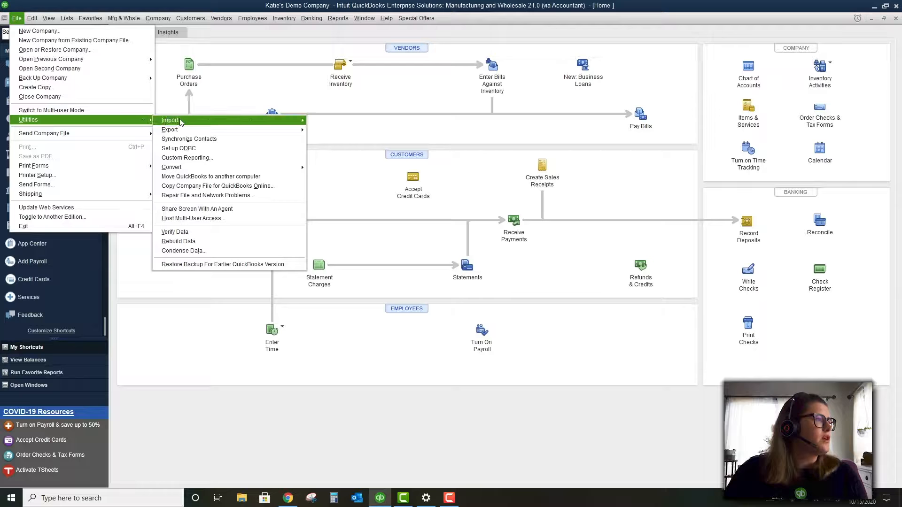
mouse_move(179, 122)
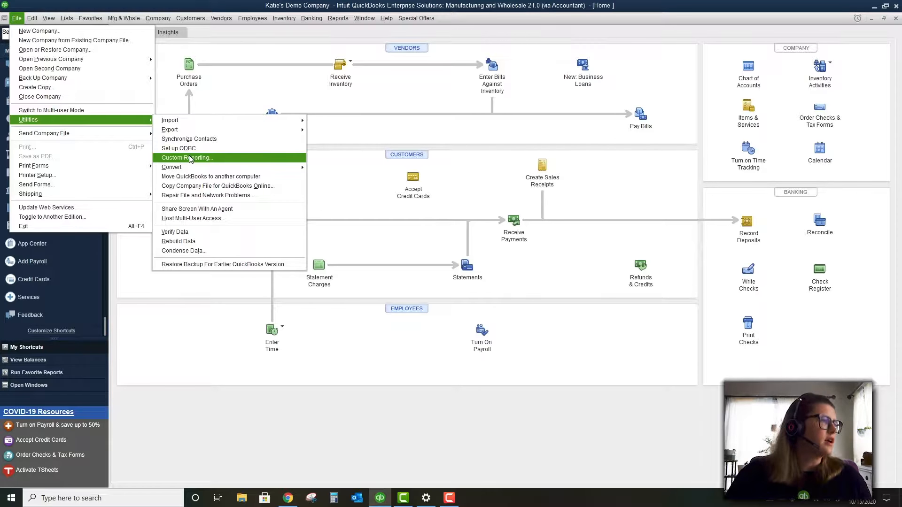
mouse_move(191, 167)
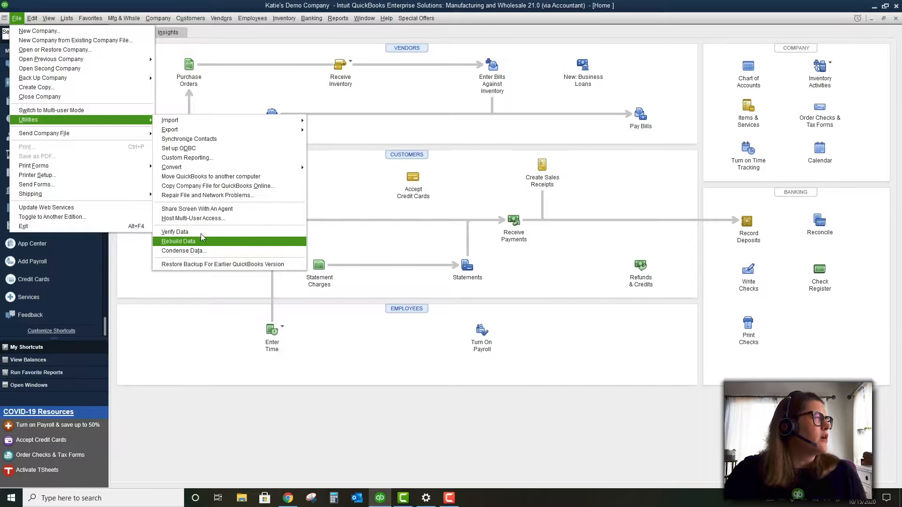
mouse_move(115, 136)
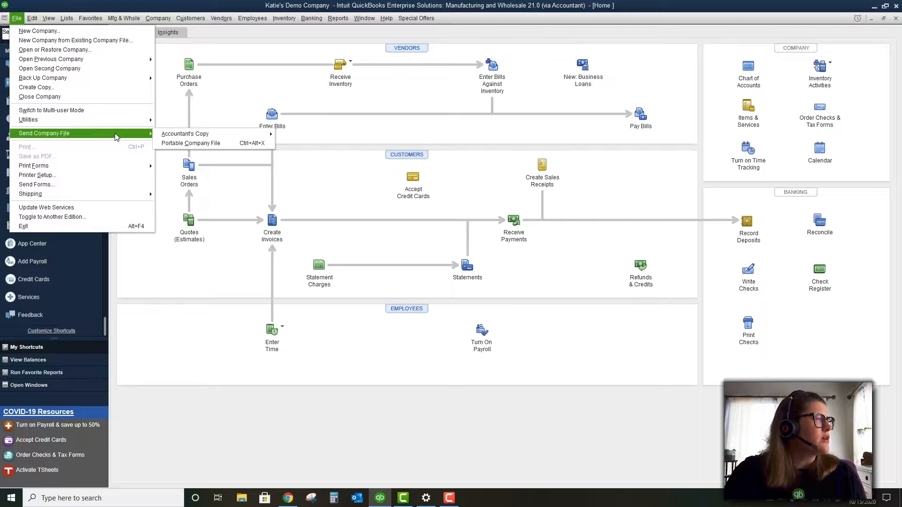
mouse_move(159, 134)
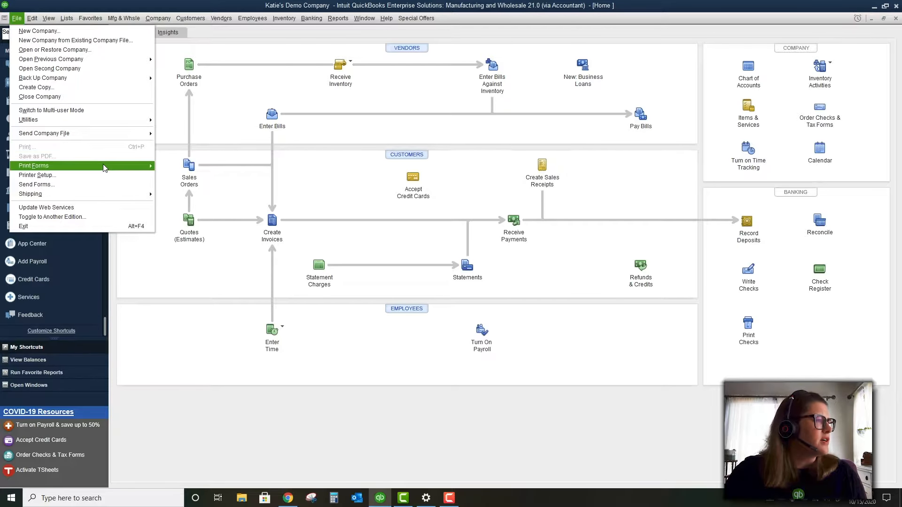
mouse_move(104, 167)
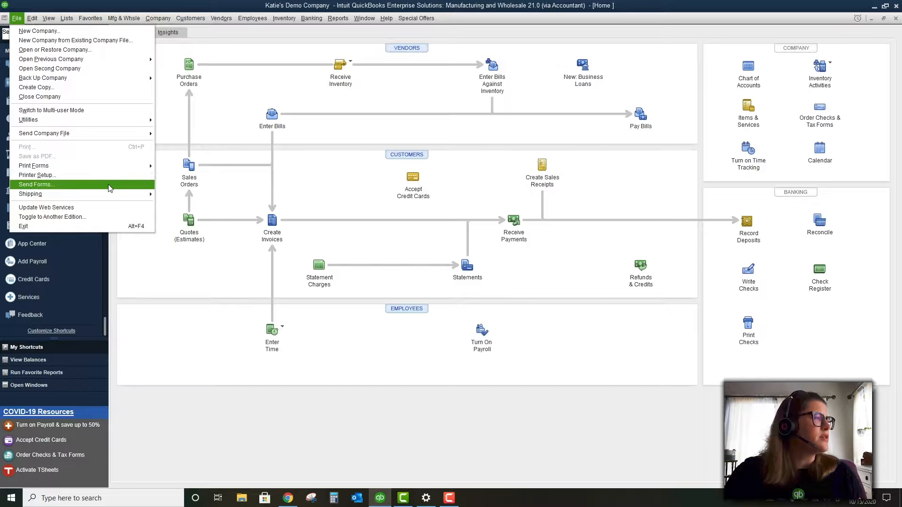
mouse_move(113, 199)
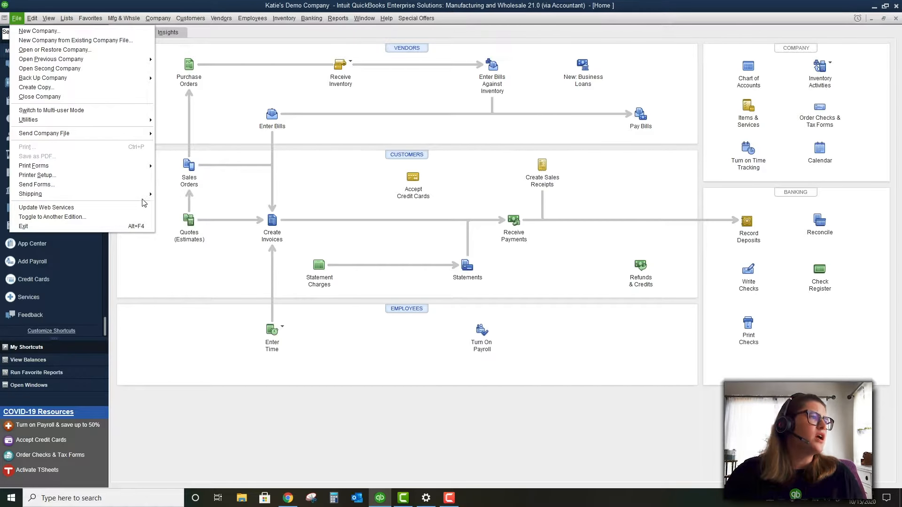
mouse_move(143, 200)
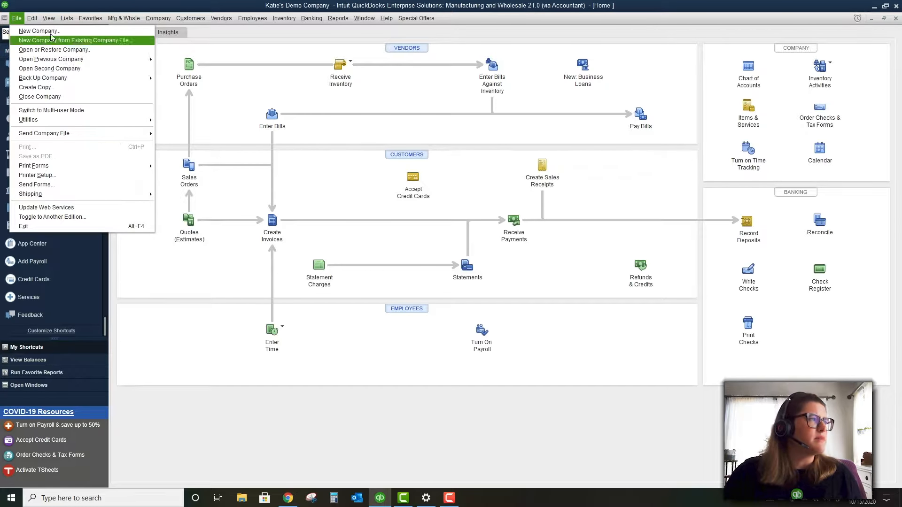
mouse_move(34, 22)
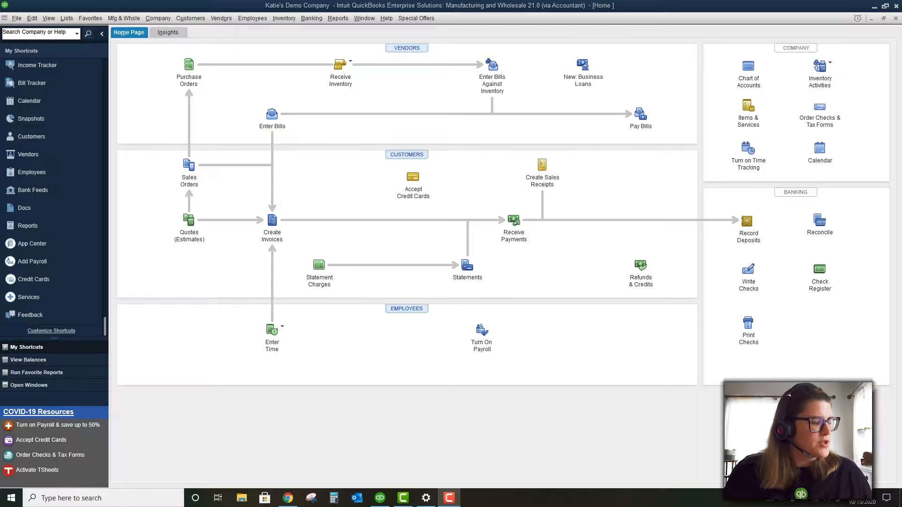
left_click(31, 17)
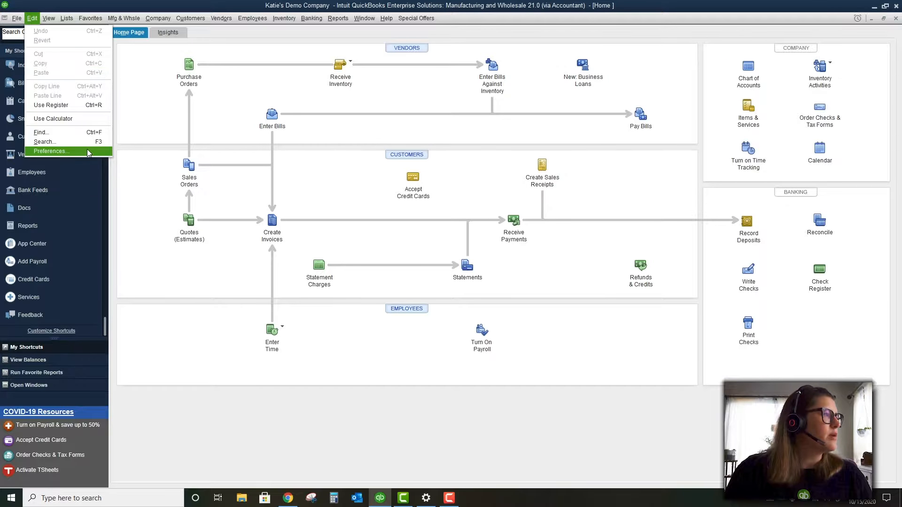
Show the View menu with Left Icon Bar, Favorites Menu and Multiple Windows enabled
mouse_move(47, 19)
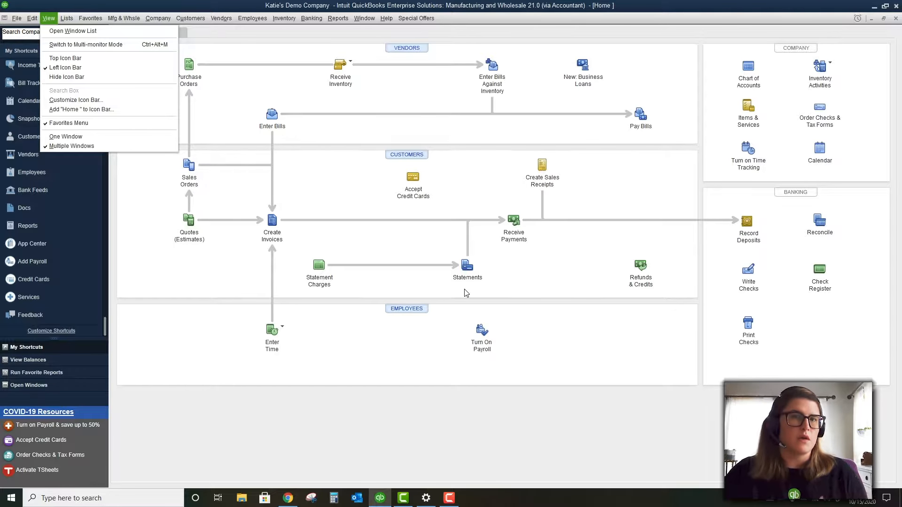
Close the View menu and show the Window menu, then the Lists menu from Chart of Accounts to Manage Groups
left_click(364, 19)
left_click(364, 19)
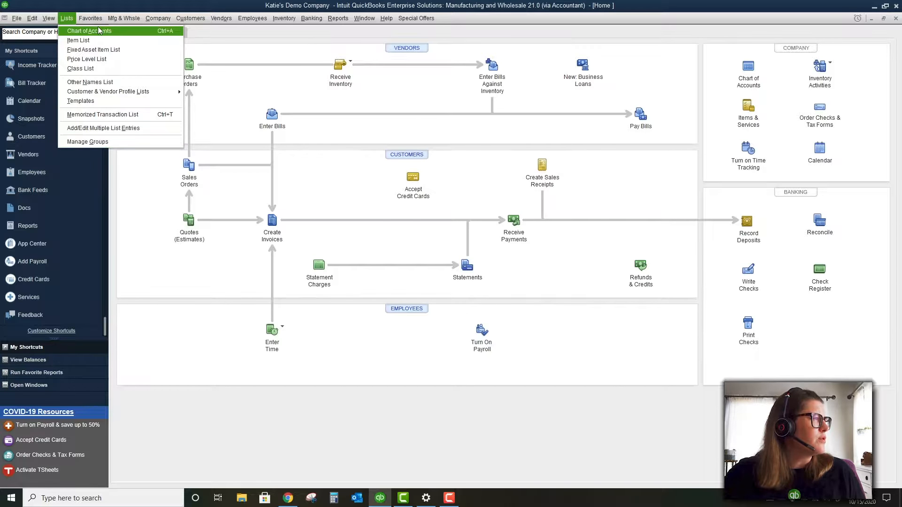
Move from Favorites to the Mfg & Whsle menu, from Create Quotes (Estimates) through Pay Bills
mouse_move(94, 18)
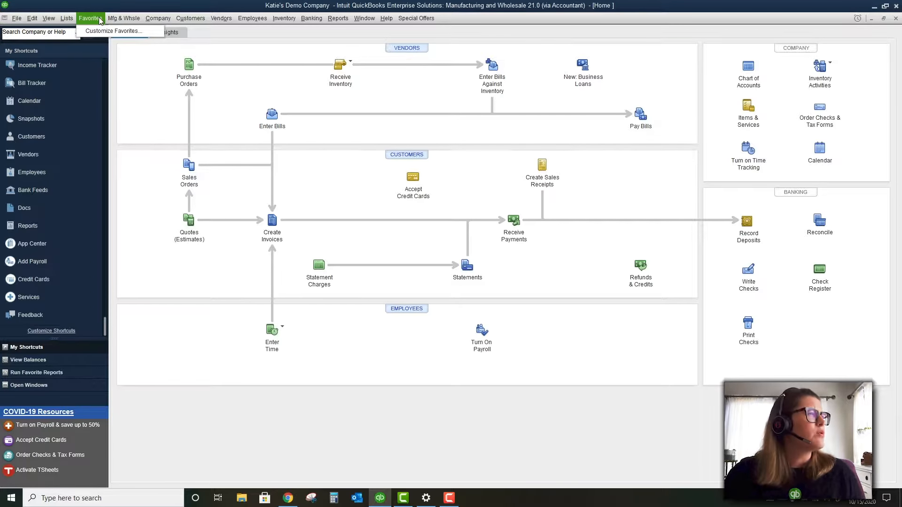
mouse_move(123, 20)
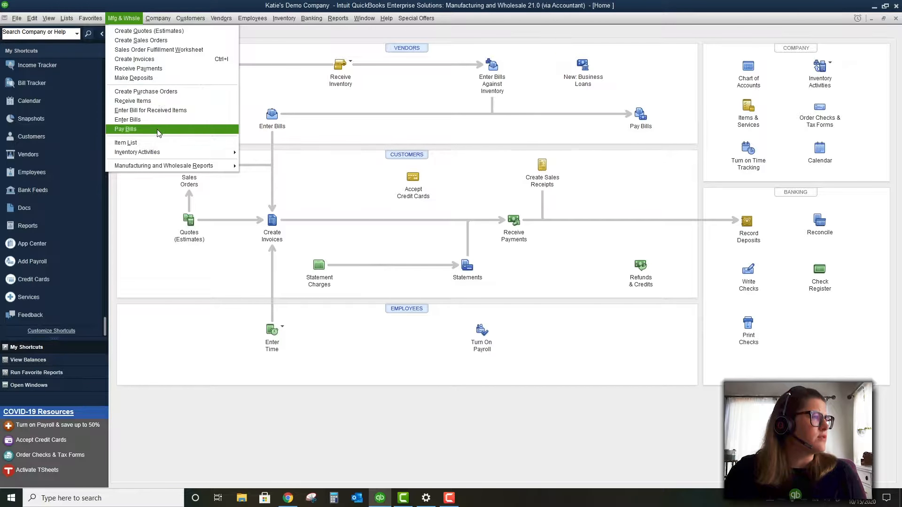
Show the Inventory Activities submenu, then the Company menu from Home Page to Prepare Letters with Envelopes
mouse_move(162, 155)
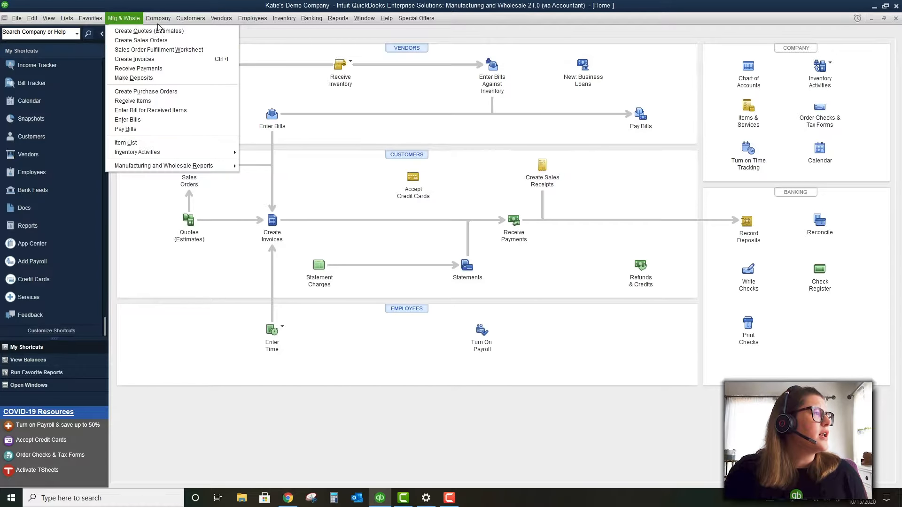
mouse_move(159, 21)
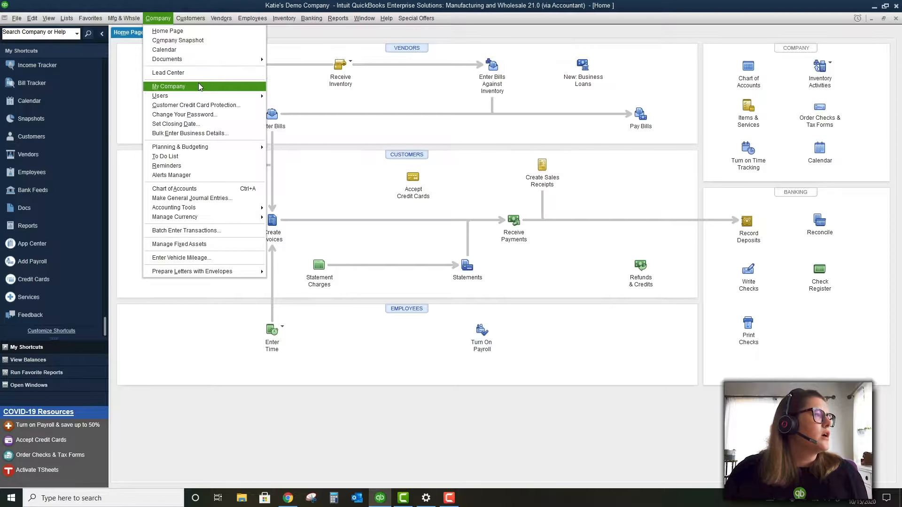
Go through the Company menu down to Prepare Letters with Envelopes, then show the Customers menu commands
mouse_move(203, 98)
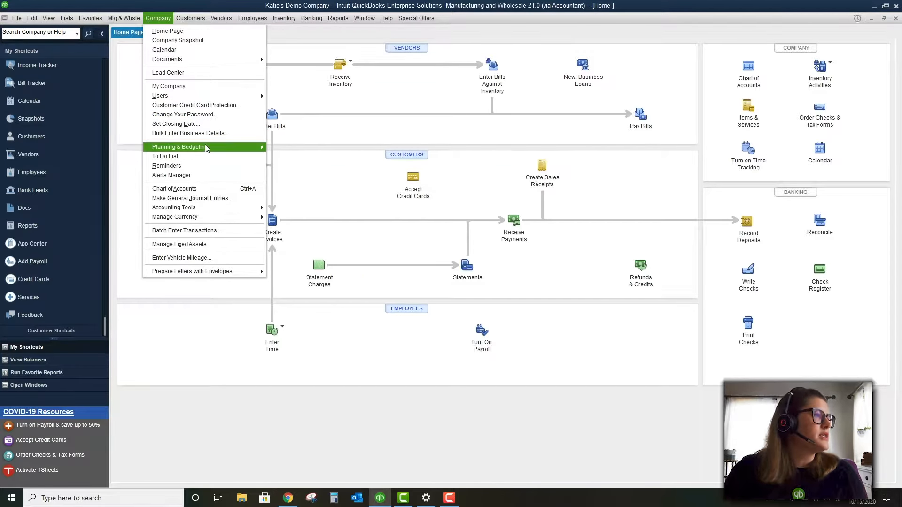
mouse_move(205, 146)
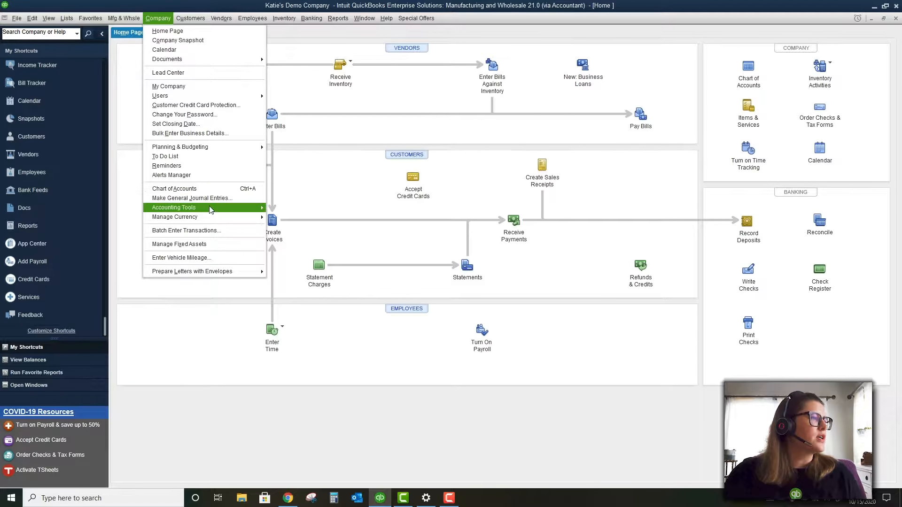
mouse_move(210, 209)
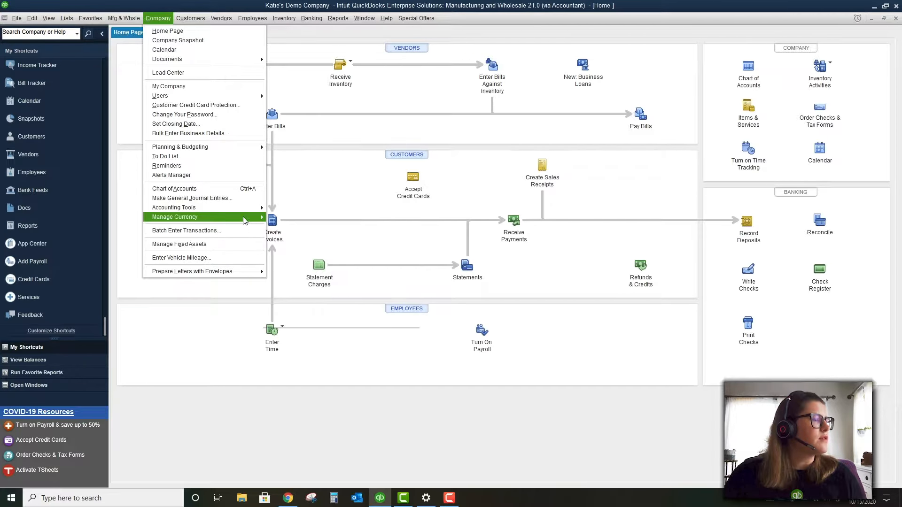
mouse_move(243, 218)
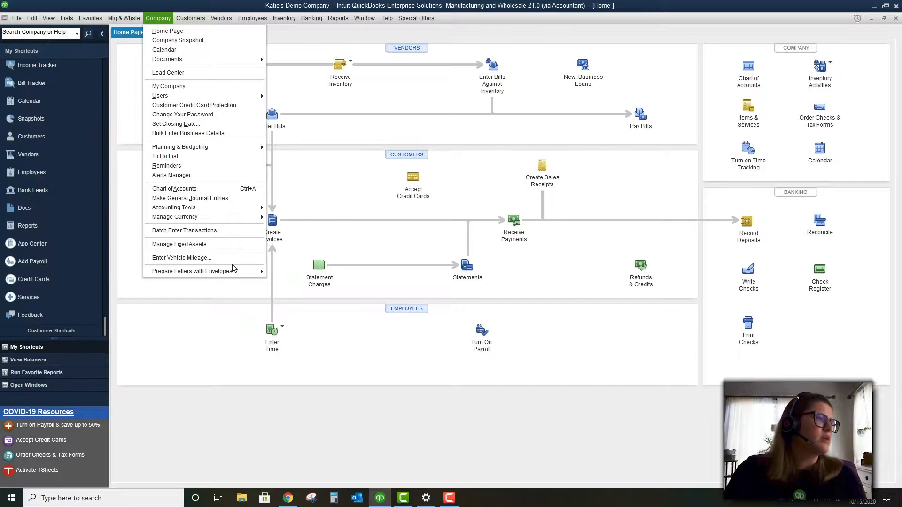
mouse_move(229, 272)
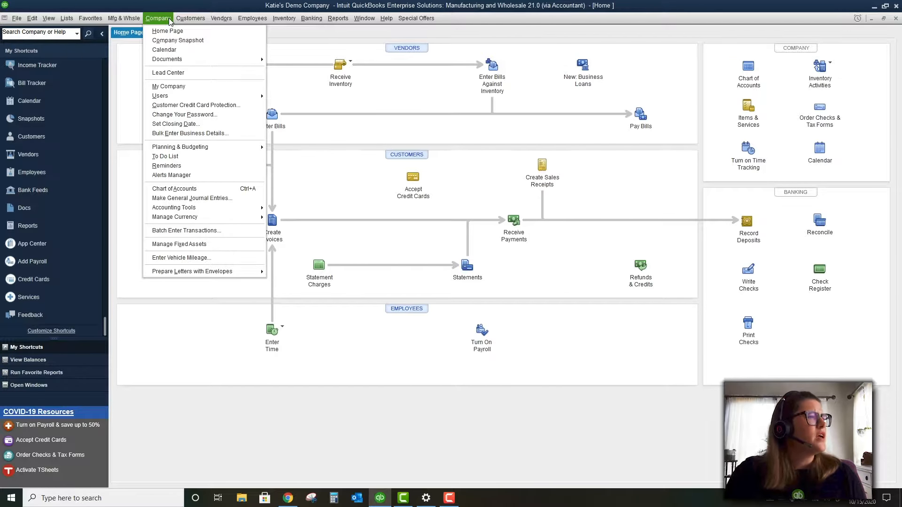
mouse_move(186, 19)
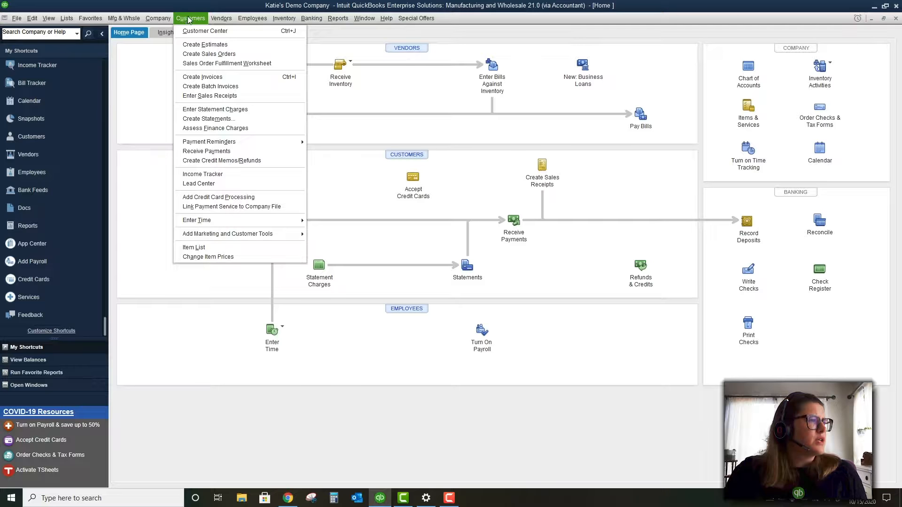
Browse the Customers, Vendors, Employees and Inventory menu commands, ending at the Reports menu
mouse_move(223, 20)
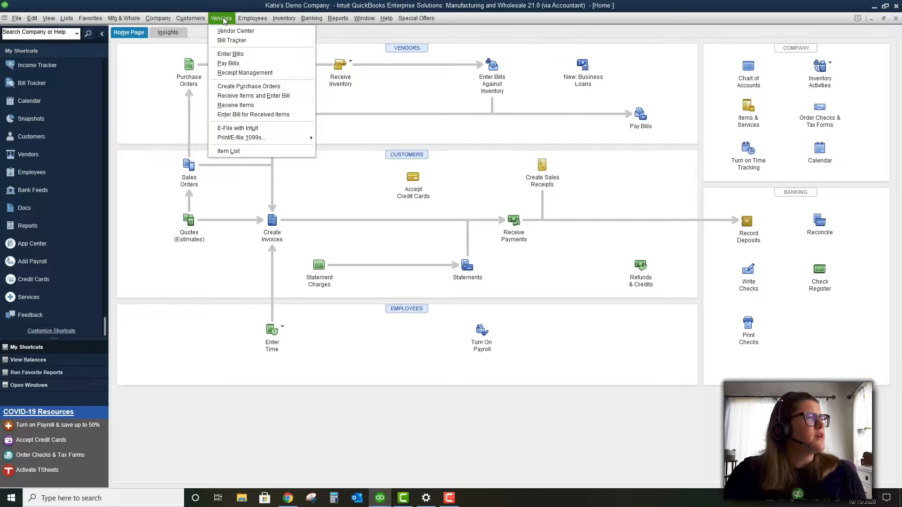
mouse_move(252, 19)
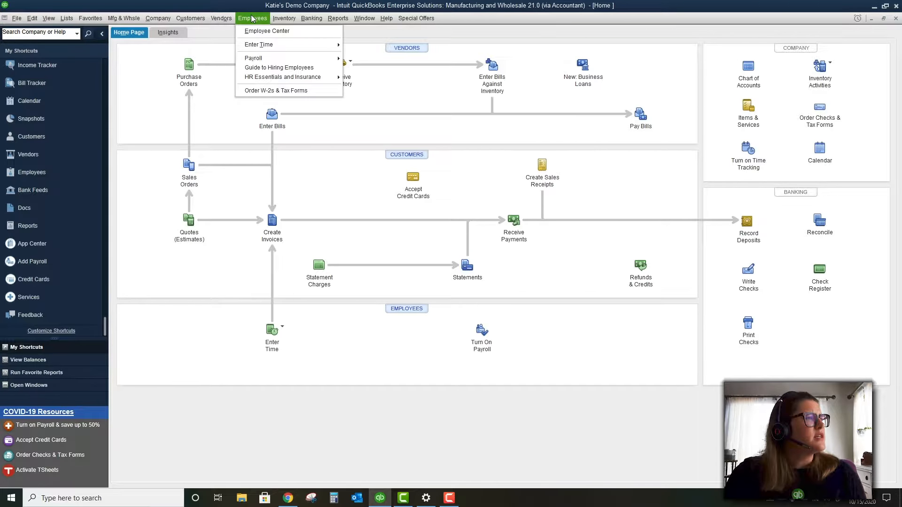
mouse_move(280, 24)
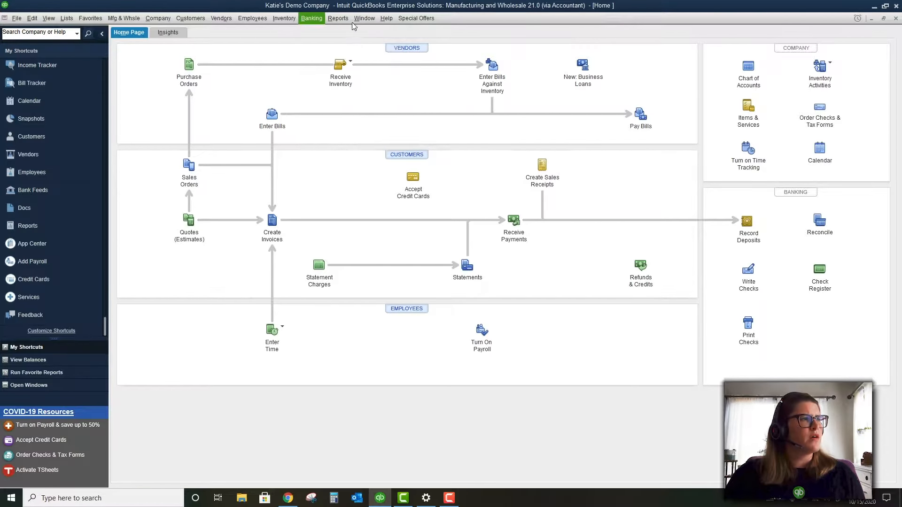
mouse_move(344, 18)
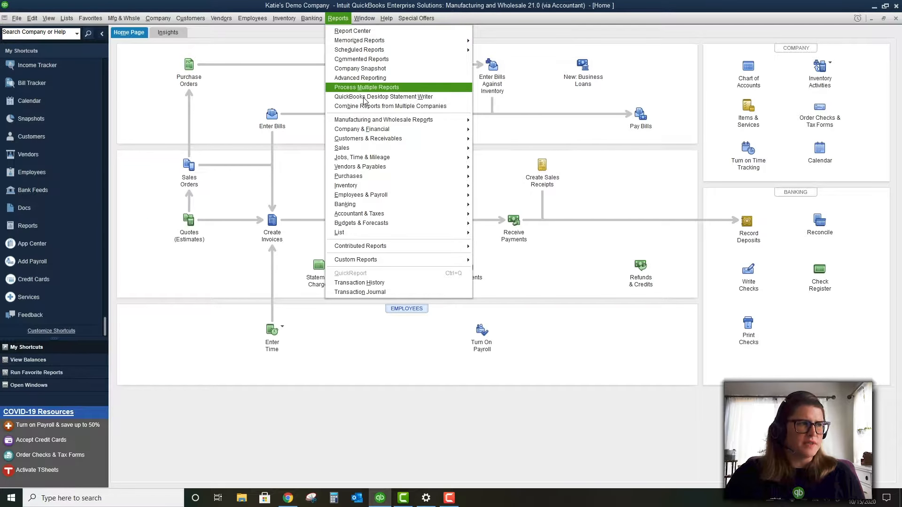
Look through Reports submenus like Manufacturing and Wholesale, Customers & Receivables and Custom Reports
mouse_move(371, 122)
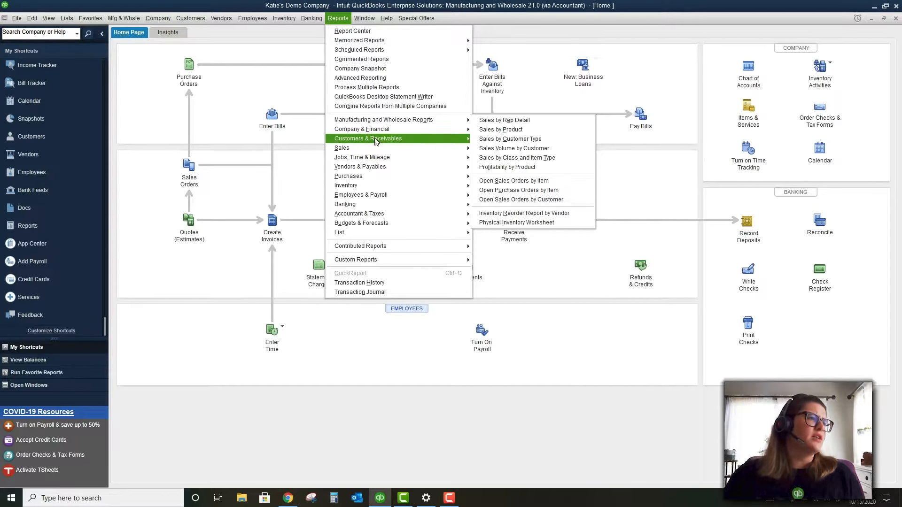
mouse_move(379, 153)
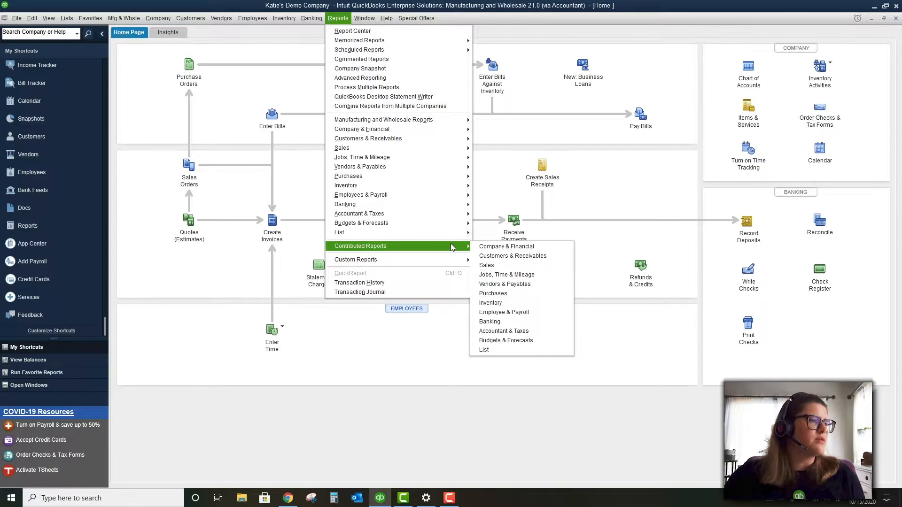
mouse_move(455, 261)
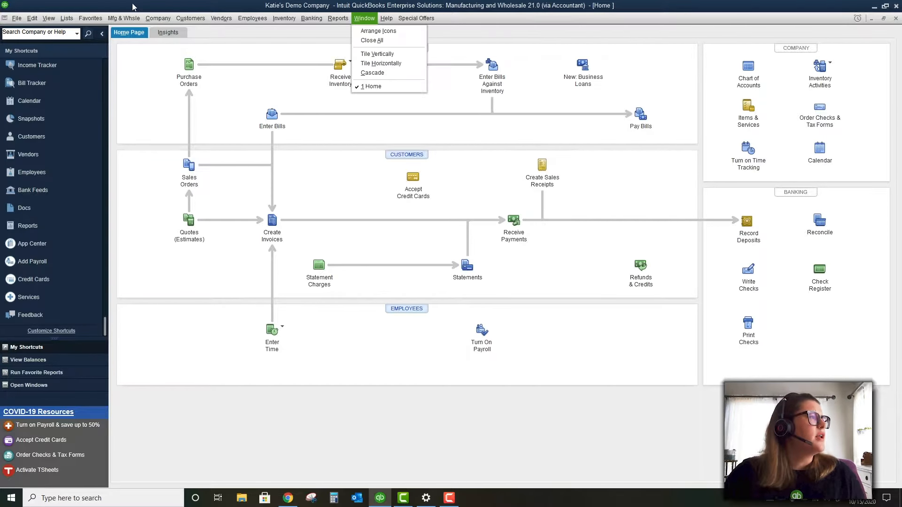
Show the Edit menu with Use Register, Find, Search and Preferences
mouse_move(21, 22)
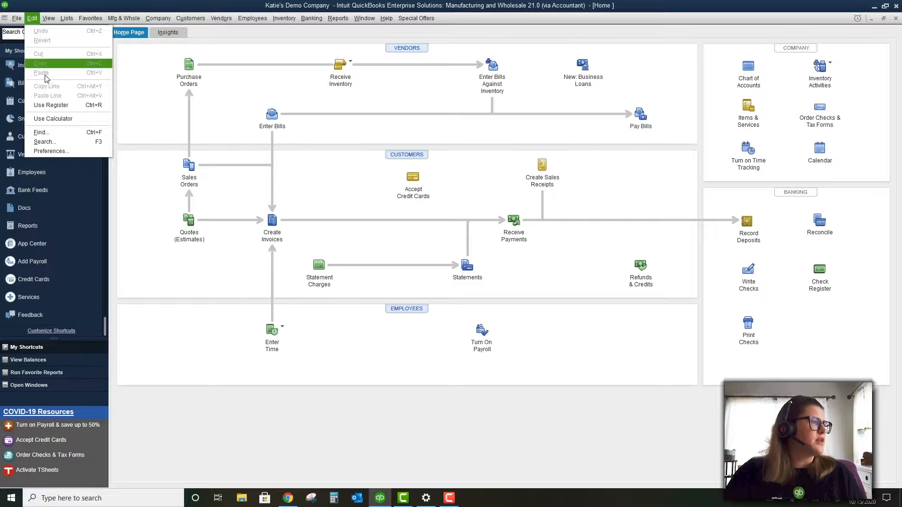
Open Edit > Preferences at the Accounting page's Company Preferences tab
left_click(52, 150)
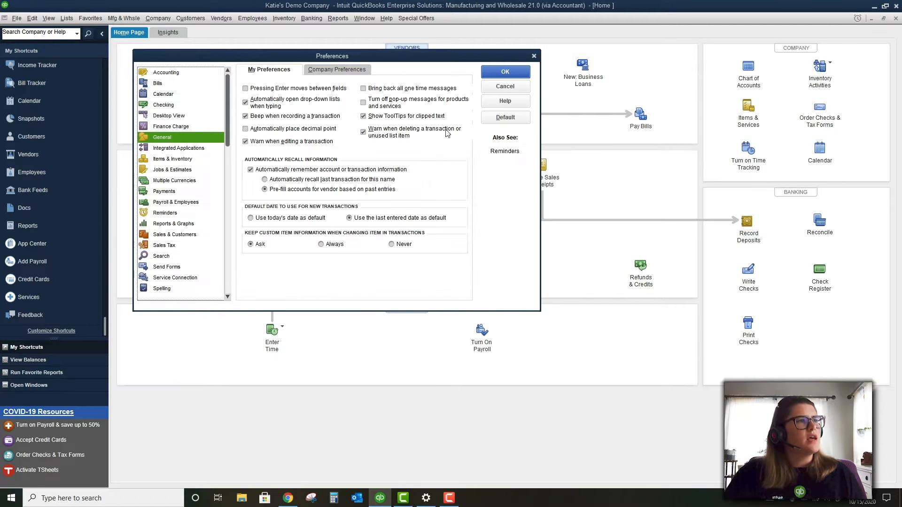
left_click(190, 75)
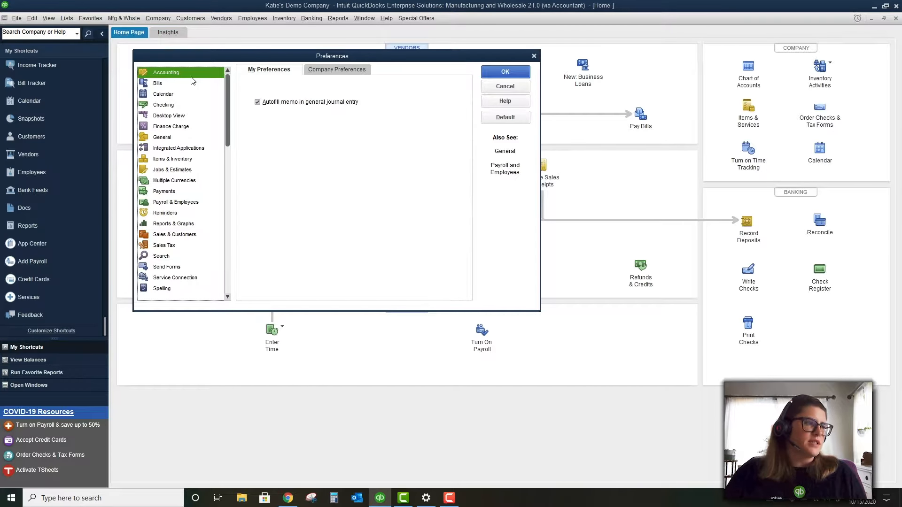
left_click(338, 69)
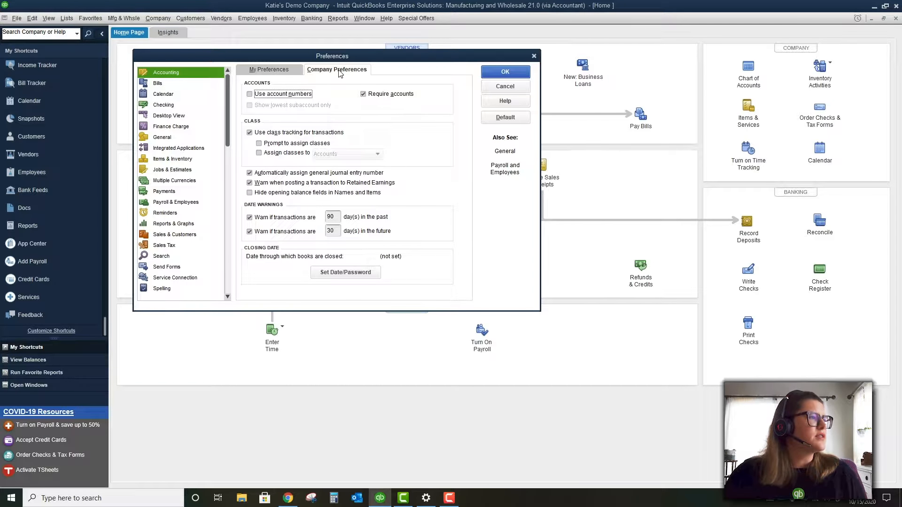
Turn Use account numbers on and then back off
scroll(168, 134, "down", 1)
scroll(168, 134, "up", 1)
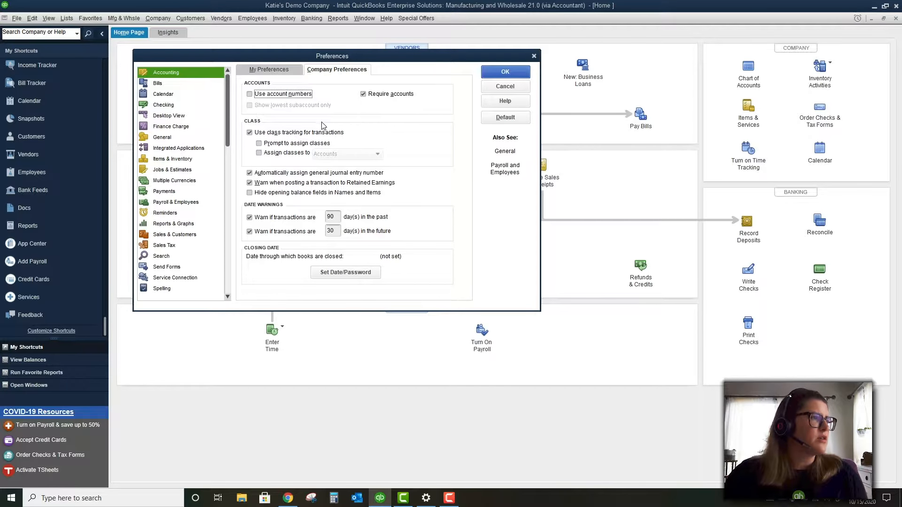
left_click(299, 95)
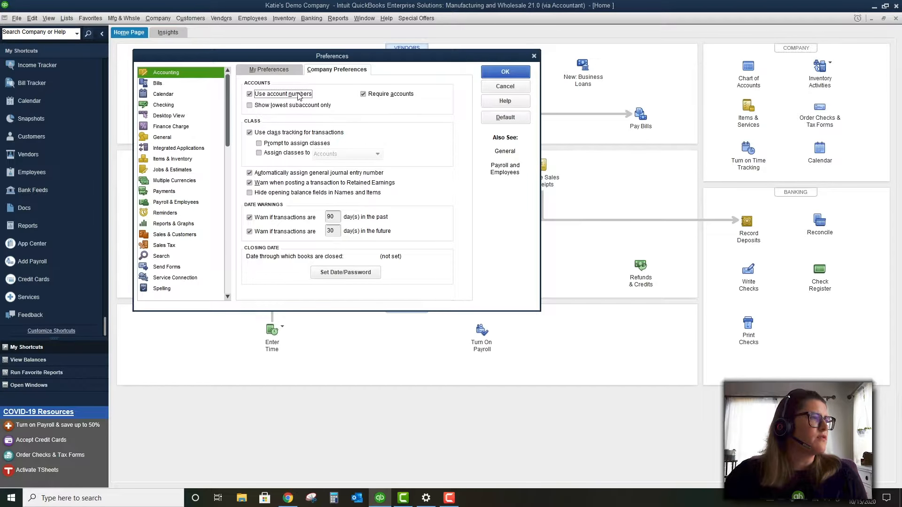
left_click(299, 95)
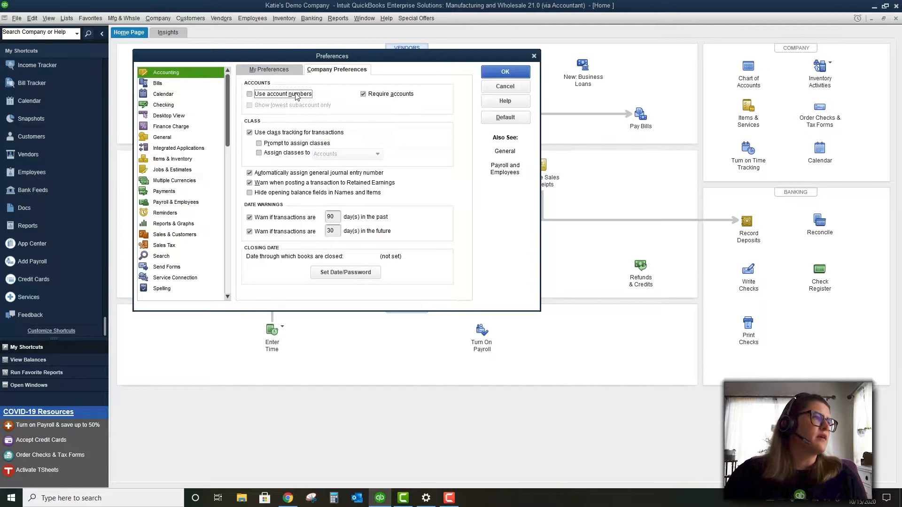
Enable Prompt to assign classes, leaving Assign classes to (Accounts) unchecked
left_click(299, 146)
left_click(305, 152)
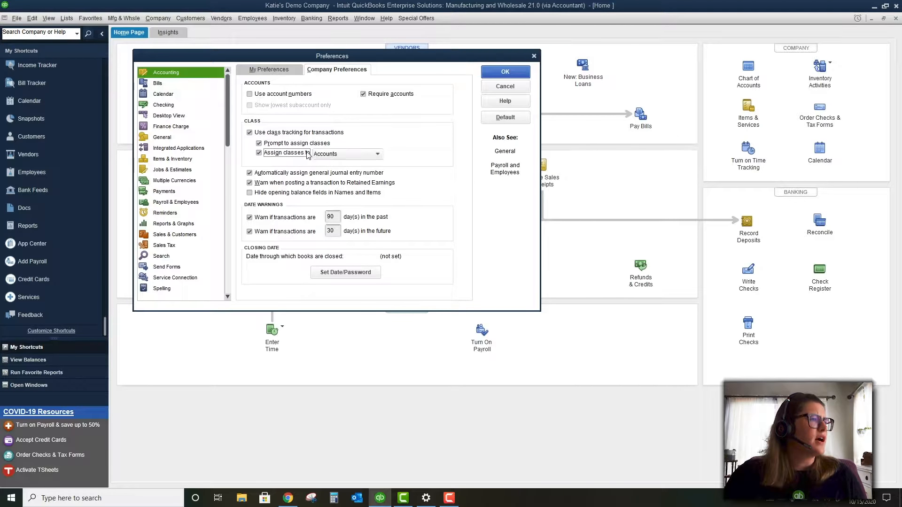
left_click(329, 154)
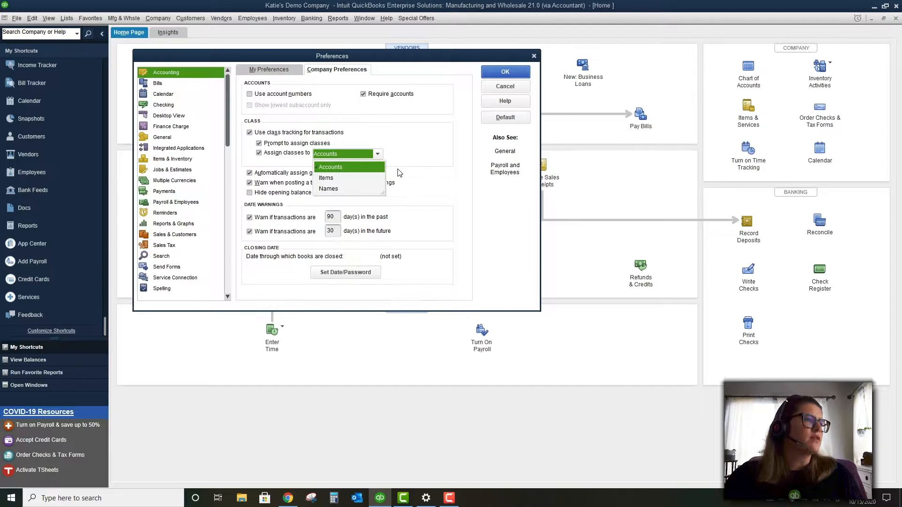
left_click(416, 155)
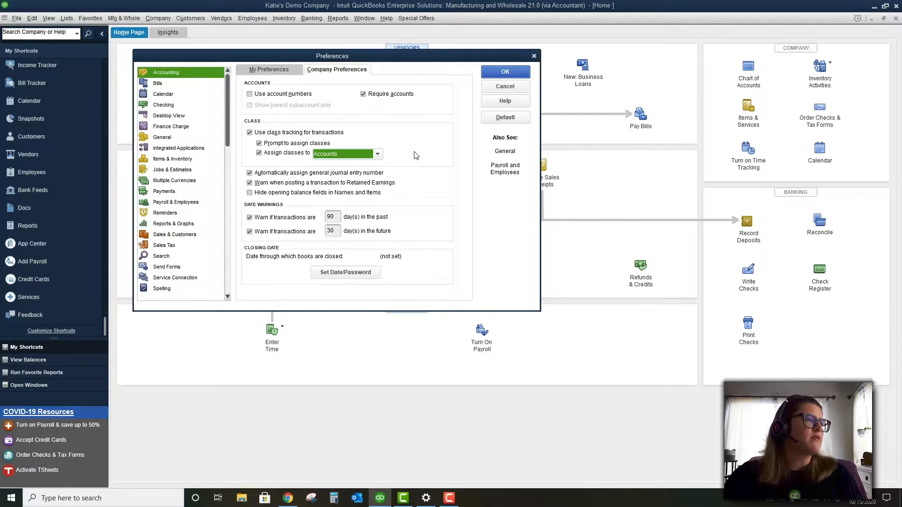
left_click(278, 153)
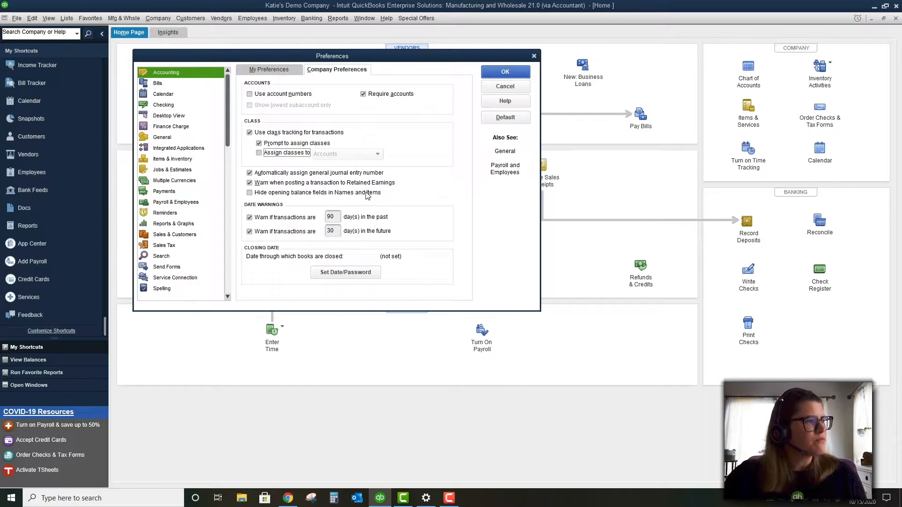
Check 'Hide opening balance fields in Names and Items' on the Accounting Company Preferences tab
left_click(345, 193)
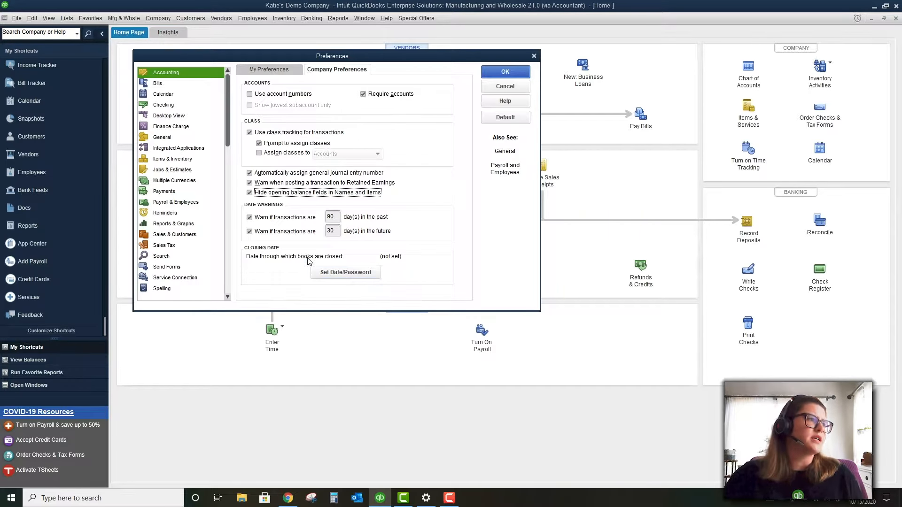
Cancel out of Set Date/Password without a closing date, then select Bills, triggering the save prompt
left_click(350, 273)
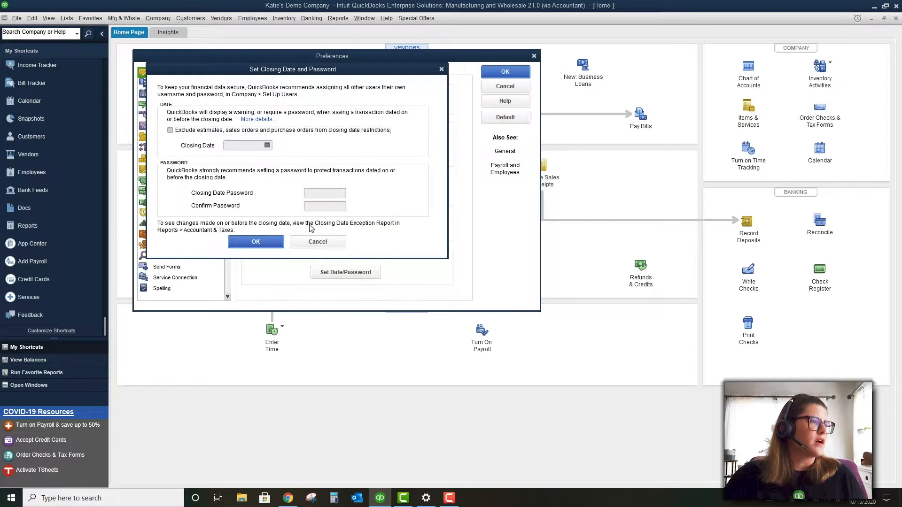
left_click(329, 243)
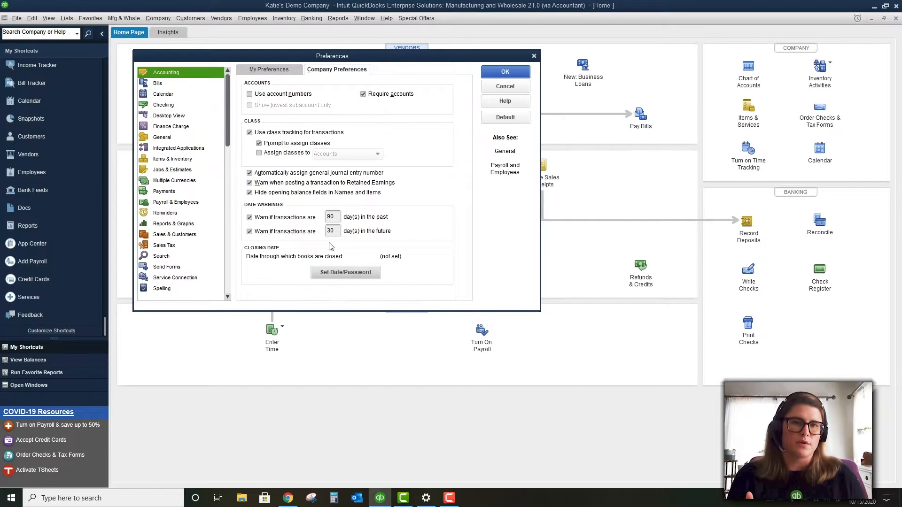
left_click(180, 89)
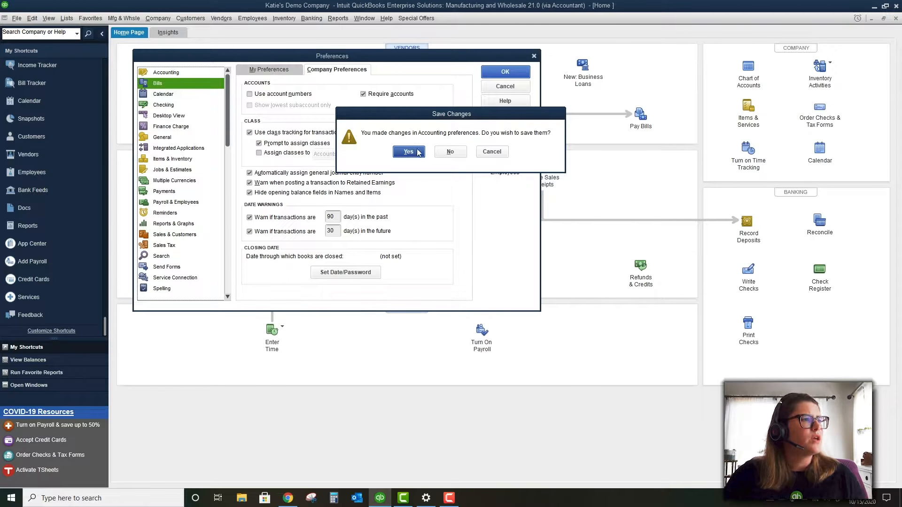
Save Accounting changes, leave Bills automatic credits and discounts off, and check its empty My Preferences
left_click(448, 154)
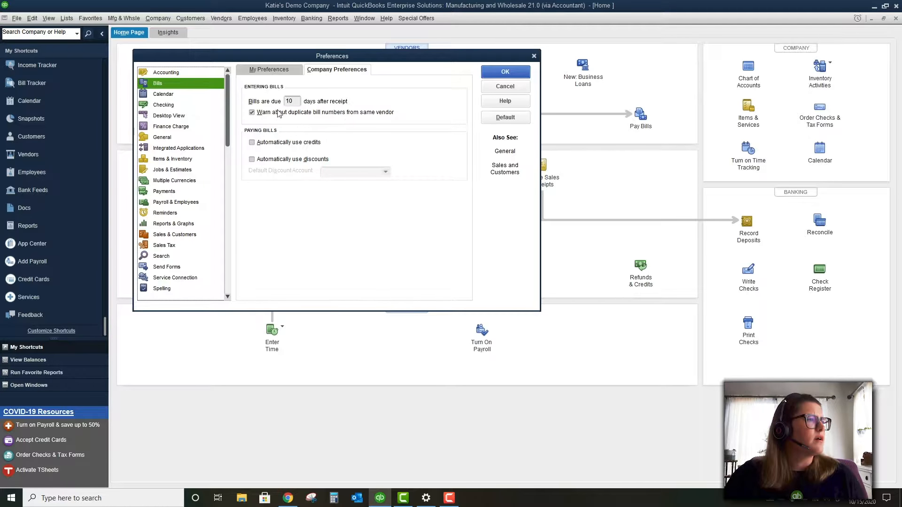
left_click(272, 144)
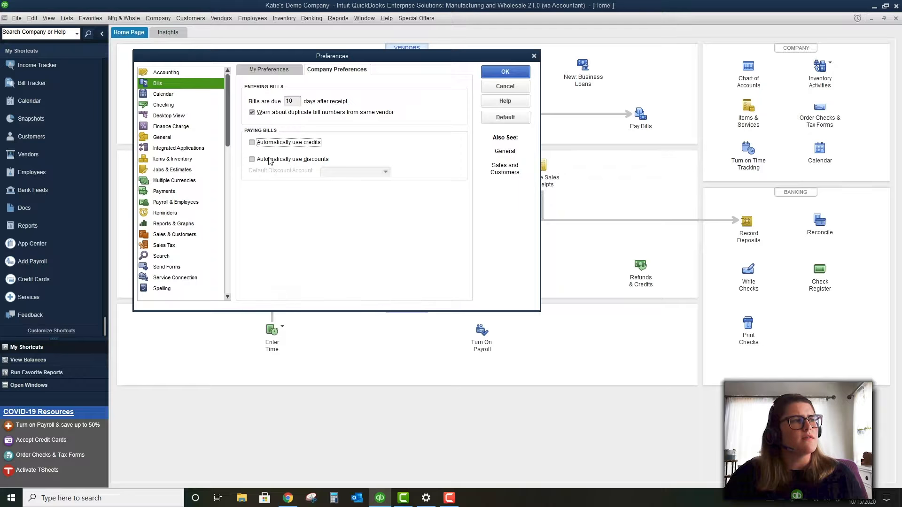
left_click(269, 160)
left_click(269, 161)
left_click(269, 161)
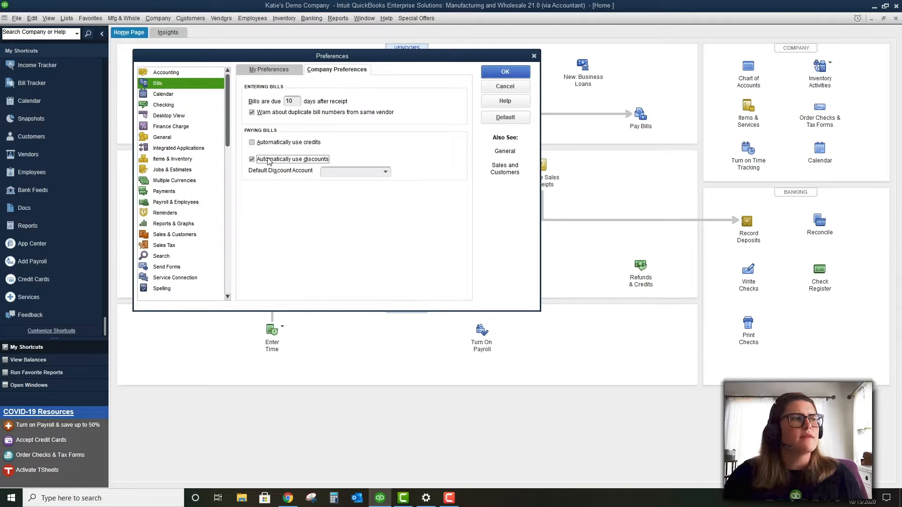
left_click(269, 161)
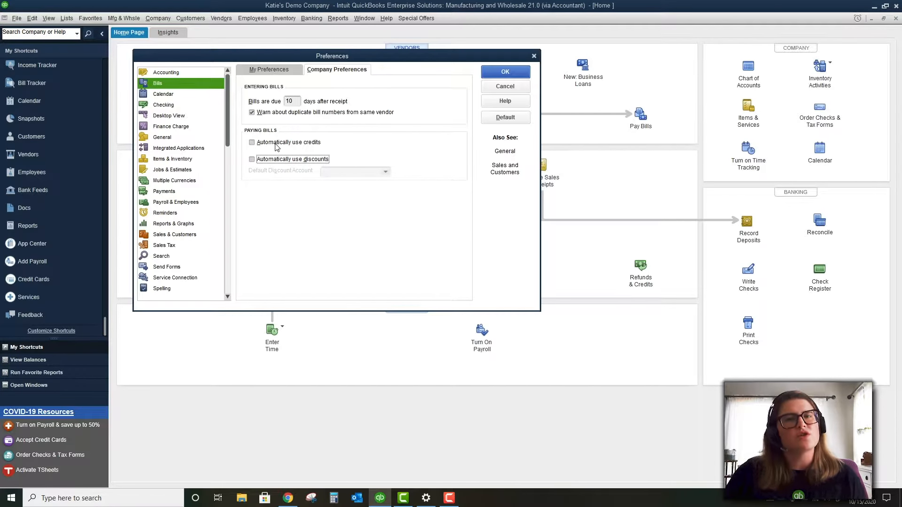
left_click(260, 71)
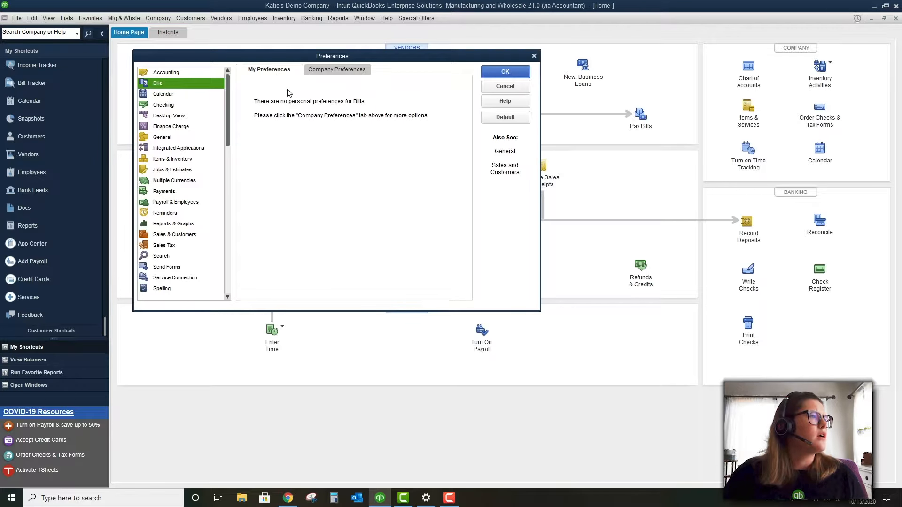
left_click(193, 97)
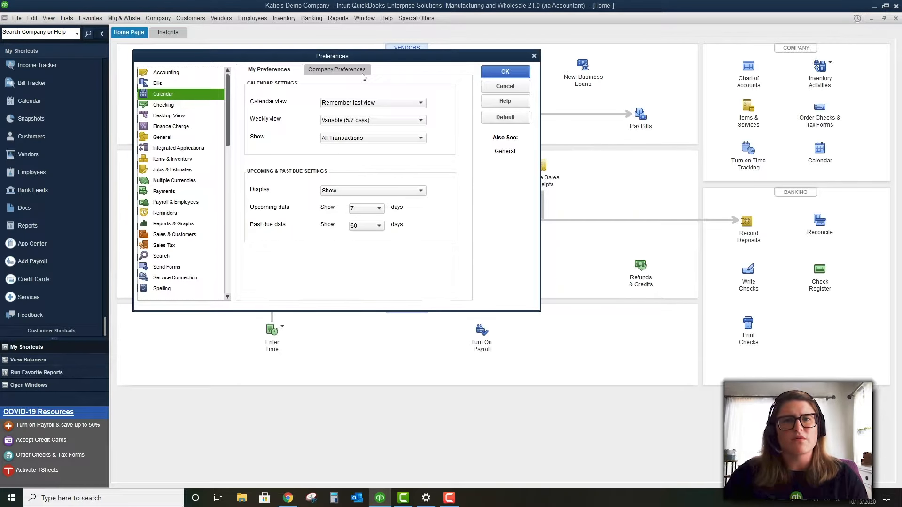
Show Checking personal preferences, with default accounts for checks, bills, sales tax and deposits unset
left_click(205, 106)
Show the Checking company preferences and set bank feeds to Express Mode
left_click(203, 92)
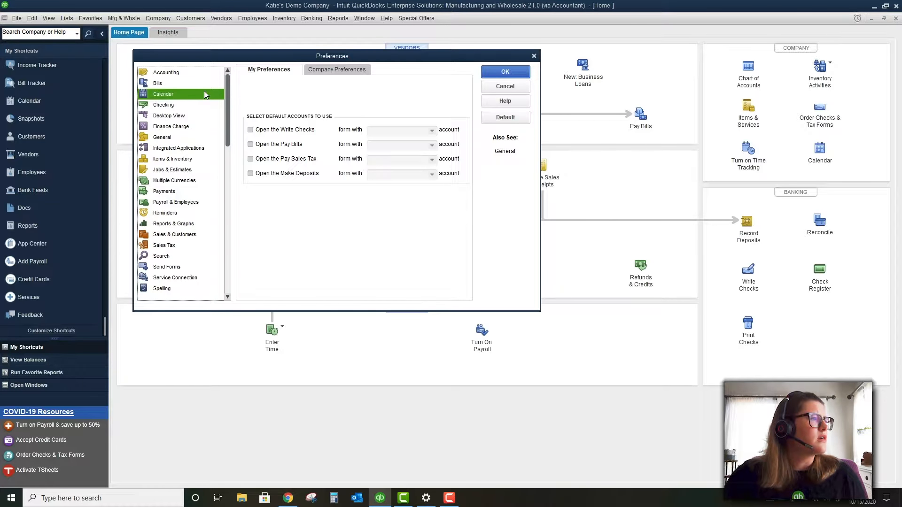
left_click(327, 73)
left_click(178, 106)
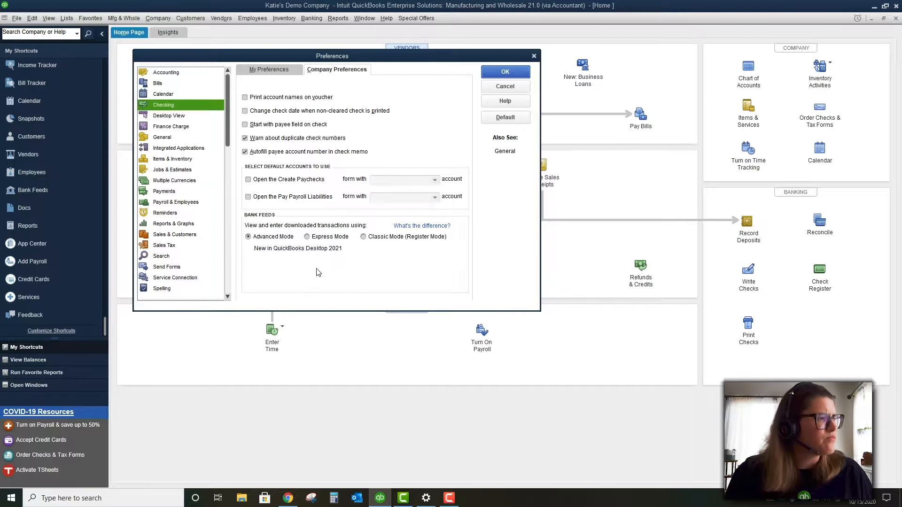
left_click(311, 238)
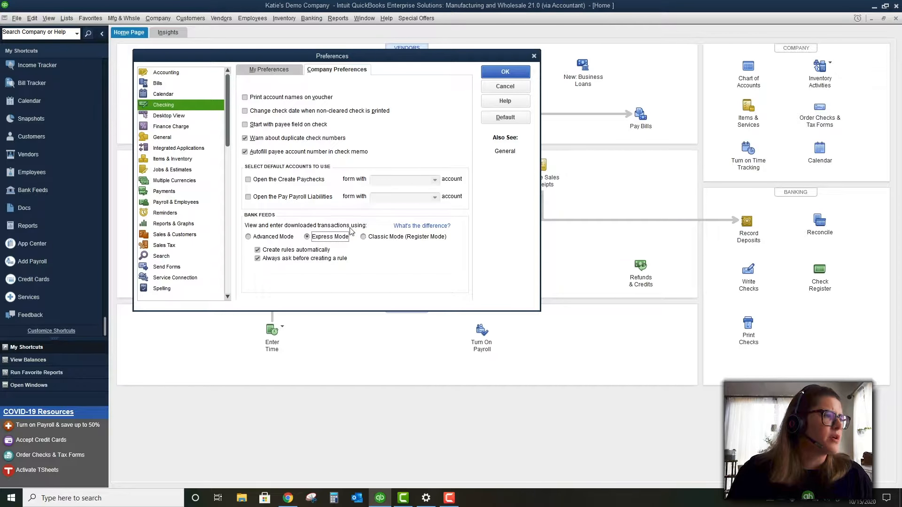
Switch Checking bank feeds to Classic Mode (Register Mode) and open the 'What's the difference?' help
left_click(370, 236)
left_click(421, 226)
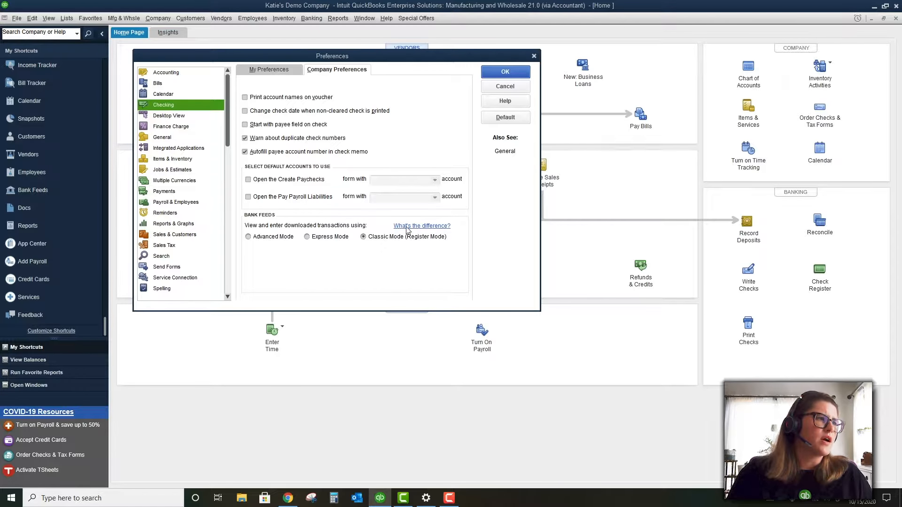
left_click(415, 226)
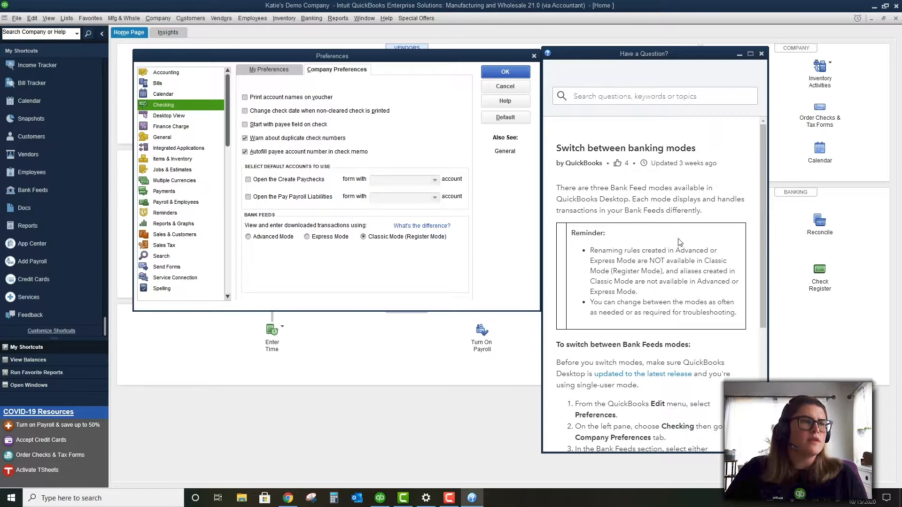
scroll(679, 244, "down", 4)
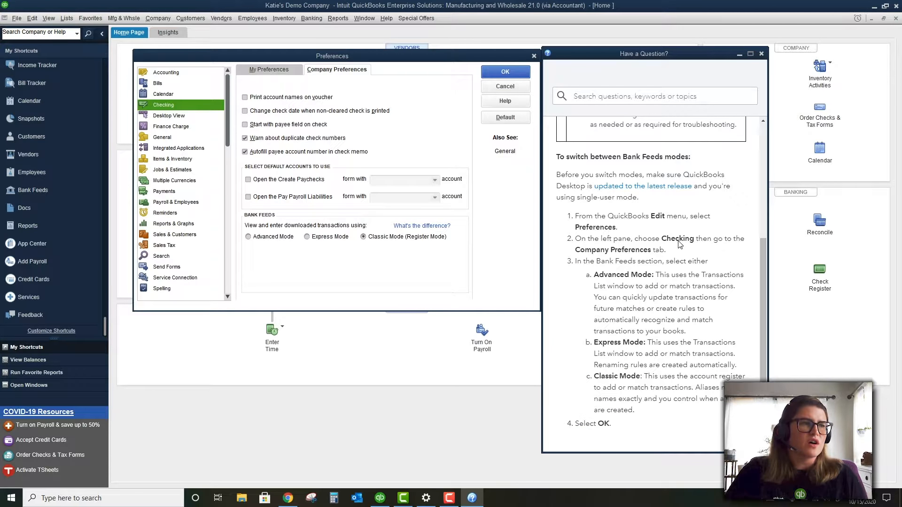
left_click_drag(666, 250, 573, 240)
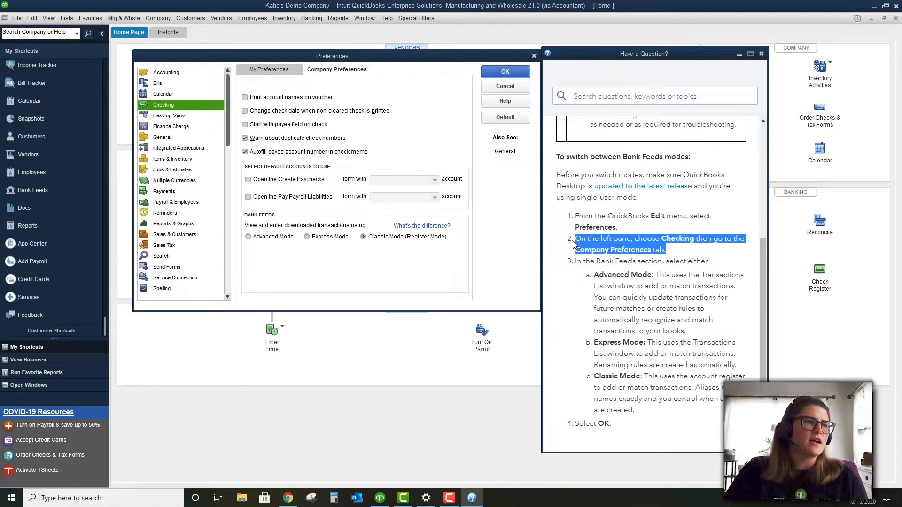
left_click(672, 255)
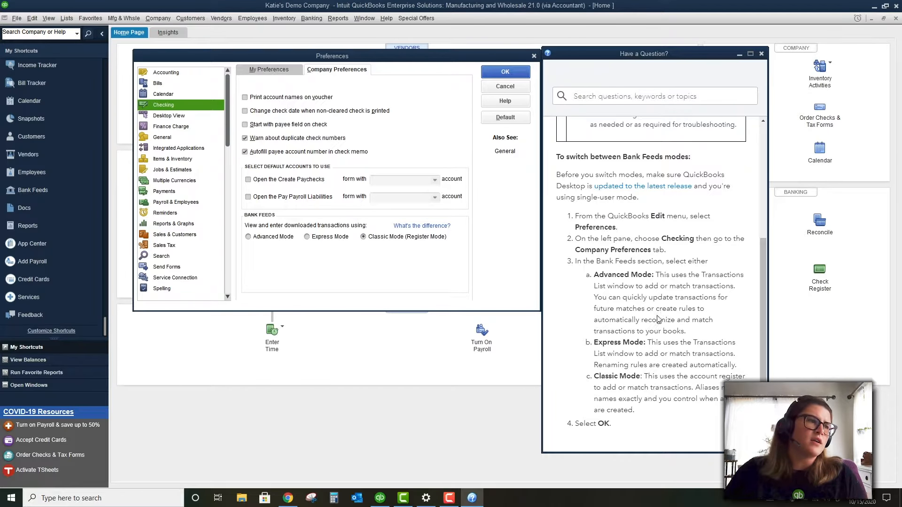
left_click_drag(686, 332, 594, 275)
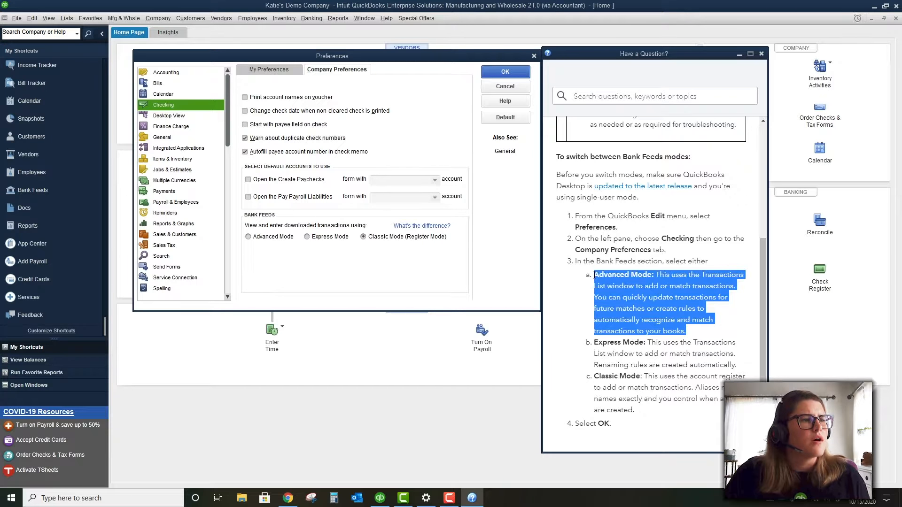
left_click(660, 311)
left_click_drag(673, 316, 593, 276)
left_click(698, 333)
left_click(601, 277)
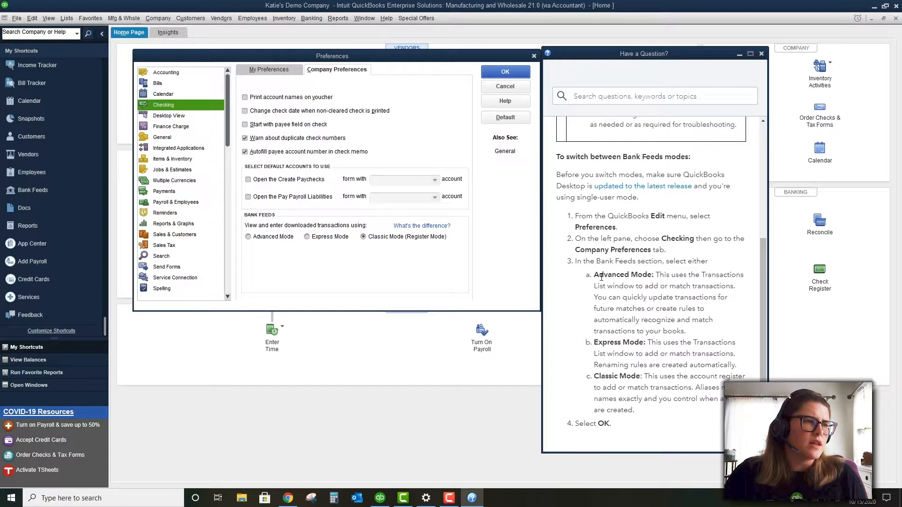
left_click_drag(698, 333, 590, 278)
left_click(650, 303)
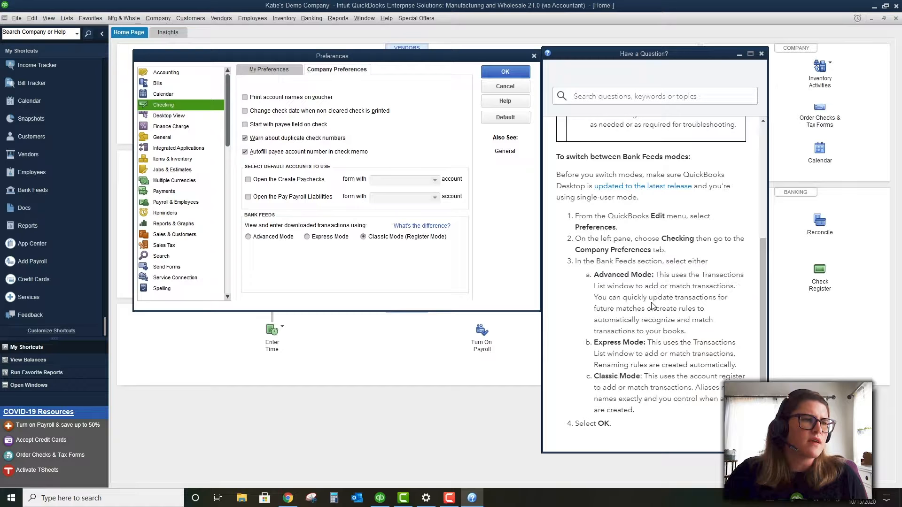
left_click_drag(653, 297, 688, 331)
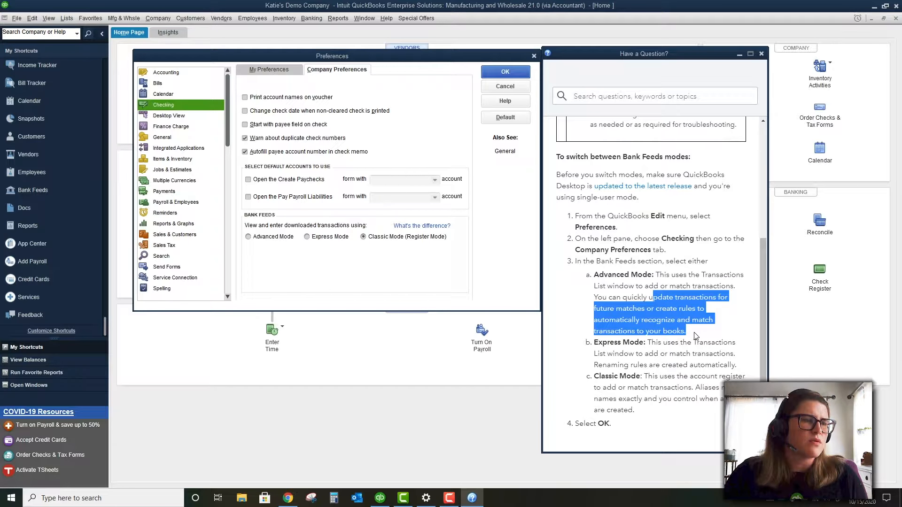
left_click_drag(728, 363, 595, 343)
left_click(641, 333)
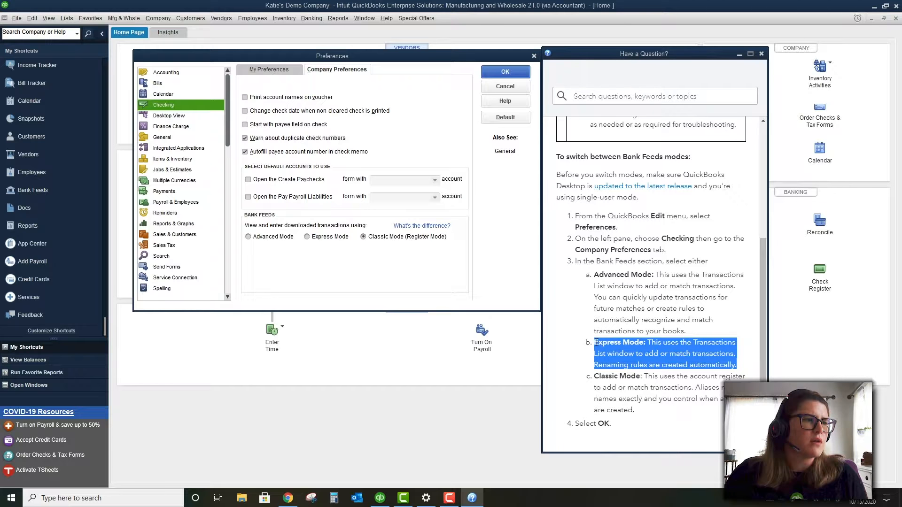
left_click_drag(698, 332, 607, 282)
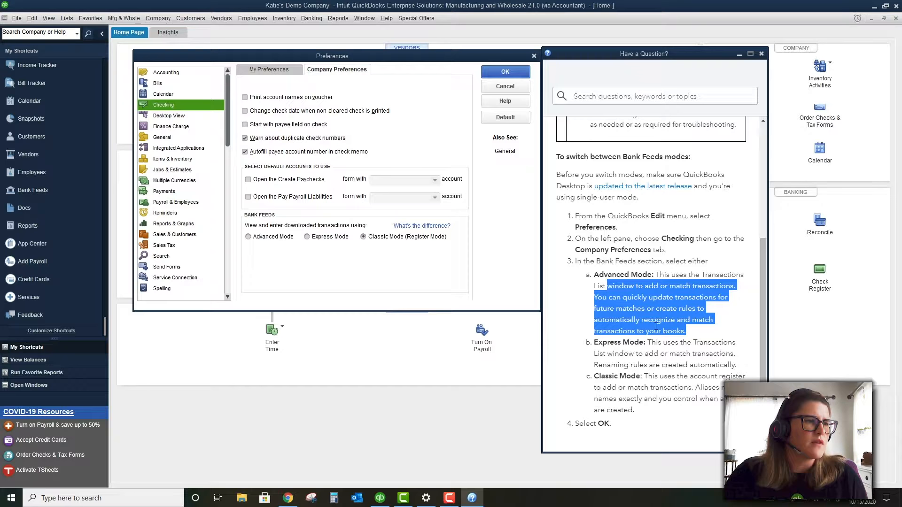
left_click_drag(735, 366, 647, 346)
left_click(647, 346)
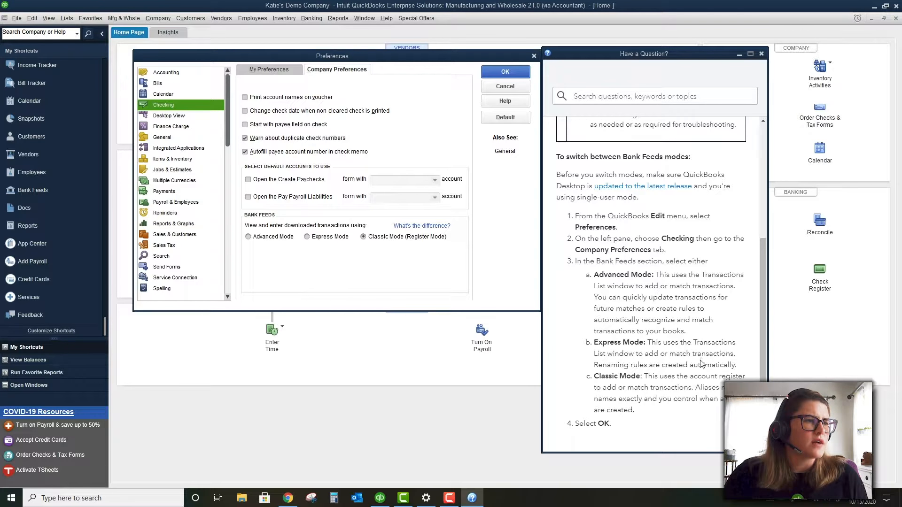
left_click_drag(625, 365, 709, 364)
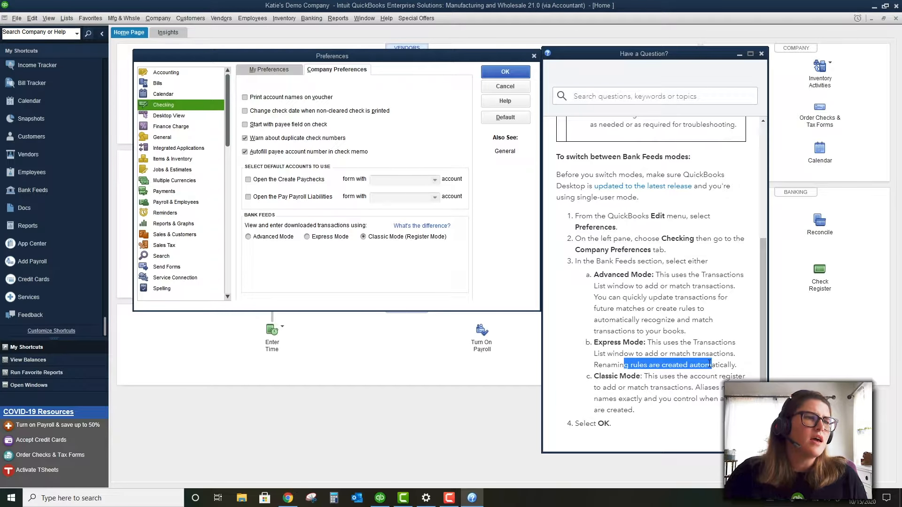
left_click(709, 364)
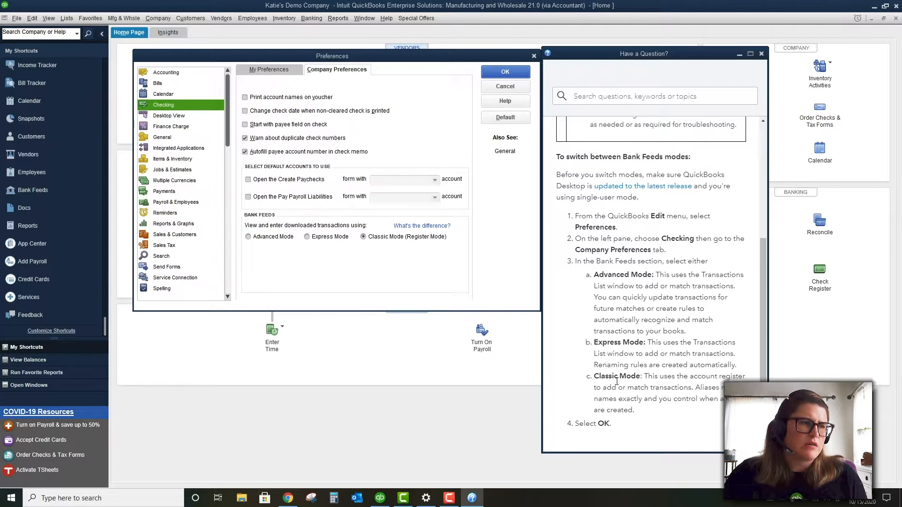
left_click_drag(618, 378, 659, 416)
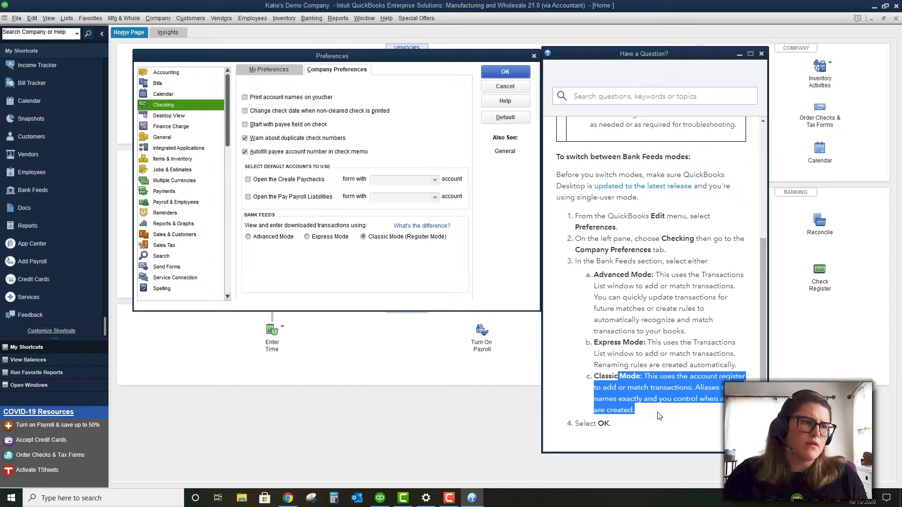
left_click(655, 414)
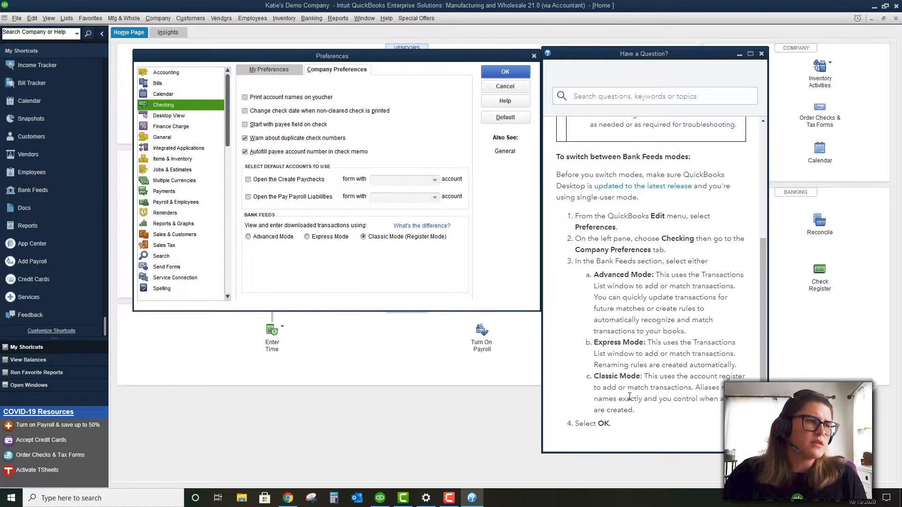
left_click_drag(635, 411, 596, 375)
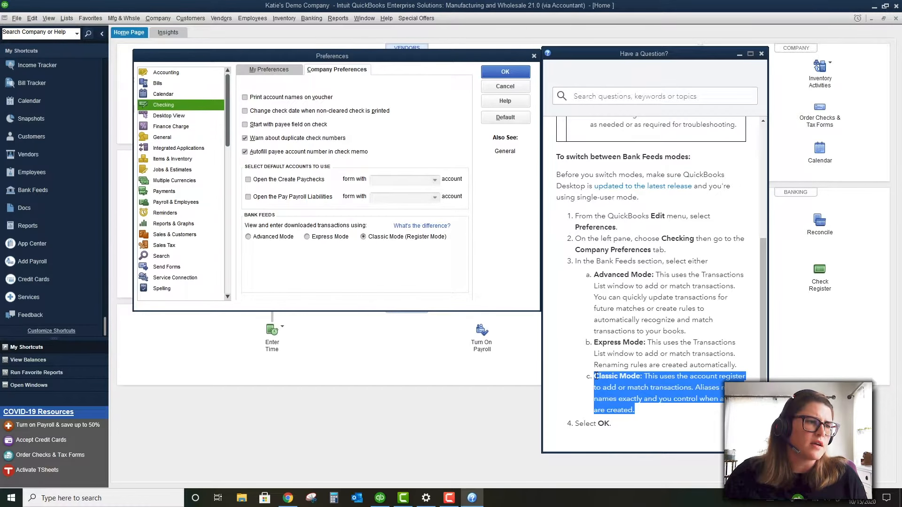
left_click(640, 389)
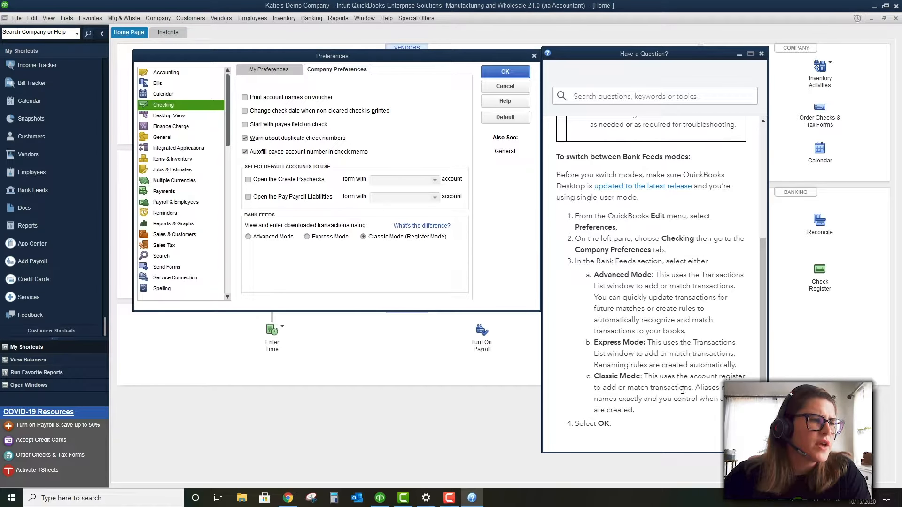
left_click_drag(682, 390, 572, 362)
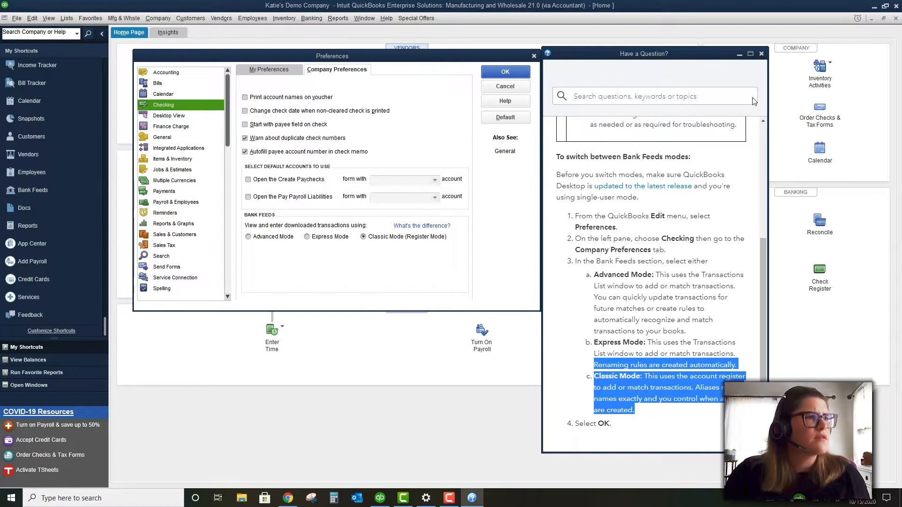
Close the help window and go to Desktop View, discarding the unsaved Checking changes
left_click(759, 55)
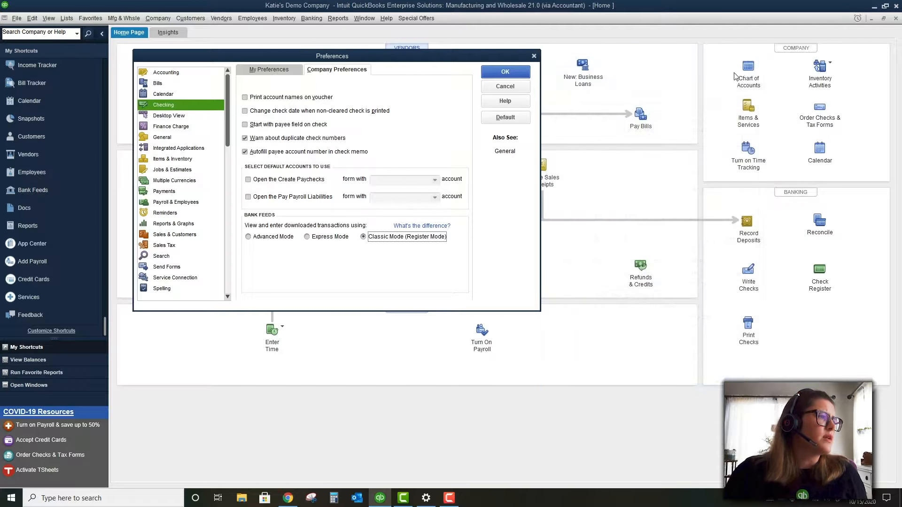
left_click(190, 116)
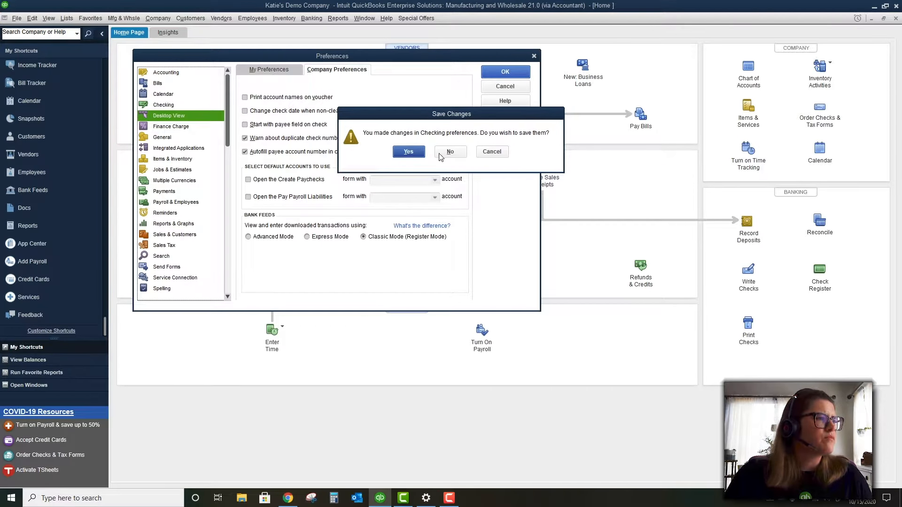
left_click(451, 151)
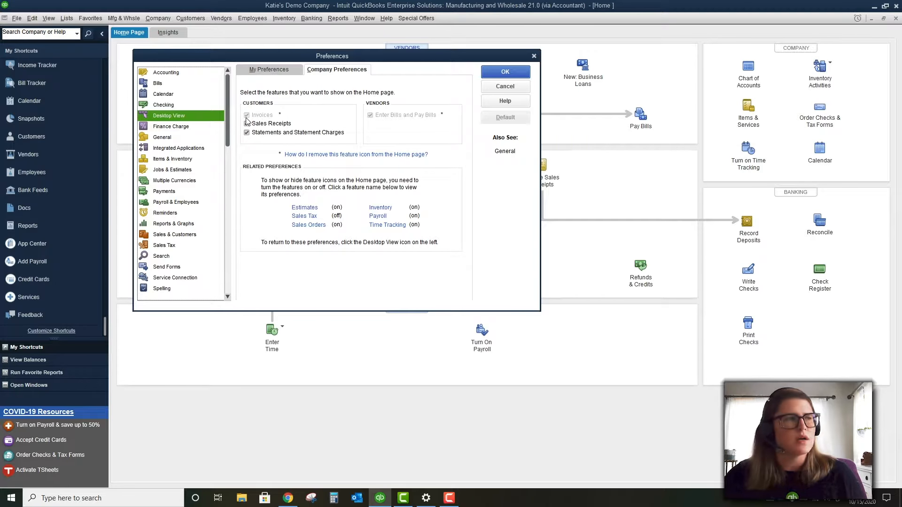
Tick Sales Receipts for the Home page in Desktop View, then go to Sales Tax preferences
left_click(247, 121)
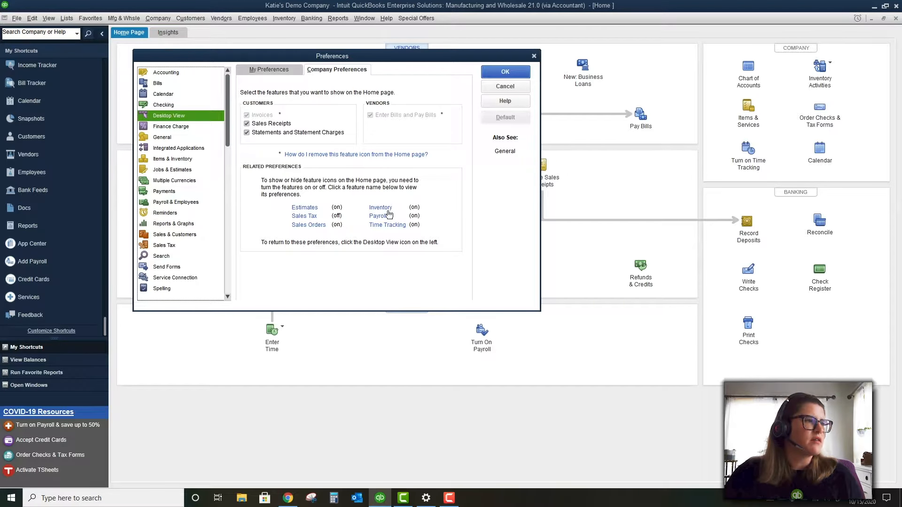
left_click(311, 218)
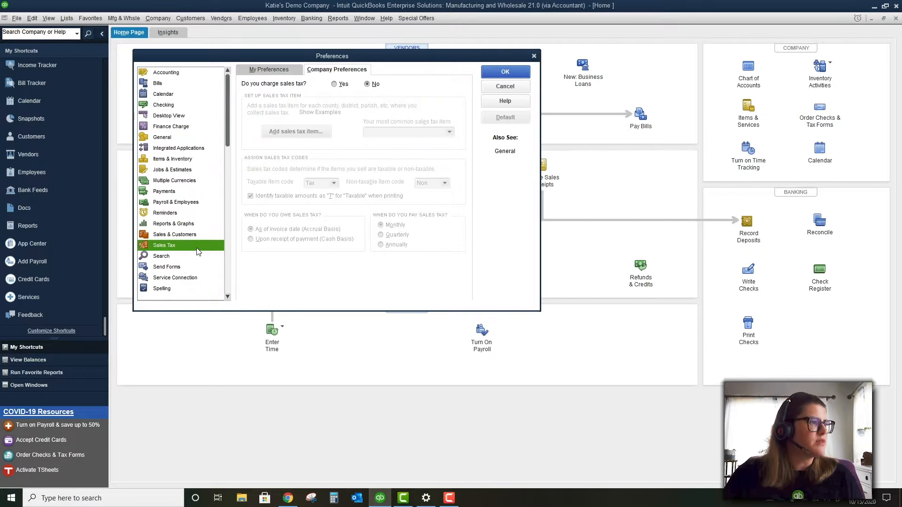
Try charging sales tax with a most common tax item, then discard it and leave Sales Tax
left_click(335, 83)
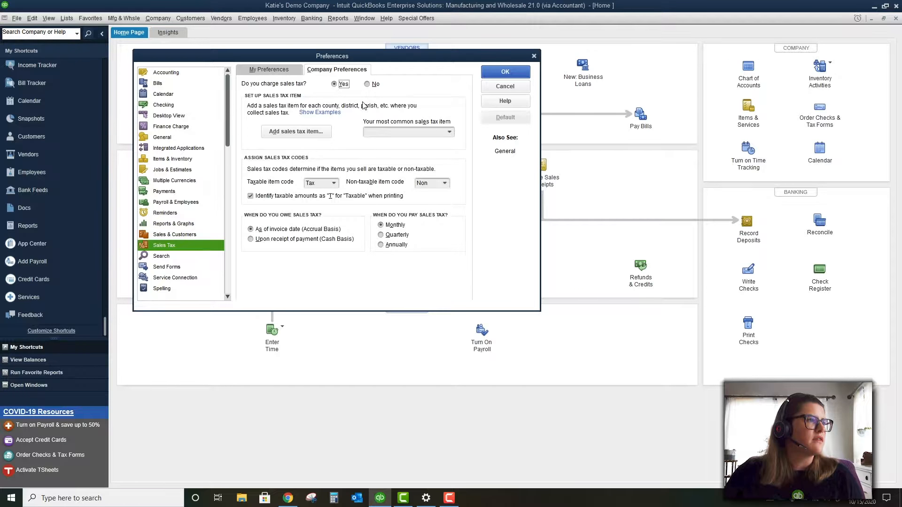
left_click(378, 132)
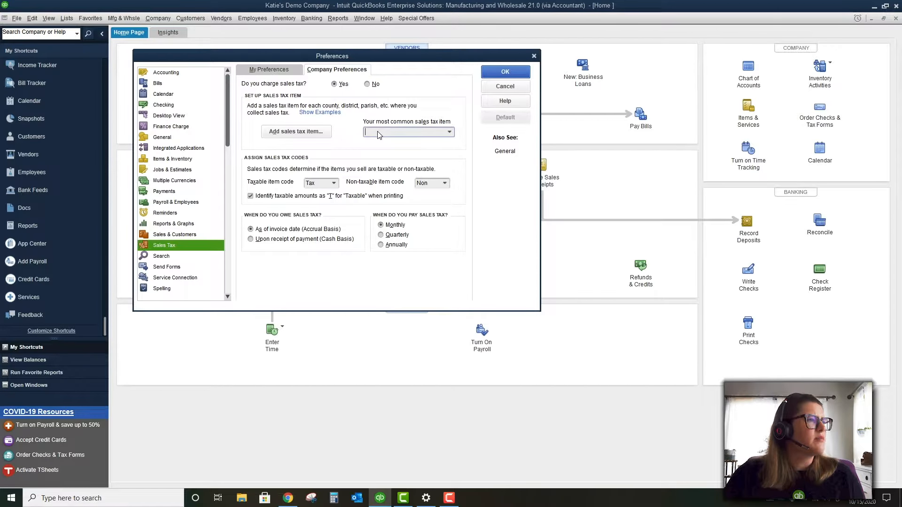
left_click(164, 104)
left_click(442, 156)
left_click(181, 127)
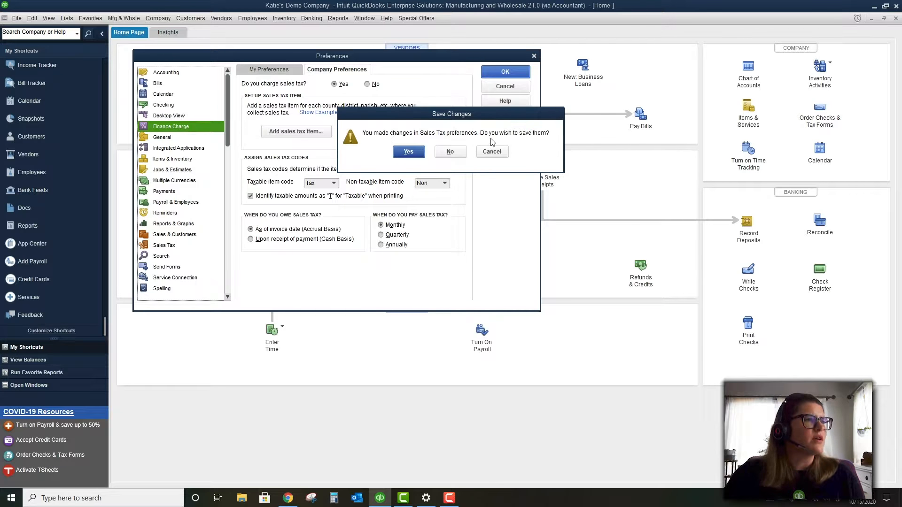
left_click(443, 151)
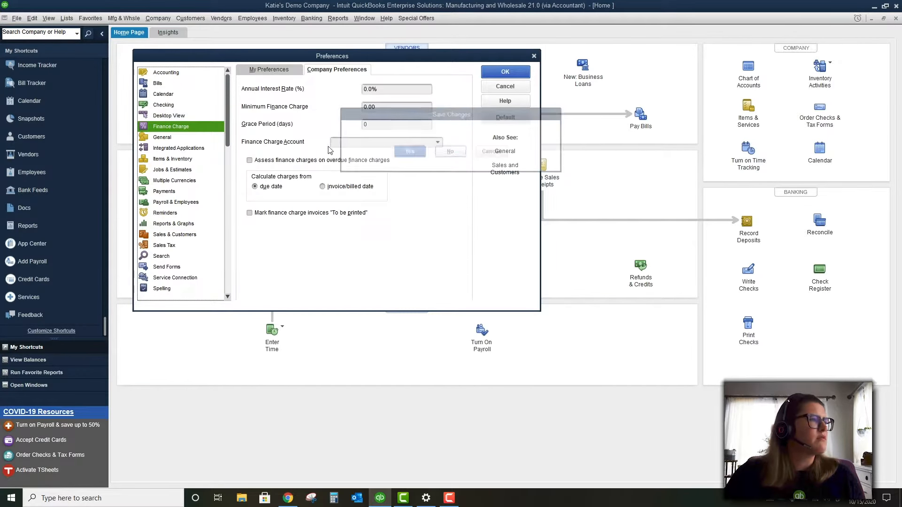
left_click(167, 112)
Review the Finance Charge rate, grace period and account, then set General to keep users logged in
left_click(171, 127)
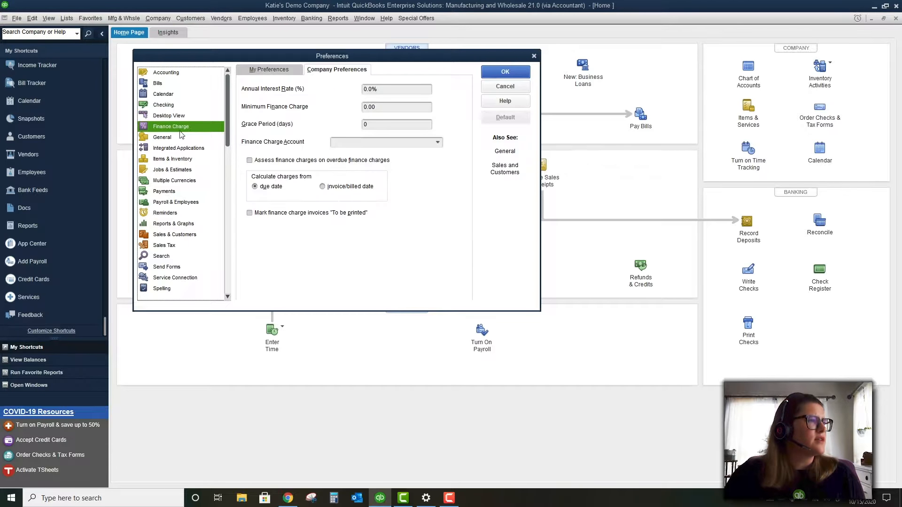
left_click(396, 88)
key("Tab")
key("Tab")
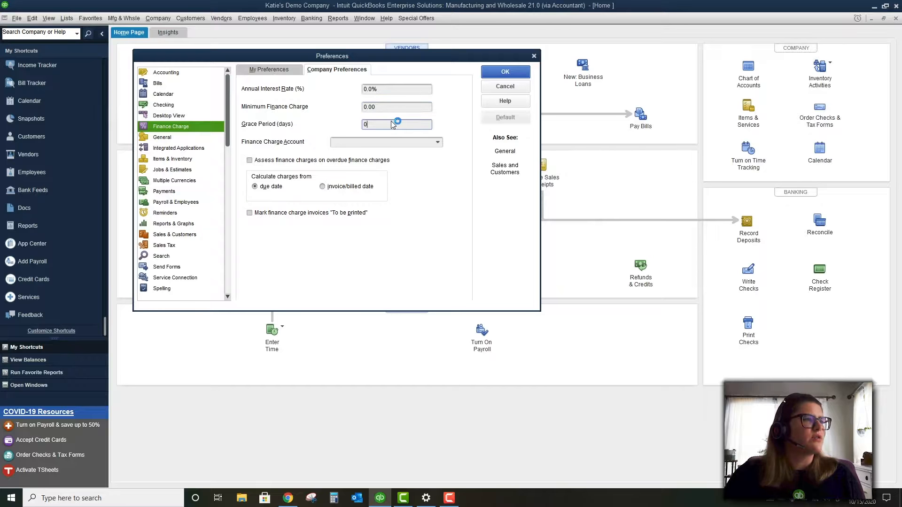
left_click_drag(357, 125, 346, 116)
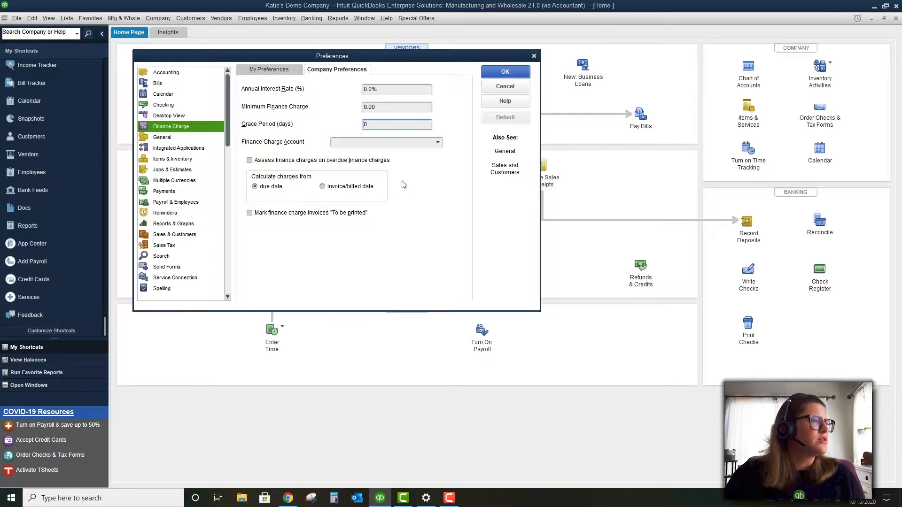
left_click(413, 144)
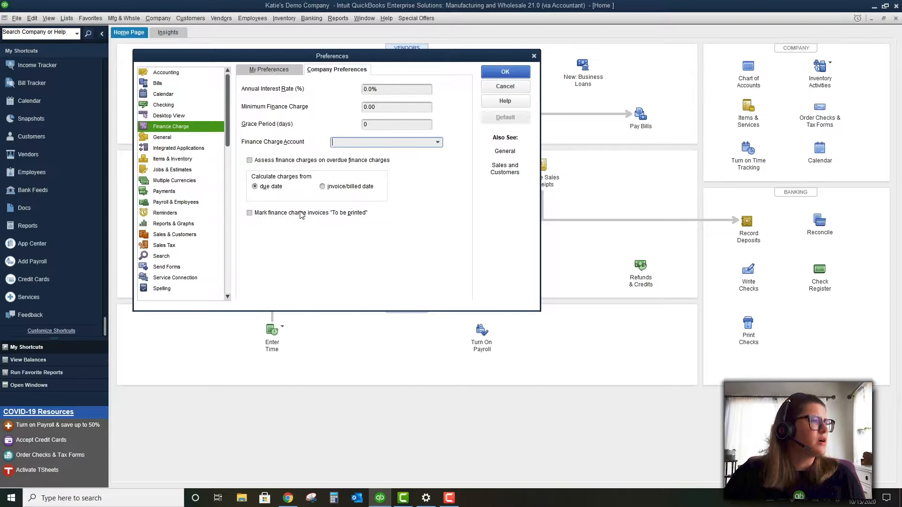
left_click(191, 137)
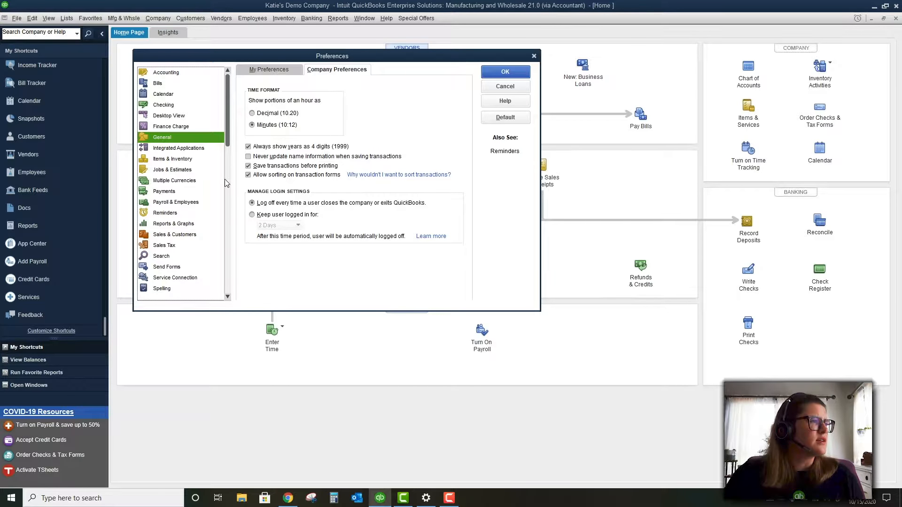
left_click(264, 215)
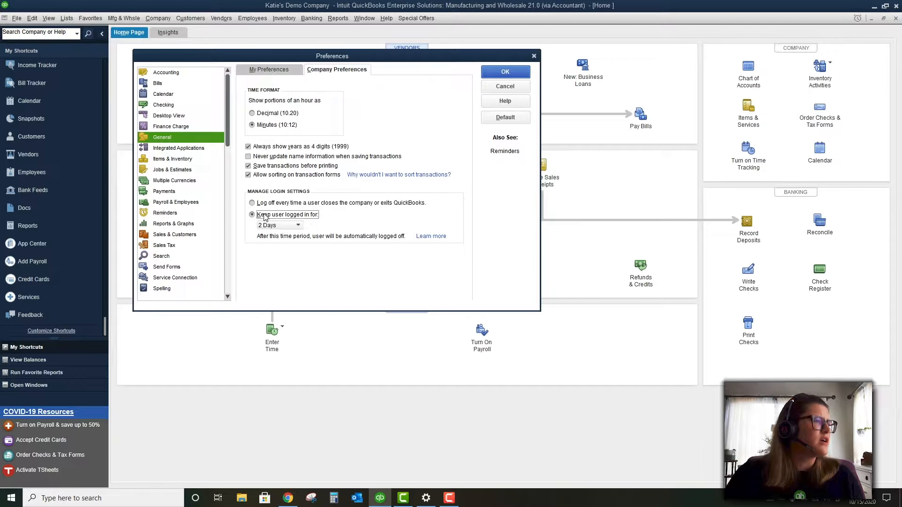
Restore Log off every time, check Integrated Applications, then move to Items & Inventory
left_click(266, 204)
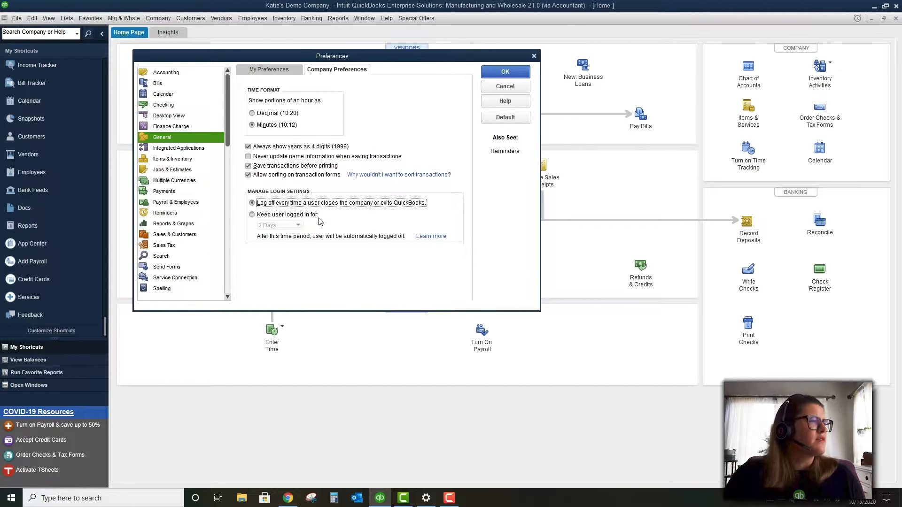
left_click(184, 149)
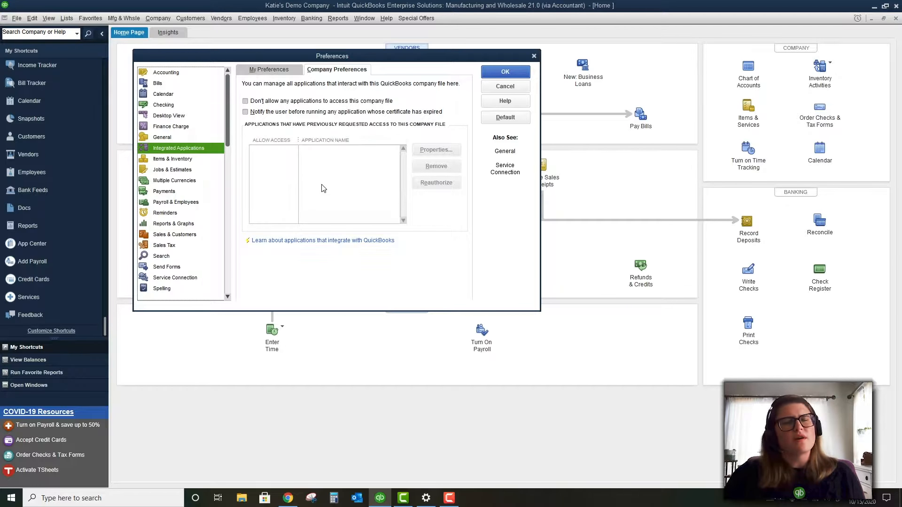
left_click(178, 160)
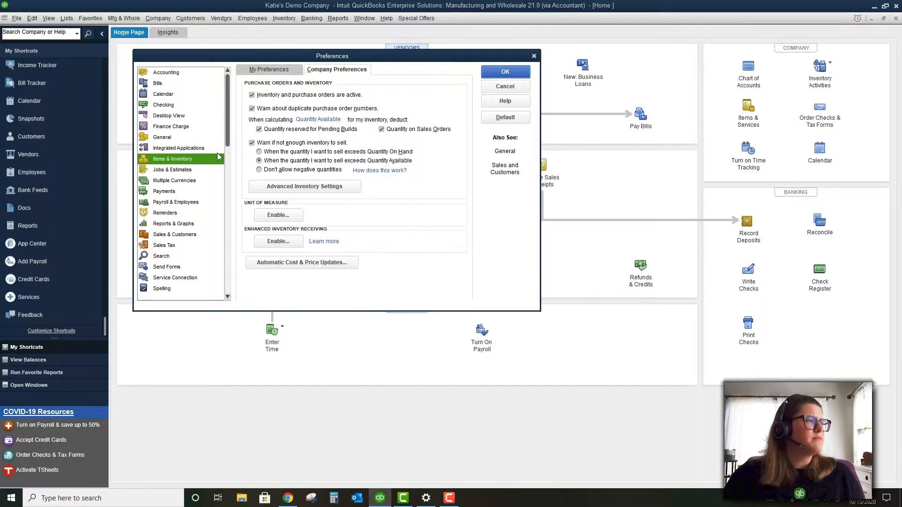
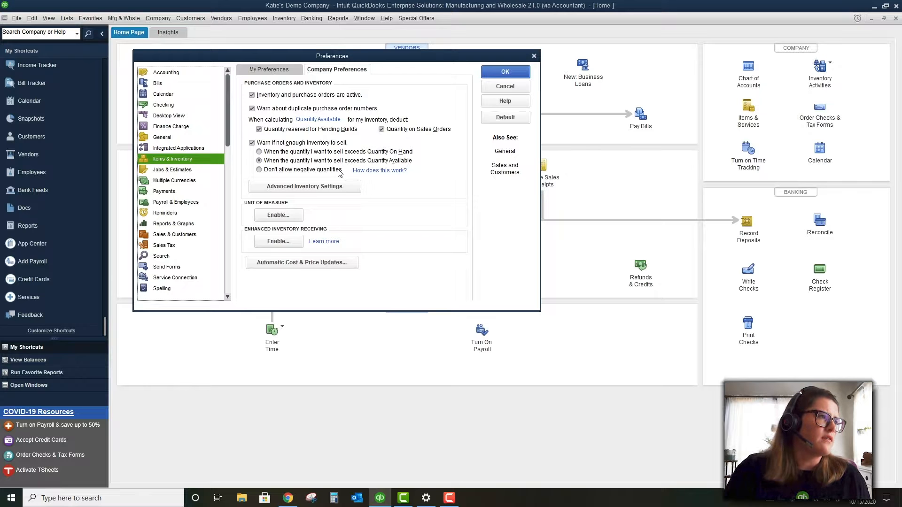
Select 'Don't allow negative quantities' for inventory, then bring up Advanced Inventory Settings
left_click(339, 170)
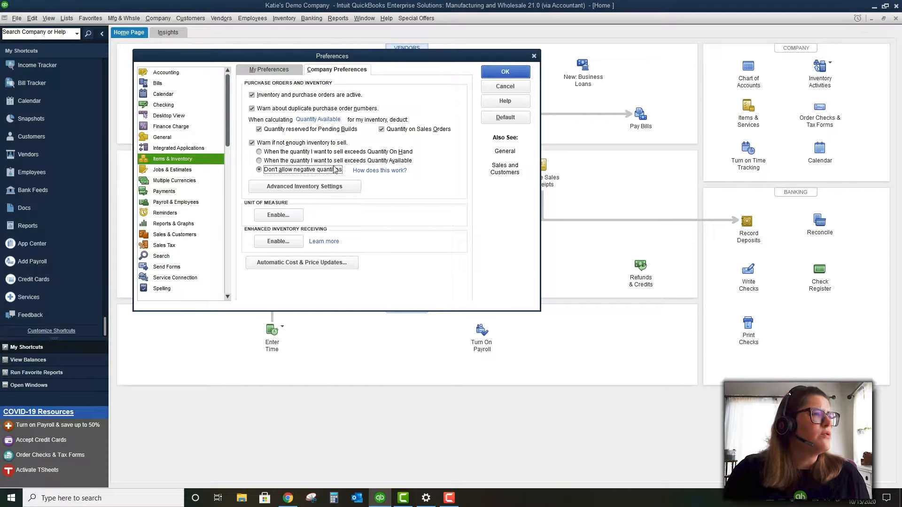
left_click(336, 162)
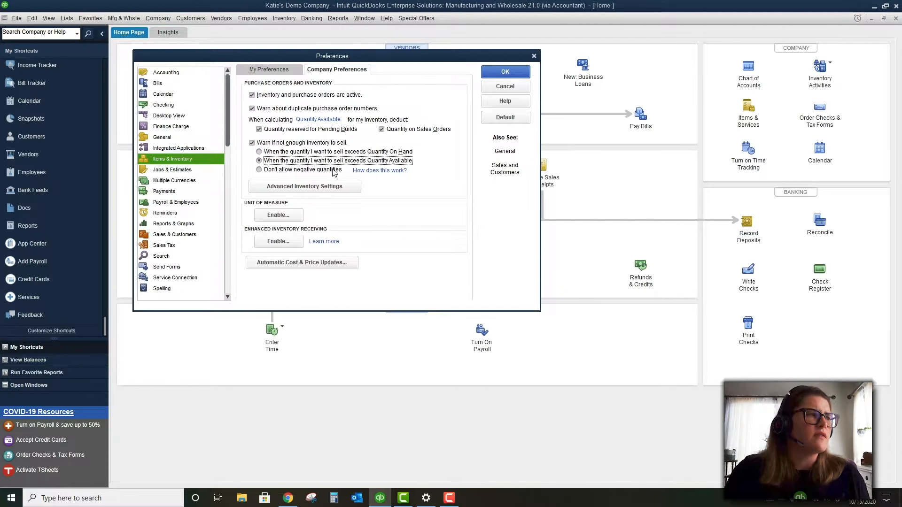
left_click(334, 170)
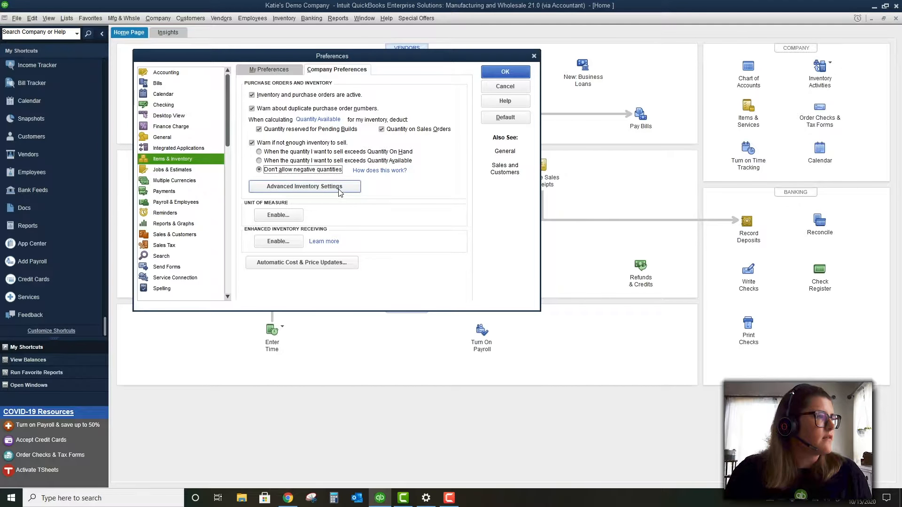
left_click(340, 187)
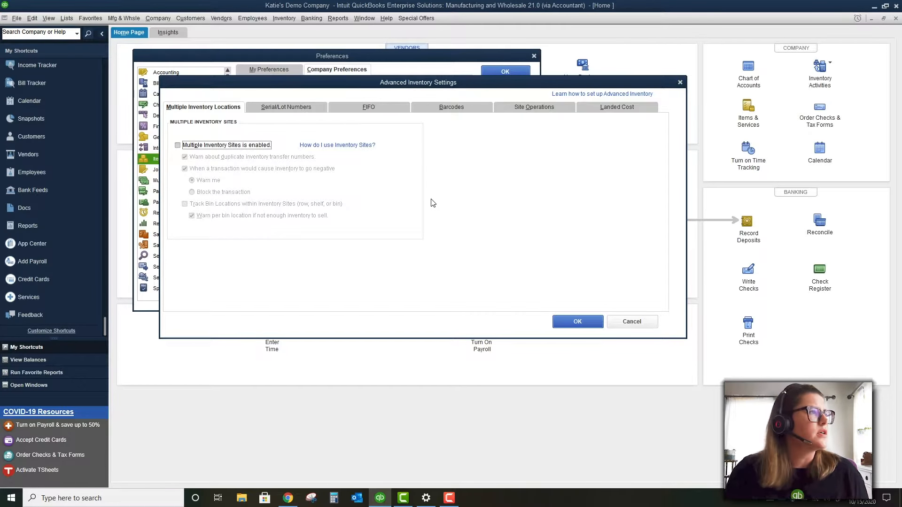
Check 'Multiple Inventory Sites is enabled' and choose 'Block the transaction' for negative inventory
left_click(252, 147)
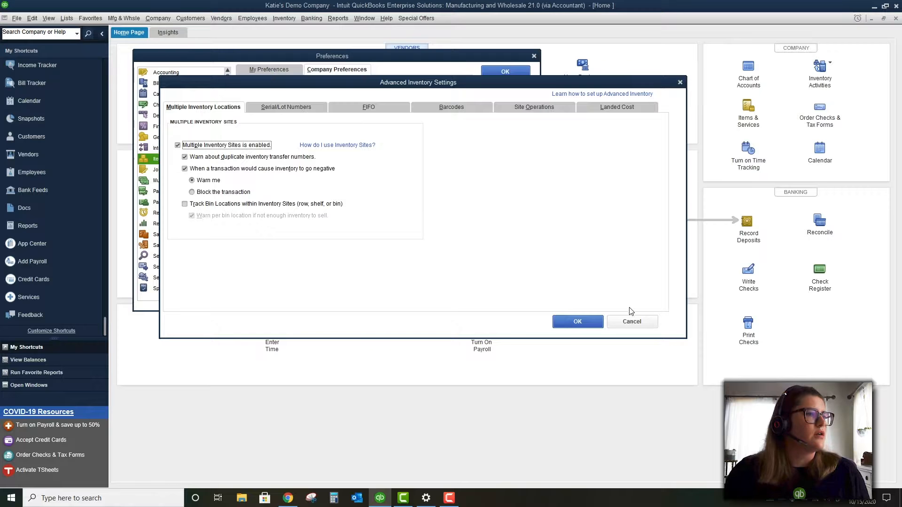
left_click(635, 320)
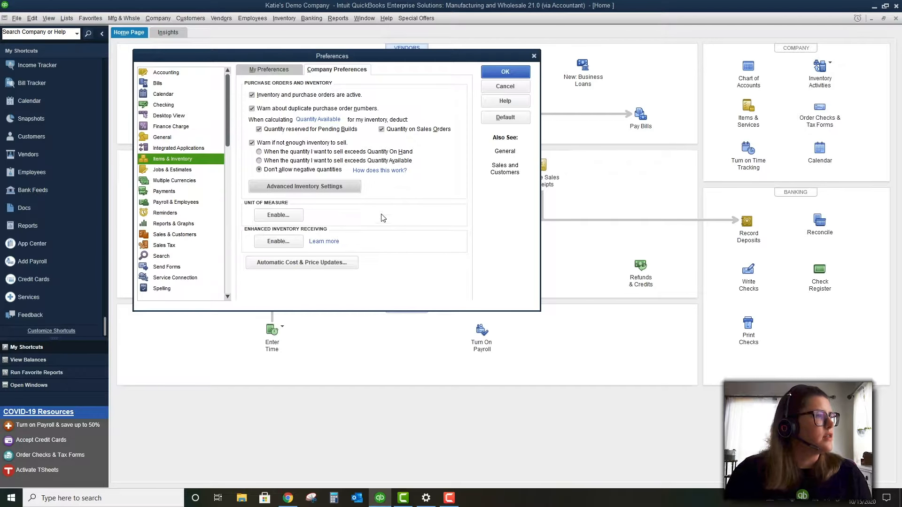
left_click(322, 187)
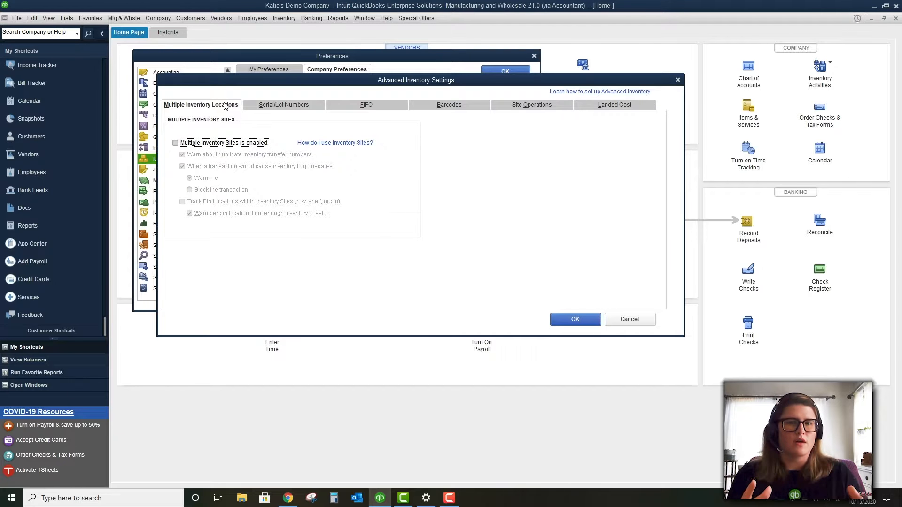
left_click(233, 143)
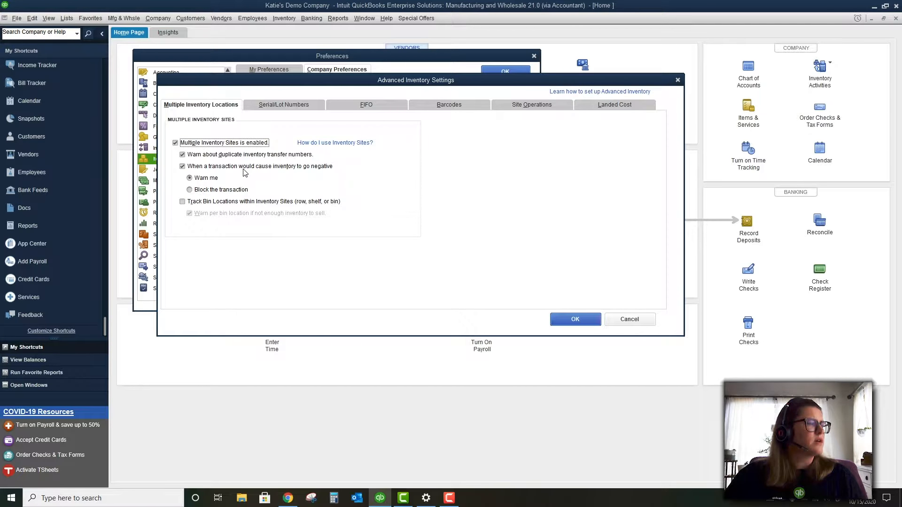
left_click(217, 190)
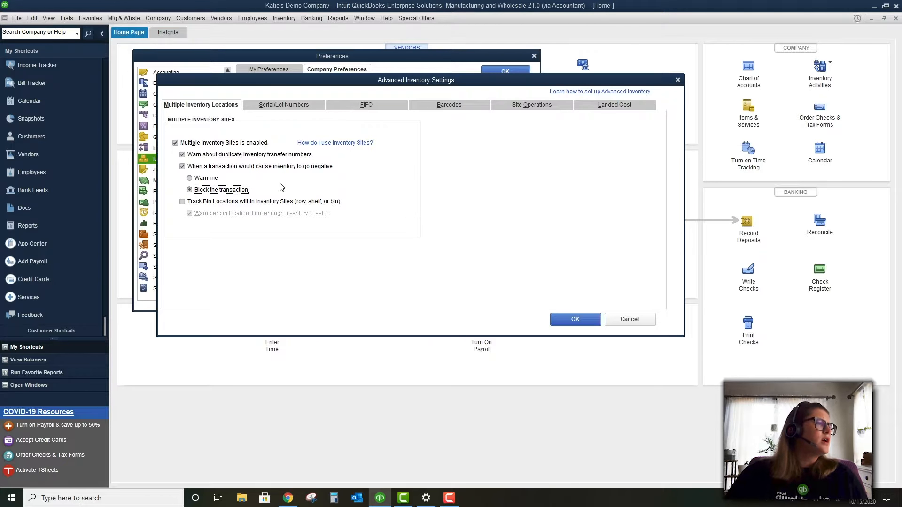
Turn on bin location tracking within sites, acknowledge the notice, and show Serial/Lot Numbers
left_click(264, 202)
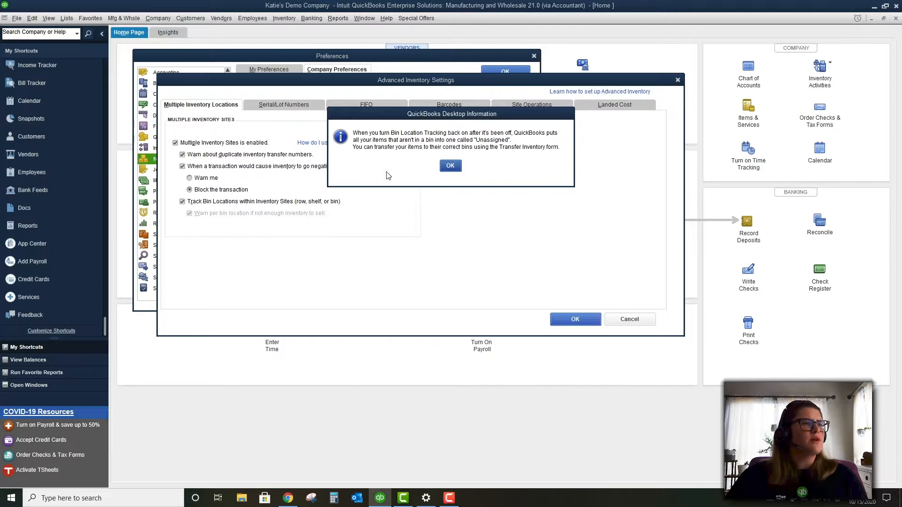
left_click(451, 167)
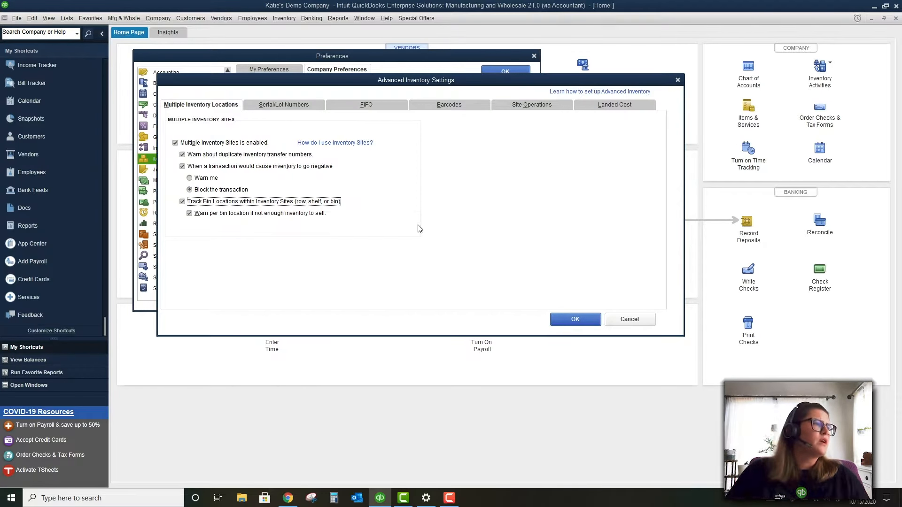
left_click(284, 107)
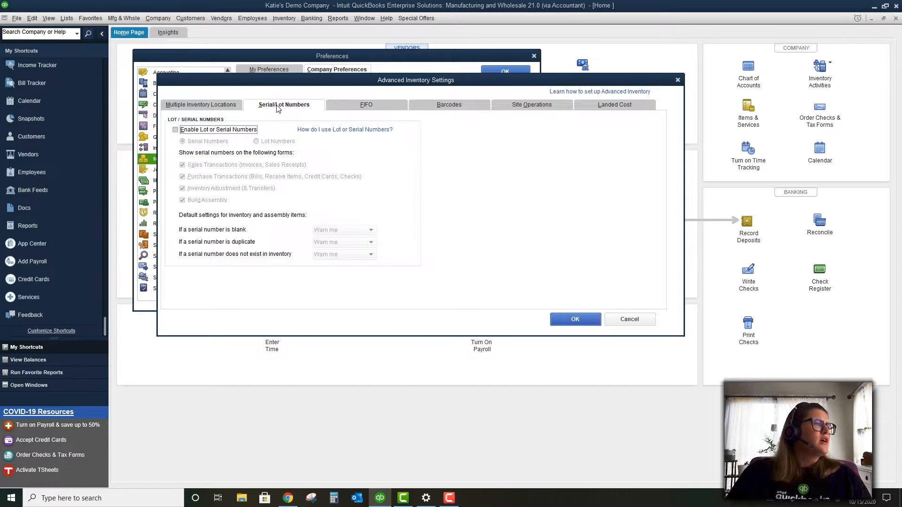
Leave 'Enable Lot or Serial Numbers' unchecked after toggling it, and go to FIFO settings
left_click(233, 130)
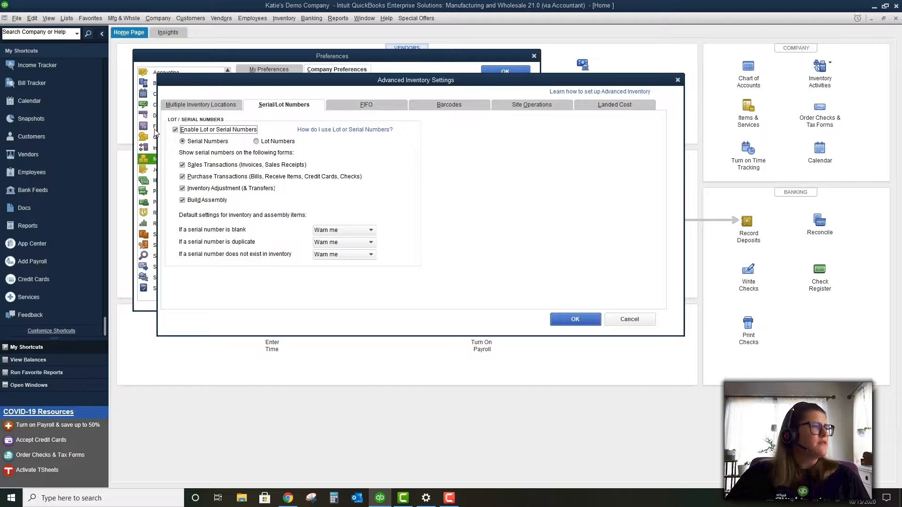
left_click(175, 129)
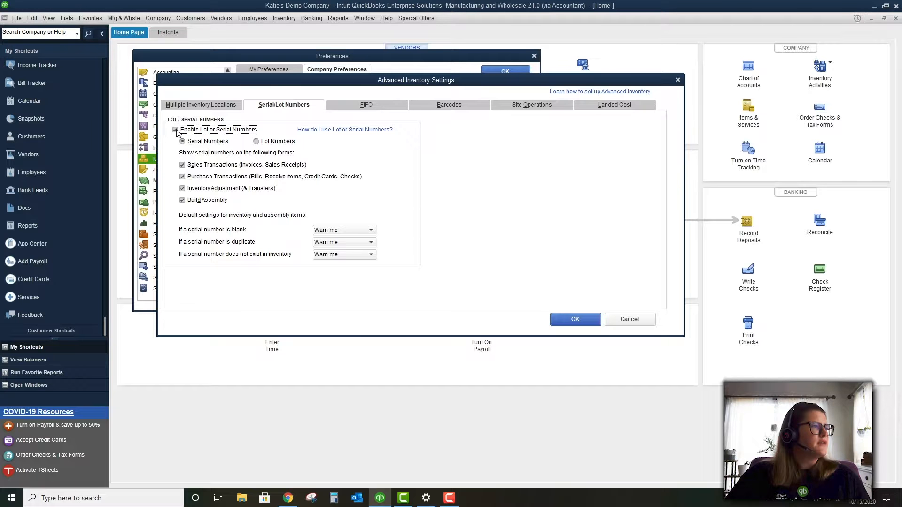
left_click(372, 102)
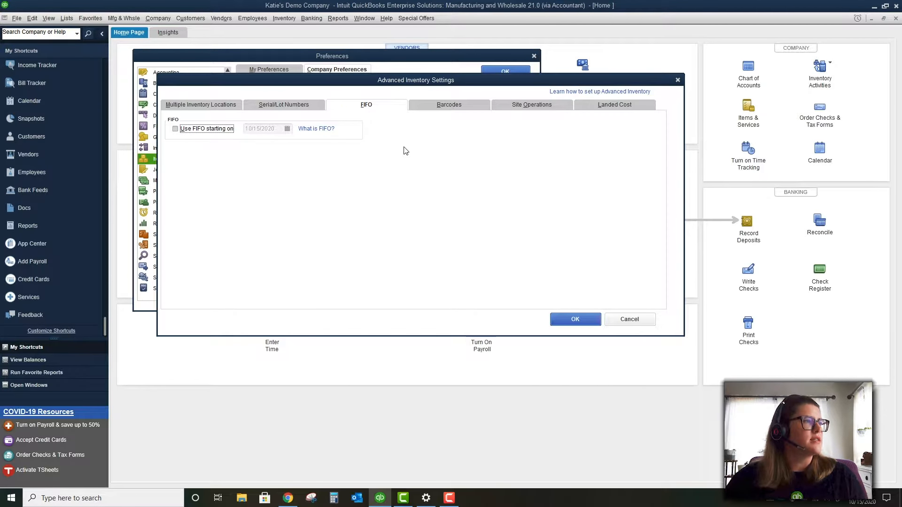
Check 'Enable Barcodes' on the Barcodes tab and launch the Barcode Wizard
left_click(446, 108)
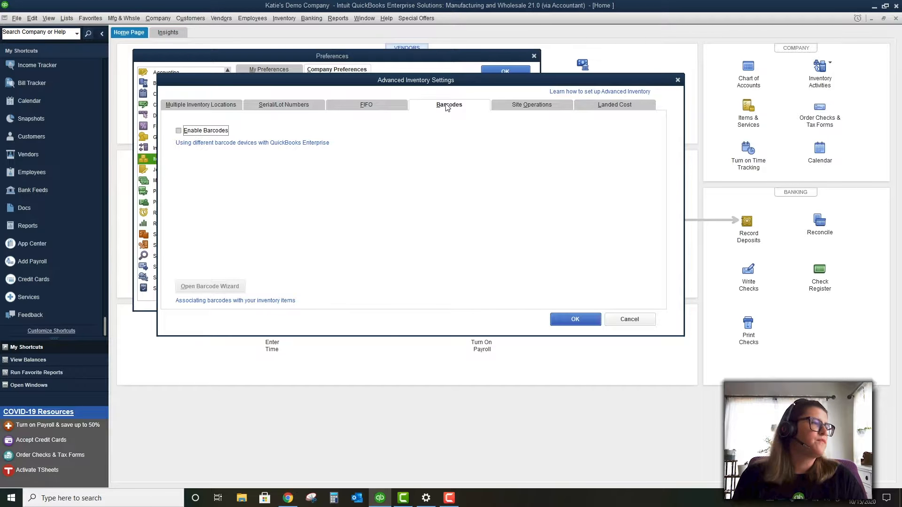
left_click(201, 132)
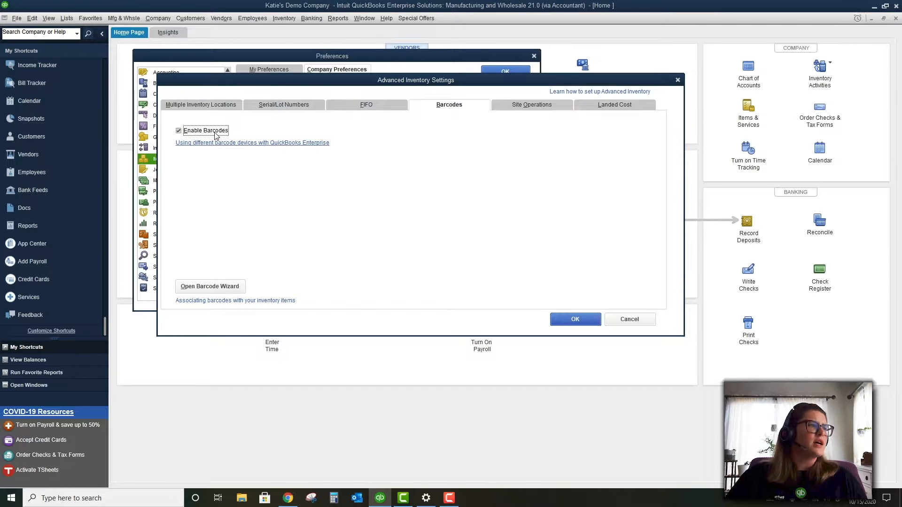
left_click(212, 287)
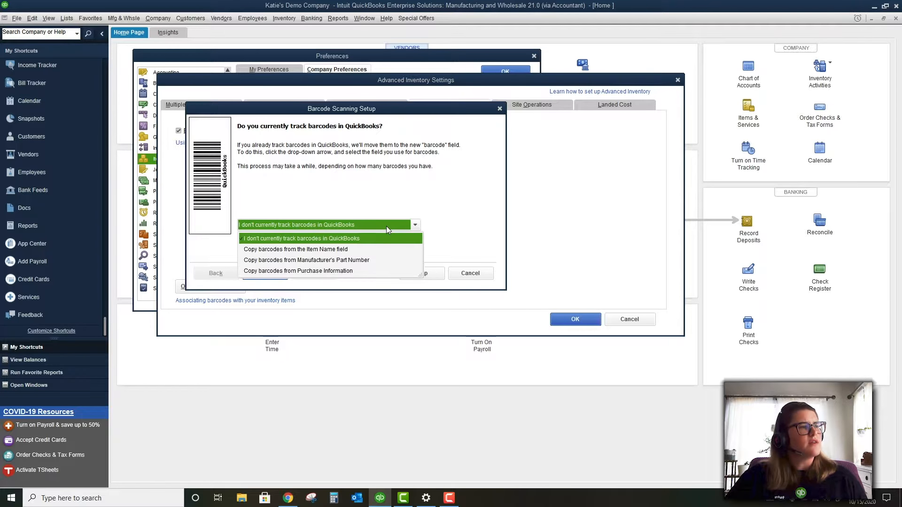
left_click(387, 230)
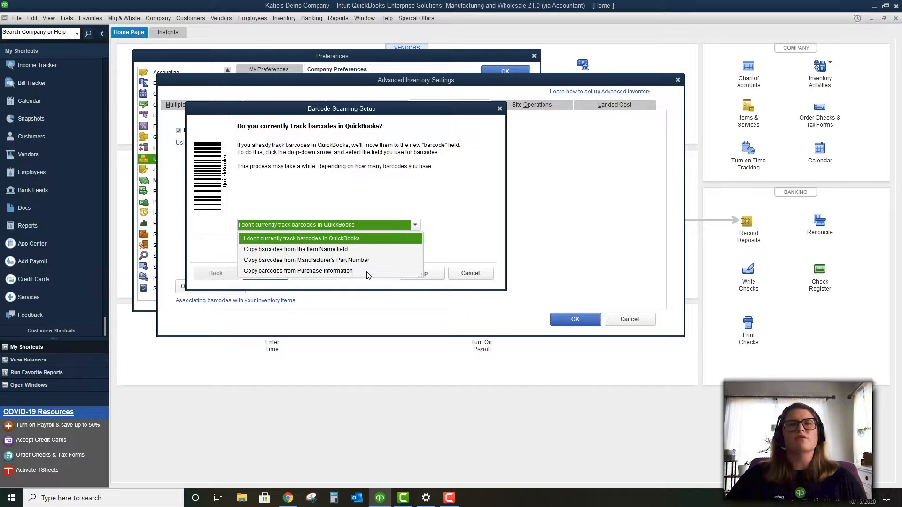
Copy existing barcodes from Manufacturer's Part Number and generate new barcodes for all item types
left_click(454, 229)
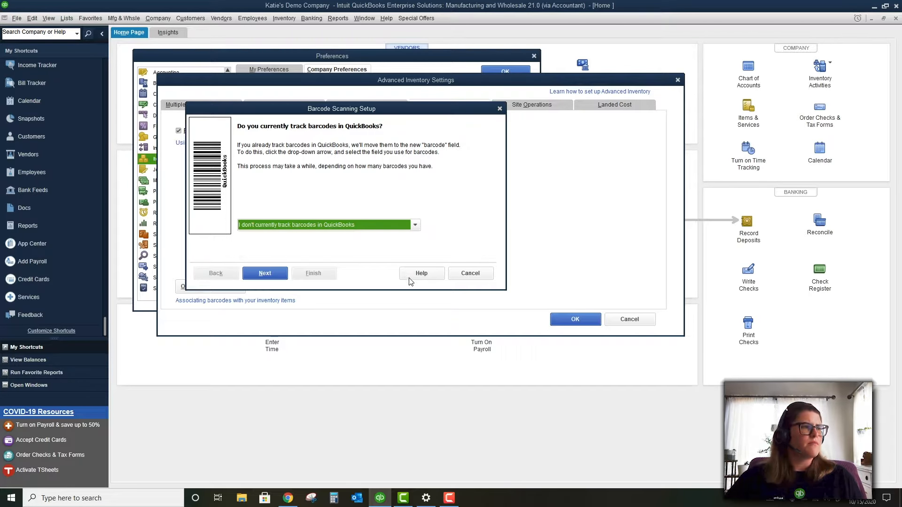
left_click(353, 225)
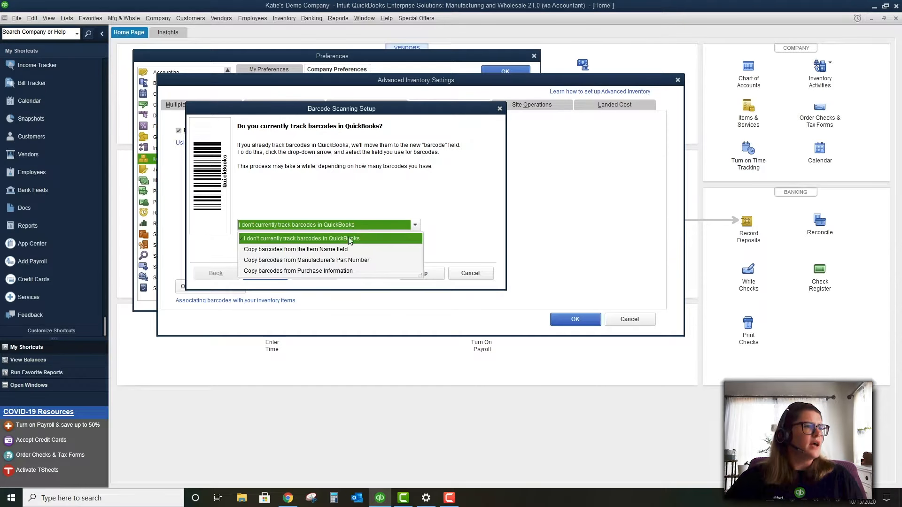
left_click(353, 263)
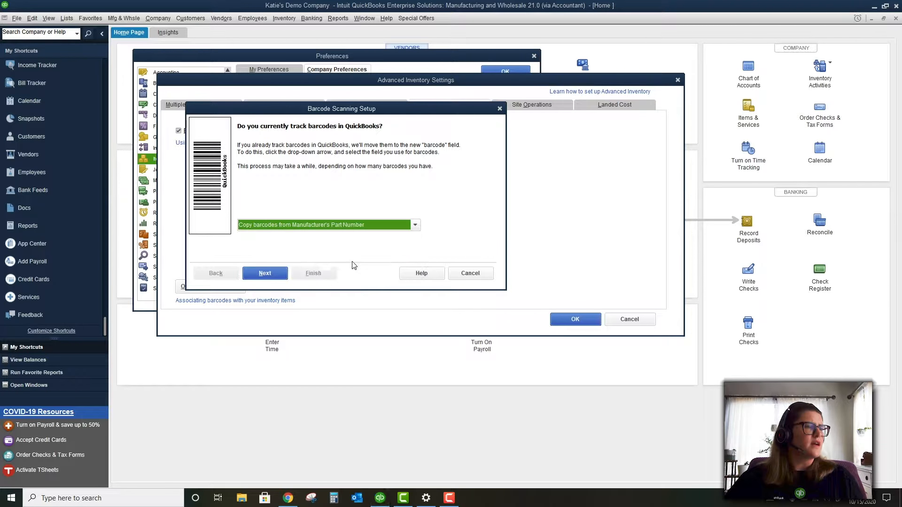
left_click(267, 273)
left_click(266, 165)
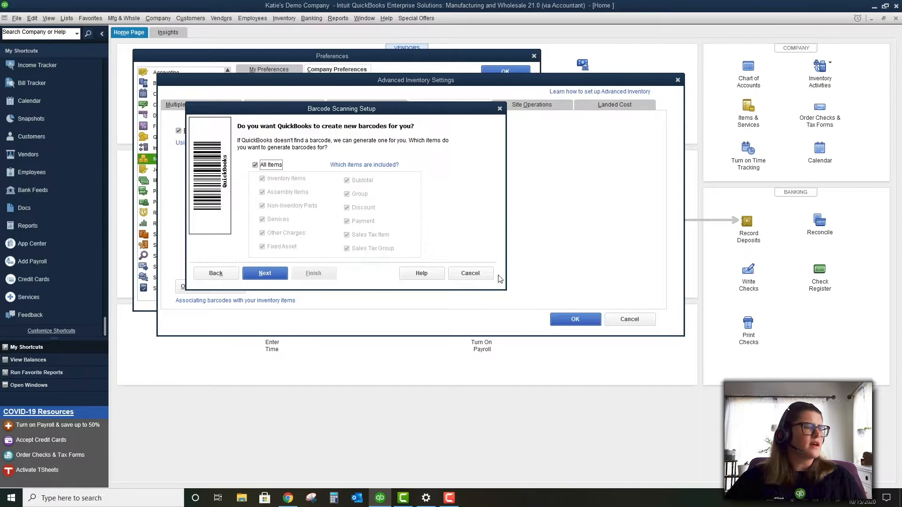
left_click(283, 276)
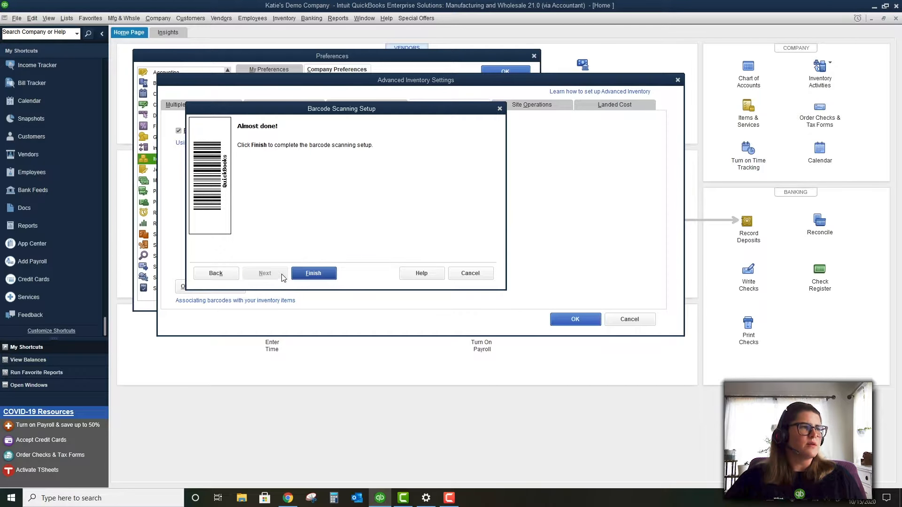
left_click(312, 273)
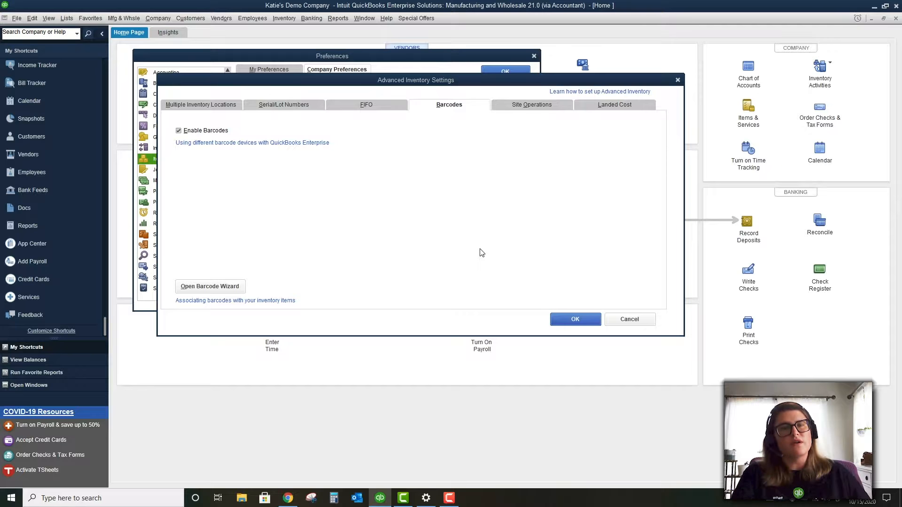
Show the Site Operations settings in Advanced Inventory Settings
left_click(530, 112)
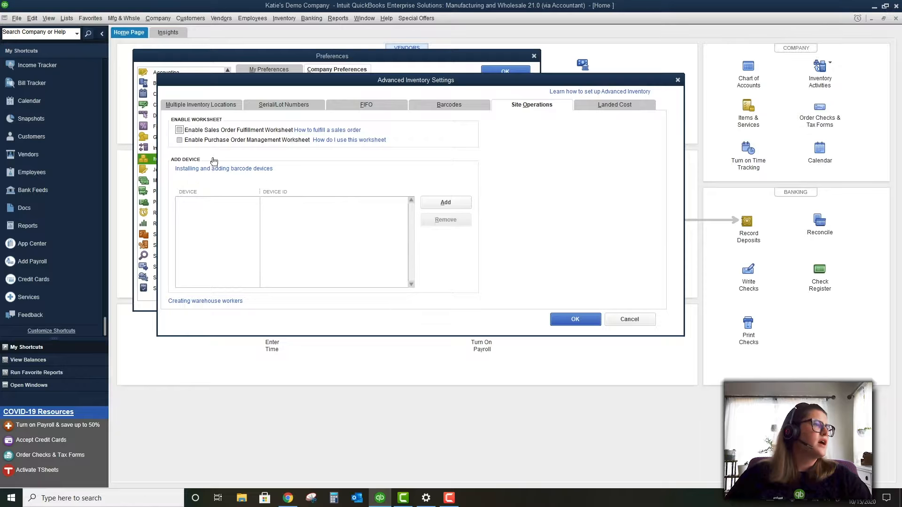
Enable sales order fulfillment and purchase order management worksheets, then begin landed cost account setup
left_click(180, 130)
left_click(180, 141)
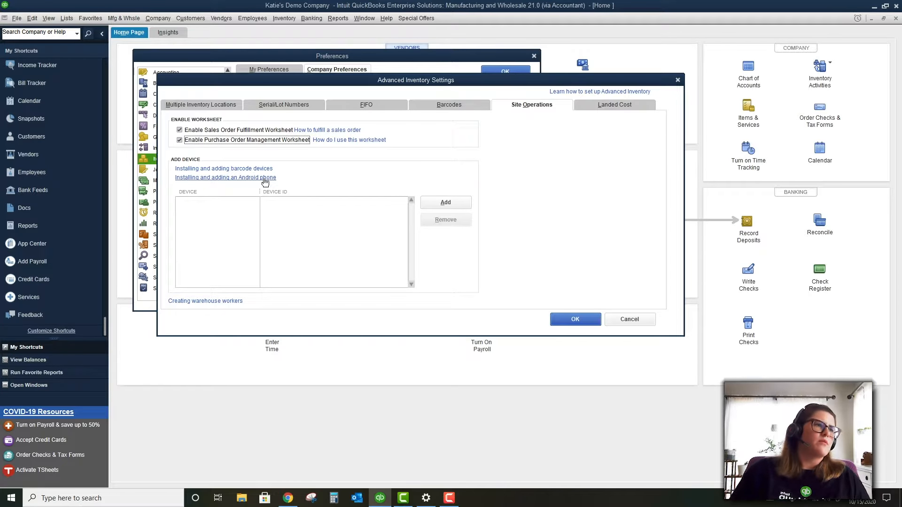
left_click(626, 104)
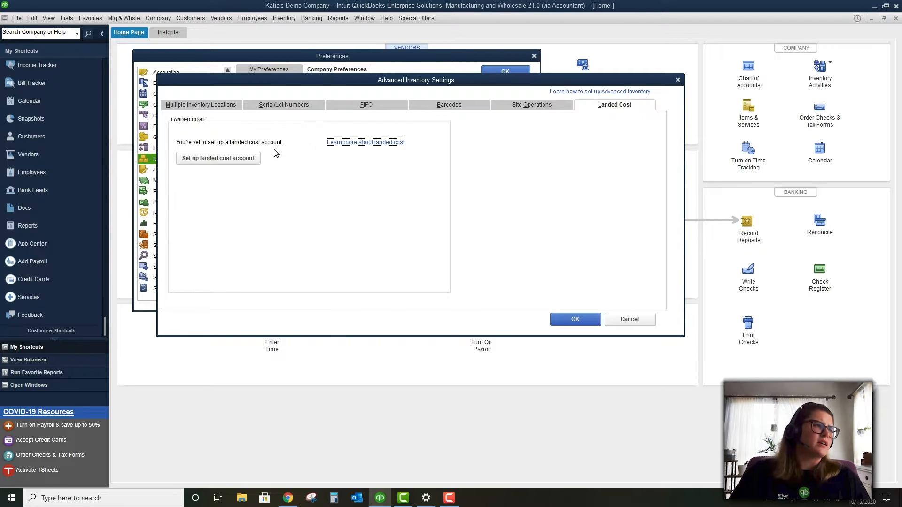
left_click(244, 161)
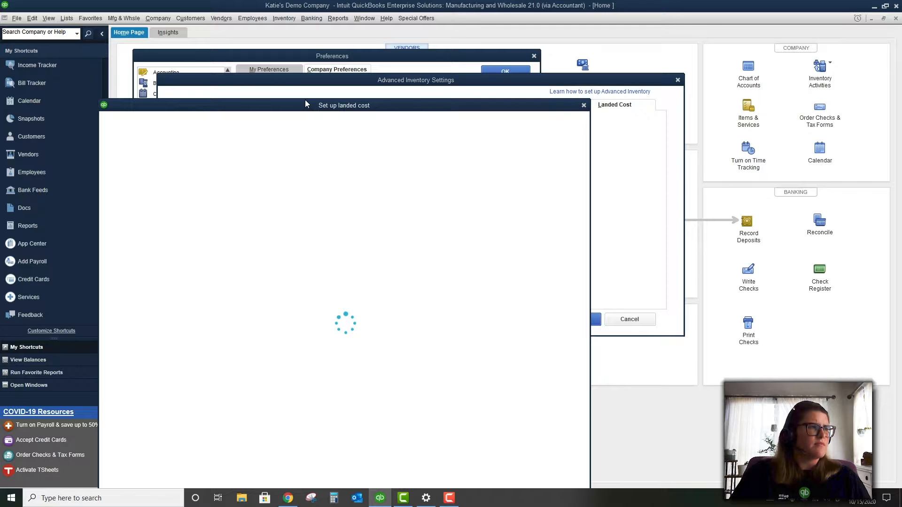
Drag the Set up landed cost window up and right so the form is fully visible
left_click_drag(305, 100, 370, 30)
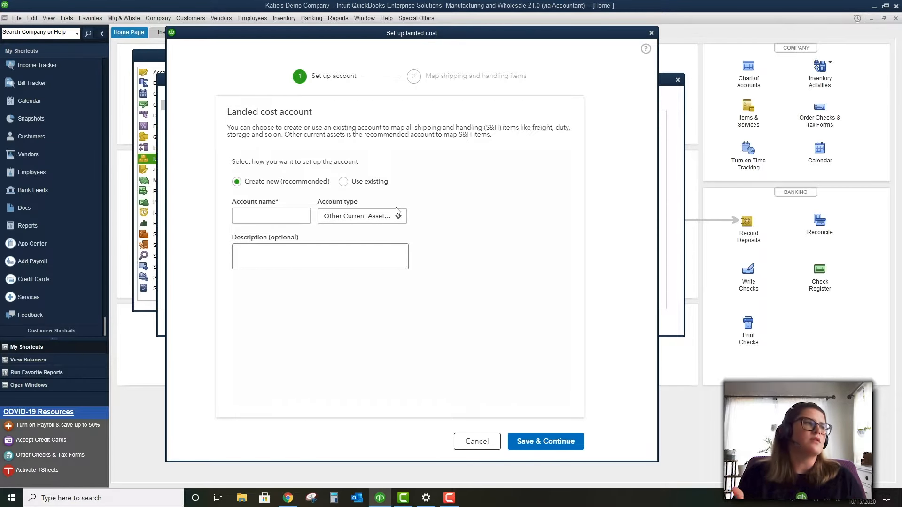
Save a new Other Current Assets account named 'Landed costs' with no description
left_click(290, 215)
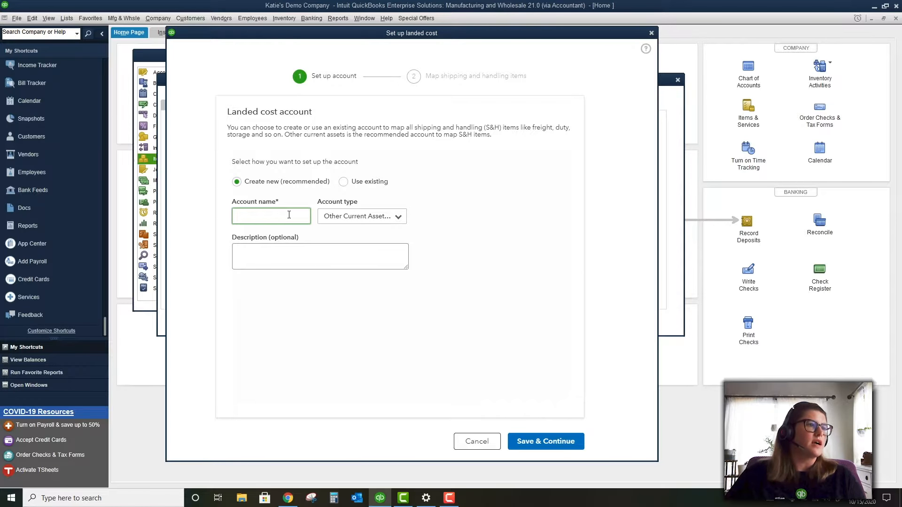
left_click(377, 216)
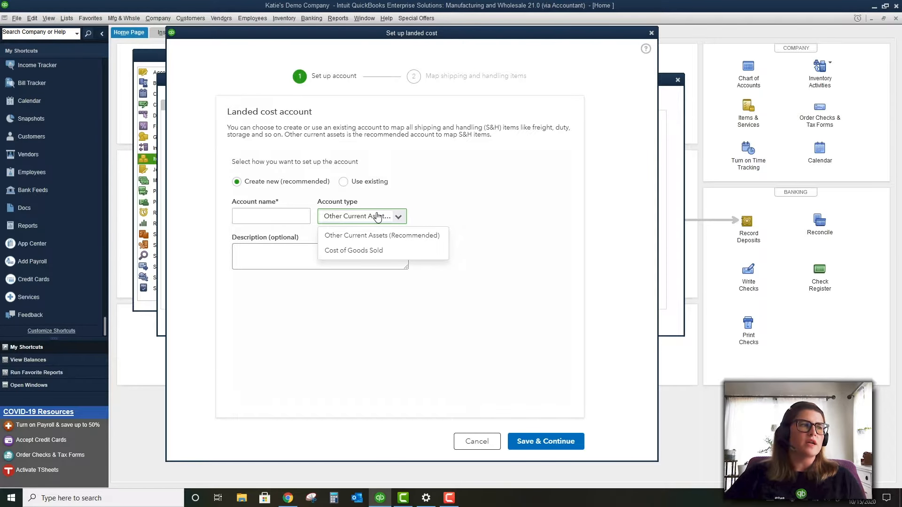
left_click(382, 235)
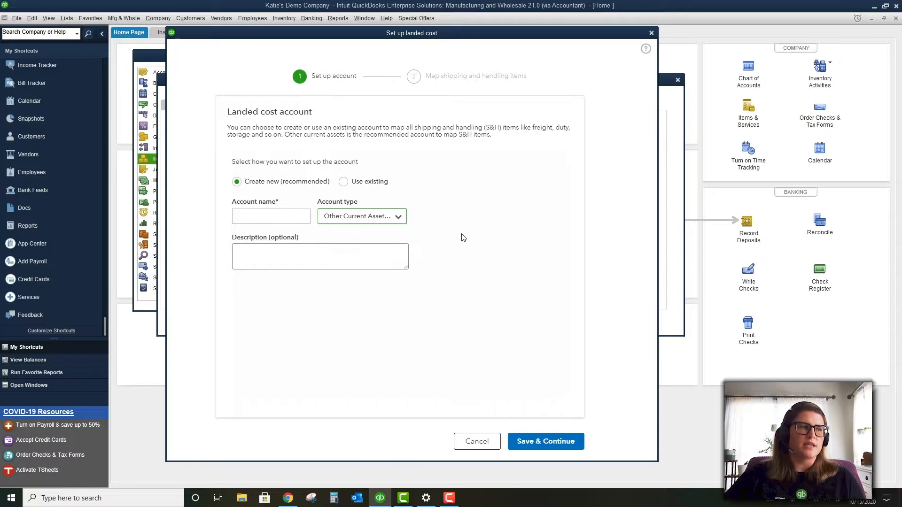
left_click(291, 215)
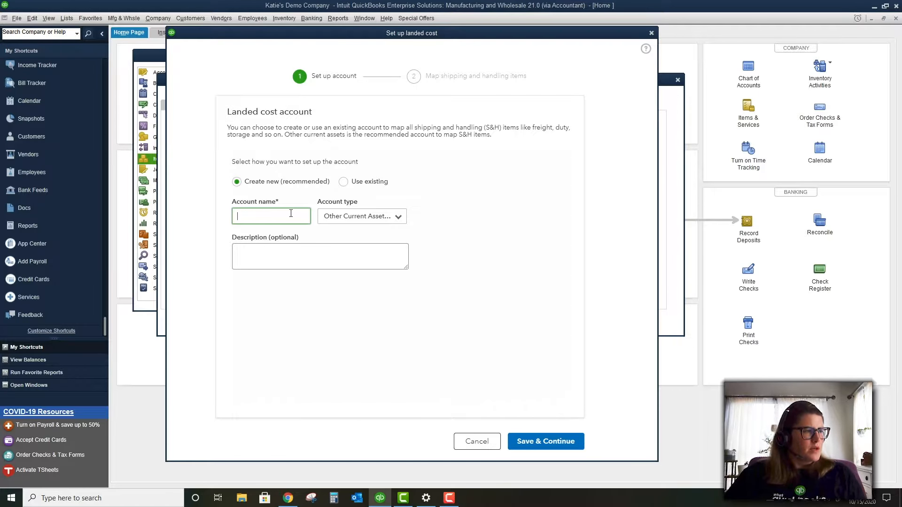
type("Landed costs")
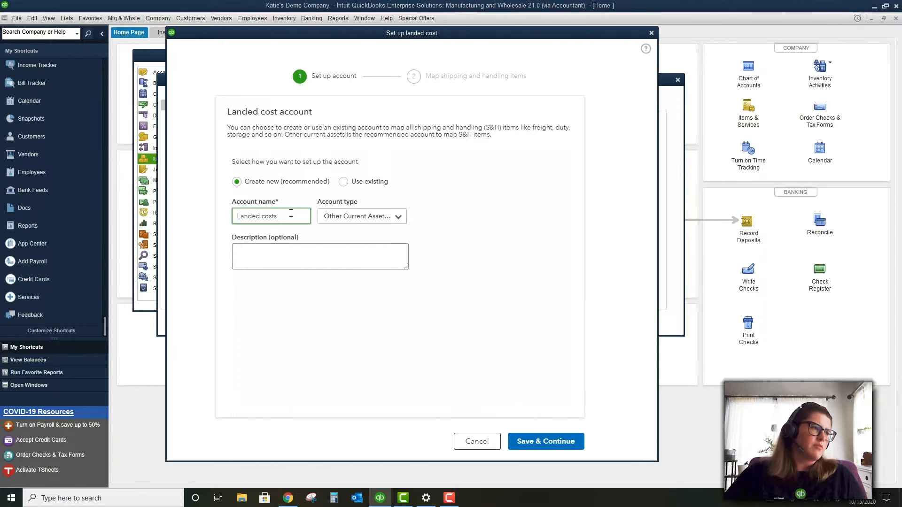
left_click(314, 246)
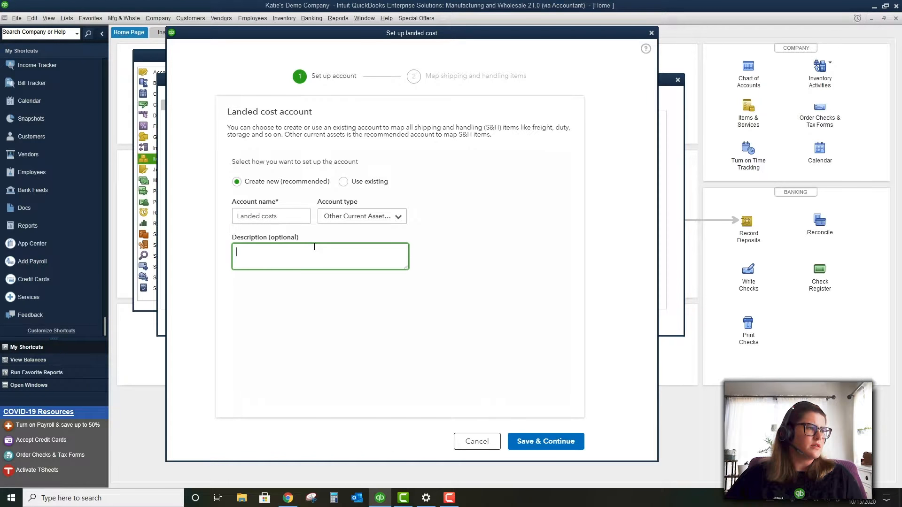
left_click(296, 217)
left_click(484, 249)
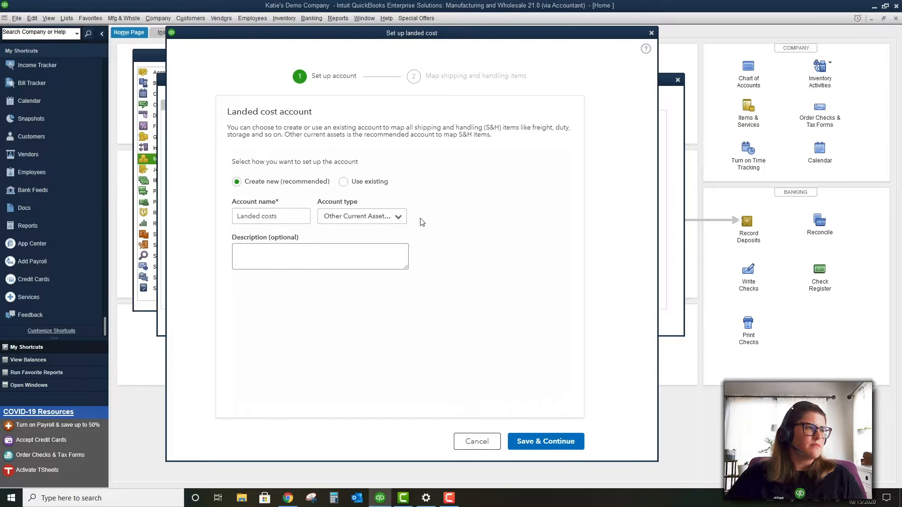
left_click(569, 446)
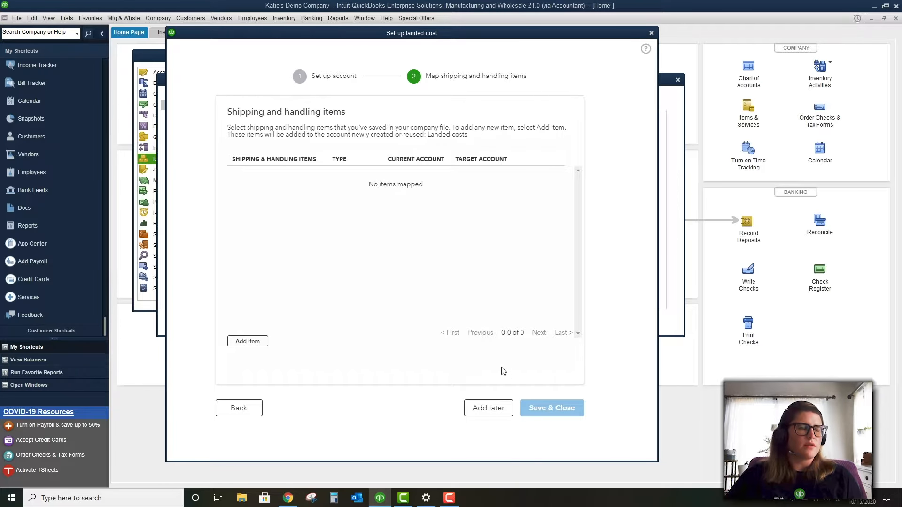
Add a landed cost item row, try entering 'Shipping and Handling' as its item, then clear it
left_click(248, 342)
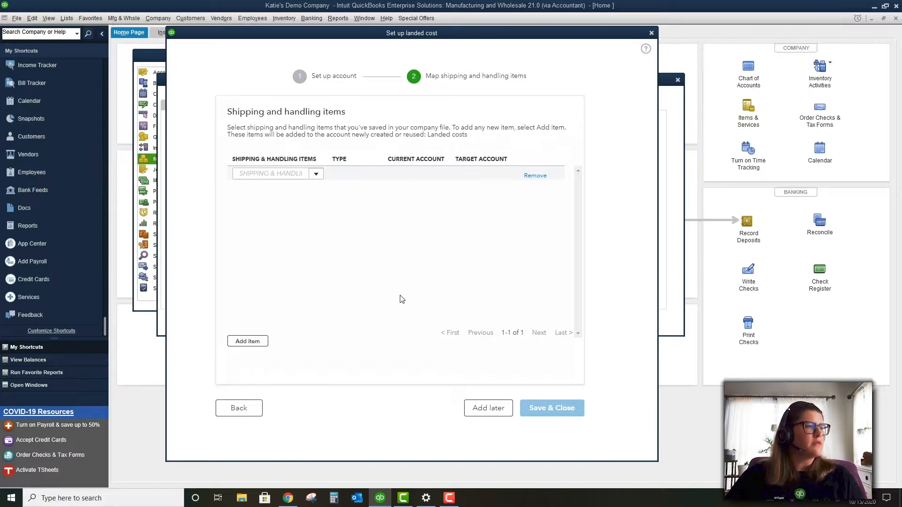
left_click(317, 176)
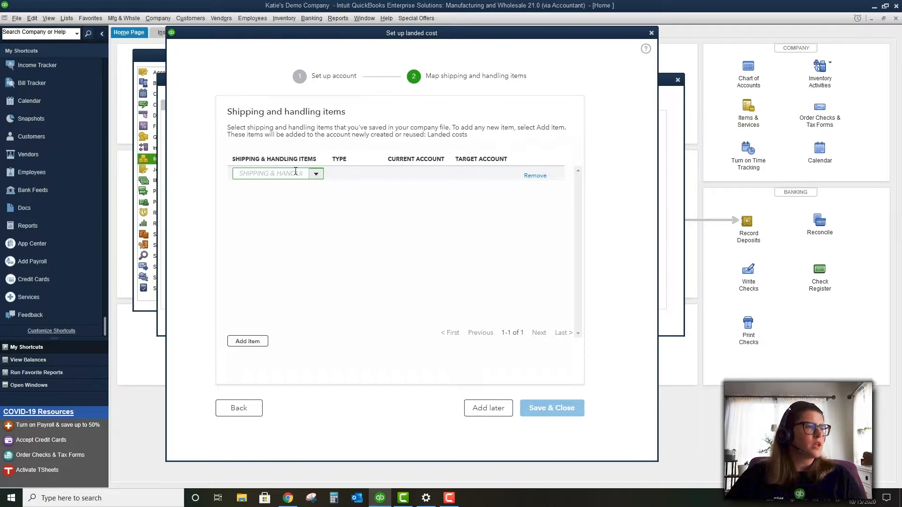
type("Shippi")
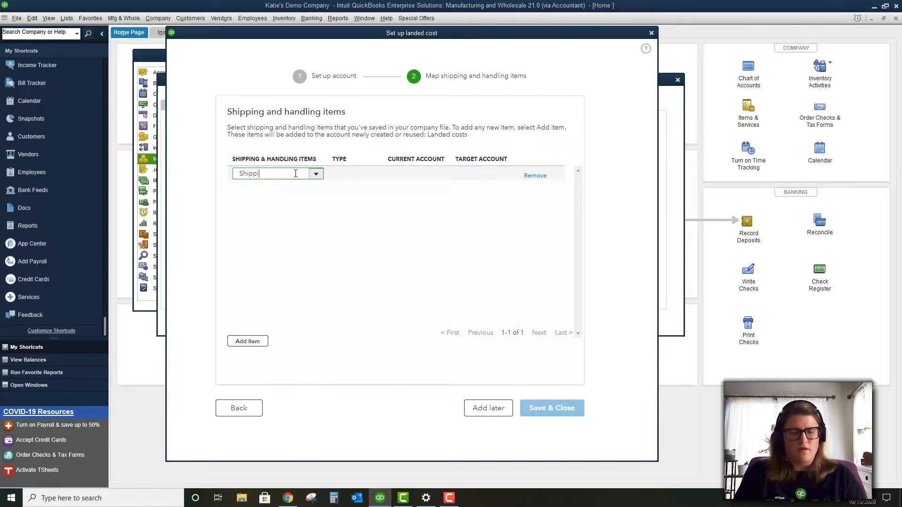
type("ng and Handling")
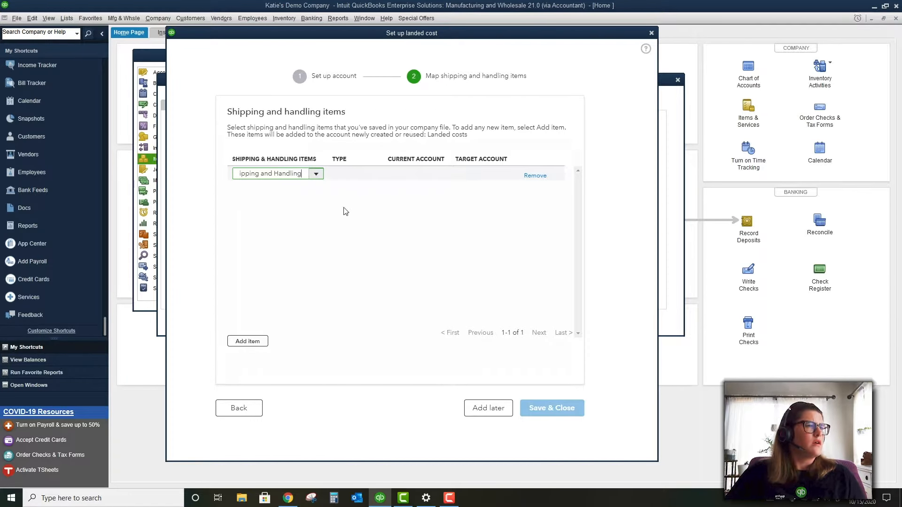
left_click(365, 226)
left_click(300, 179)
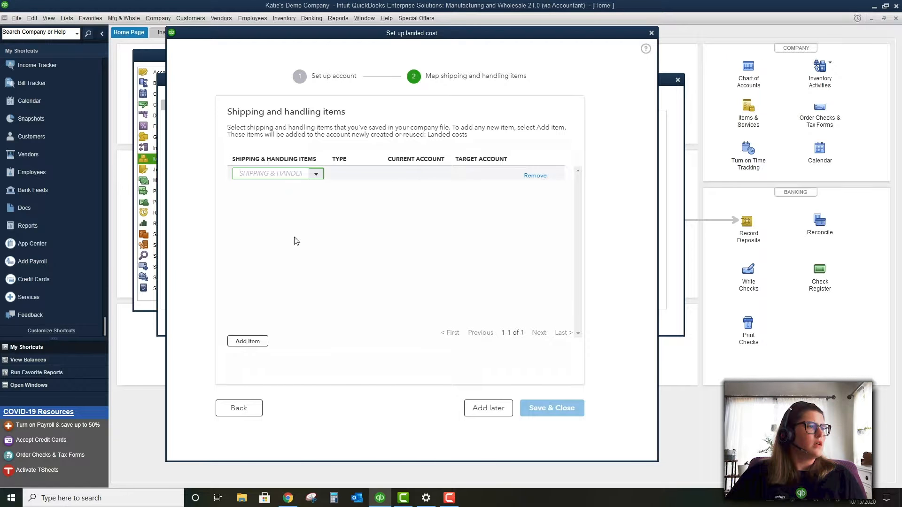
type("Shipping")
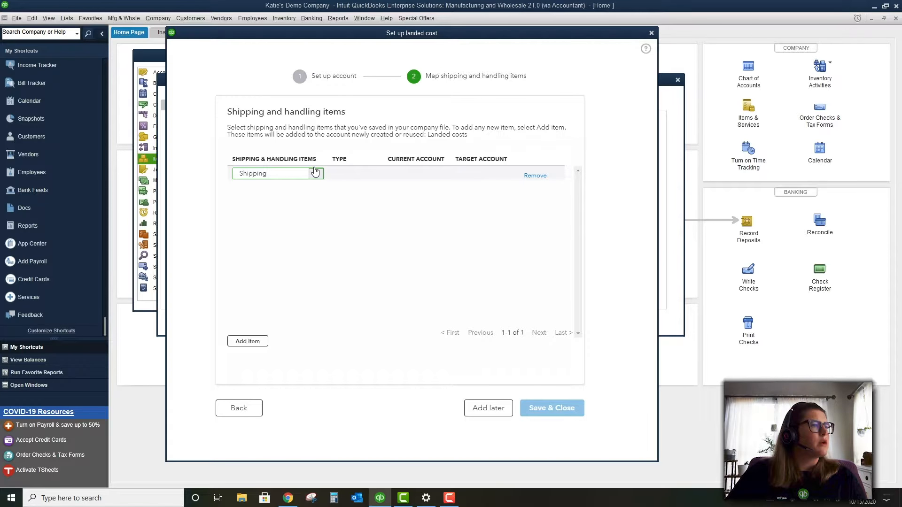
type(" and Handling")
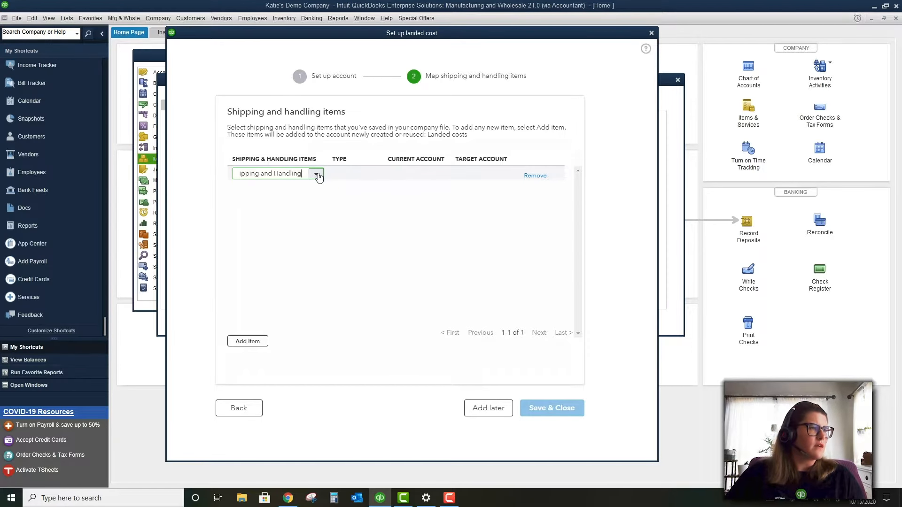
left_click(318, 175)
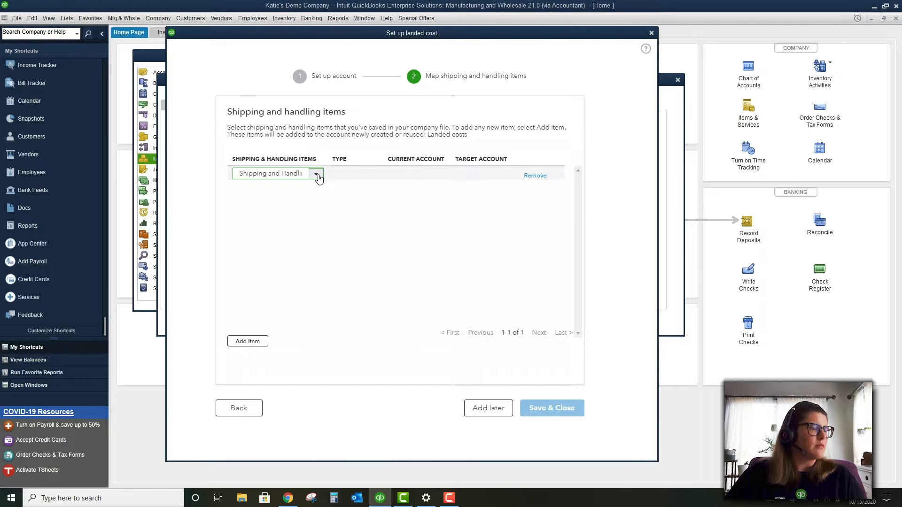
left_click(300, 172)
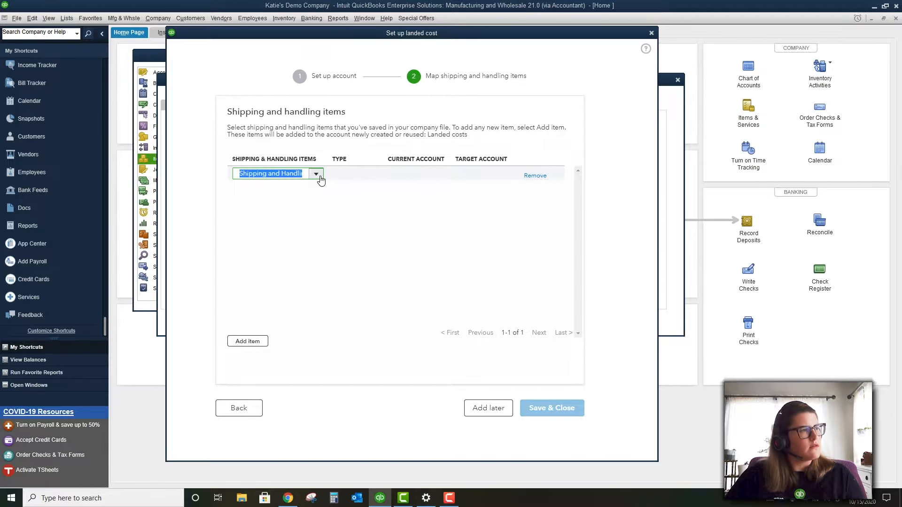
key("BackSpace")
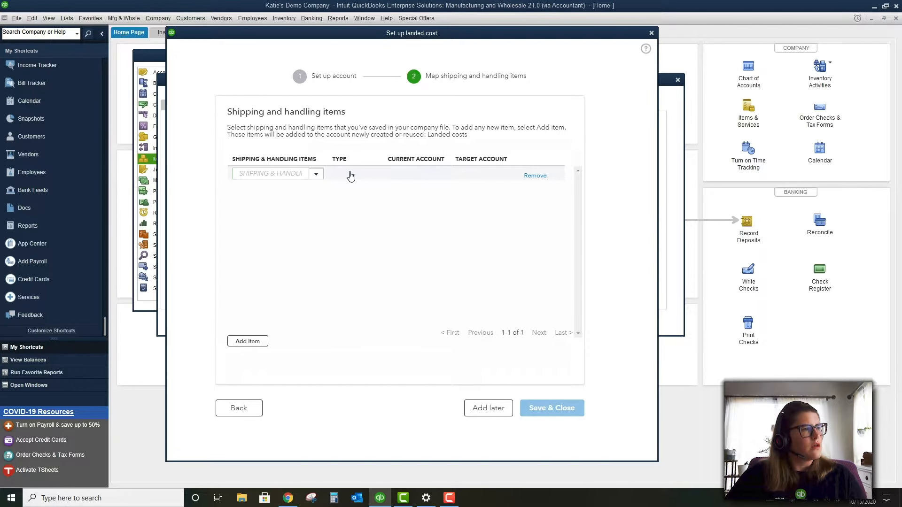
Remove the empty shipping item row from the landed cost mapping
left_click(310, 175)
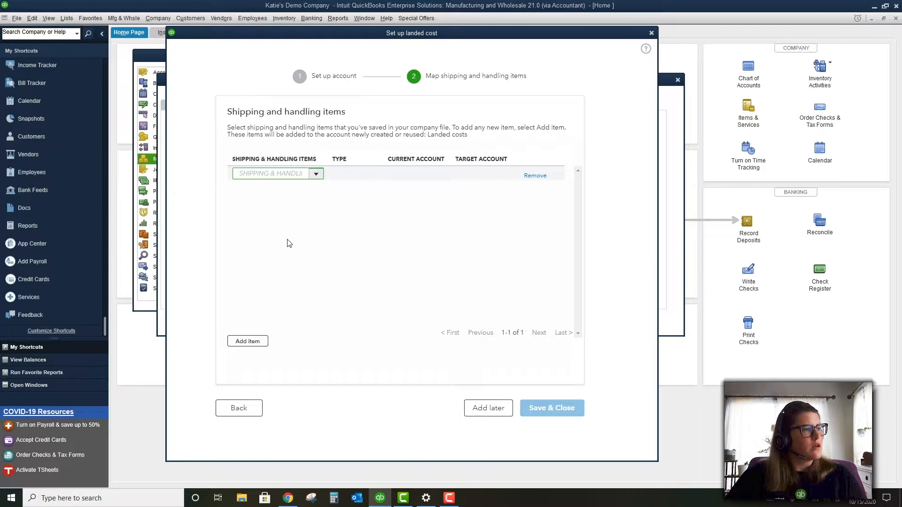
left_click(252, 342)
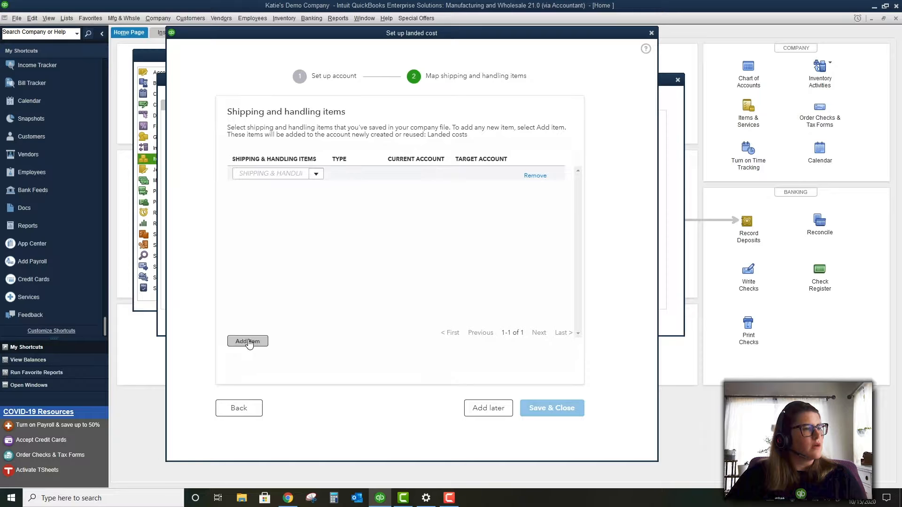
left_click(354, 221)
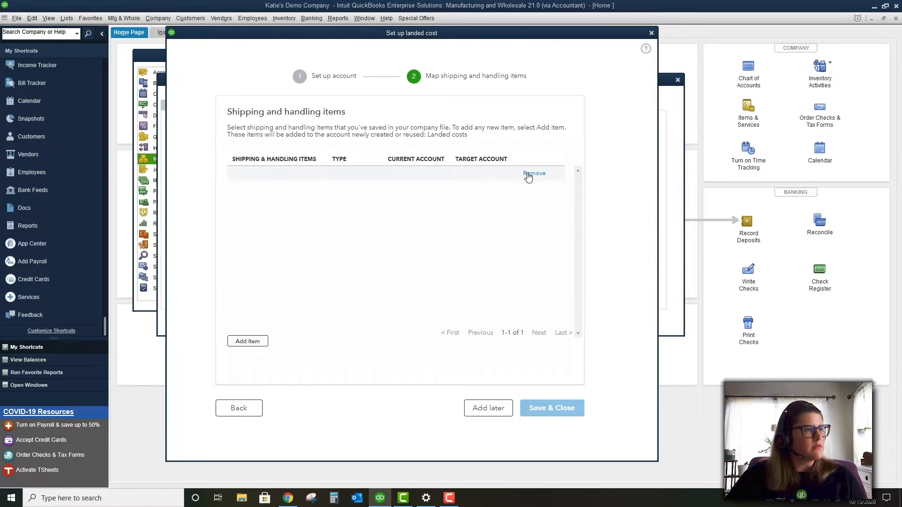
left_click(502, 178)
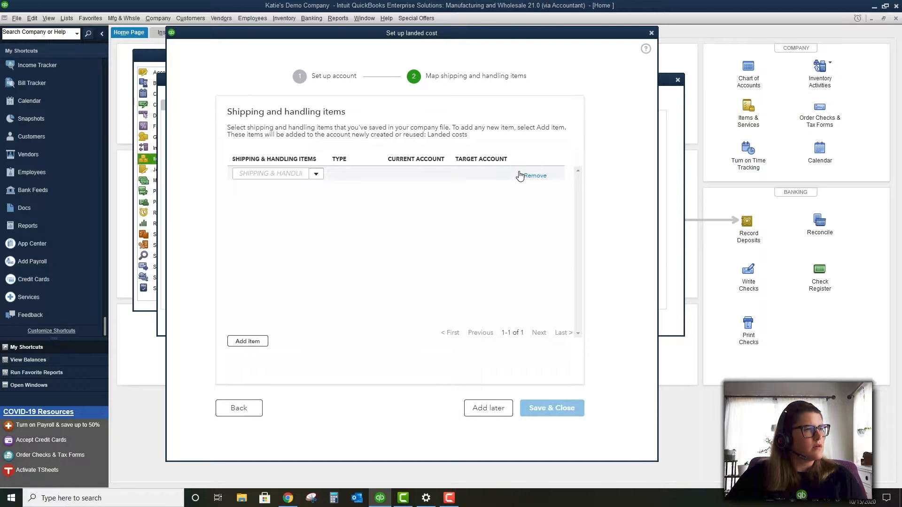
left_click(399, 250)
left_click(530, 175)
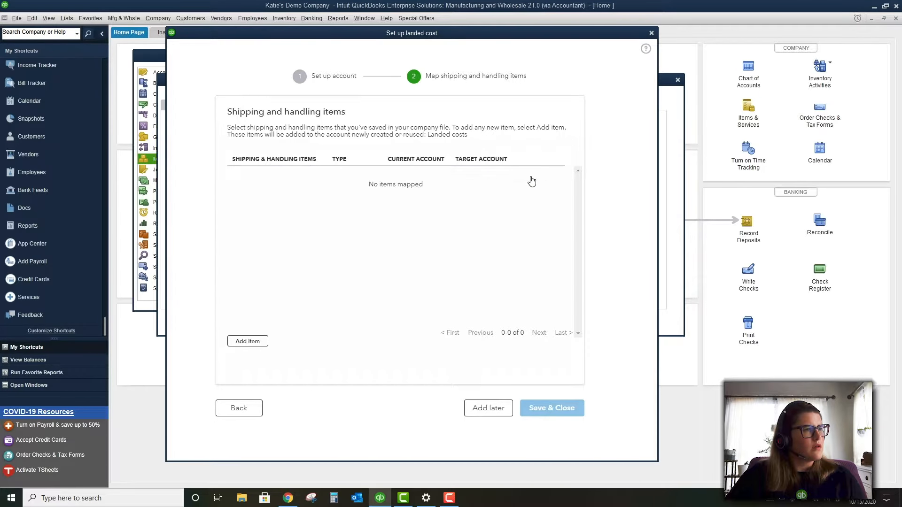
Retry a 'Shipping and Handling' row, find no matching item, and remove it
left_click(248, 341)
left_click(290, 172)
type("S")
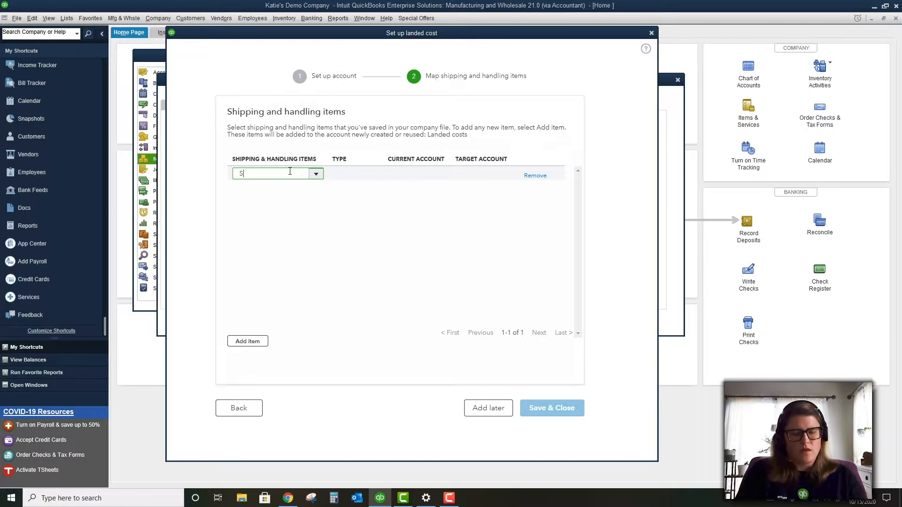
type("hipping and Han")
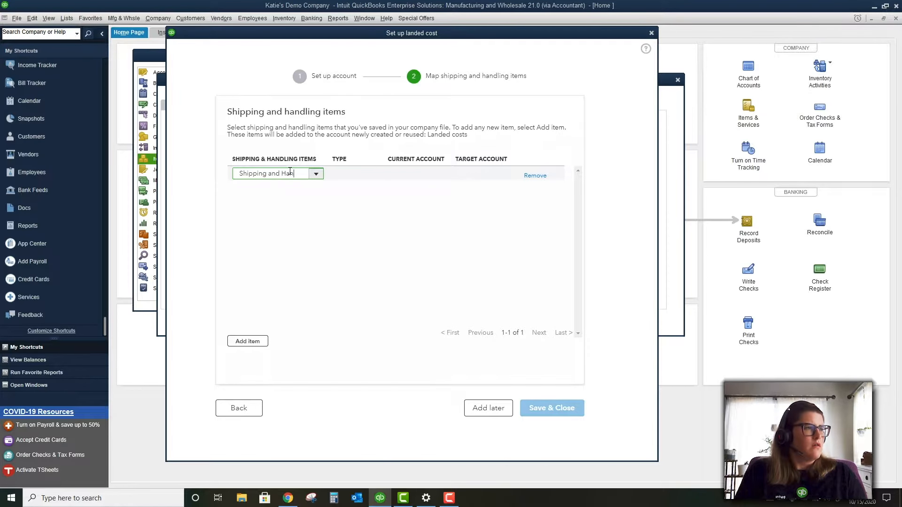
type("dling")
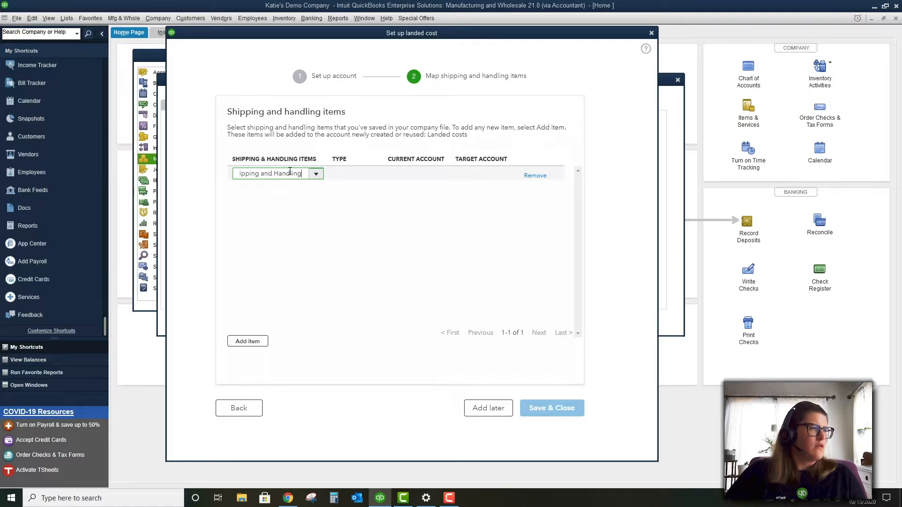
left_click(317, 178)
left_click(417, 199)
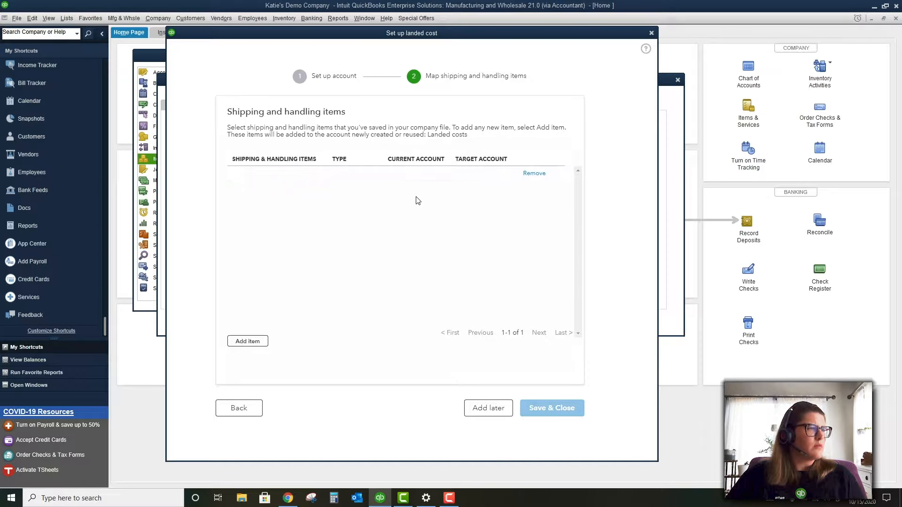
left_click(412, 174)
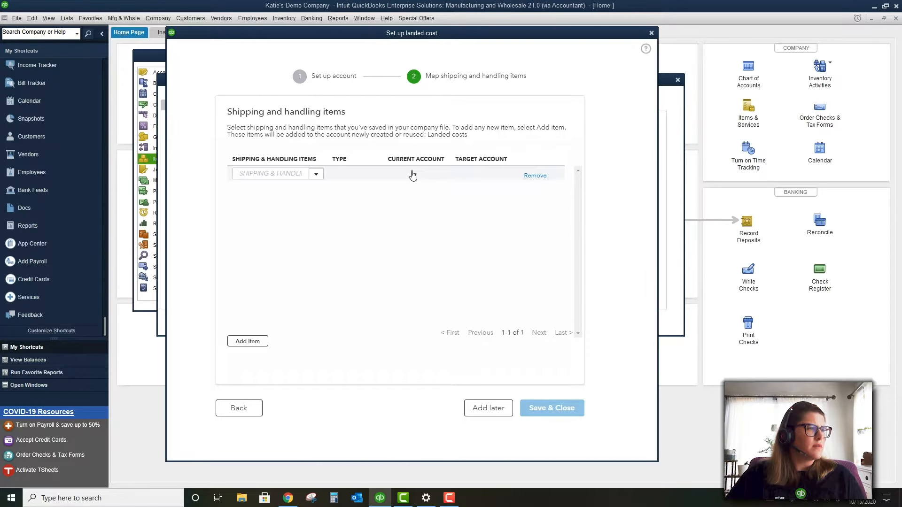
left_click(538, 180)
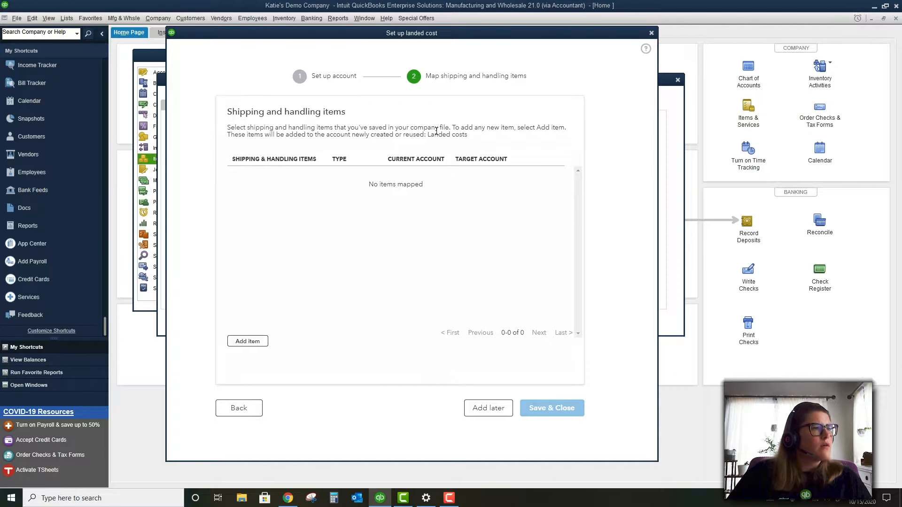
Review the note about adding items, then defer the mapping with Add later
left_click_drag(388, 127, 492, 139)
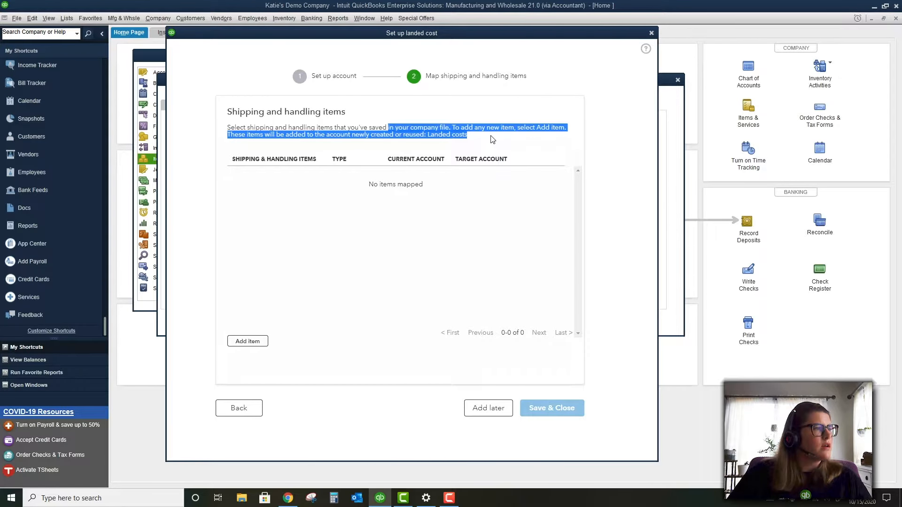
left_click(492, 140)
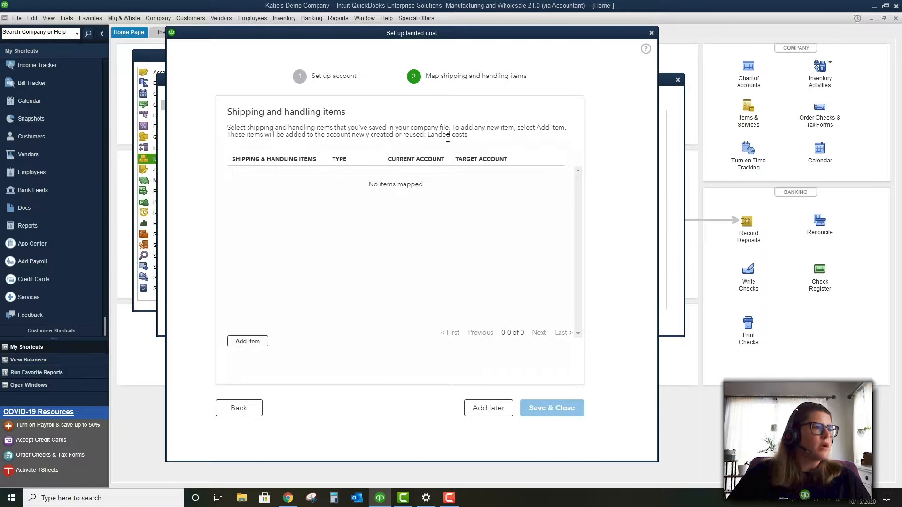
left_click_drag(467, 137, 399, 124)
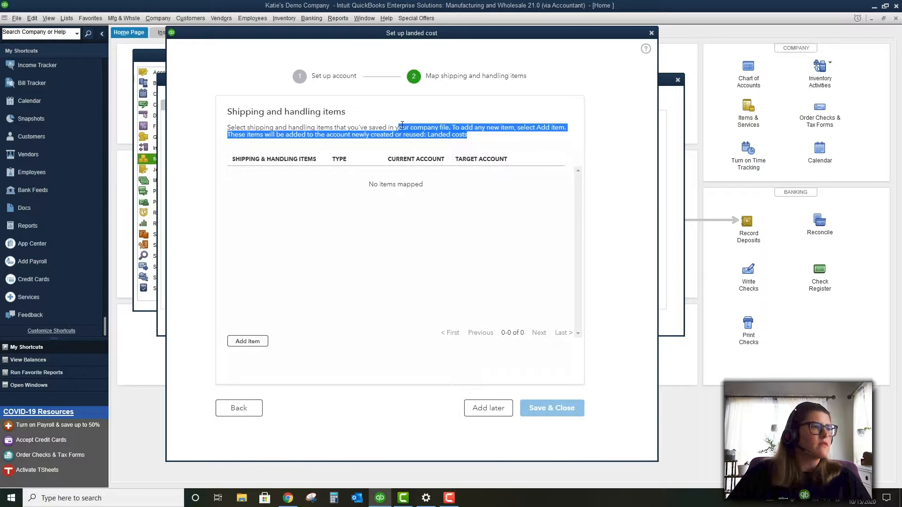
left_click(402, 124)
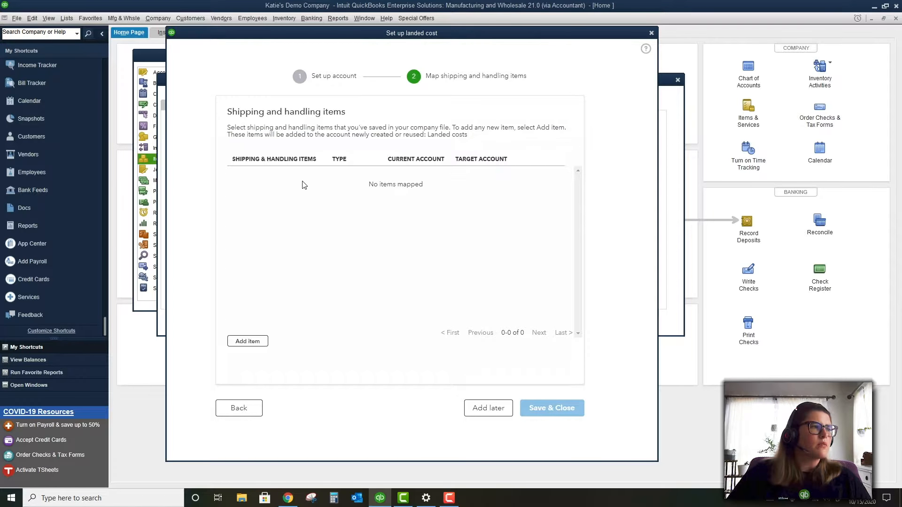
left_click(479, 410)
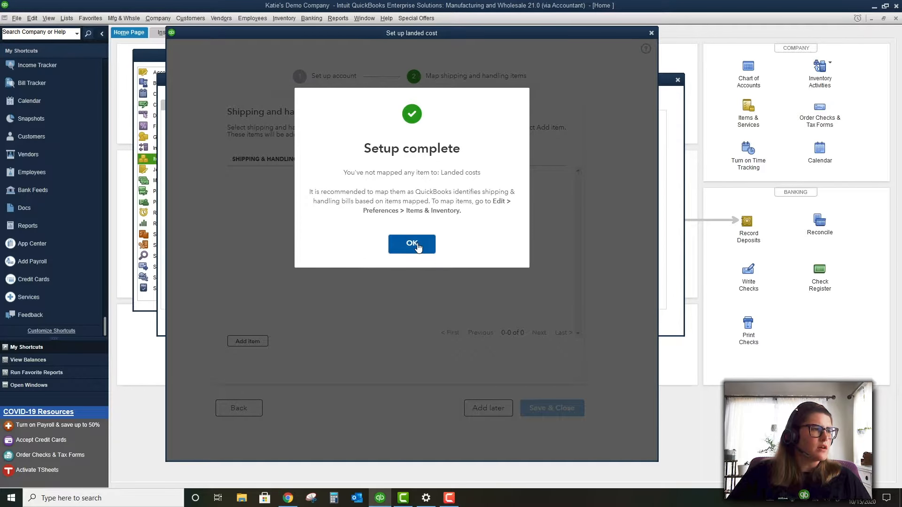
Confirm landed cost setup, save Items & Inventory preferences, and accept the window-closing and barcode messages
left_click(417, 247)
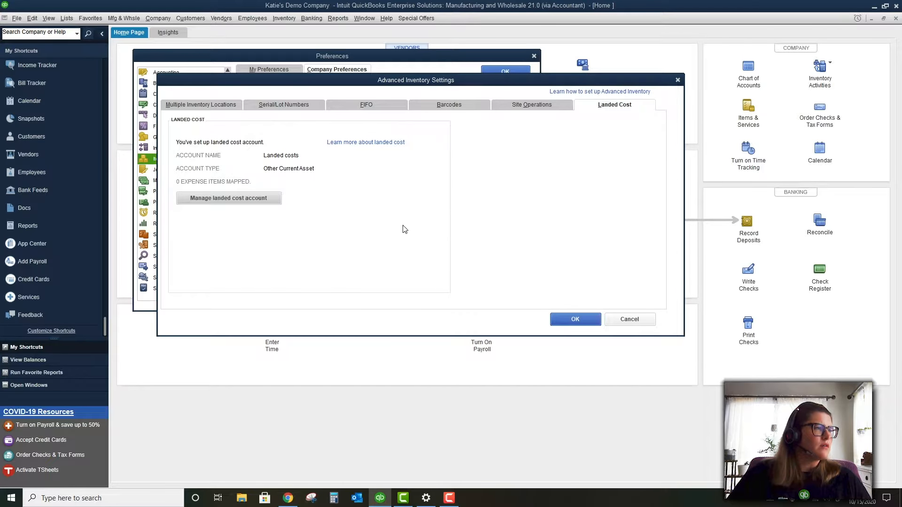
left_click(576, 320)
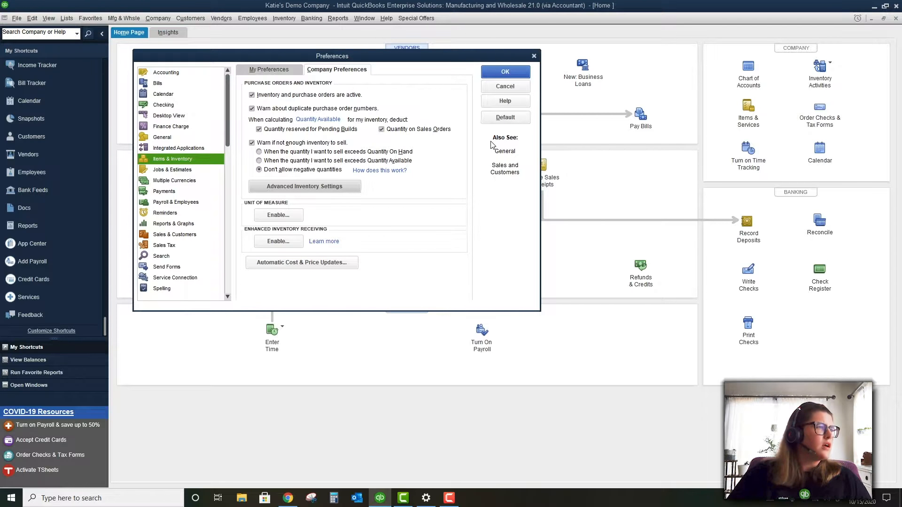
left_click(495, 73)
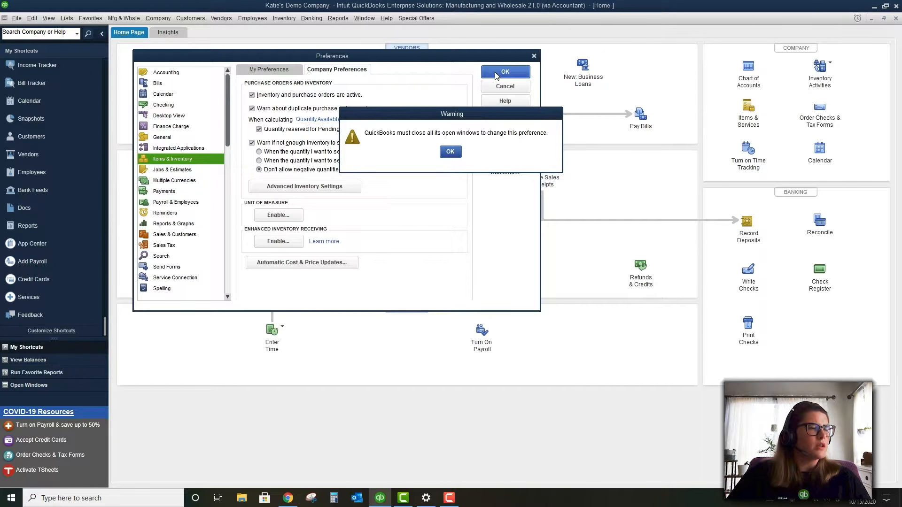
left_click(449, 152)
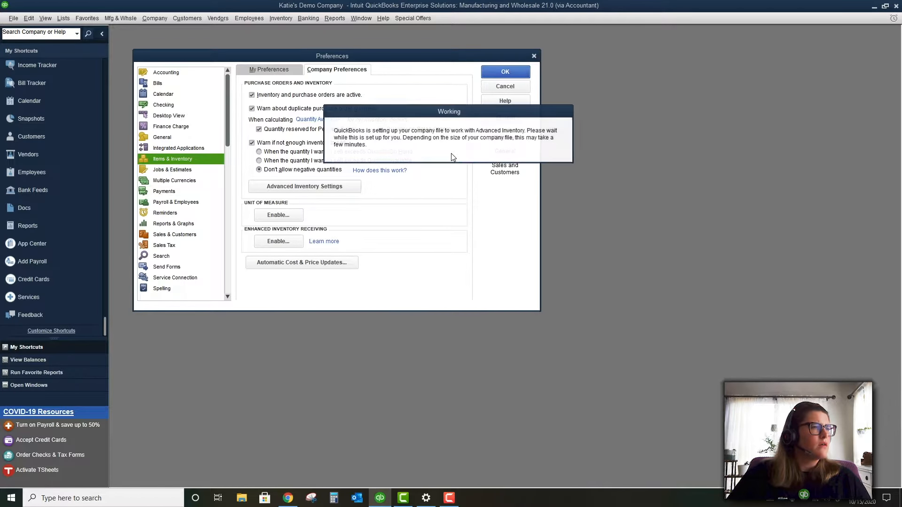
left_click(452, 155)
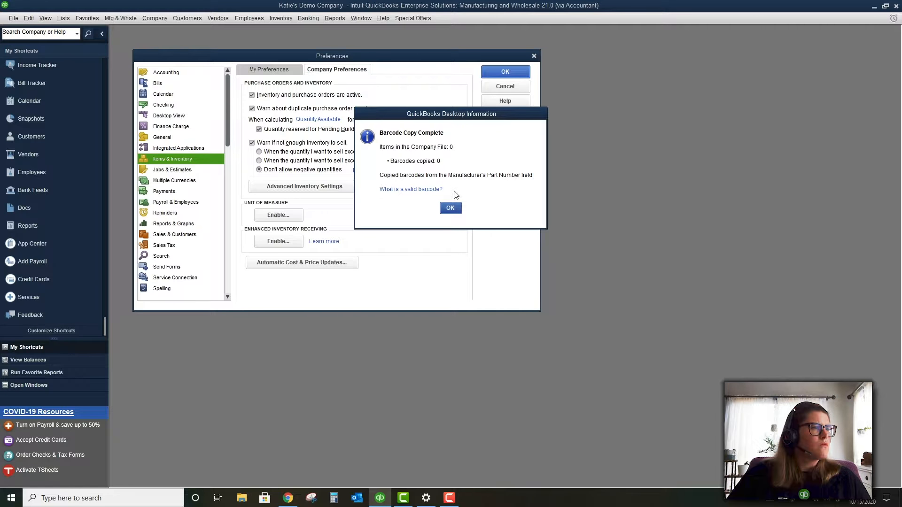
left_click(450, 208)
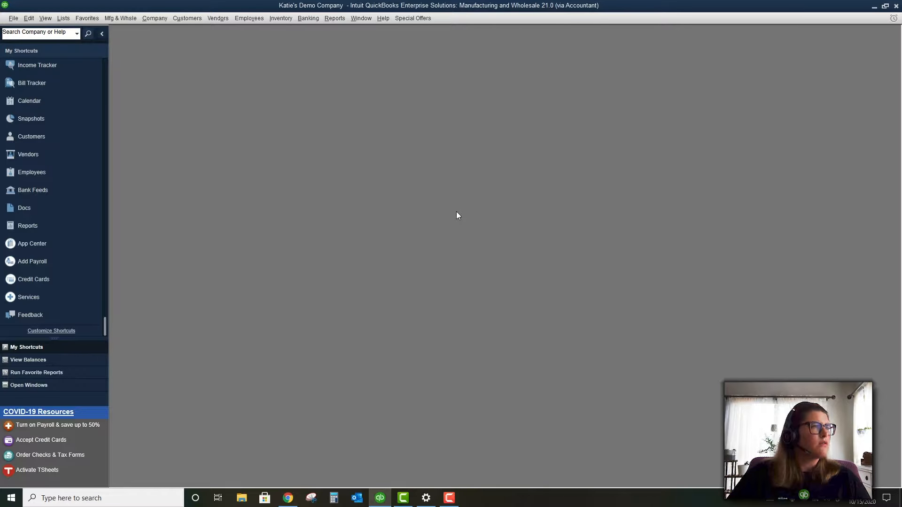
left_click(148, 19)
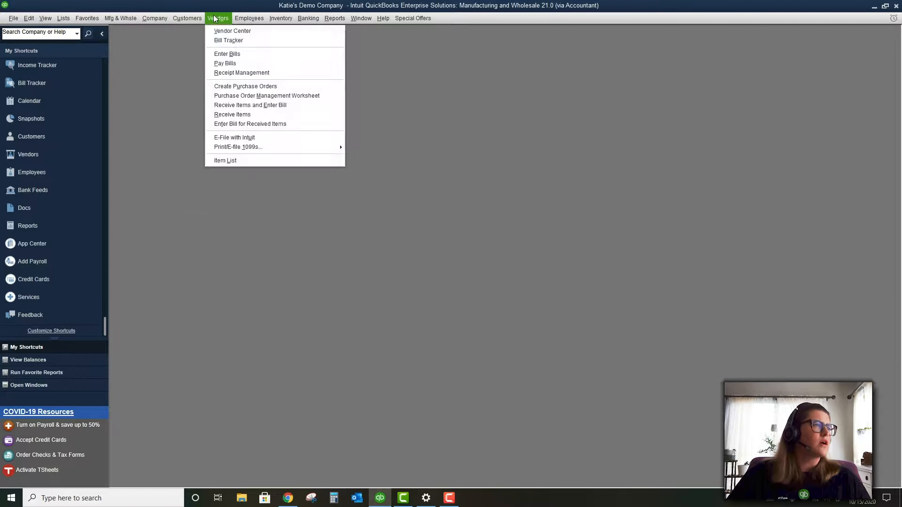
Open the Item List from the Inventory menu and start a new item
left_click(284, 32)
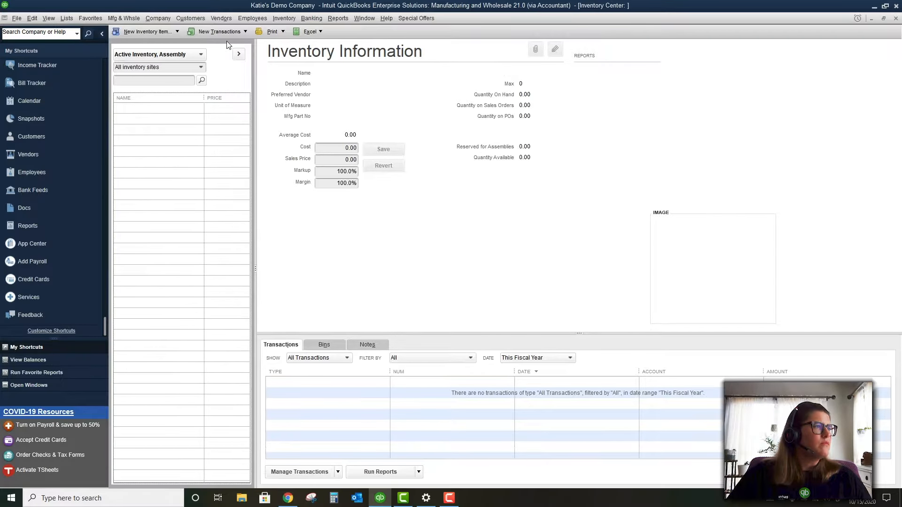
left_click(283, 18)
left_click(291, 41)
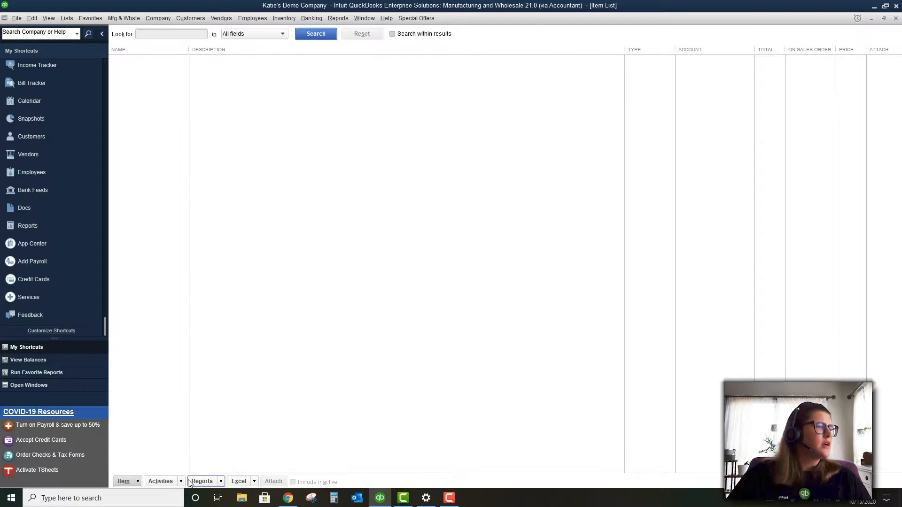
left_click(125, 480)
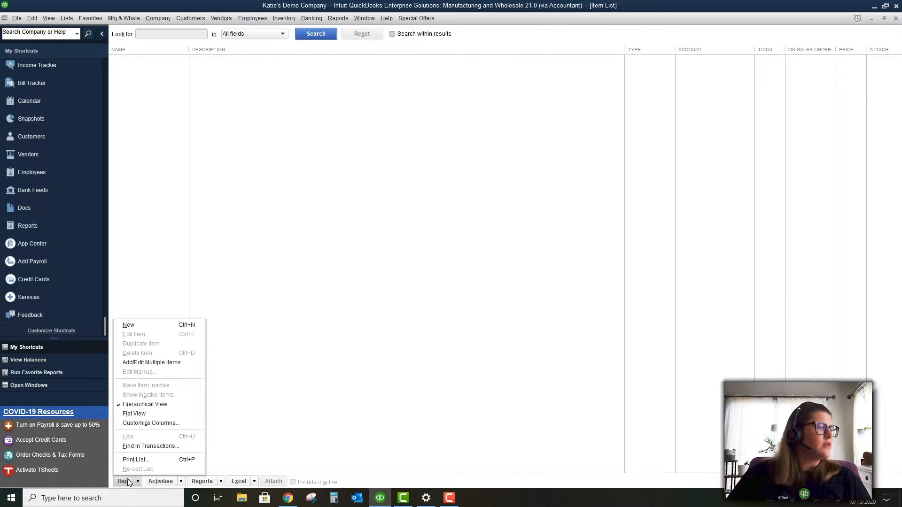
left_click(138, 325)
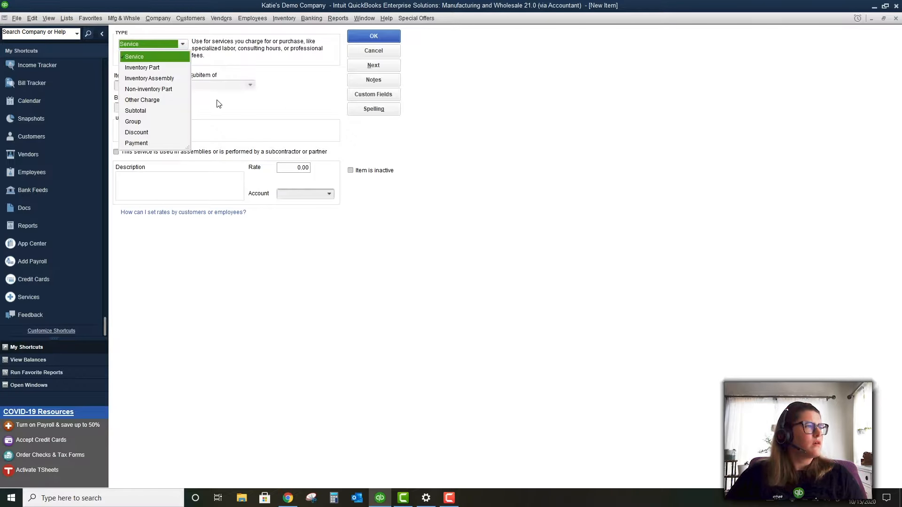
Save an Other Charge item 'Shipping and Handling' posted to Freight and Shipping Costs
left_click(166, 101)
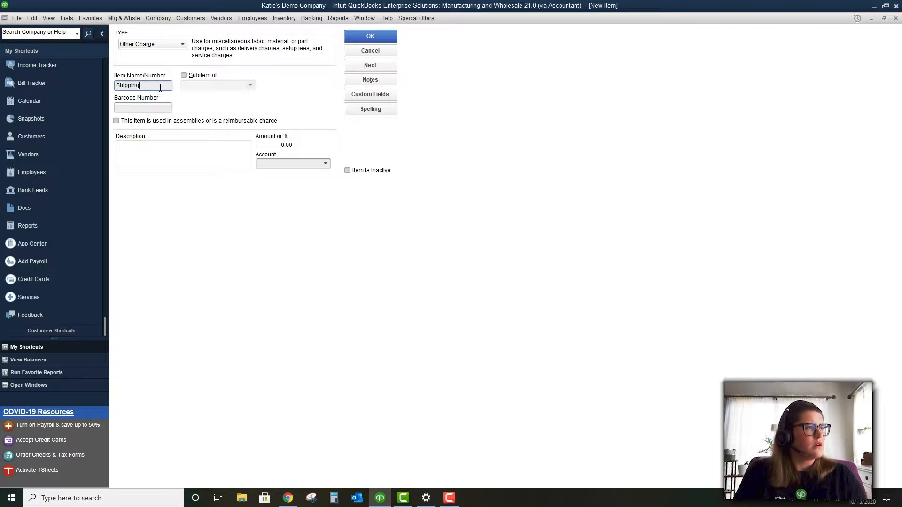
type("Shipping and Handling")
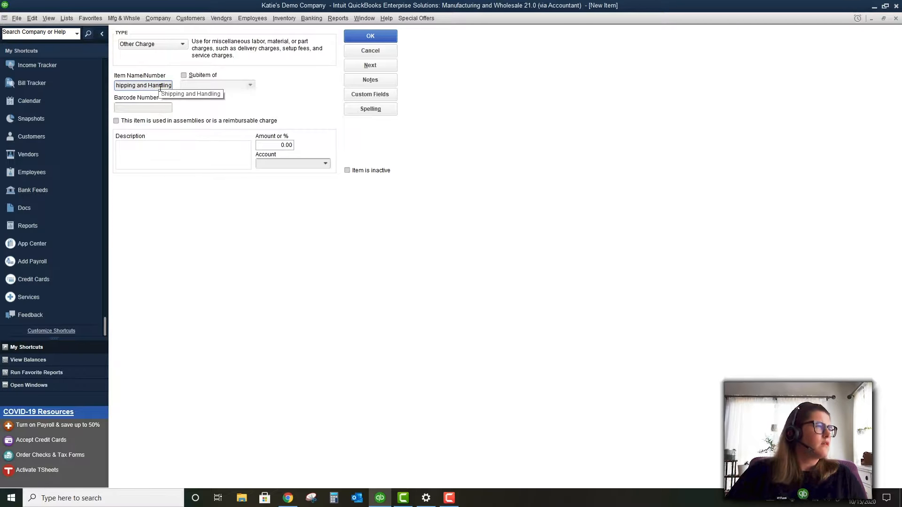
left_click(167, 108)
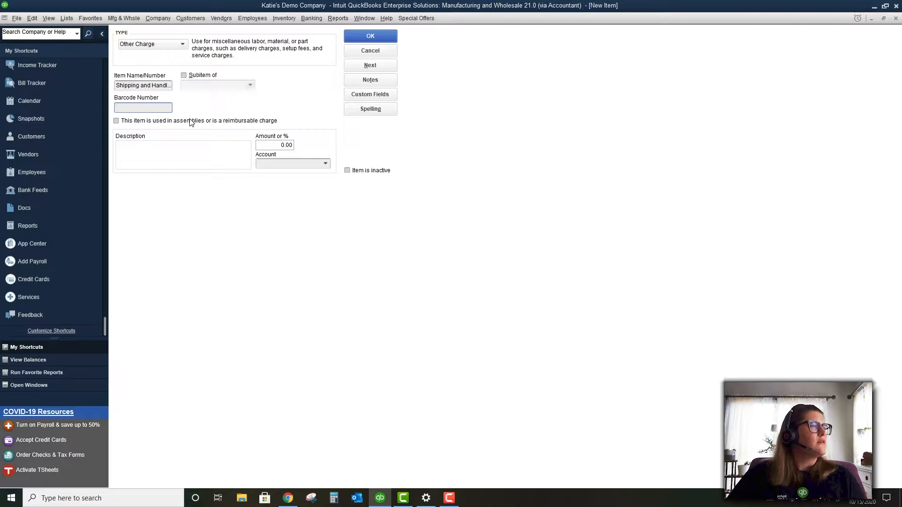
left_click(202, 147)
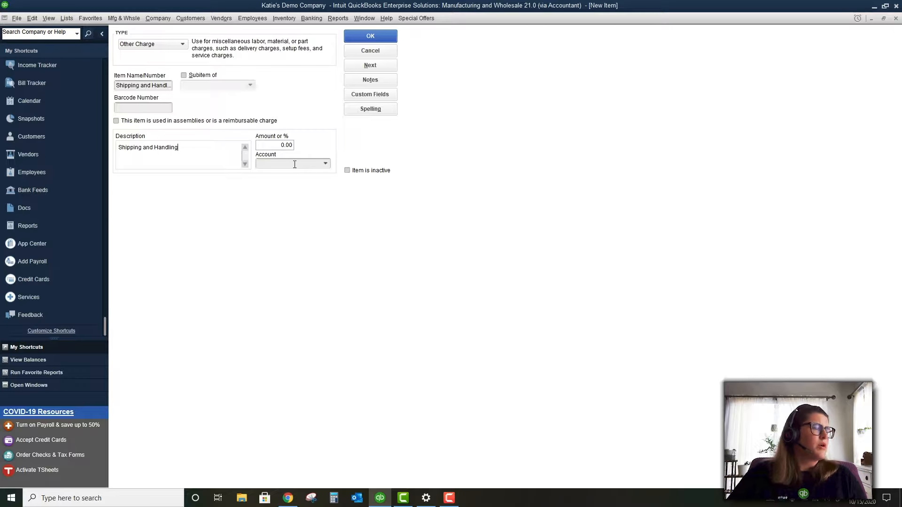
left_click(326, 164)
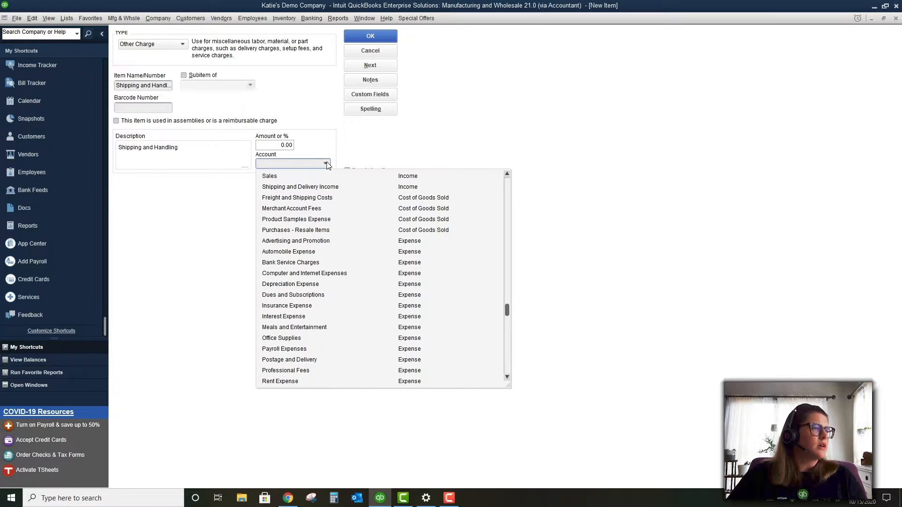
left_click(335, 199)
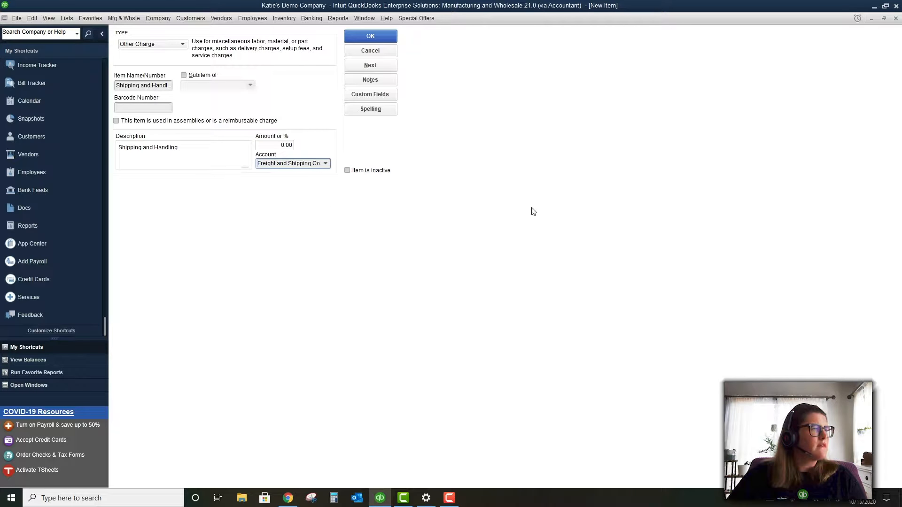
left_click(356, 41)
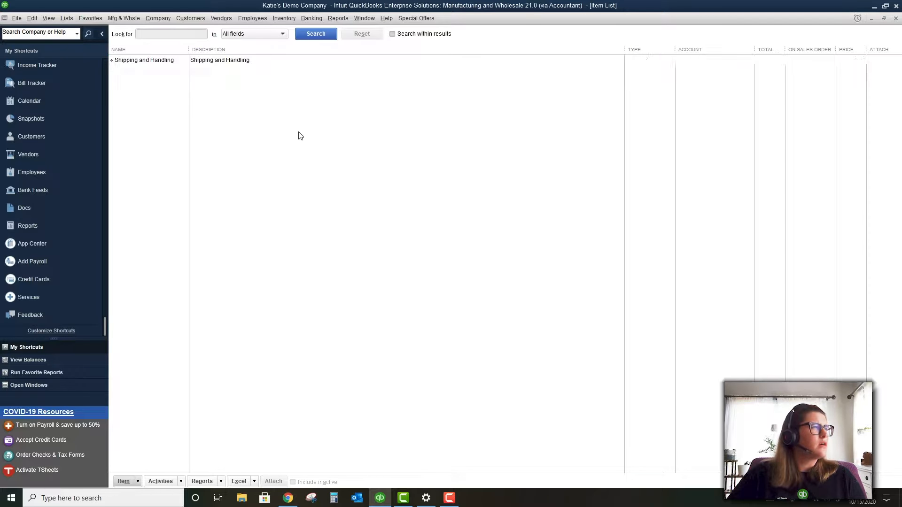
Reach Manage landed cost account via Items & Inventory Advanced Inventory Settings
left_click(32, 18)
left_click(52, 179)
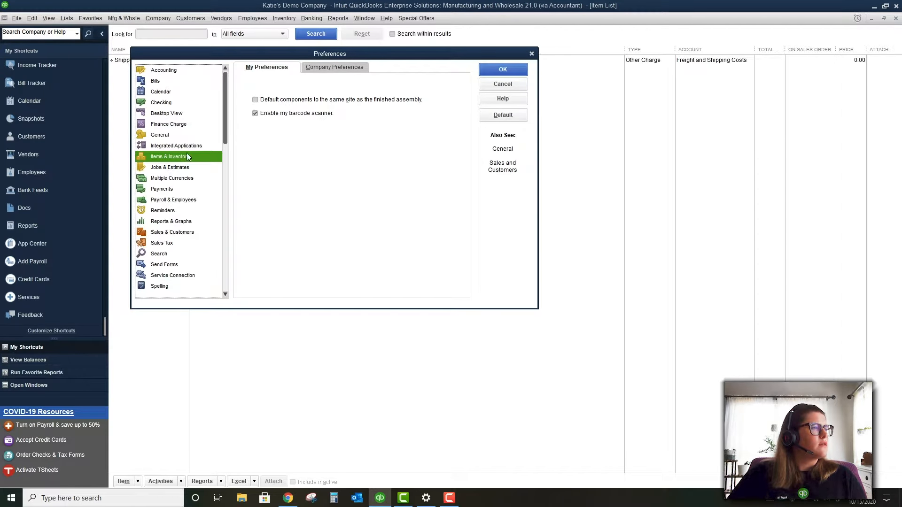
left_click(324, 67)
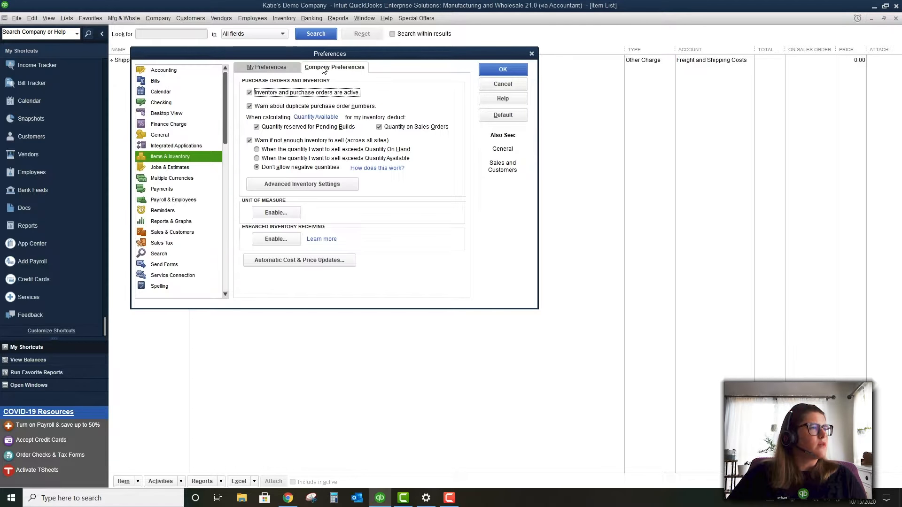
left_click(324, 184)
left_click(598, 107)
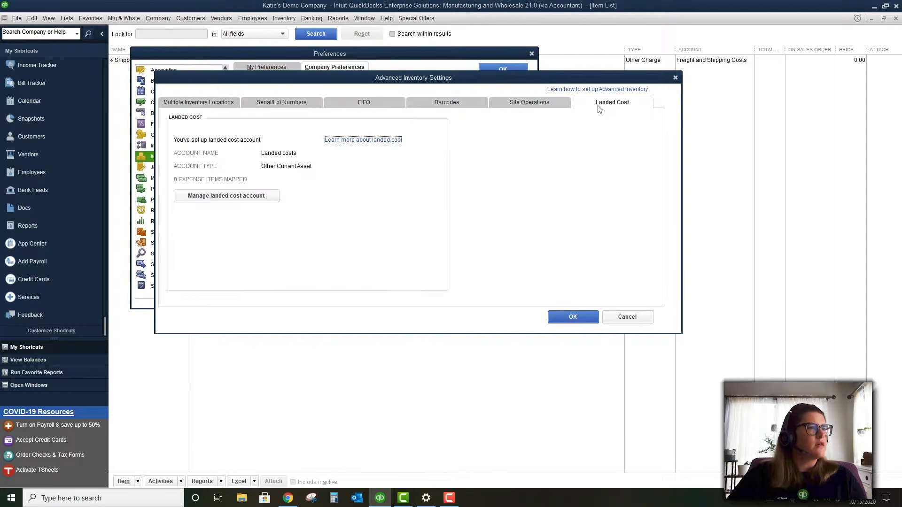
left_click(249, 196)
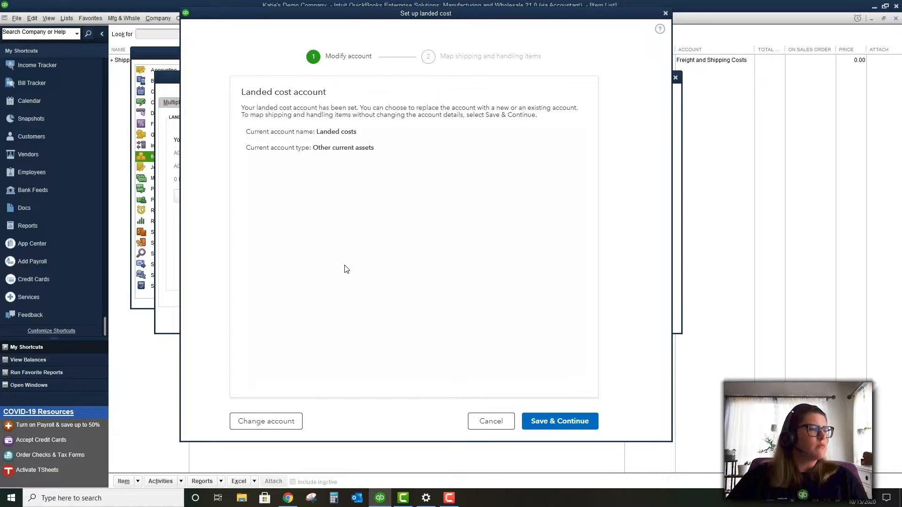
Keep the existing Landed costs account and continue to item mapping
left_click(283, 423)
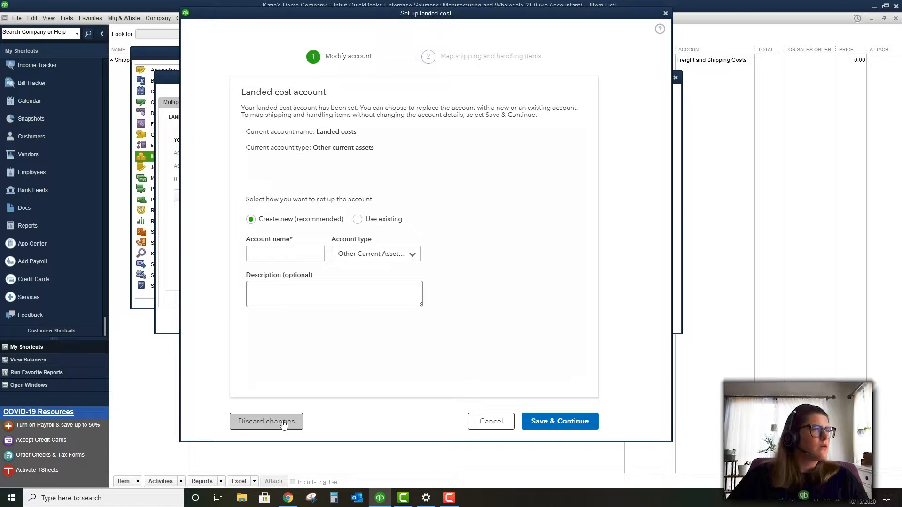
left_click(506, 427)
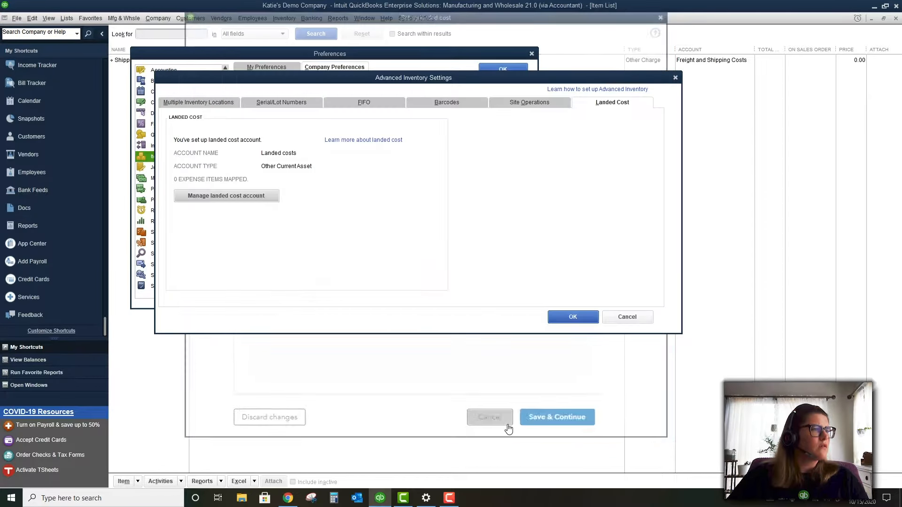
left_click(199, 195)
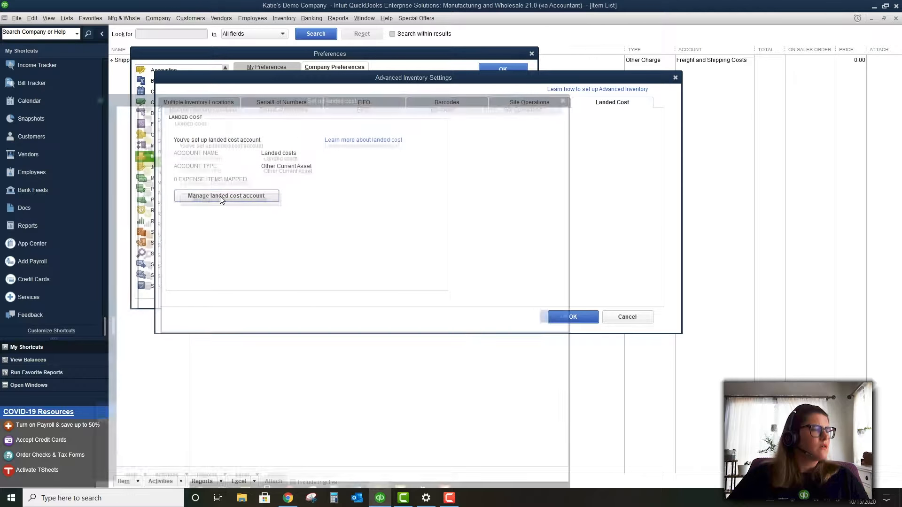
left_click_drag(407, 68, 448, 21)
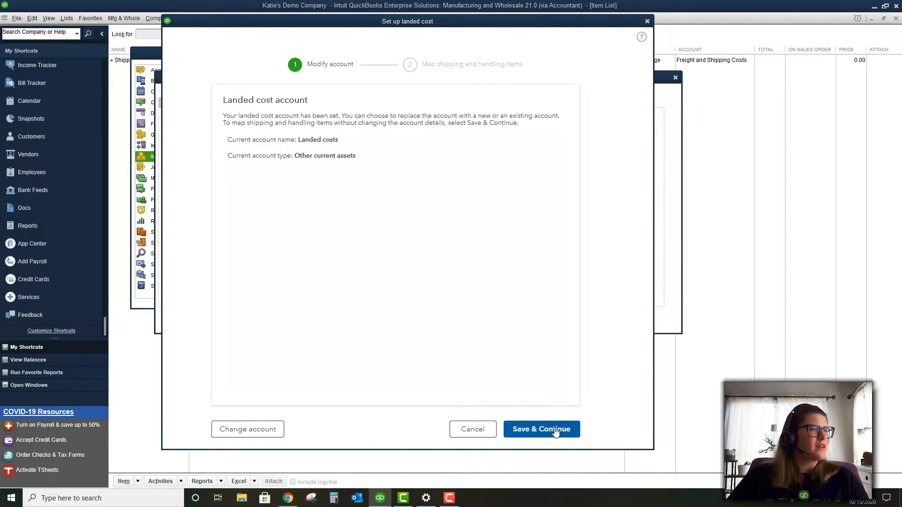
left_click(554, 432)
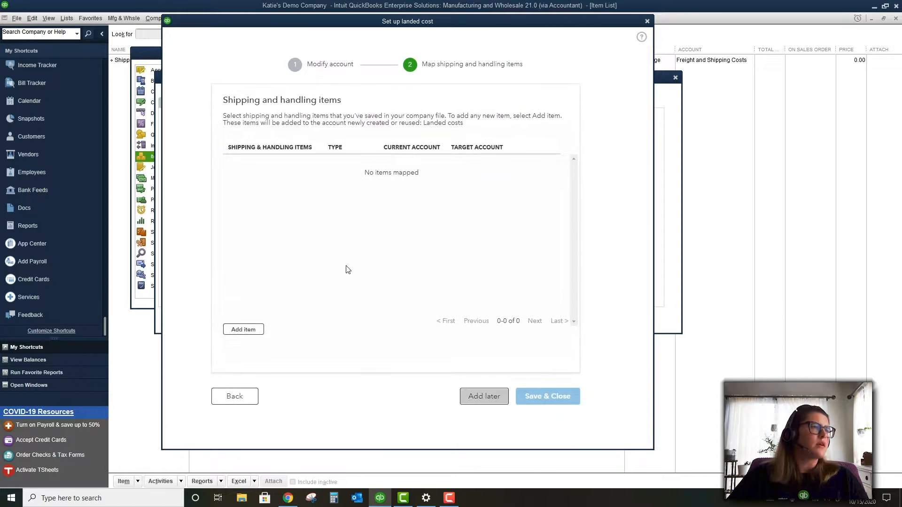
Map Shipping and Handling to Landed costs, finish setup, and close Advanced Inventory Settings
left_click(242, 328)
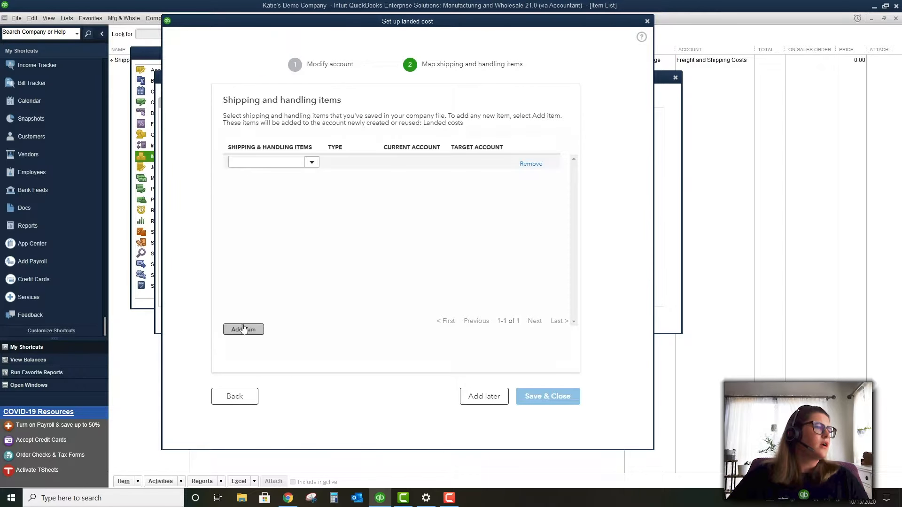
left_click(312, 163)
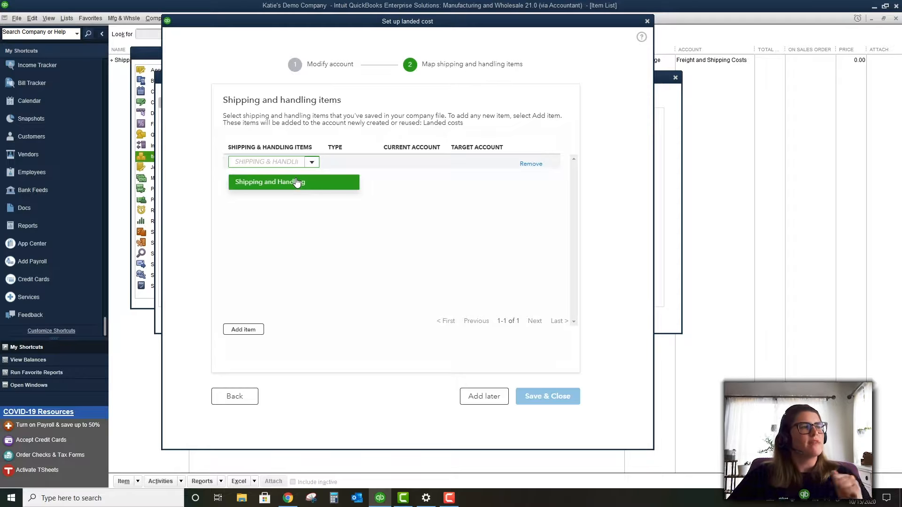
left_click(296, 183)
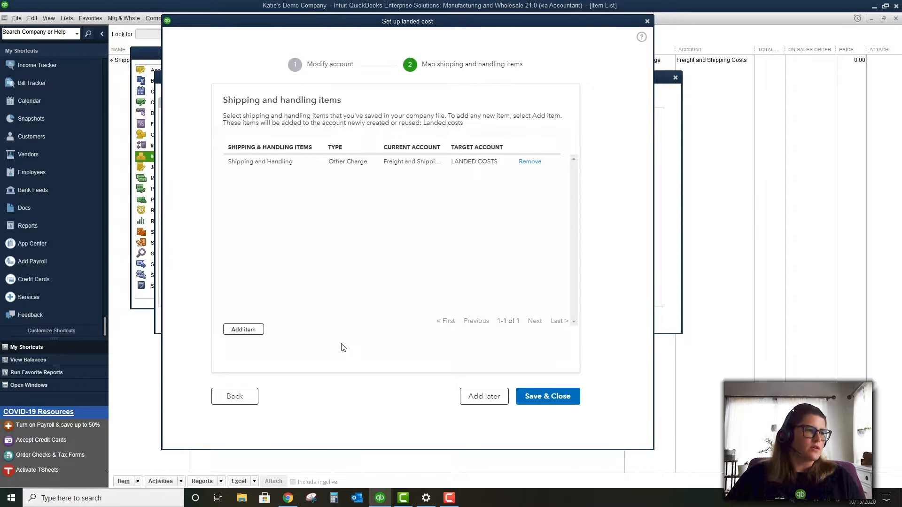
left_click(525, 398)
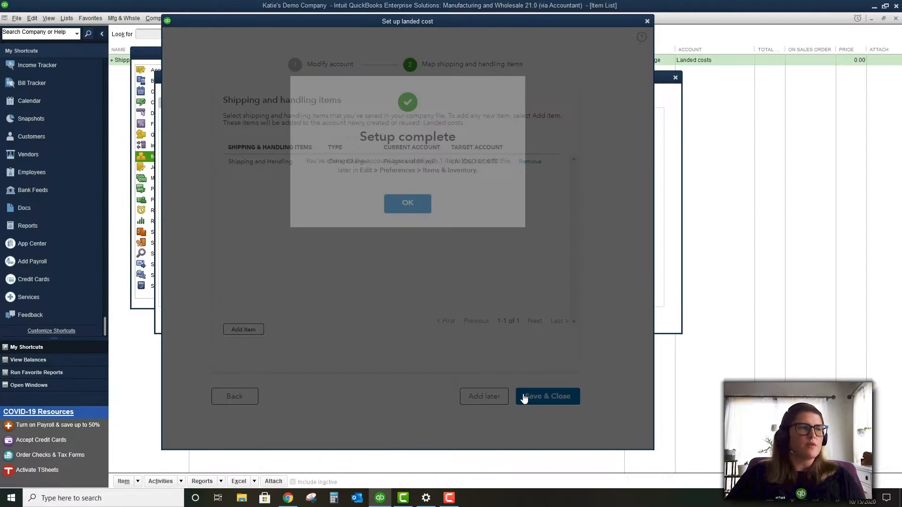
left_click(408, 203)
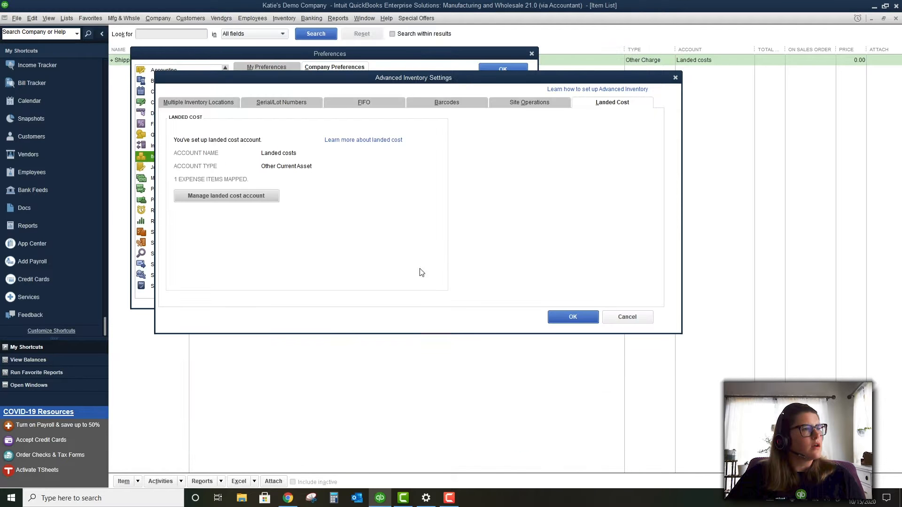
left_click(564, 319)
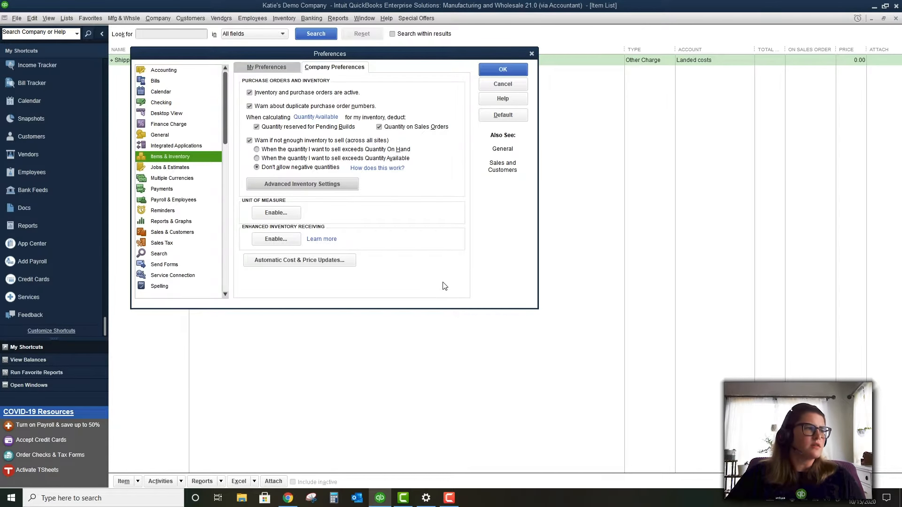
left_click(185, 169)
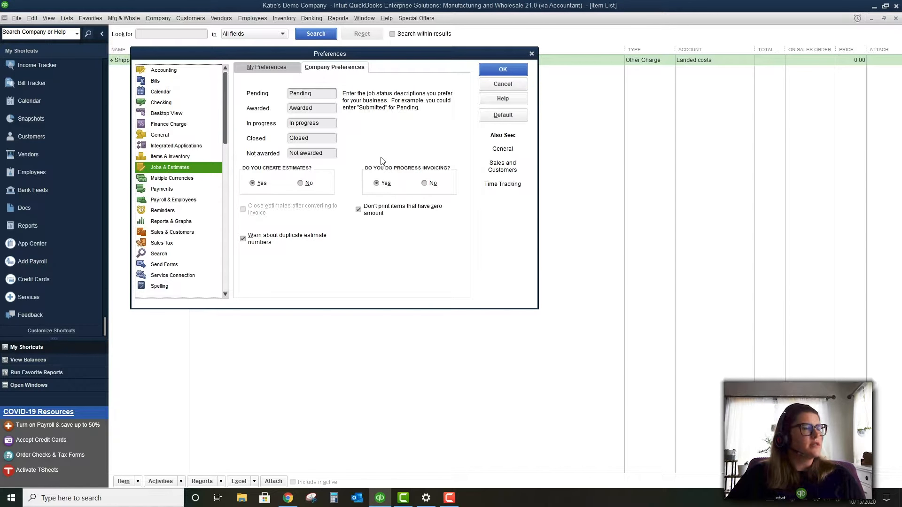
Review Jobs & Estimates, toggle skipping zero-amount print items, then view Multiple Currencies and Payments
double_click(323, 93)
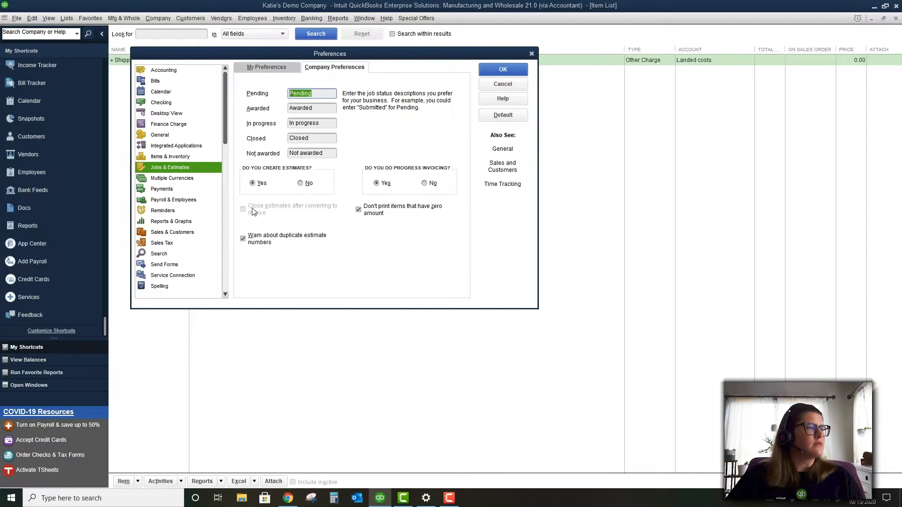
left_click(262, 241)
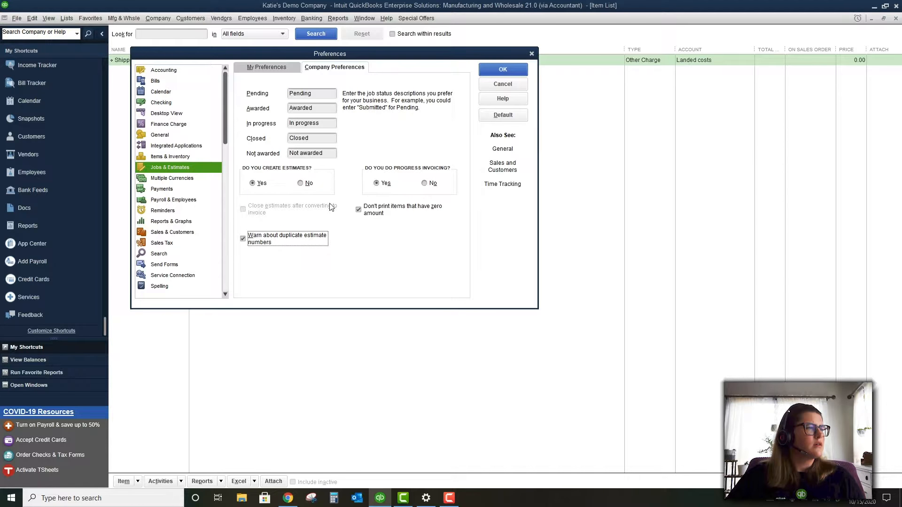
left_click(376, 211)
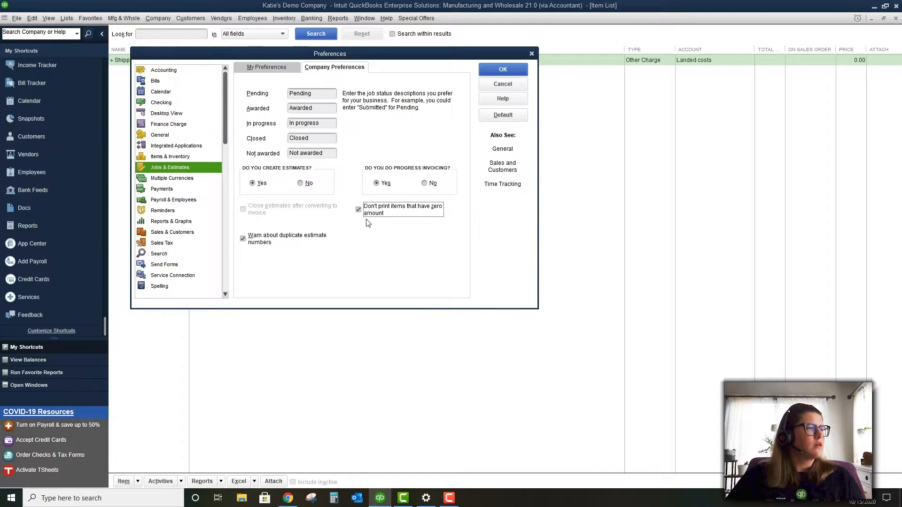
left_click(172, 179)
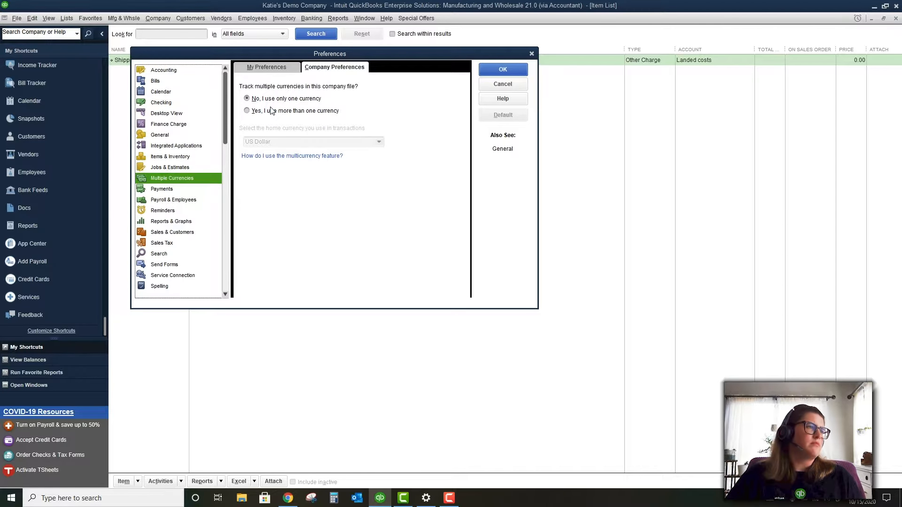
left_click(182, 188)
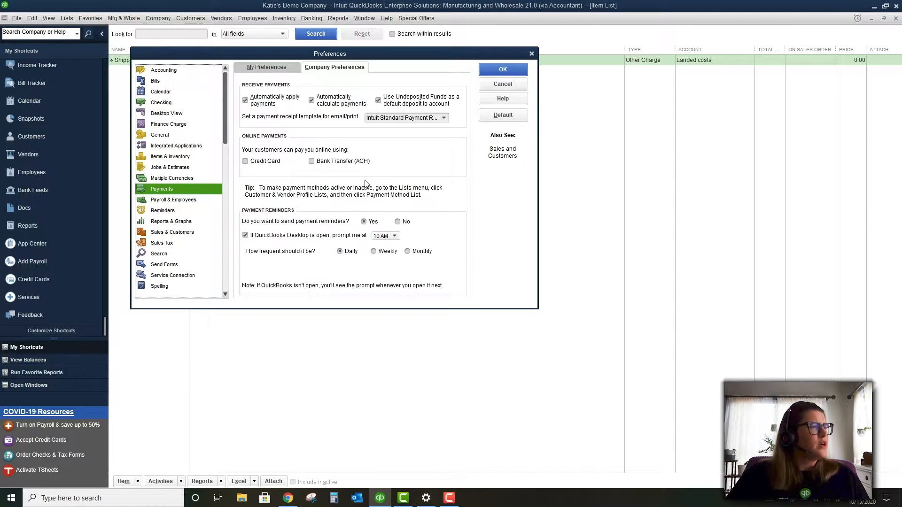
Tick Credit Card under Online Payments, then decline the Enable Online Payment prompt
left_click(260, 162)
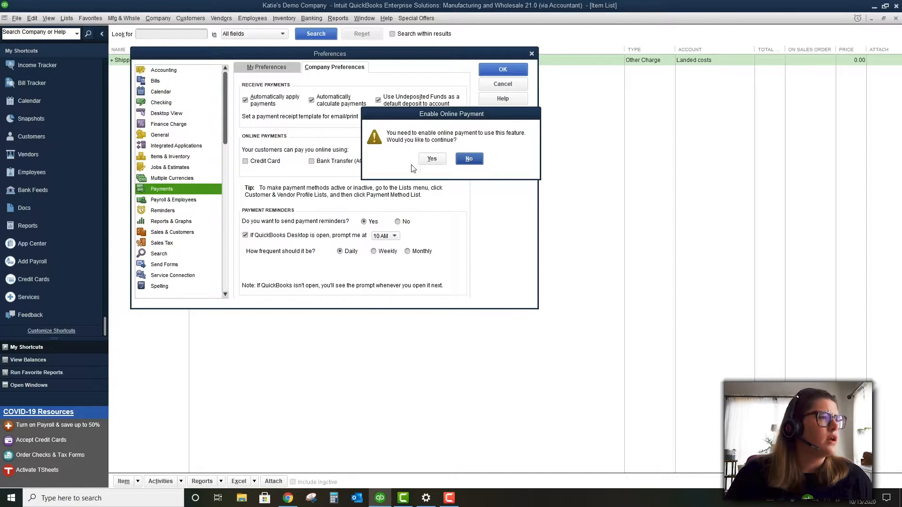
left_click(466, 159)
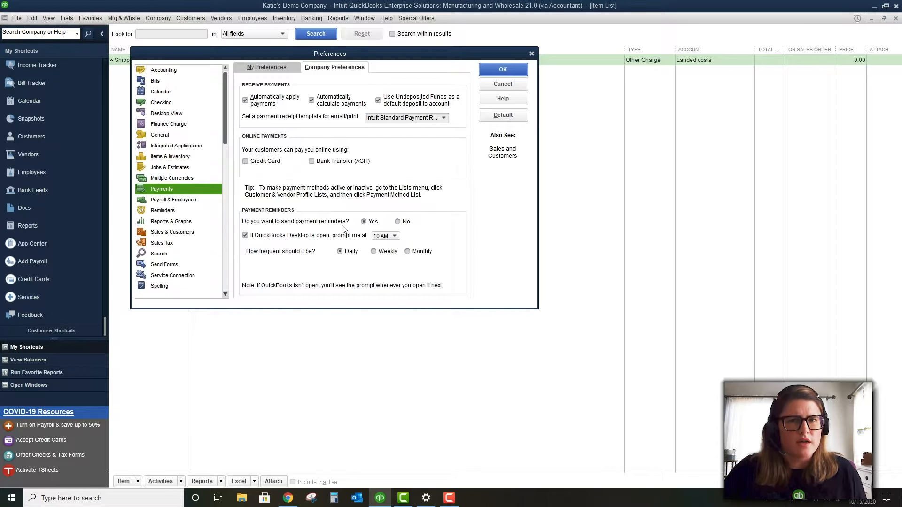
Move on to the Payroll & Employees preferences
left_click(174, 202)
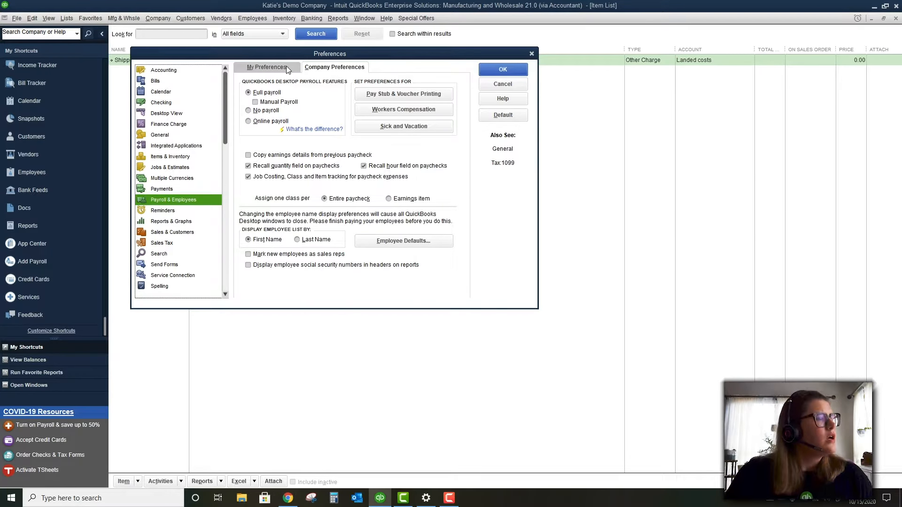
Switch to the Reminders preferences
left_click(191, 213)
Inspect the Reports & Graphs Classify Cash account list and cancel without changes
left_click(191, 224)
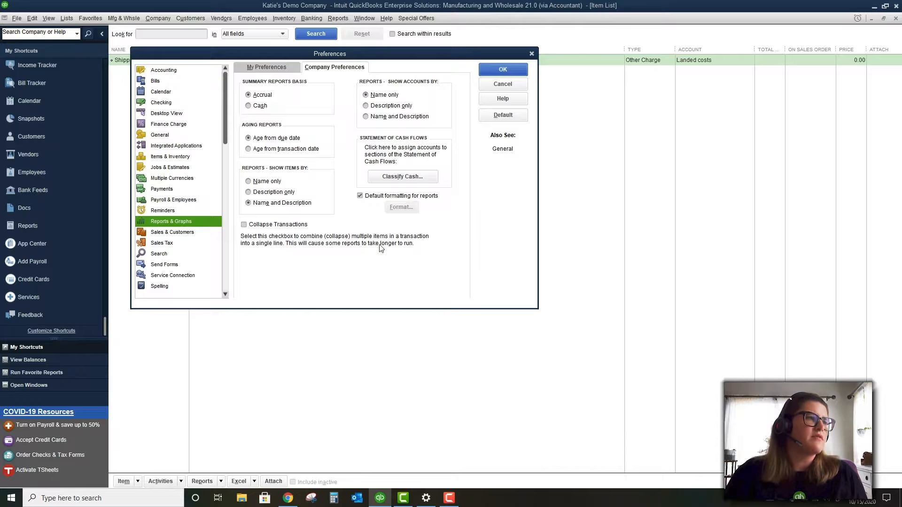
left_click(425, 179)
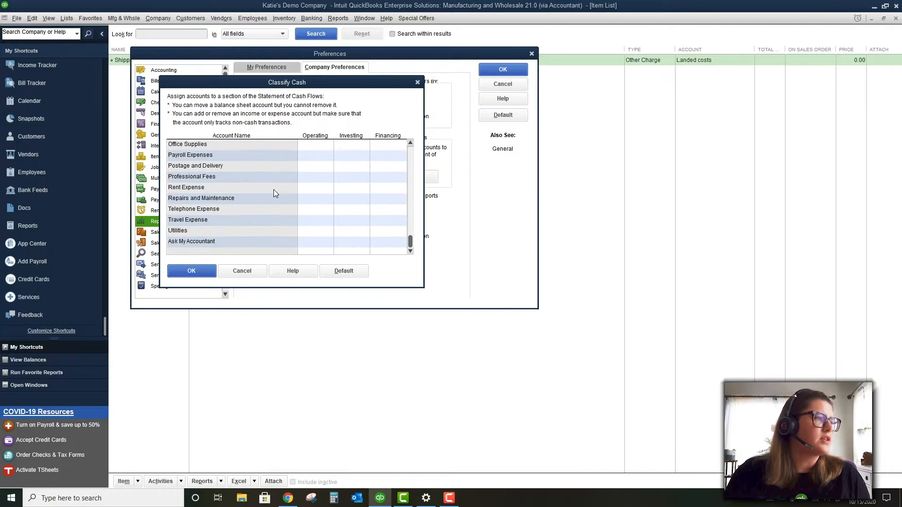
scroll(273, 189, "down", 10)
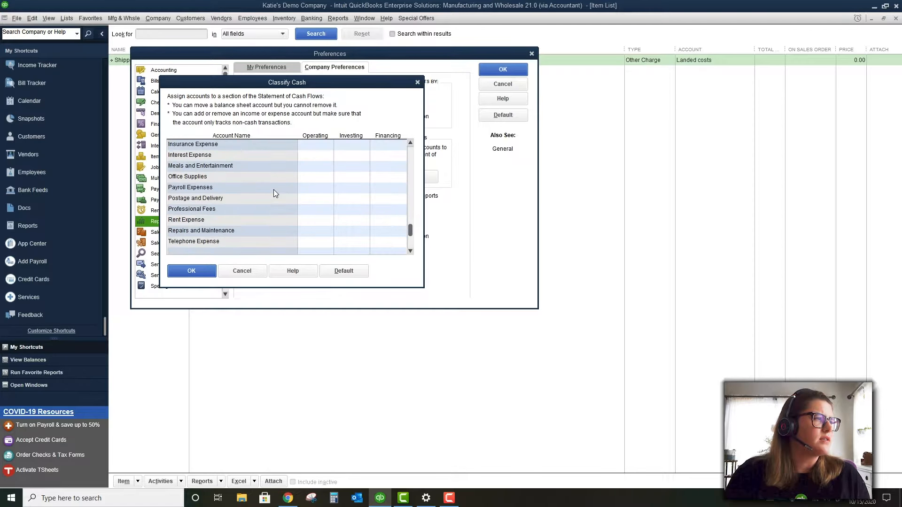
left_click(258, 272)
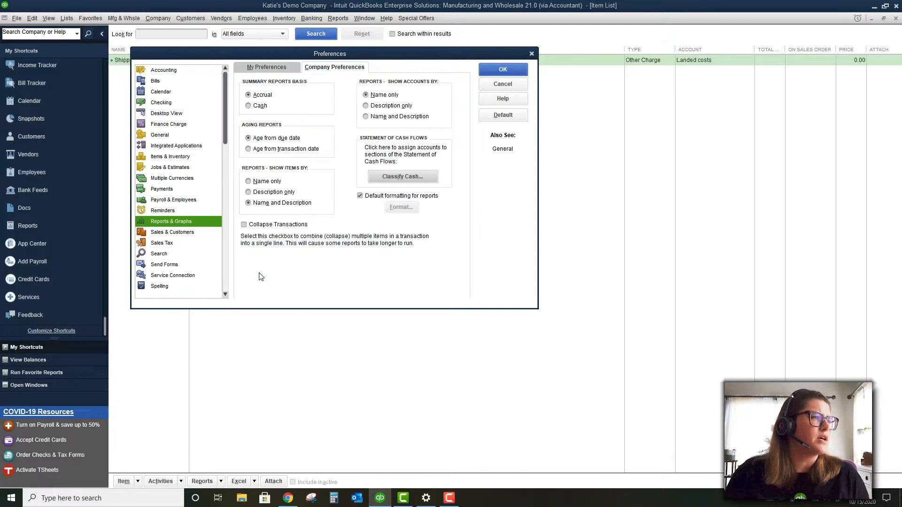
Enable Advanced Pricing in the Sales & Customers company preferences and save the change
left_click(197, 234)
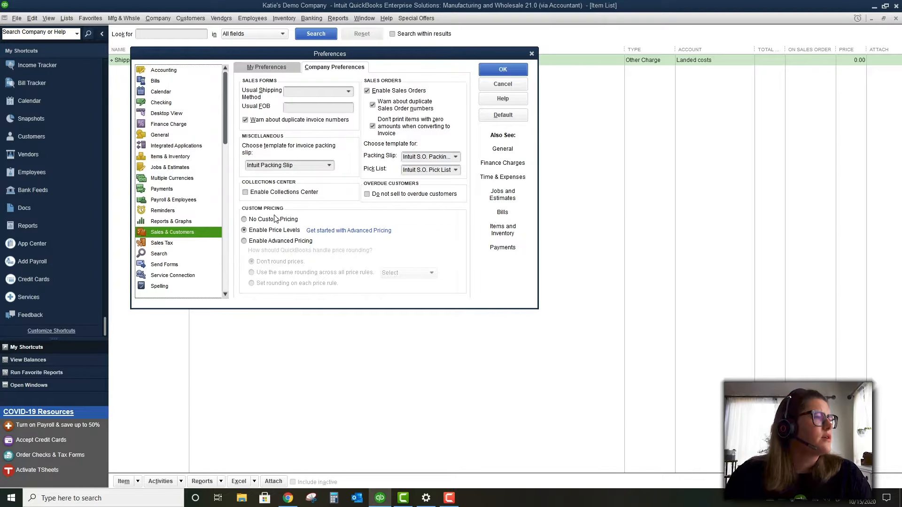
left_click(273, 242)
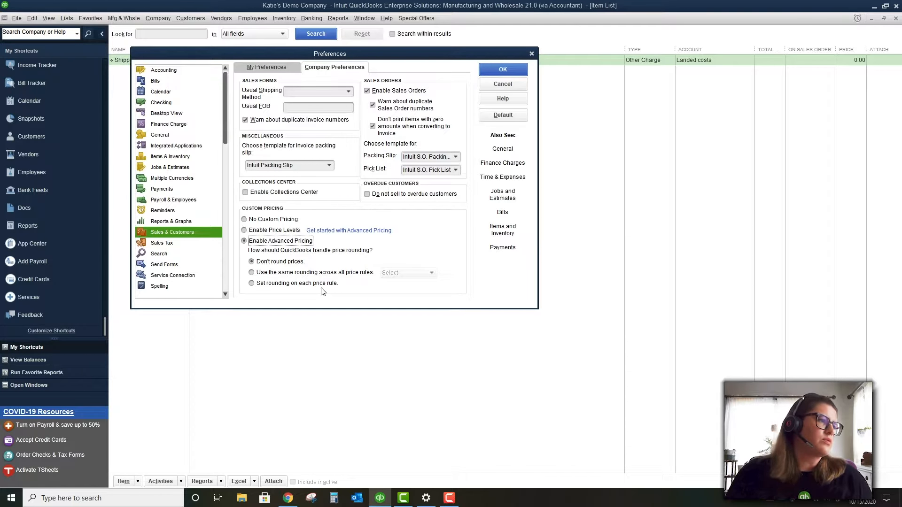
left_click(151, 243)
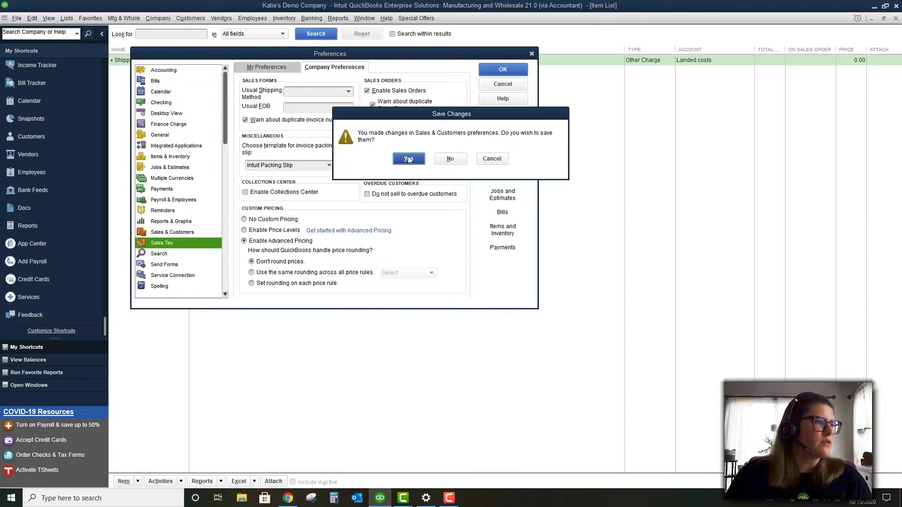
left_click(410, 160)
Confirm the Advanced Pricing save, close Preferences with OK, and reopen it from the Edit menu
left_click(450, 152)
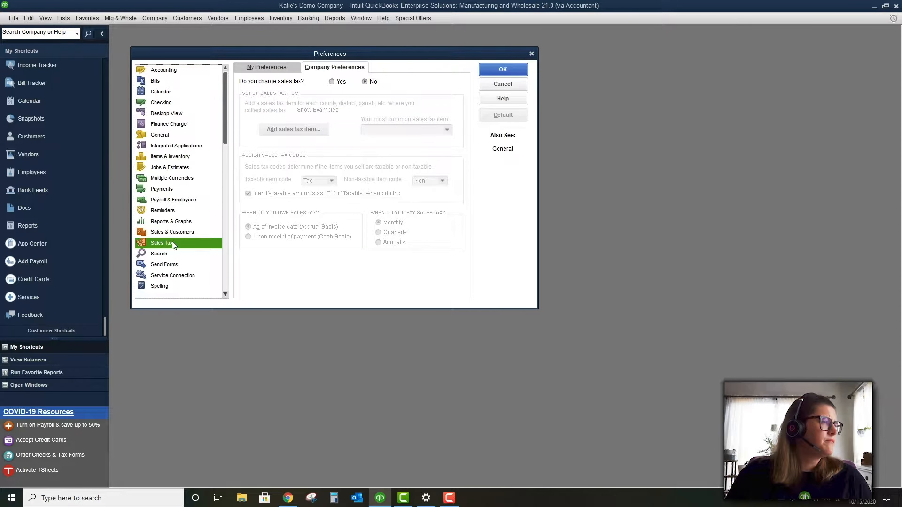
left_click(514, 72)
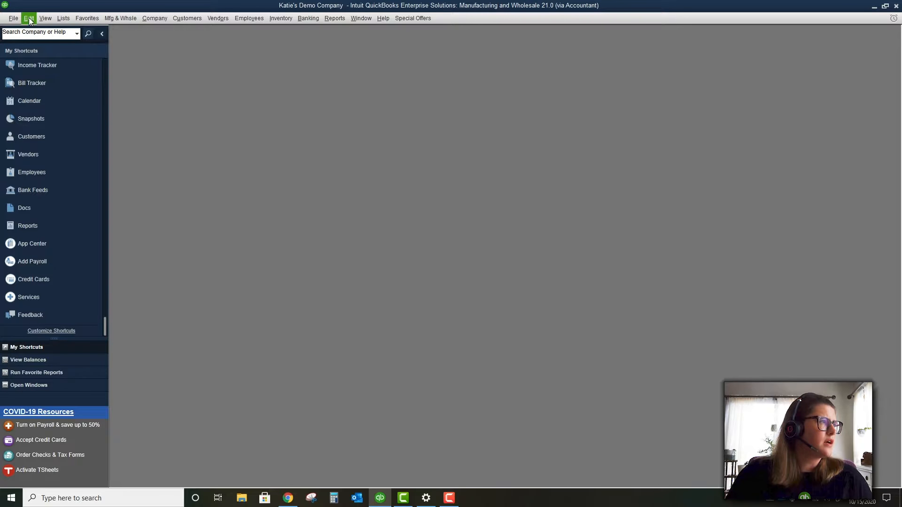
left_click(30, 19)
left_click(53, 152)
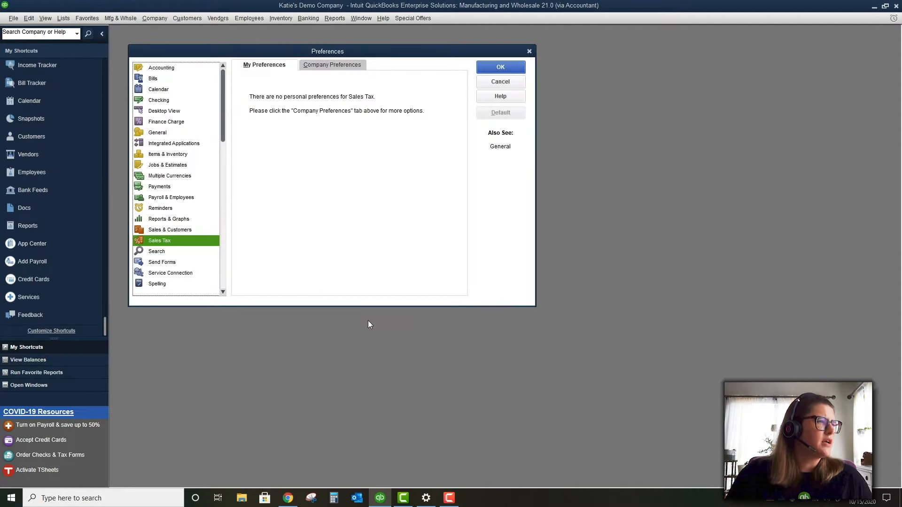
Browse the Reports & Graphs, Payroll & Employees and Reminders preference categories
left_click(191, 230)
left_click(190, 219)
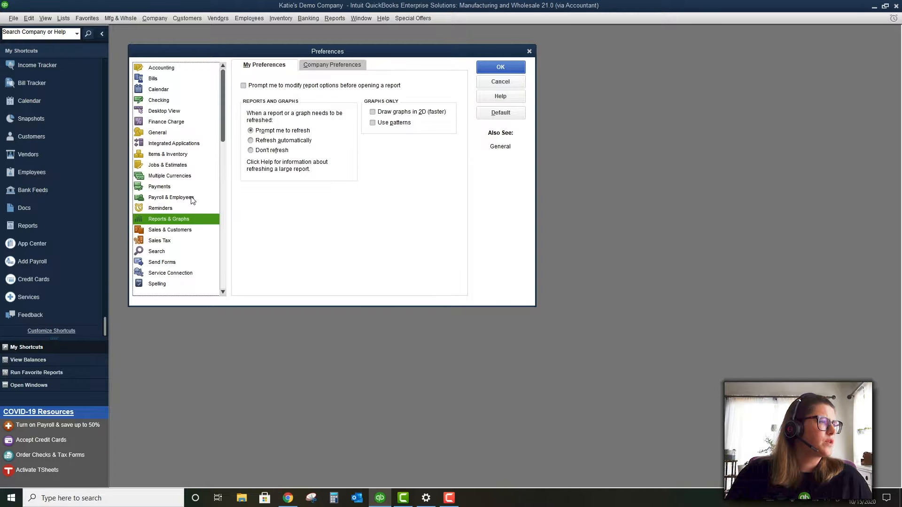
left_click(190, 197)
left_click(190, 208)
left_click(190, 219)
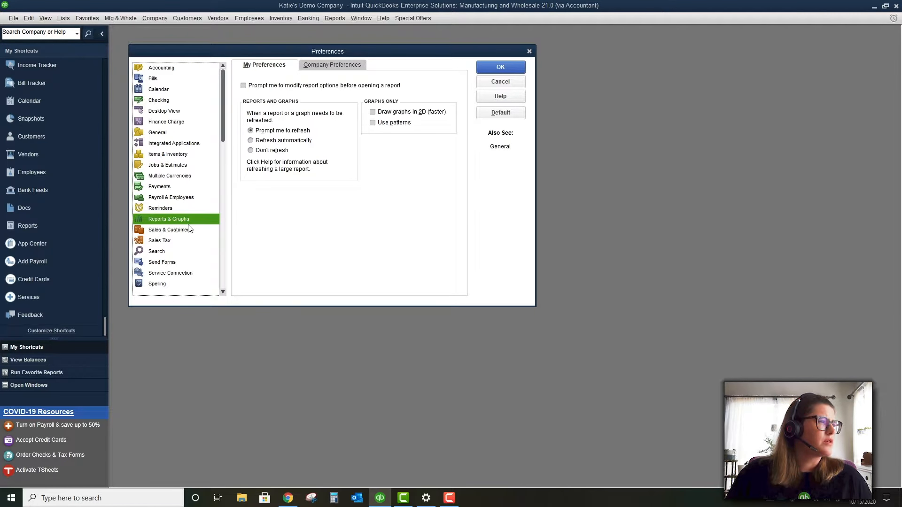
Check 'Do not sell to overdue customers' in Sales & Customers company preferences
left_click(334, 67)
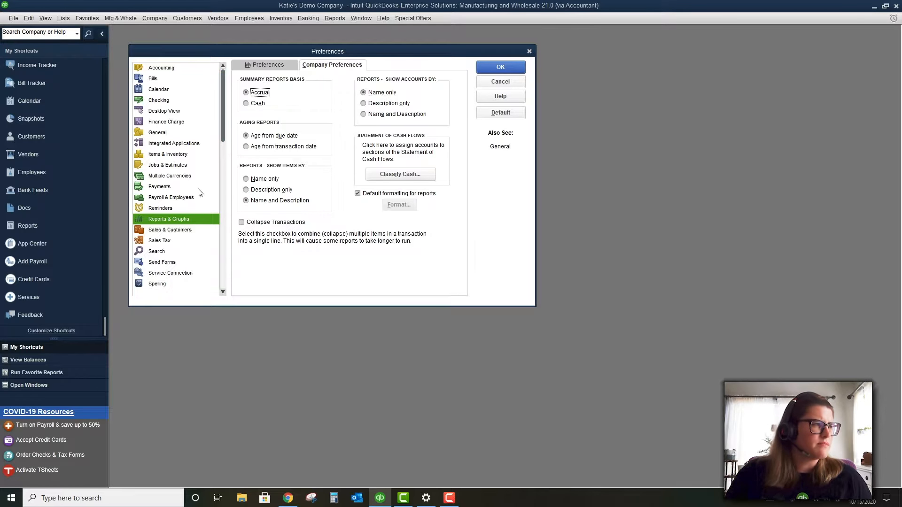
left_click(197, 229)
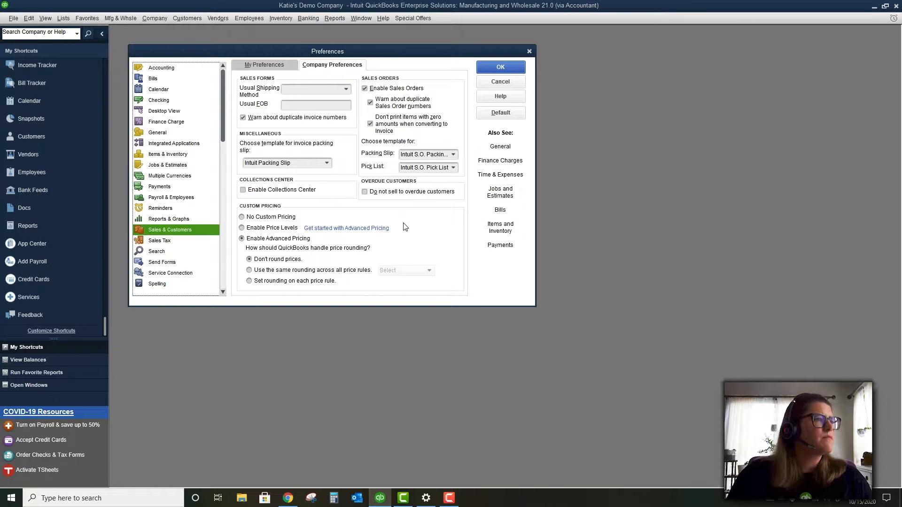
left_click(381, 192)
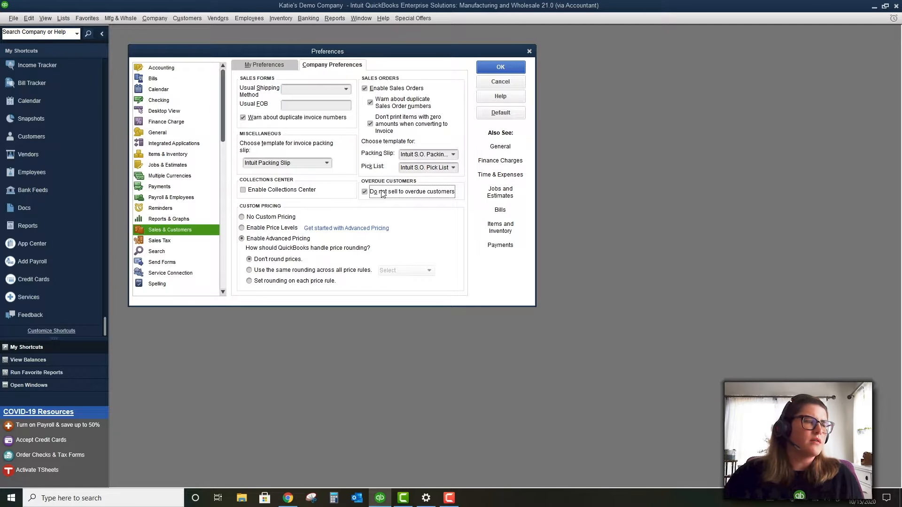
Enable the Collections Center, then move on to the Sales Tax preferences
left_click(305, 193)
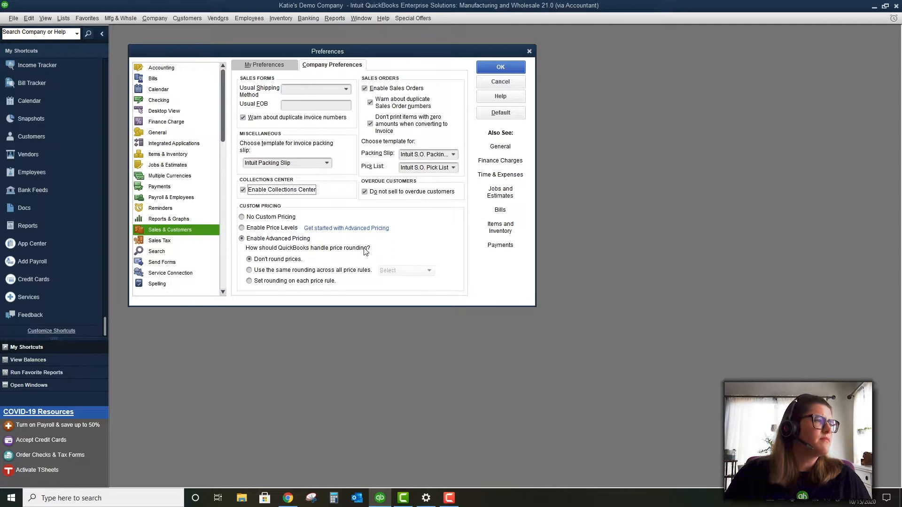
left_click(189, 242)
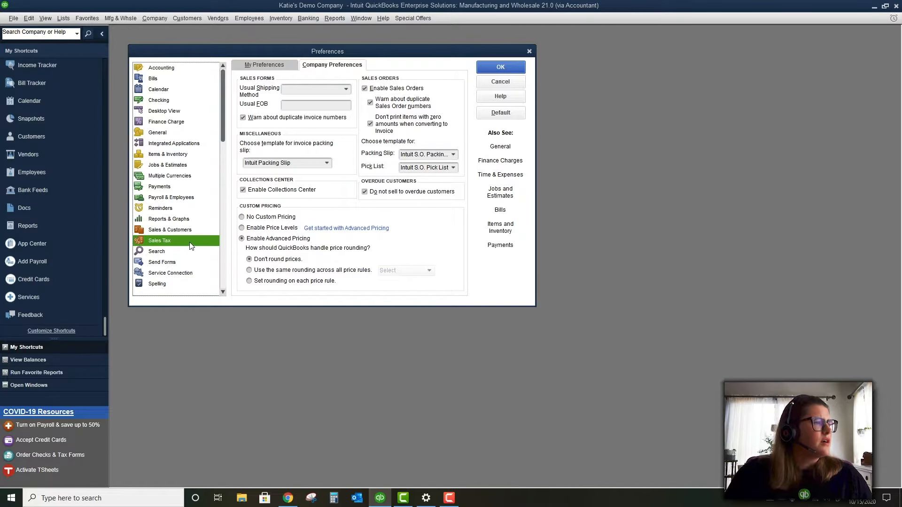
Save the Sales & Customers changes and leave sales tax set to not charged
left_click(407, 162)
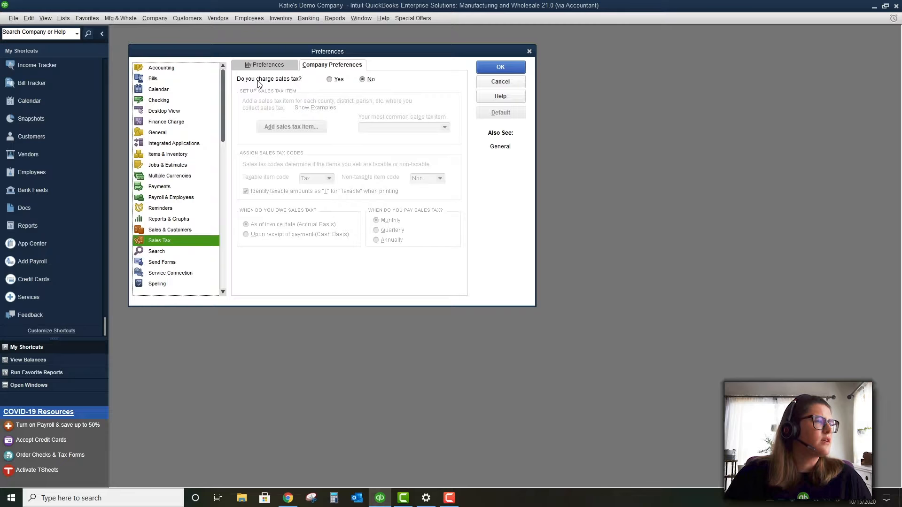
left_click(331, 81)
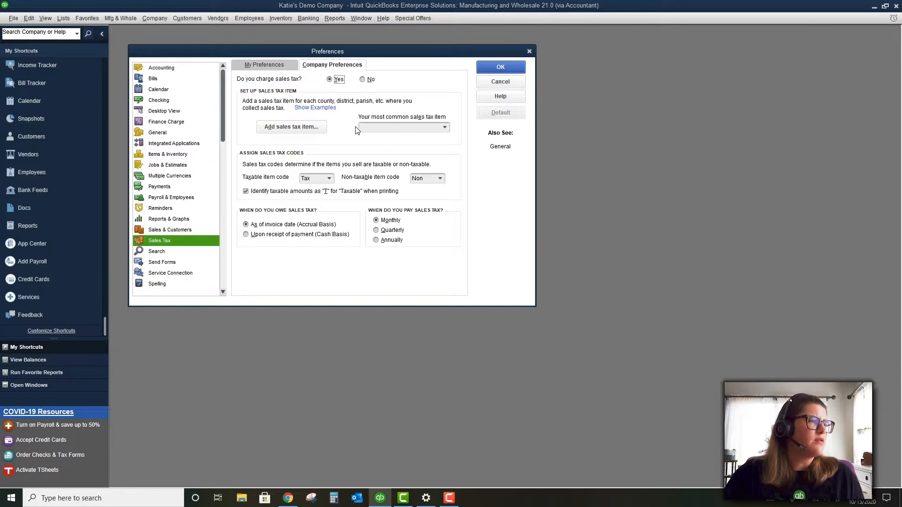
left_click(363, 80)
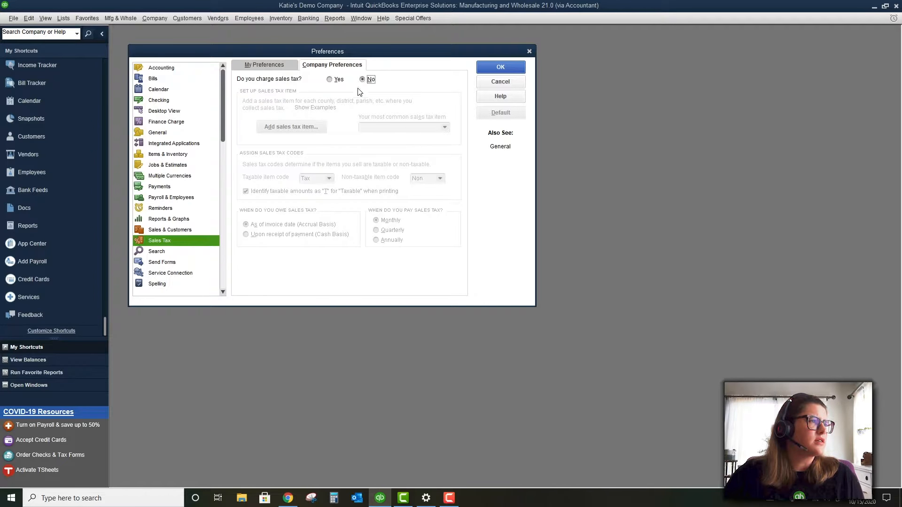
left_click(167, 251)
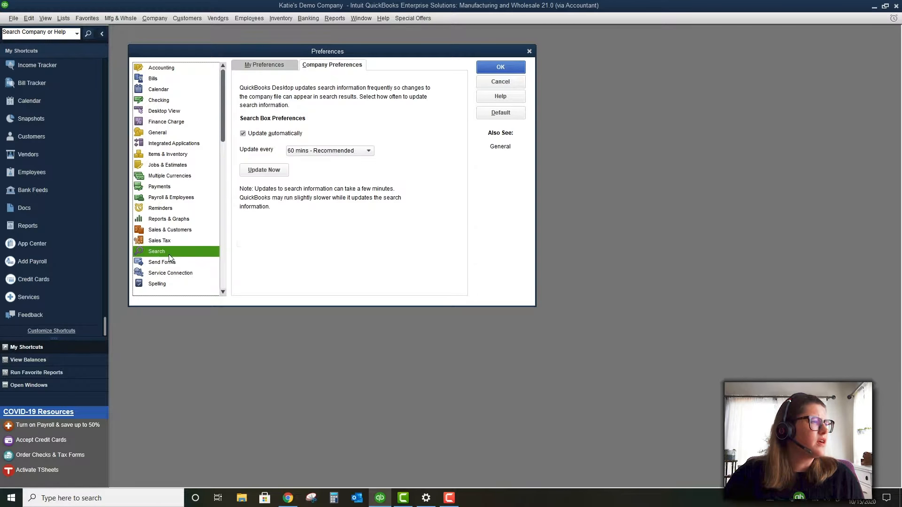
Review the Send Forms, Service Connection, Spelling, Tax: 1099 and Time & Expenses preferences
left_click(174, 265)
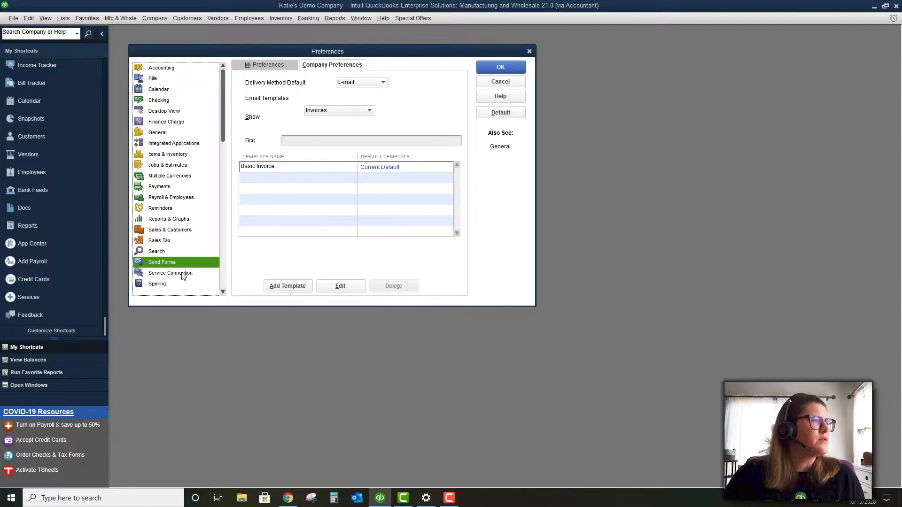
left_click(182, 273)
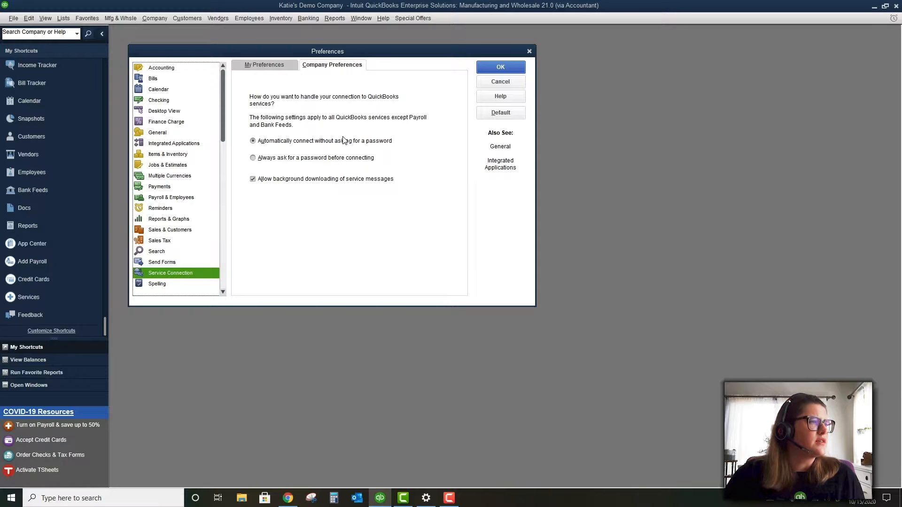
left_click(190, 285)
scroll(184, 273, "down", 2)
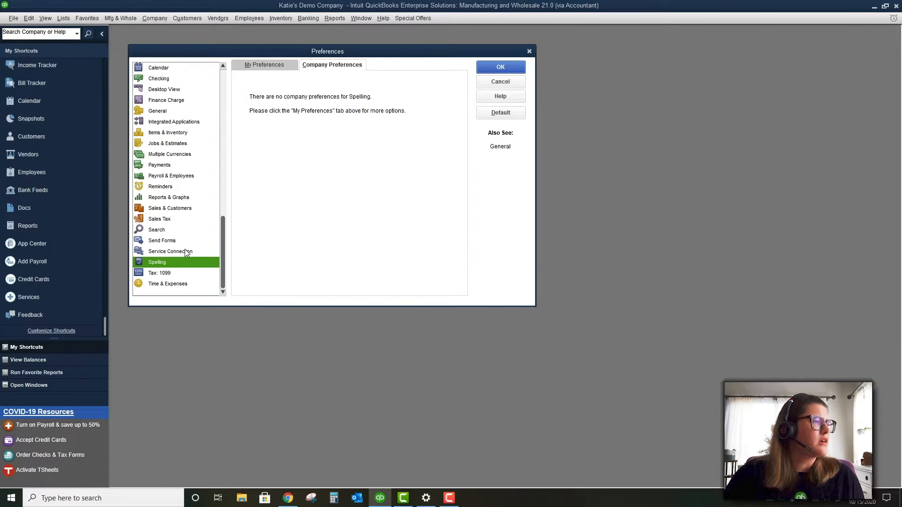
left_click(185, 274)
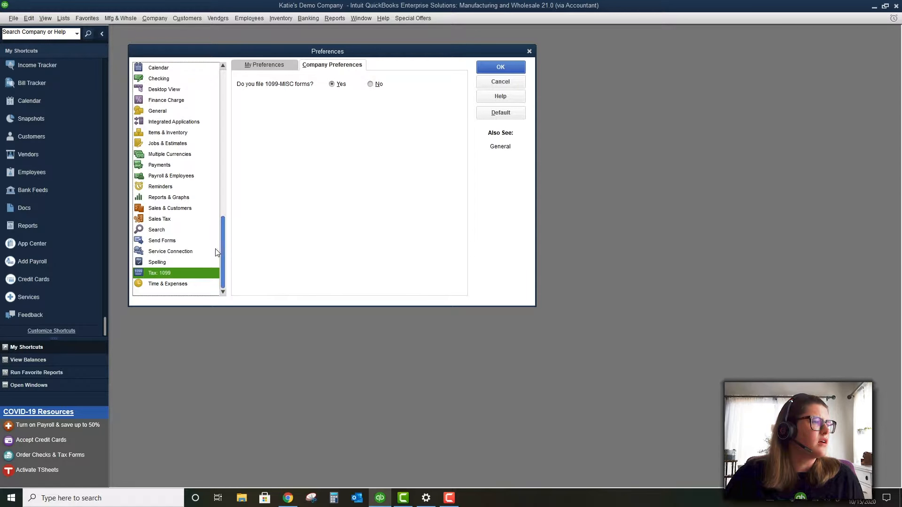
left_click(172, 283)
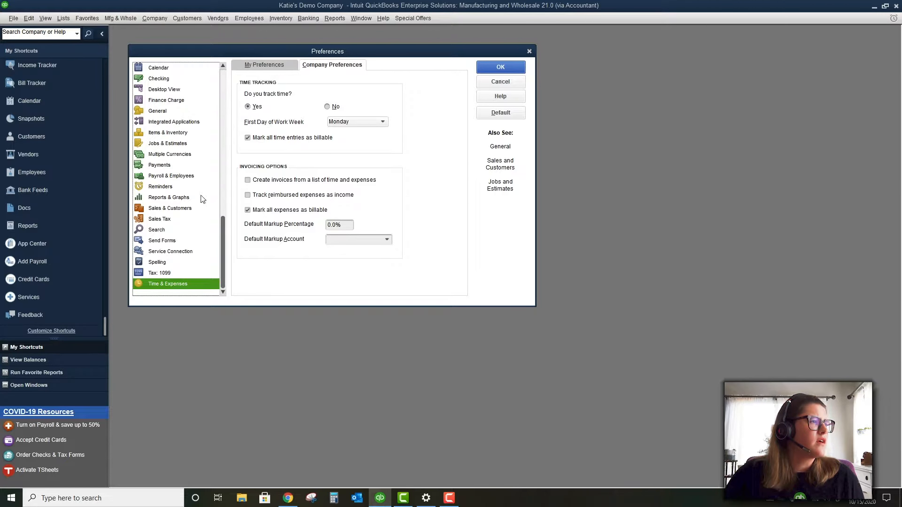
Return to the Accounting preferences and close Preferences, keeping the changes
scroll(184, 98, "up", 2)
left_click(185, 69)
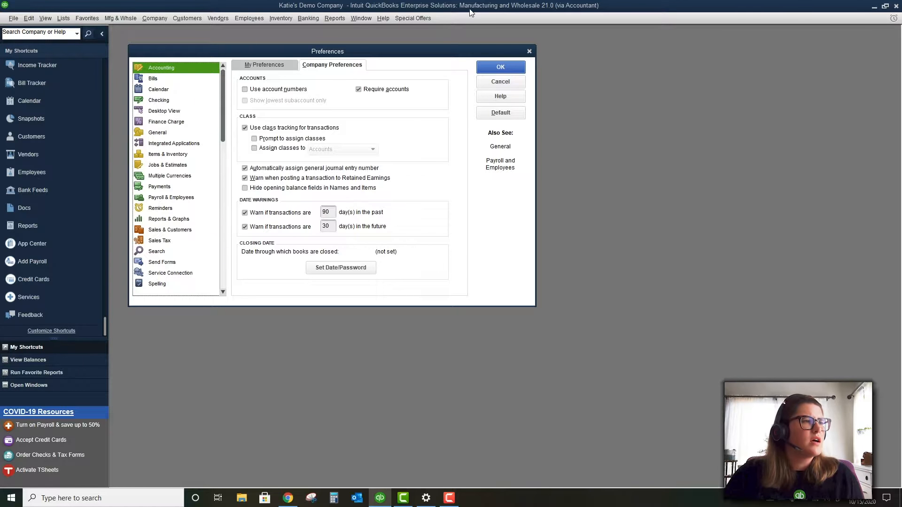
left_click(511, 70)
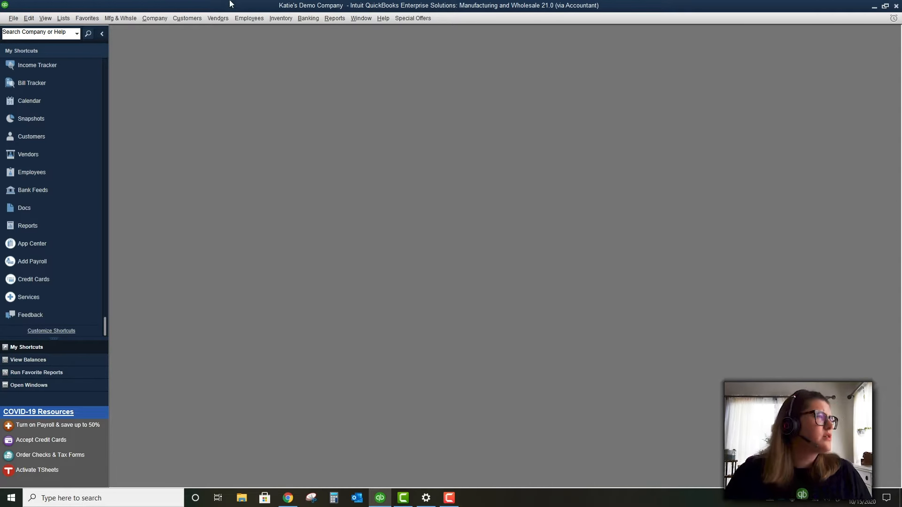
Open the Customer Center from the Customers menu and maximize its window
left_click(188, 18)
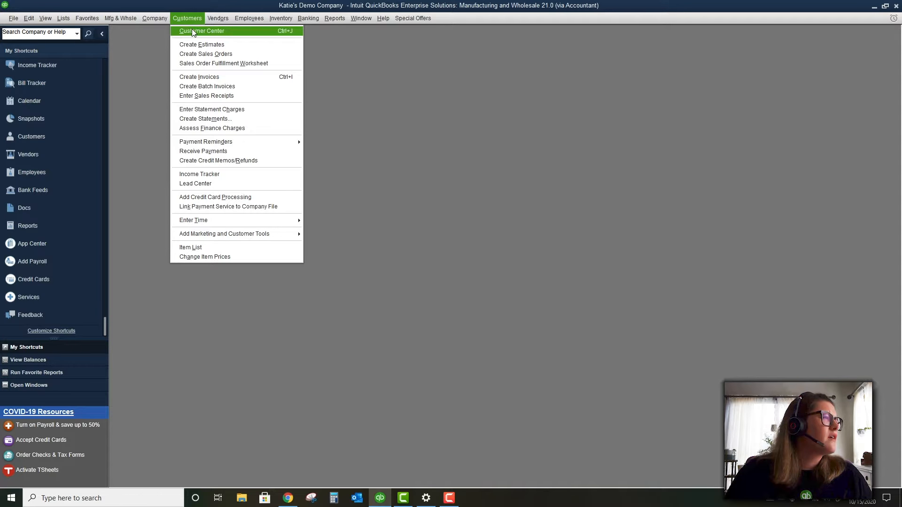
left_click(193, 31)
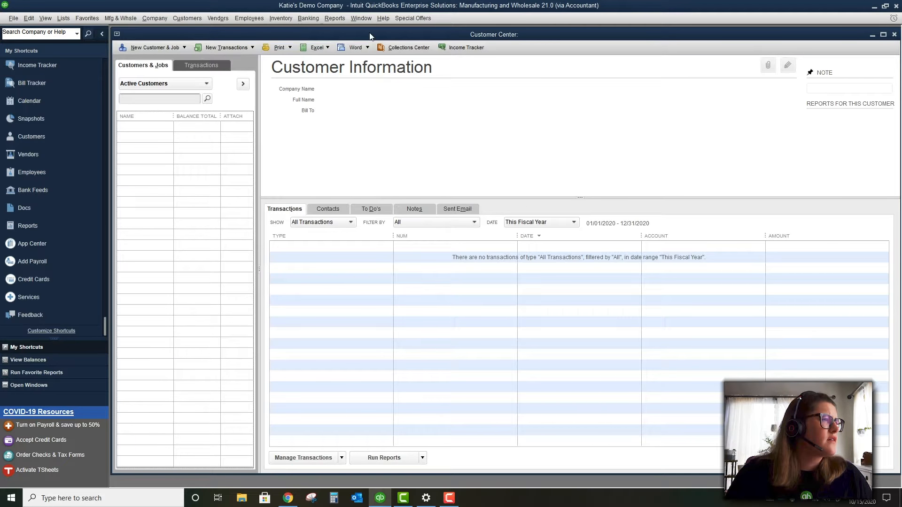
double_click(370, 35)
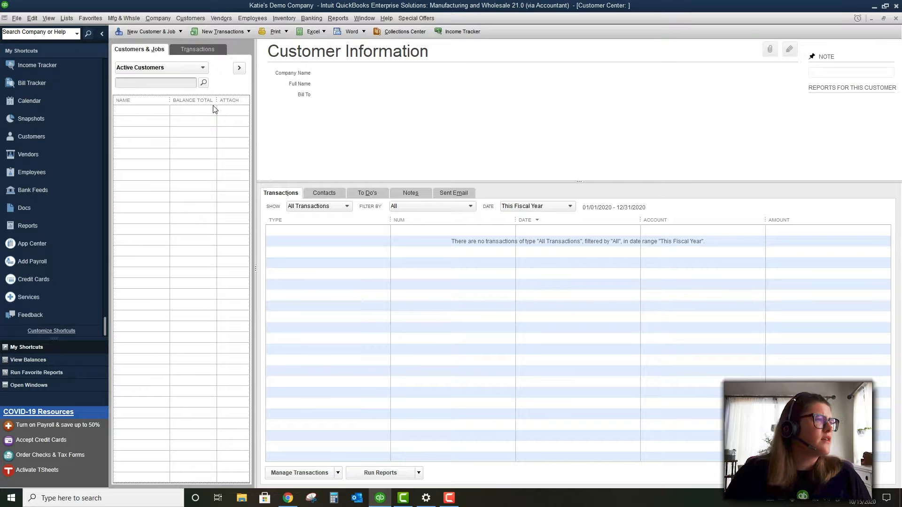
left_click(142, 32)
Create a new customer named 'Customer ABC' and go to its Opening Balance field
left_click(143, 43)
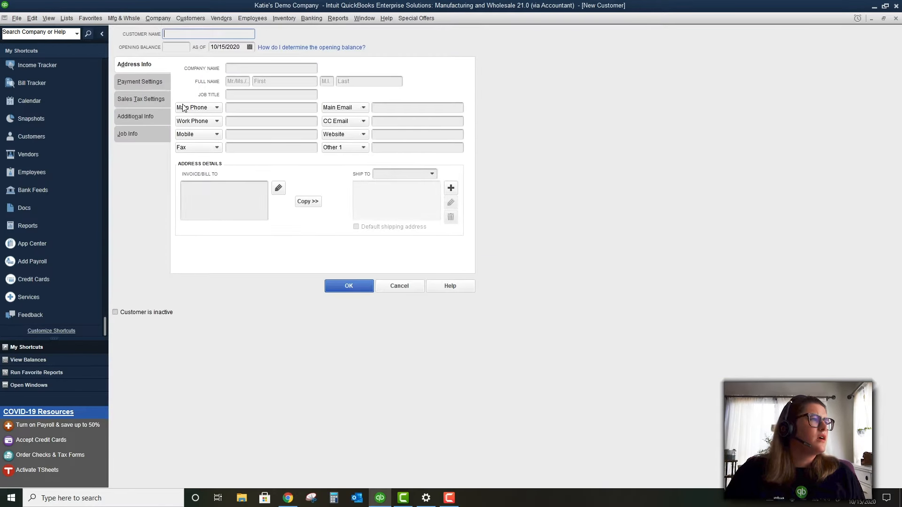
type("Customer")
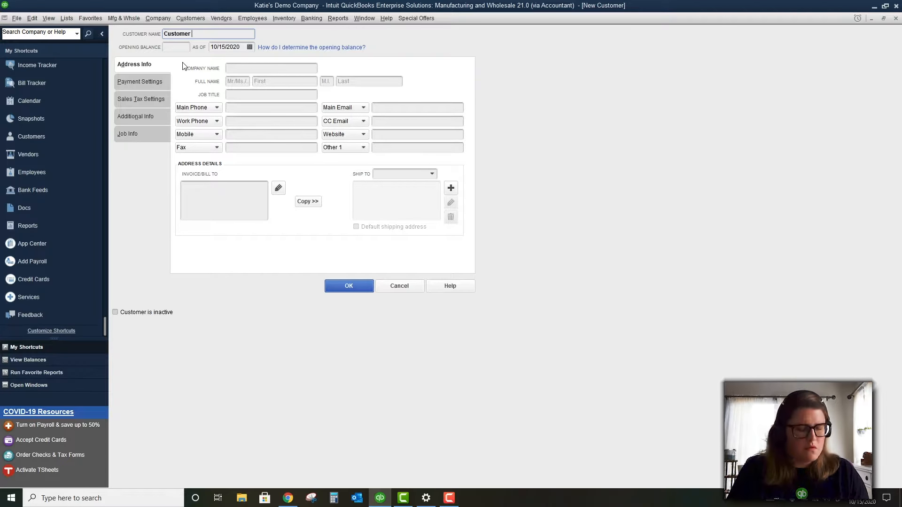
type(" ABC")
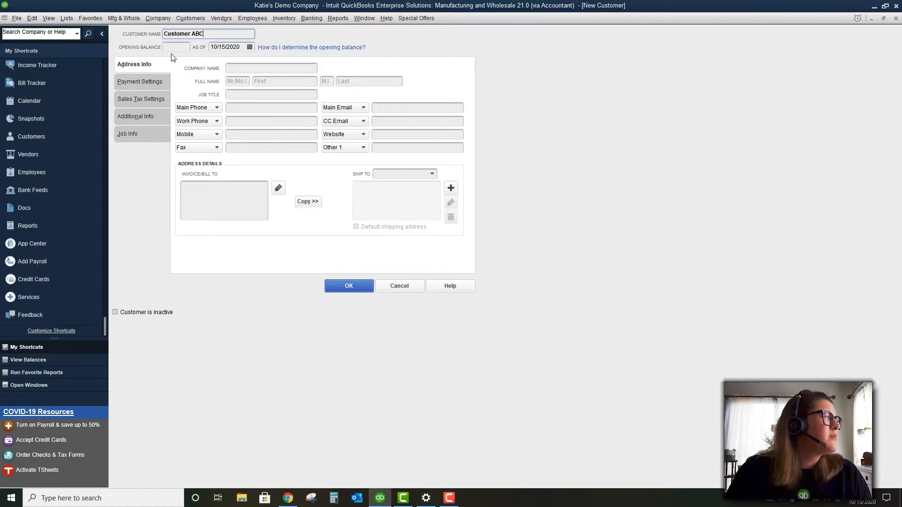
left_click(173, 51)
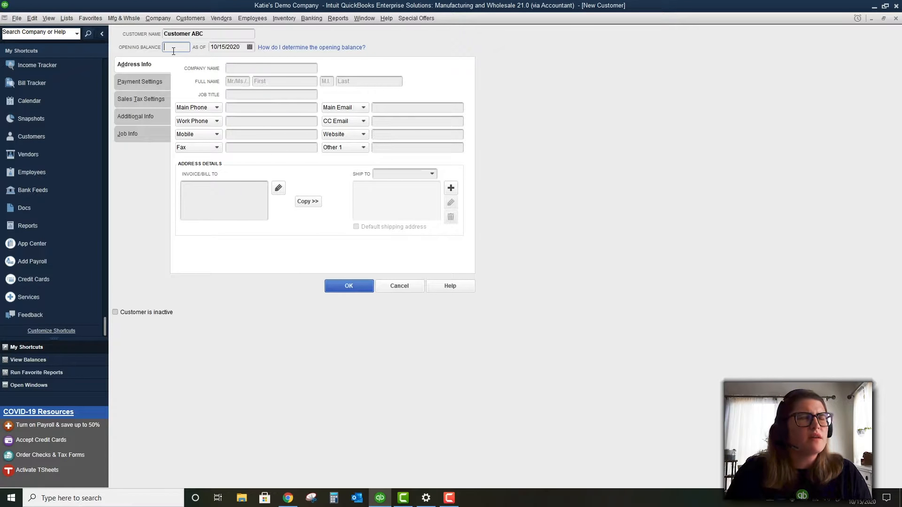
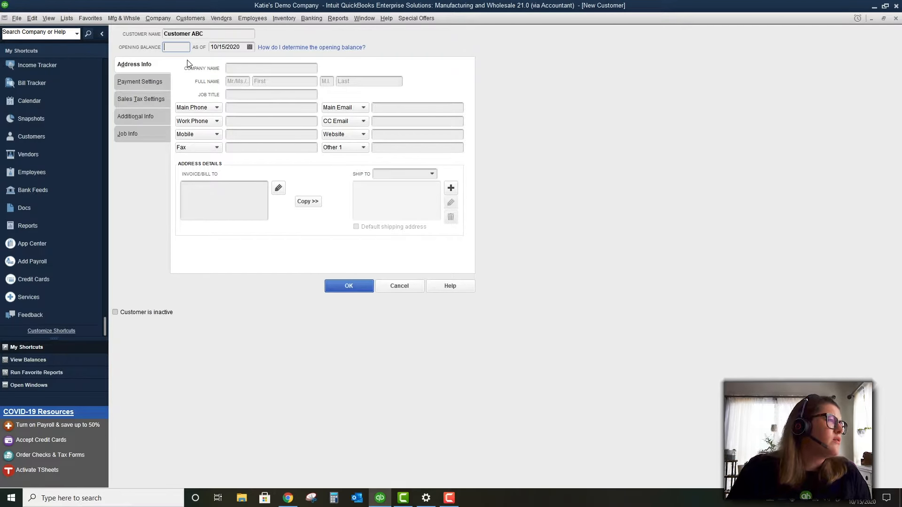
Show Customer ABC's Payment Settings page, with E-mail as the preferred delivery method
left_click(153, 80)
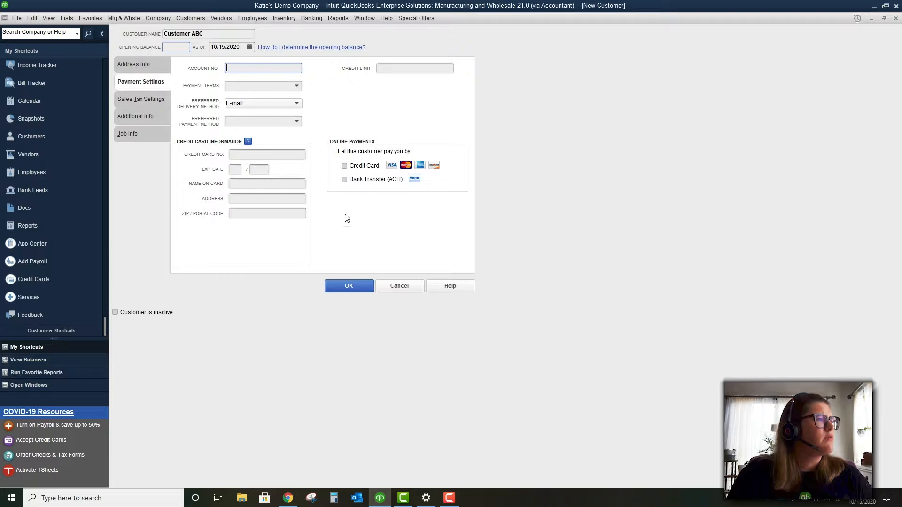
Set Customer ABC's payment terms to Net 15, then go to the sales tax resale number field
left_click(295, 86)
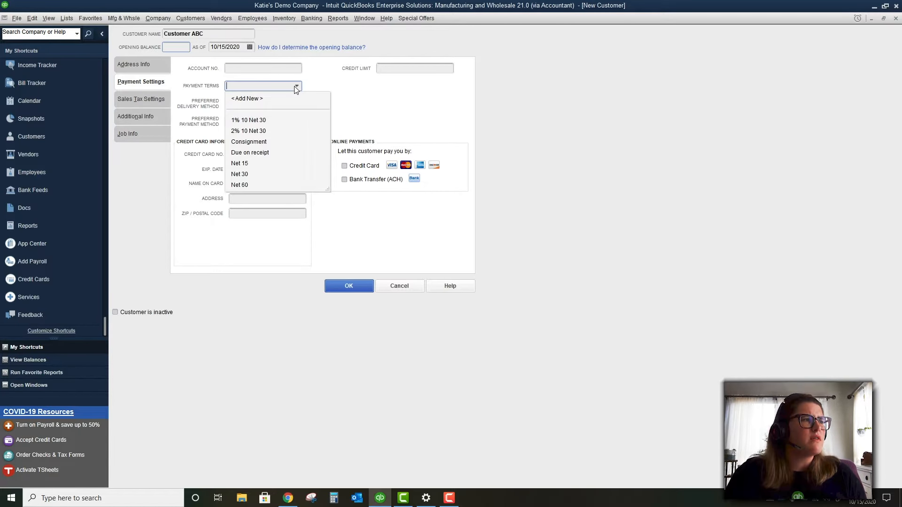
left_click(302, 164)
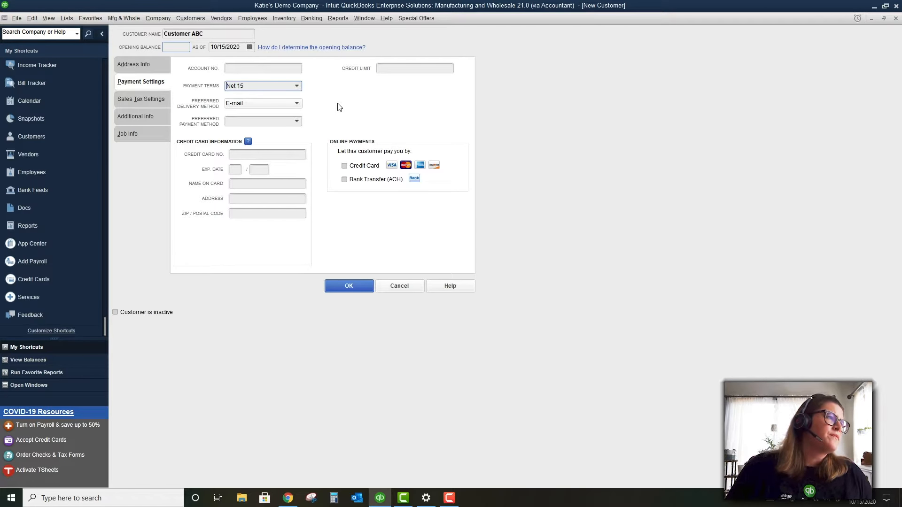
left_click(415, 68)
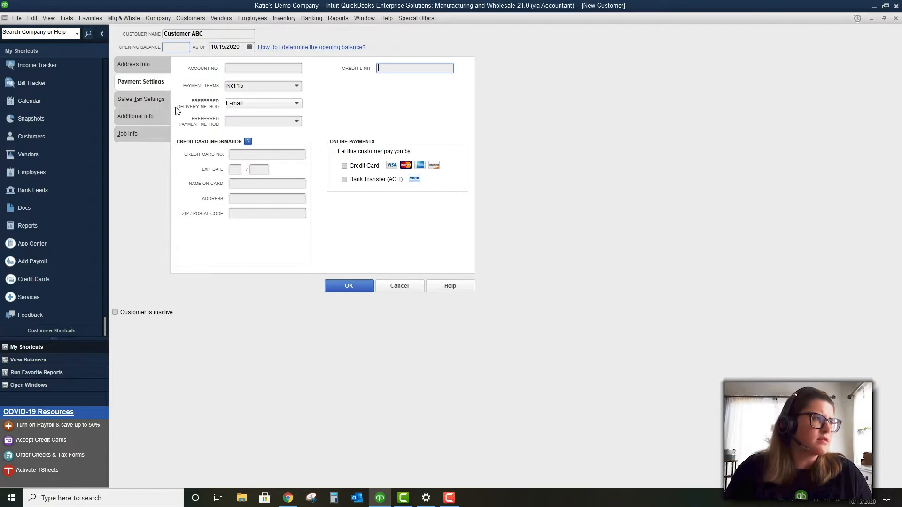
left_click(156, 99)
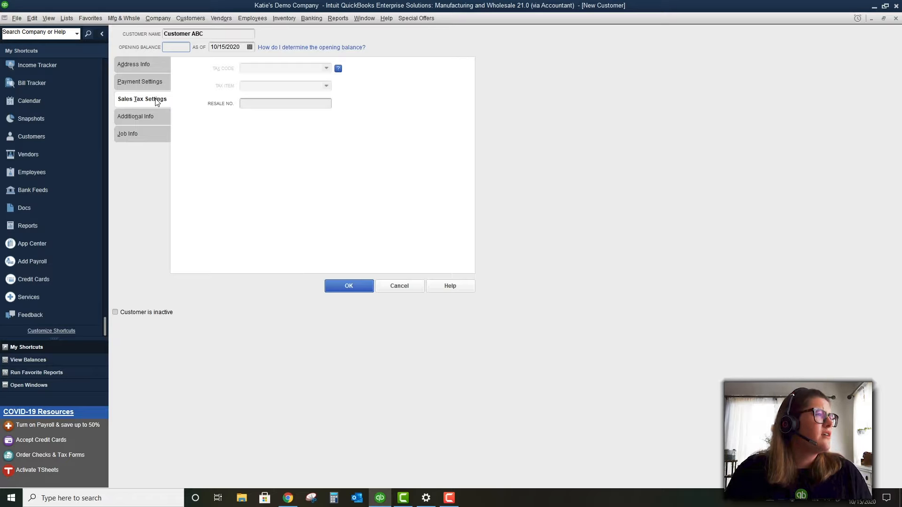
left_click(266, 101)
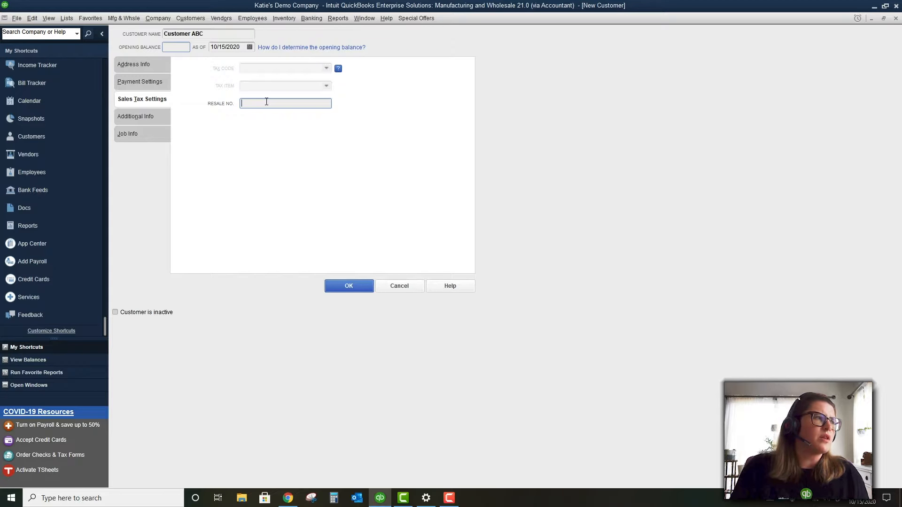
Inspect the custom field data types in Define Fields without saving, then show Customer ABC's Job Info
left_click(126, 117)
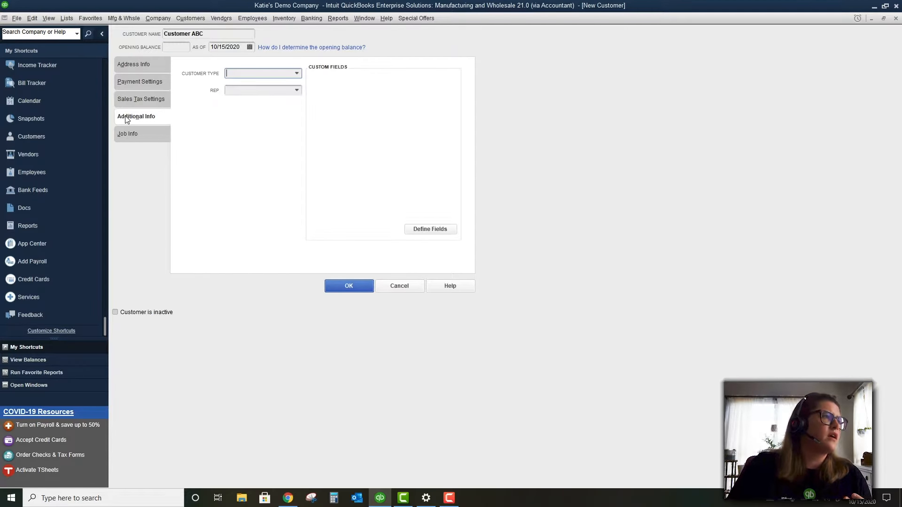
left_click(418, 228)
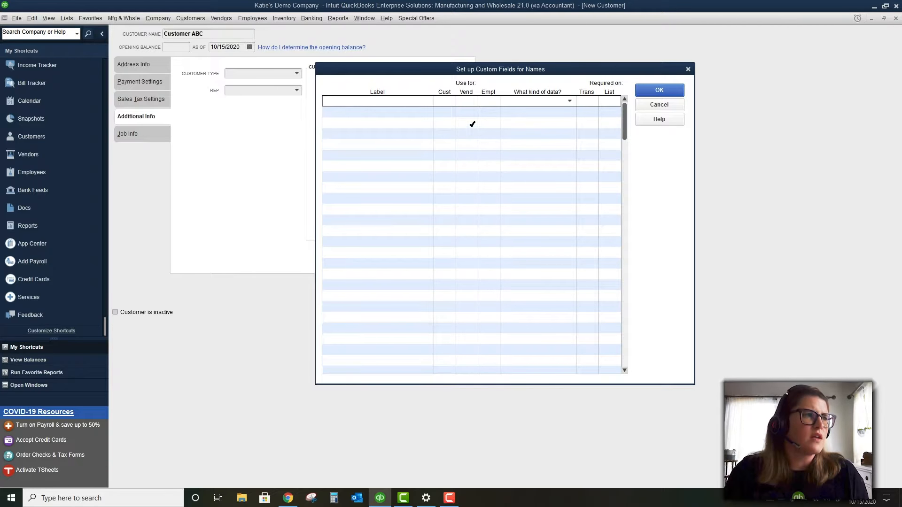
left_click(538, 103)
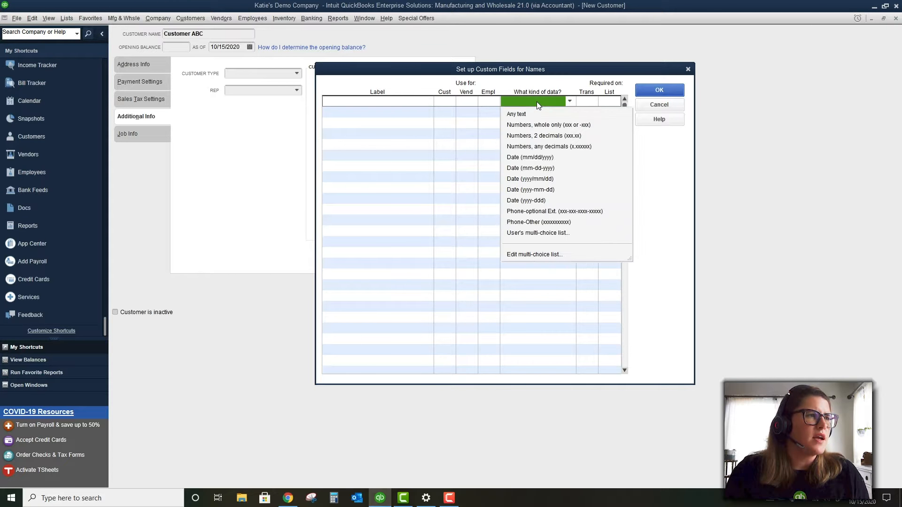
left_click(536, 102)
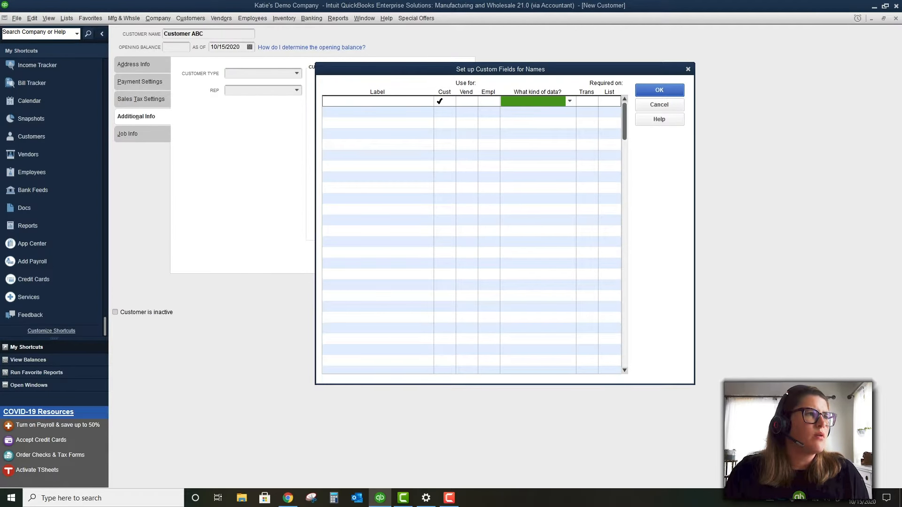
left_click(687, 69)
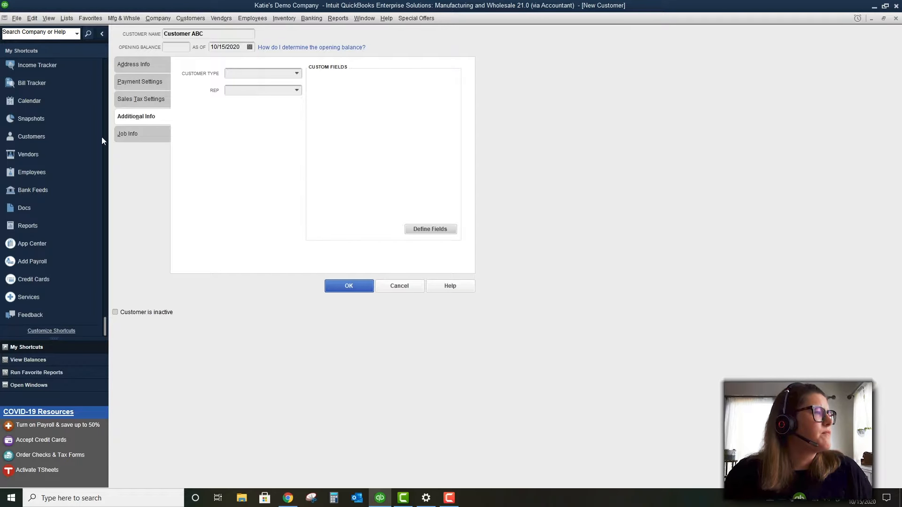
left_click(123, 134)
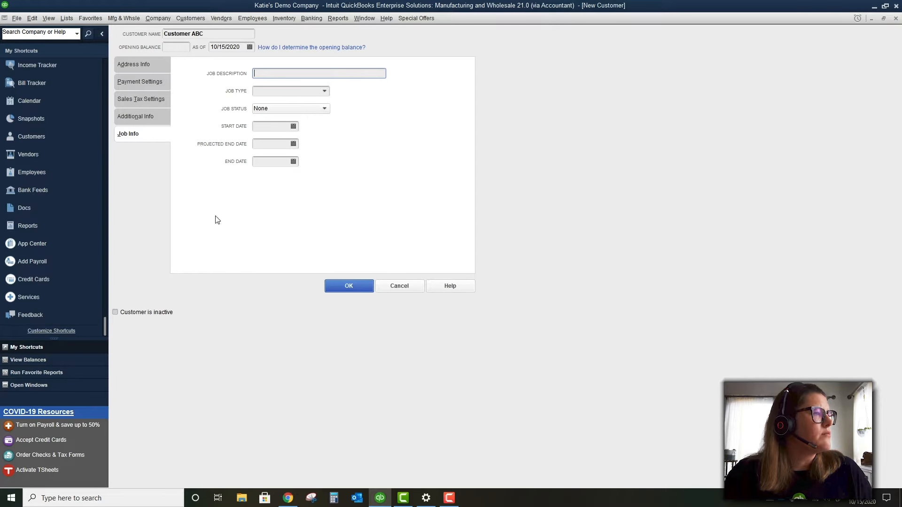
Try the job type list and In progress status, leaving job type unset and status None
left_click(289, 90)
left_click(324, 91)
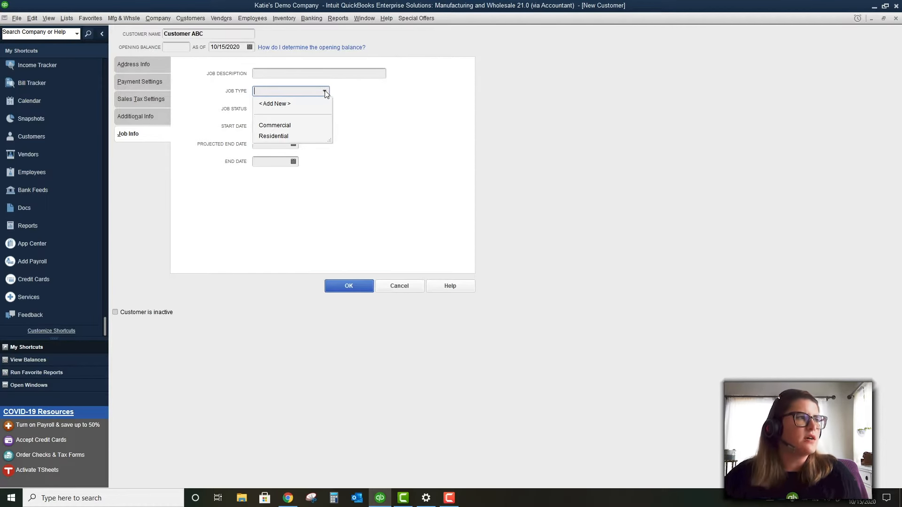
left_click(366, 118)
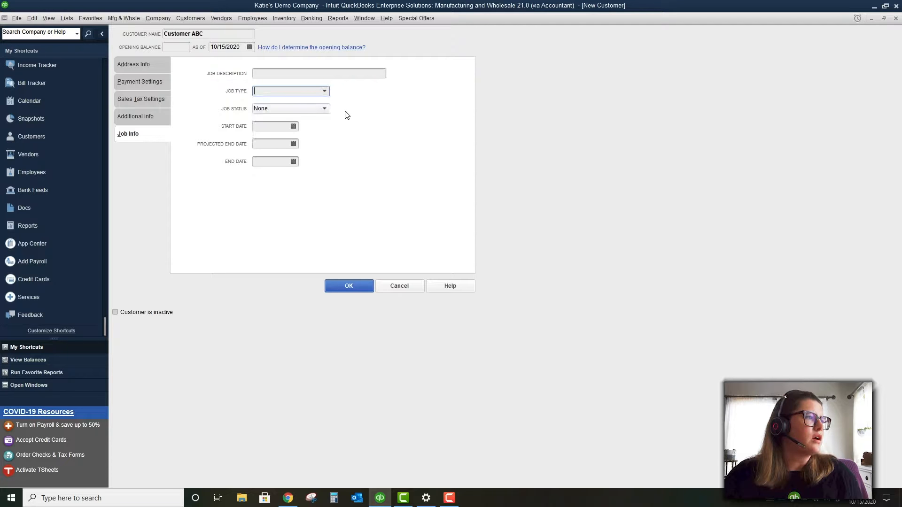
left_click(296, 109)
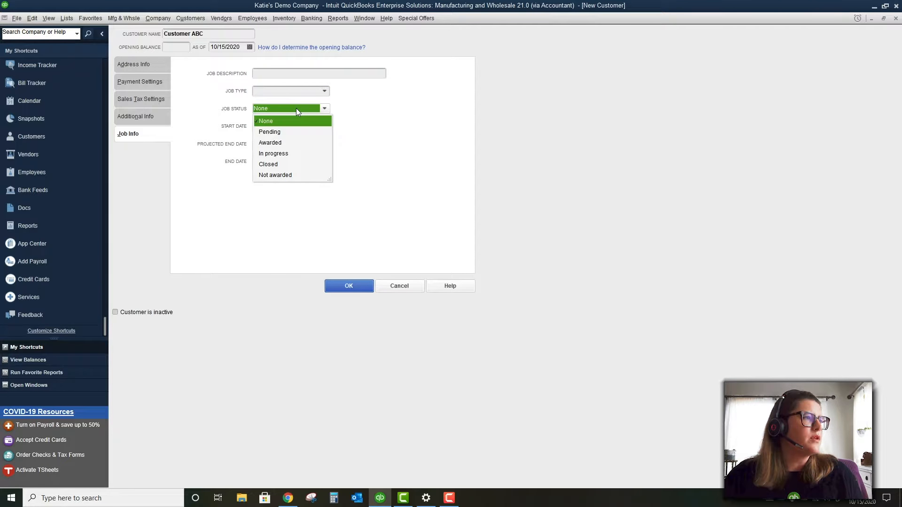
left_click(296, 153)
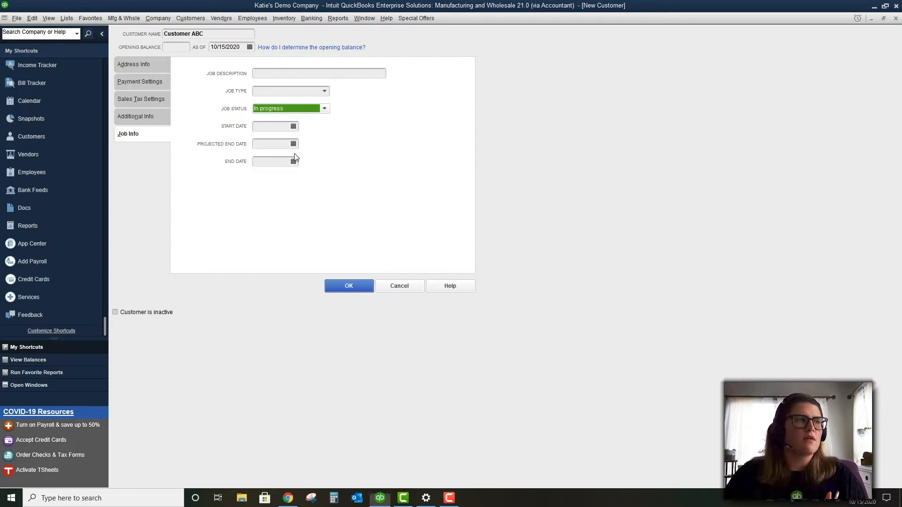
left_click(324, 108)
left_click(270, 121)
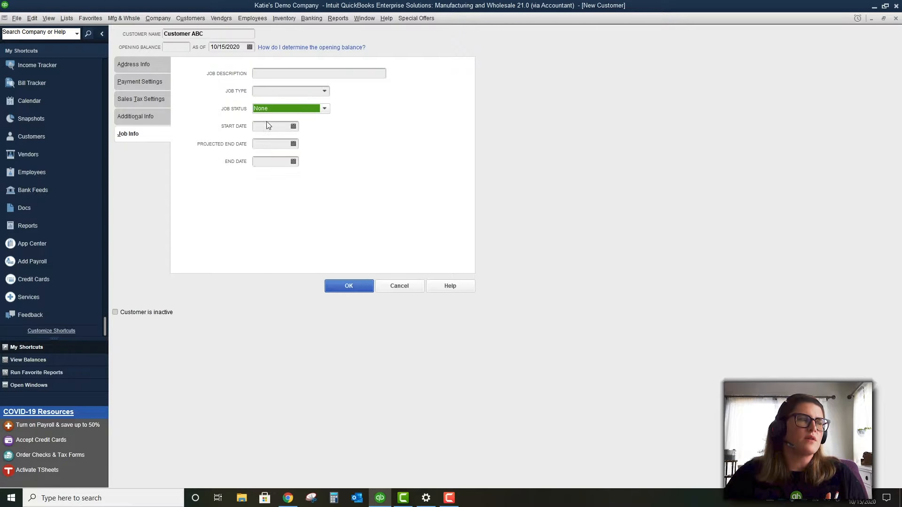
Review each tab of Customer ABC's form and save the new customer
left_click(143, 62)
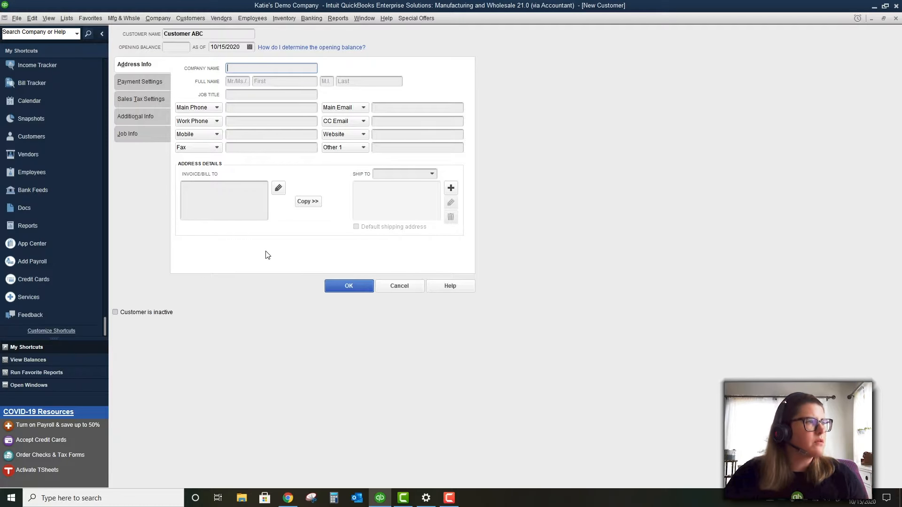
left_click(129, 87)
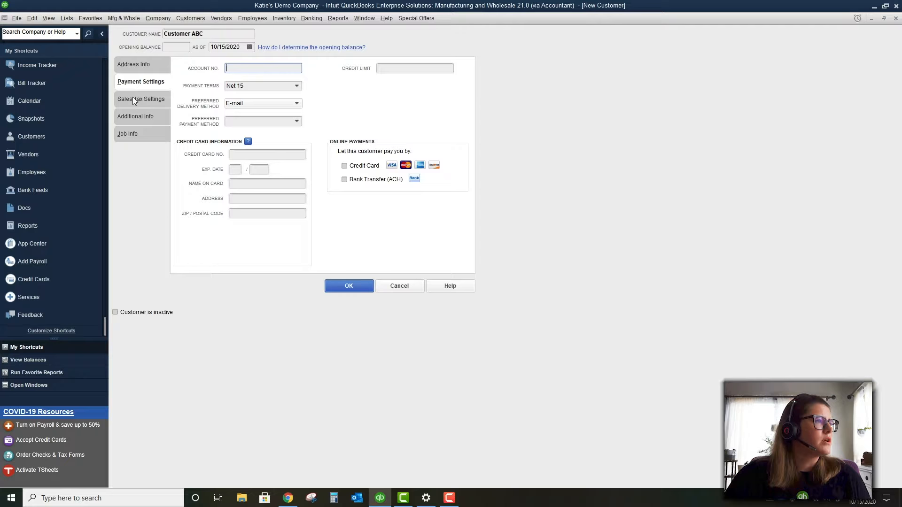
left_click(133, 100)
left_click(131, 116)
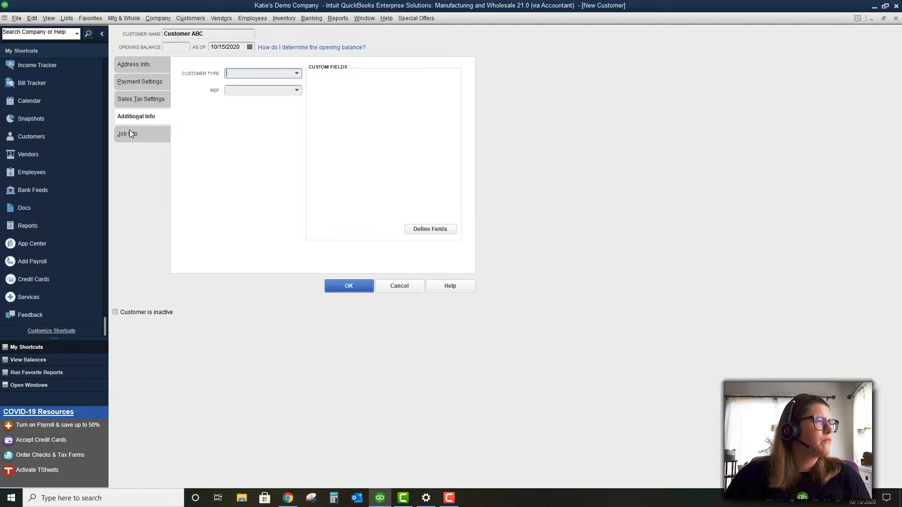
left_click(129, 134)
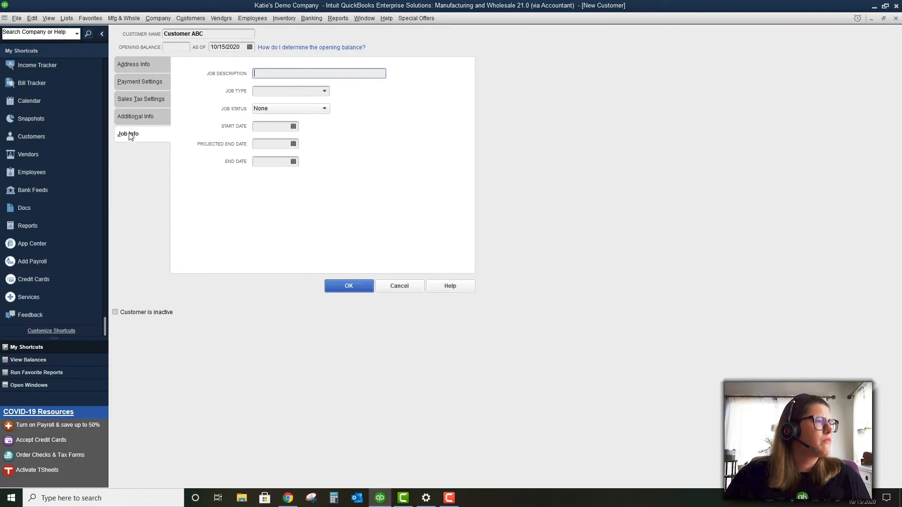
left_click(138, 63)
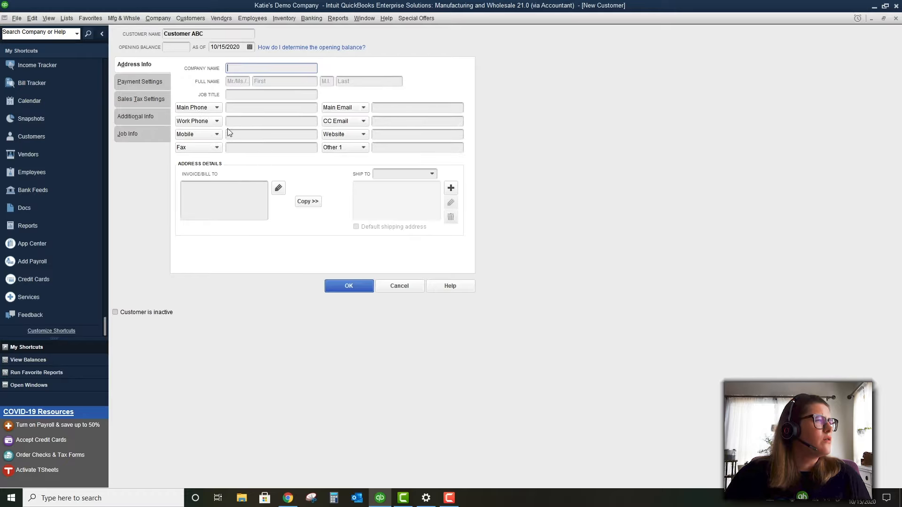
left_click(348, 286)
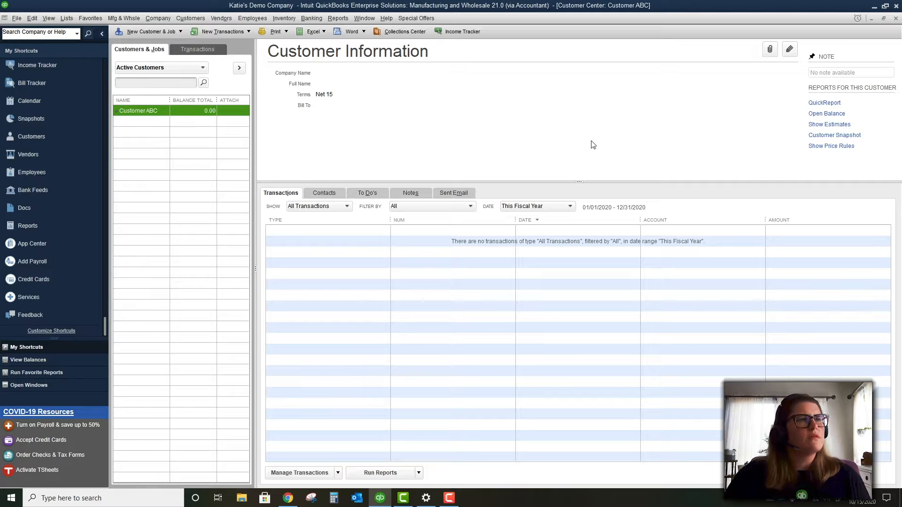
Attach 'Attachment for demo.pdf' from the computer to Customer ABC's record
left_click(773, 52)
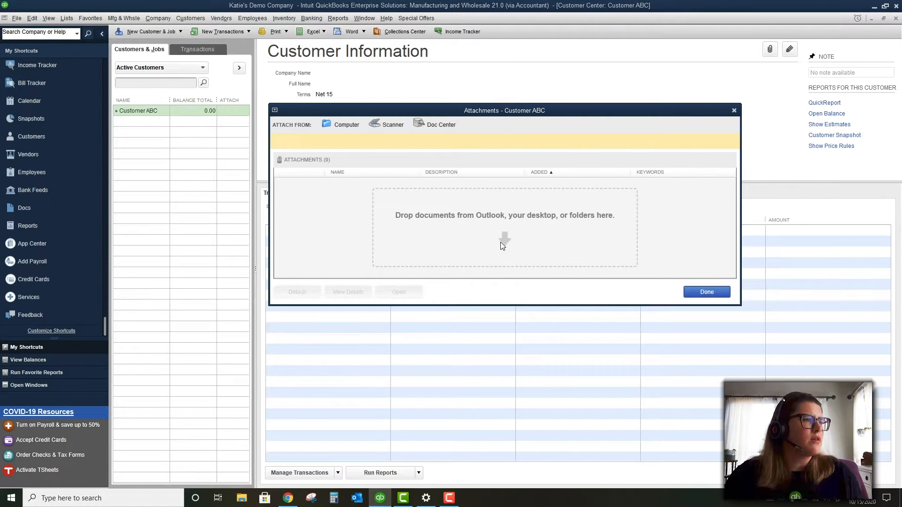
left_click(339, 123)
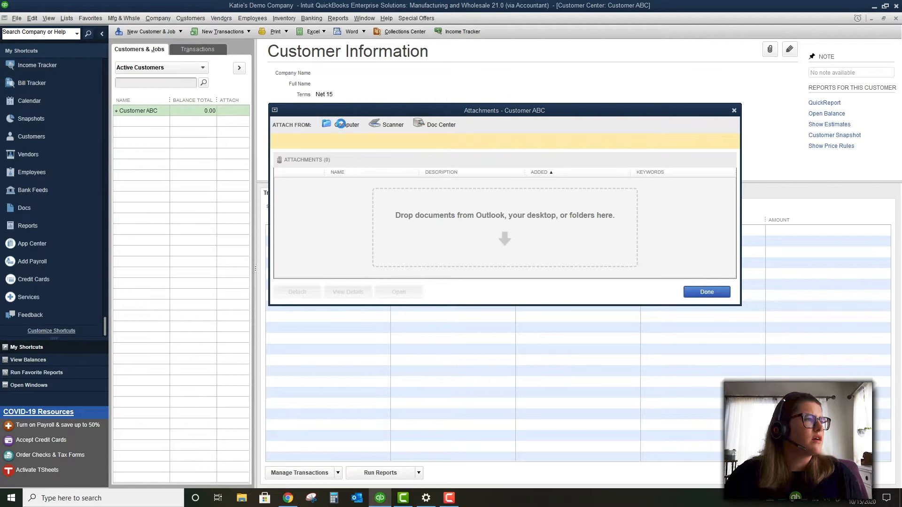
left_click(430, 193)
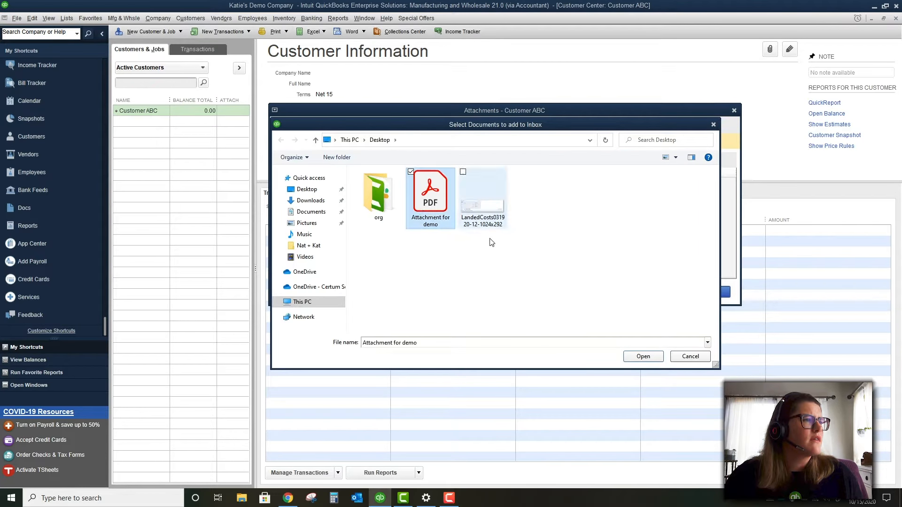
left_click(643, 356)
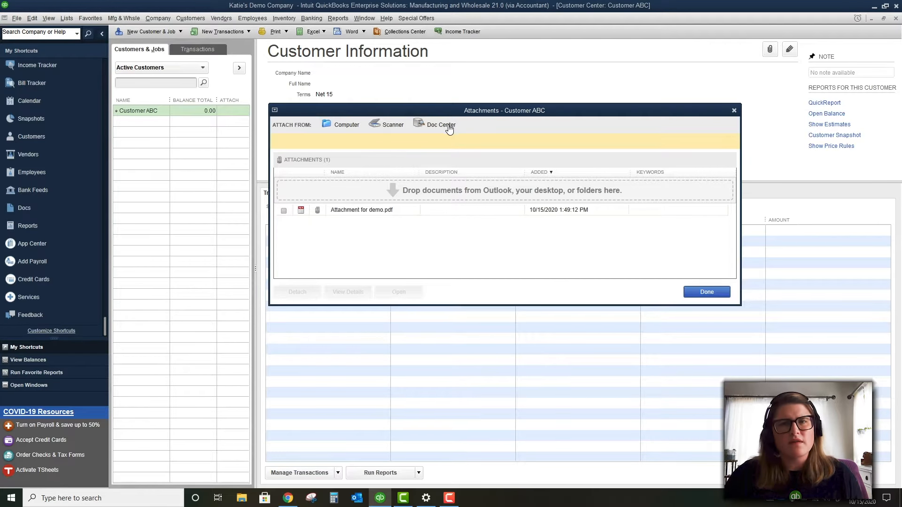
left_click(707, 292)
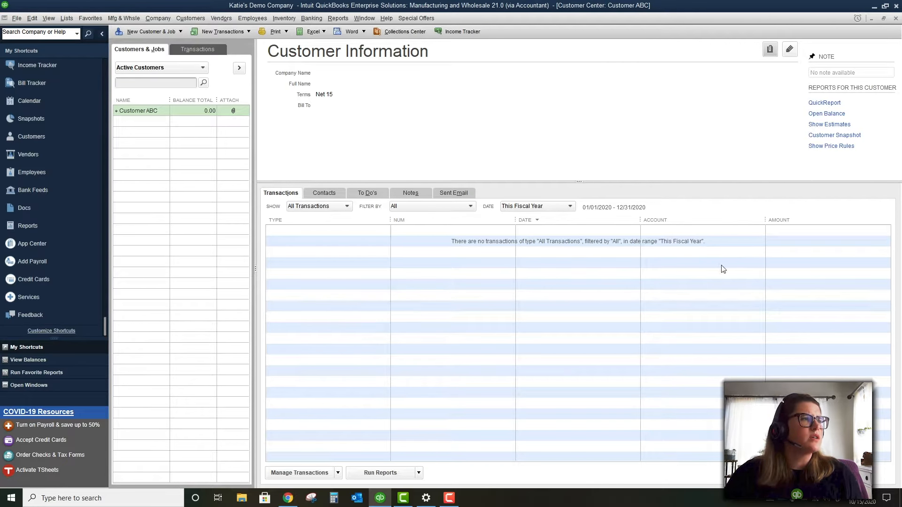
View Customer ABC's contacts and to-dos, starting a new to-do and discarding it
left_click(322, 193)
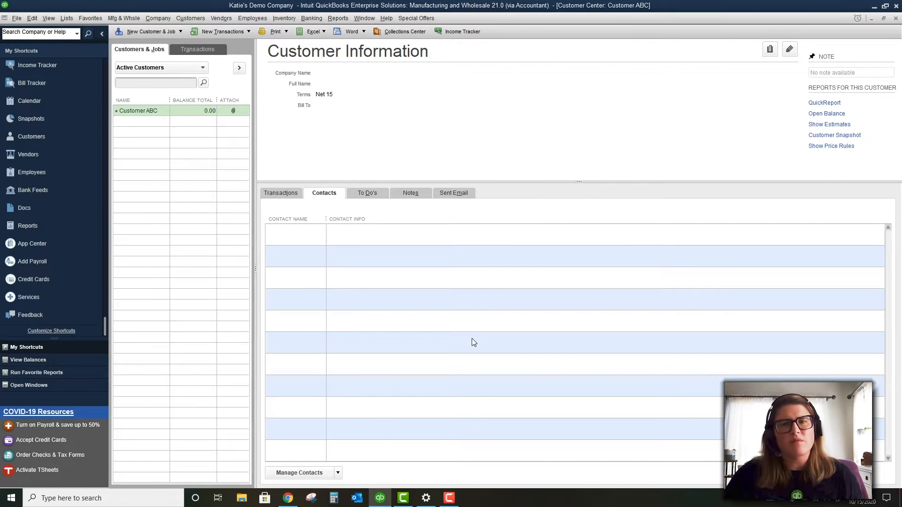
left_click(361, 191)
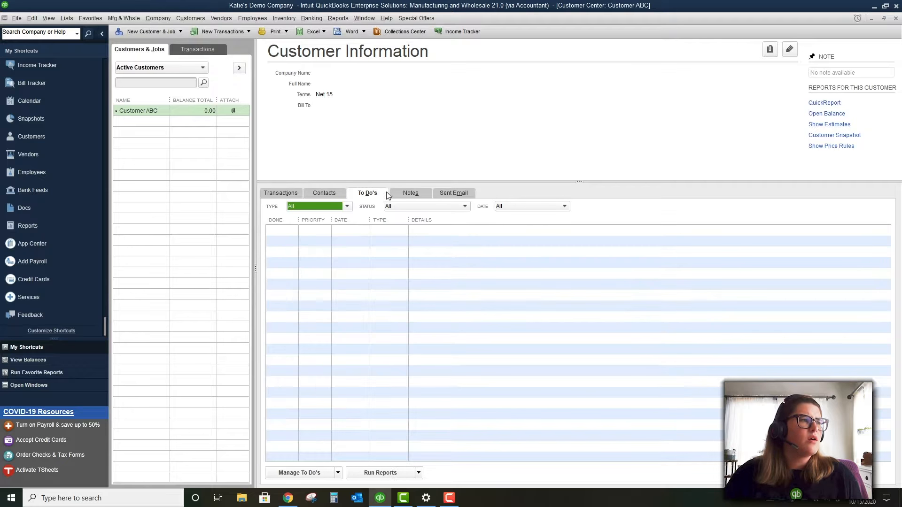
left_click(338, 473)
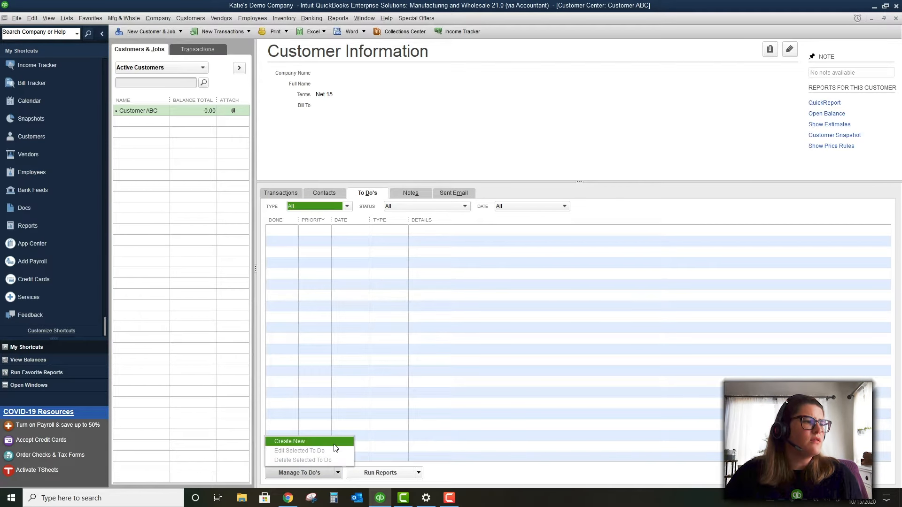
left_click(310, 442)
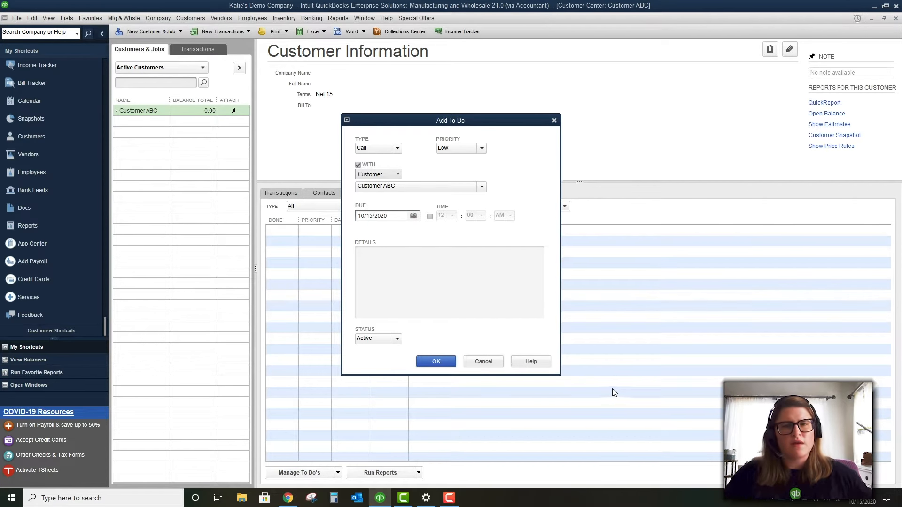
left_click(482, 362)
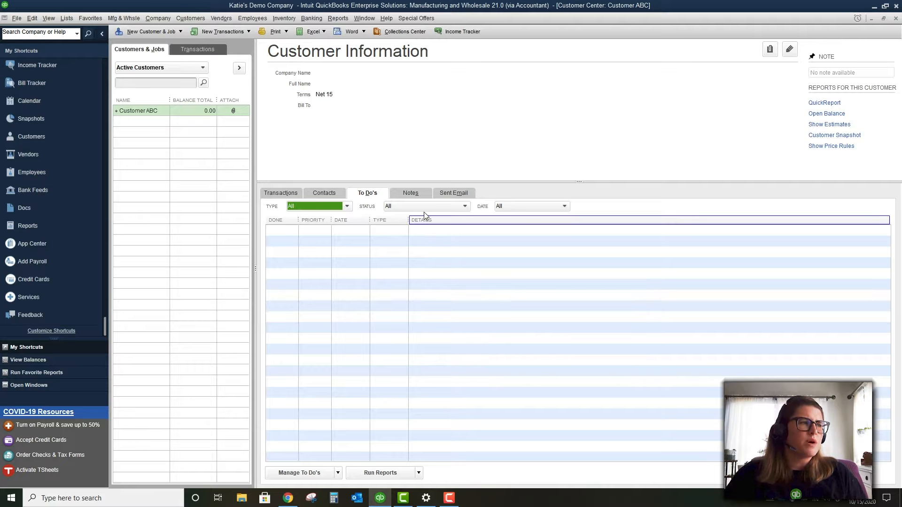
Check Customer ABC's empty notes and sent email history, then open the customer for editing
left_click(418, 194)
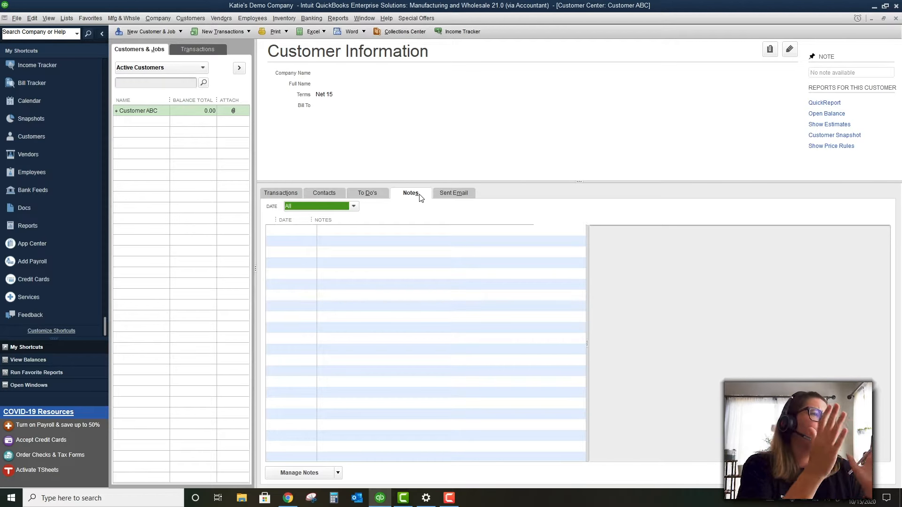
left_click(424, 239)
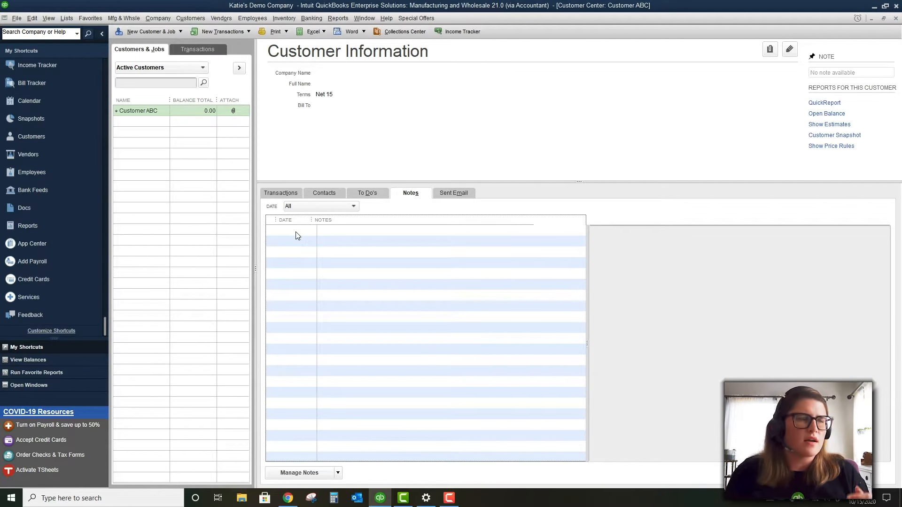
left_click(444, 193)
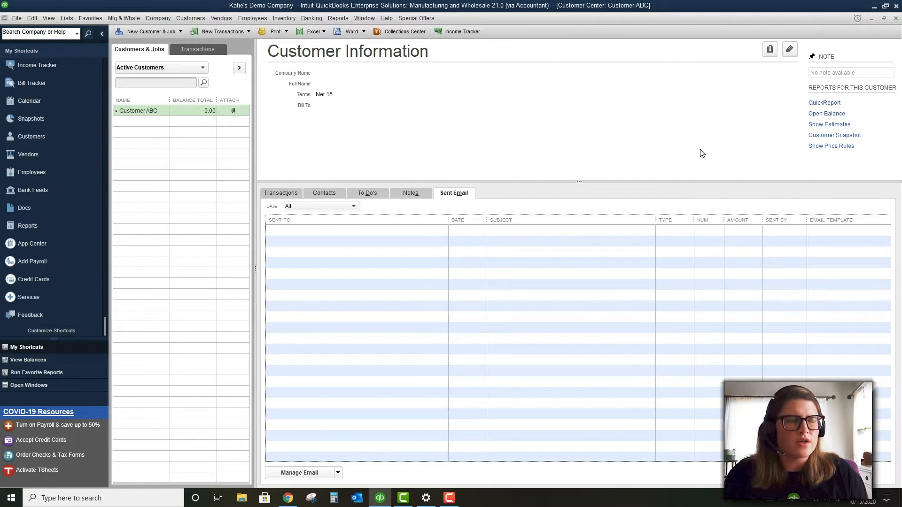
left_click(790, 48)
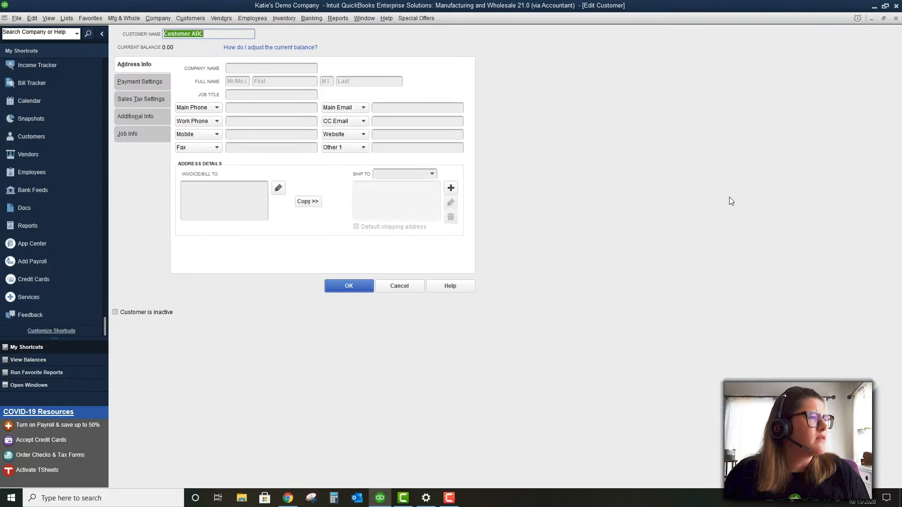
Close Customer ABC's edit form without changes and dismiss its actions menu
left_click(402, 287)
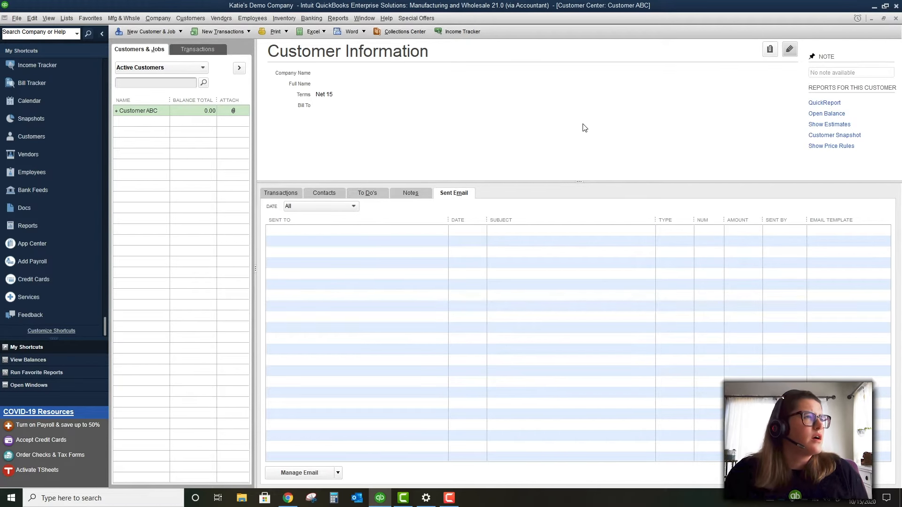
right_click(151, 111)
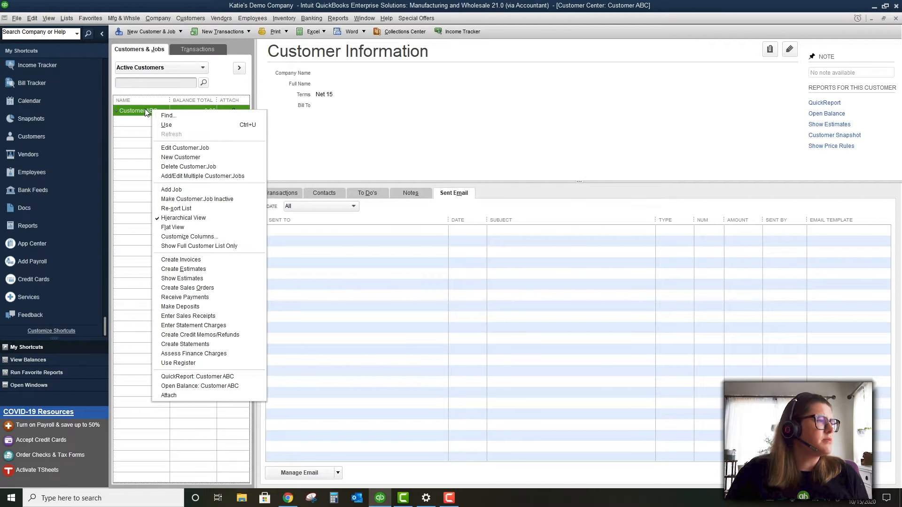
left_click(145, 109)
Add a job under Customer ABC named 'Job 1 Under Customer ABC'
left_click(161, 32)
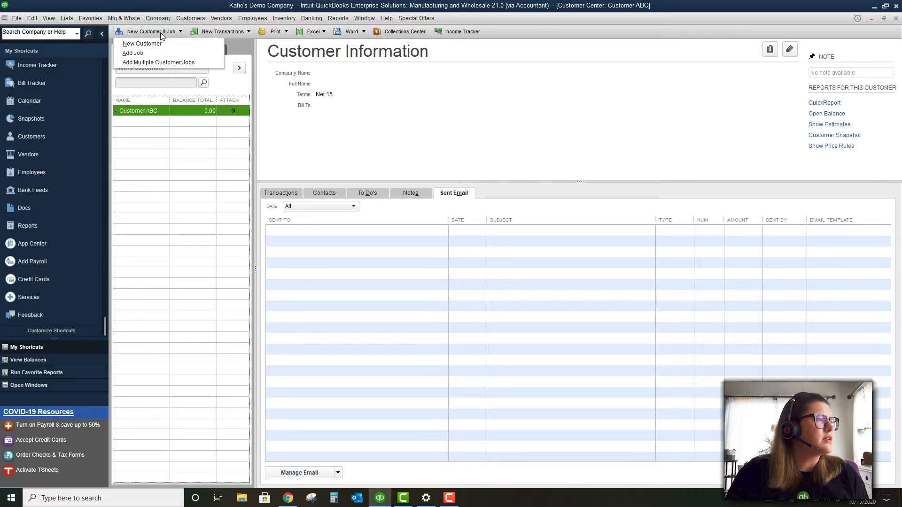
left_click(133, 53)
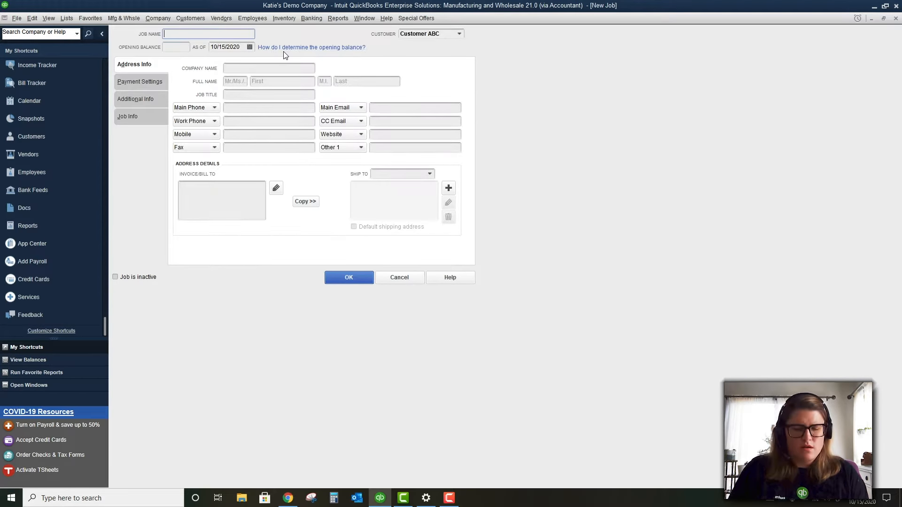
type("Job 1 Un")
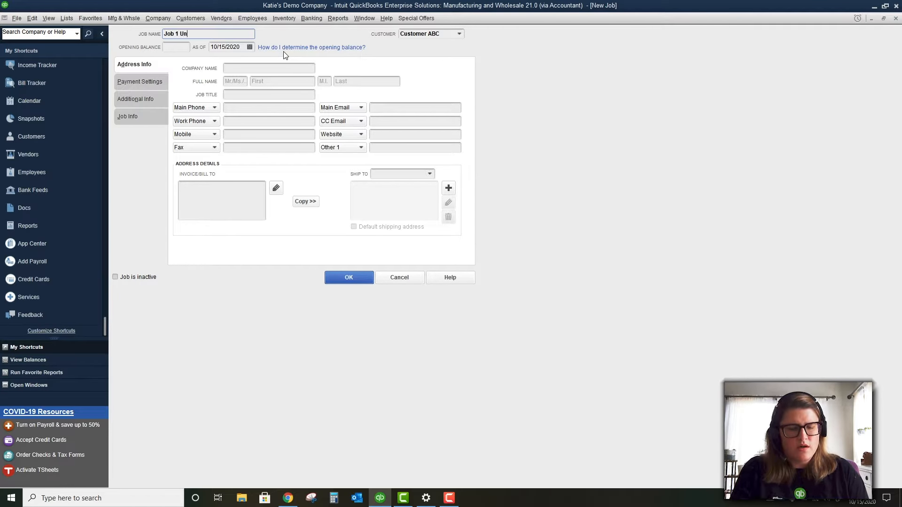
type("der customer ABC")
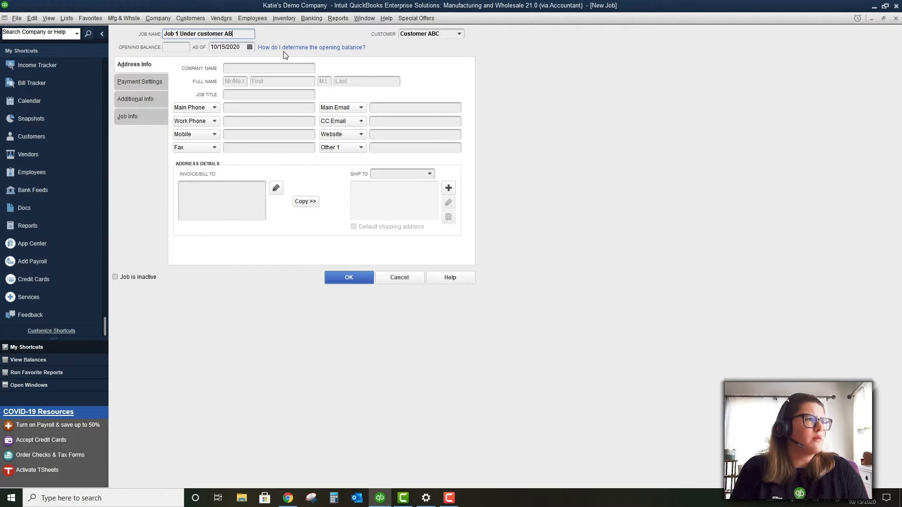
key("Left")
key("Left")
key("Left")
key("Left")
key("Left")
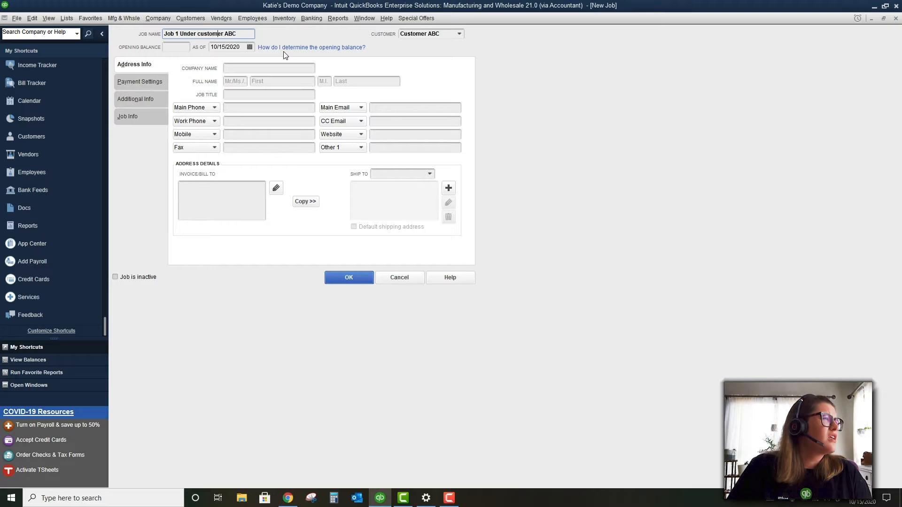
key("BackSpace")
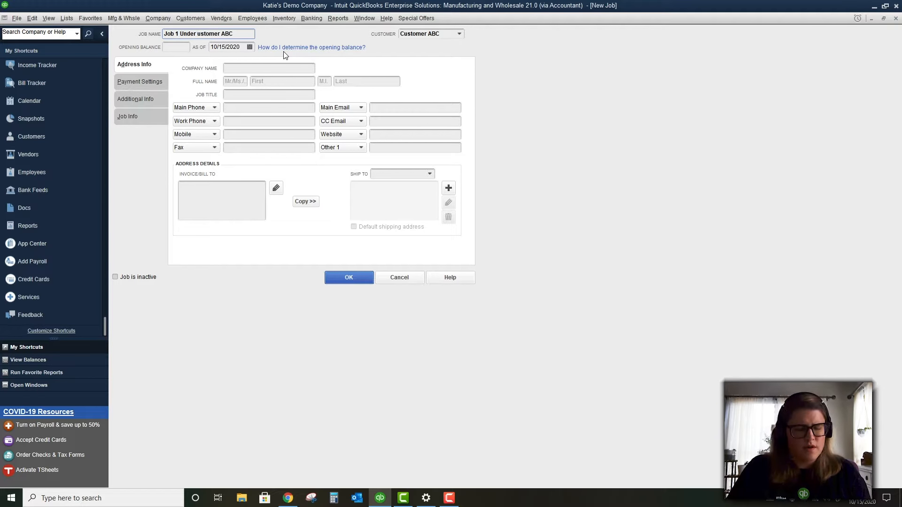
type("C")
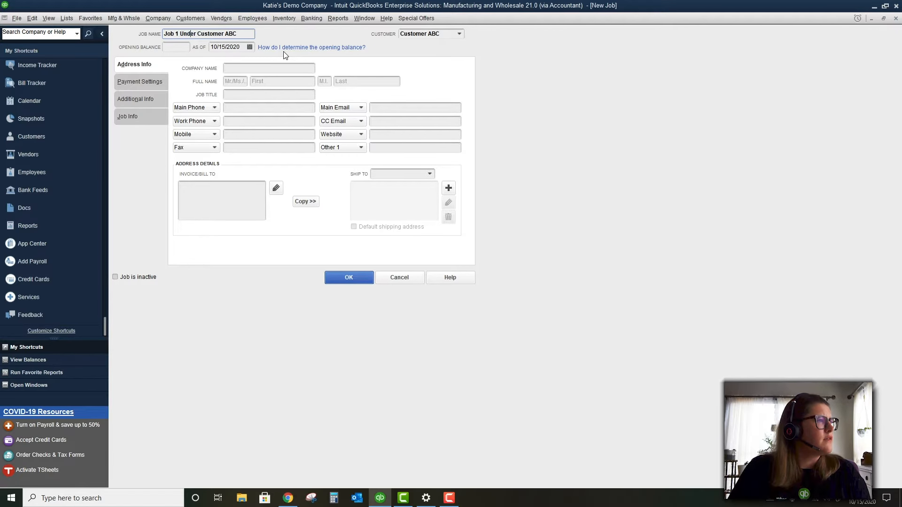
key("Left")
key("Left")
key("Left")
key("Left")
key("Left")
key("Left")
key("BackSpace")
type("u")
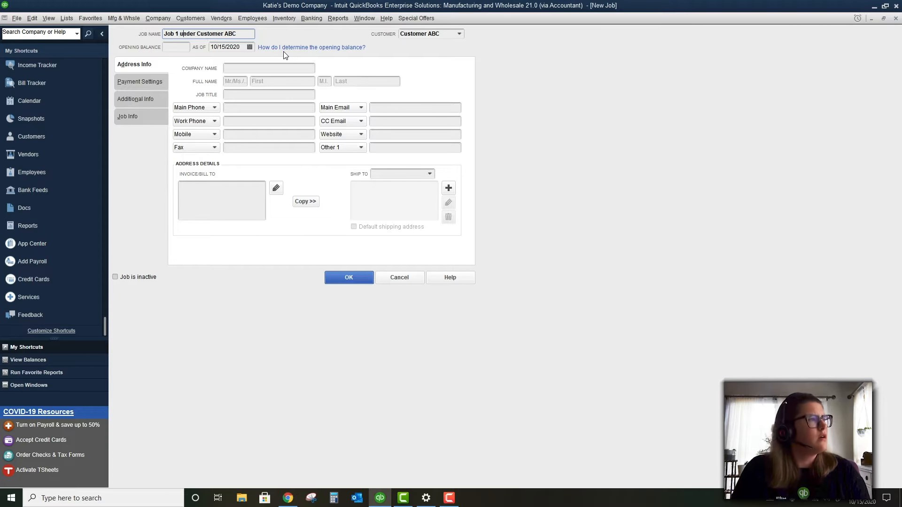
key("BackSpace")
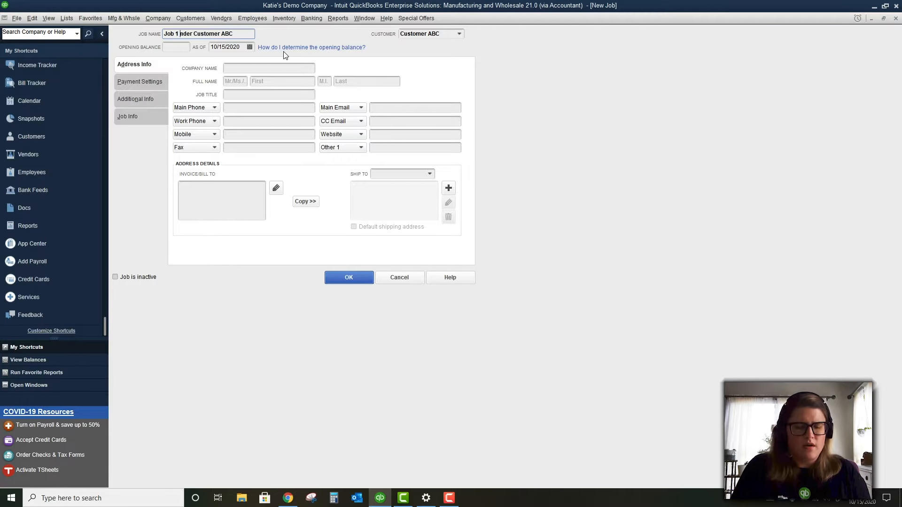
type("U")
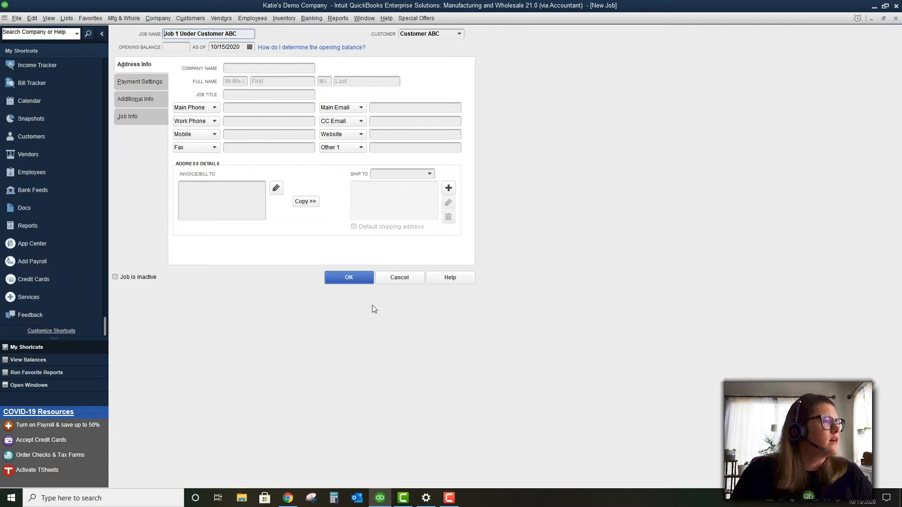
Review the new job's tabs, save it, and select Customer ABC in the list
left_click(138, 82)
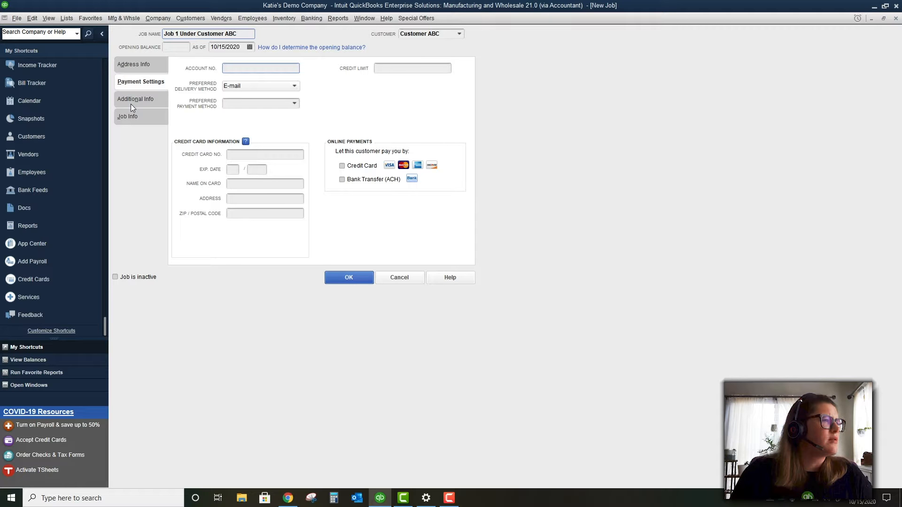
left_click(130, 103)
left_click(136, 120)
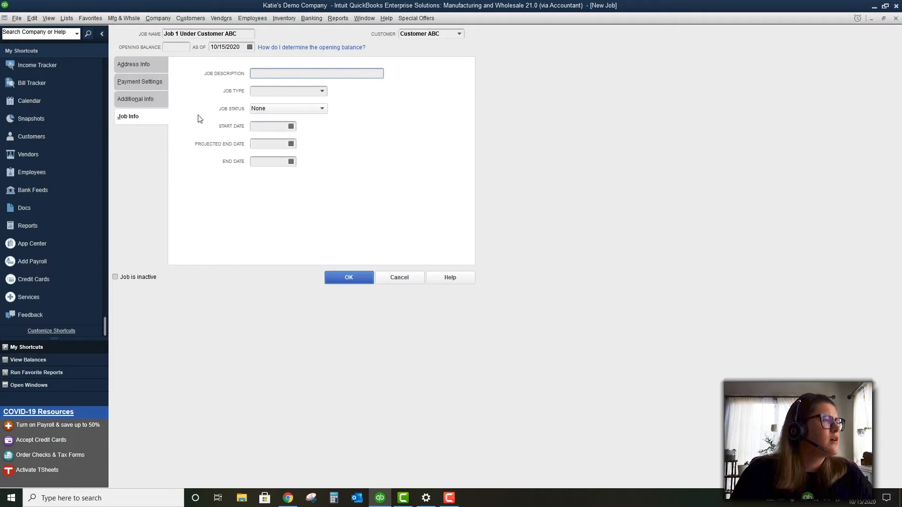
left_click(139, 65)
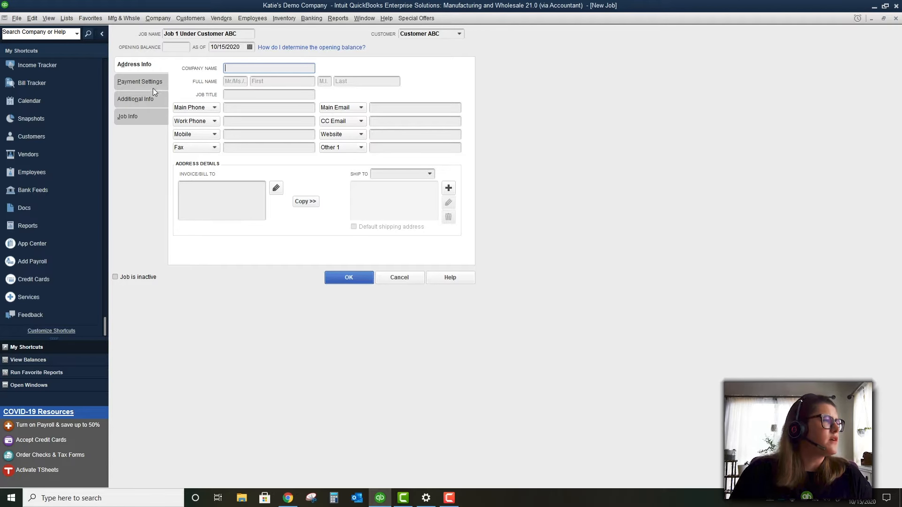
left_click(149, 81)
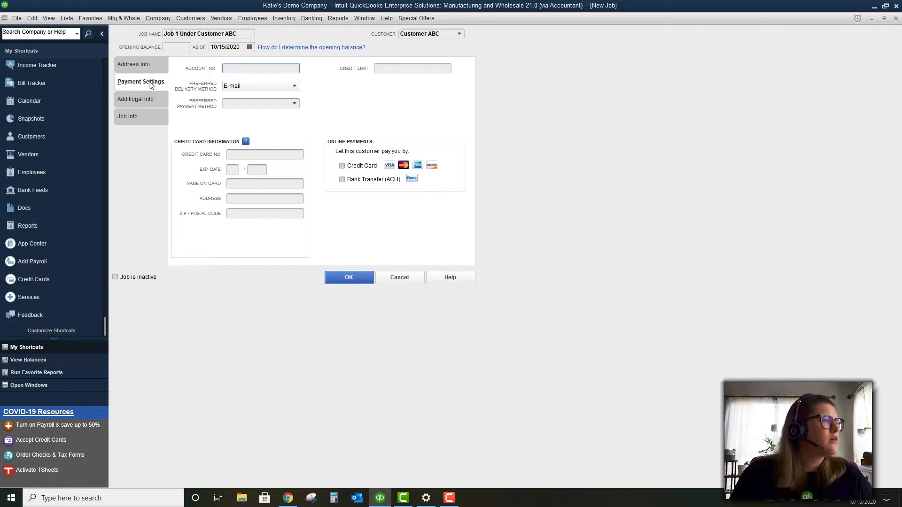
left_click(145, 101)
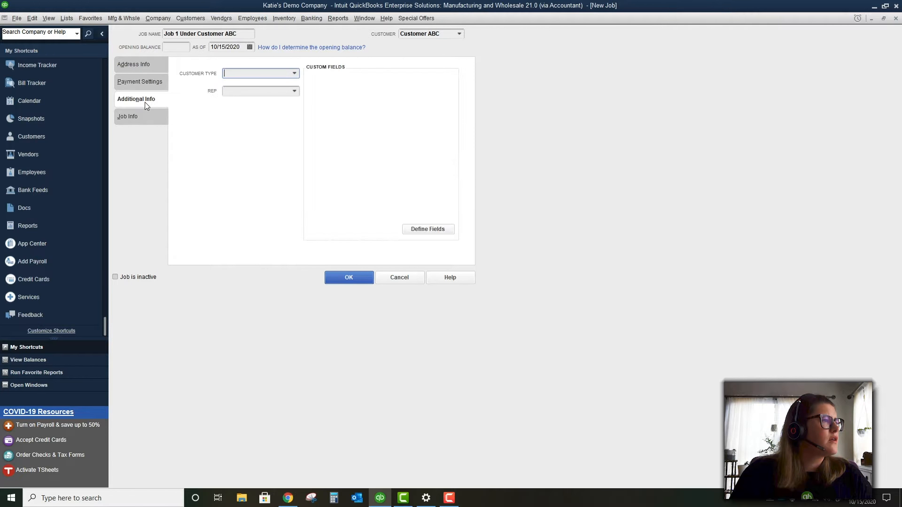
left_click(148, 117)
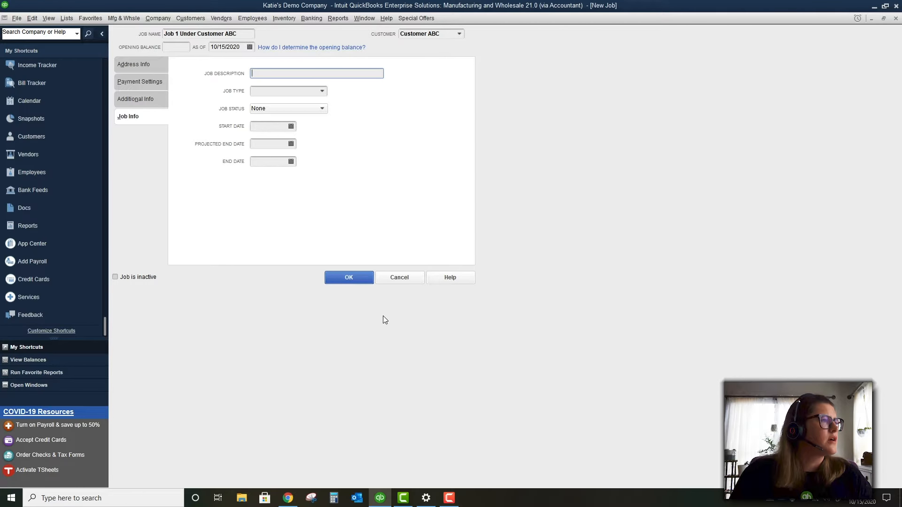
left_click(345, 277)
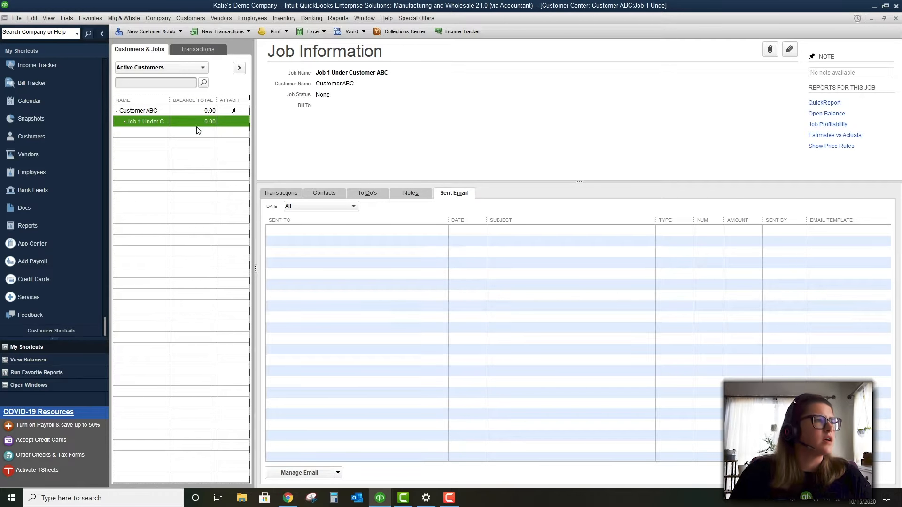
left_click(196, 113)
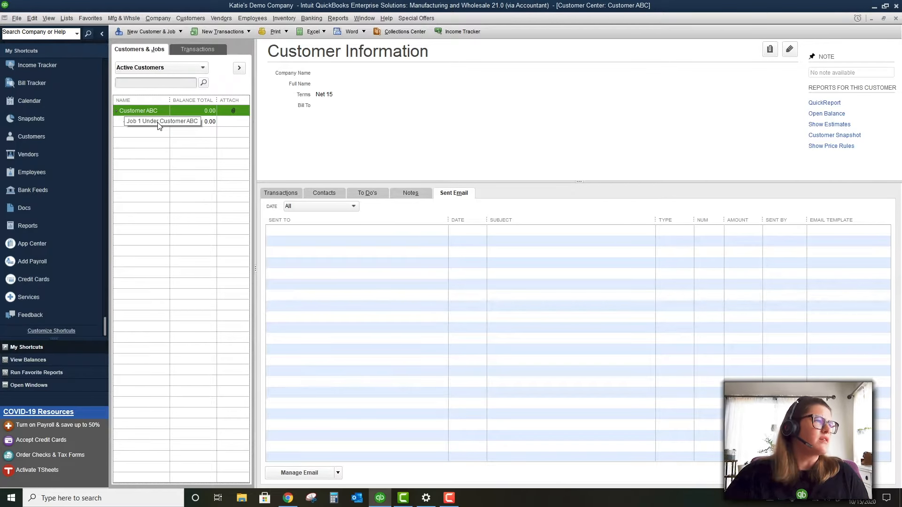
left_click(149, 31)
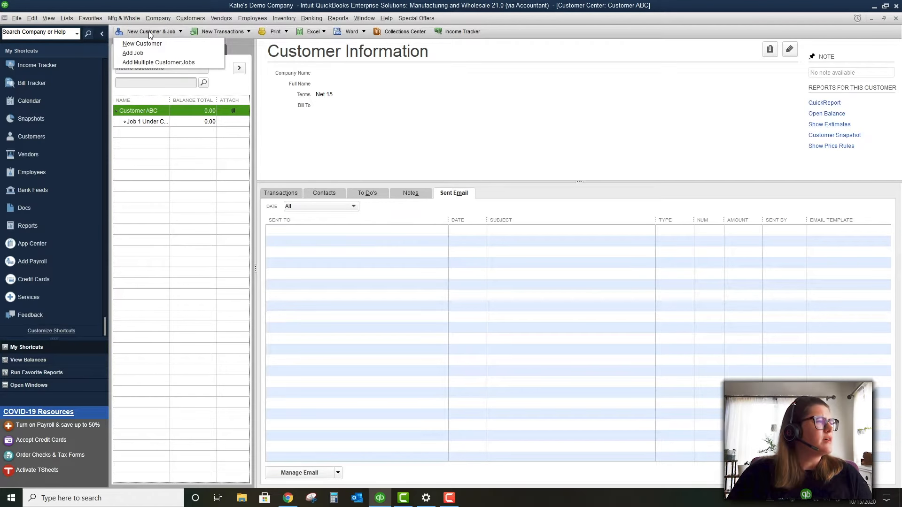
left_click(157, 62)
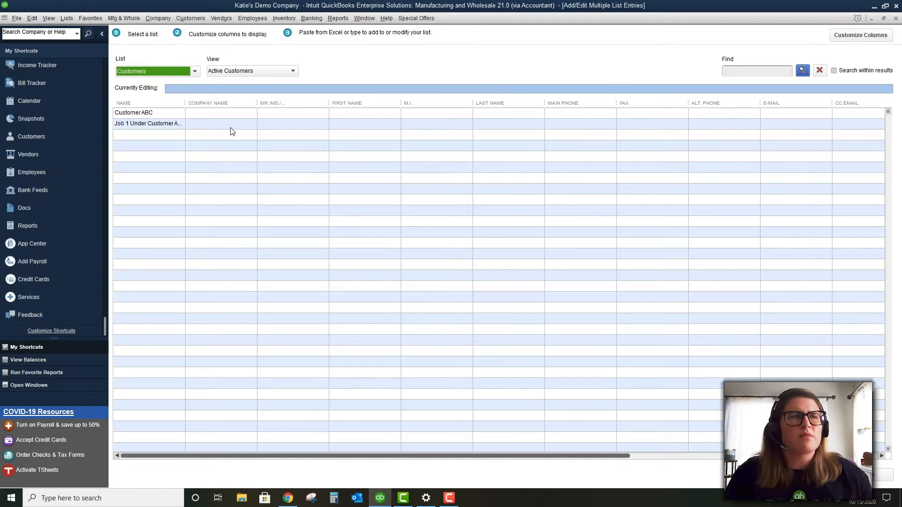
left_click(895, 18)
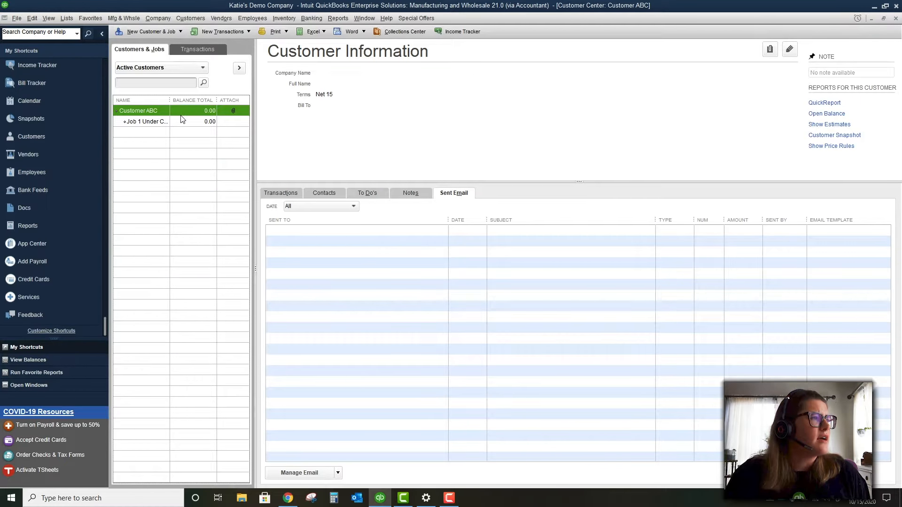
left_click(182, 122)
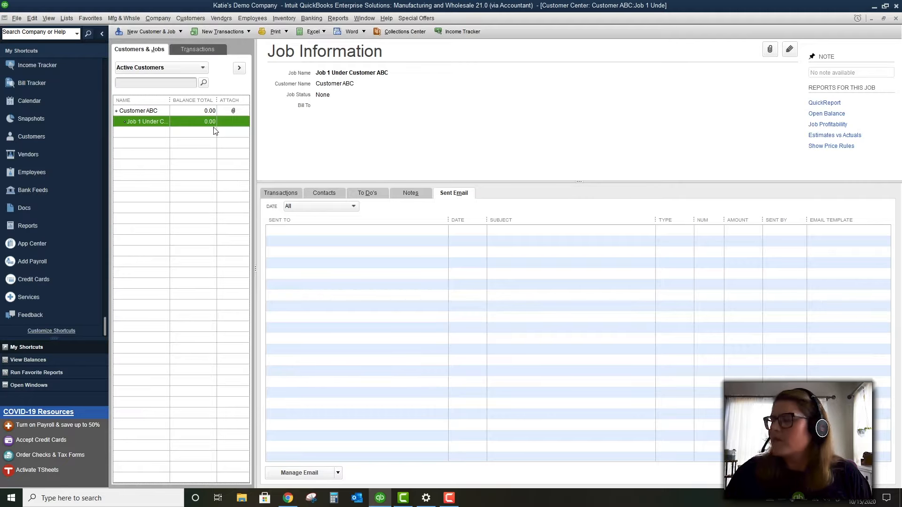
left_click(207, 19)
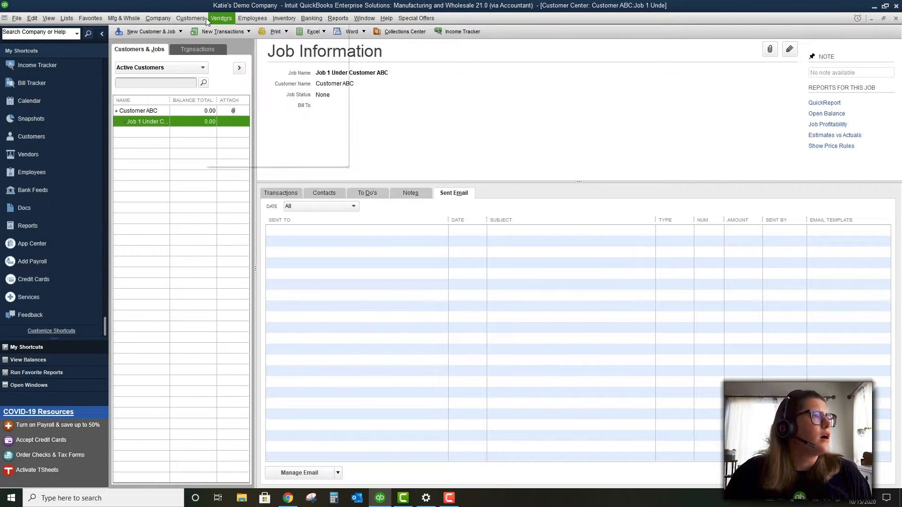
mouse_move(202, 19)
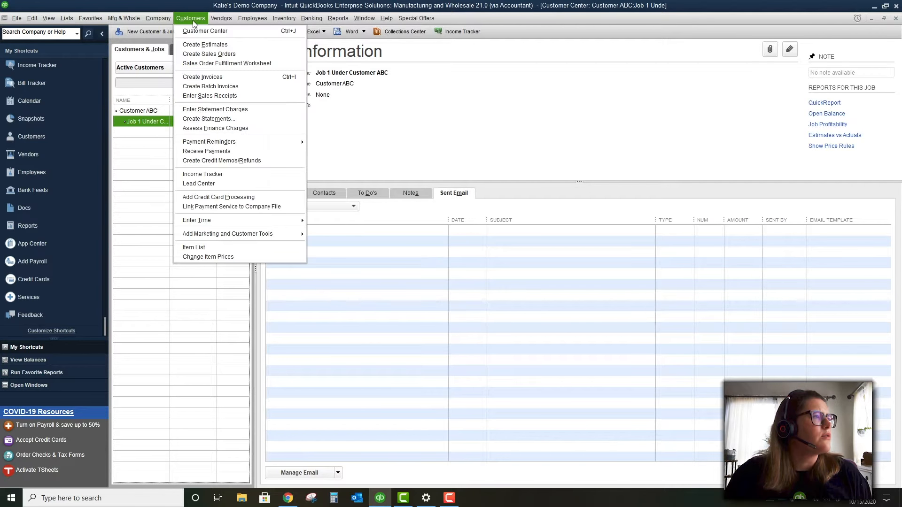
Set the estimate's Customer:Job to Customer ABC:Job 1 and choose Add New for the first item
left_click(205, 45)
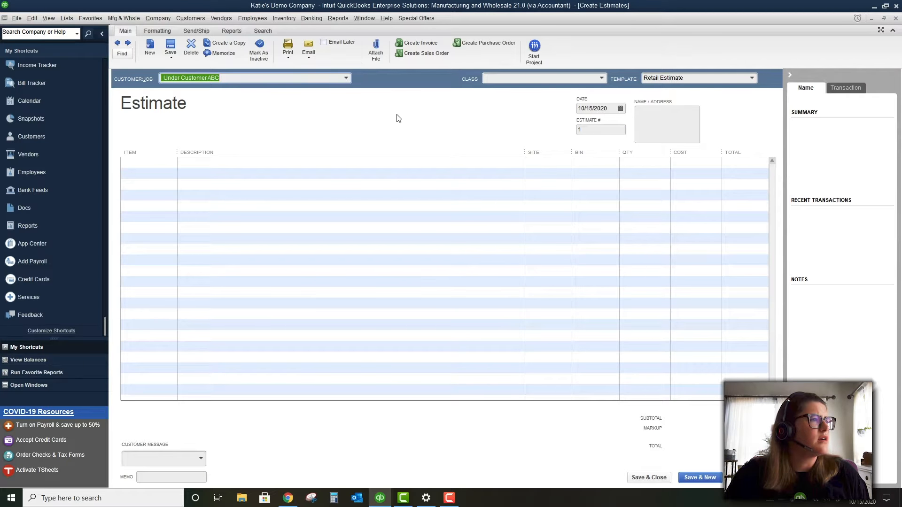
left_click(172, 164)
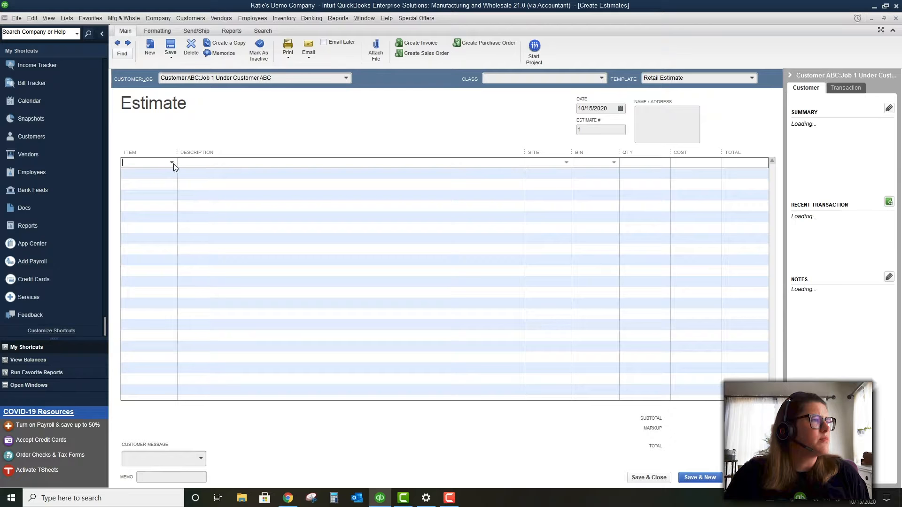
left_click(172, 163)
left_click(175, 176)
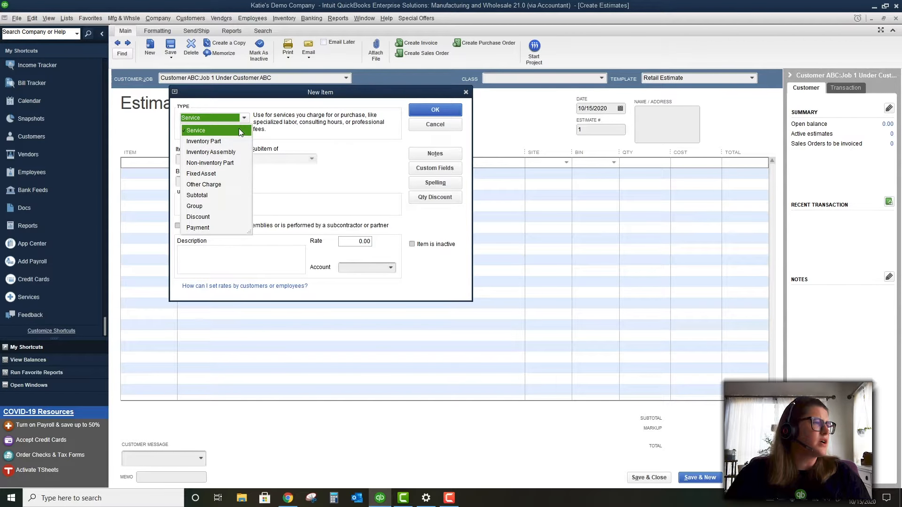
Define the new item as a Service type named 'Service Item', leaving rate at 0.00
left_click(238, 129)
left_click(209, 160)
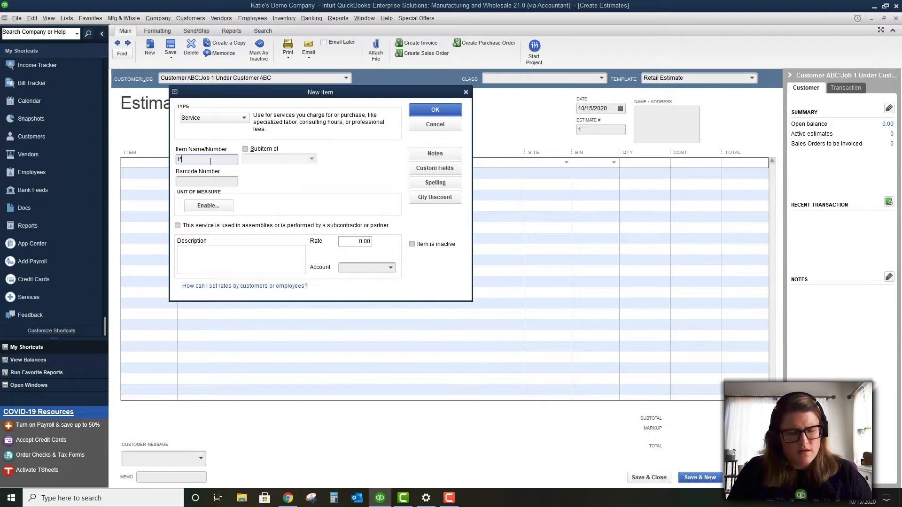
type("Service")
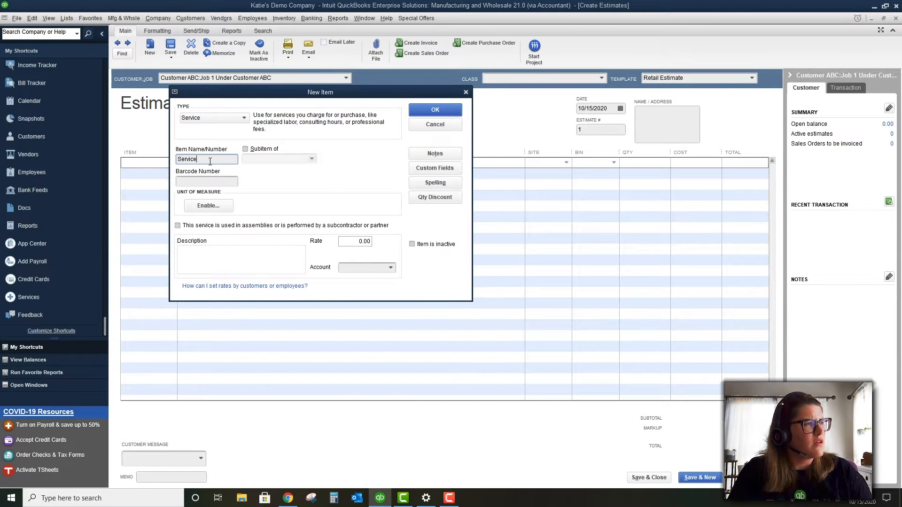
type(" Item")
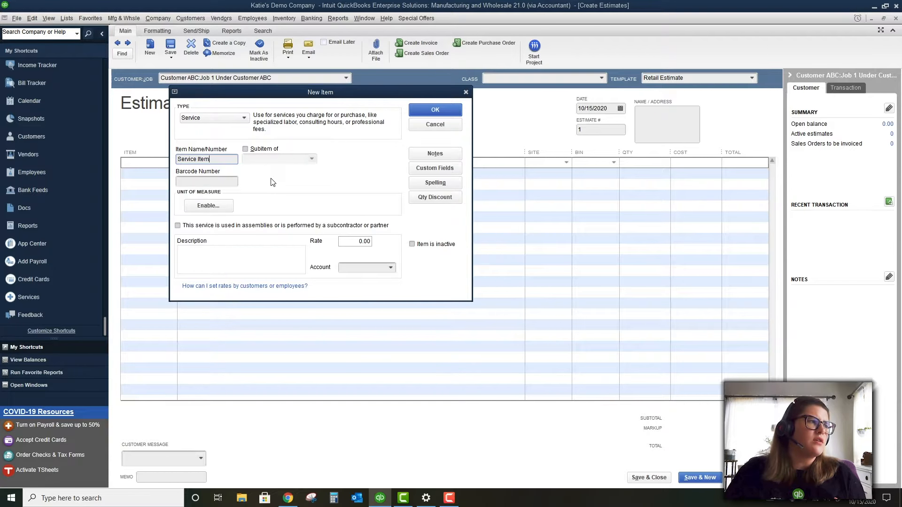
left_click(222, 178)
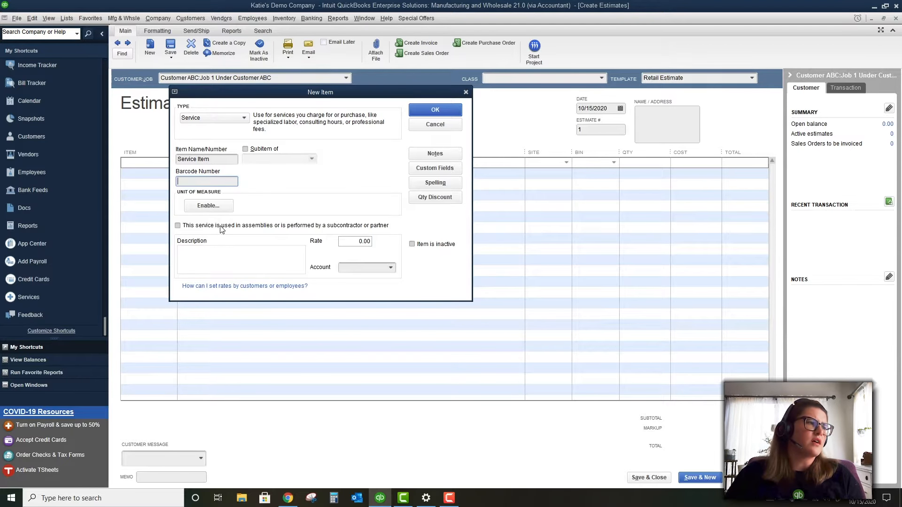
left_click(239, 249)
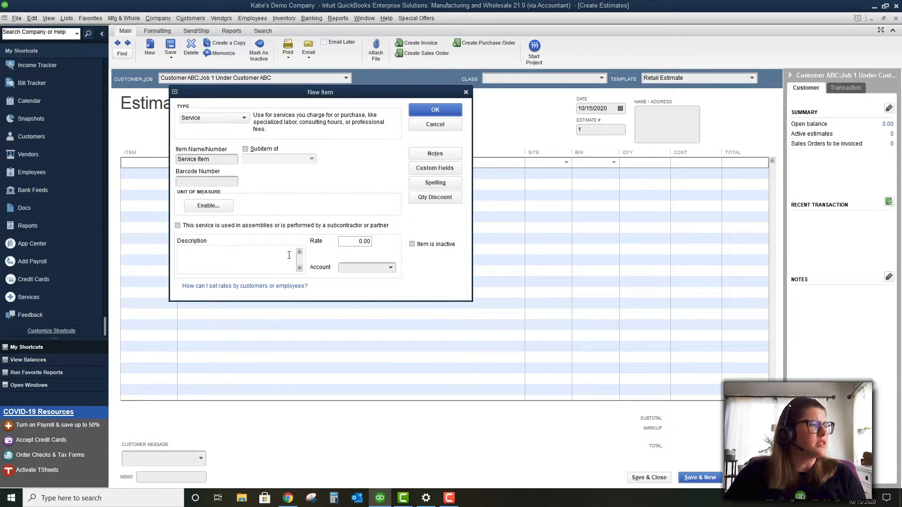
Post Service Item to the Sales account and add a date stamp to its notes
left_click(391, 268)
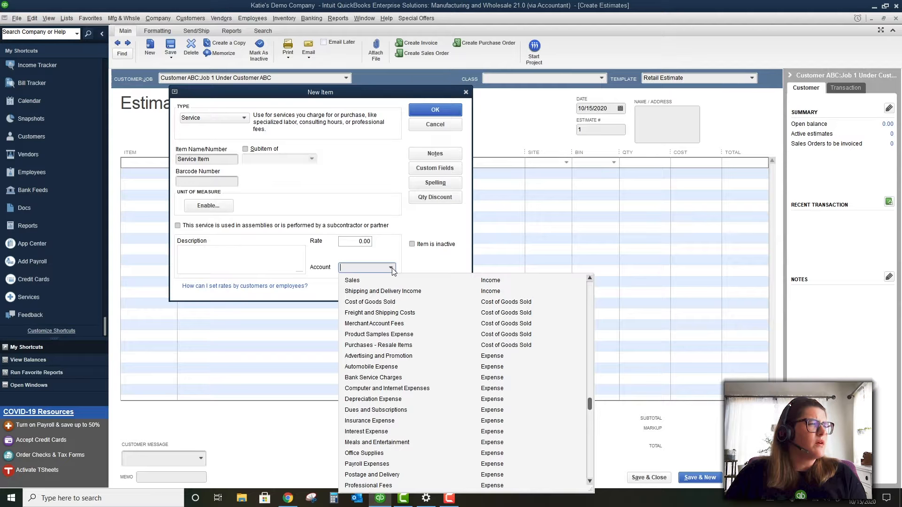
left_click(396, 282)
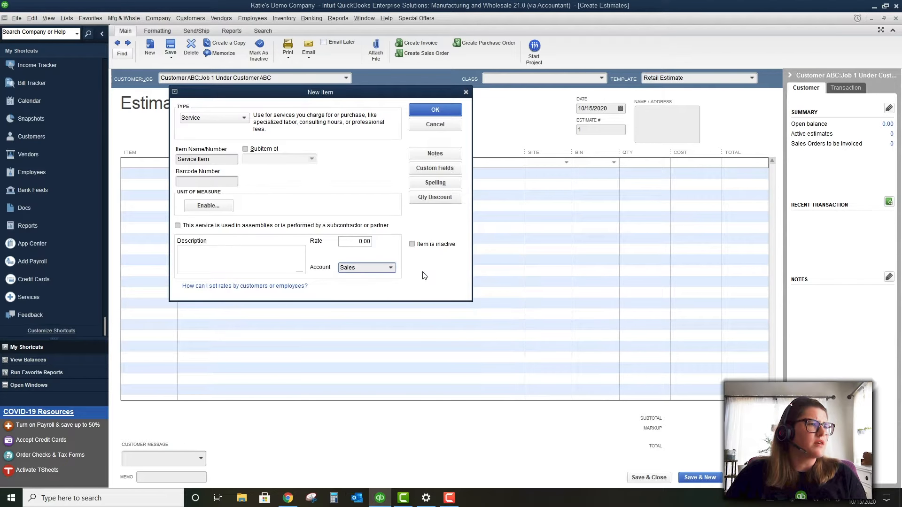
left_click(435, 153)
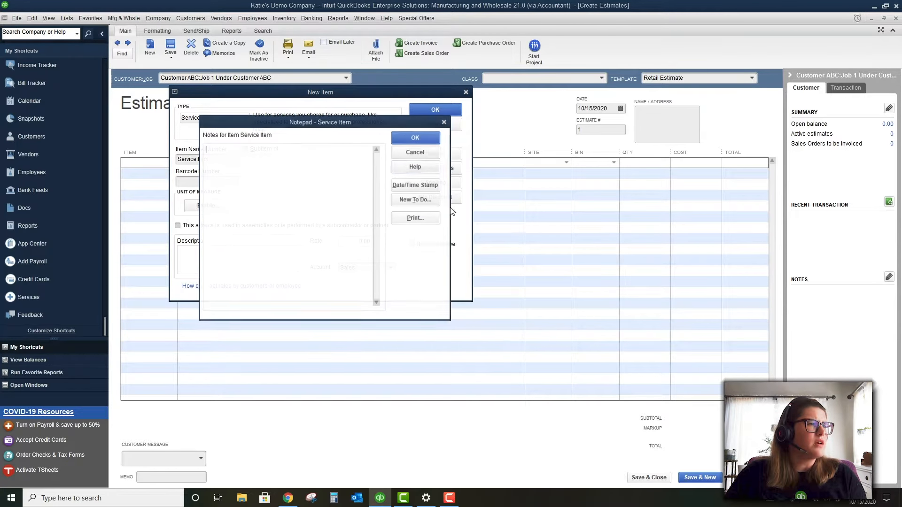
left_click(415, 185)
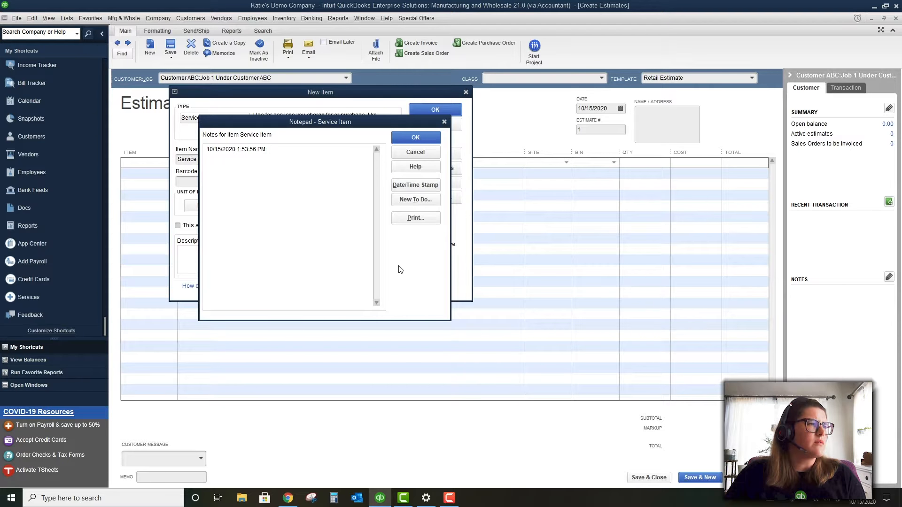
left_click(405, 152)
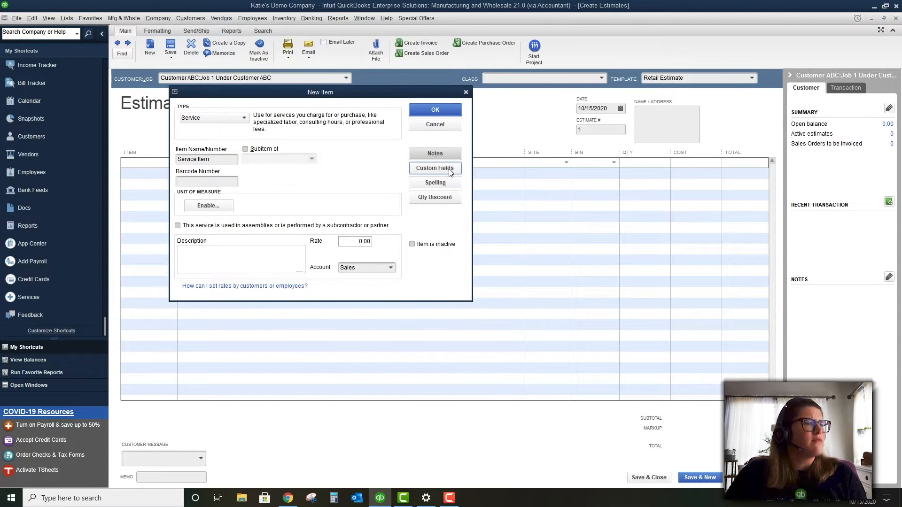
Discard the quantity discount settings and save Service Item onto the estimate's first line
left_click(432, 200)
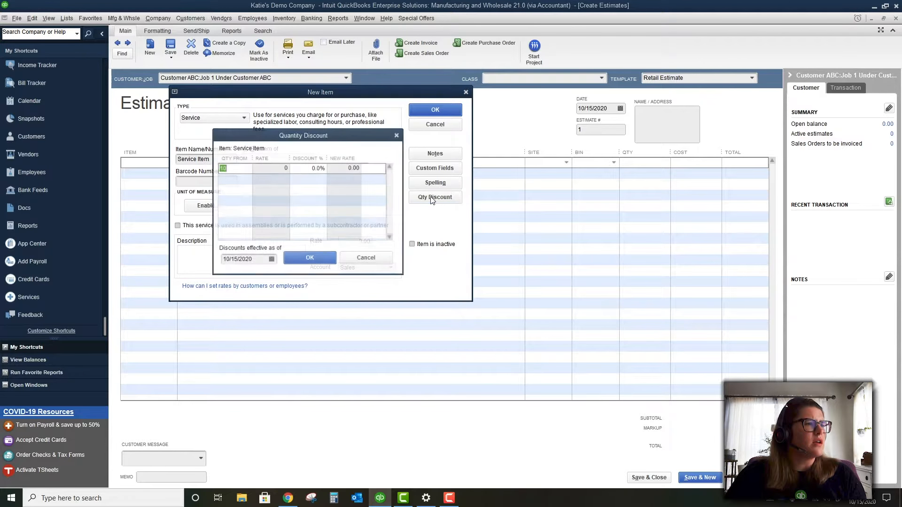
left_click(228, 177)
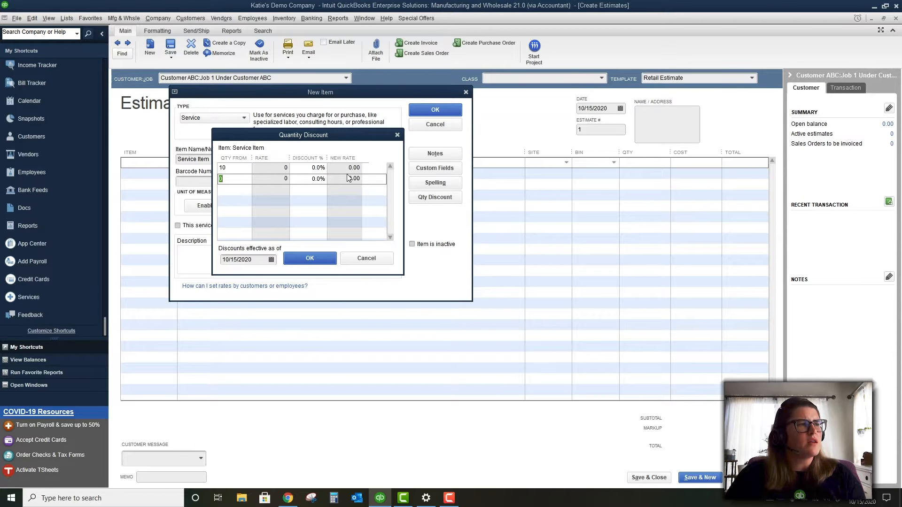
left_click(348, 258)
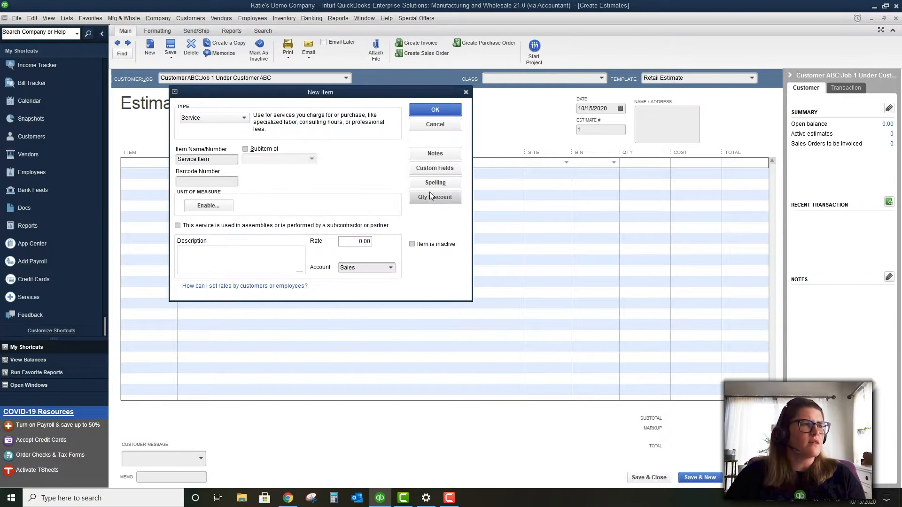
left_click(435, 107)
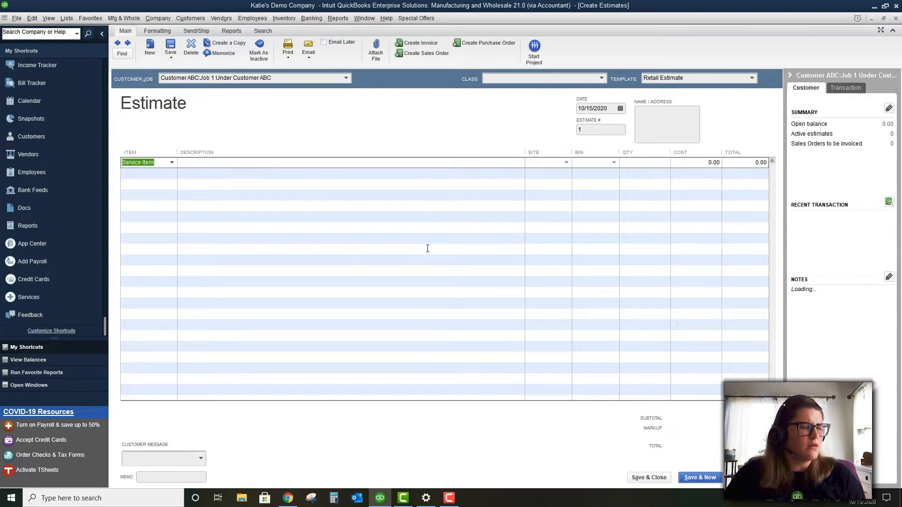
Fill the estimate line with description 'Default Service Item', quantity 1 and cost 100.00
key("Tab")
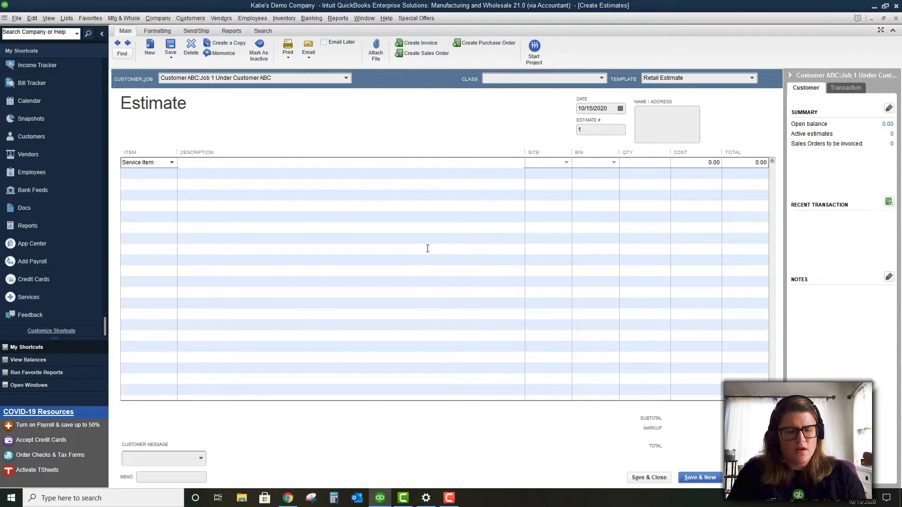
type("Default S")
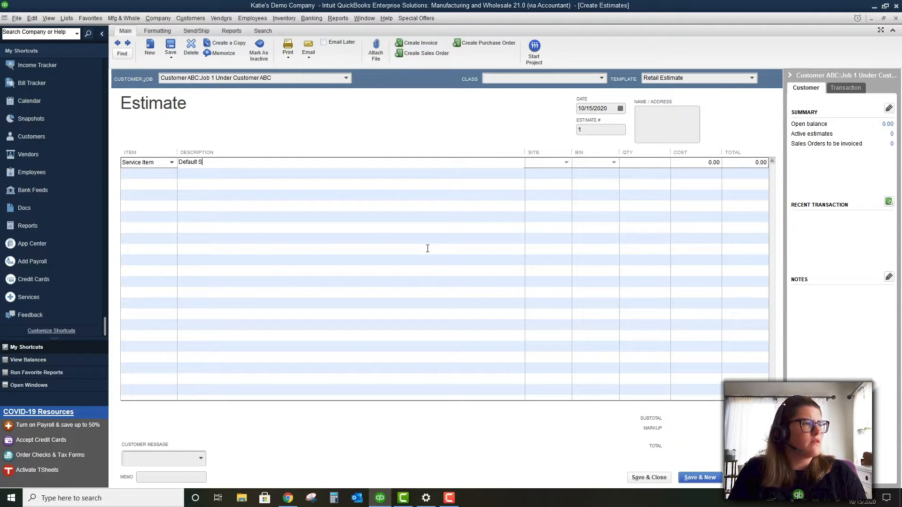
type("ervice Item")
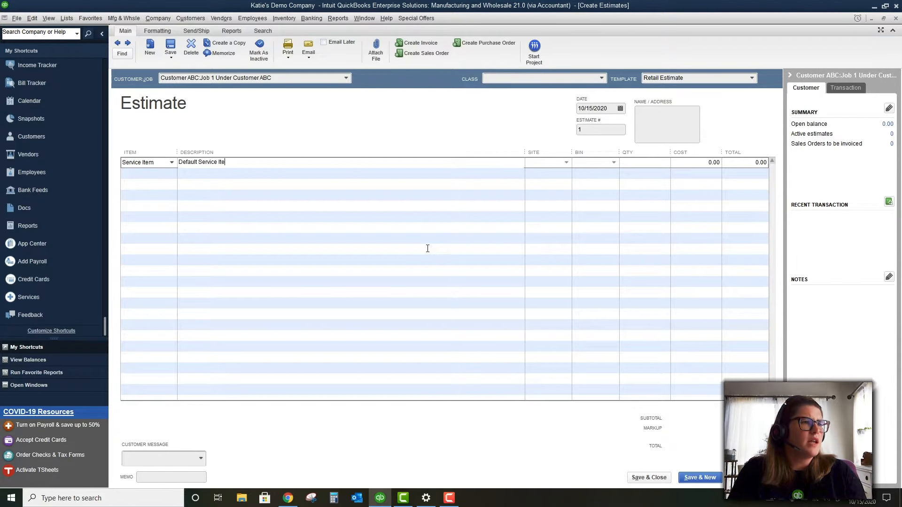
key("Tab")
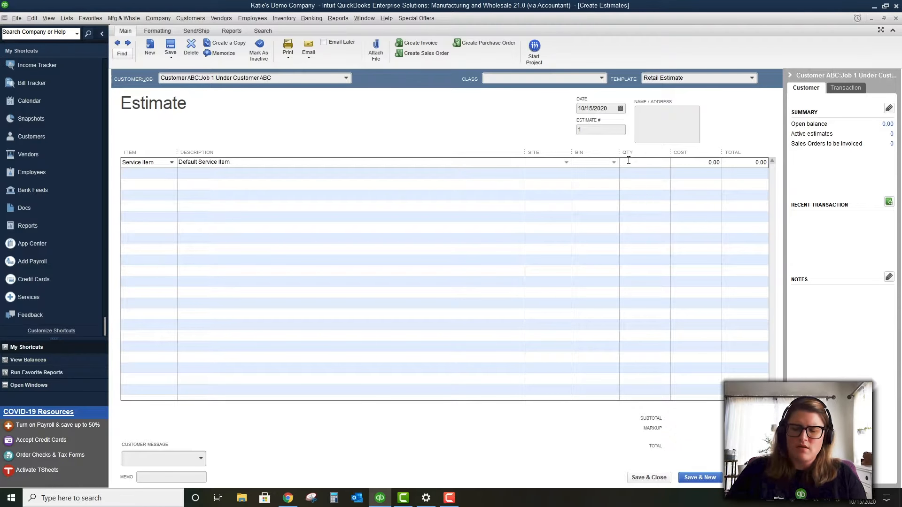
key("Tab")
type("100")
key("Tab")
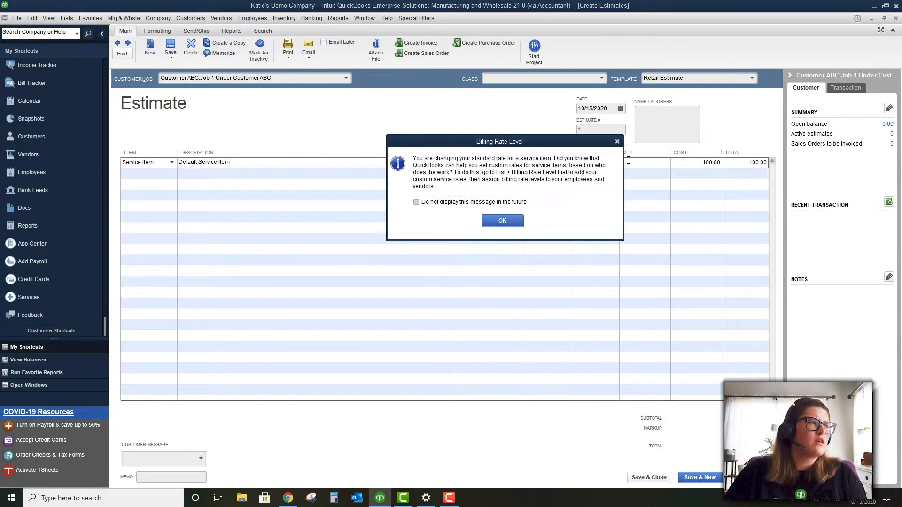
Dismiss the billing rate level notice and save and close the estimate
left_click(508, 223)
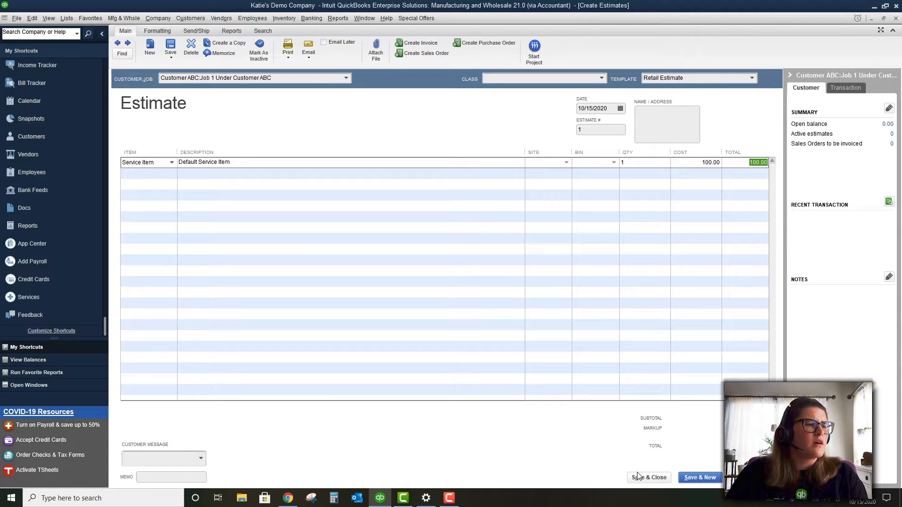
left_click(651, 478)
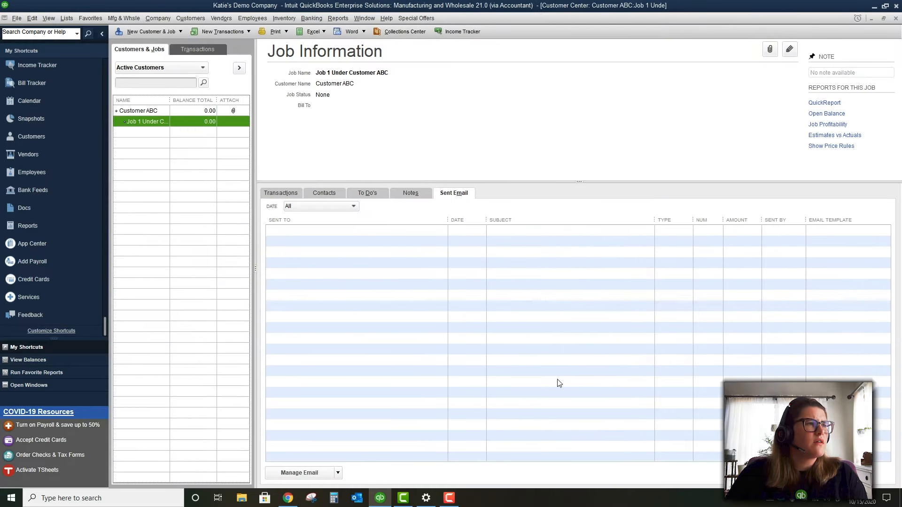
left_click(193, 18)
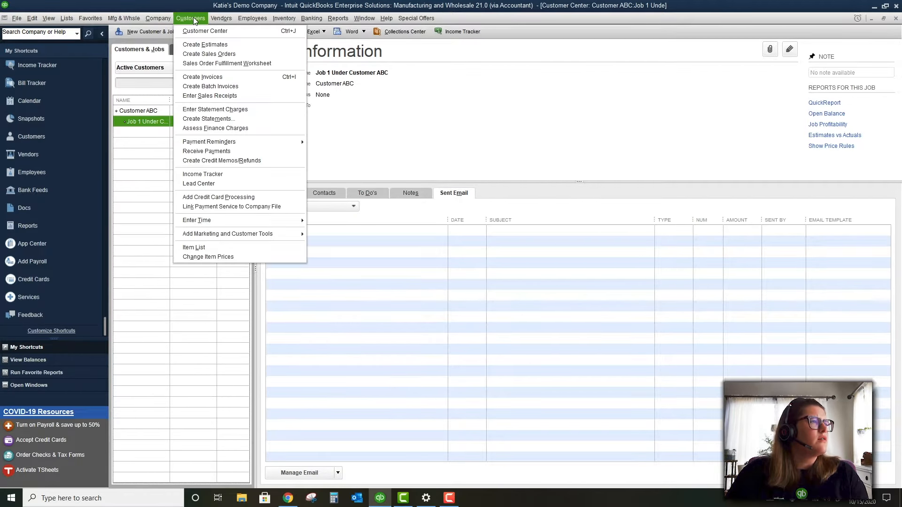
Start a sales order for Customer ABC:Job 1, then reopen the job's recent estimate #1
left_click(207, 53)
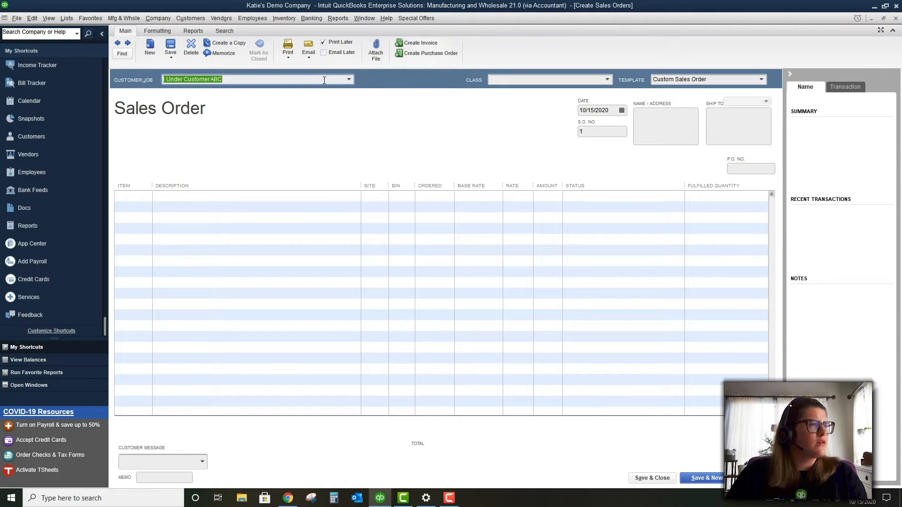
key("Tab")
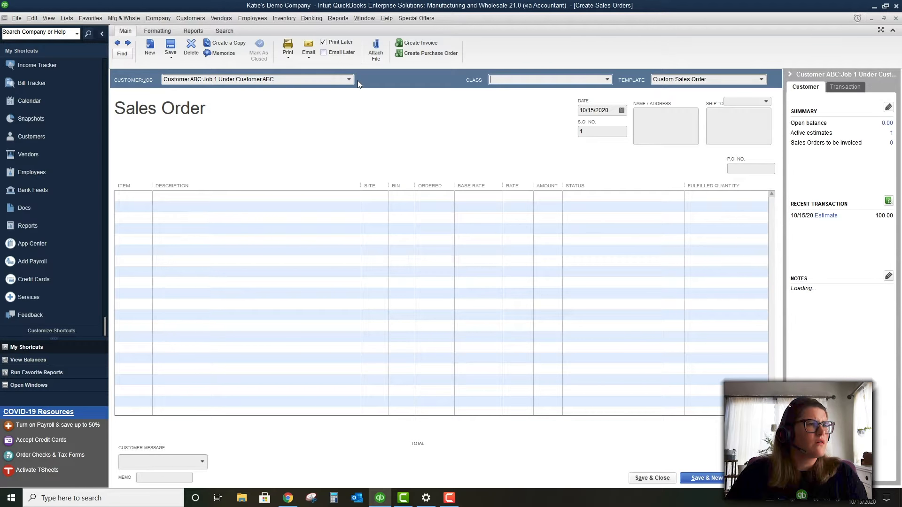
left_click(825, 216)
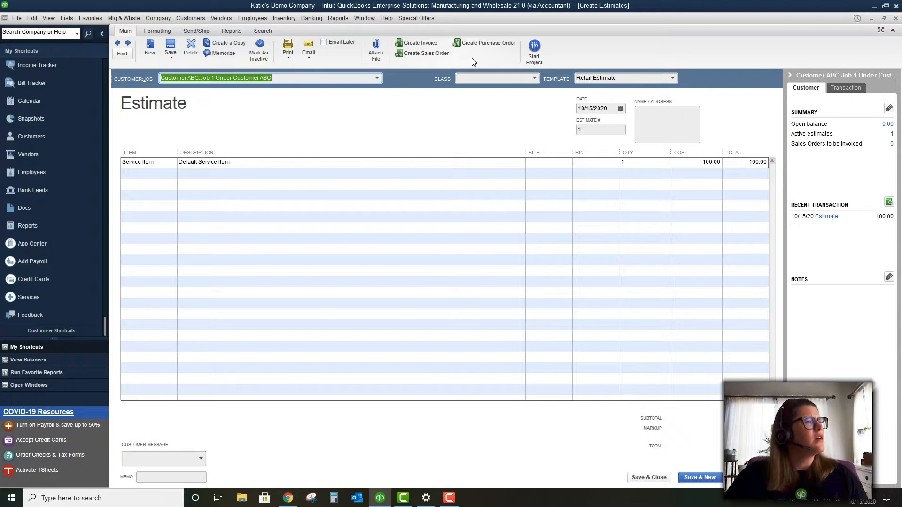
Check the estimate's Formatting tools and line options without changing anything
left_click(156, 31)
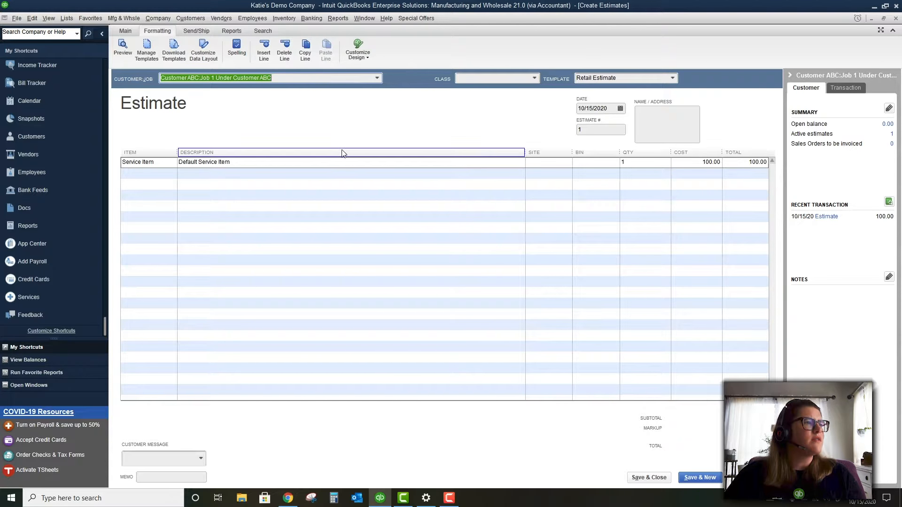
right_click(342, 150)
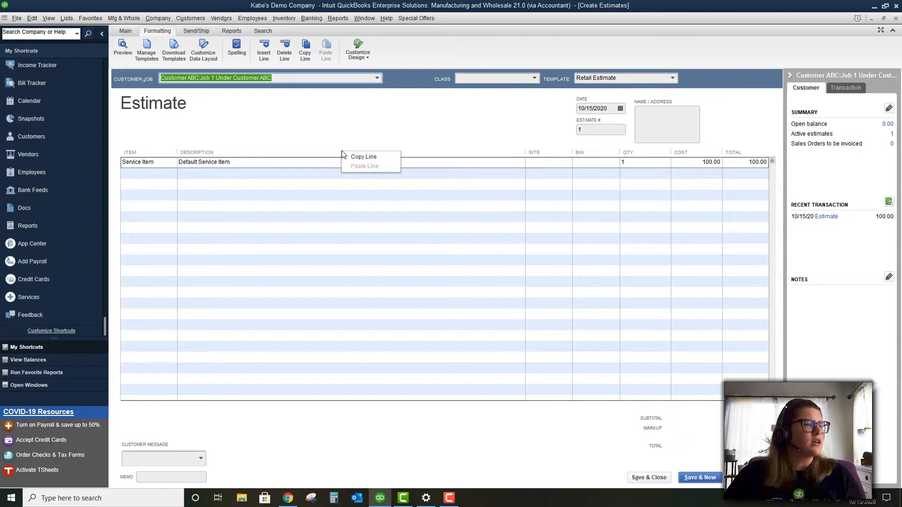
right_click(533, 152)
left_click(369, 114)
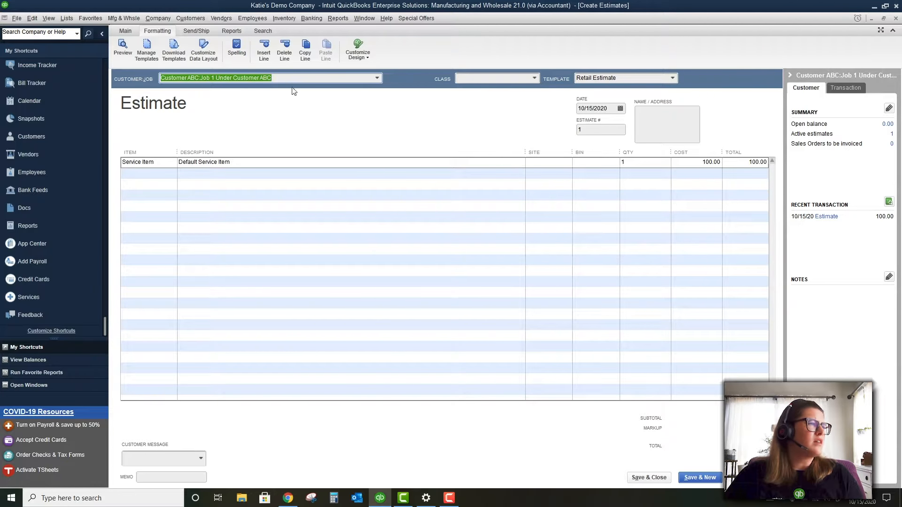
Look through the Send/Ship, Reports and Search tabs, then copy estimate #1 into a sales order
left_click(200, 31)
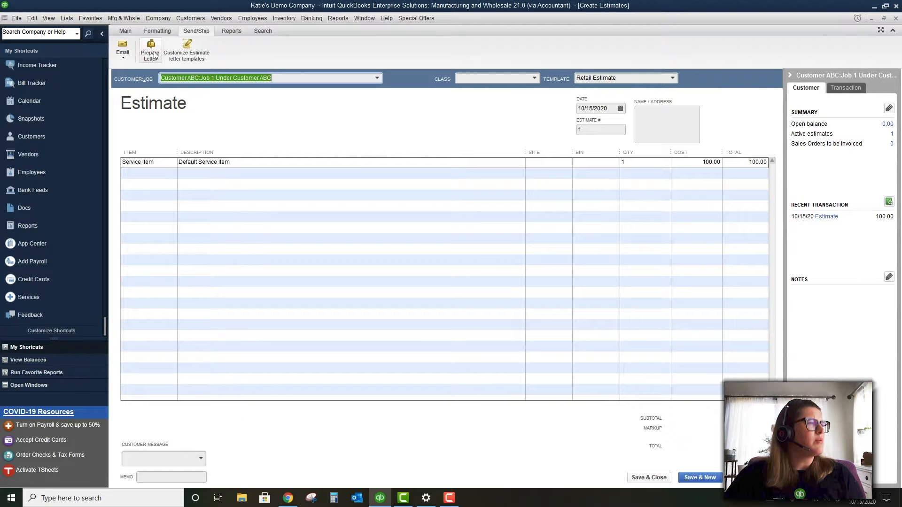
left_click(232, 31)
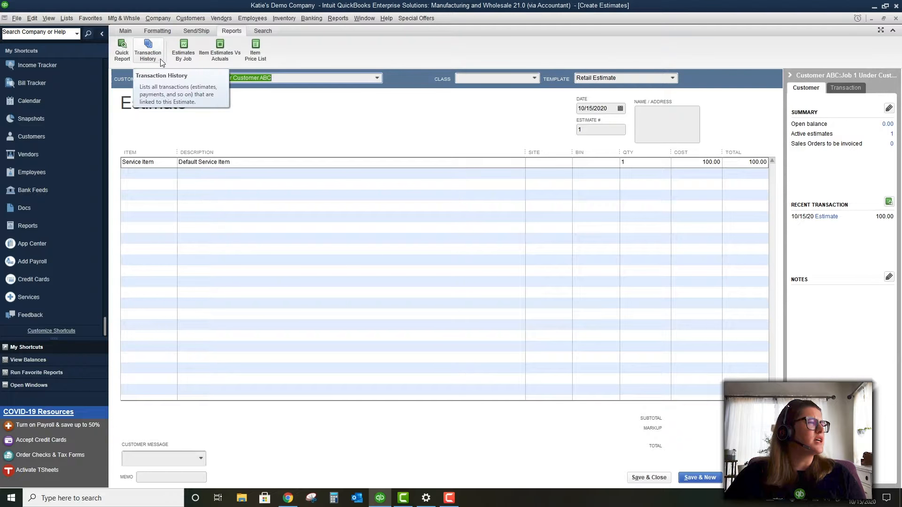
left_click(266, 31)
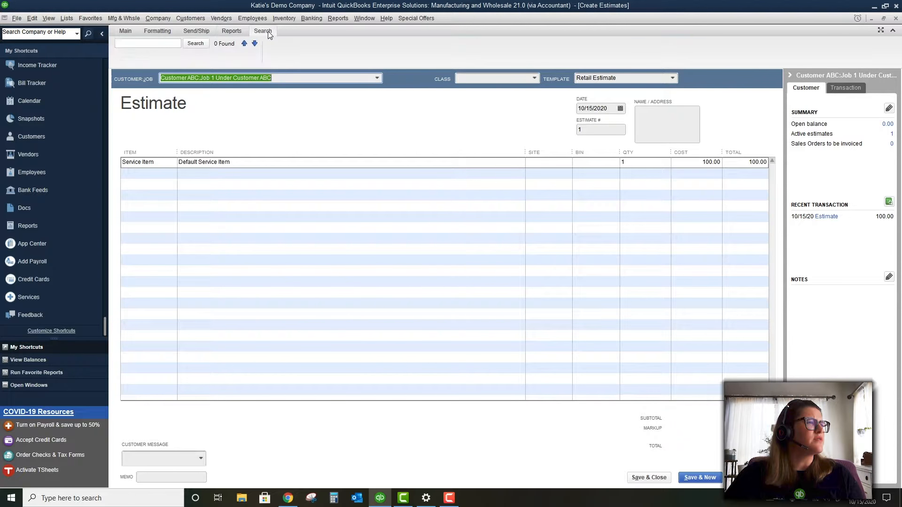
left_click(131, 34)
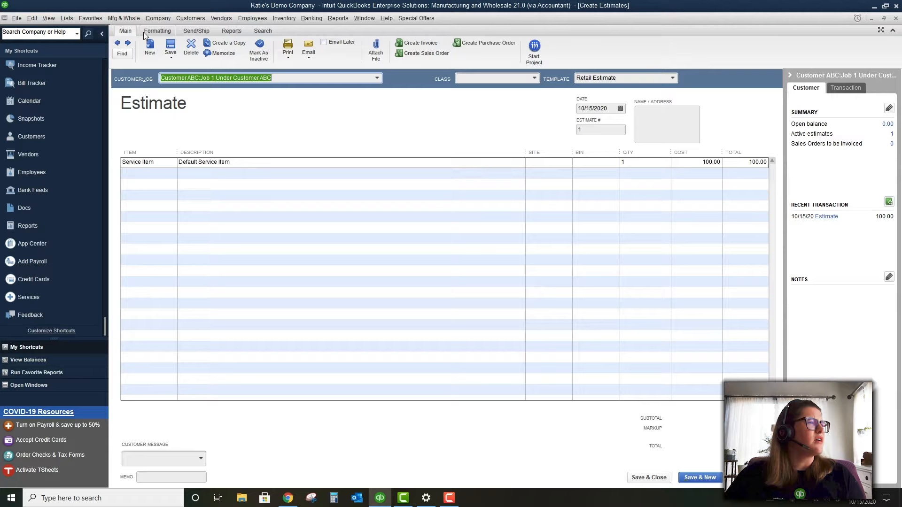
left_click(143, 31)
left_click(133, 33)
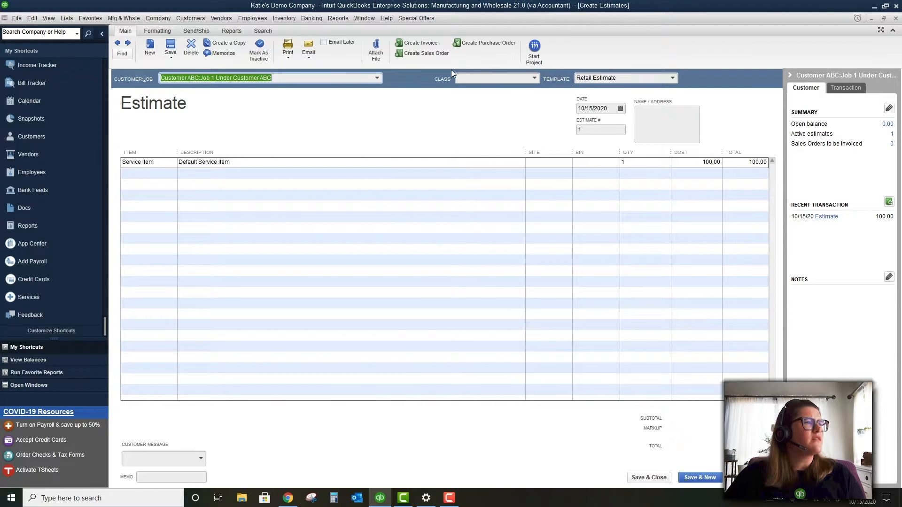
left_click(428, 54)
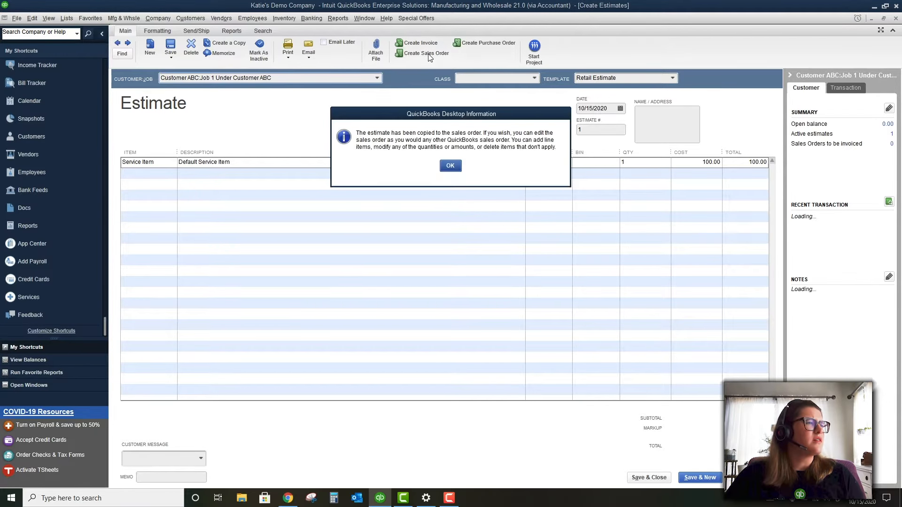
Accept the copy, discard the other sales order's changes, and save sales order #1 to start #2
left_click(450, 166)
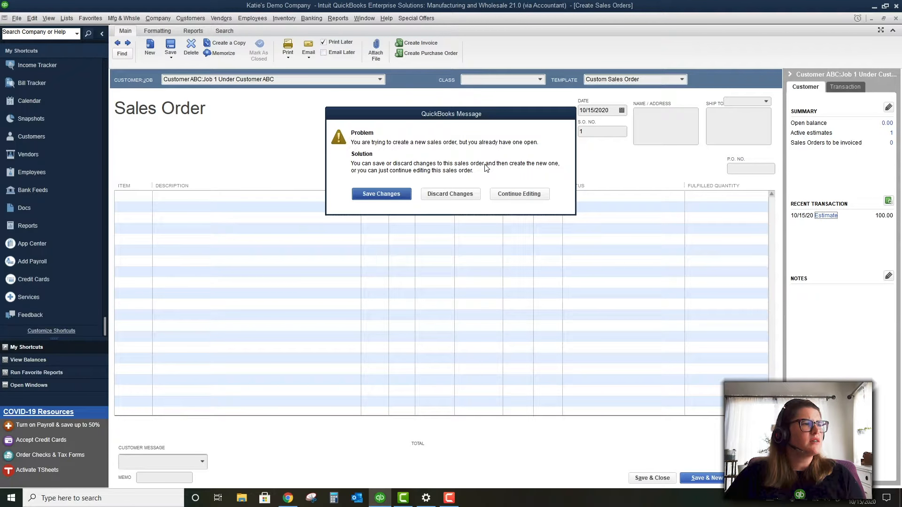
left_click(471, 194)
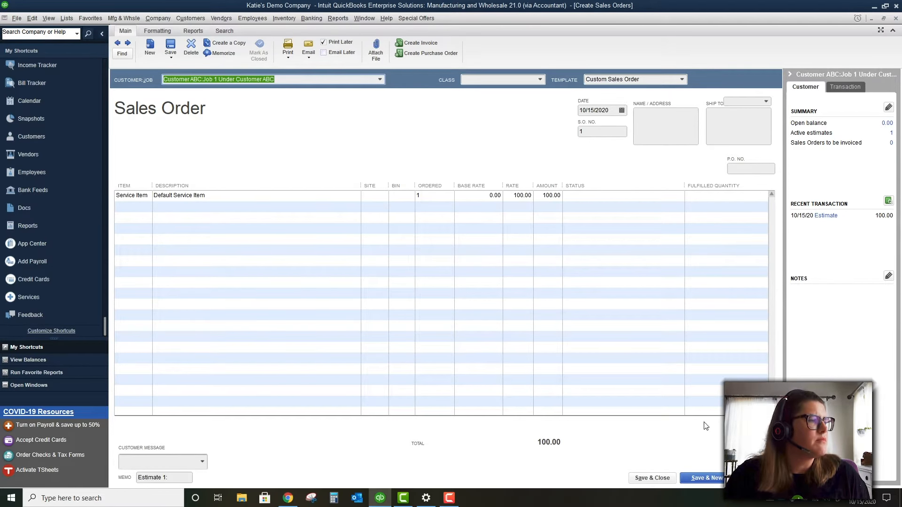
left_click(706, 478)
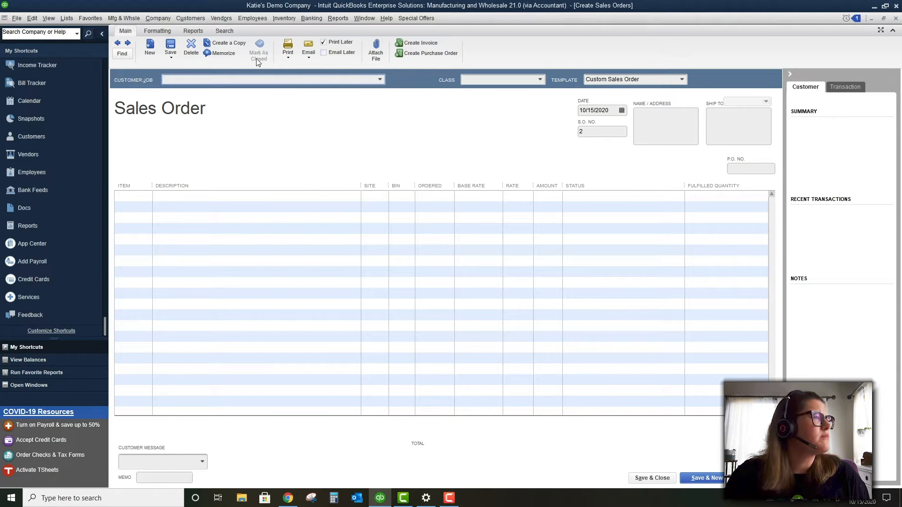
Open the Sales Order Fulfillment Worksheet and maximize it
left_click(204, 21)
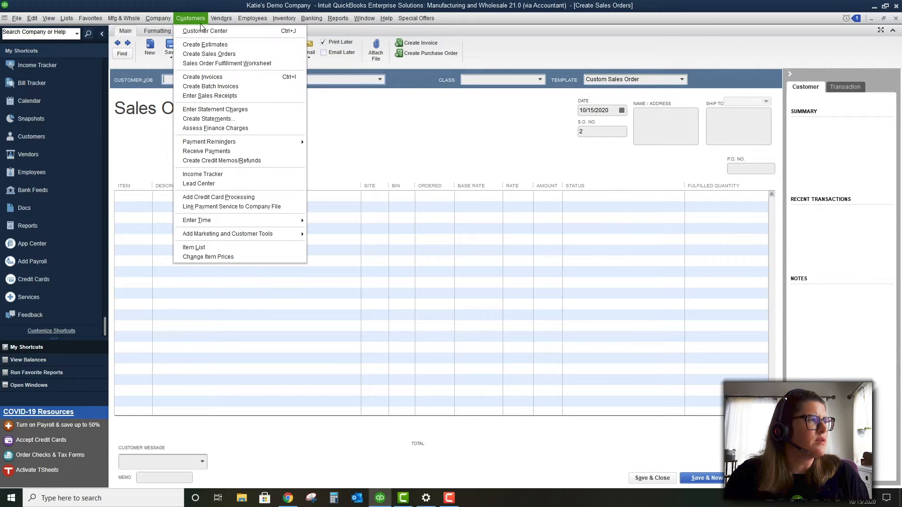
left_click(201, 62)
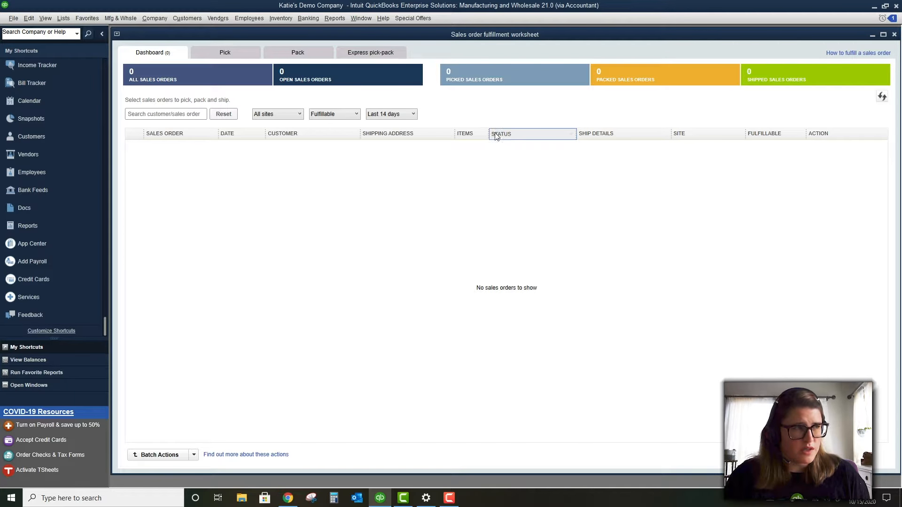
double_click(524, 36)
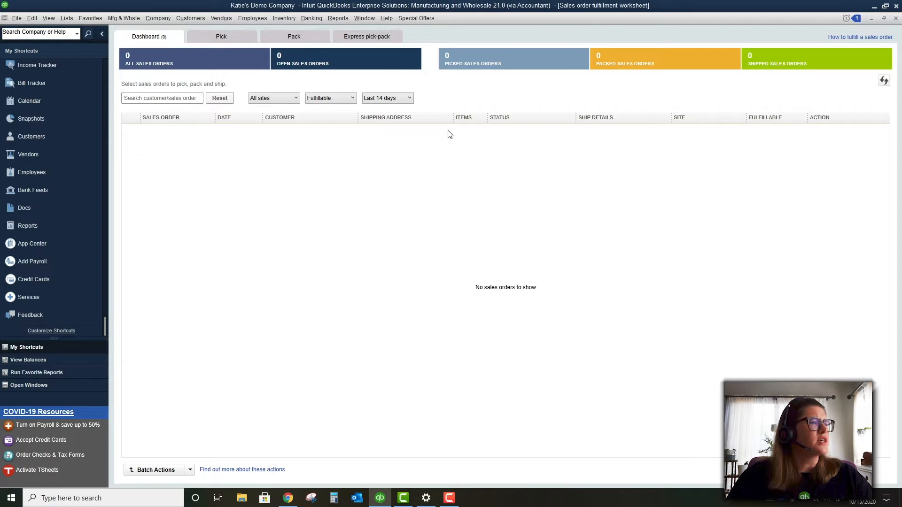
View the Pick, Pack and Express pick-pack lists, closing each Login prompt, then return to Dashboard
left_click(227, 37)
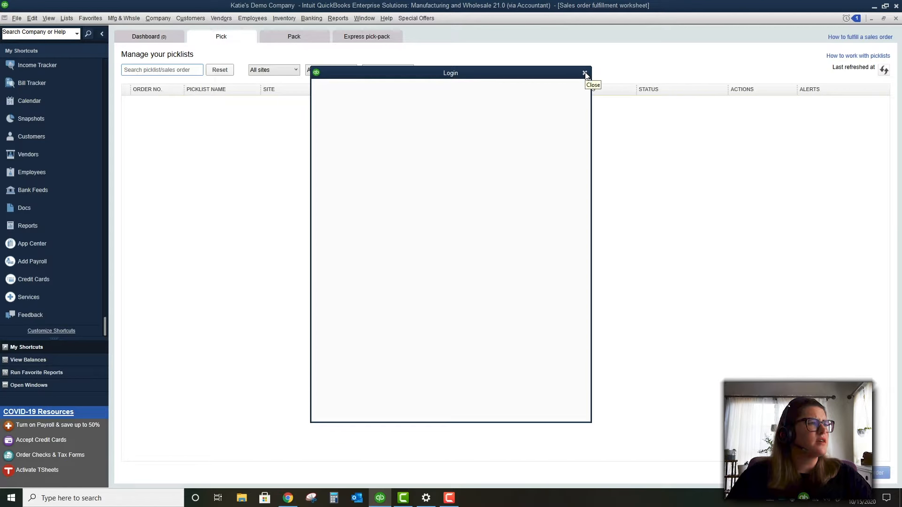
left_click(584, 73)
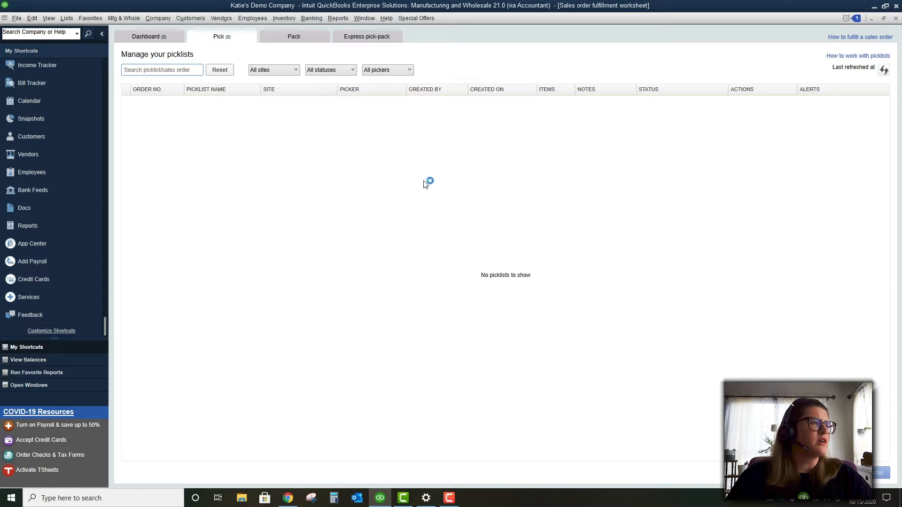
left_click(295, 36)
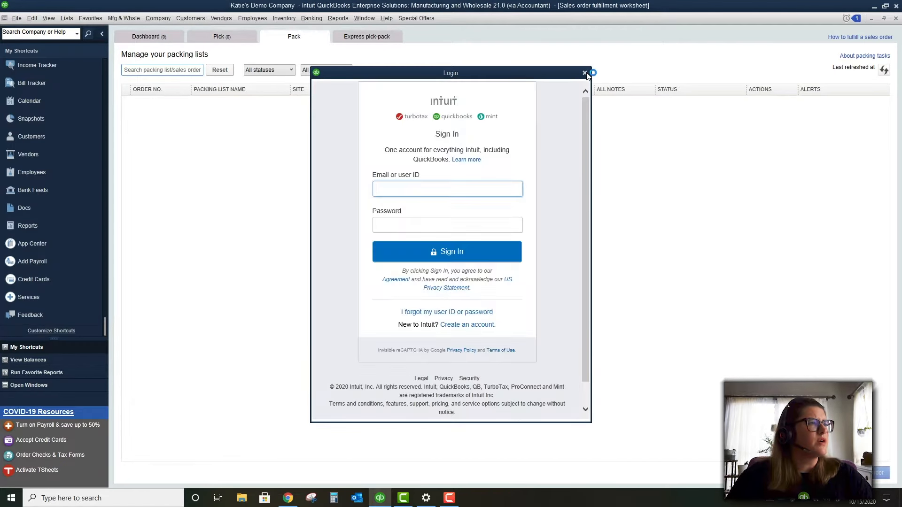
left_click(584, 73)
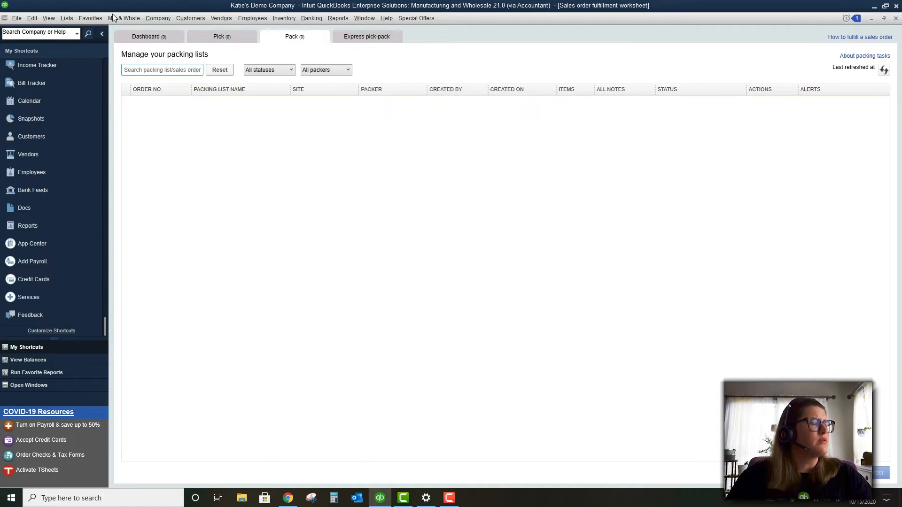
left_click(353, 37)
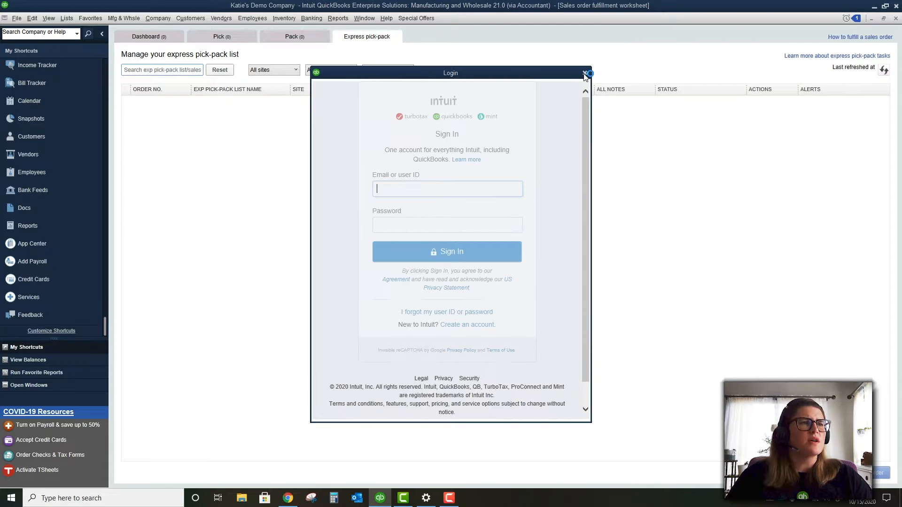
left_click(584, 73)
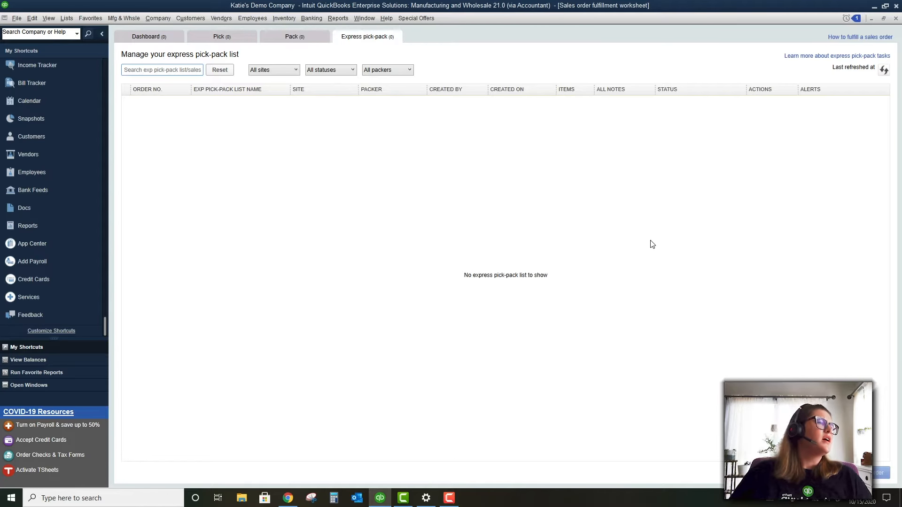
left_click(159, 42)
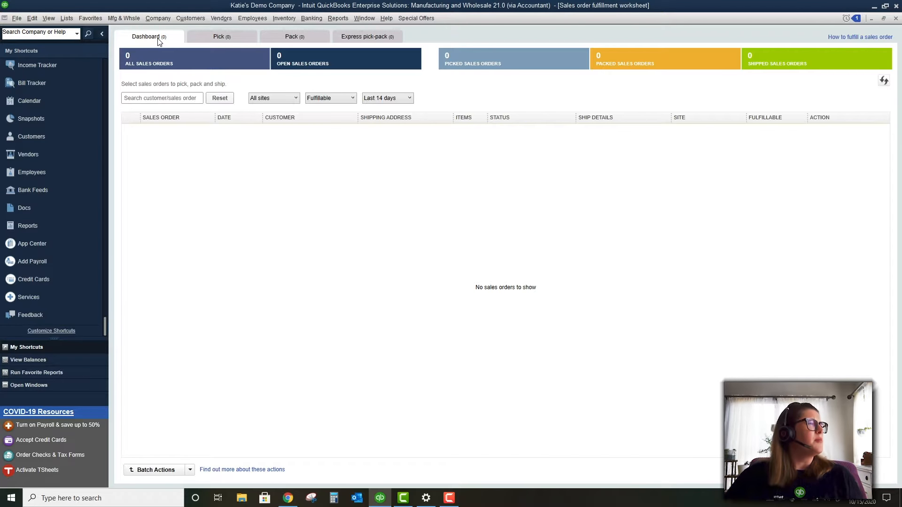
left_click(186, 19)
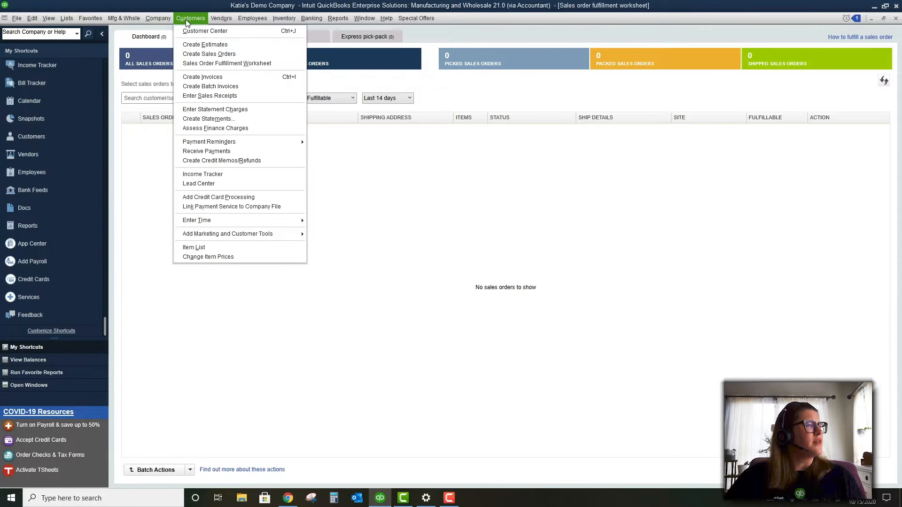
Go to sales order 1 for Job 1 in the Create Sales Orders form
left_click(202, 77)
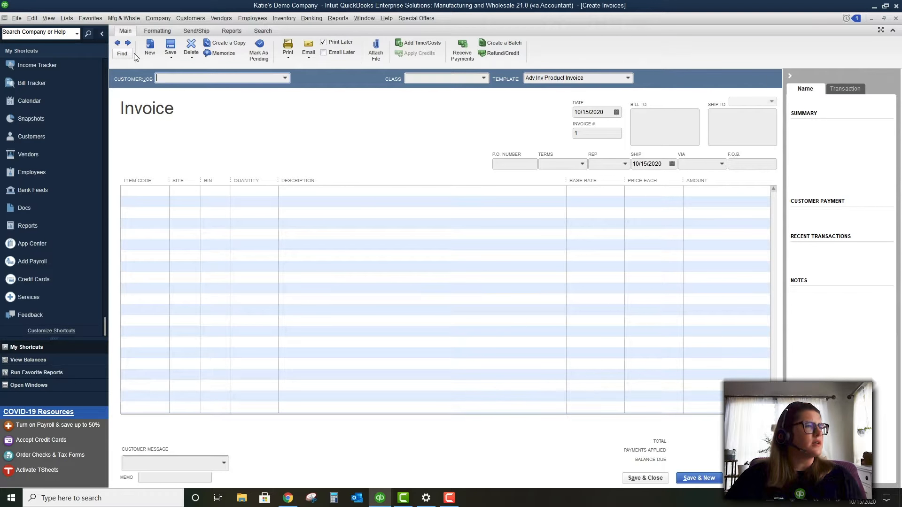
left_click(164, 19)
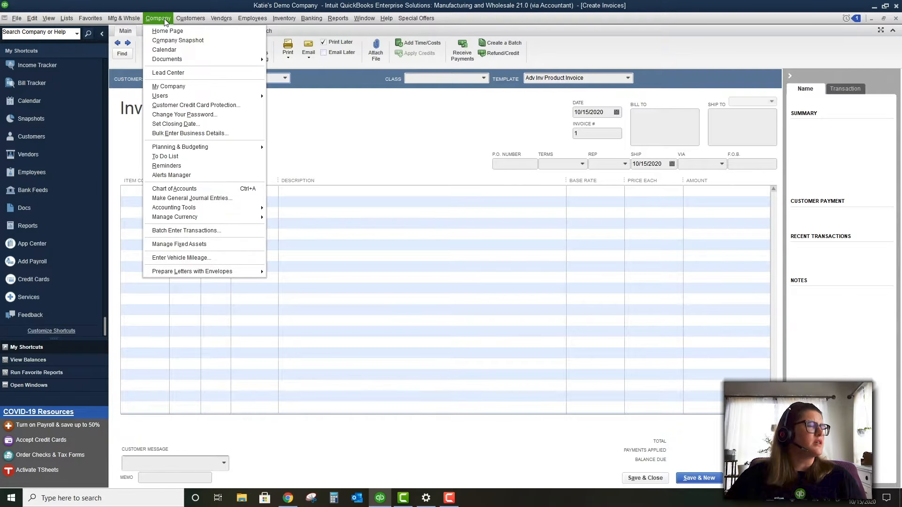
left_click(178, 18)
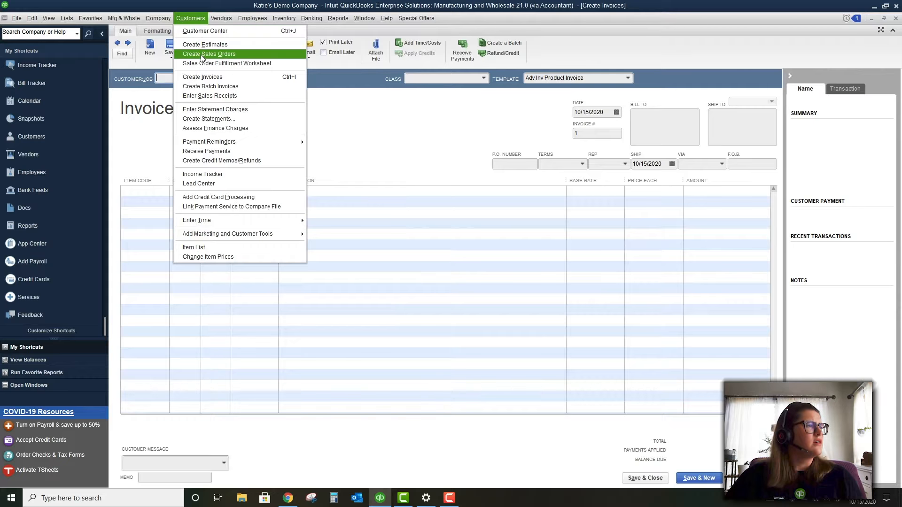
left_click(202, 54)
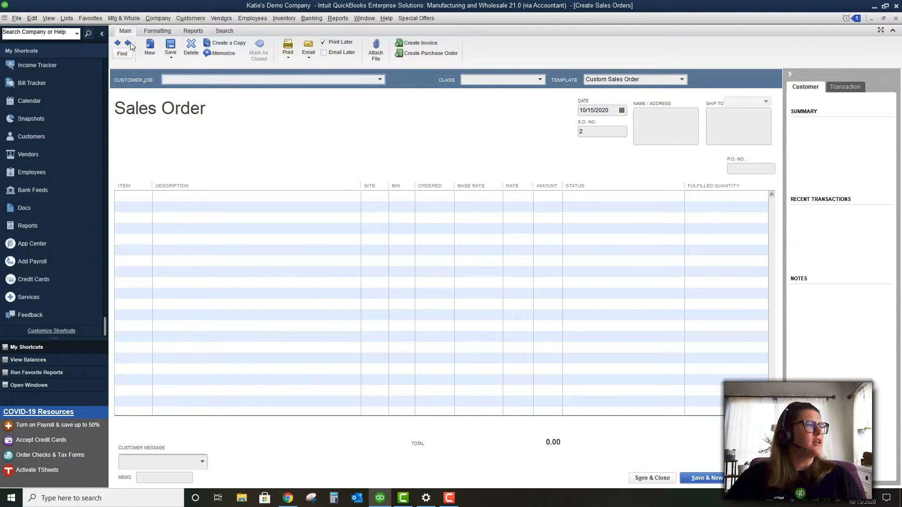
left_click(118, 43)
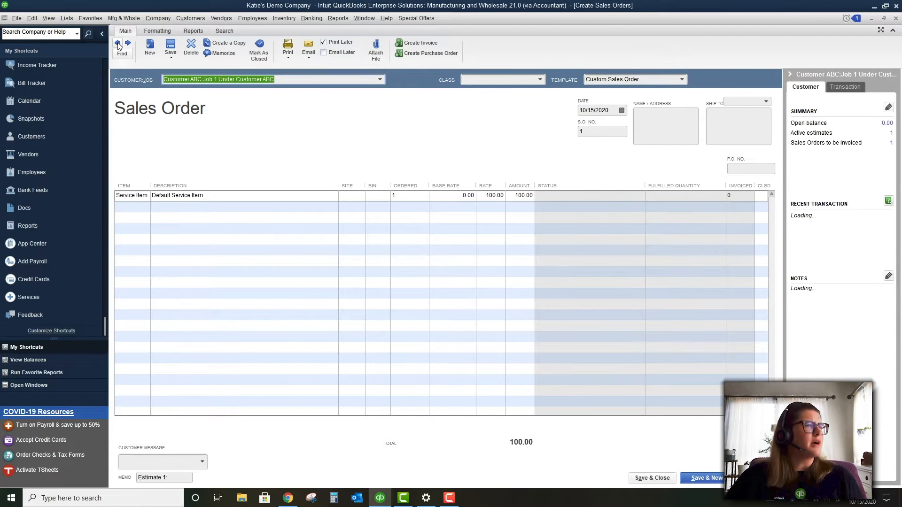
Create invoice #1 from all the sales order's items at 100.00 and save it
left_click(414, 44)
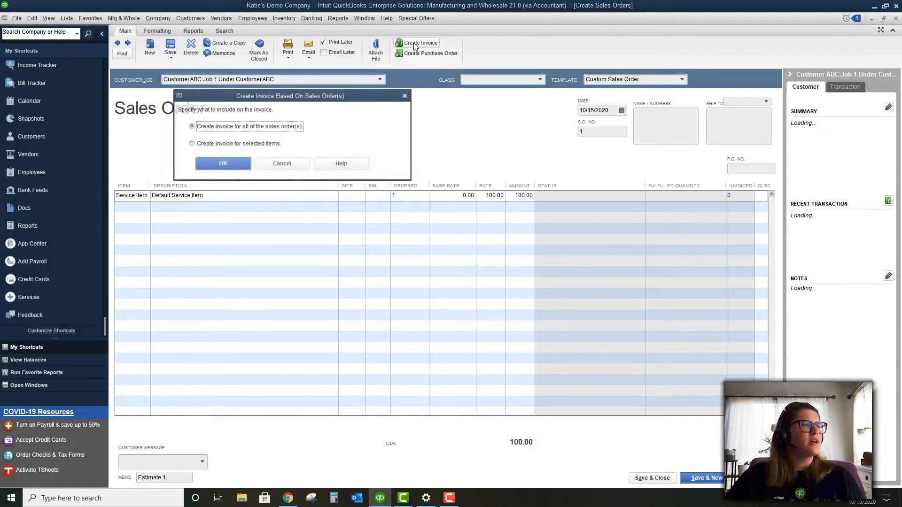
left_click(232, 165)
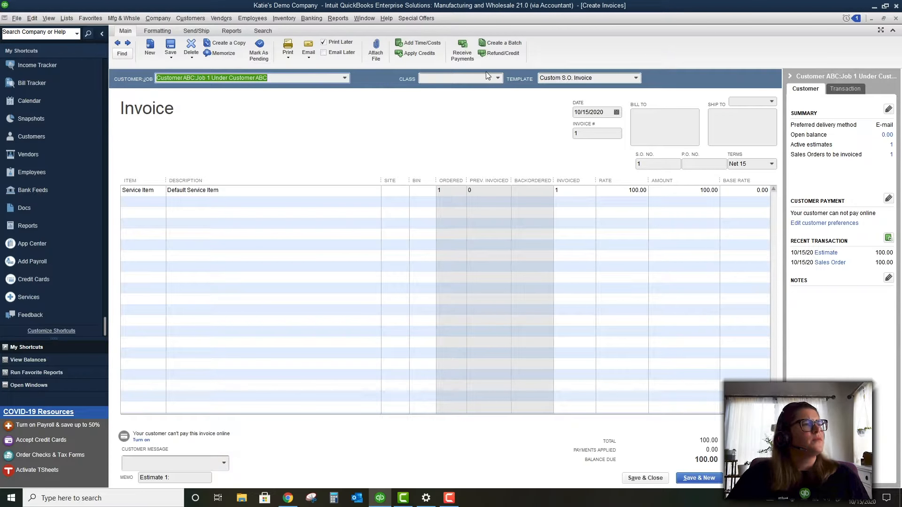
left_click(497, 78)
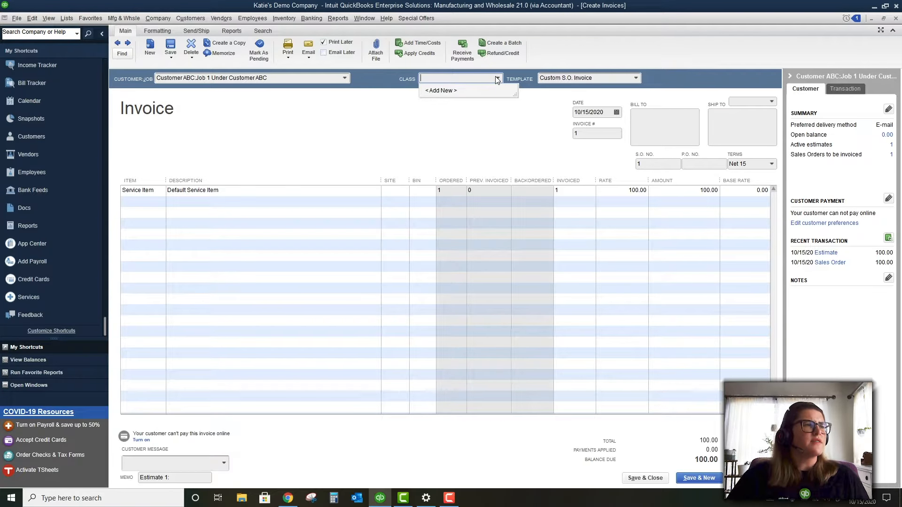
left_click(496, 78)
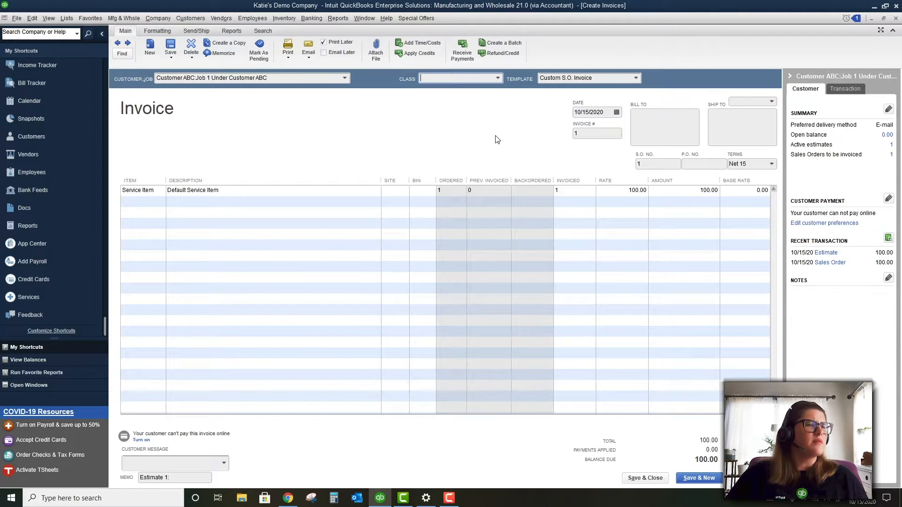
left_click(655, 480)
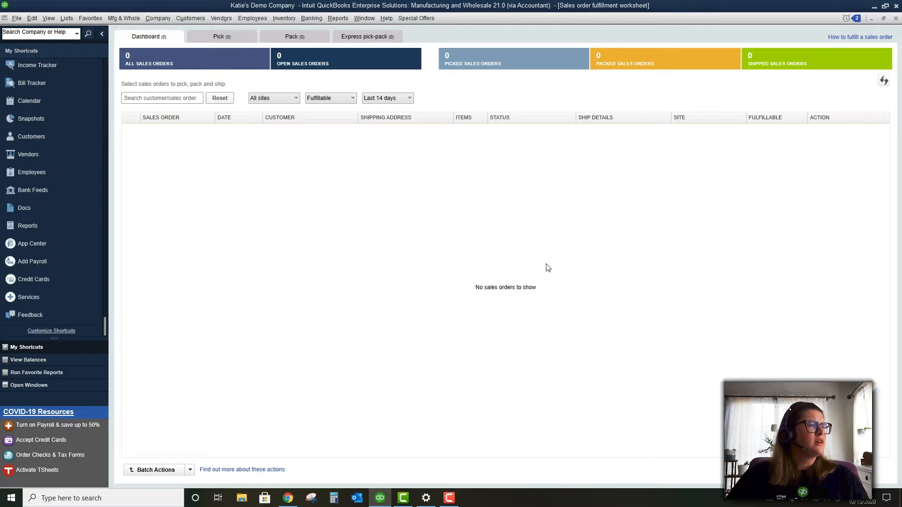
Start a batch invoice with Job 1 Under Customer ABC added, then cancel it unsaved
left_click(185, 18)
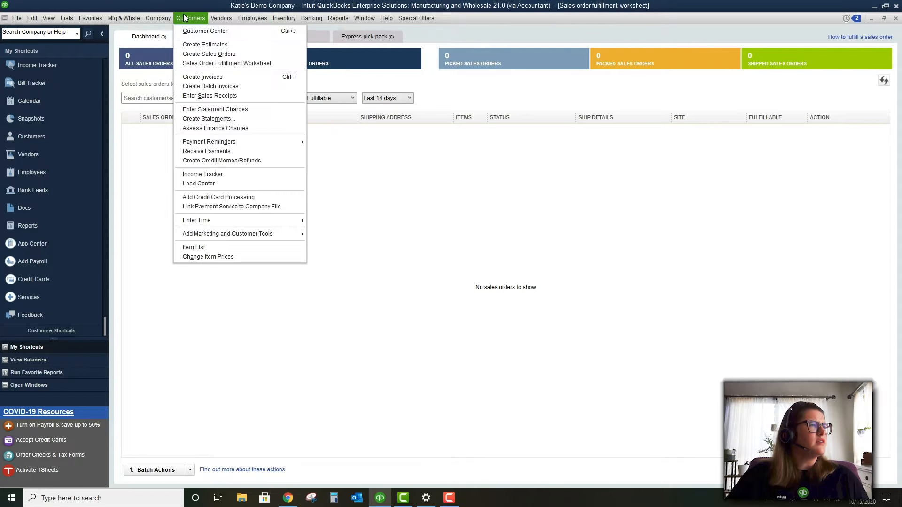
left_click(210, 87)
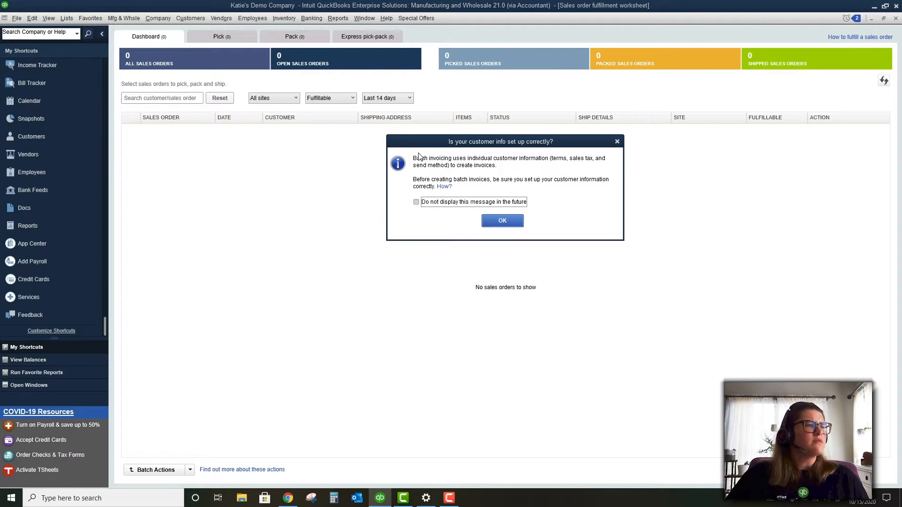
left_click(505, 226)
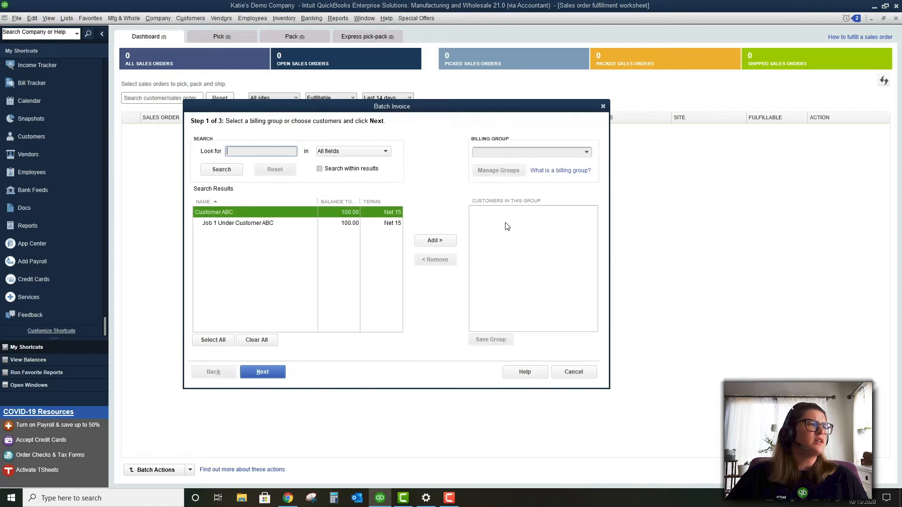
left_click(313, 224)
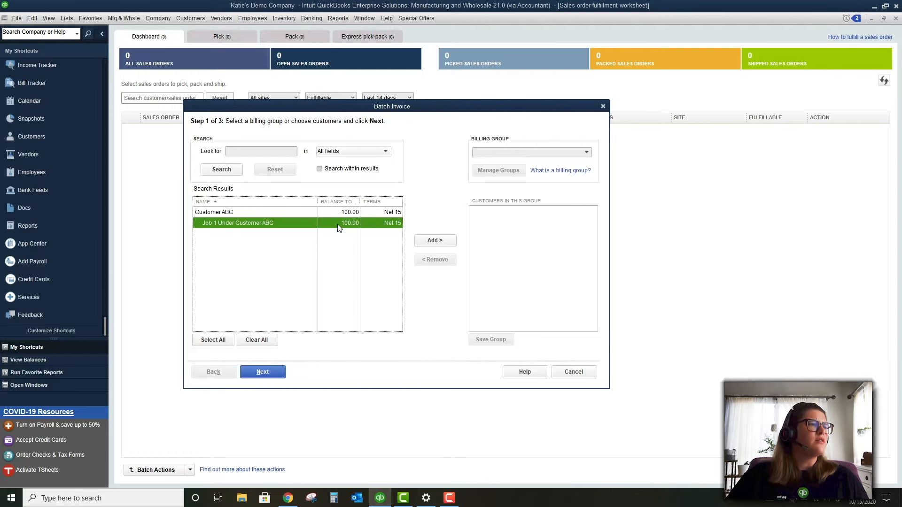
left_click(428, 240)
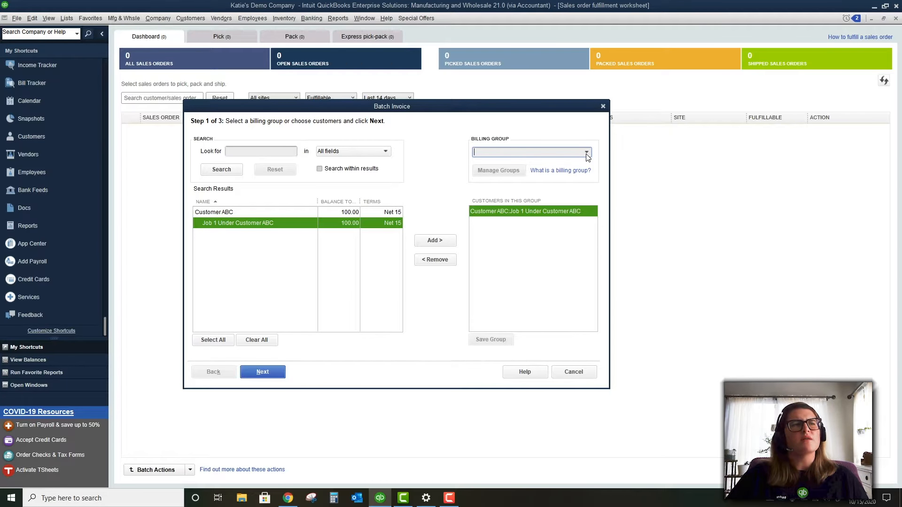
left_click(603, 106)
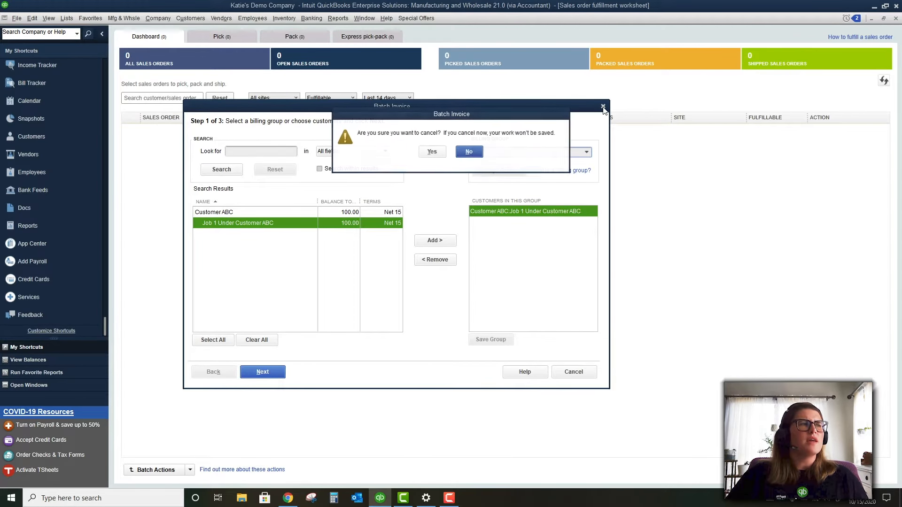
left_click(432, 152)
left_click(158, 18)
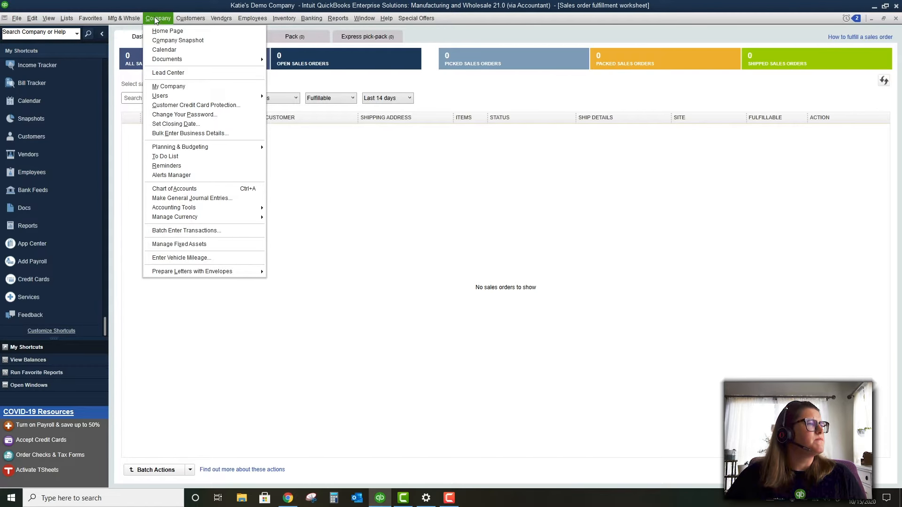
Open a new sales receipt and view its Formatting and Send/Ship options
mouse_move(180, 19)
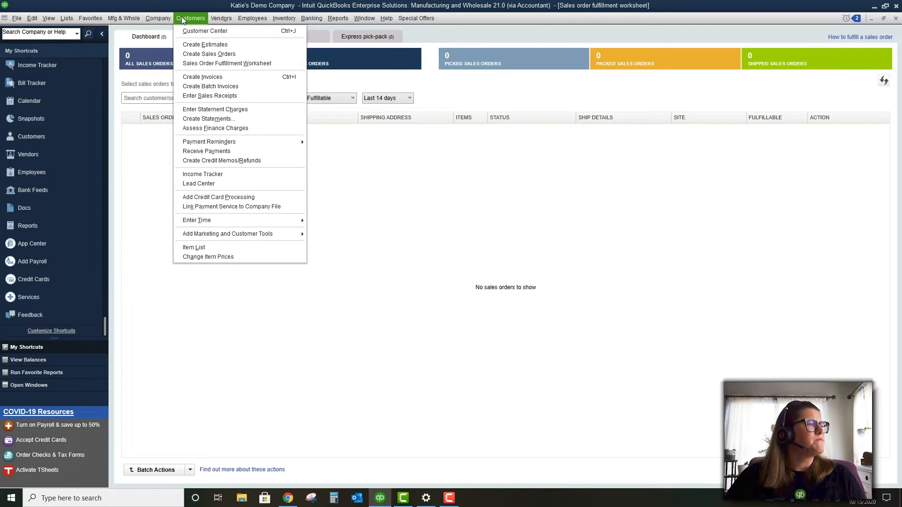
left_click(202, 96)
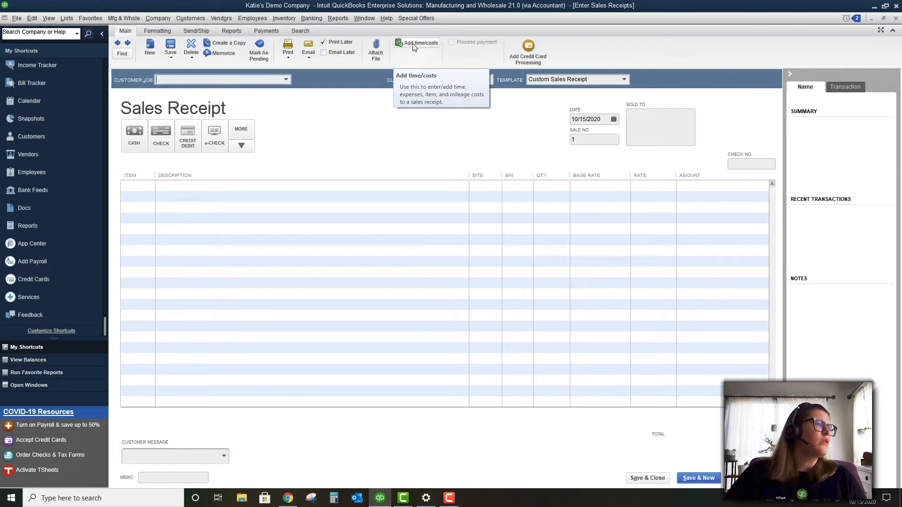
left_click(164, 32)
left_click(190, 32)
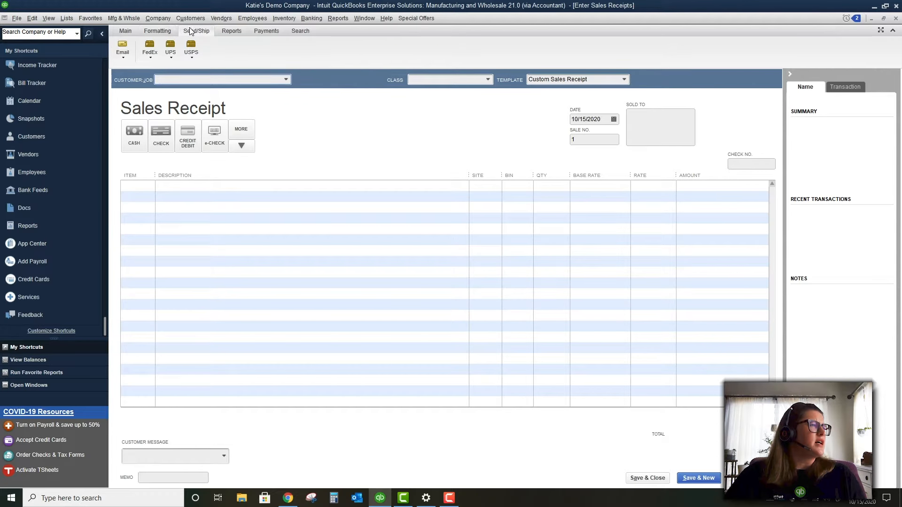
Look through the receipt's Reports, Payments and Search options, then return to Main
left_click(234, 31)
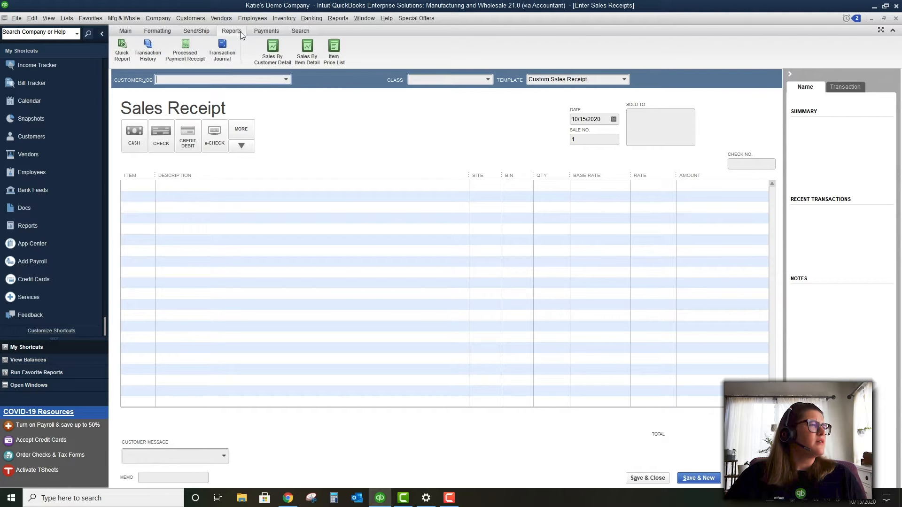
left_click(275, 32)
left_click(299, 33)
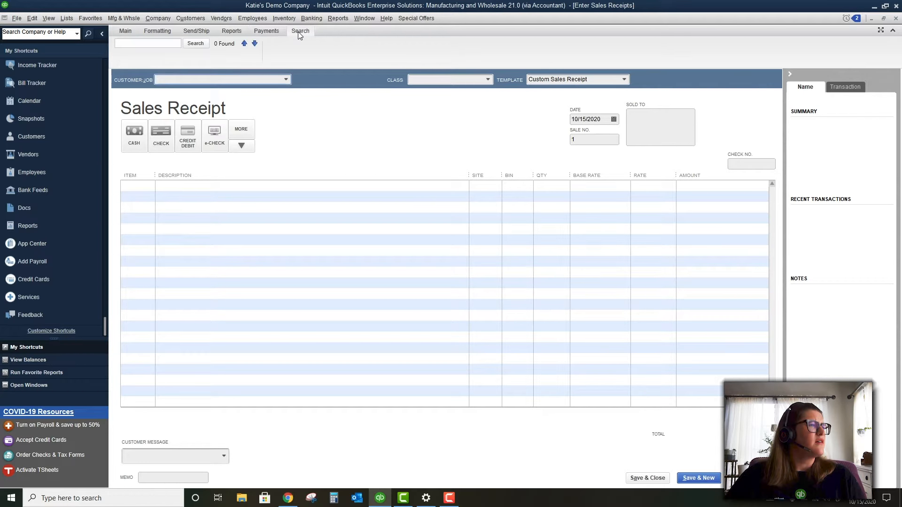
left_click(158, 34)
left_click(123, 31)
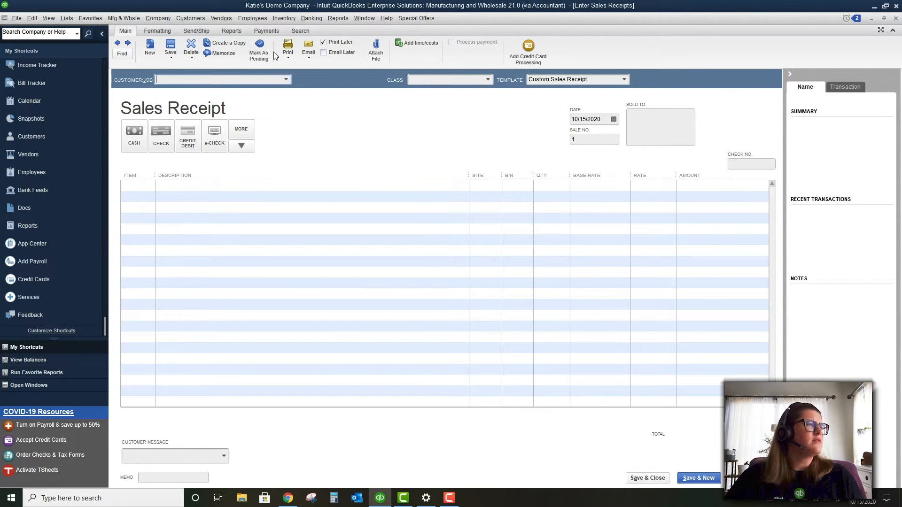
left_click(190, 18)
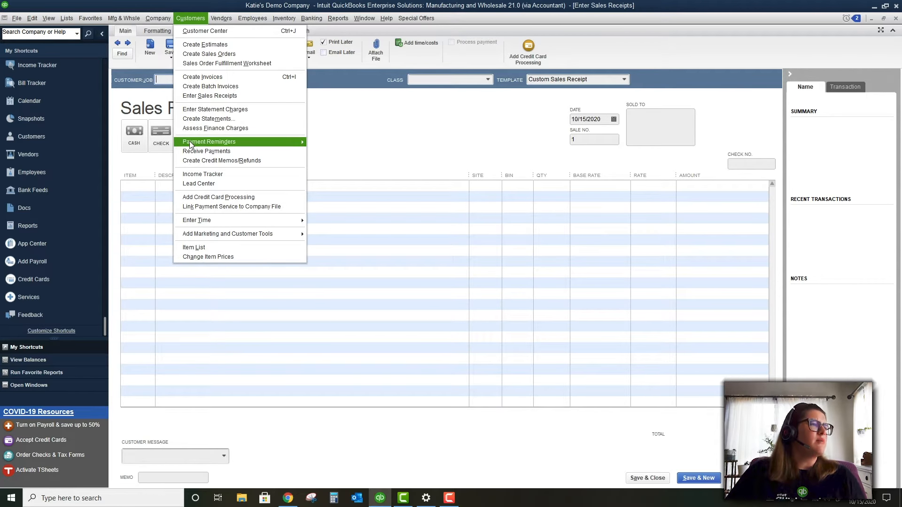
mouse_move(190, 144)
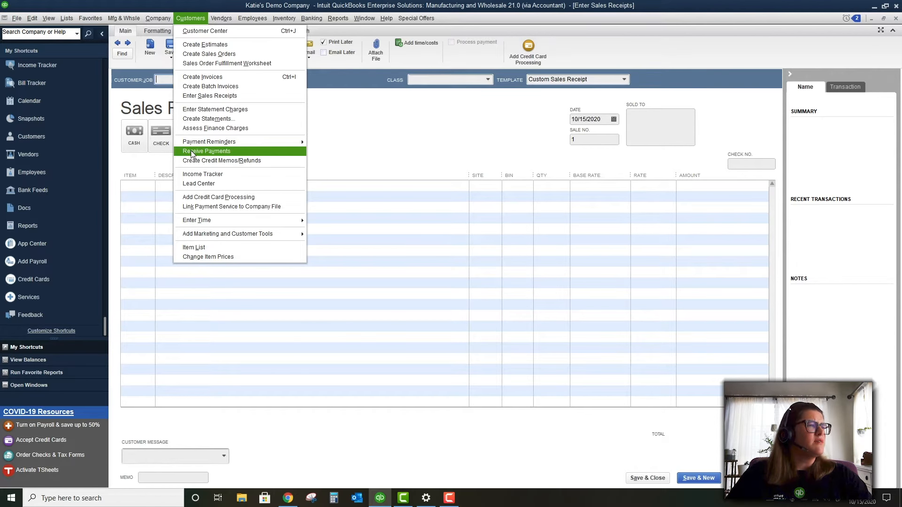
Receive a payment from Job 1 Under Customer ABC, applying 100.00 to invoice 1
left_click(193, 151)
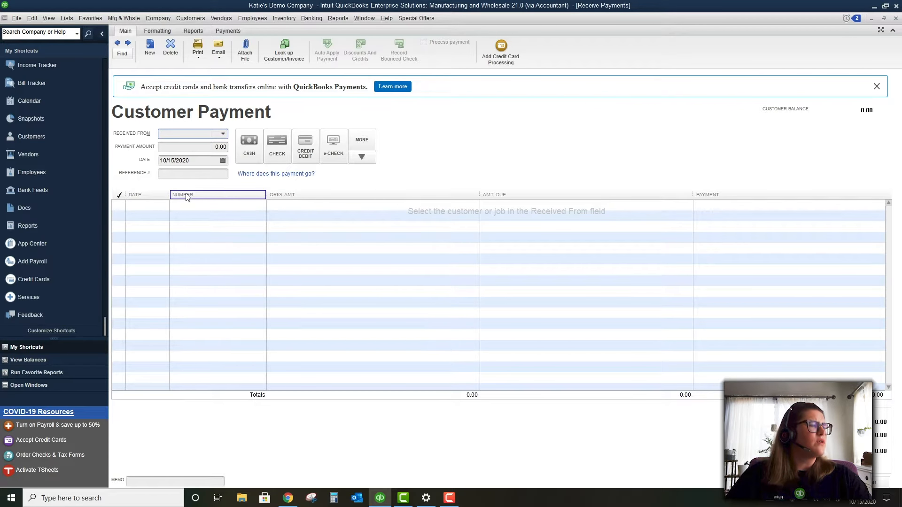
left_click(224, 135)
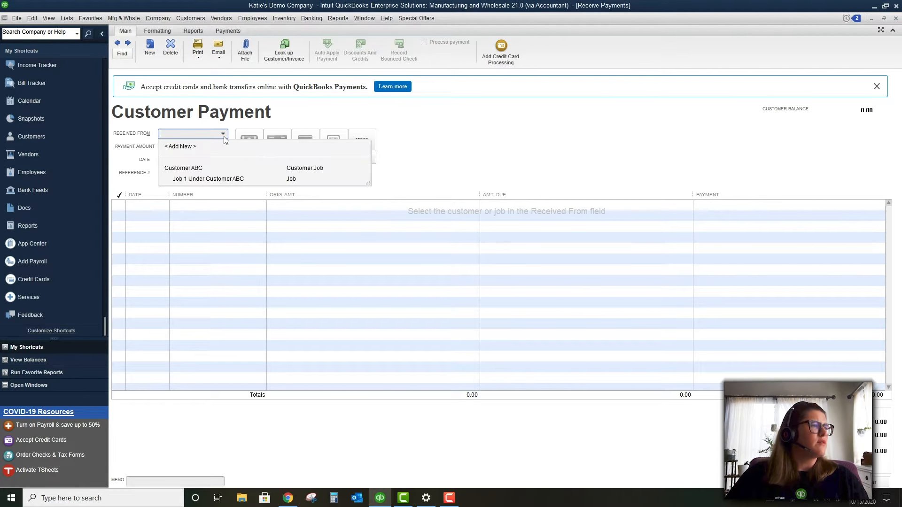
left_click(229, 179)
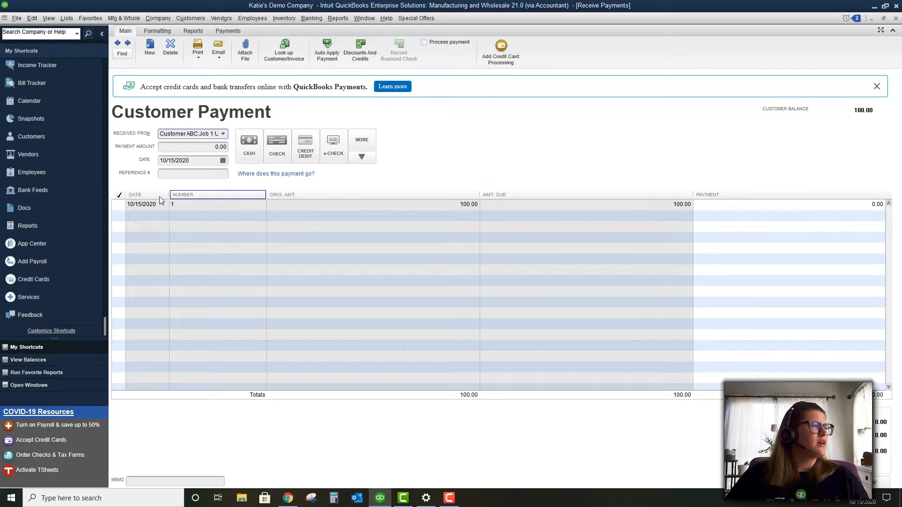
left_click(118, 205)
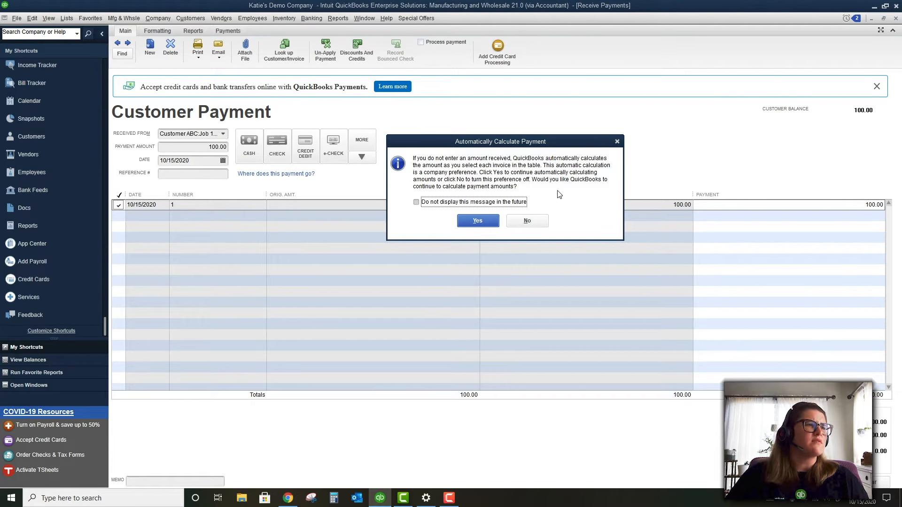
left_click(616, 142)
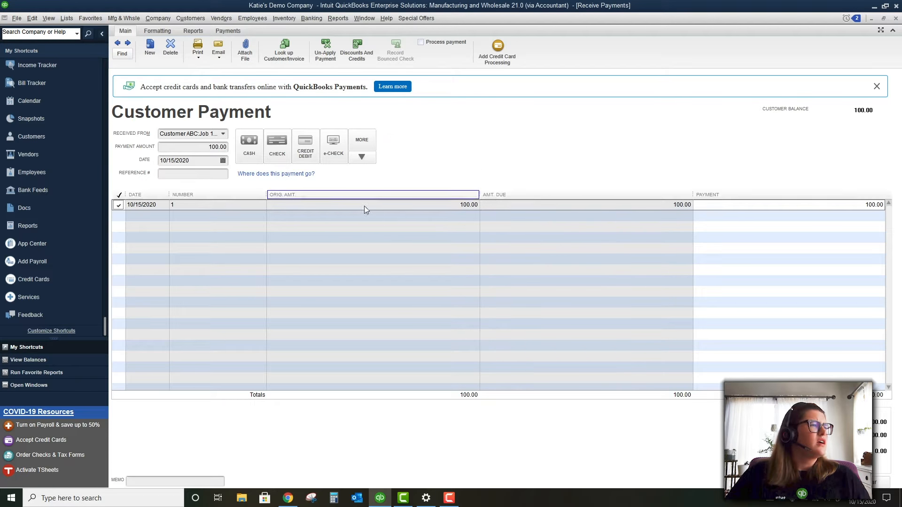
left_click(216, 171)
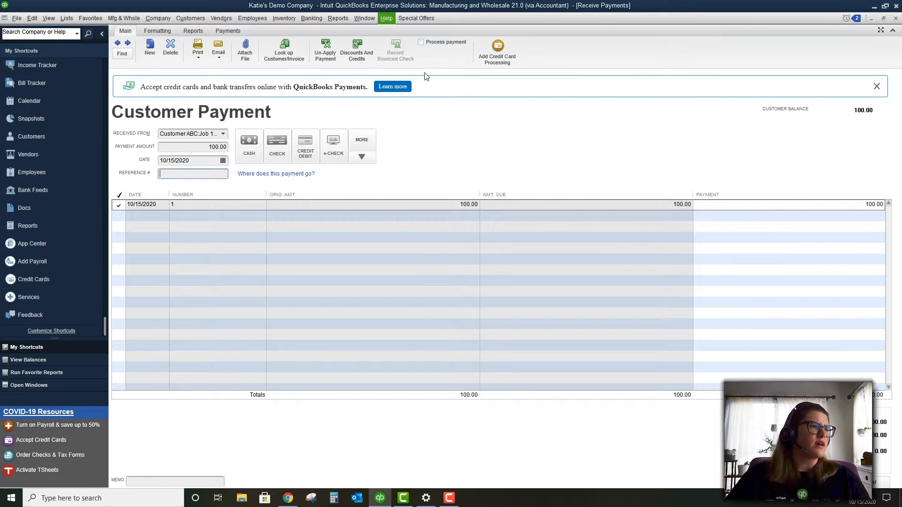
left_click(362, 54)
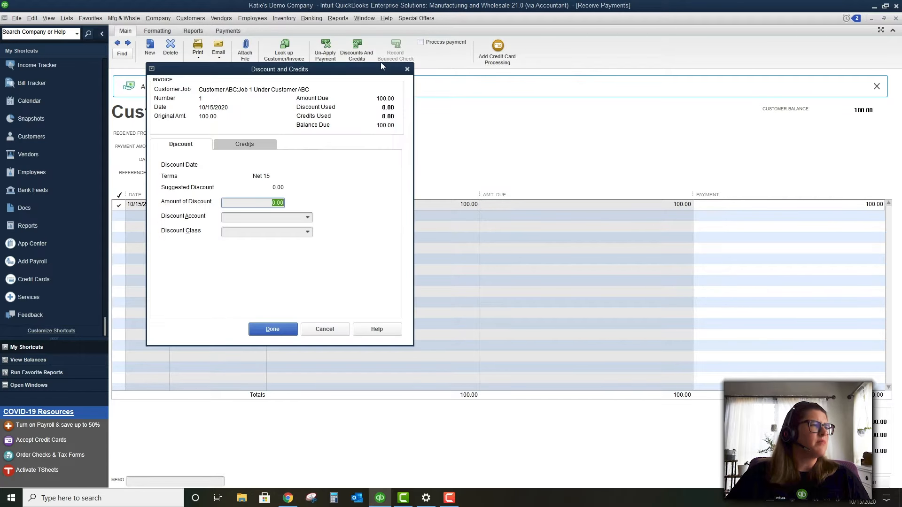
Review the Credits and Discount tabs, showing no discount, then browse the payment's Formatting, Reports and Payments options
left_click(252, 142)
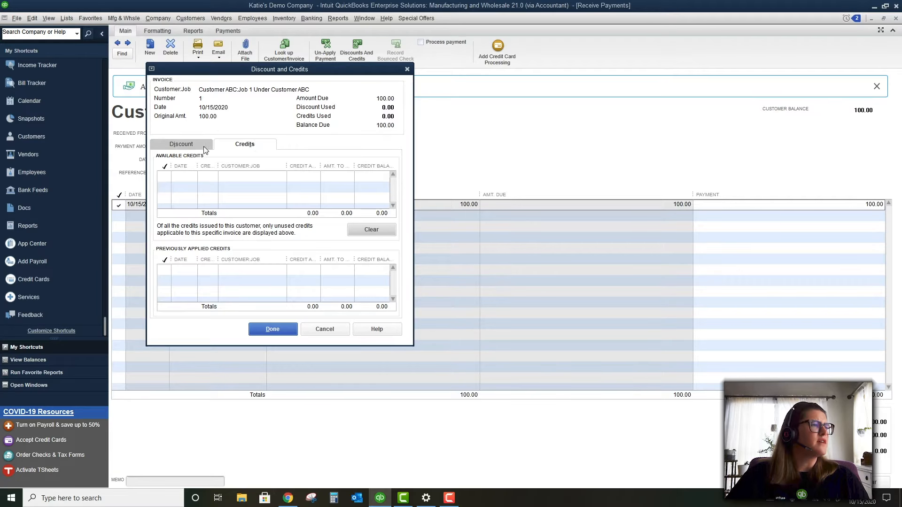
left_click(176, 144)
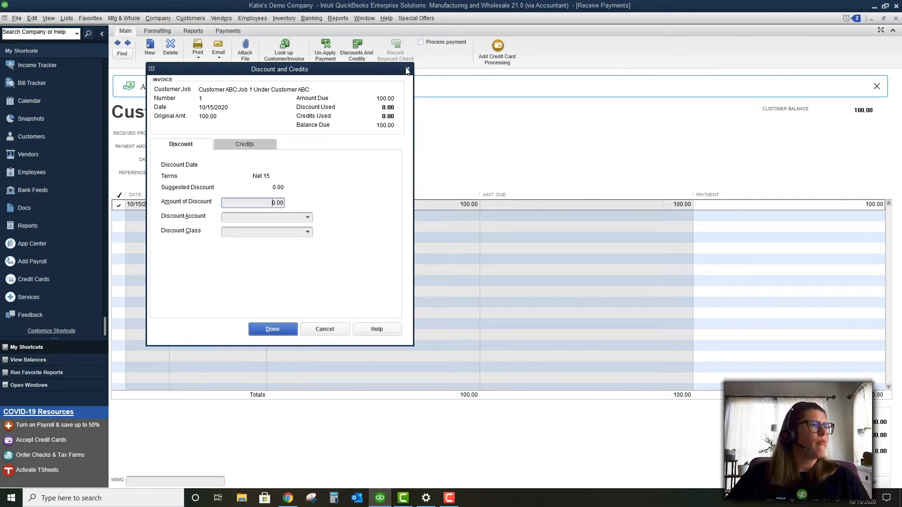
left_click(407, 70)
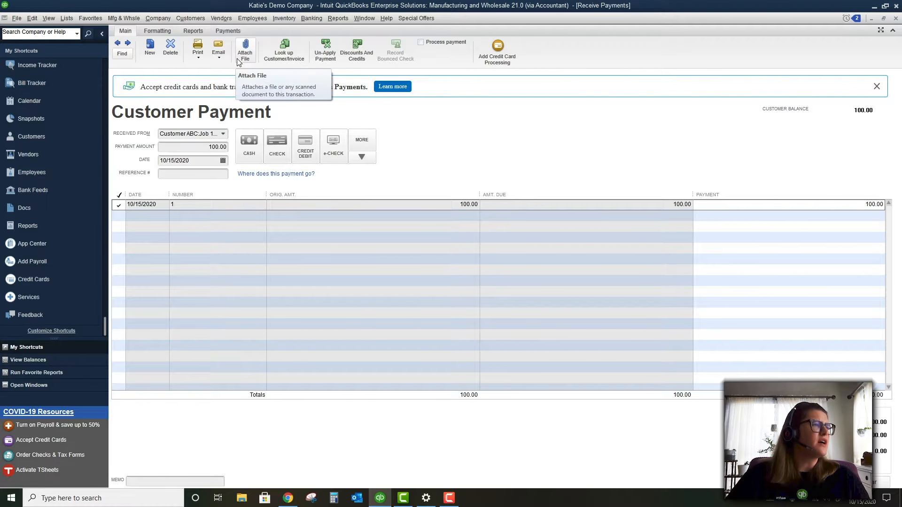
left_click(163, 33)
left_click(189, 33)
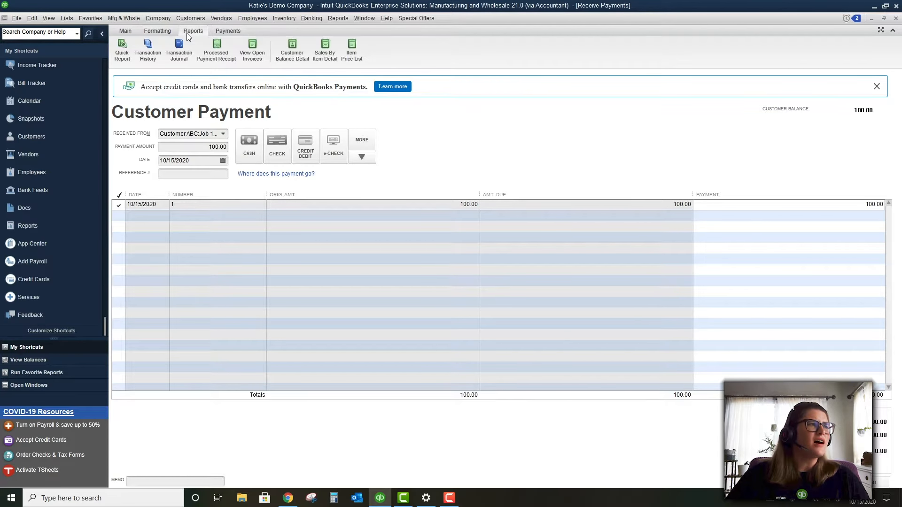
left_click(237, 32)
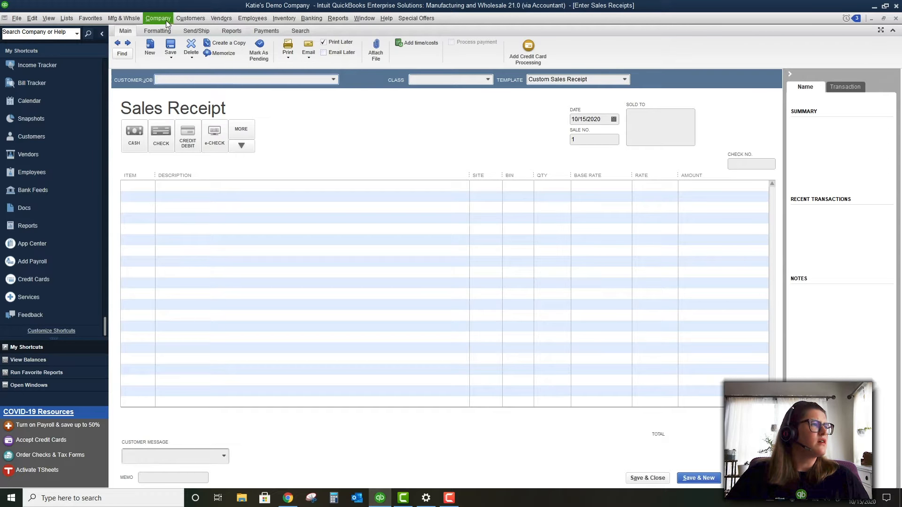
left_click(165, 20)
View a blank credit memo form, then open the Income Tracker listing Job 1's payment and estimate
mouse_move(204, 17)
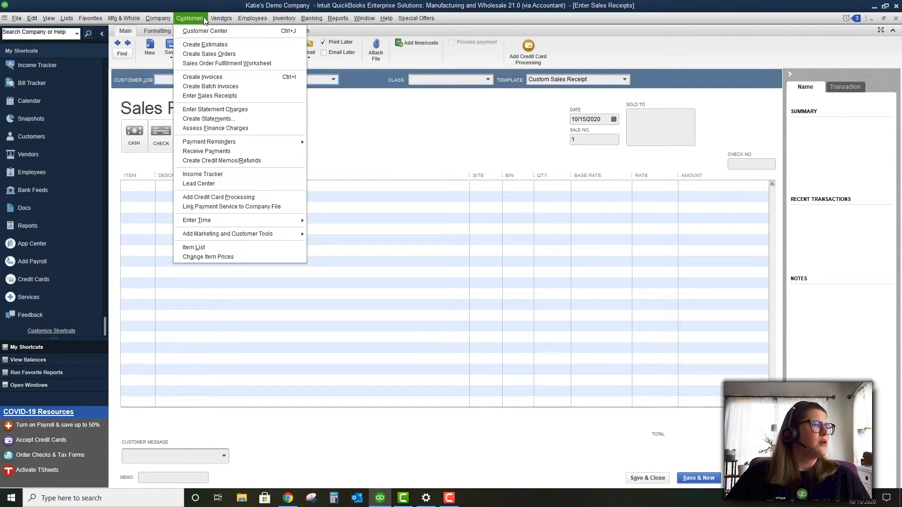
left_click(224, 160)
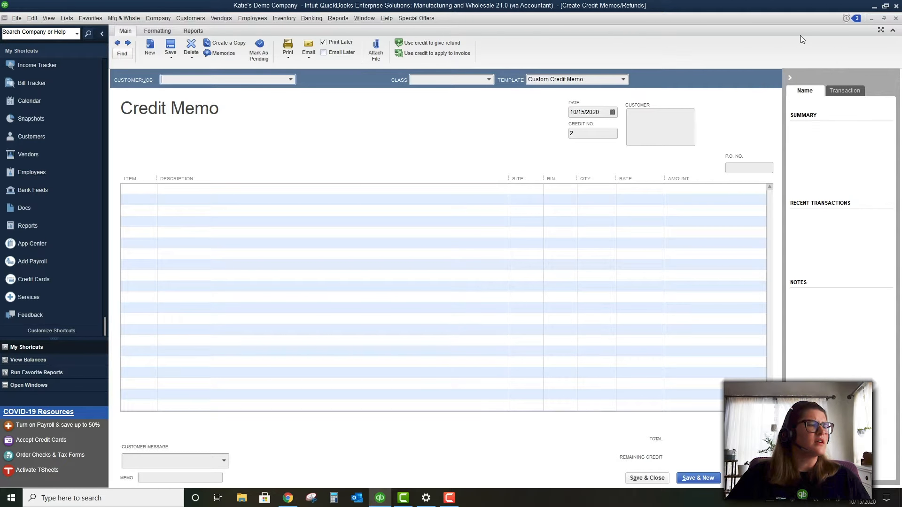
left_click(195, 18)
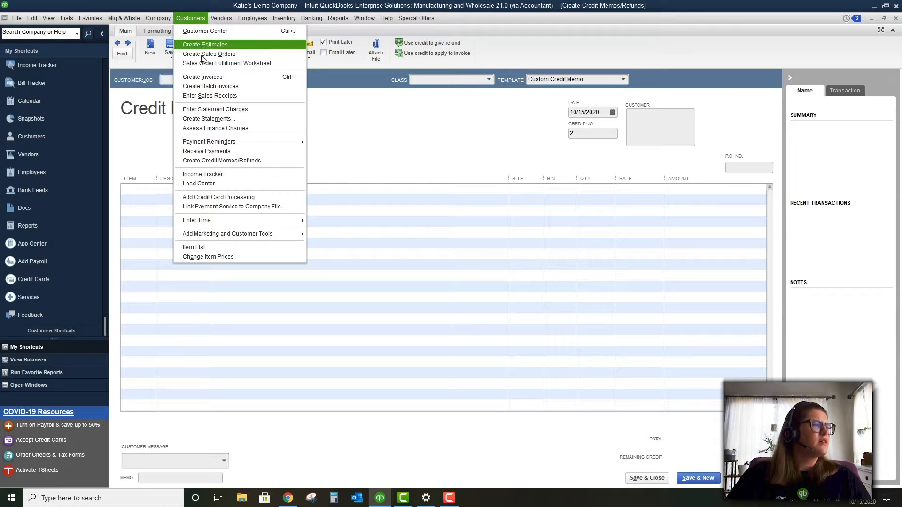
left_click(211, 175)
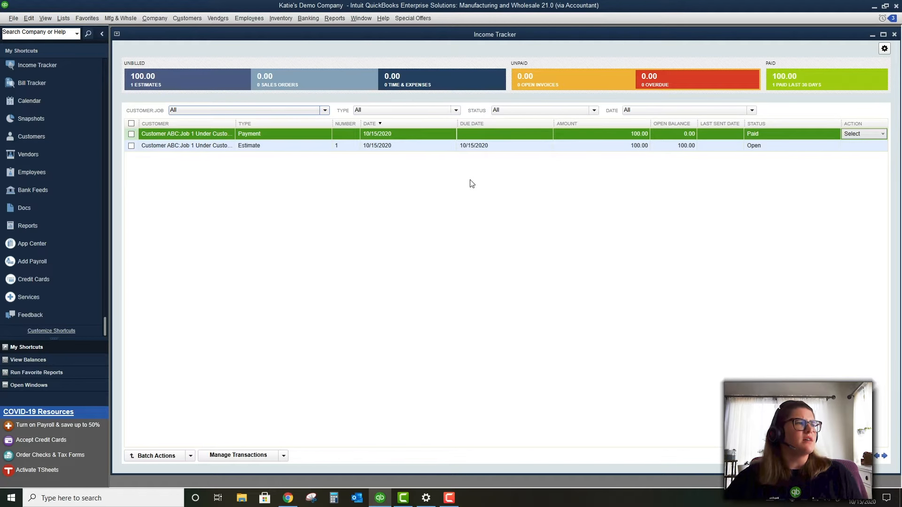
Open the Lead Center from the Customers menu and maximize its window
left_click(155, 19)
key("Escape")
left_click(182, 18)
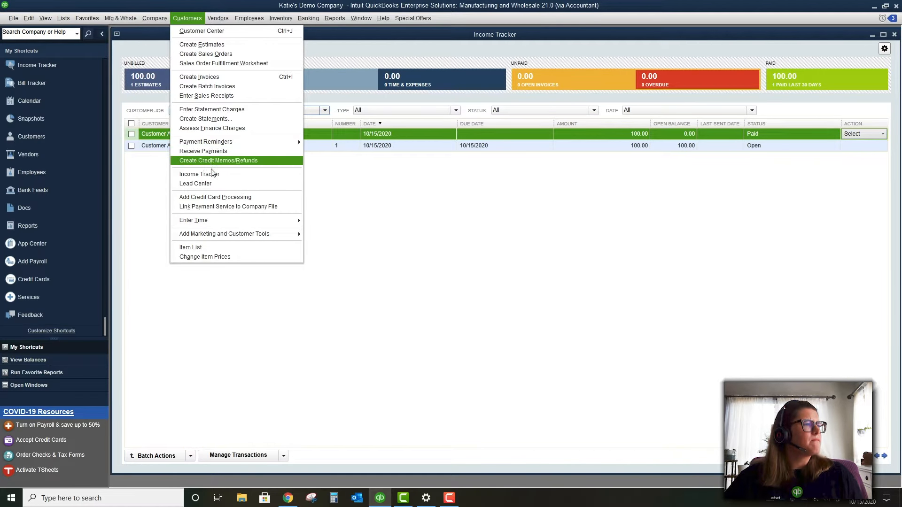
left_click(210, 185)
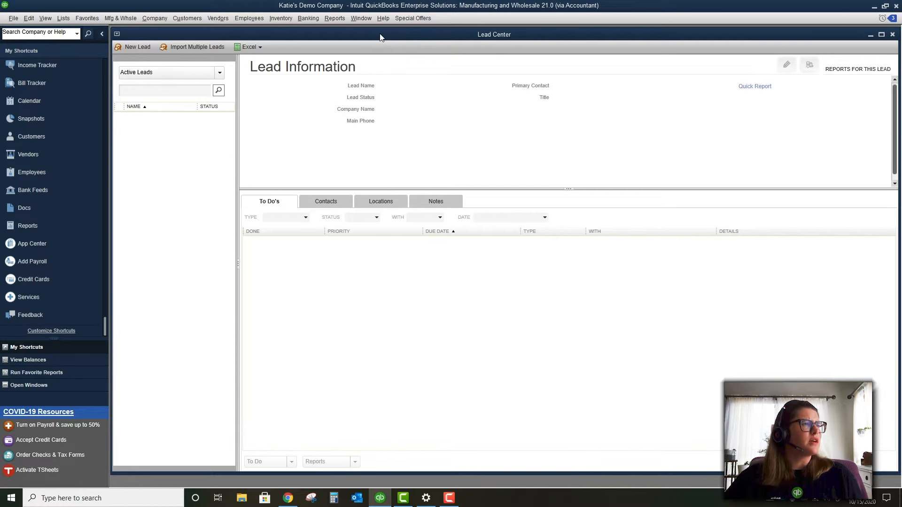
double_click(380, 37)
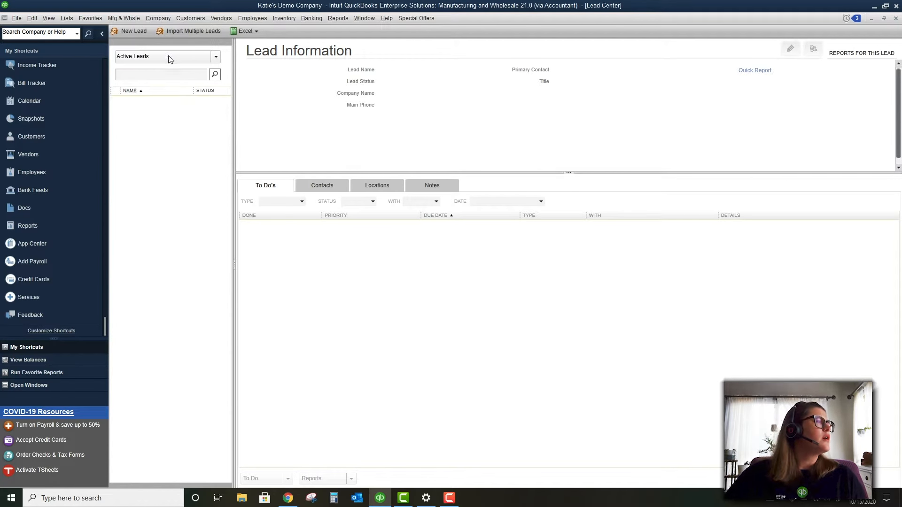
Start a new lead and cancel it, then show the Customers menu's Enter Time options
left_click(135, 31)
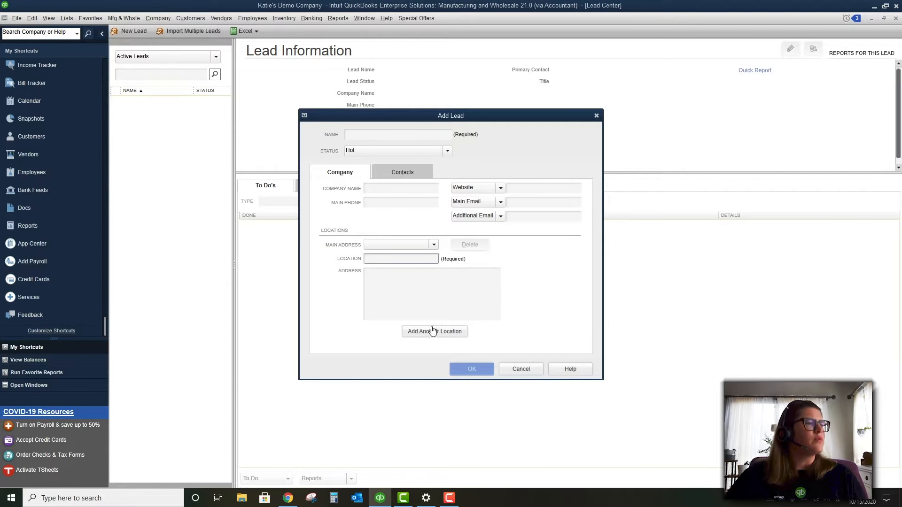
left_click(517, 370)
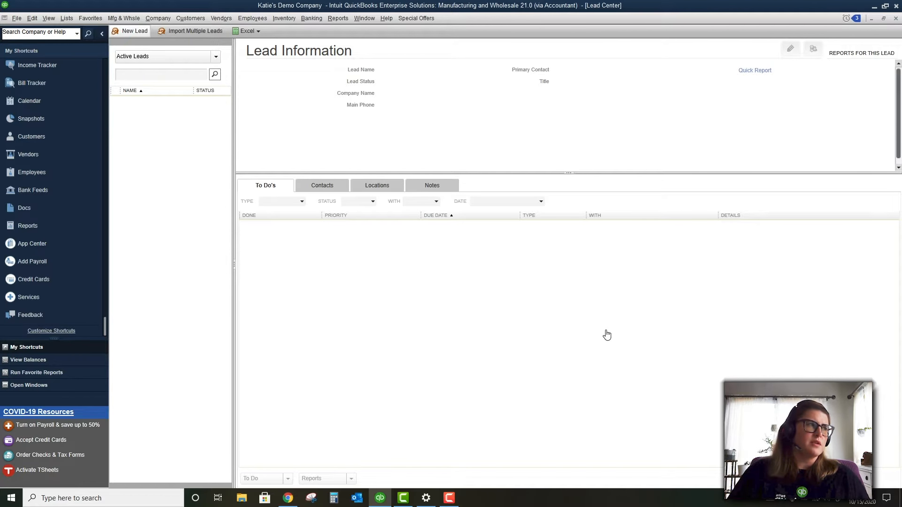
left_click(188, 17)
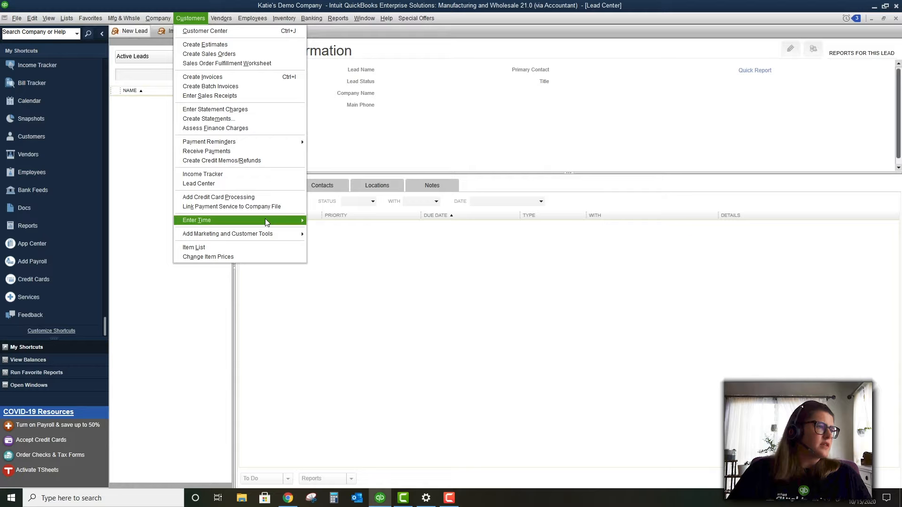
mouse_move(266, 221)
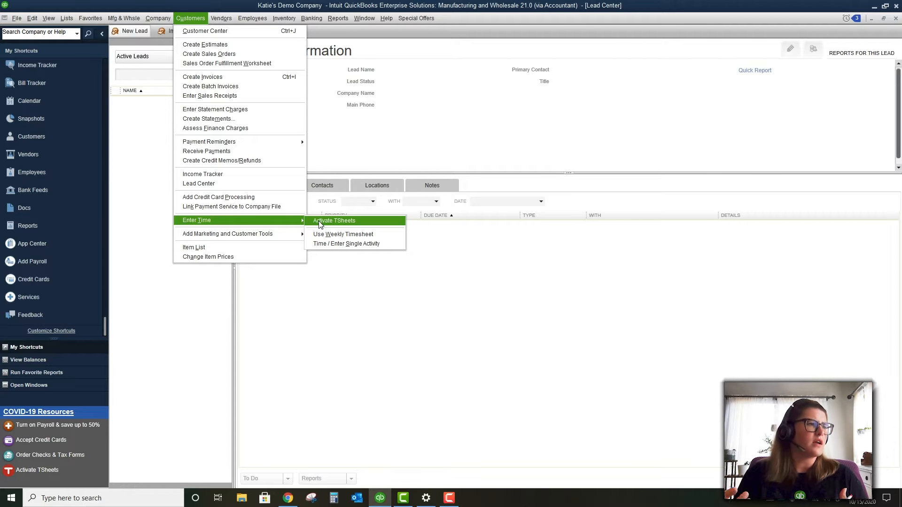
Open the Use Weekly Timesheet form for the week of Oct 12–18, 2020
left_click(343, 234)
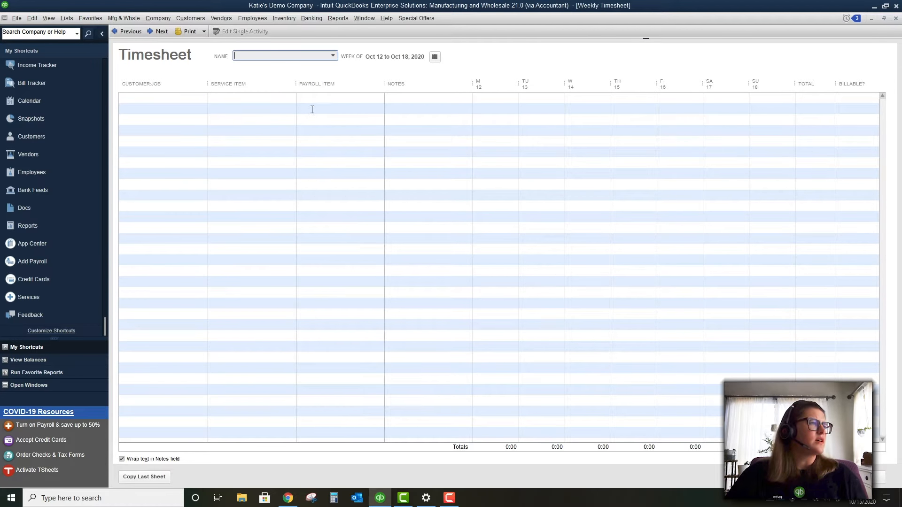
Add a new vendor through < Add New >, enter its name, review its tabs, and save it
left_click(332, 56)
left_click(325, 69)
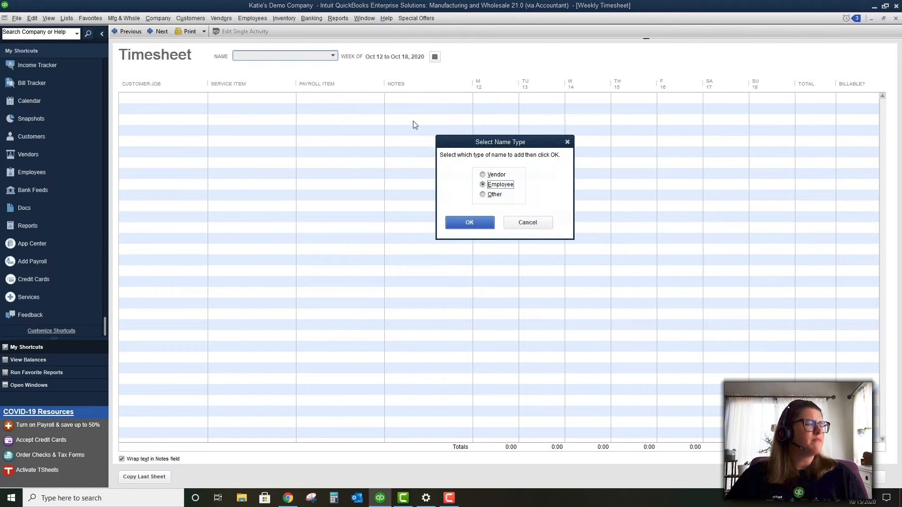
left_click(493, 177)
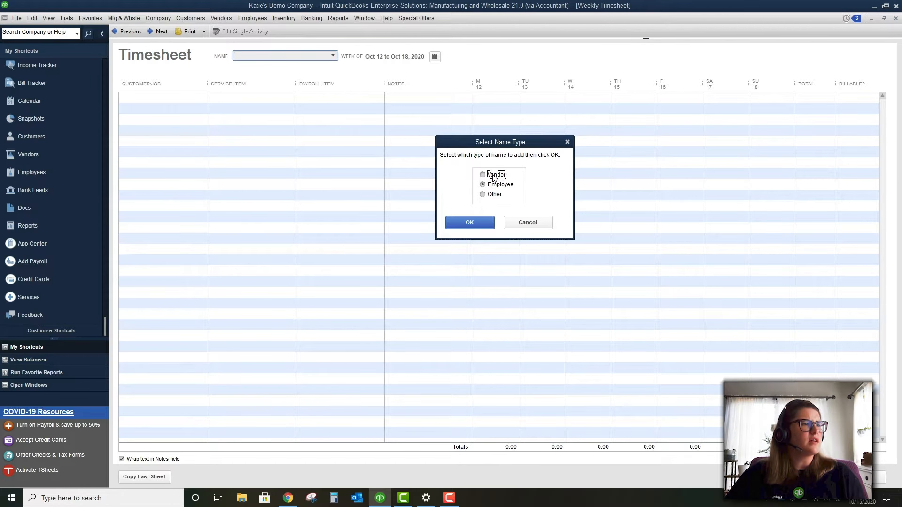
left_click(488, 223)
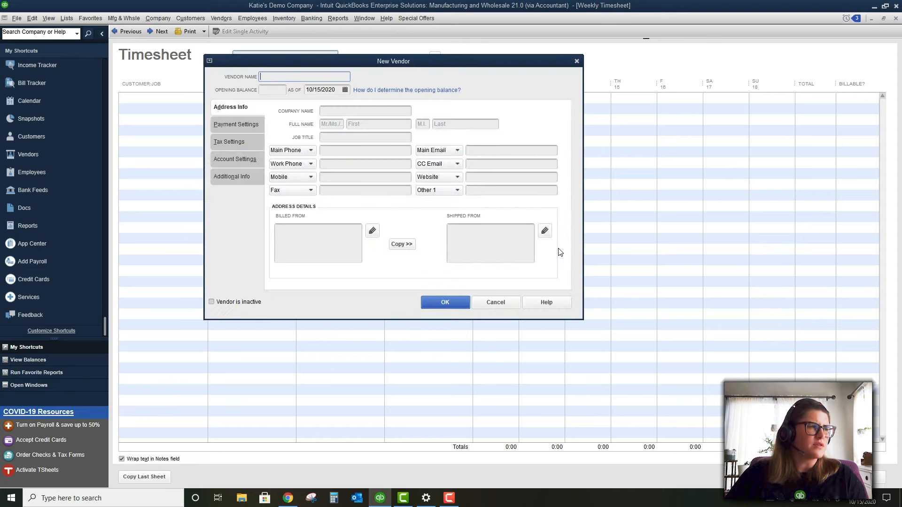
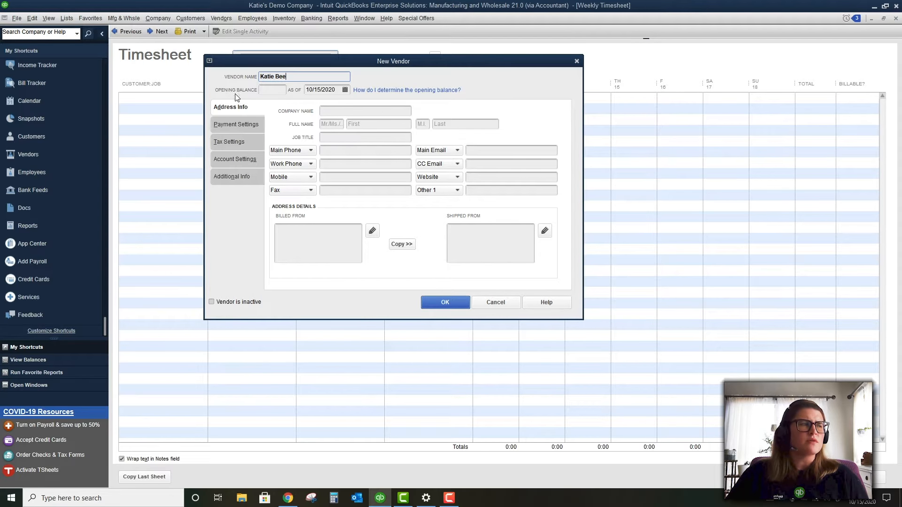
left_click(238, 126)
left_click(242, 142)
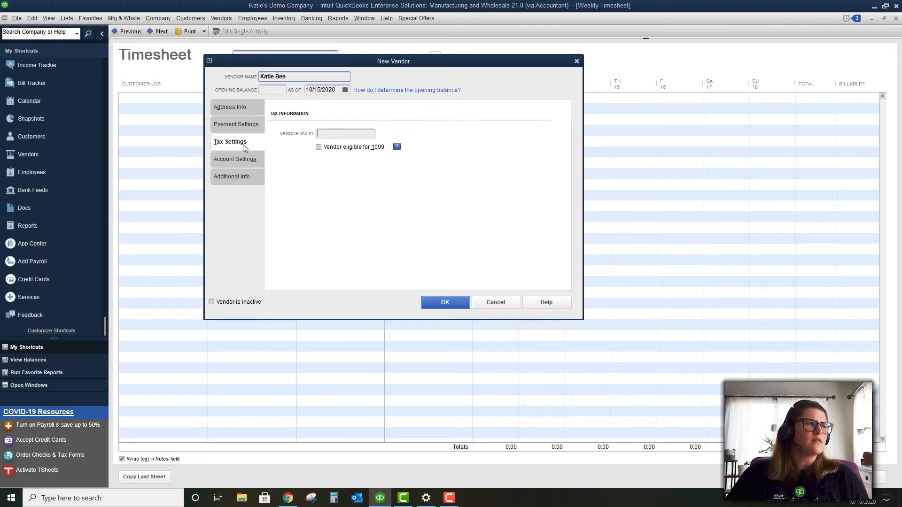
left_click(238, 159)
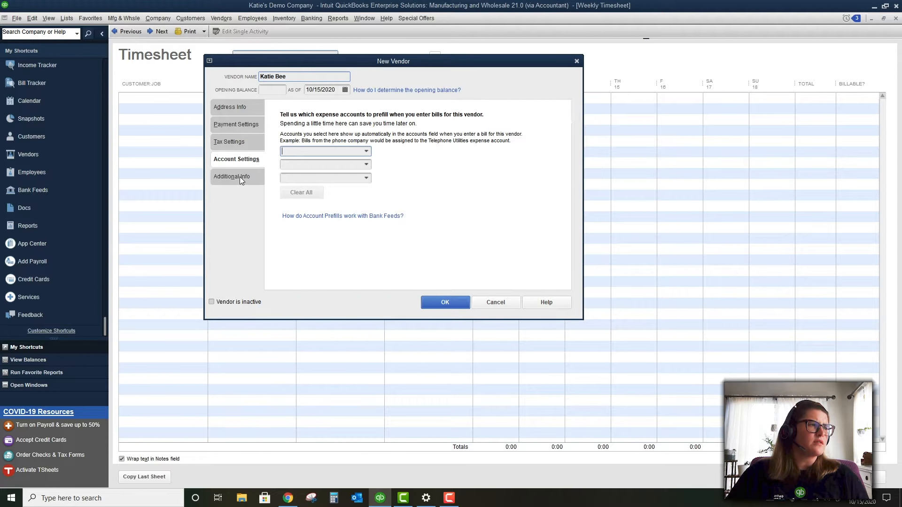
left_click(240, 176)
left_click(450, 301)
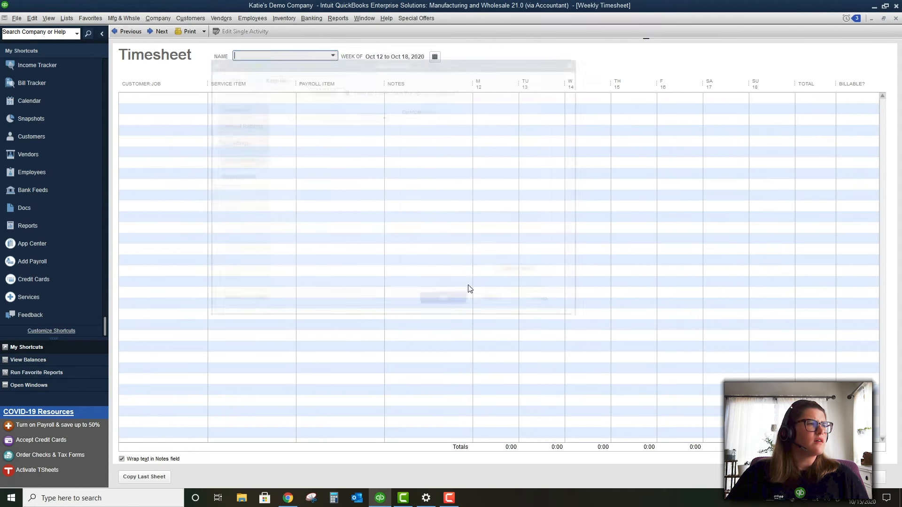
Add a Job 1 Under Customer ABC row with Service Item, then close the timesheet without saving
left_click(195, 100)
left_click(212, 97)
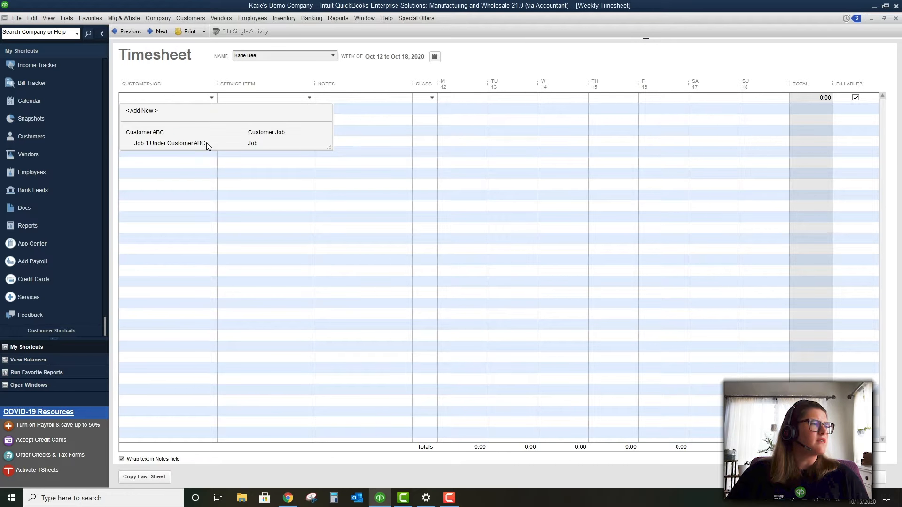
left_click(207, 143)
left_click(309, 100)
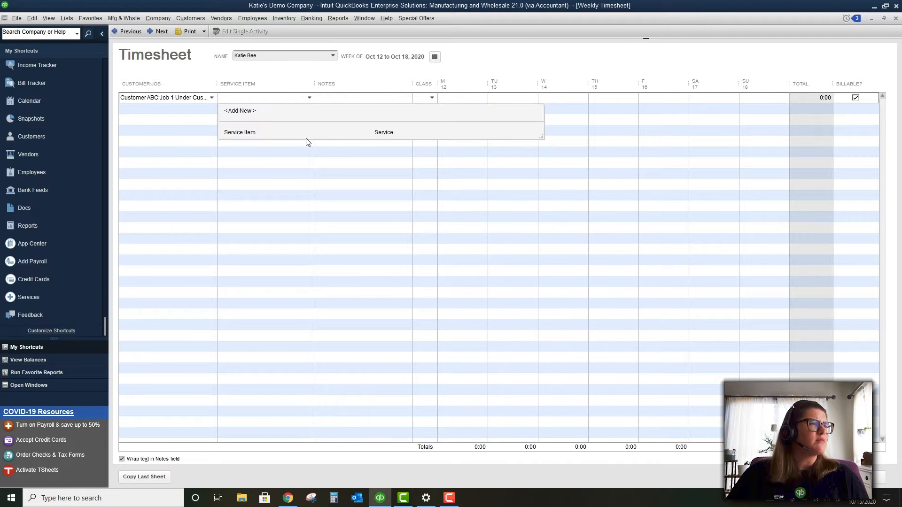
left_click(308, 143)
left_click(309, 97)
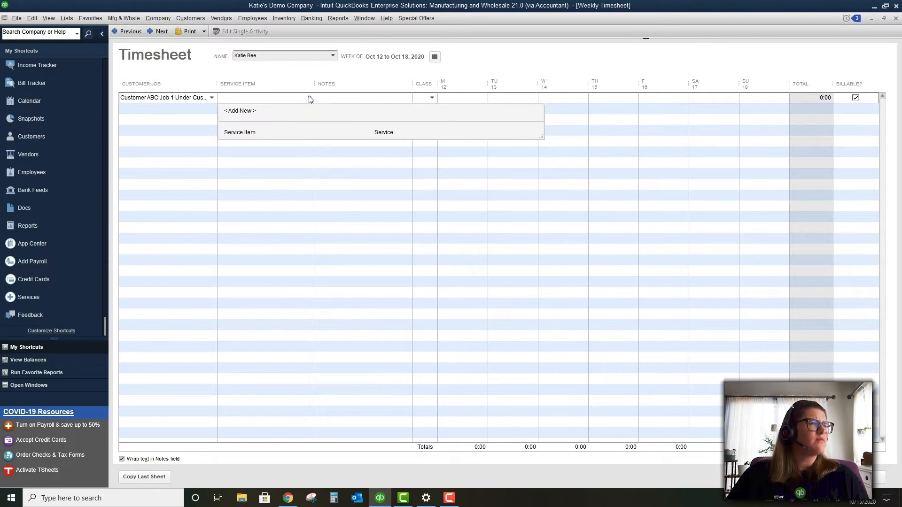
left_click(308, 133)
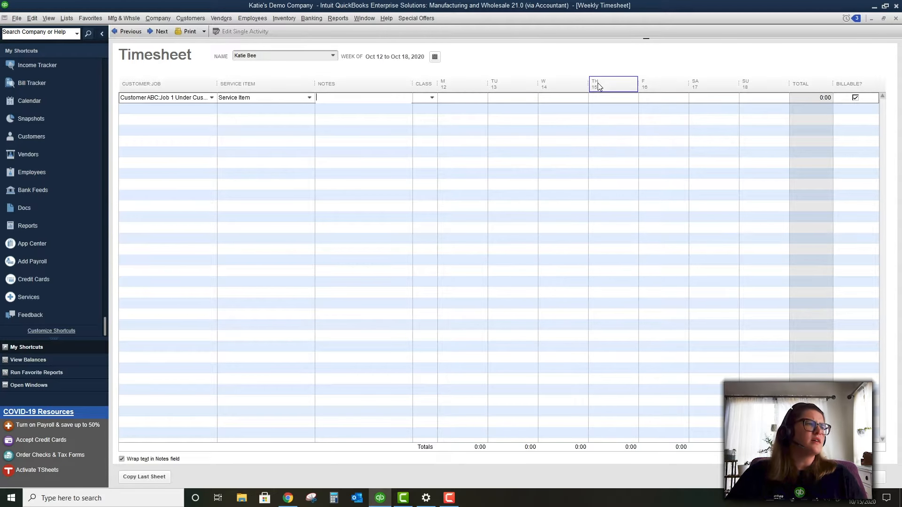
left_click(895, 19)
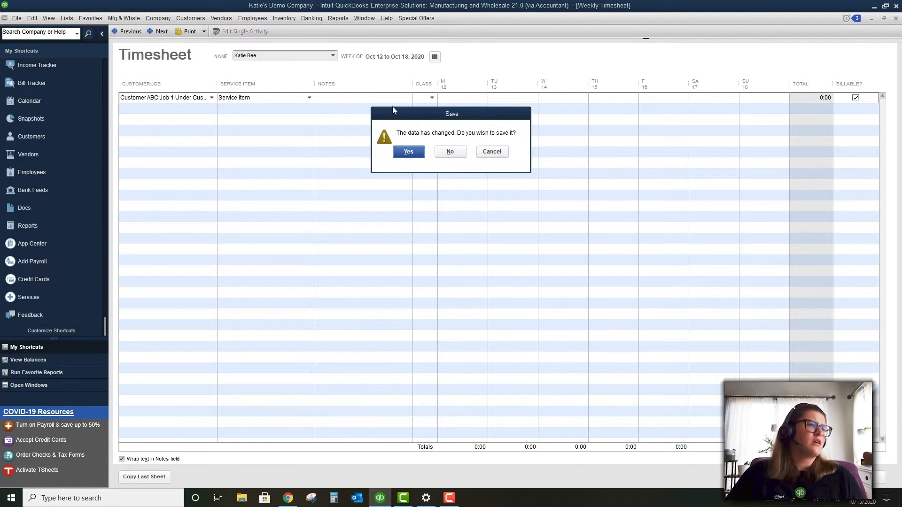
left_click(450, 151)
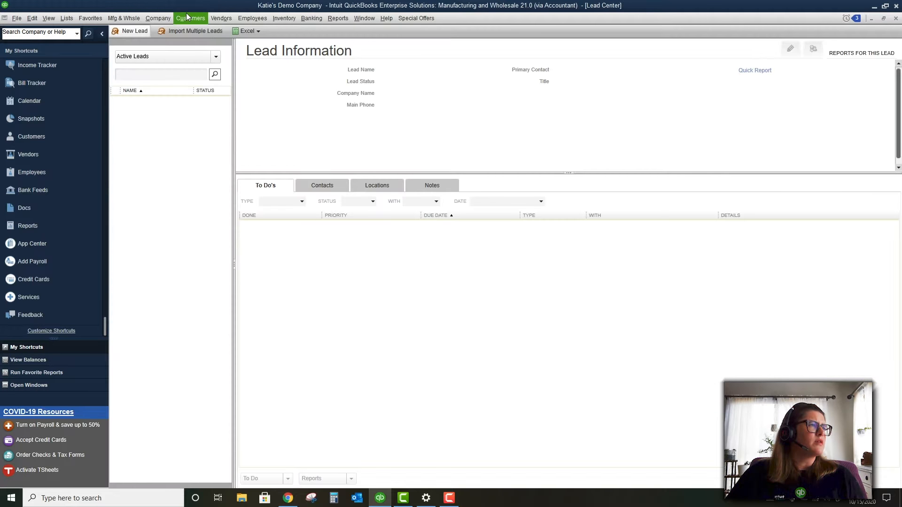
left_click(188, 19)
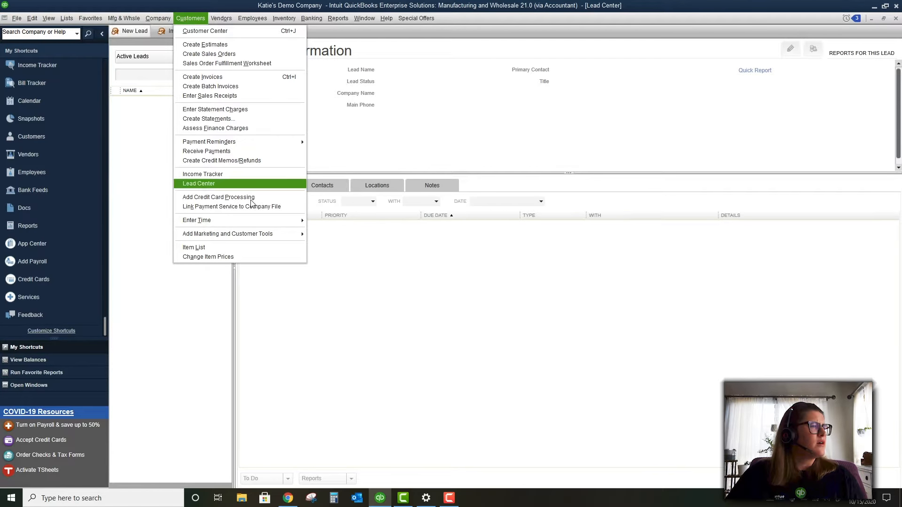
mouse_move(257, 220)
left_click(363, 243)
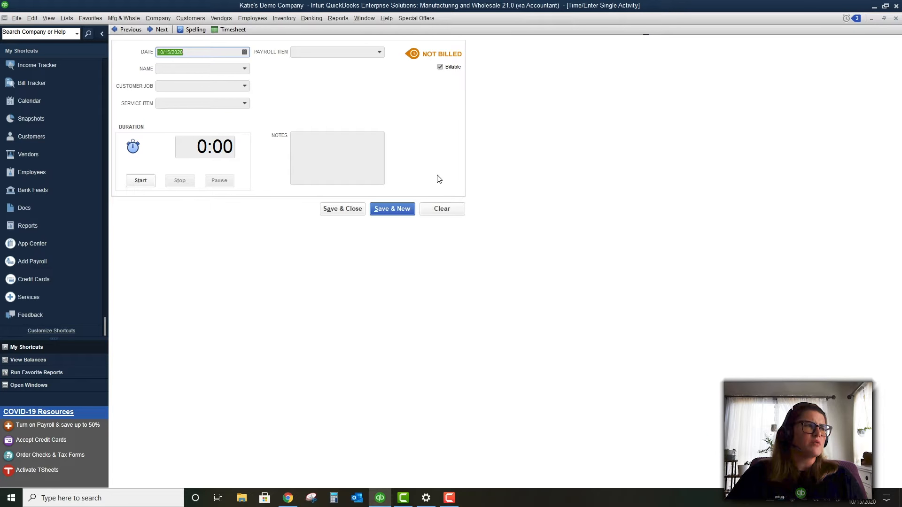
left_click(363, 172)
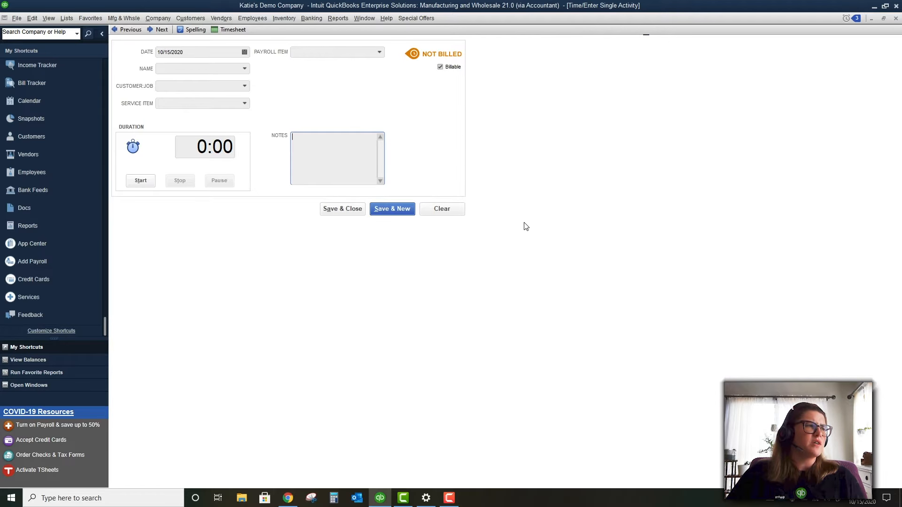
left_click(141, 182)
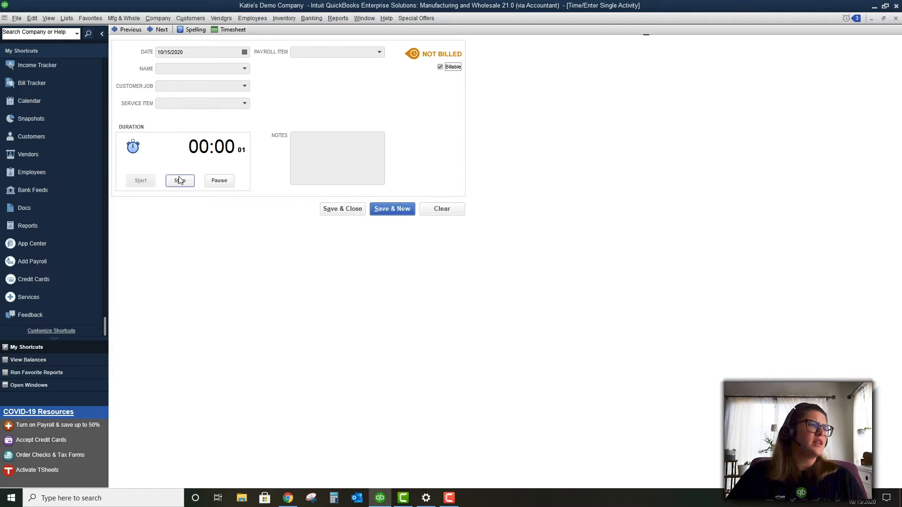
left_click(180, 181)
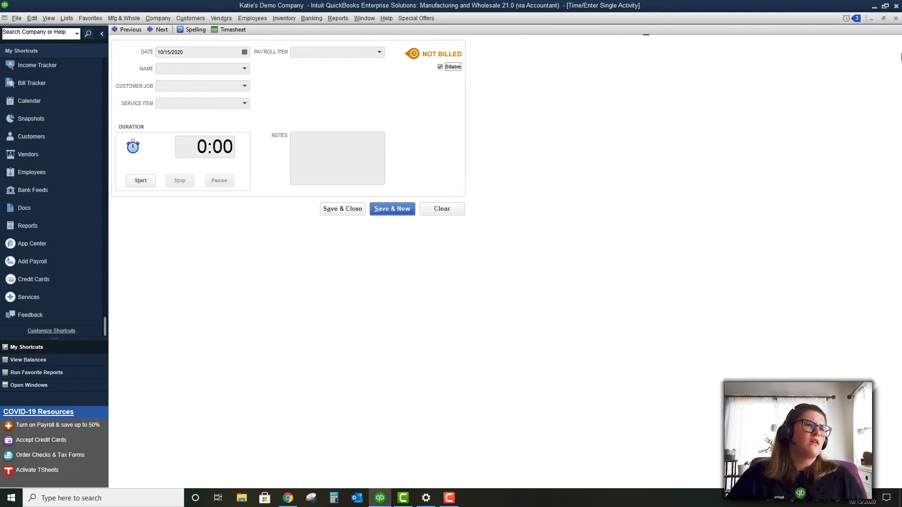
left_click(894, 18)
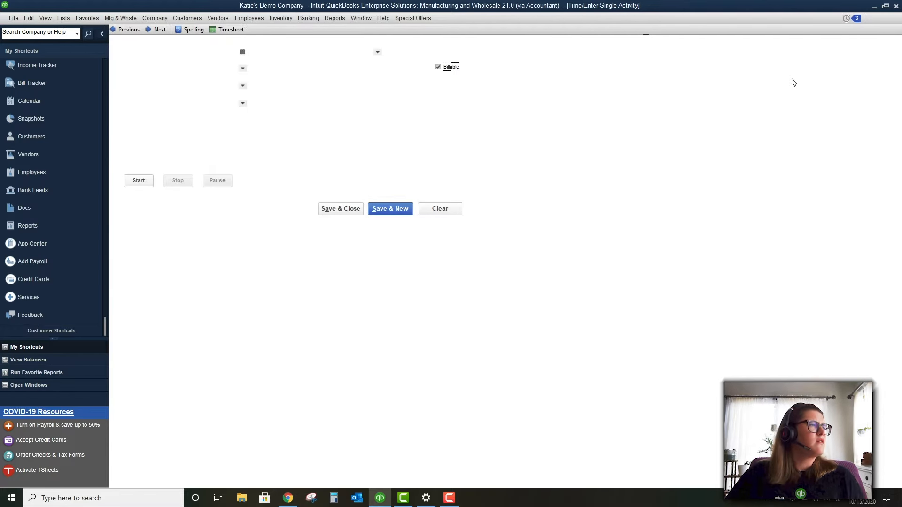
left_click(193, 18)
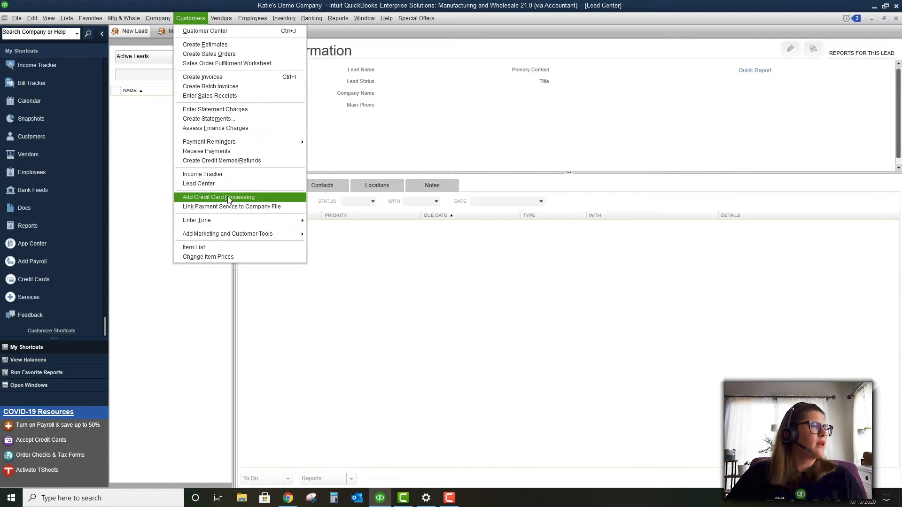
mouse_move(228, 235)
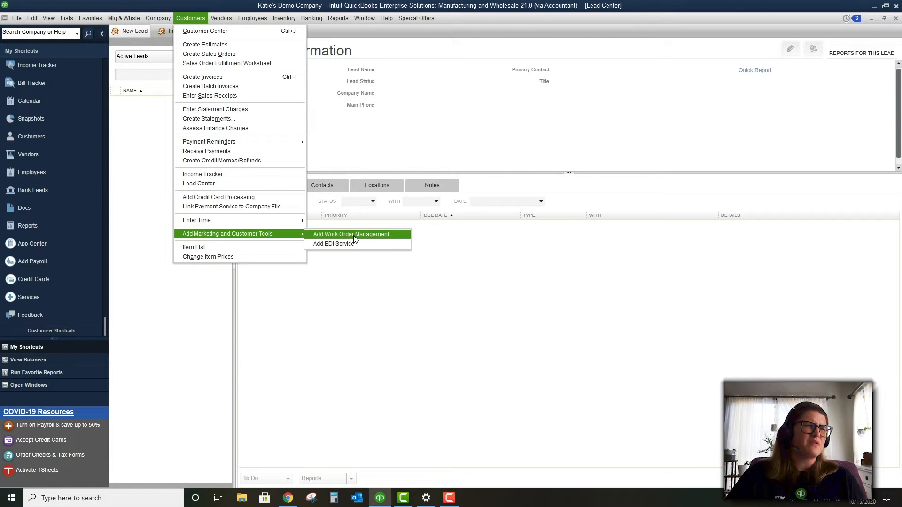
left_click(265, 258)
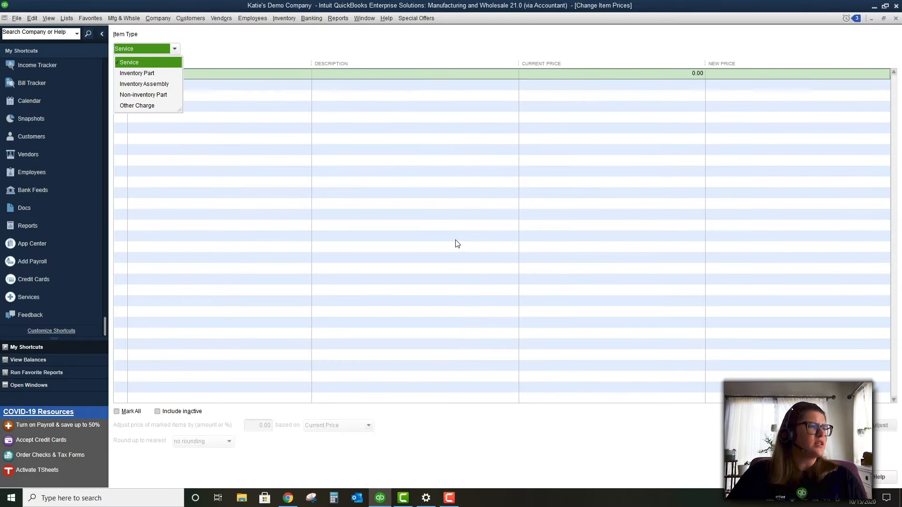
left_click(262, 50)
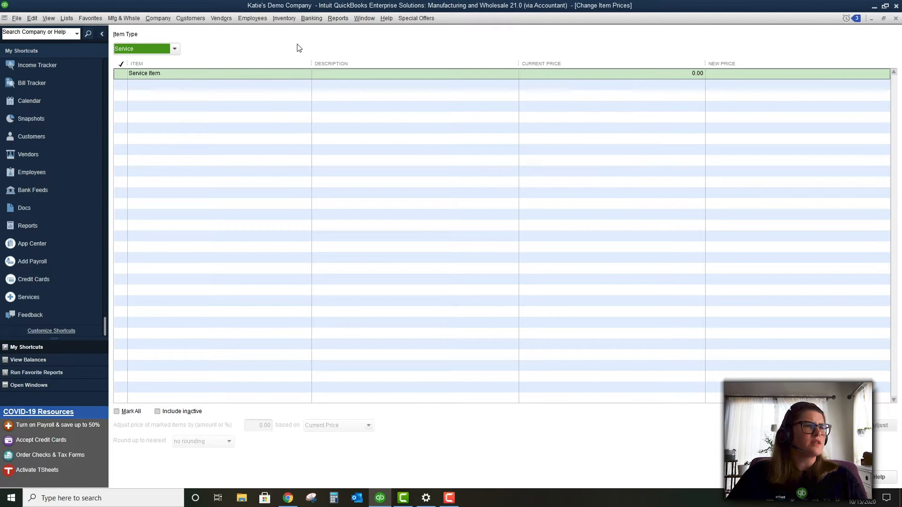
left_click(895, 19)
left_click(170, 18)
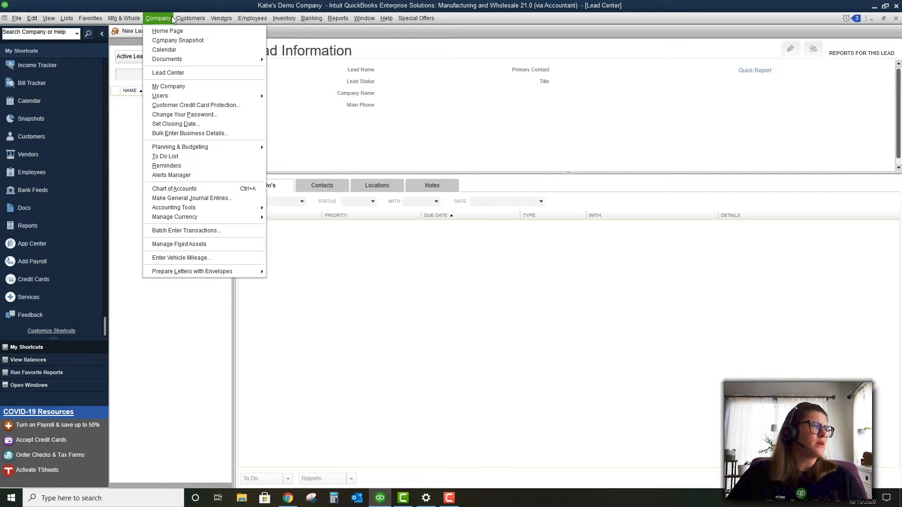
mouse_move(221, 20)
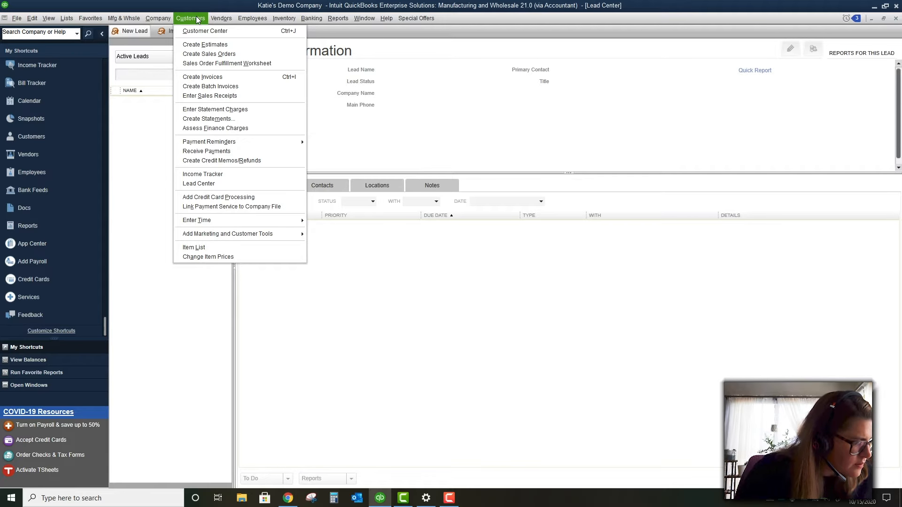
mouse_move(29, 18)
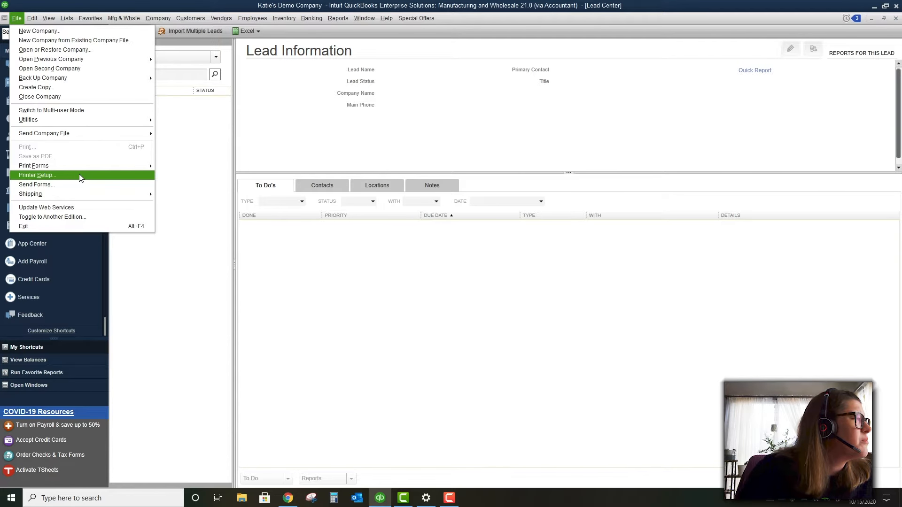
mouse_move(86, 197)
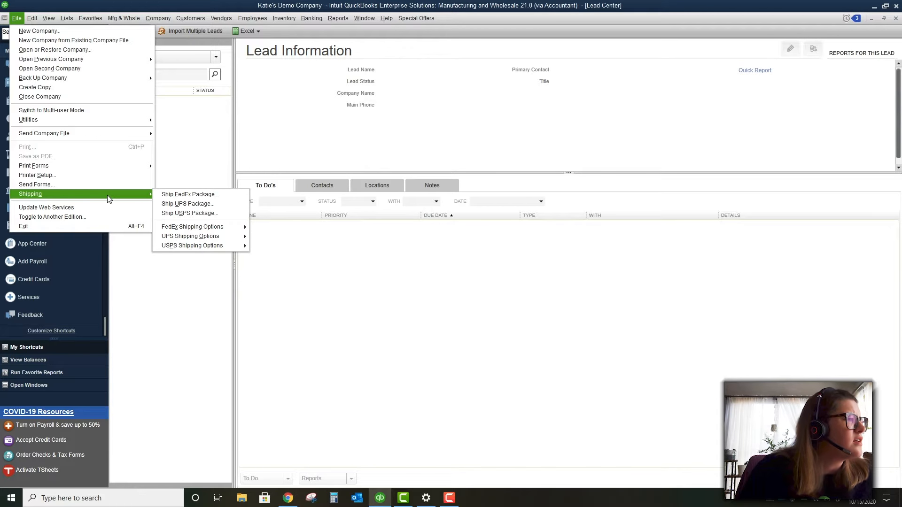
left_click(179, 193)
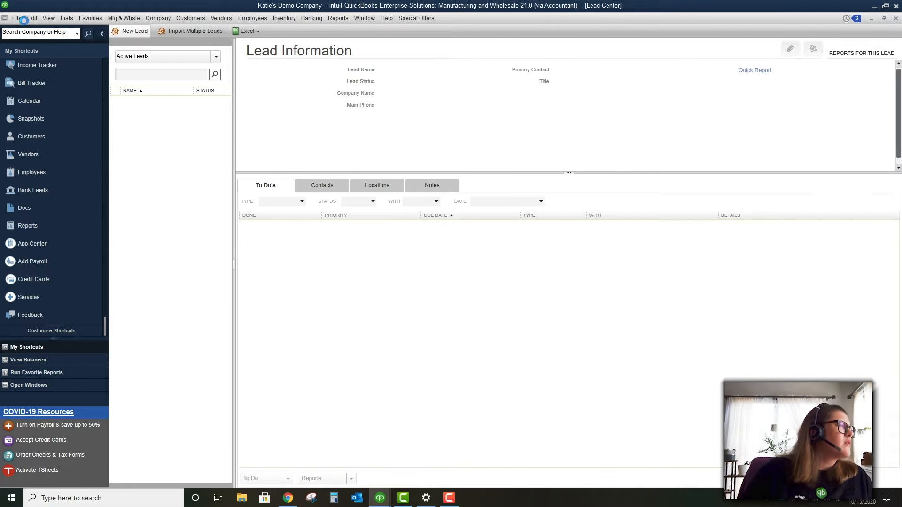
left_click(19, 18)
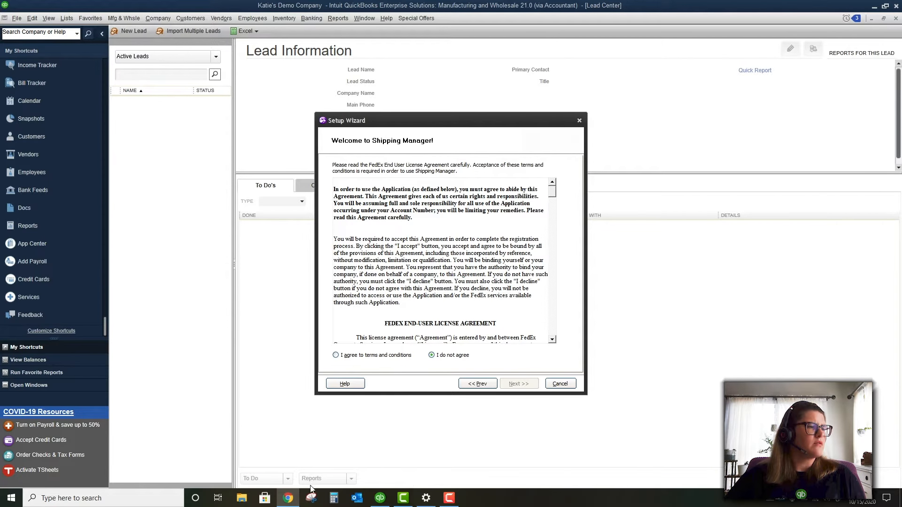
Agree to the FedEx licence terms and advance to the shipper information step
left_click(289, 498)
right_click(288, 501)
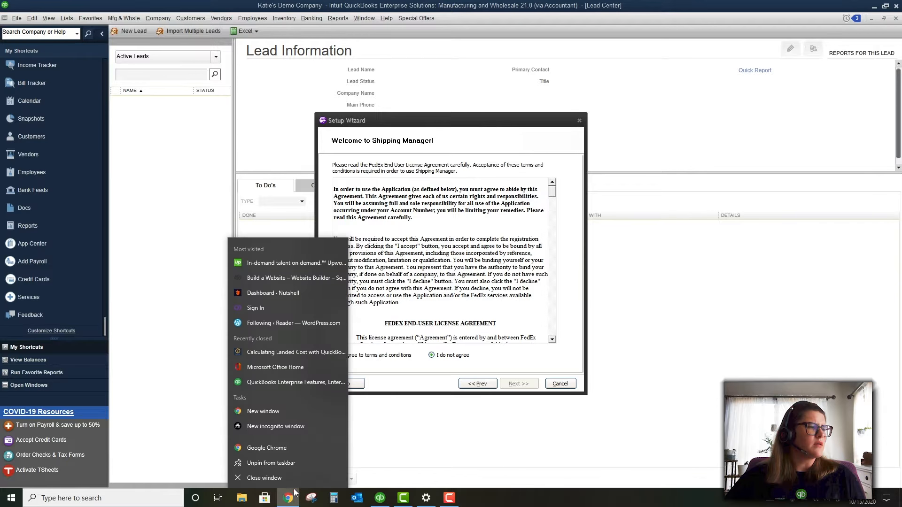
left_click(293, 479)
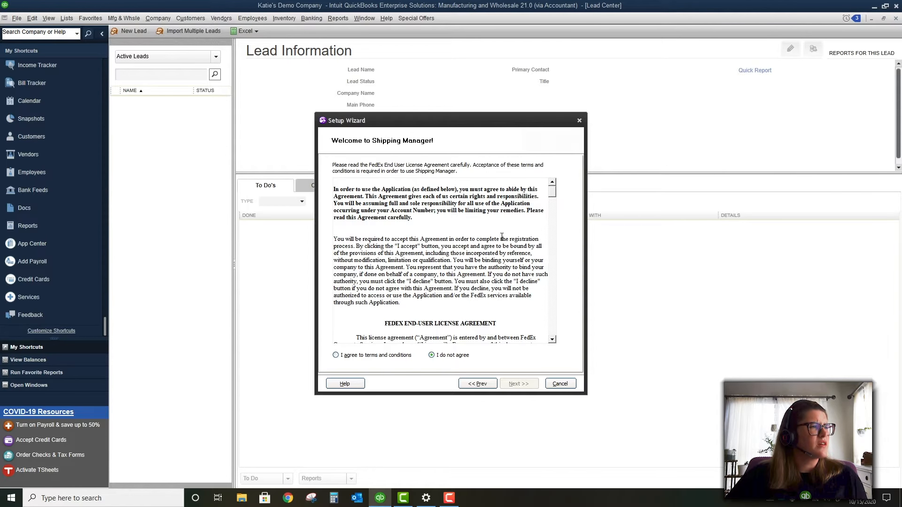
scroll(501, 236, "down", 8)
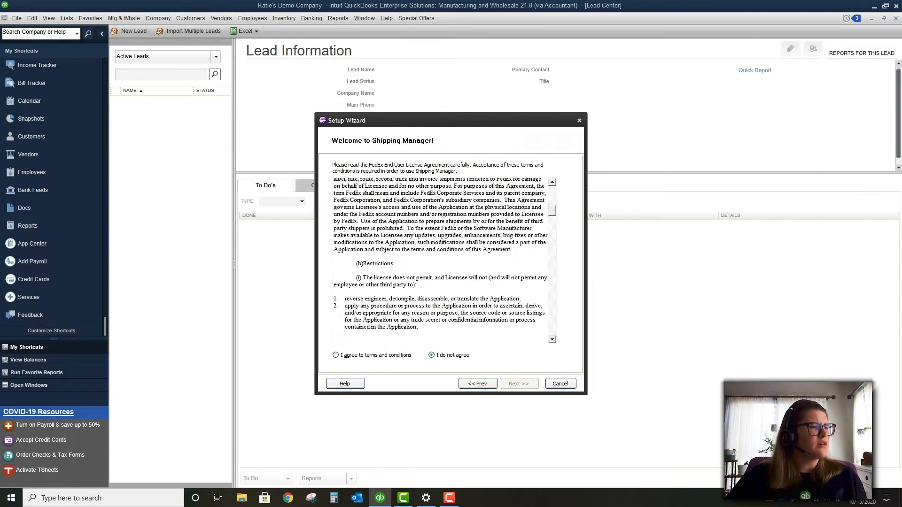
scroll(502, 236, "down", 20)
left_click(357, 356)
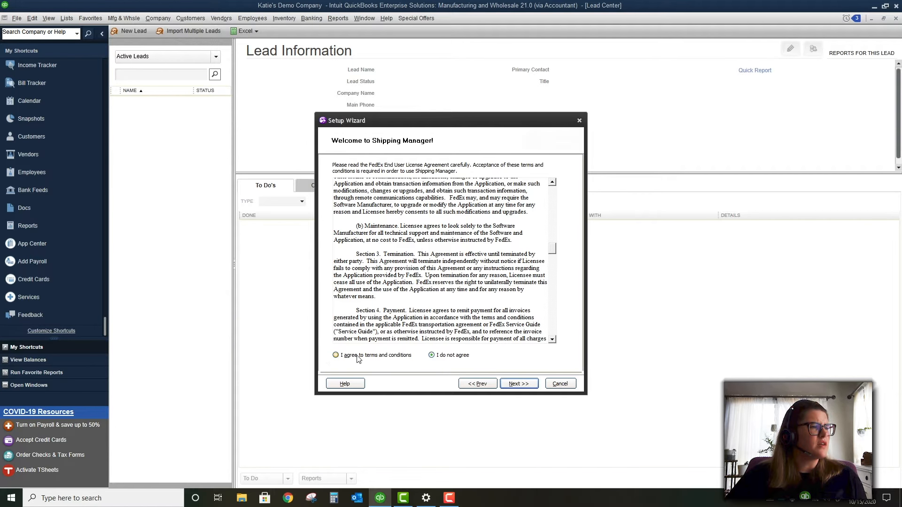
left_click(515, 385)
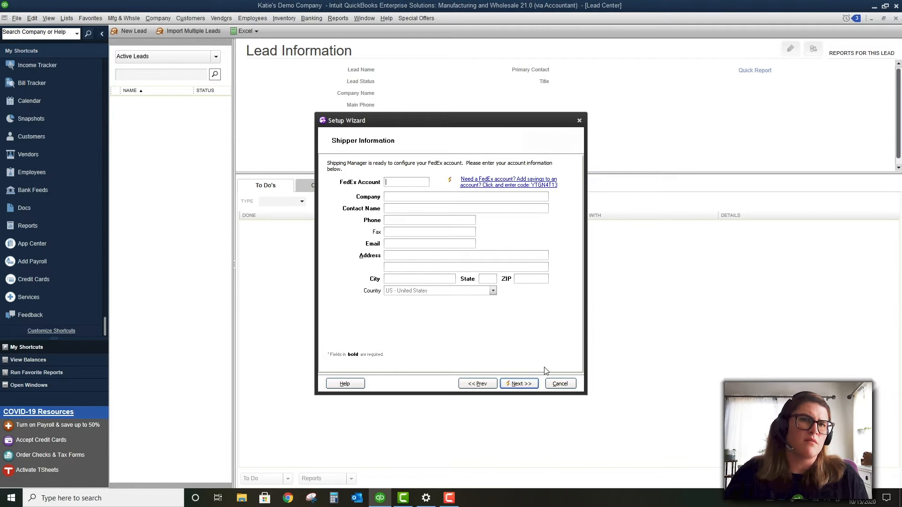
Cancel the Shipping Manager Setup Wizard and confirm exiting it
left_click(559, 383)
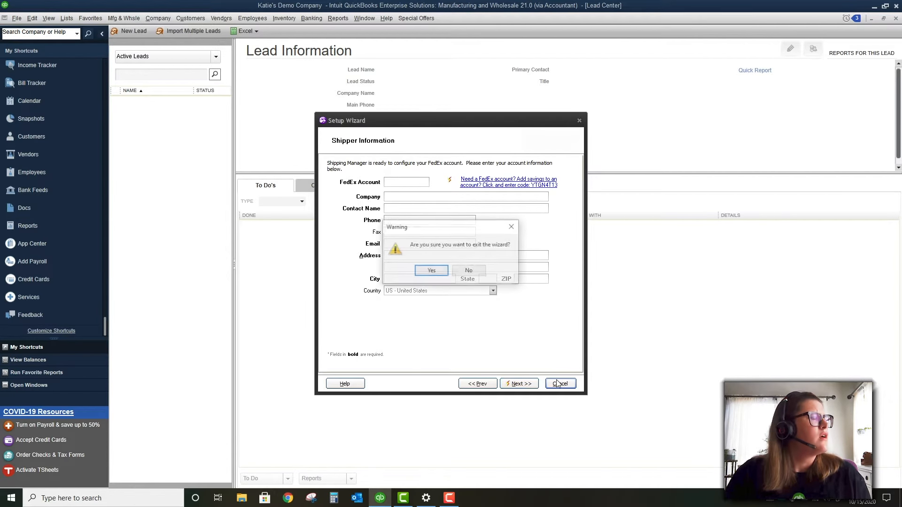
left_click(431, 271)
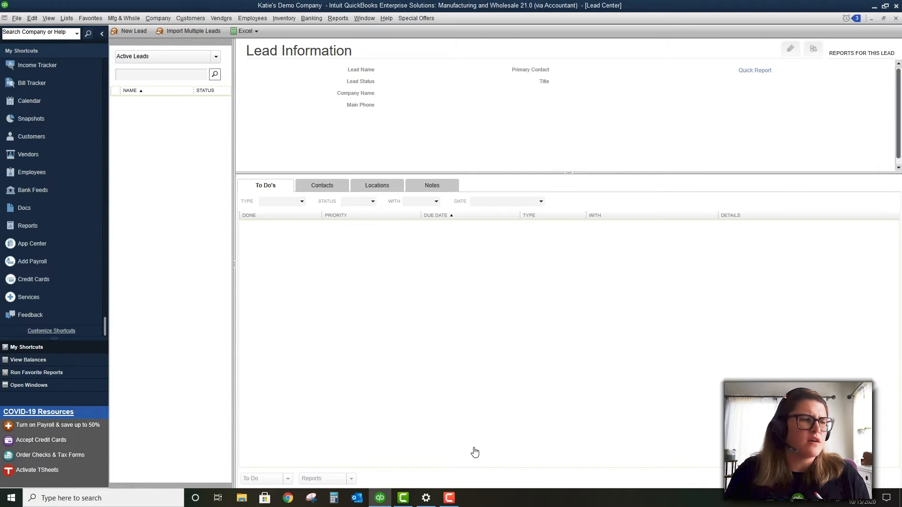
left_click(448, 498)
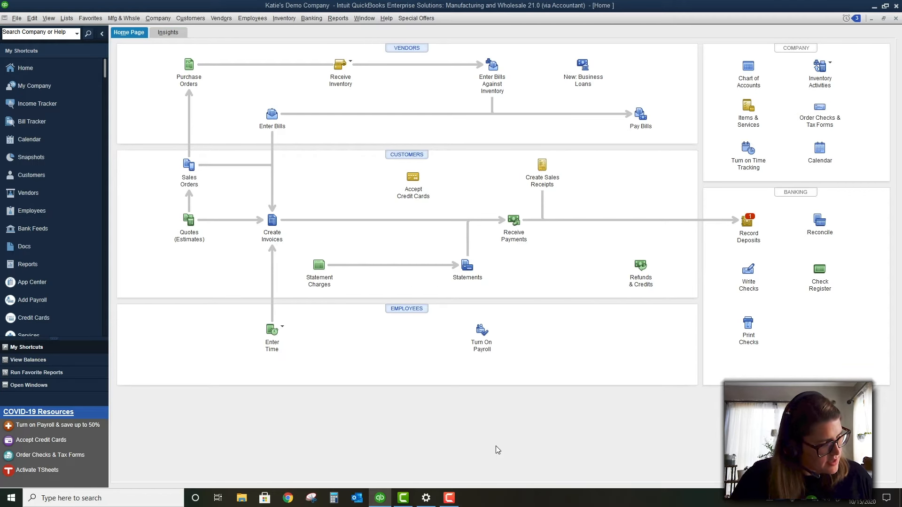
Open a blank Receive Payments form, view its Formatting options, then open Lists > Manage Groups
left_click(197, 18)
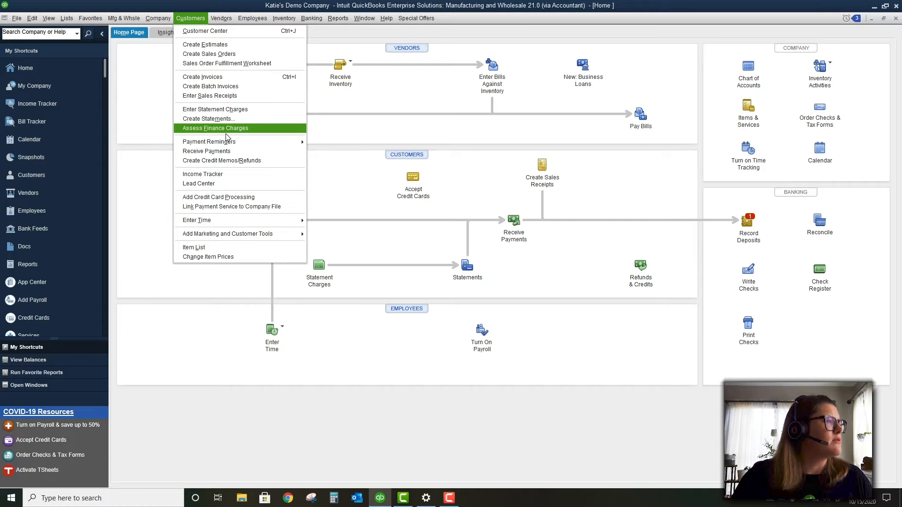
left_click(229, 152)
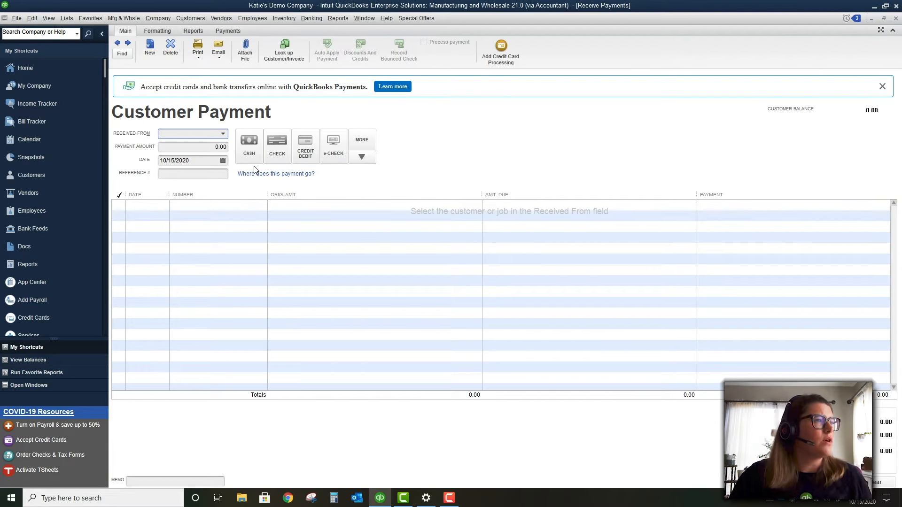
left_click(157, 31)
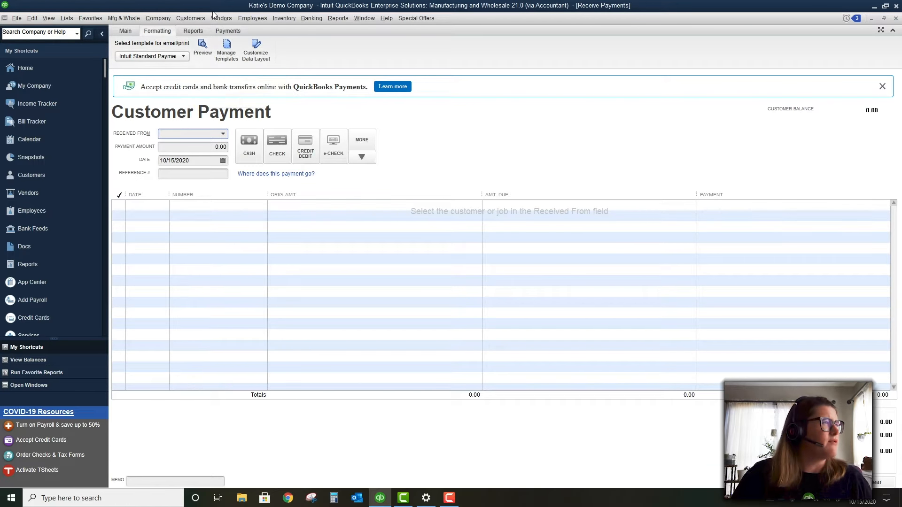
left_click(69, 20)
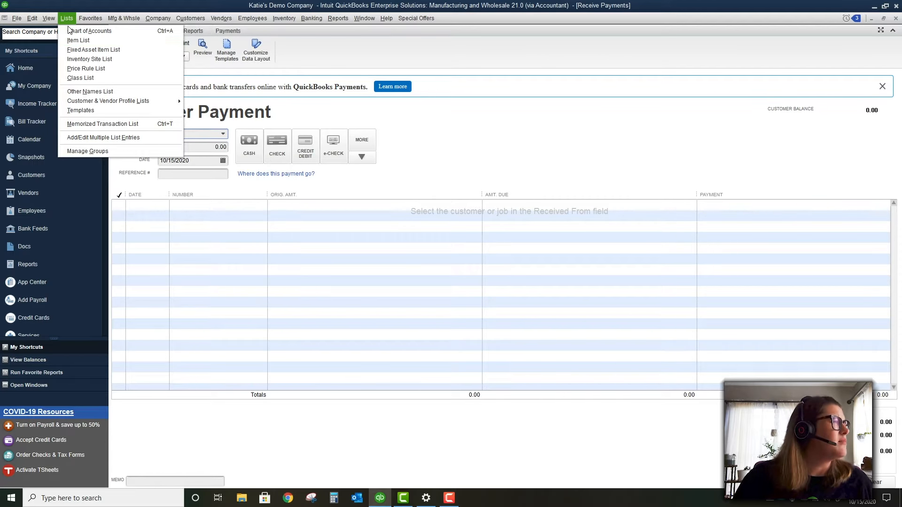
left_click(108, 151)
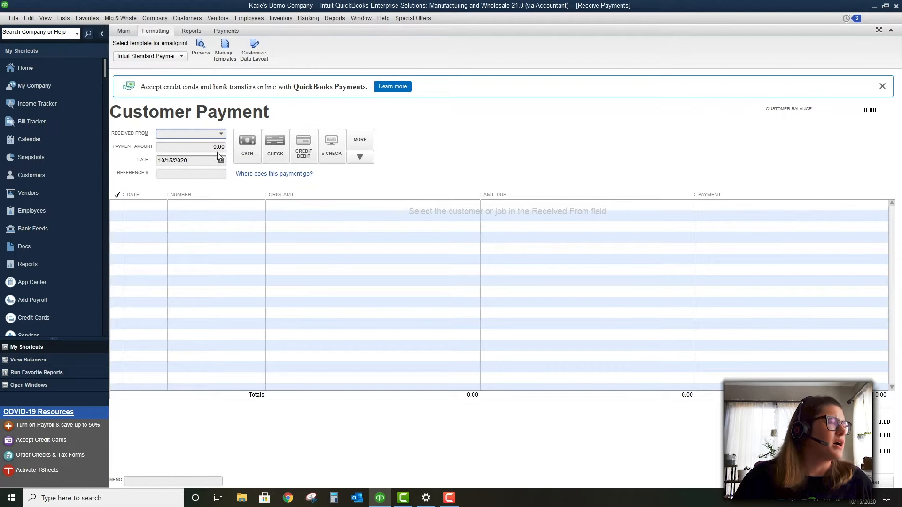
left_click(129, 76)
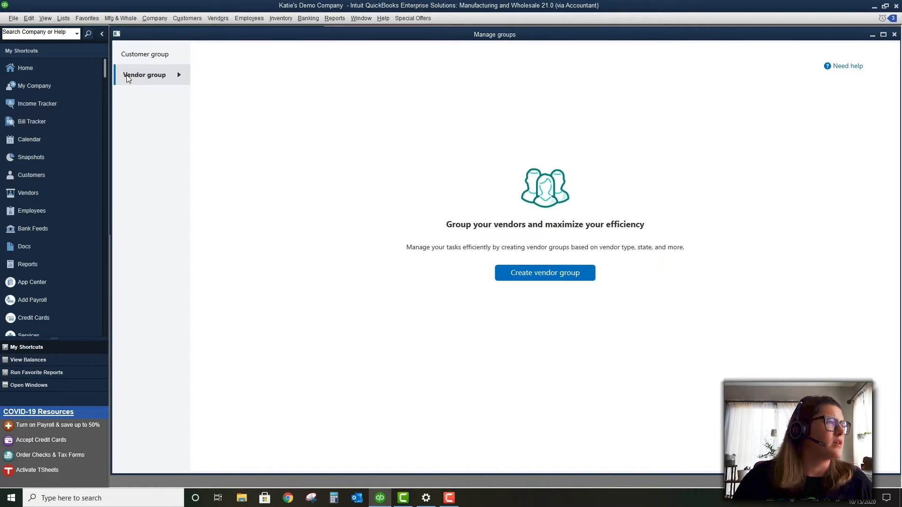
left_click(140, 55)
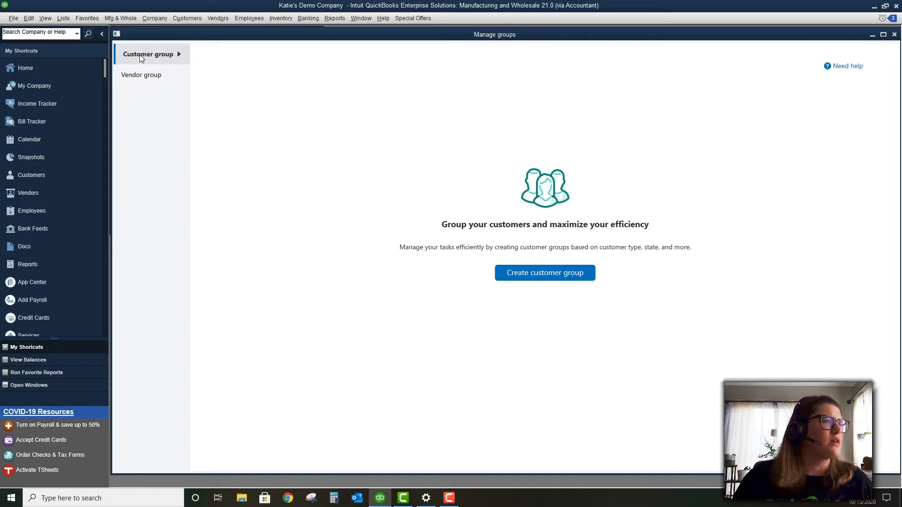
left_click(145, 78)
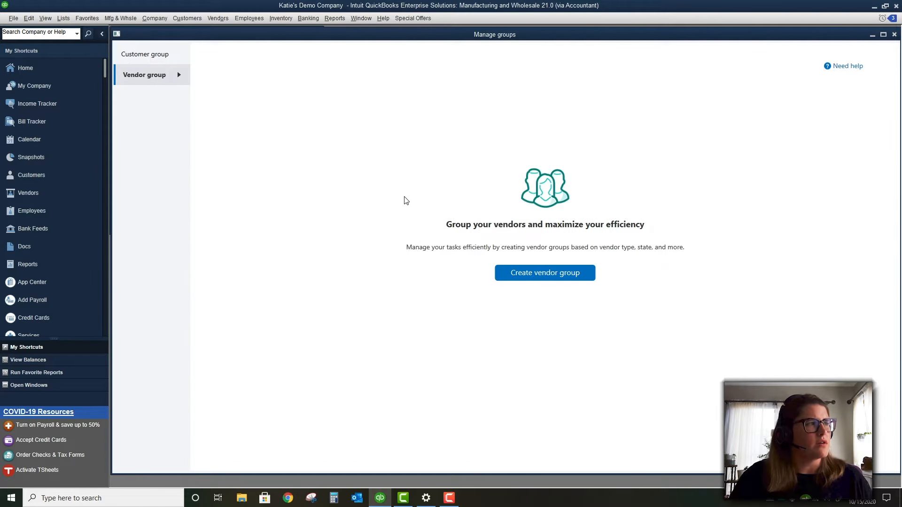
left_click(127, 54)
left_click(557, 280)
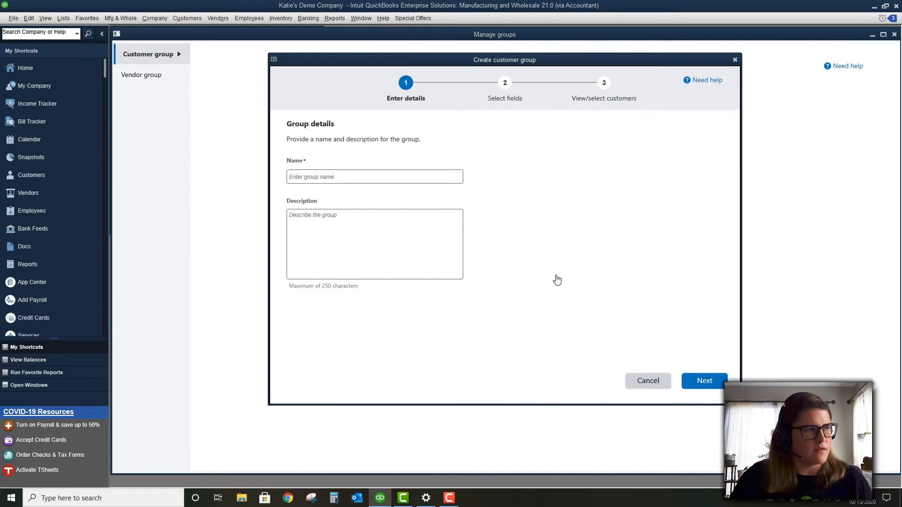
left_click(347, 182)
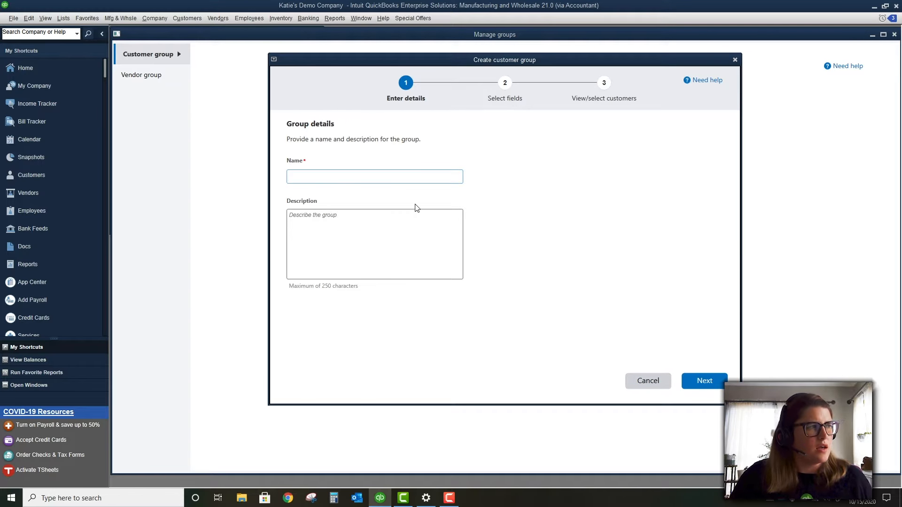
type("Test group")
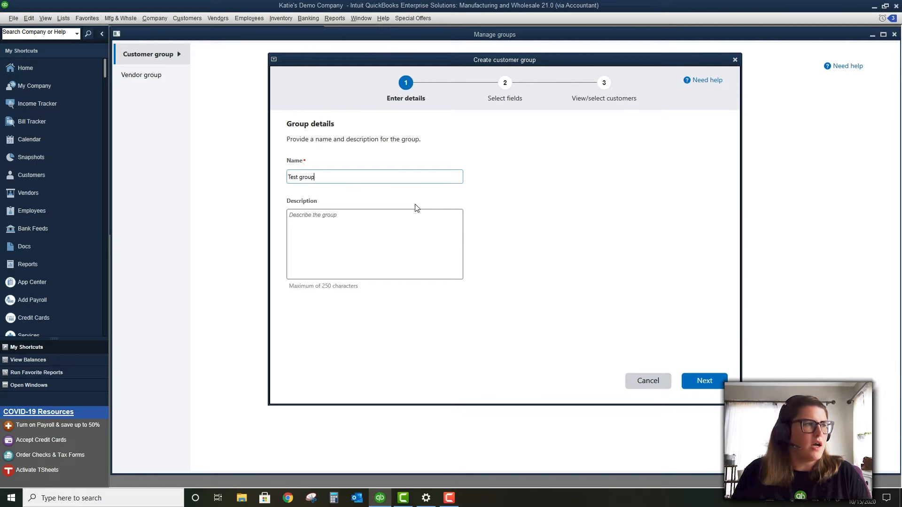
key("Tab")
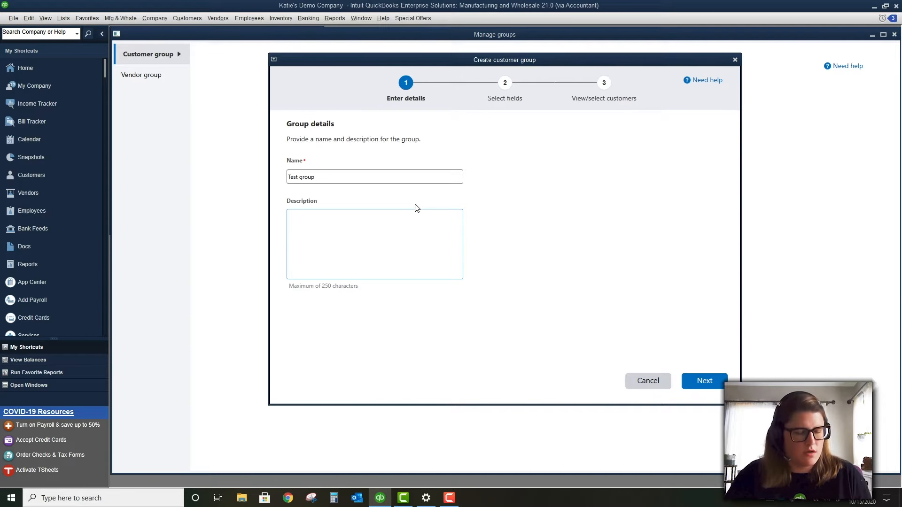
left_click(704, 380)
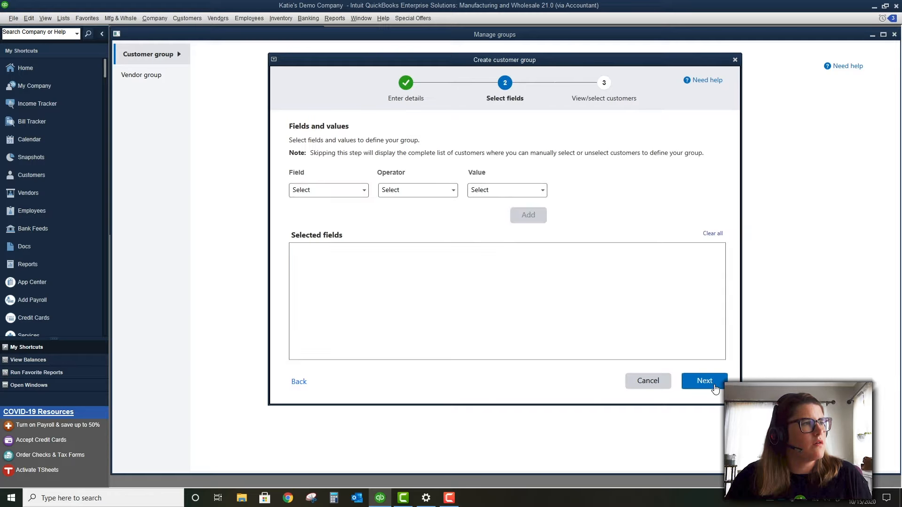
left_click(339, 190)
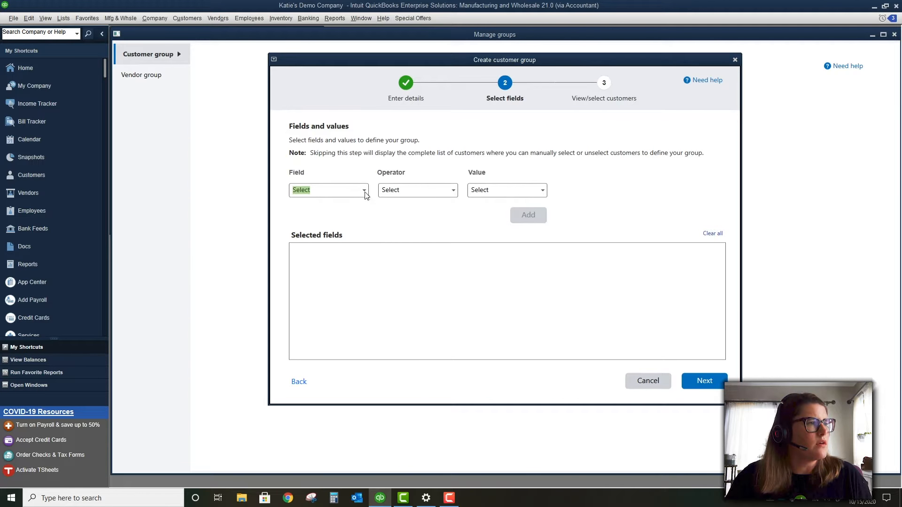
left_click(365, 192)
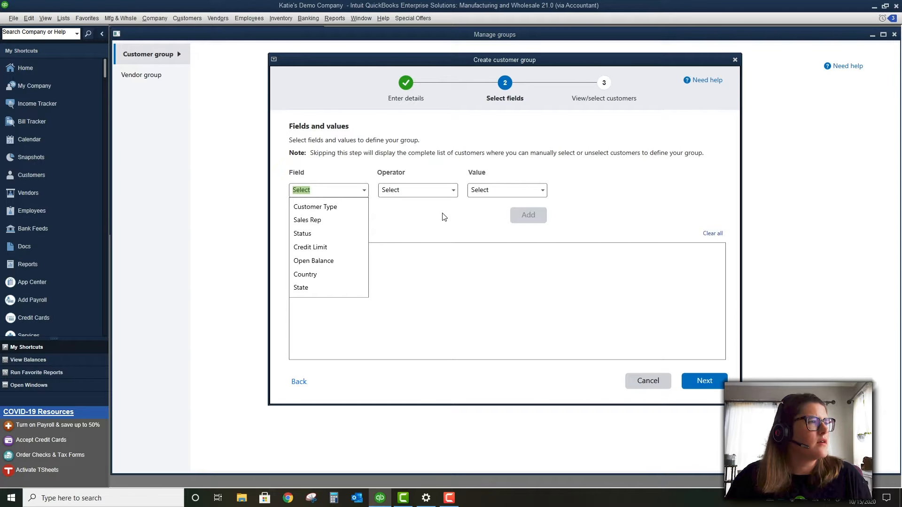
left_click(431, 190)
left_click(451, 192)
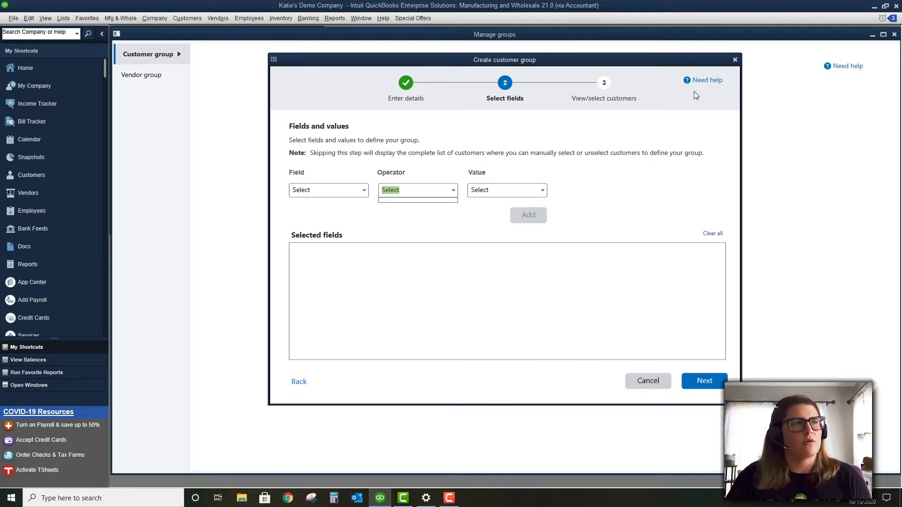
left_click(735, 61)
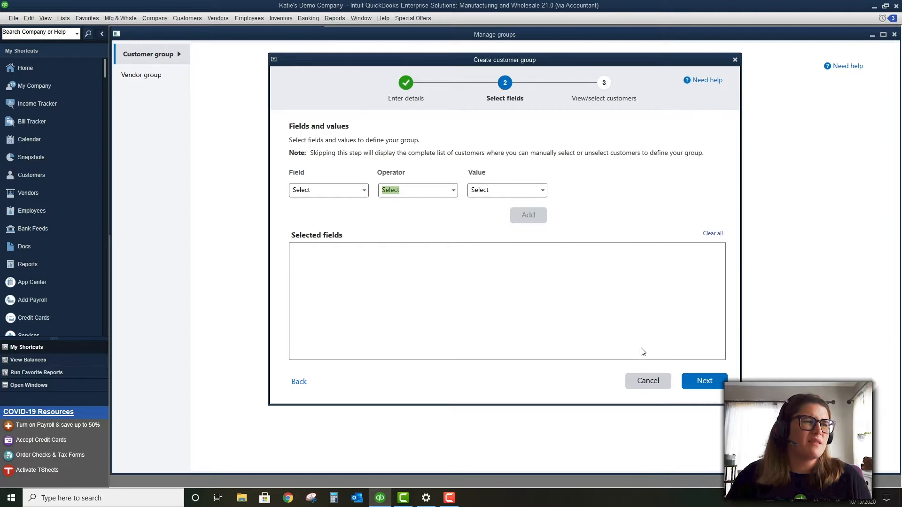
left_click(658, 384)
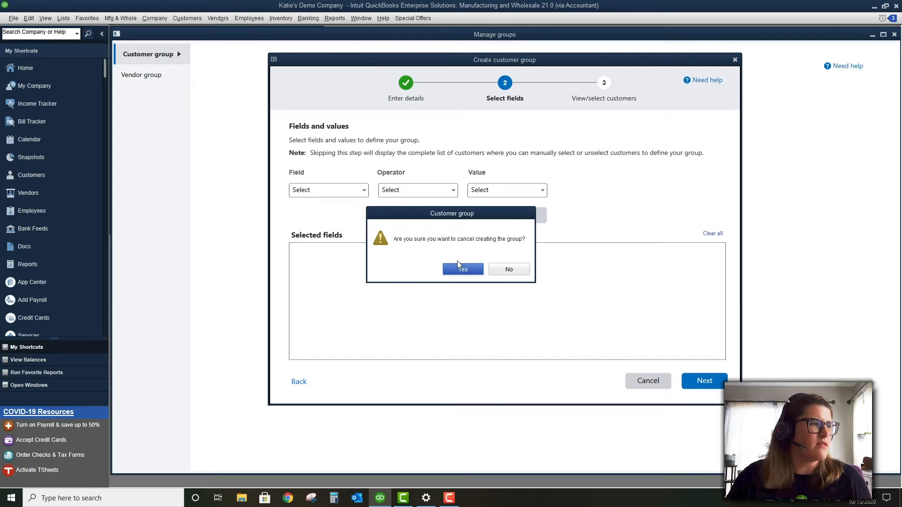
left_click(463, 270)
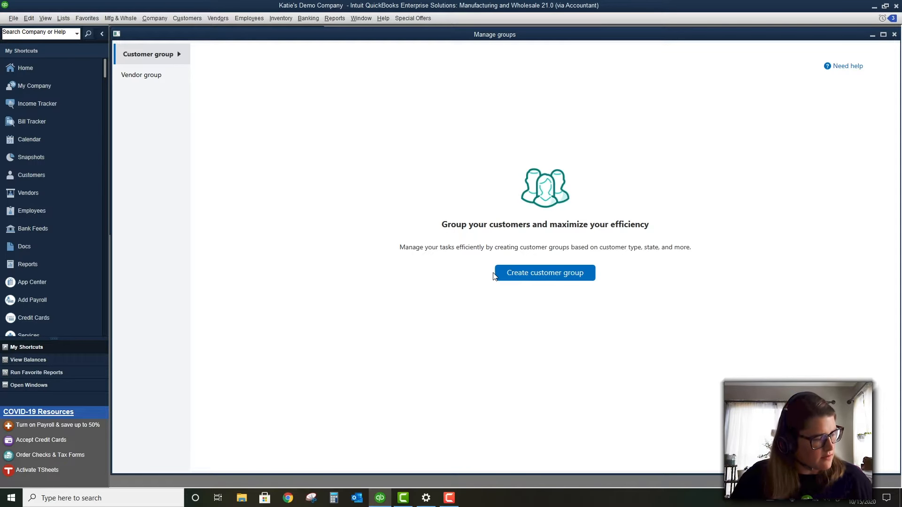
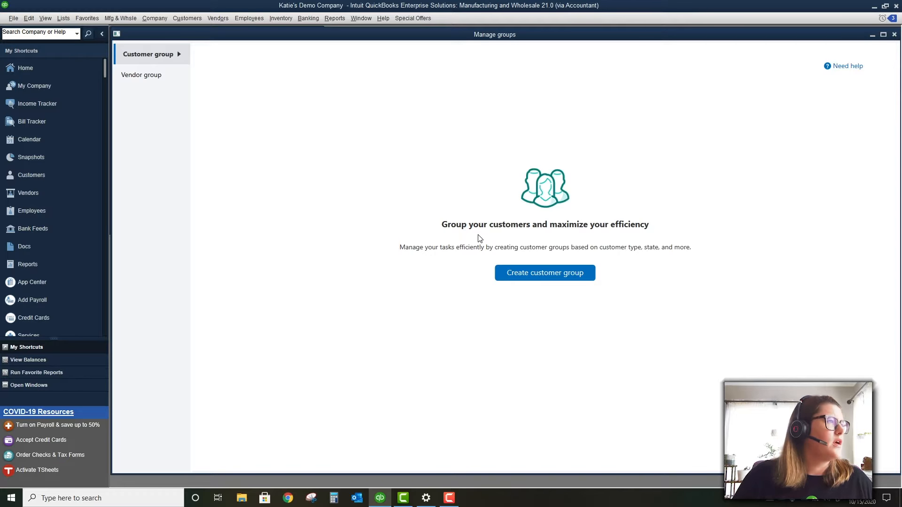
Open the Vendor Center from the Vendors menu
left_click(223, 18)
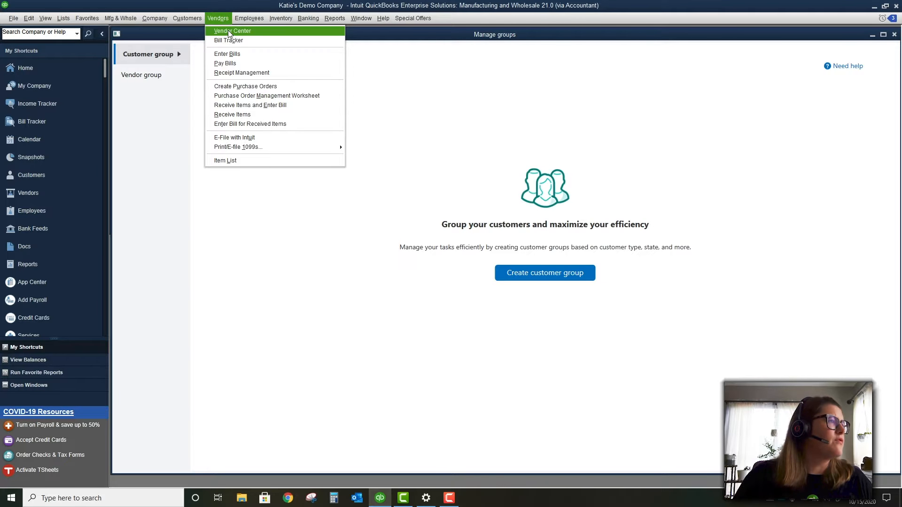
left_click(228, 31)
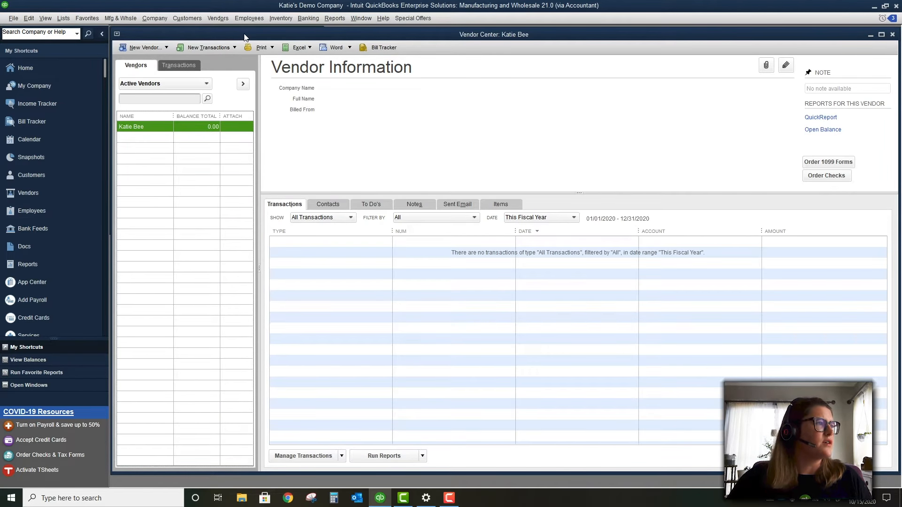
Maximize the Vendor Center and start a single new vendor from the New Vendor dropdown
double_click(244, 34)
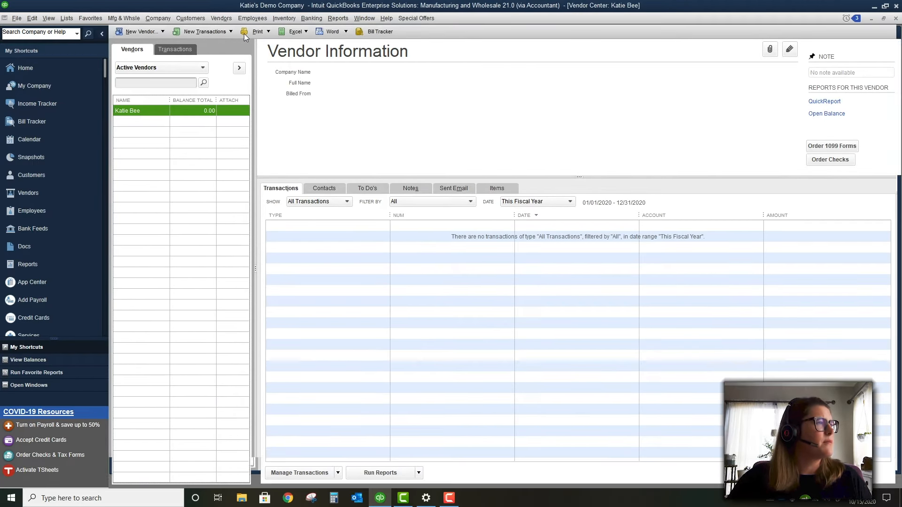
right_click(154, 111)
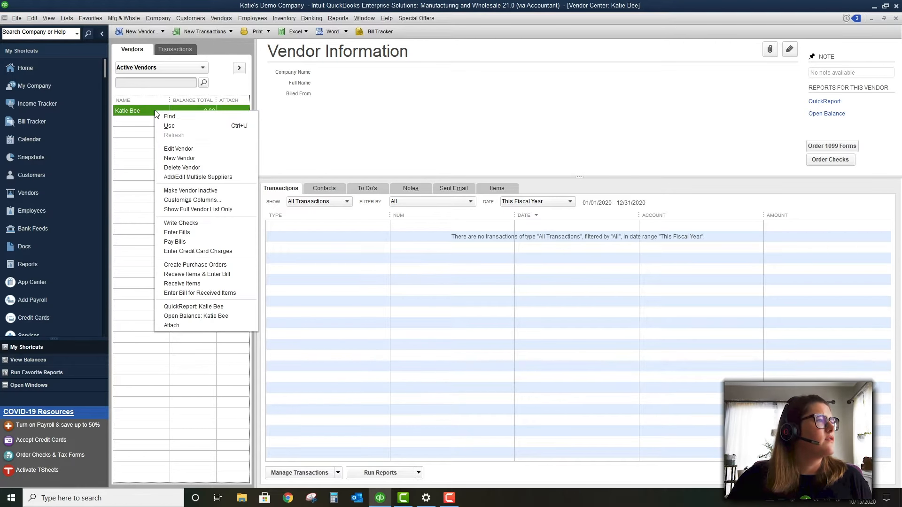
left_click(150, 110)
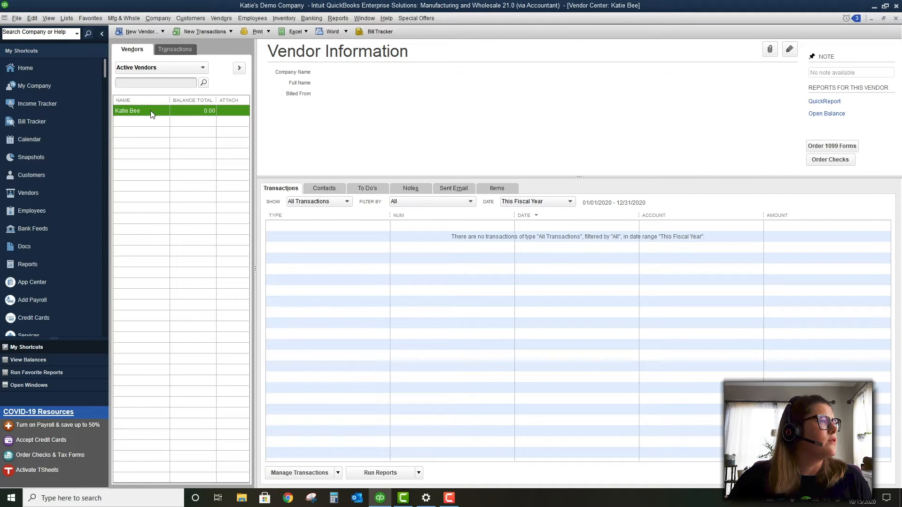
left_click(147, 32)
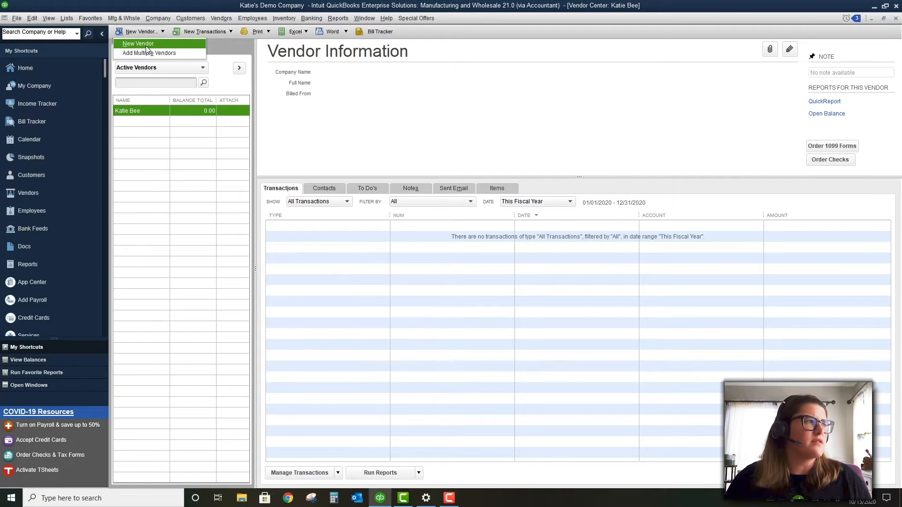
left_click(147, 47)
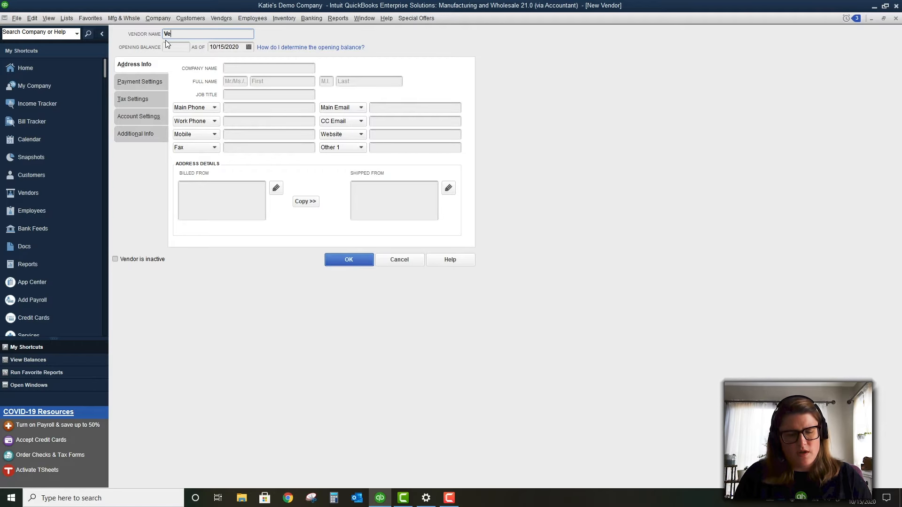
Enter 'Vendor ABC' as the vendor name and tick Vendor eligible for 1099 in Tax Settings
type("Vendor ABC")
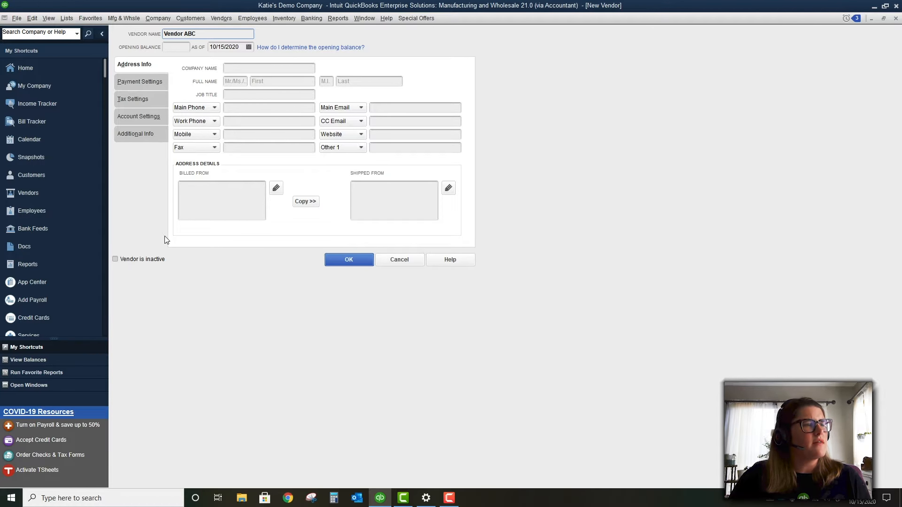
left_click(139, 82)
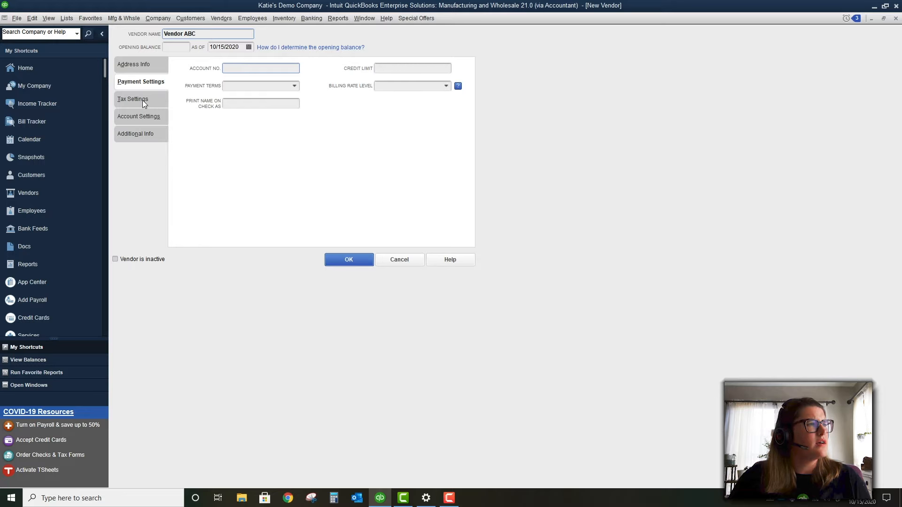
left_click(143, 100)
left_click(229, 107)
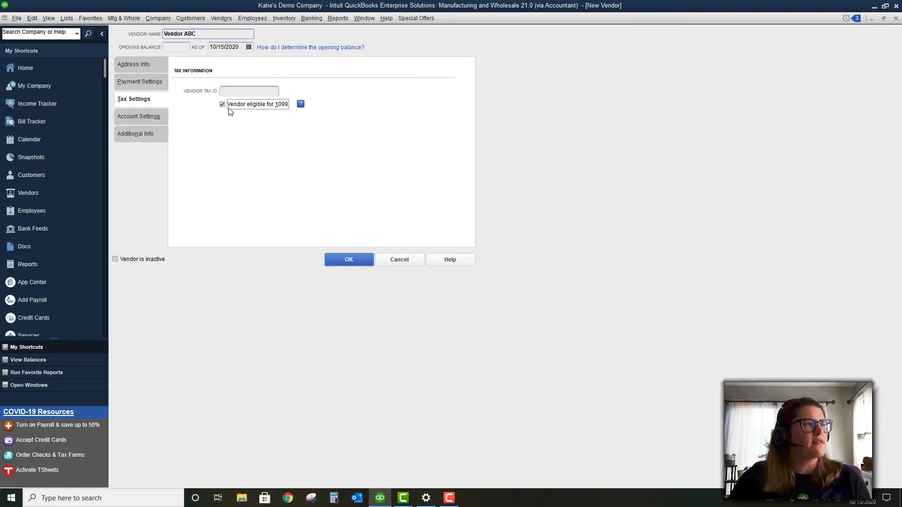
left_click(240, 93)
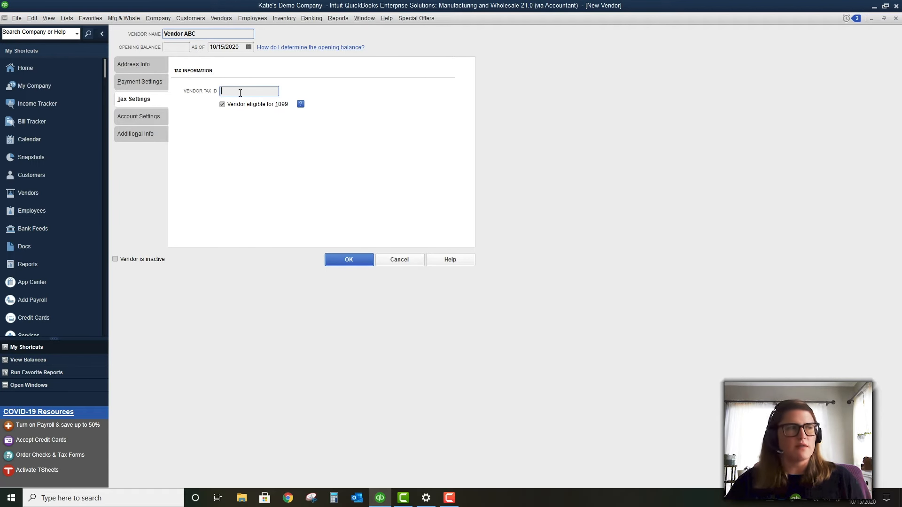
left_click(147, 119)
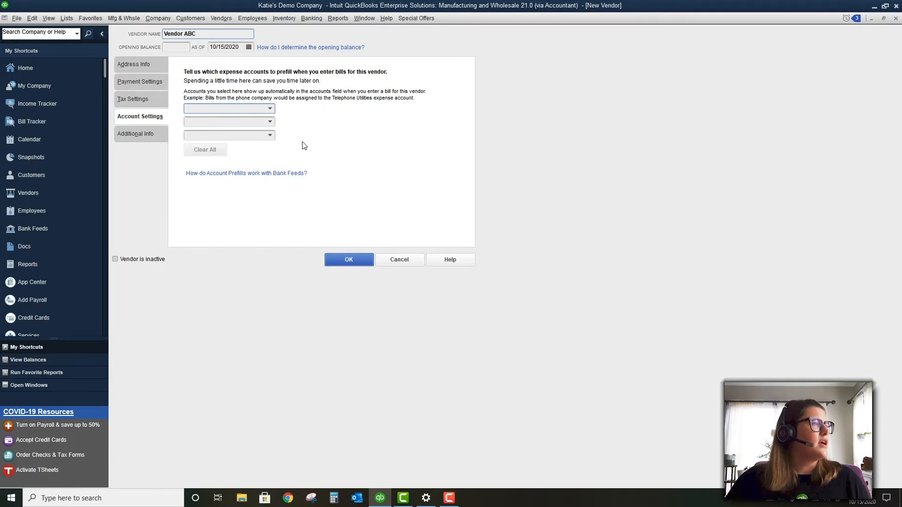
Review the new vendor form's tabs, then cancel the form
left_click(131, 138)
left_click(131, 118)
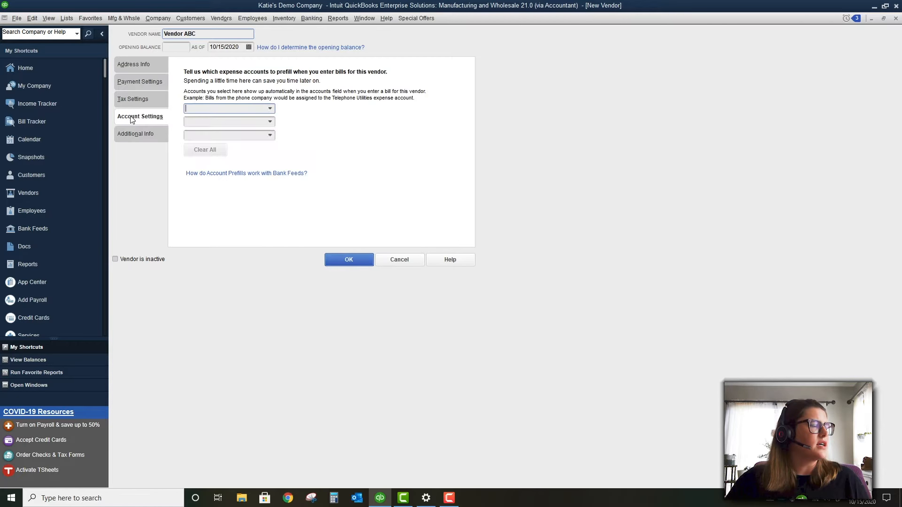
left_click(131, 98)
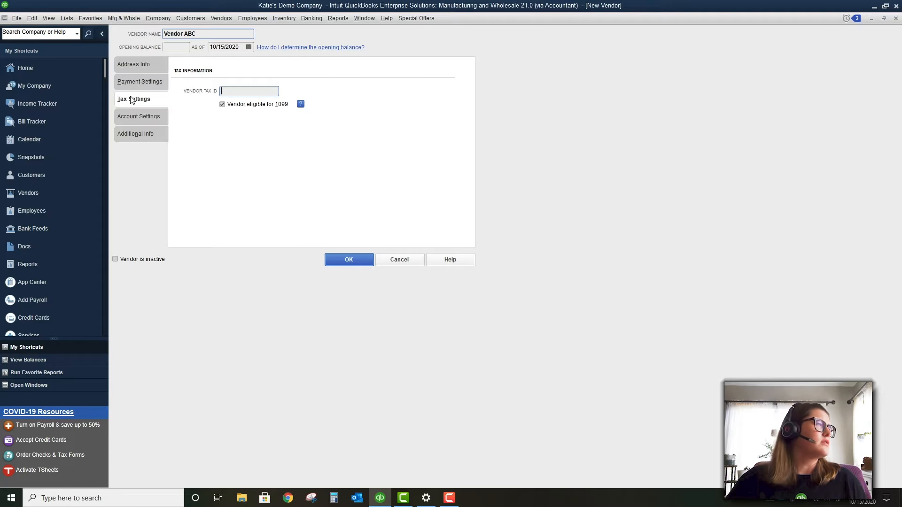
left_click(138, 86)
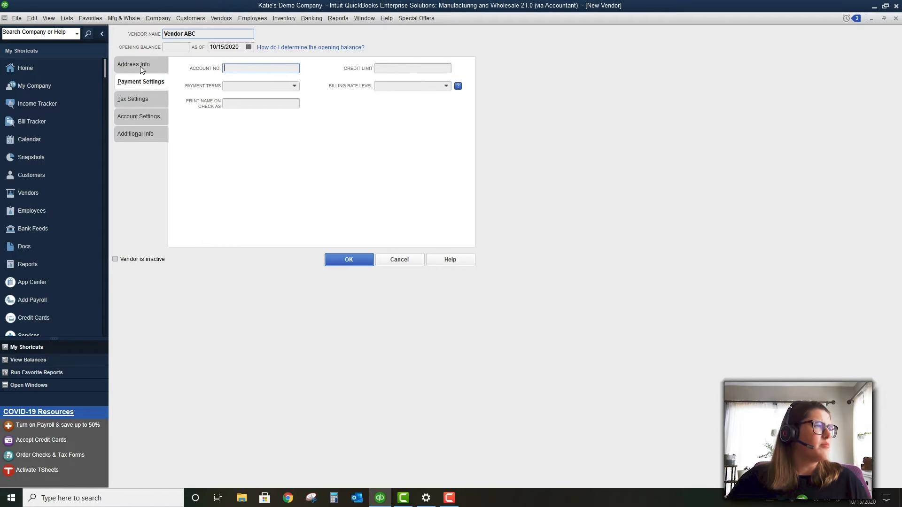
left_click(141, 67)
left_click(145, 83)
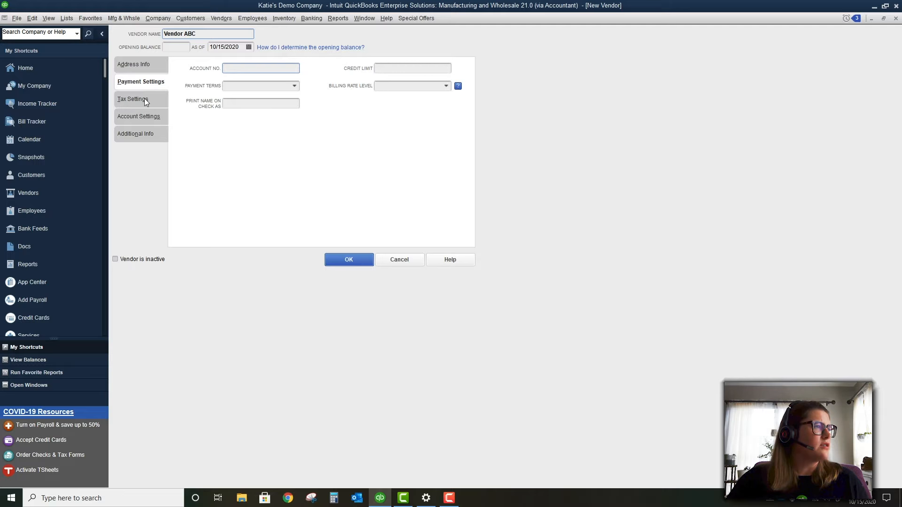
left_click(144, 99)
left_click(145, 118)
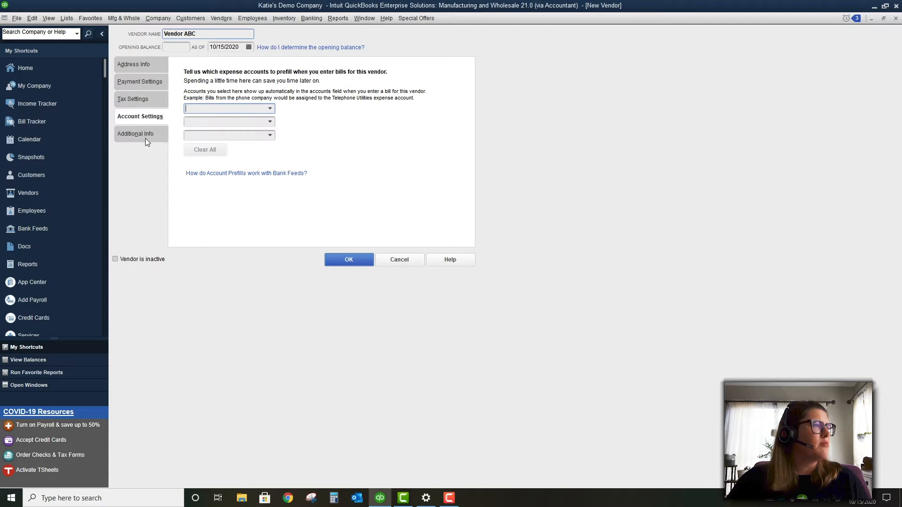
left_click(146, 135)
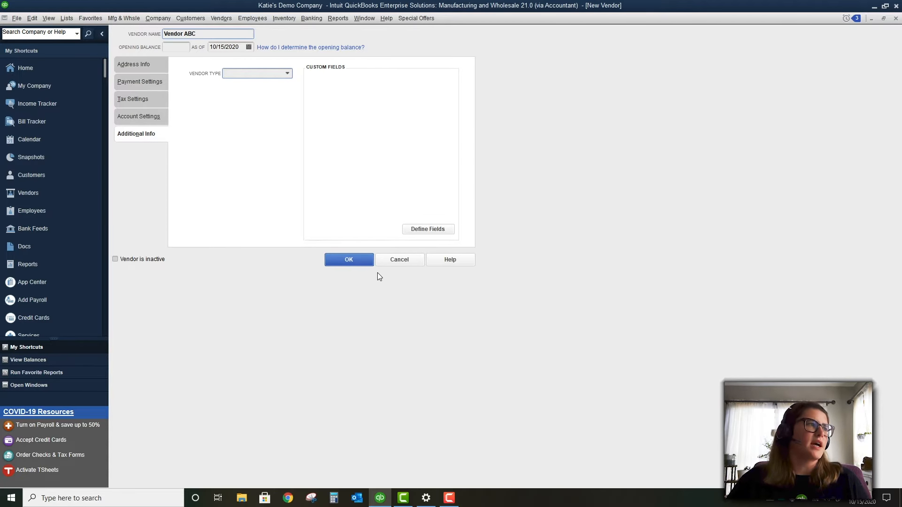
left_click(390, 263)
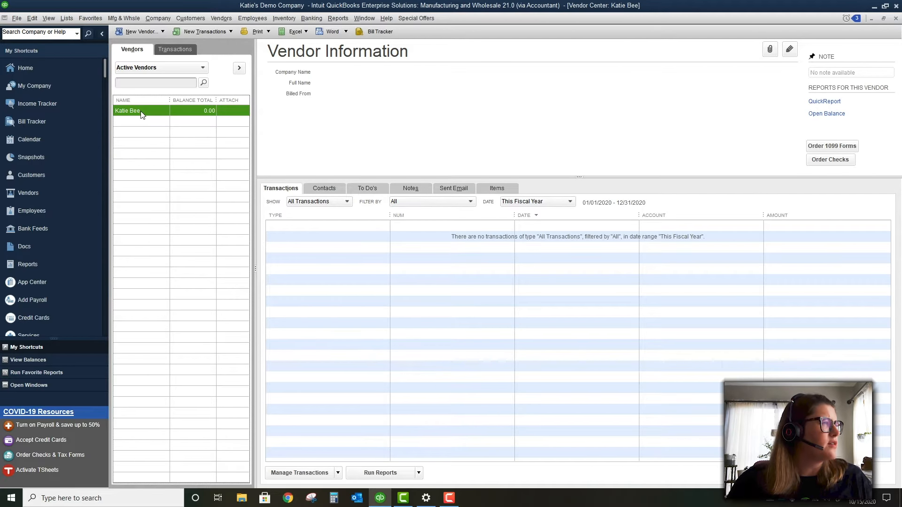
Create a new vendor named 'Vendor ABC' and save it to the vendor list
left_click(158, 32)
left_click(155, 44)
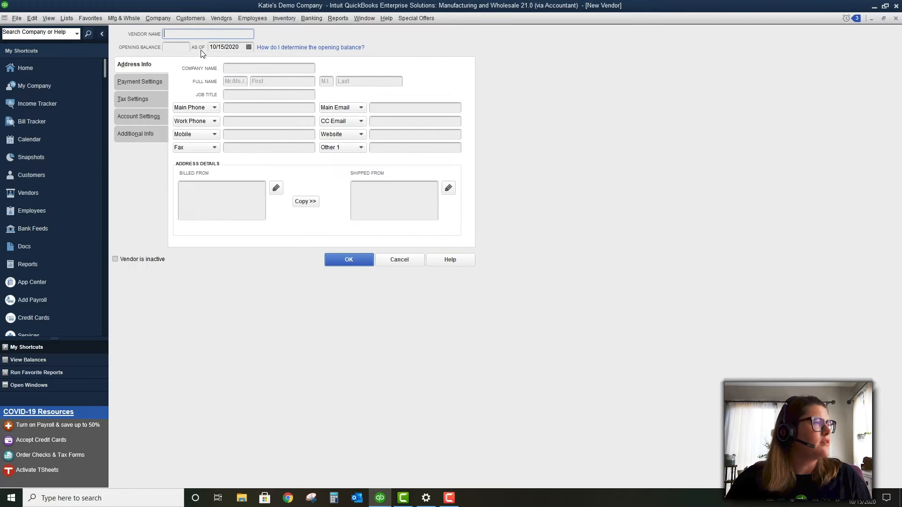
type("Vendor ABC")
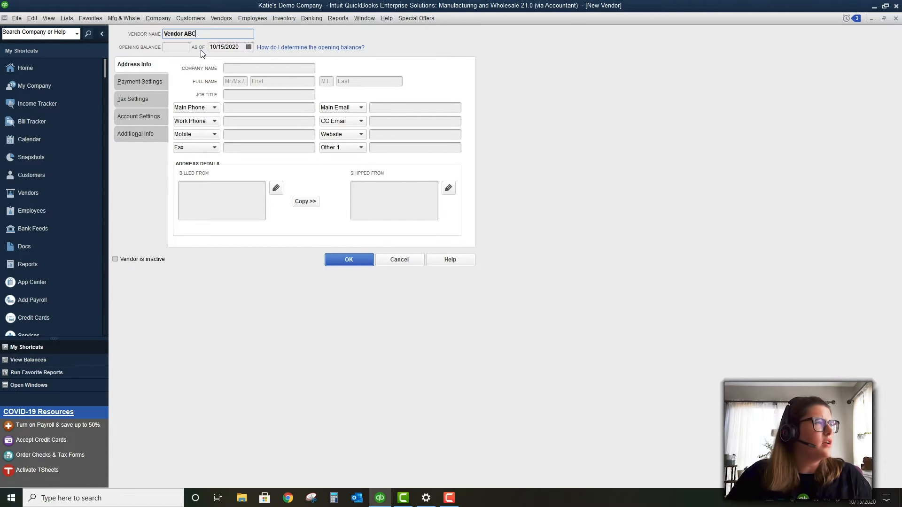
left_click(349, 260)
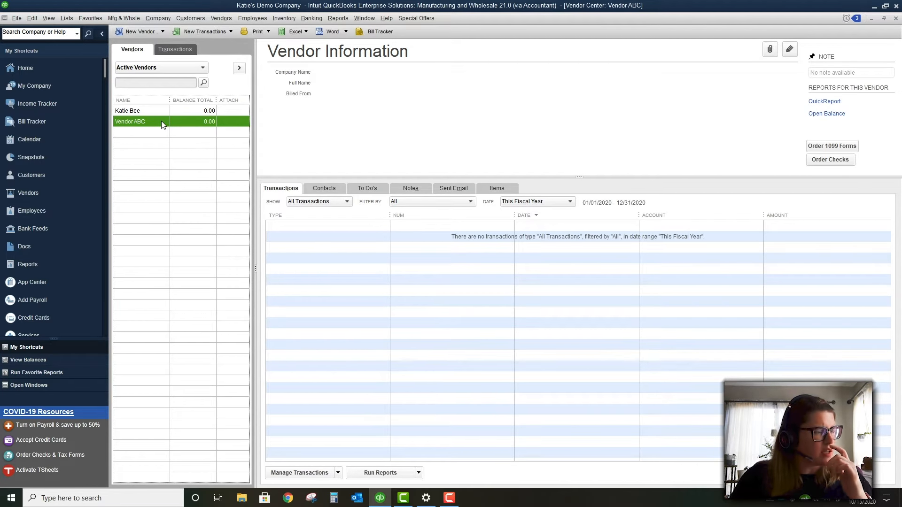
right_click(163, 125)
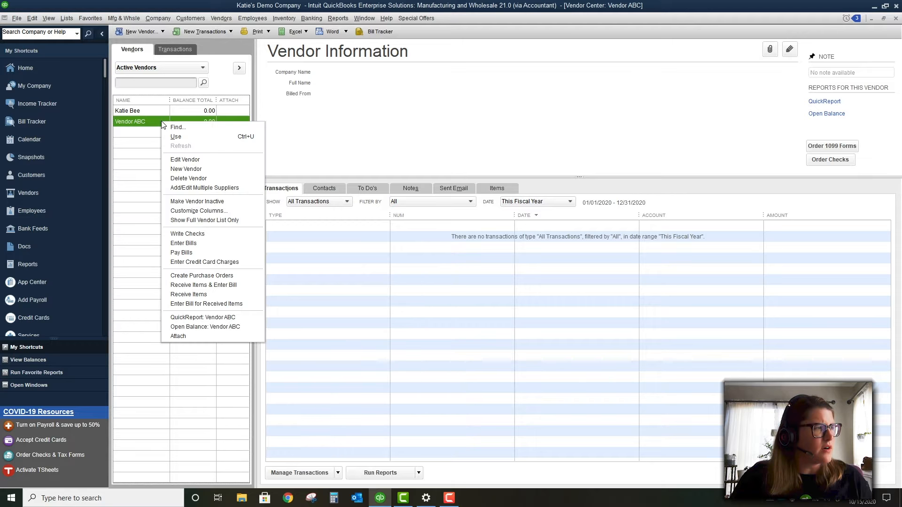
Inspect Vendor ABC's edit form and action menu without making changes
left_click(185, 159)
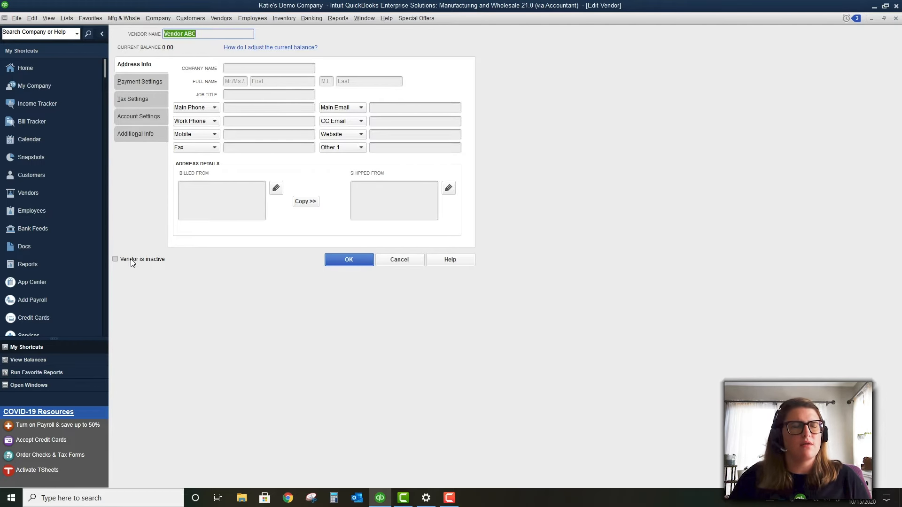
left_click(403, 260)
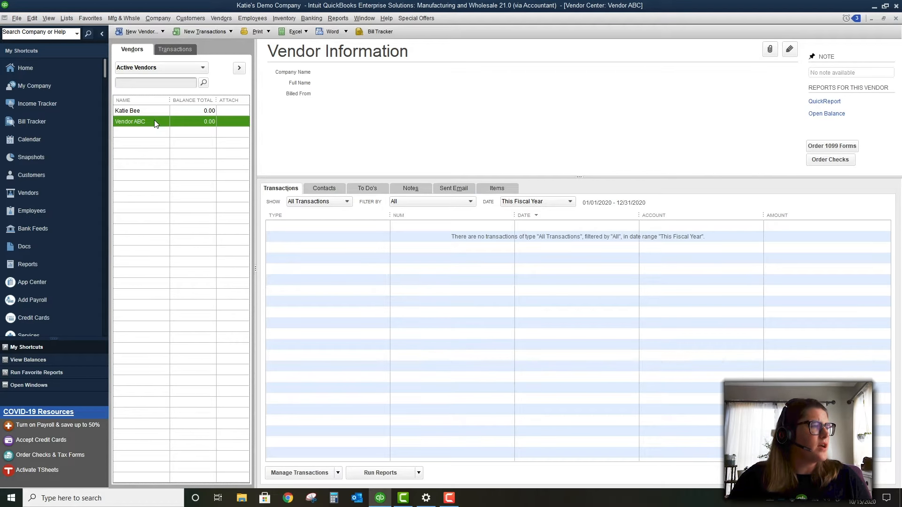
right_click(154, 121)
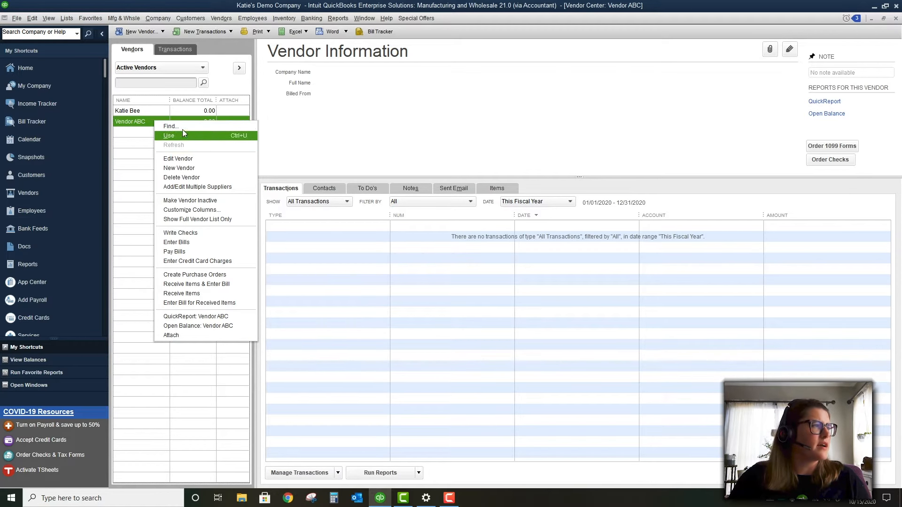
left_click(137, 119)
Browse the Transactions view and letter options, then bring up the Bill Tracker
left_click(172, 52)
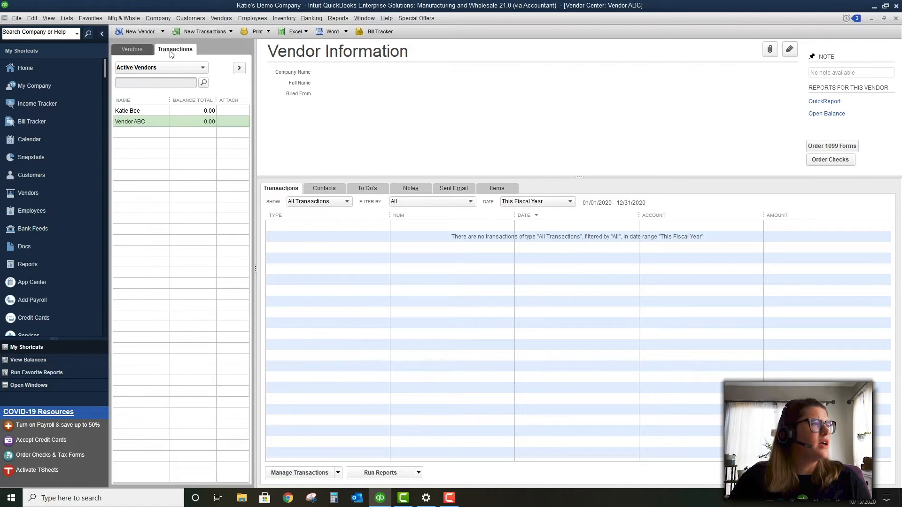
left_click(133, 50)
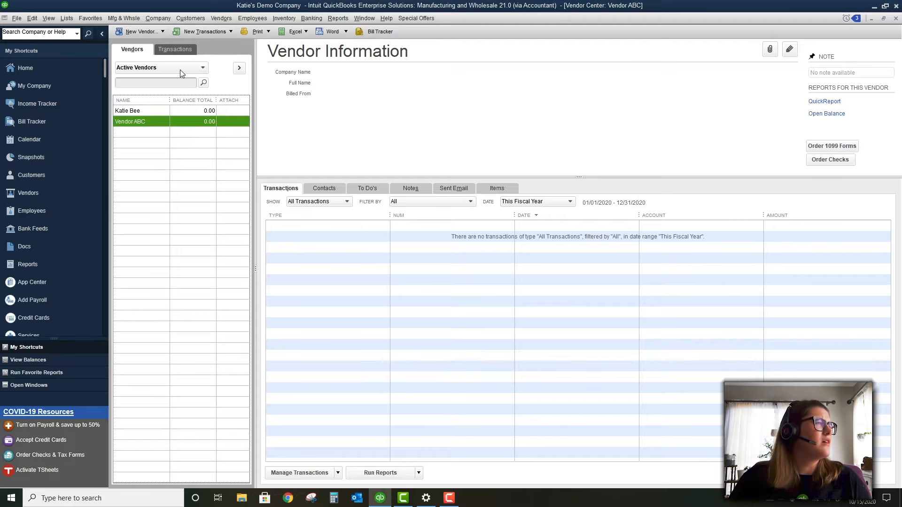
left_click(345, 32)
left_click(344, 32)
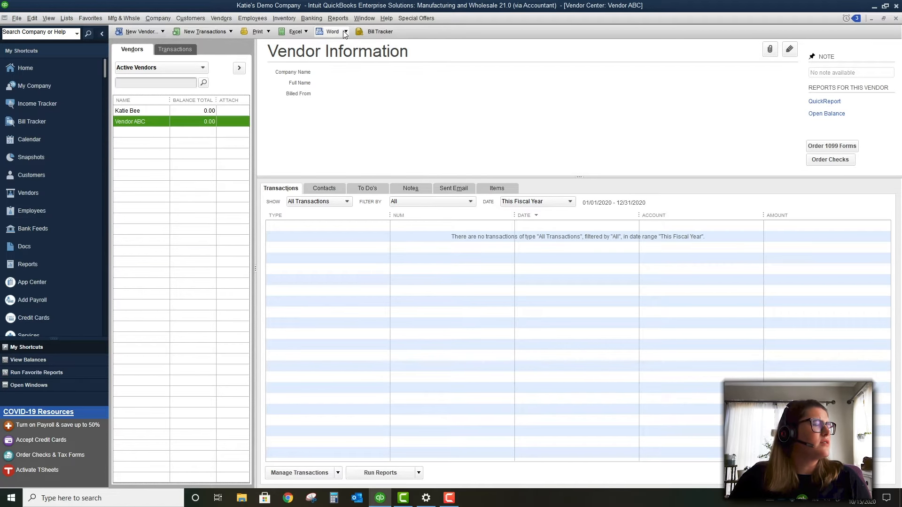
left_click(160, 110)
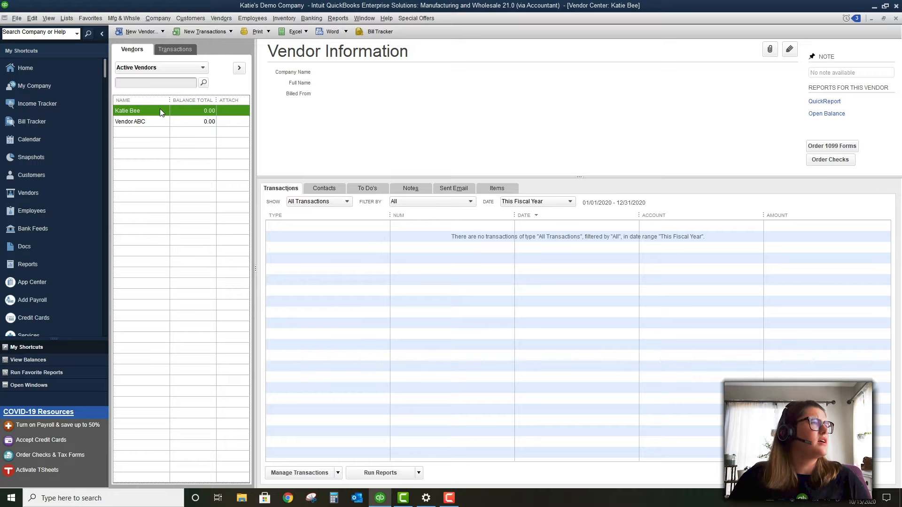
left_click(376, 31)
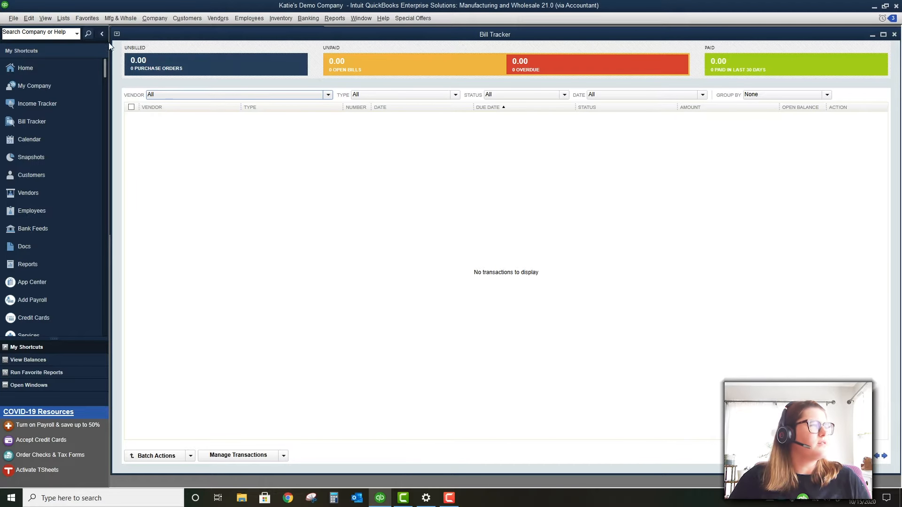
Start a new bill for Vendor ABC with an amount due of 200
left_click(218, 19)
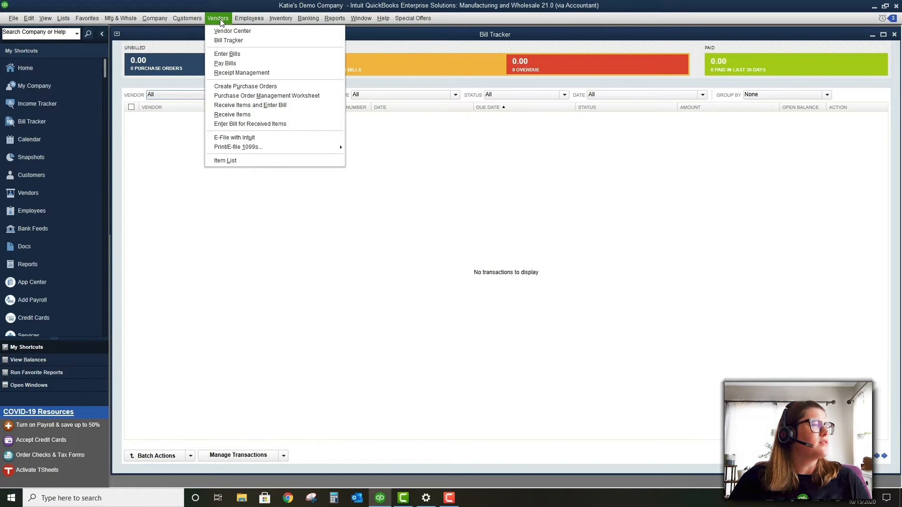
left_click(228, 55)
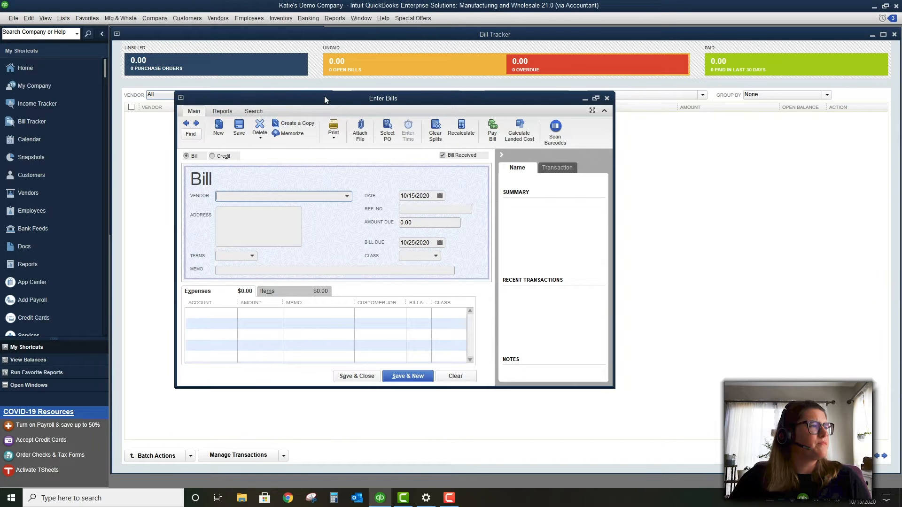
double_click(324, 96)
type("Vendor ABC")
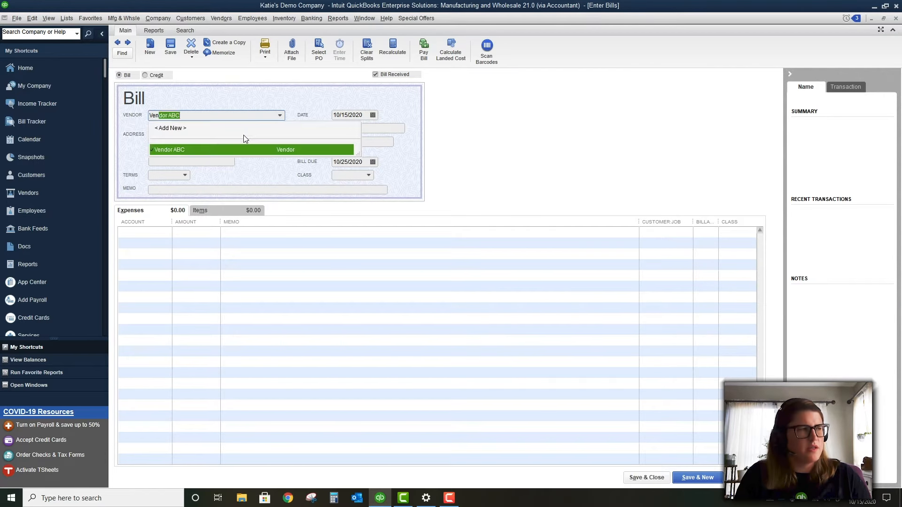
key("Tab")
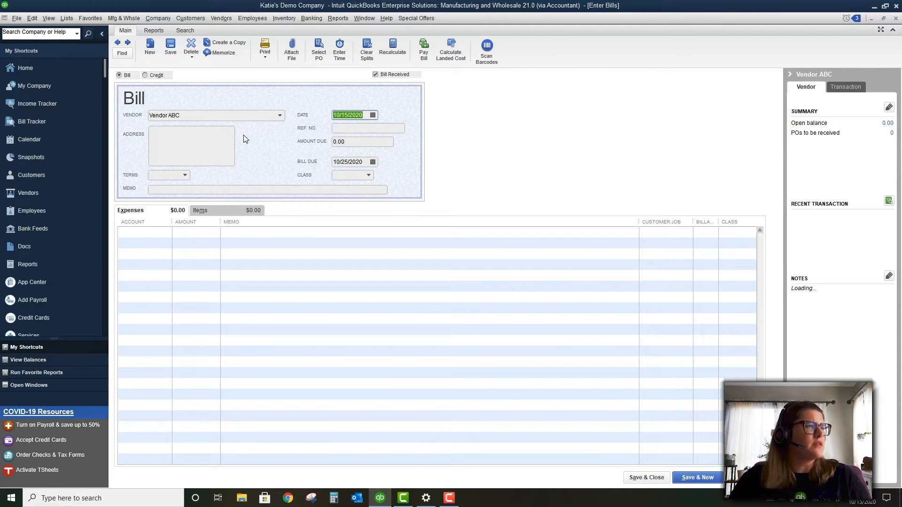
key("Tab")
key("Tab")
type("200")
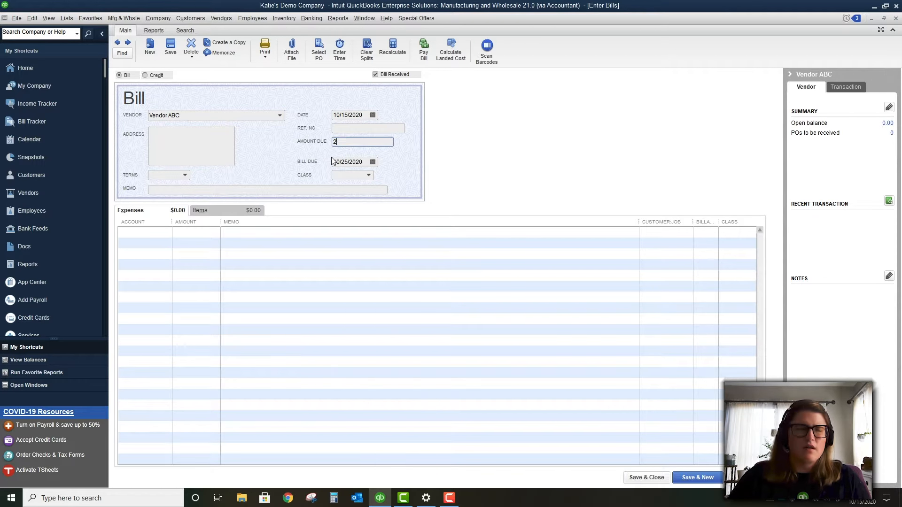
key("Tab")
key("Tab")
key("Tab")
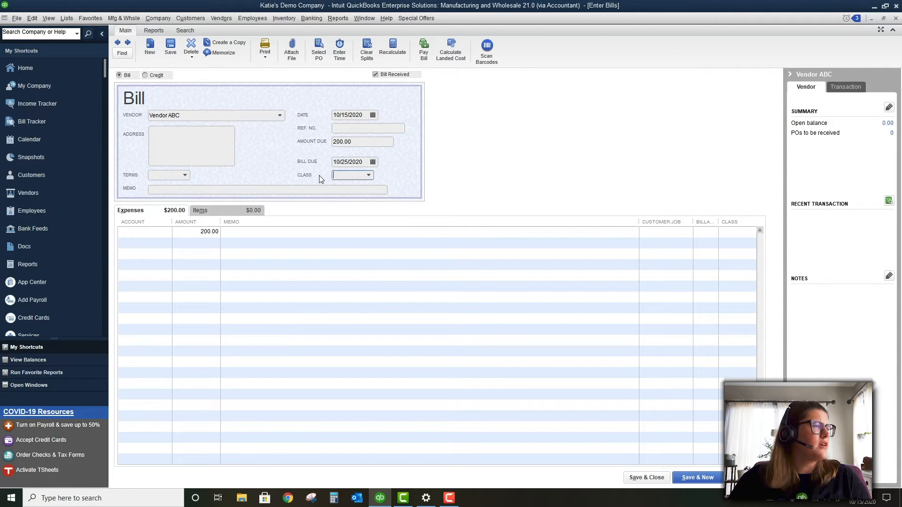
left_click(320, 189)
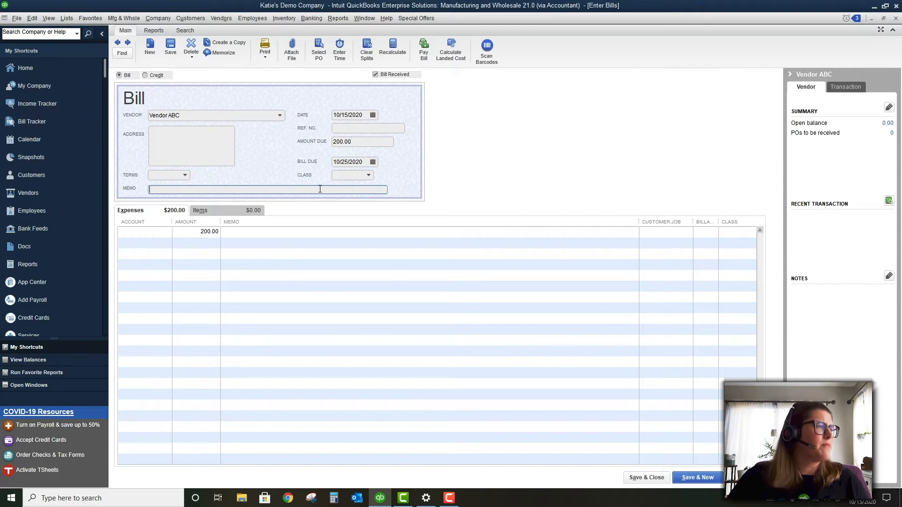
Charge the expense line to Computer and Internet Expenses, memo 'Misc. Expense', job Job 1, and save
left_click(161, 232)
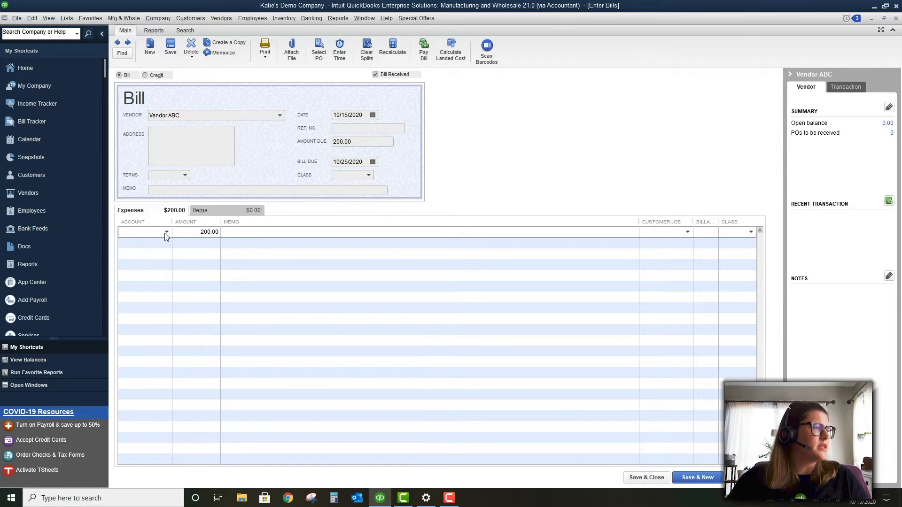
left_click(166, 232)
left_click(180, 278)
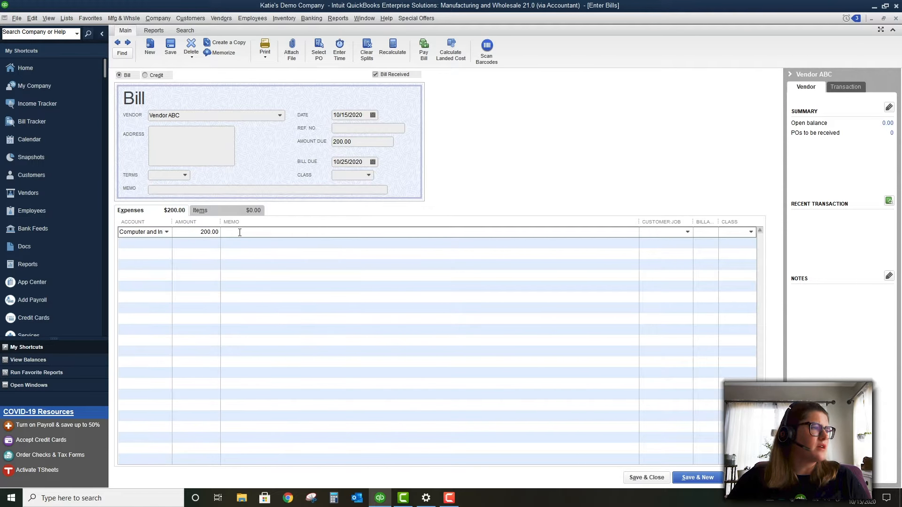
type("Misc. Expense")
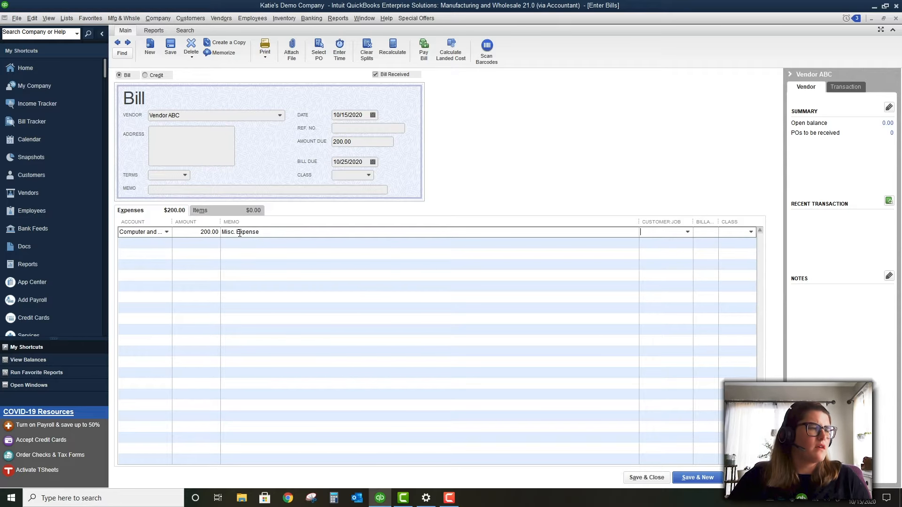
left_click(688, 232)
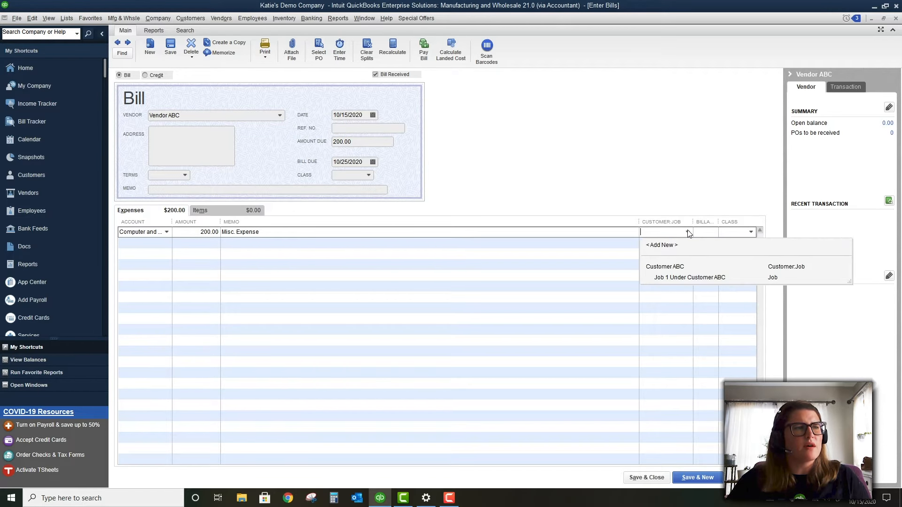
left_click(697, 277)
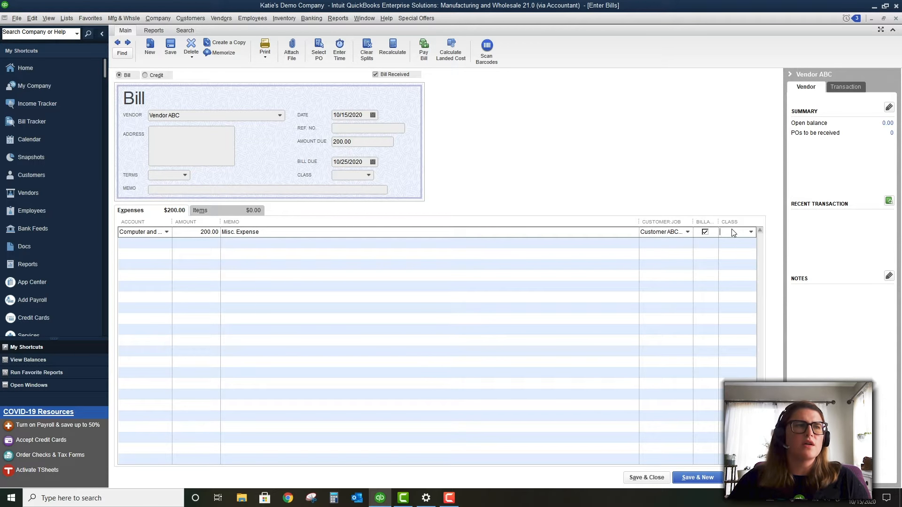
left_click(750, 232)
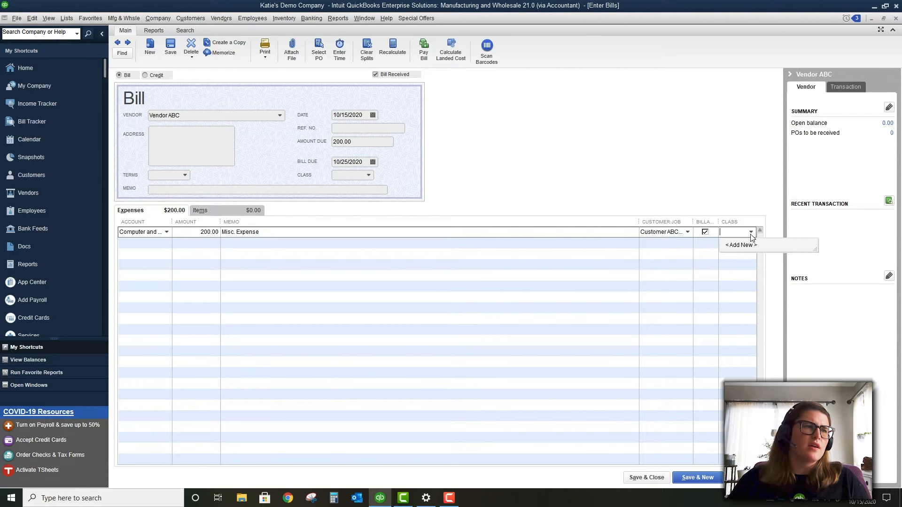
left_click(562, 127)
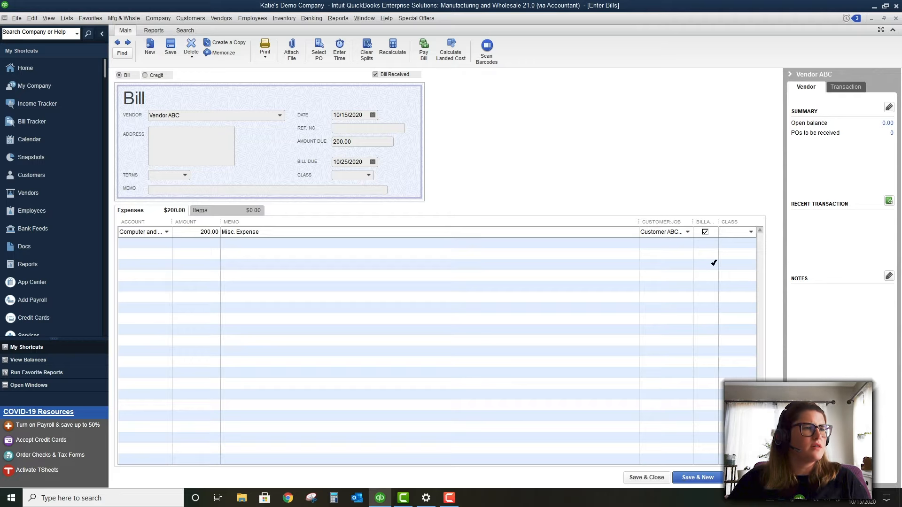
left_click(659, 483)
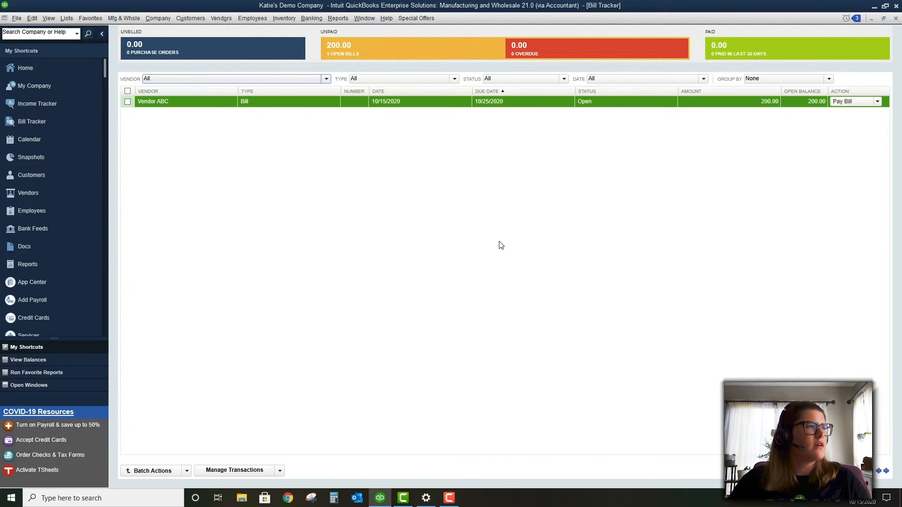
Start Pay Bills from the Vendors menu and agree to create a bank account
left_click(221, 18)
left_click(234, 65)
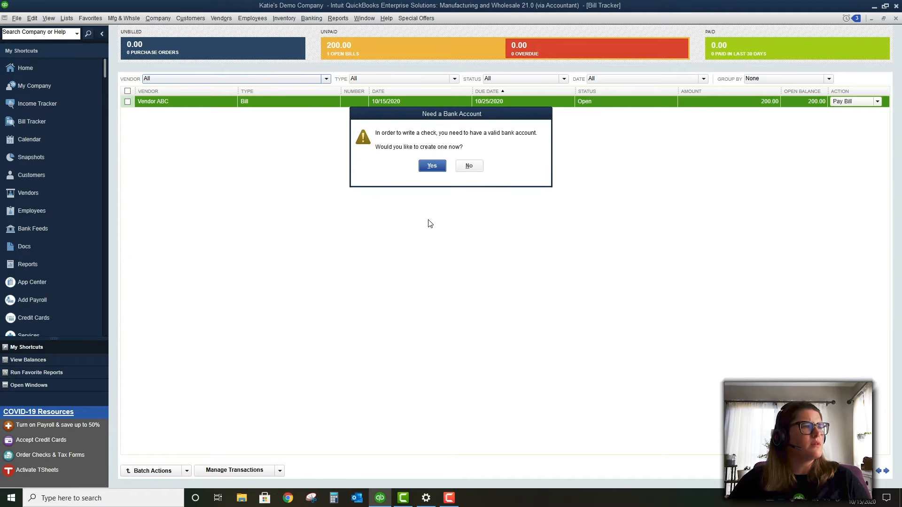
left_click(432, 166)
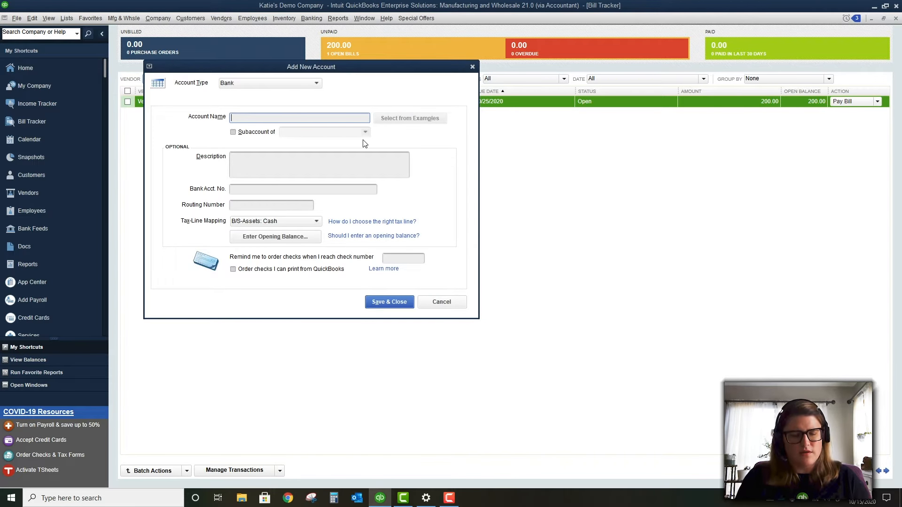
Name the new bank account 'Cash Account', keep it a top-level account, and save it
type("Cash Accpi")
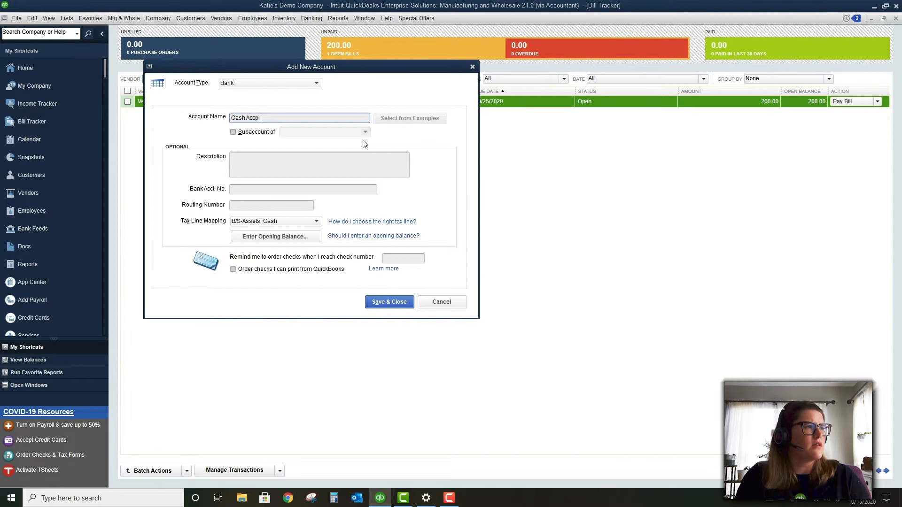
key("BackSpace")
key("BackSpace")
type("ount")
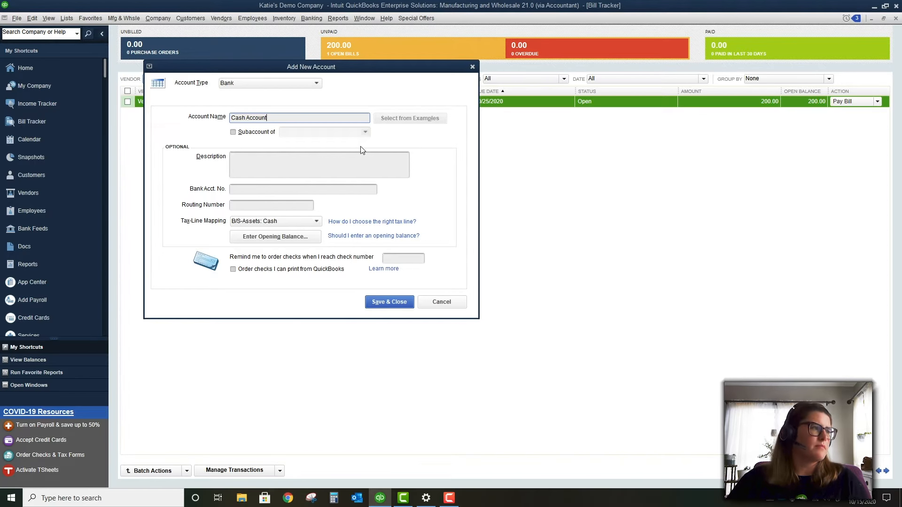
left_click(262, 135)
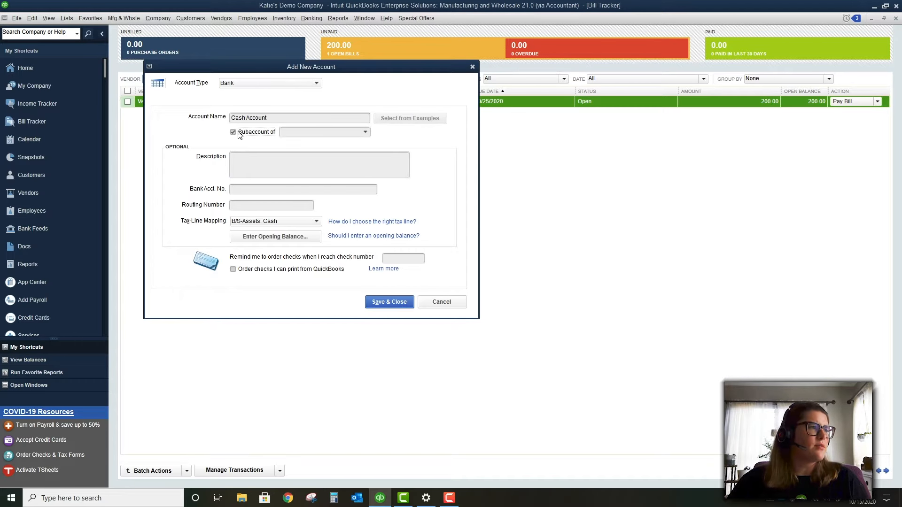
left_click(338, 133)
left_click(367, 133)
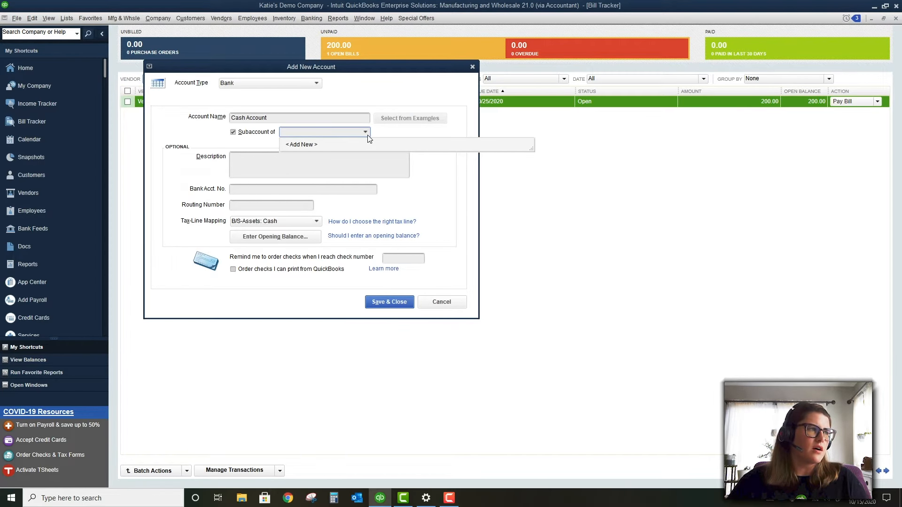
left_click(365, 134)
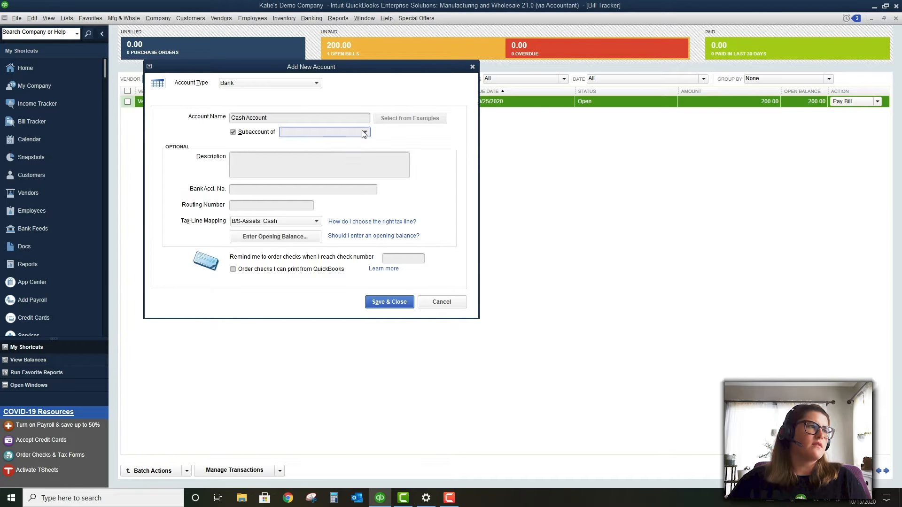
left_click(350, 154)
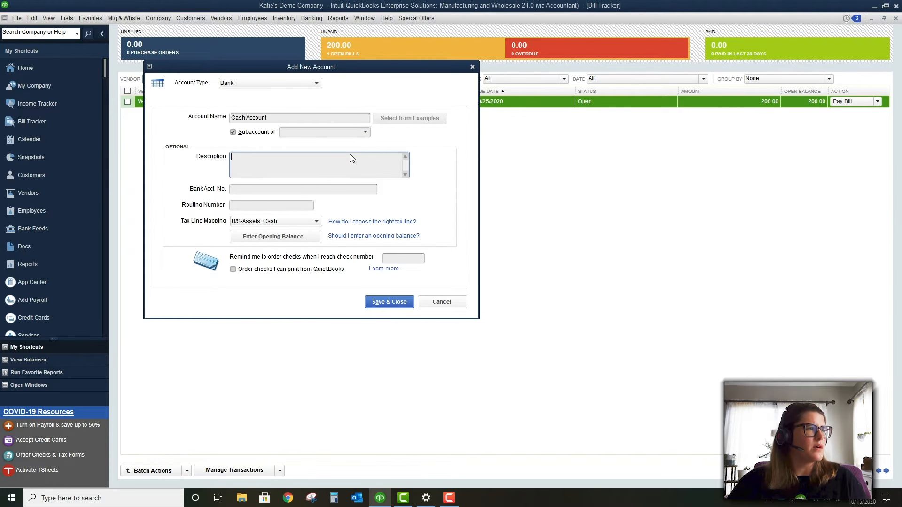
left_click(244, 134)
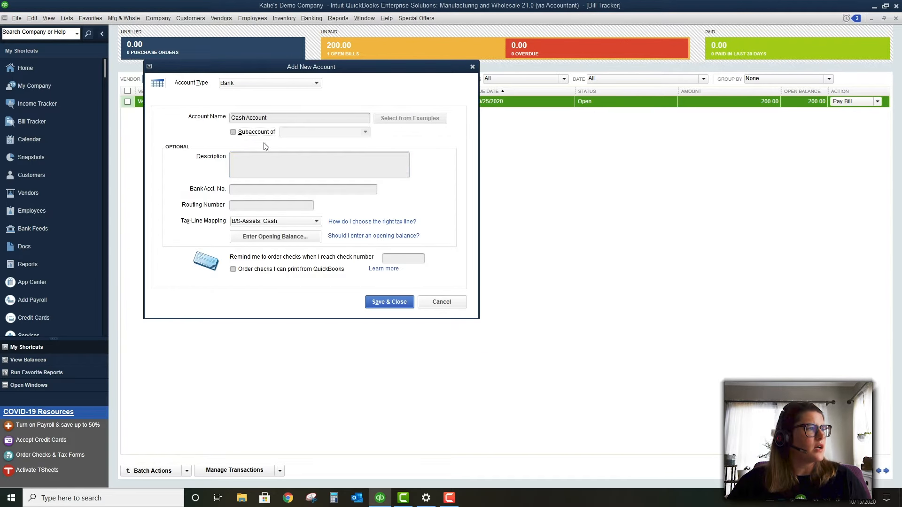
left_click(395, 302)
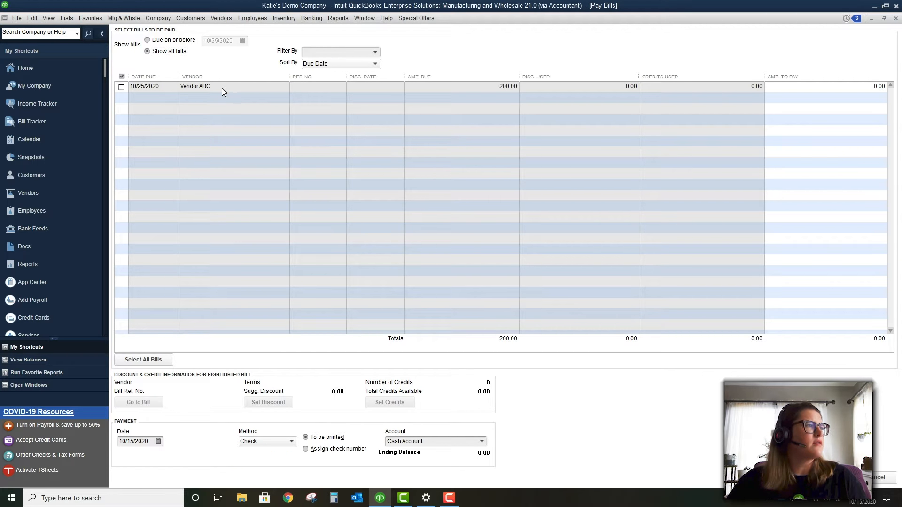
Select the Vendor ABC bill and review its credits and discount options without changes
left_click(121, 86)
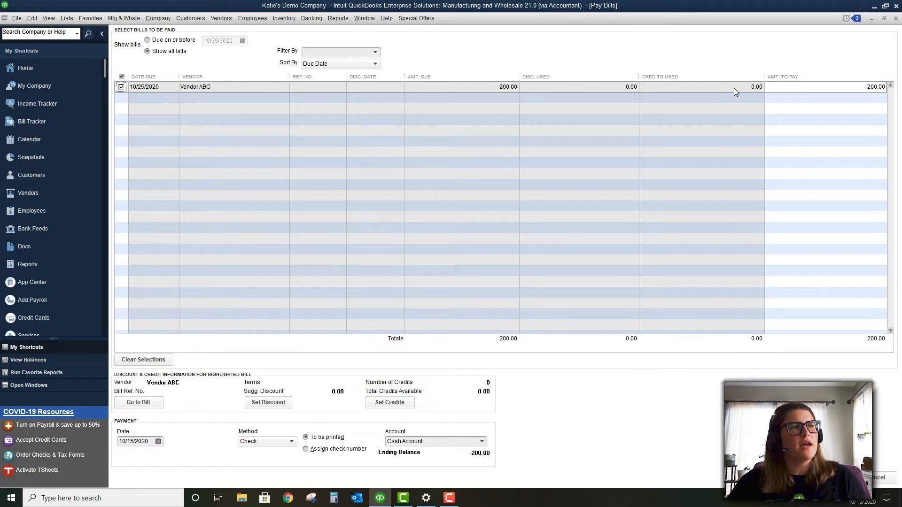
left_click(389, 402)
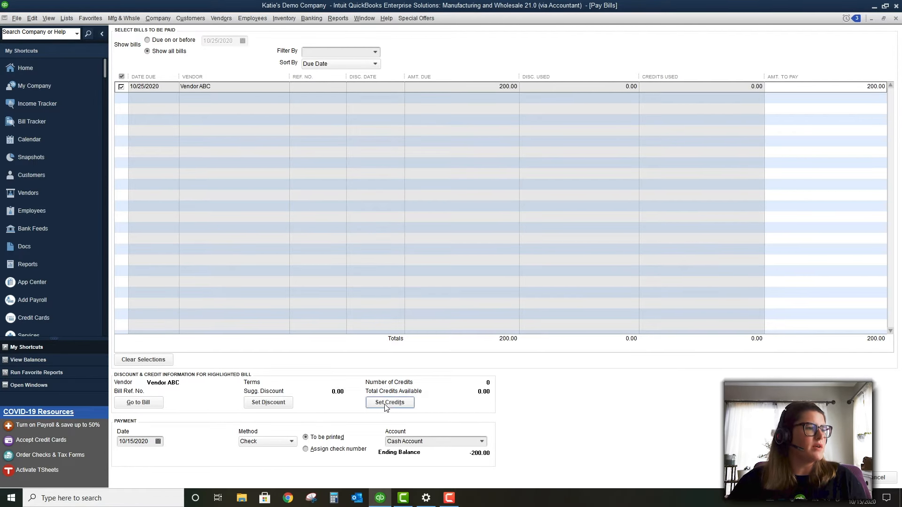
left_click(321, 252)
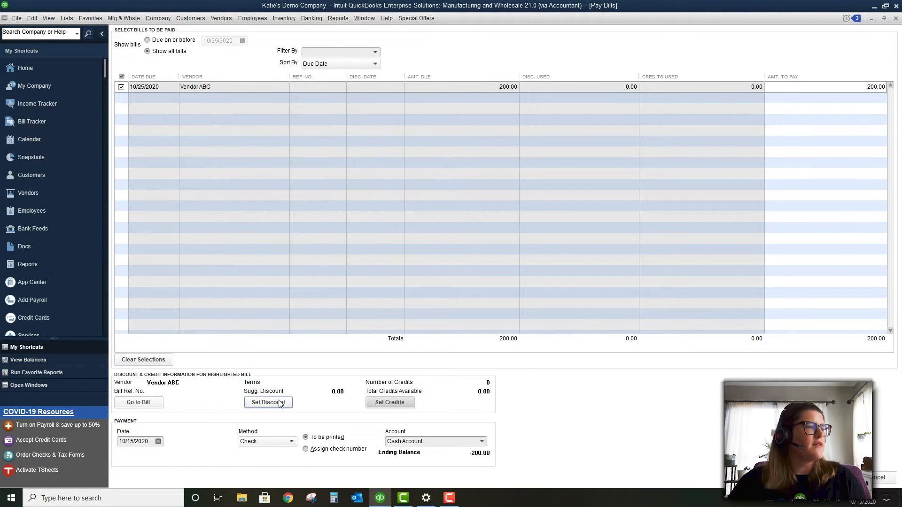
left_click(280, 405)
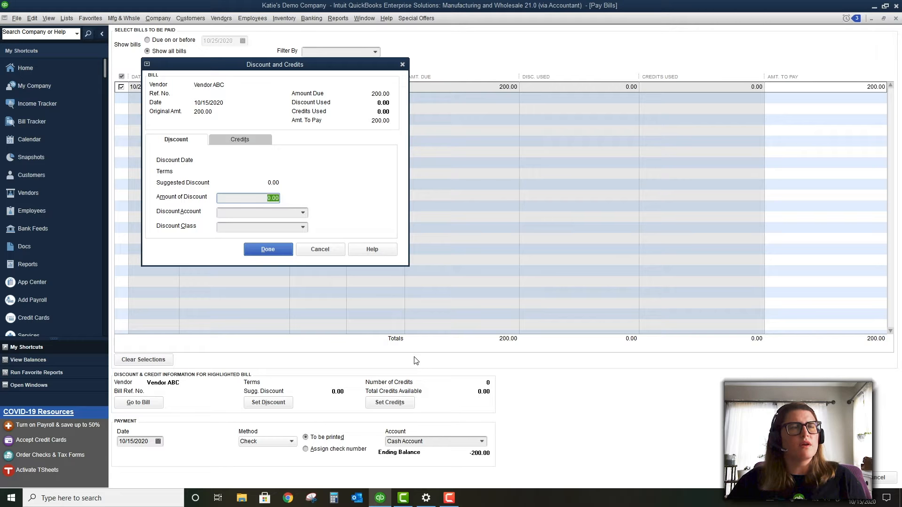
left_click(348, 187)
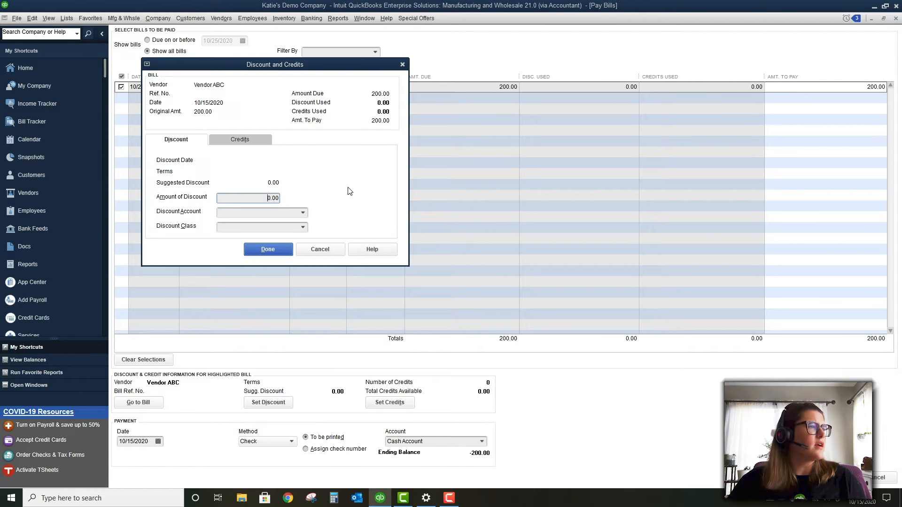
left_click(322, 250)
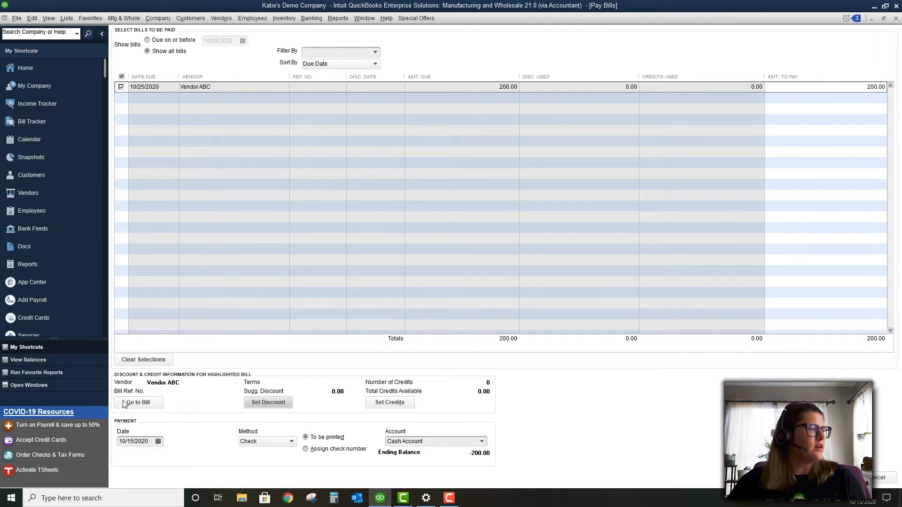
Pay the bill by Check with assigned check number ACH and close the payment summary
left_click(277, 440)
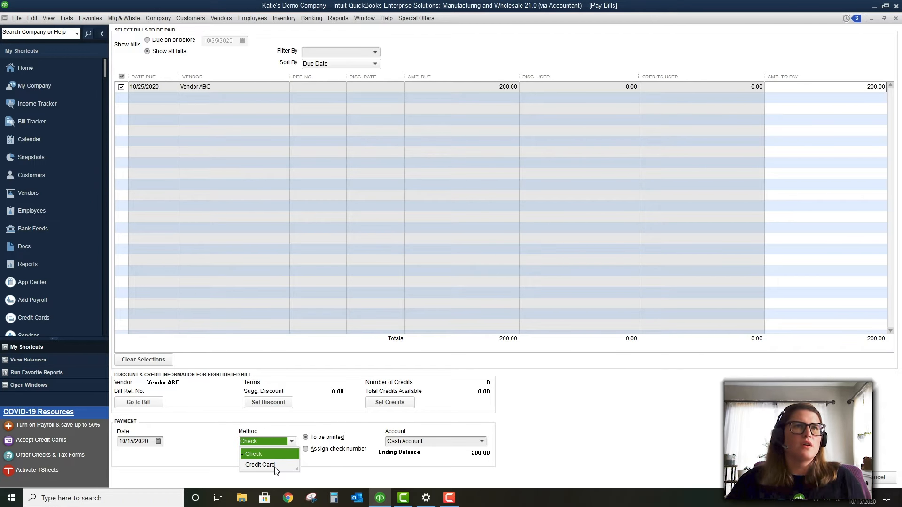
left_click(328, 451)
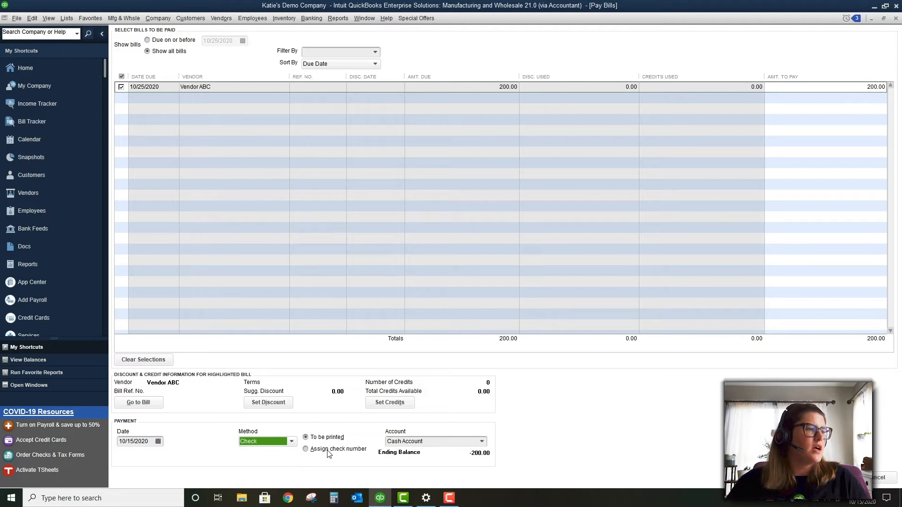
left_click(328, 451)
left_click(324, 439)
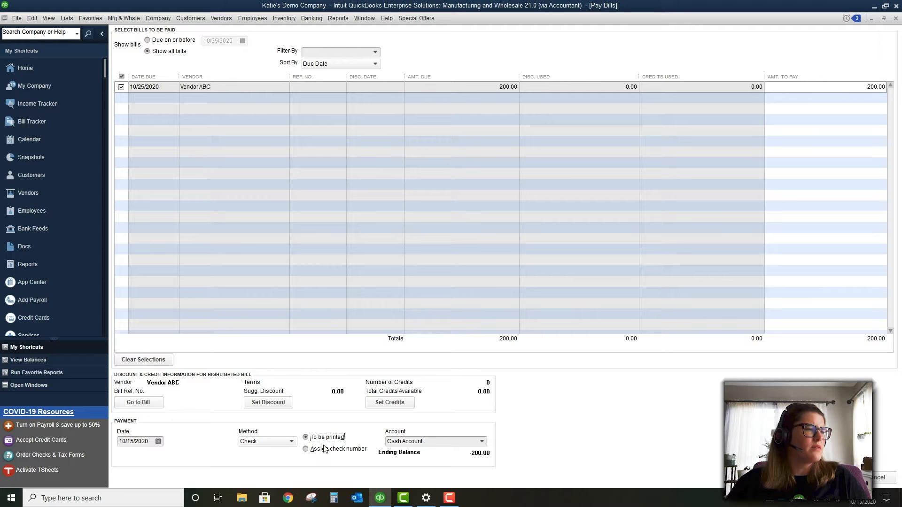
left_click(325, 454)
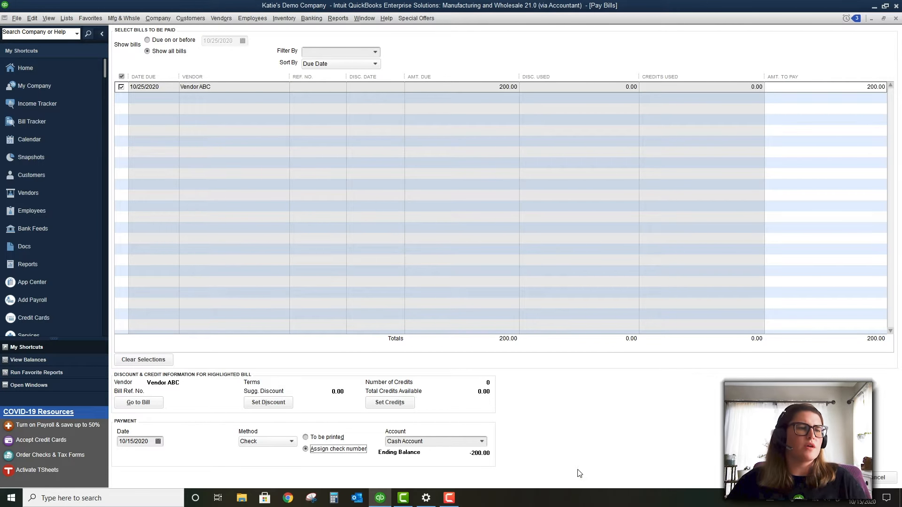
left_click(822, 478)
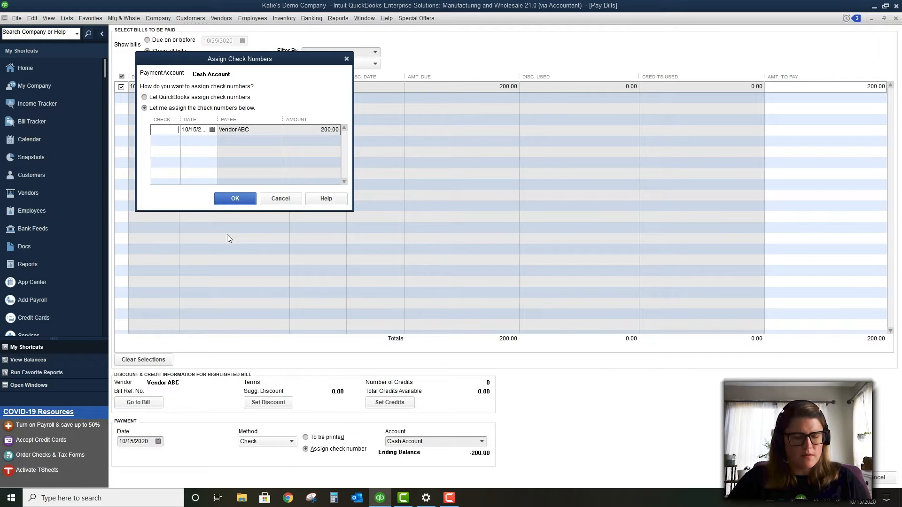
type("ACH")
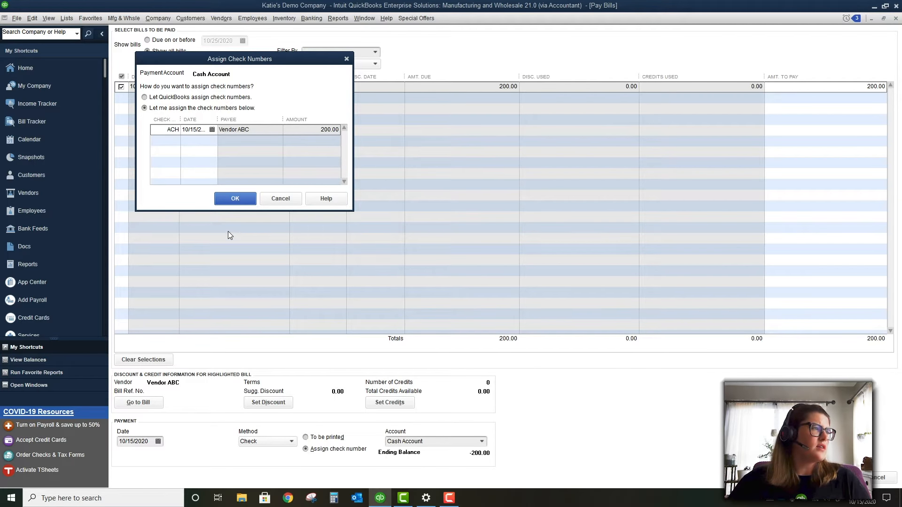
left_click(241, 197)
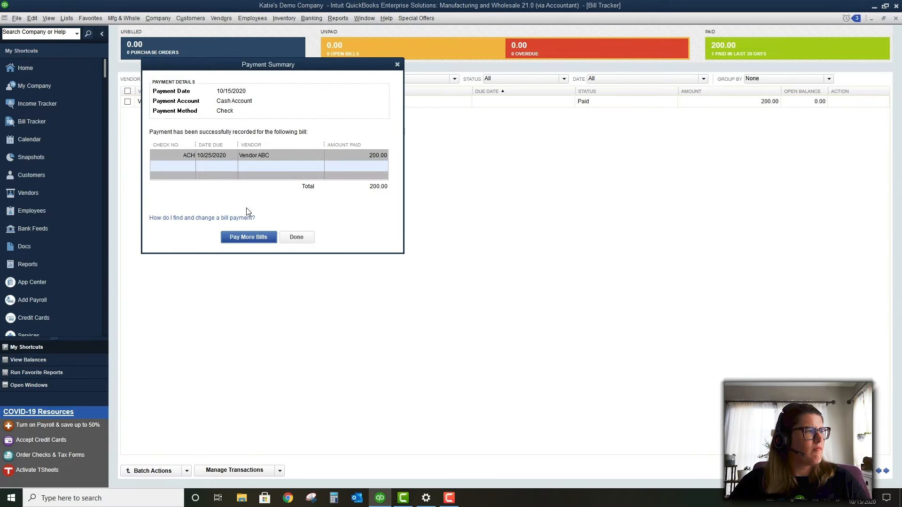
left_click(308, 237)
left_click(157, 18)
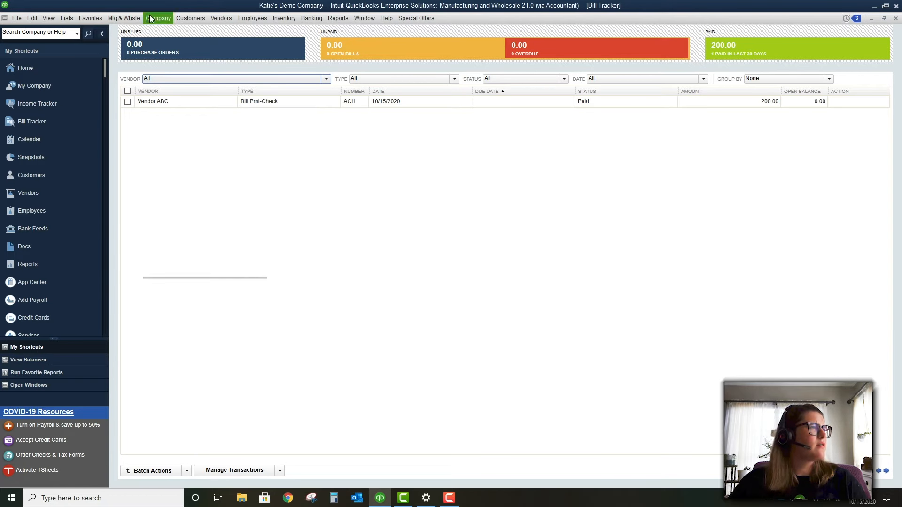
Show the Vendors menu commands over the Bill Tracker
mouse_move(222, 20)
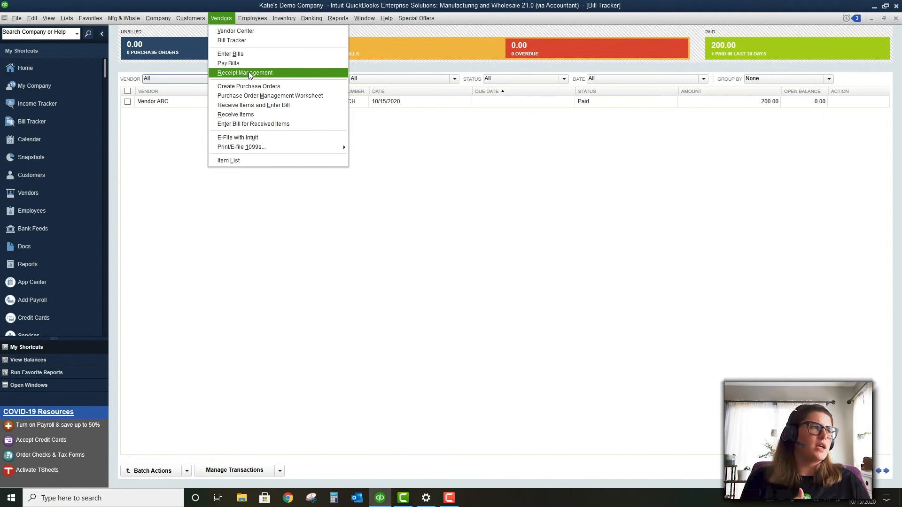
left_click(249, 73)
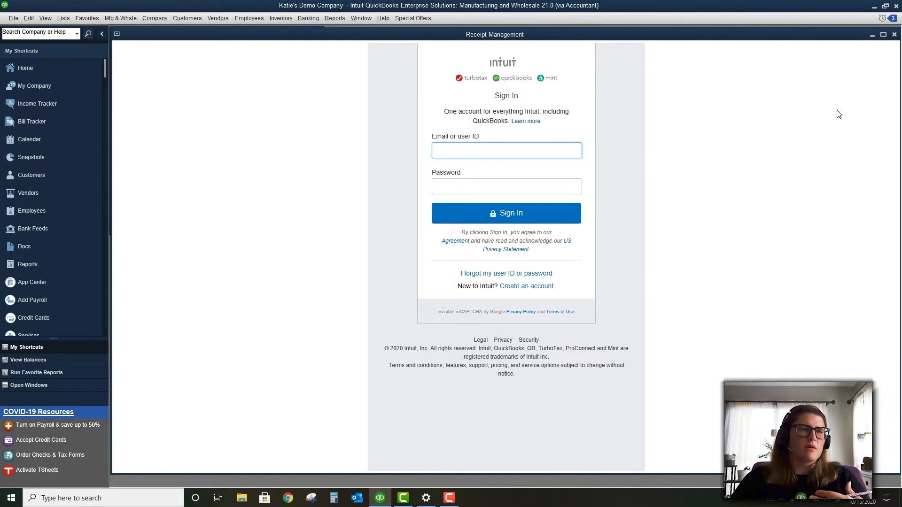
left_click(894, 34)
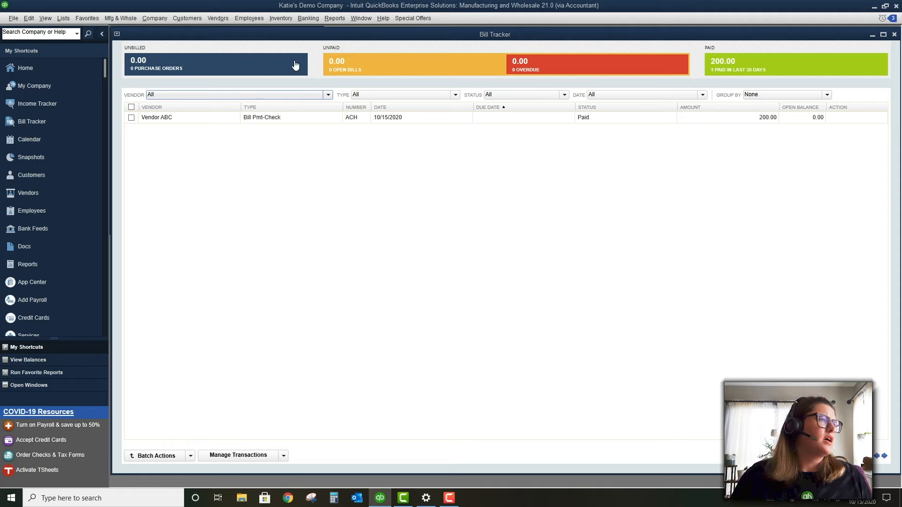
double_click(284, 35)
Create purchase order P.O. 1 via Vendors > Create Purchase Orders and view vendor prices
left_click(222, 18)
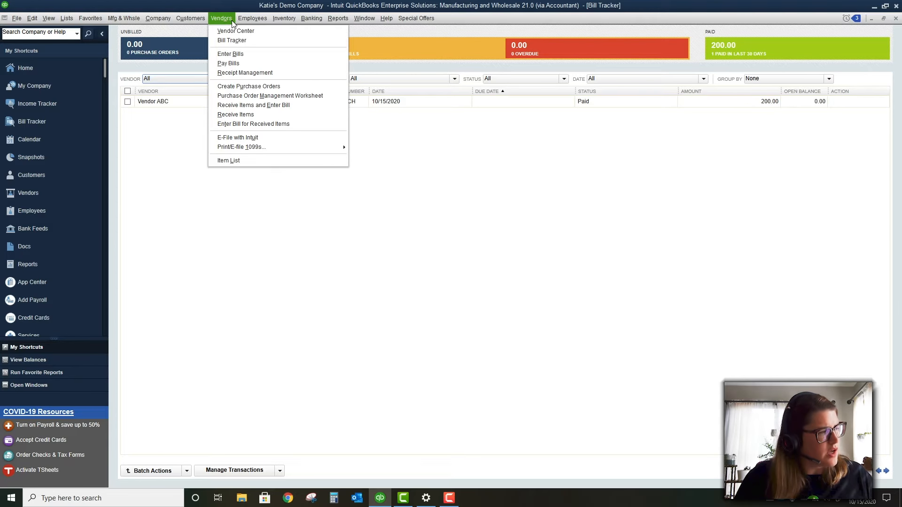
left_click(249, 87)
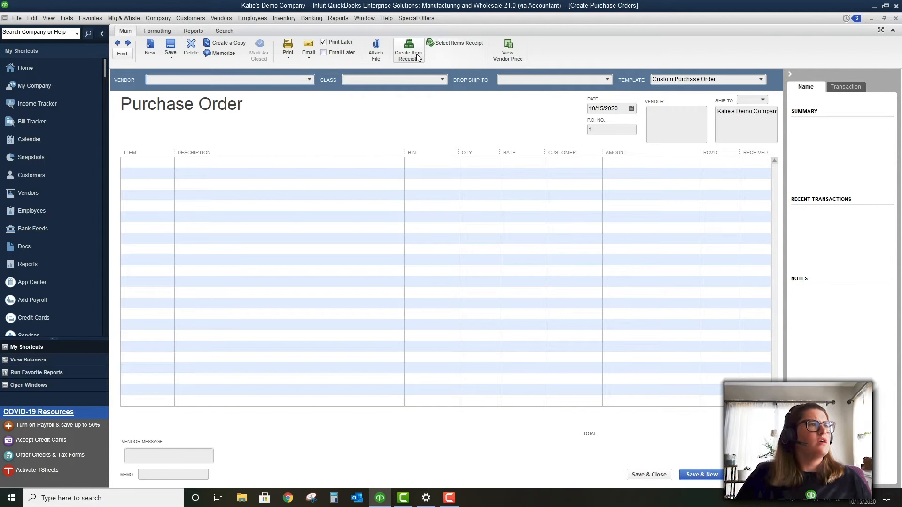
left_click(508, 47)
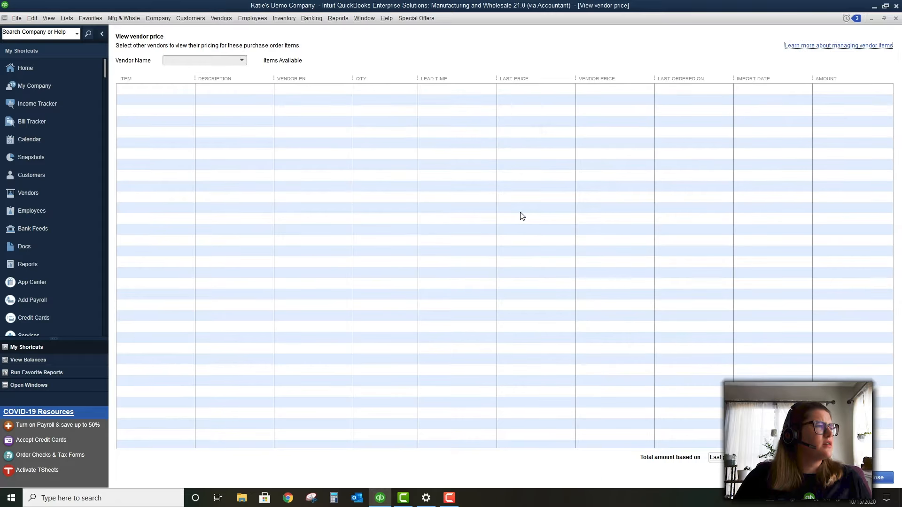
left_click(242, 61)
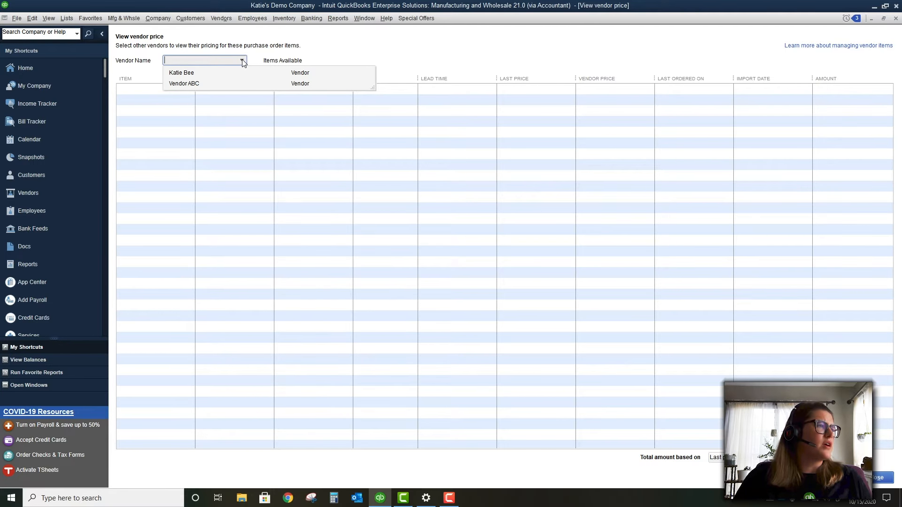
left_click(241, 73)
left_click(242, 61)
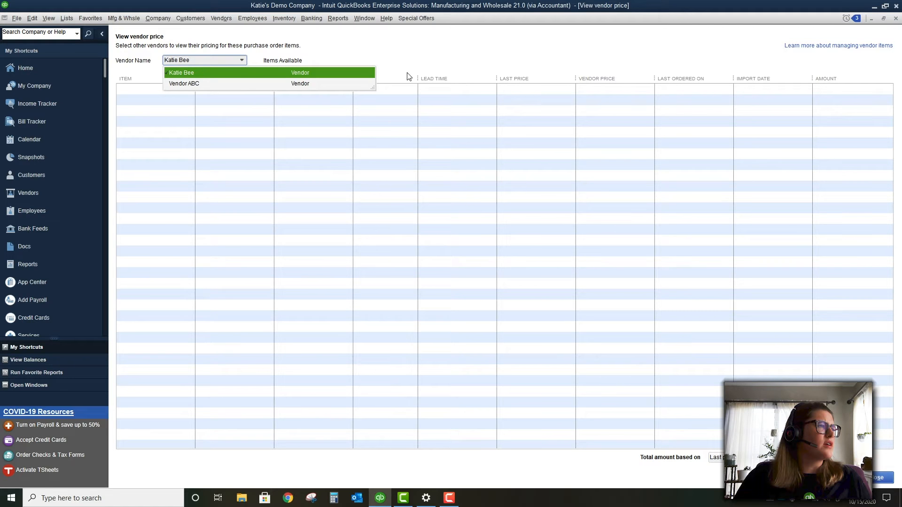
left_click(895, 18)
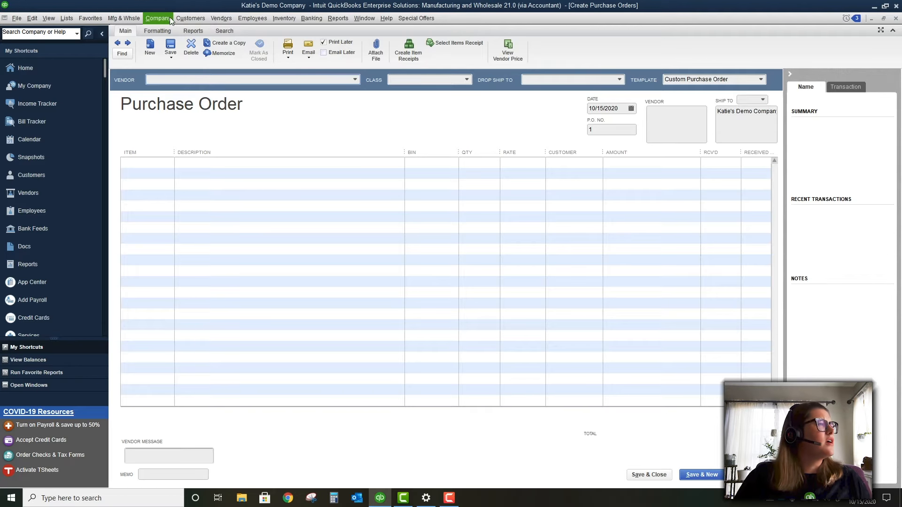
left_click(170, 17)
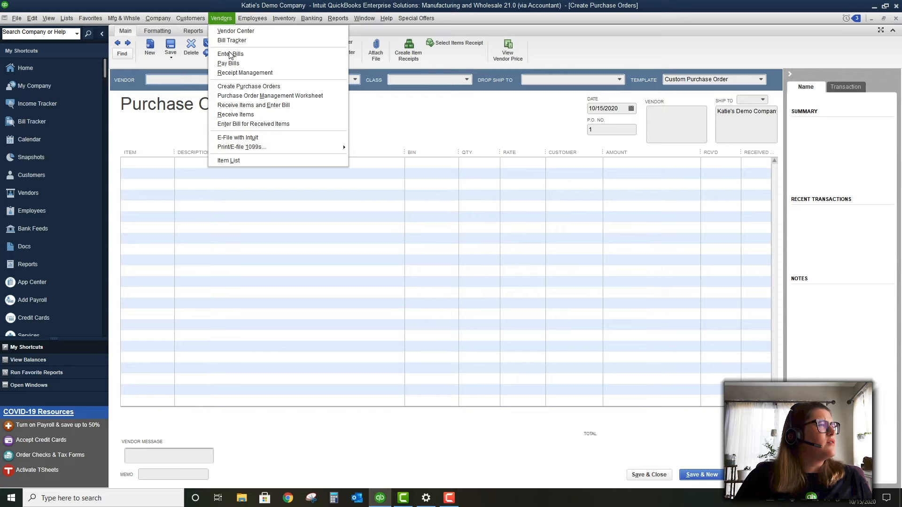
left_click(232, 86)
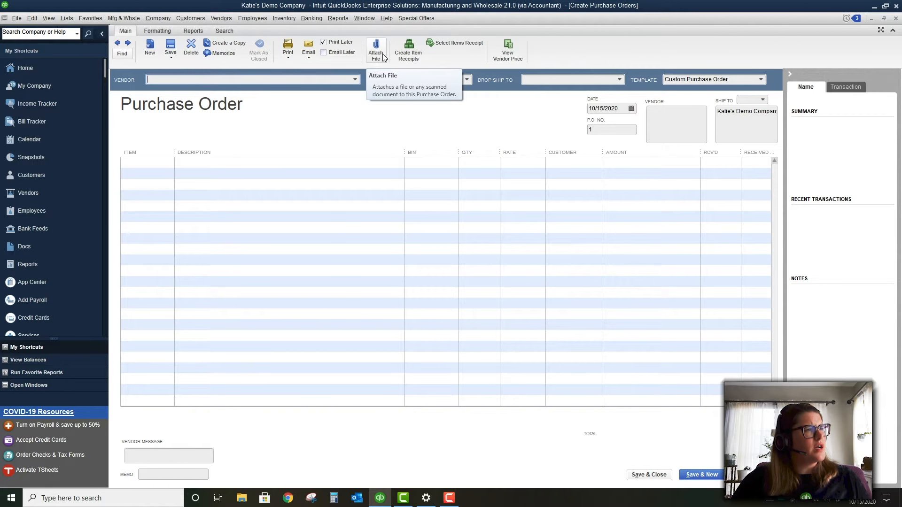
Look through the purchase order's Formatting, Reports and Search ribbon tabs, then go back to Main
left_click(157, 30)
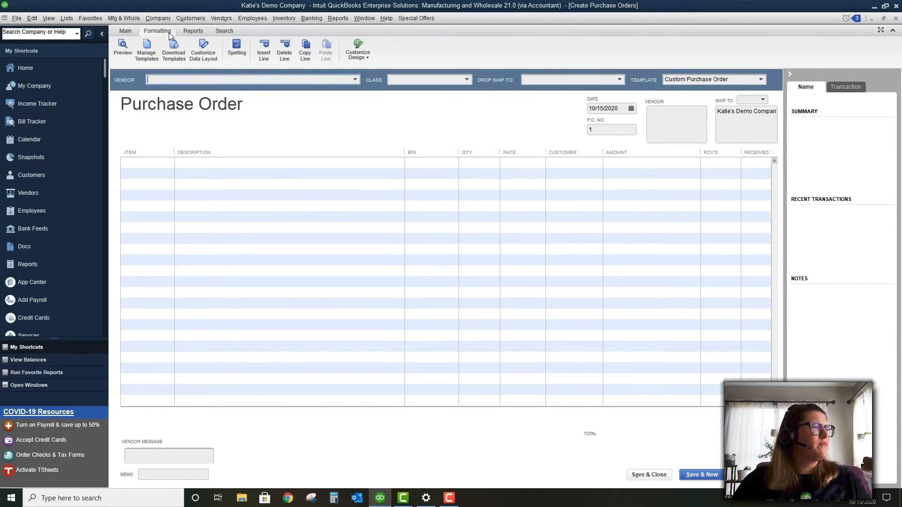
left_click(192, 29)
left_click(224, 30)
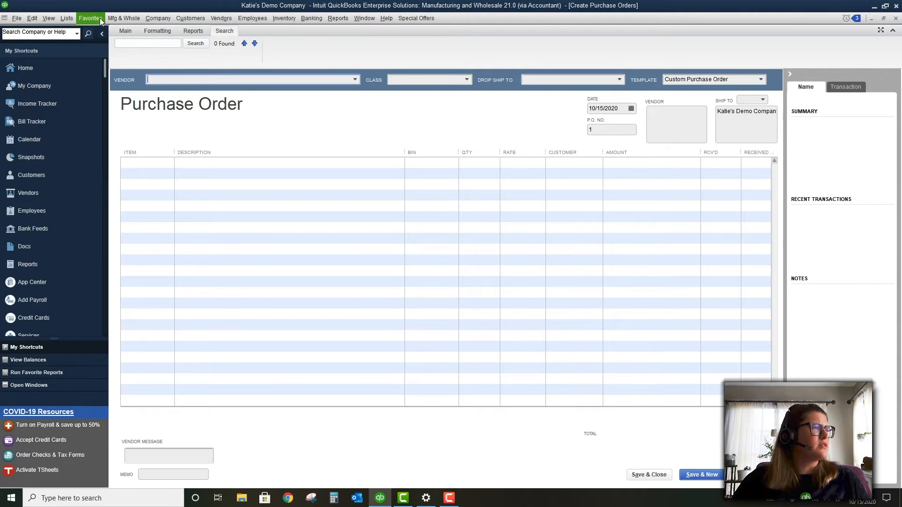
left_click(124, 30)
Choose < Add New > from the Item dropdown on the purchase order's first line
left_click(159, 167)
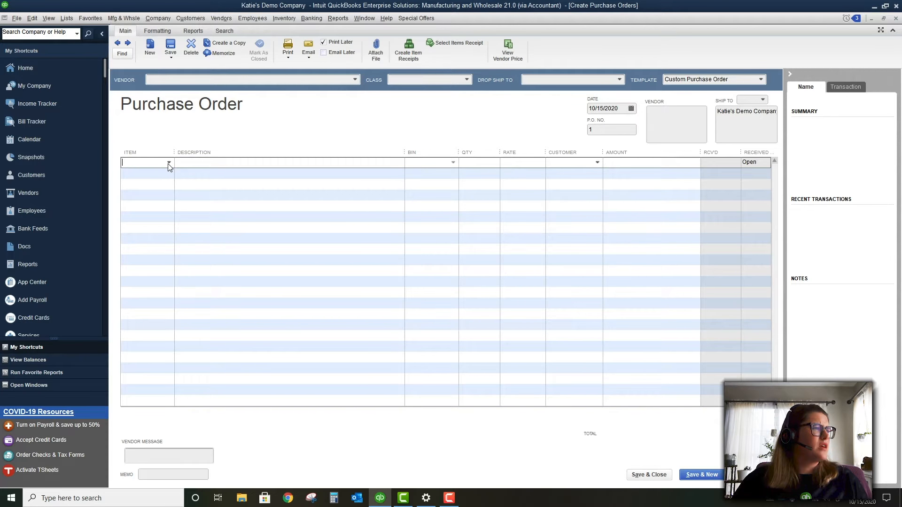
left_click(169, 162)
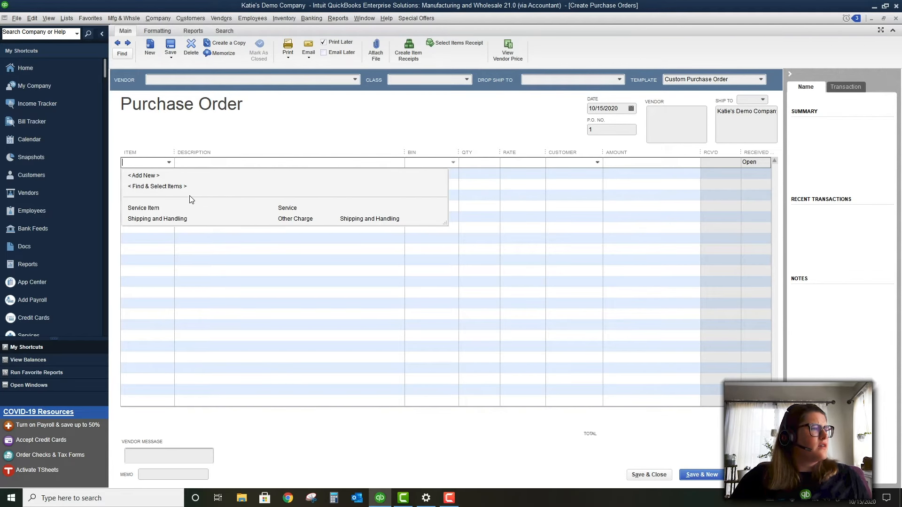
left_click(194, 178)
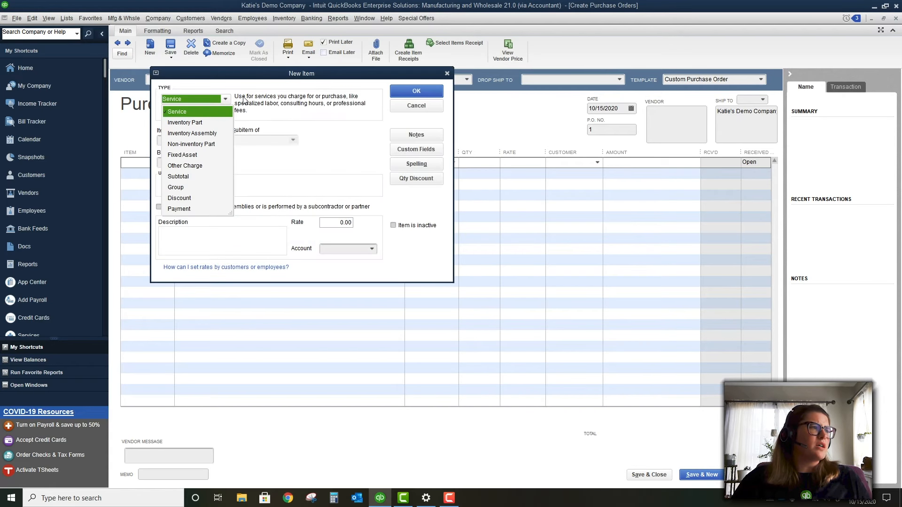
Make the item an Inventory Part named Widget with part number 12345 and barcode 654321
left_click(203, 123)
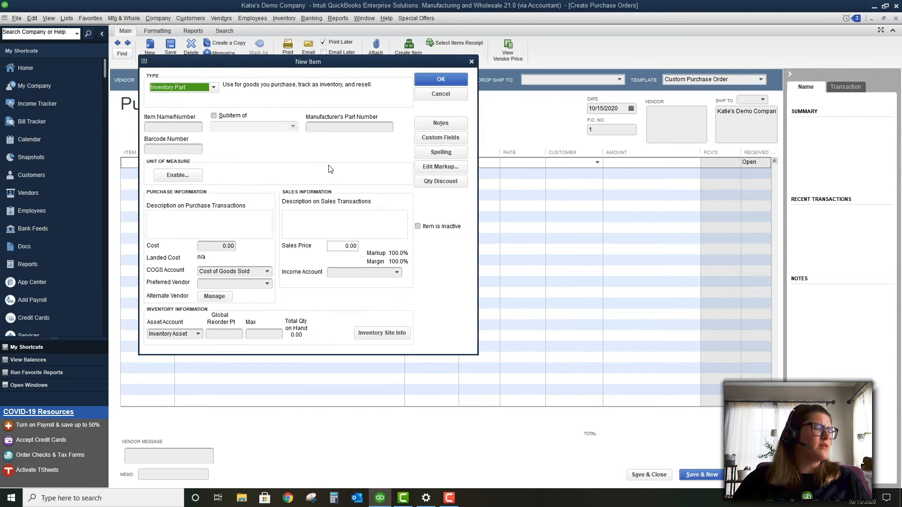
left_click(186, 128)
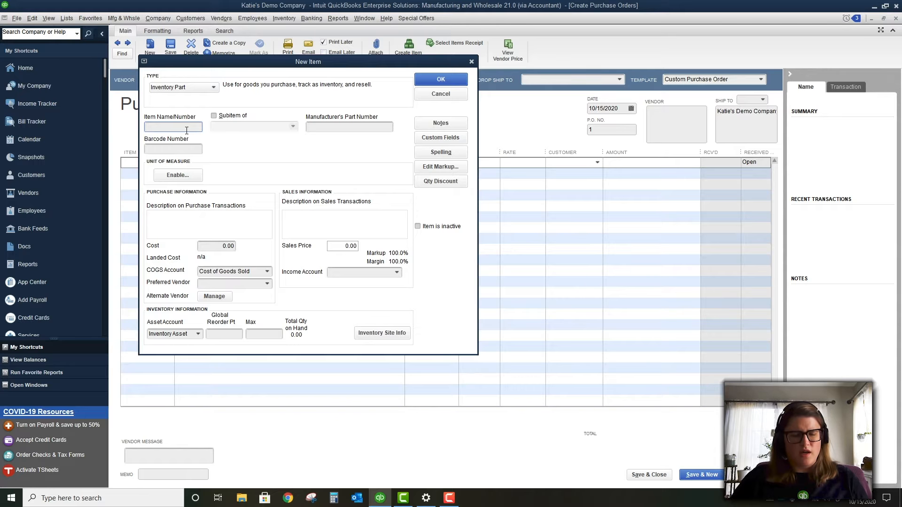
type("Widget")
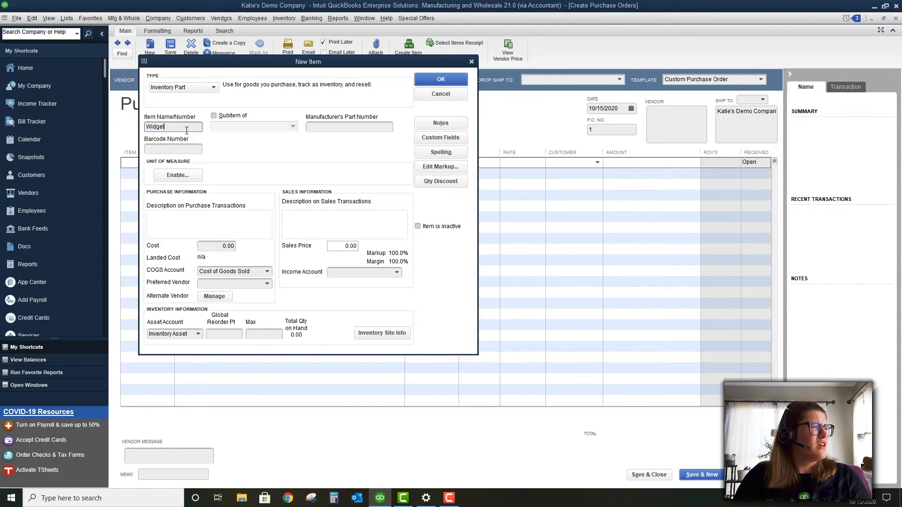
key("Tab")
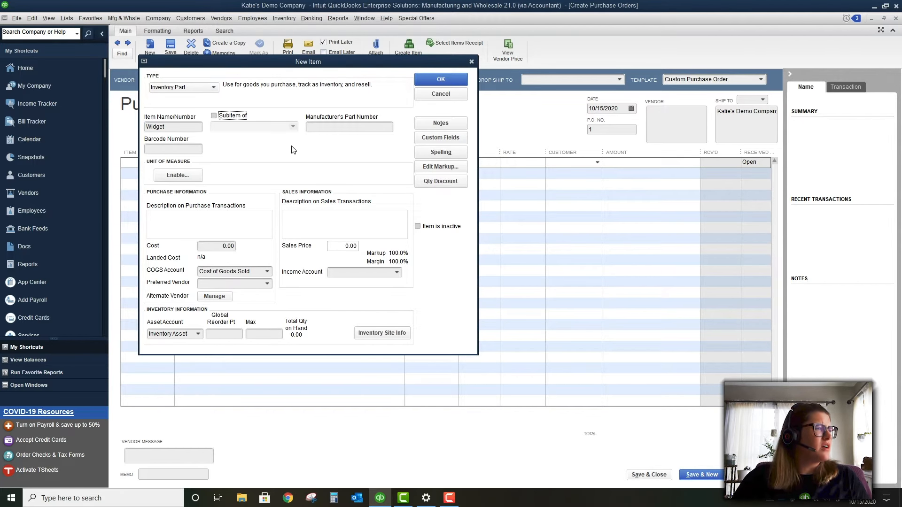
left_click(336, 128)
type("12345")
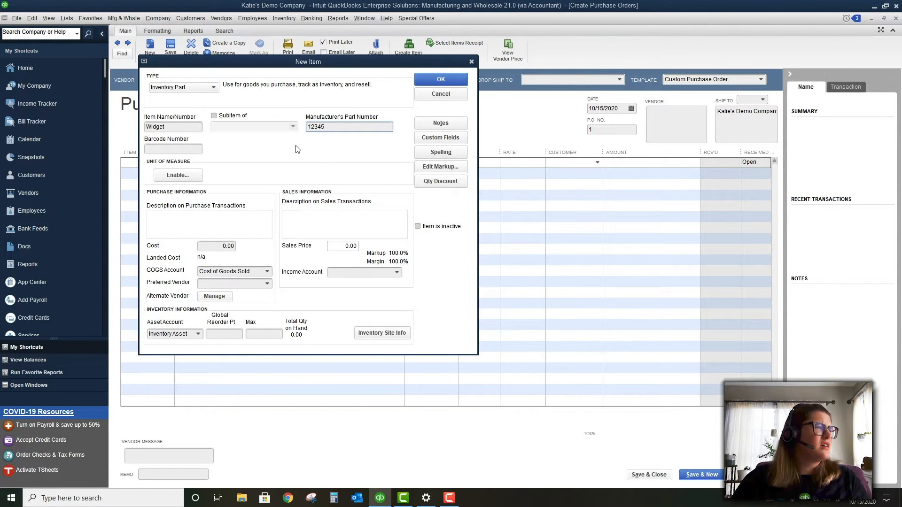
left_click(189, 149)
type("654321")
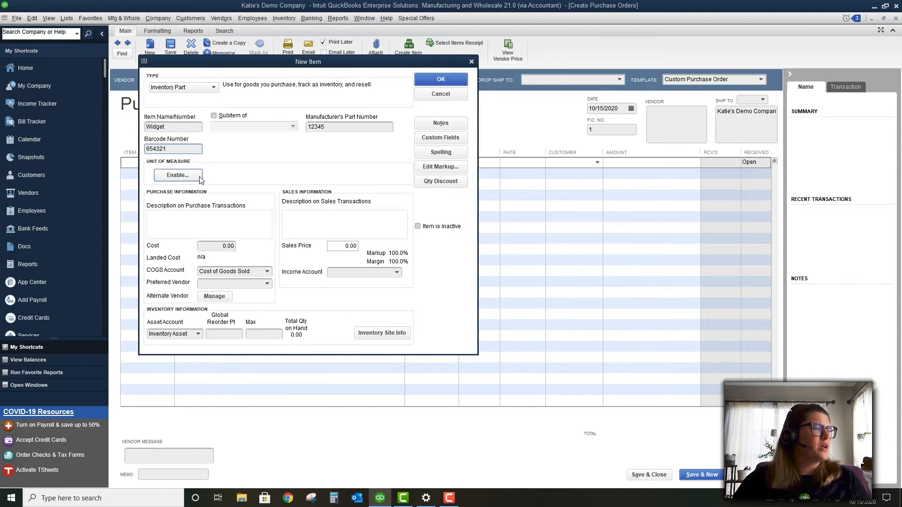
Enter 'Widgets are cool' as the purchase description and copy it to the sales description
left_click(232, 233)
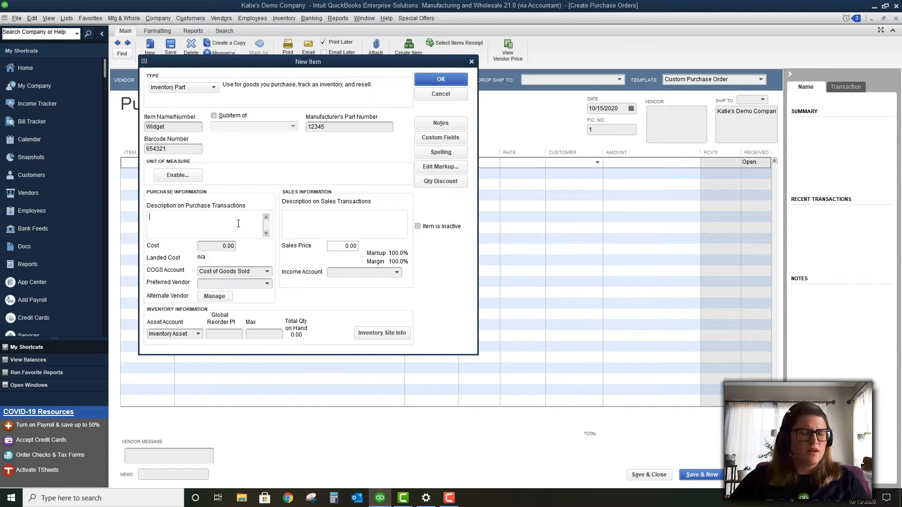
type("Widgets ar")
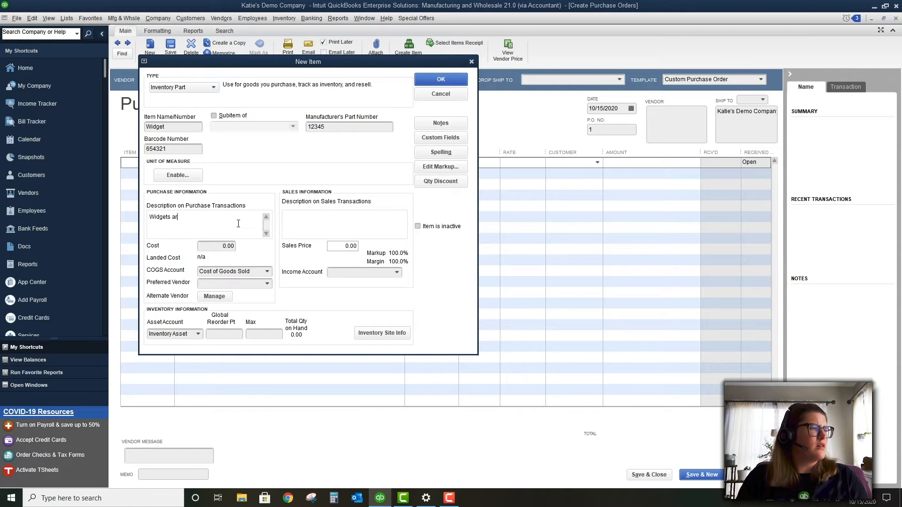
type("e cool")
key("ctrl+a")
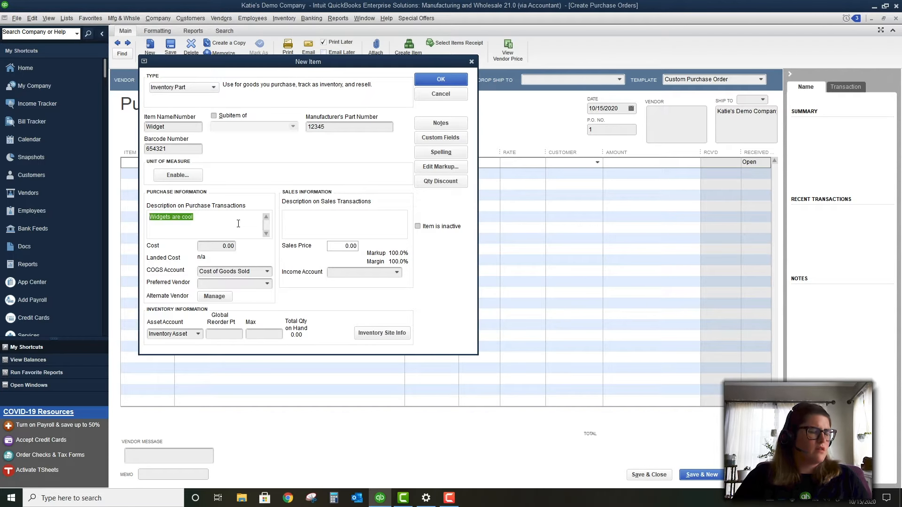
left_click(327, 228)
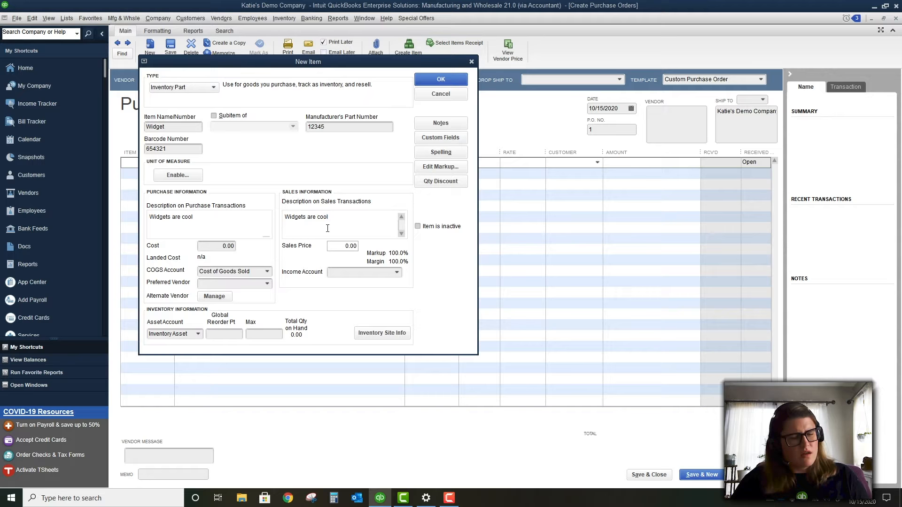
Set the income account to Sales and the preferred vendor to Vendor ABC
left_click(213, 246)
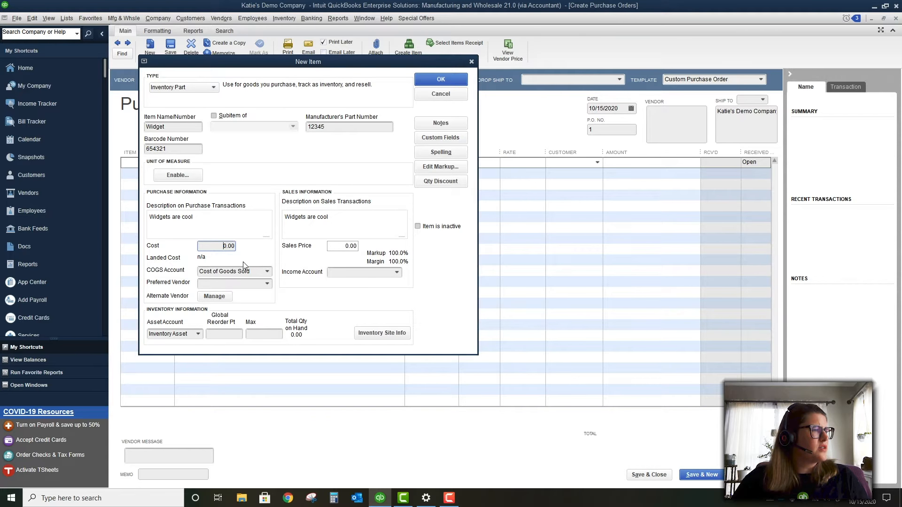
left_click(214, 269)
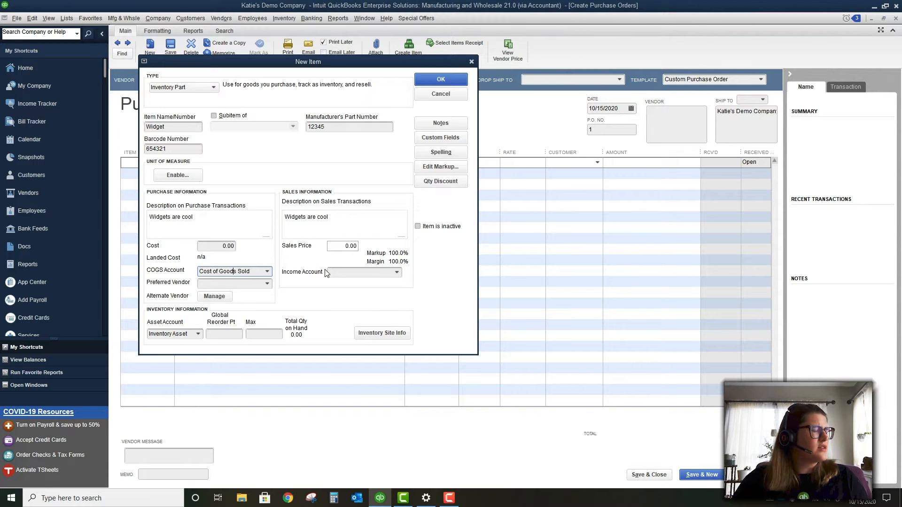
left_click(371, 272)
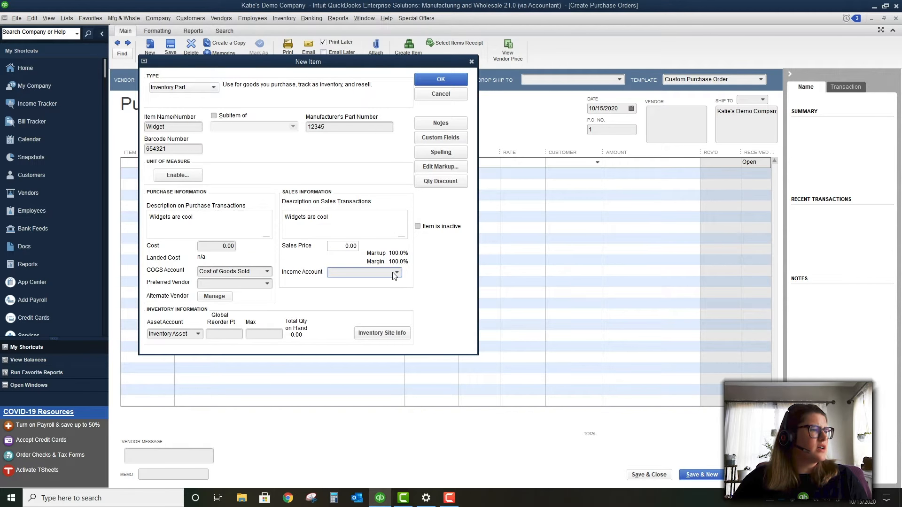
left_click(396, 273)
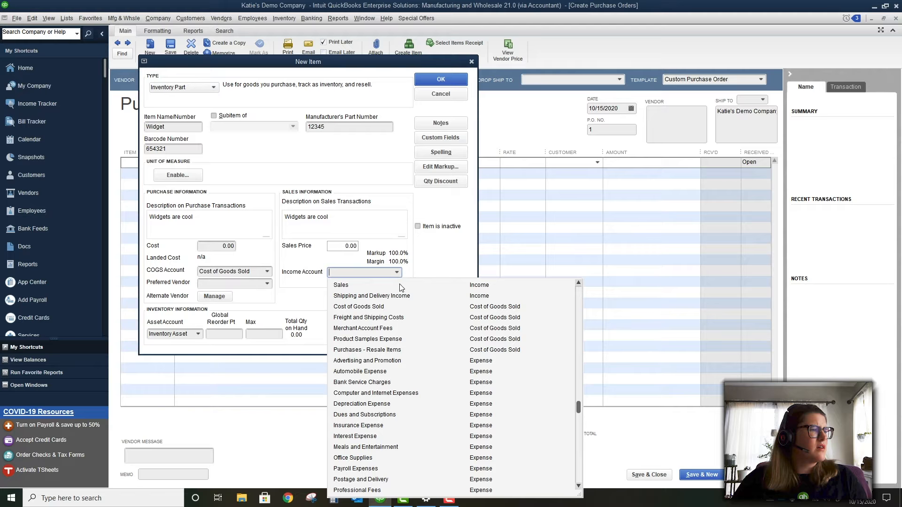
left_click(401, 285)
left_click(267, 285)
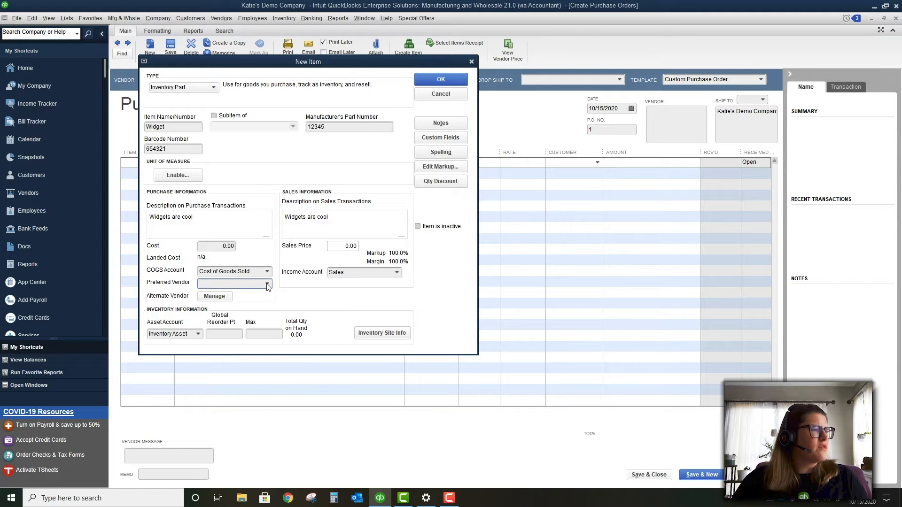
left_click(269, 327)
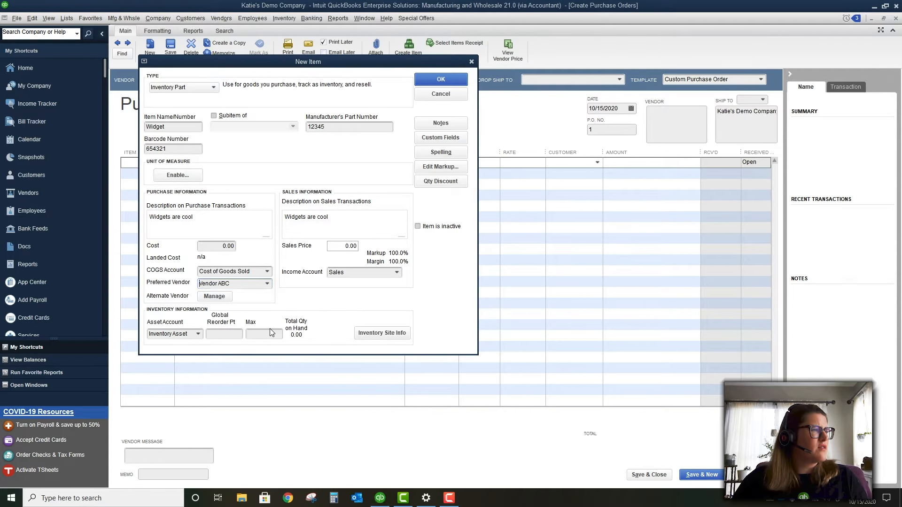
left_click(214, 295)
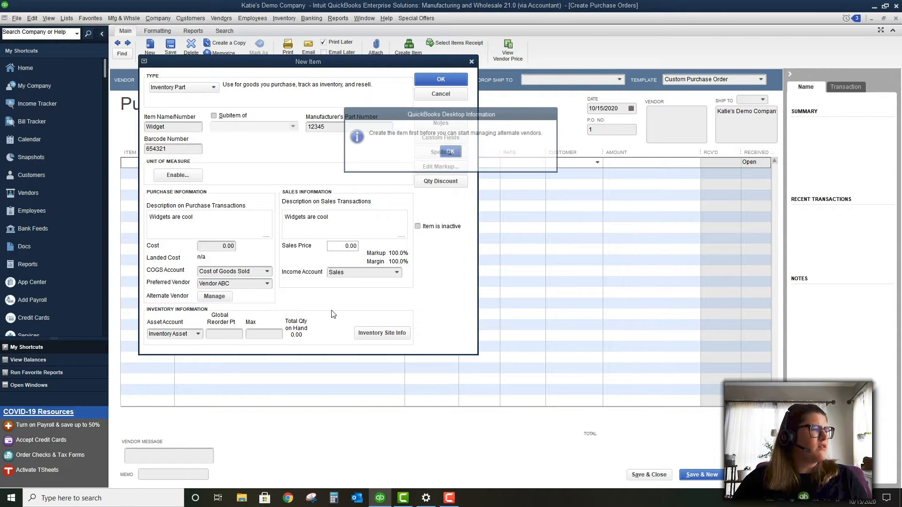
Give Widget a global reorder point of 100 and max of 350, then save it
key("Return")
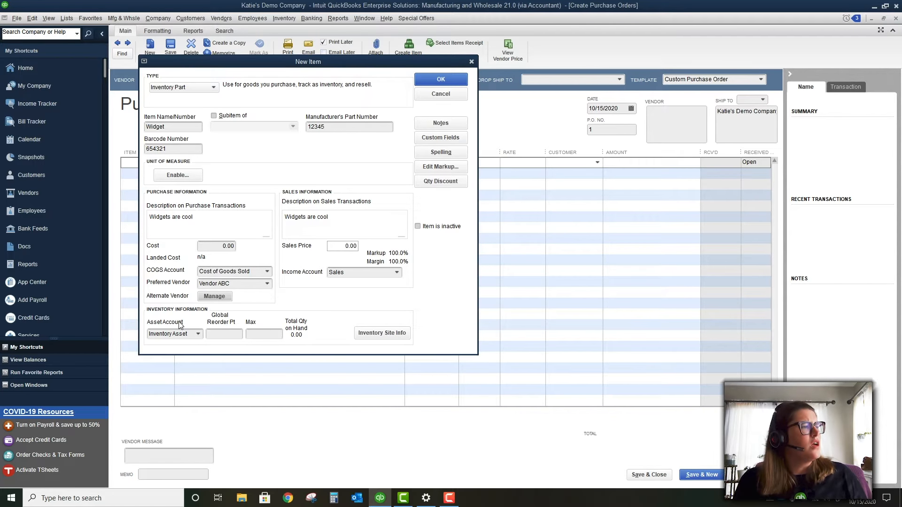
left_click(217, 333)
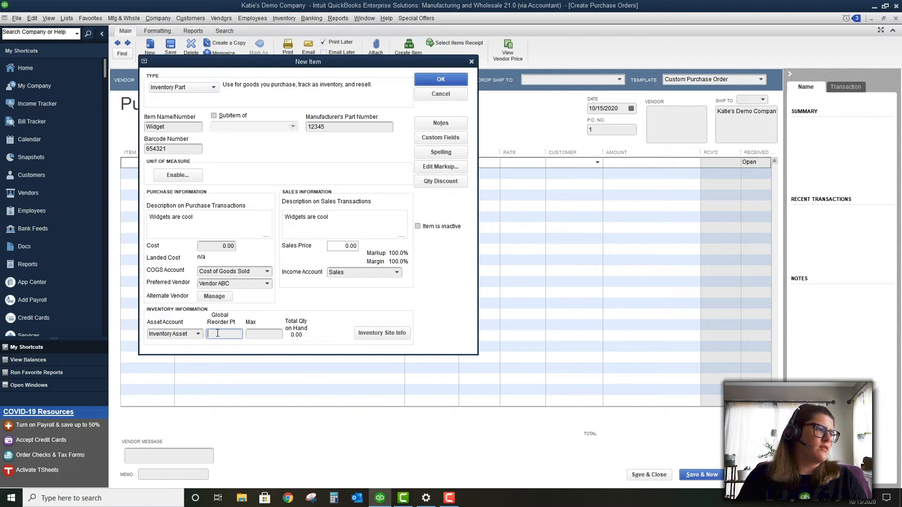
type("100")
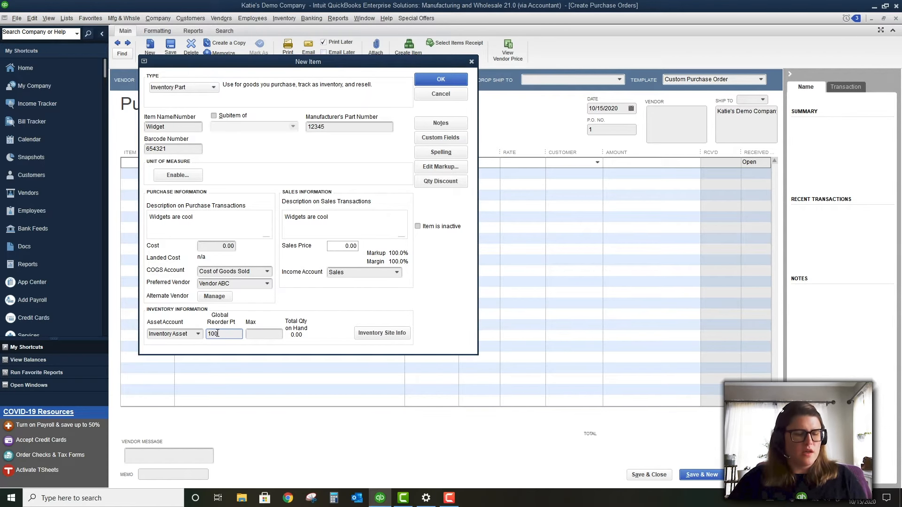
key("Tab")
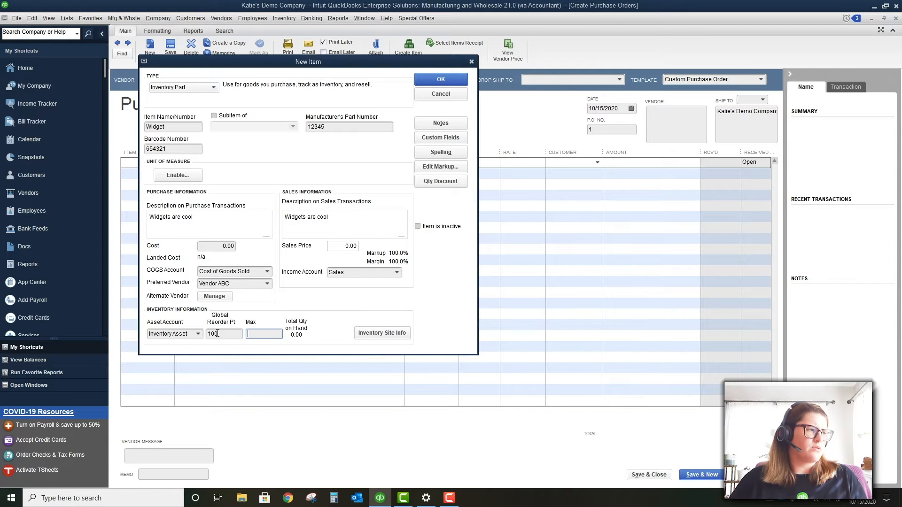
type("350")
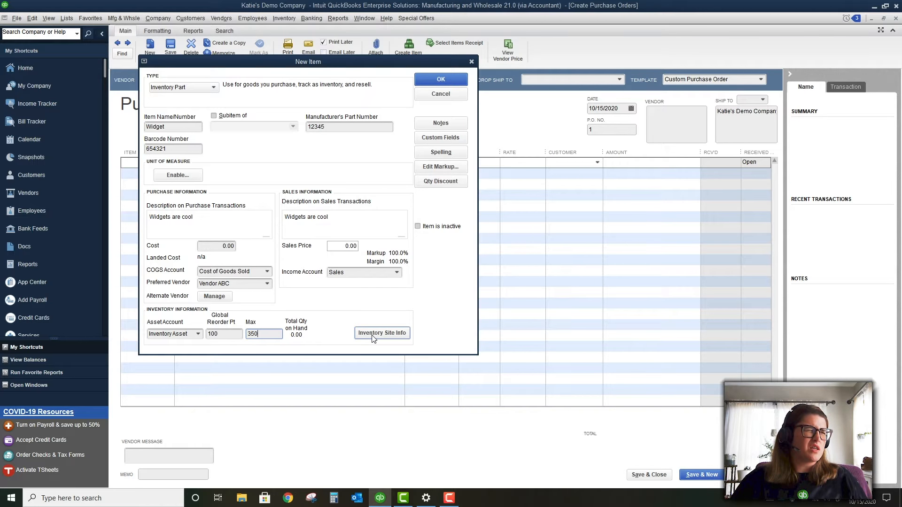
left_click(441, 79)
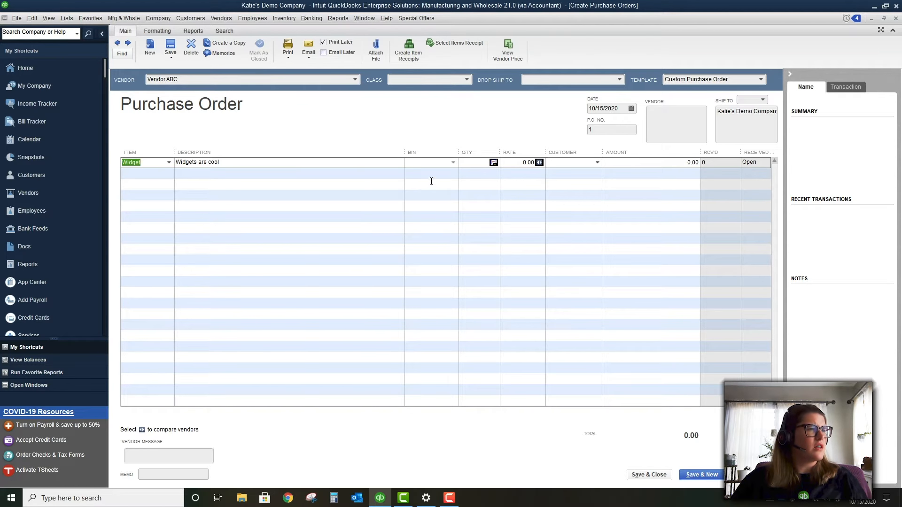
Order 200 Widgets at 5 each, updating Widget's cost to 5.00 and price to 10.00
key("Tab")
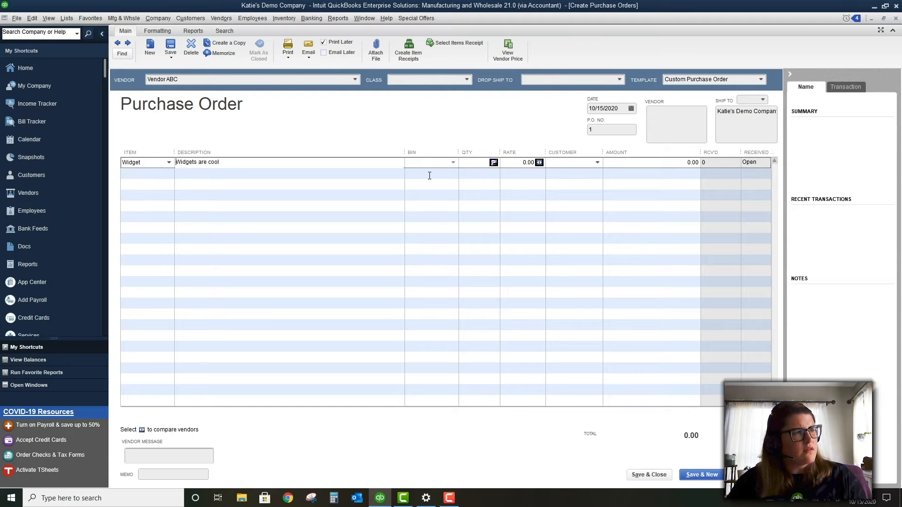
key("Tab")
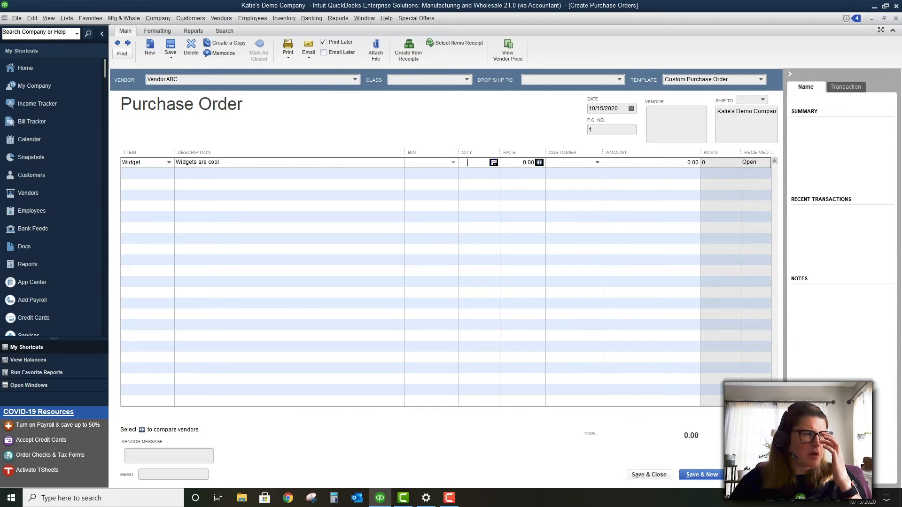
type("200")
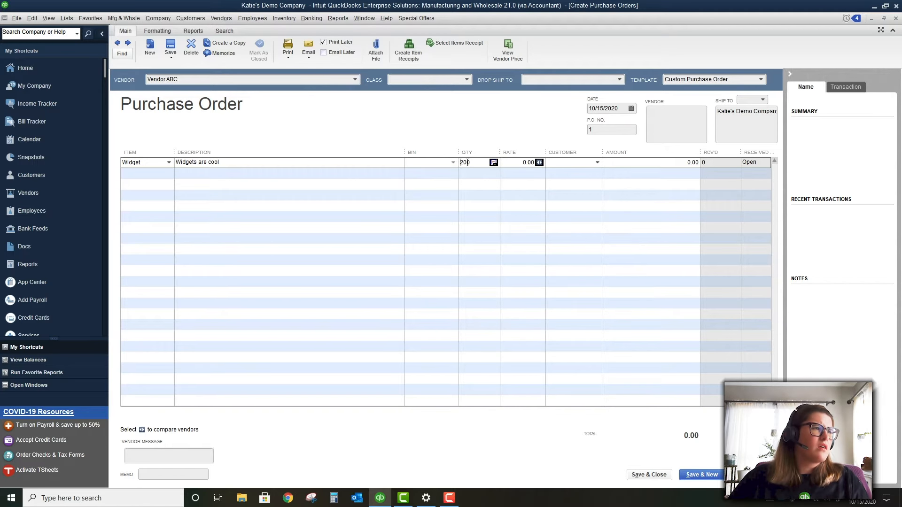
key("Tab")
type("5")
key("Tab")
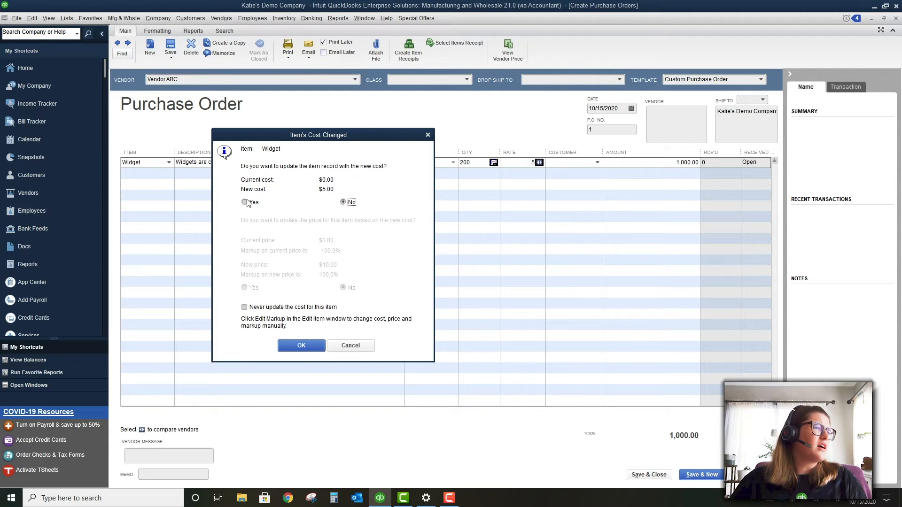
left_click(247, 202)
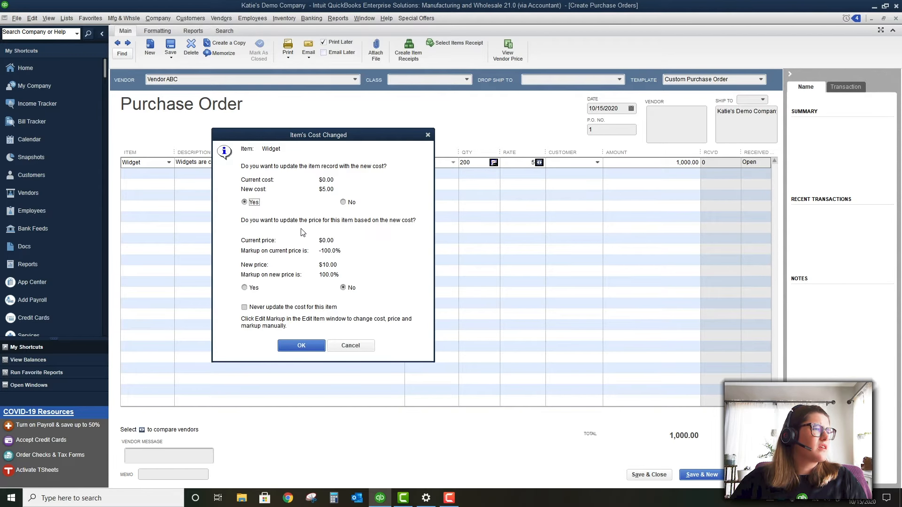
left_click(248, 288)
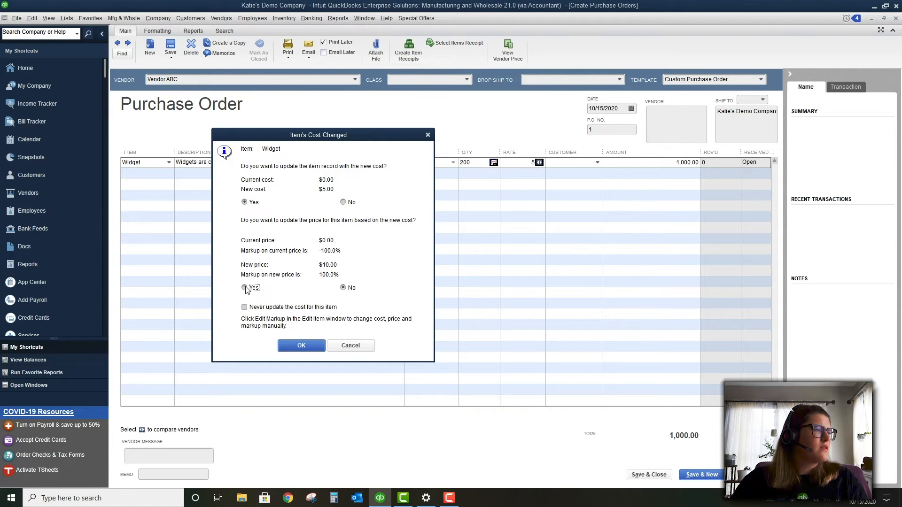
left_click(301, 345)
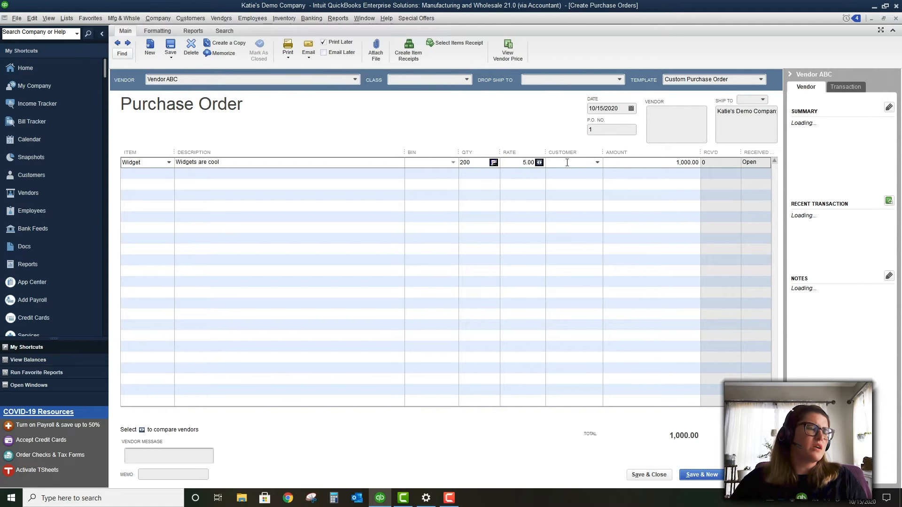
left_click(625, 164)
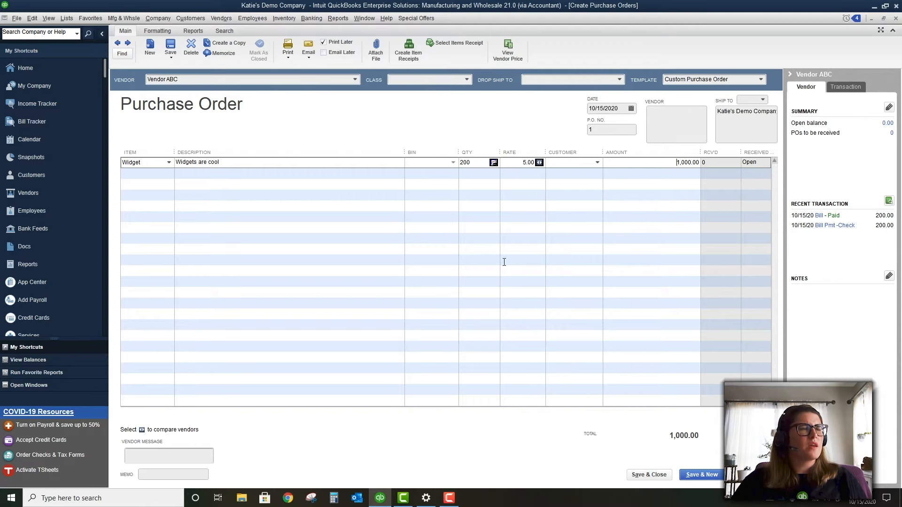
Save and close P.O. 1, then open the Purchase Order Management Worksheet from Vendors
left_click(663, 476)
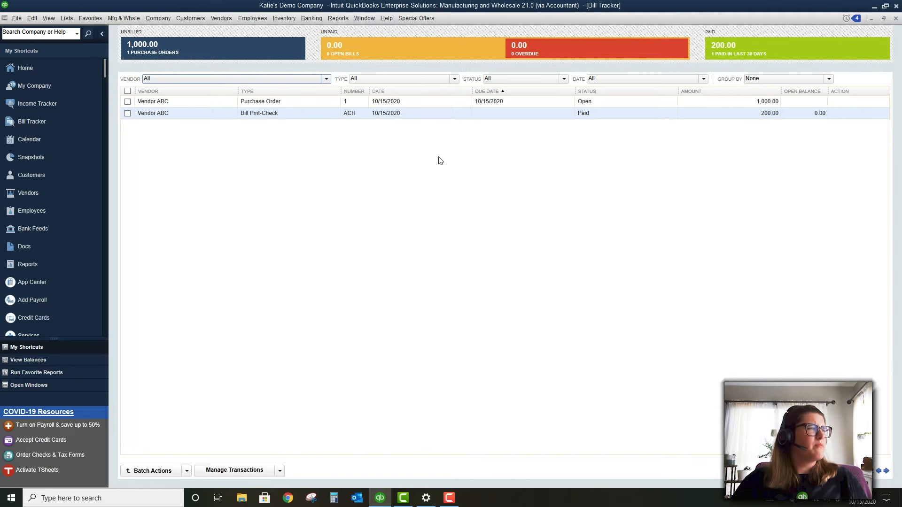
left_click(231, 21)
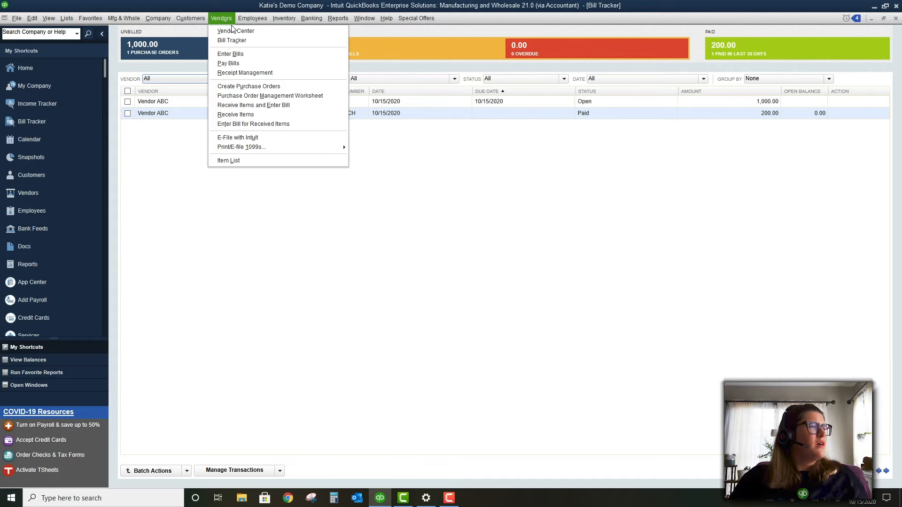
left_click(246, 96)
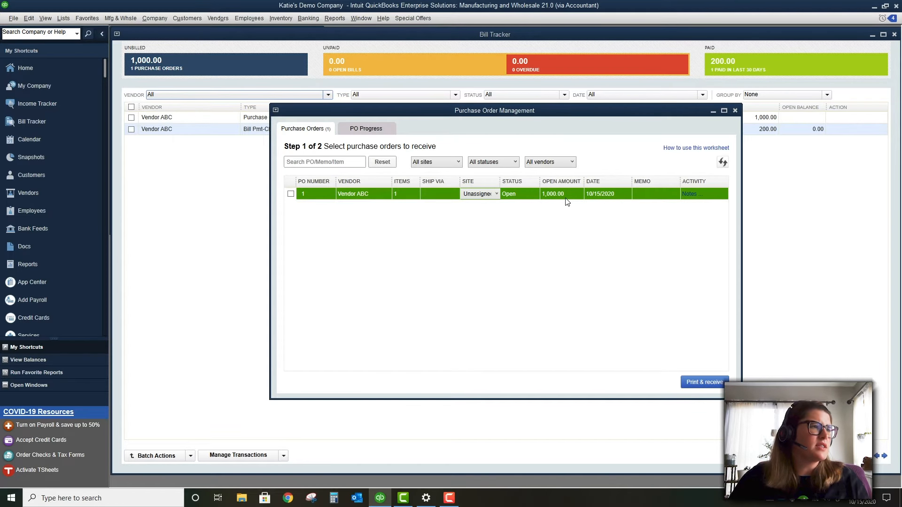
Assign P.O. 1 to the Drop Ship site and dismiss the sign-in prompt
left_click(487, 194)
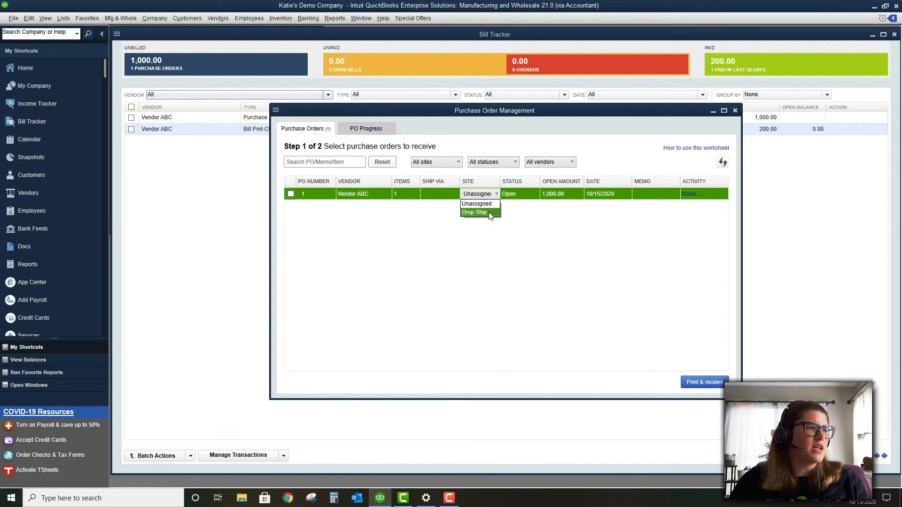
left_click(490, 213)
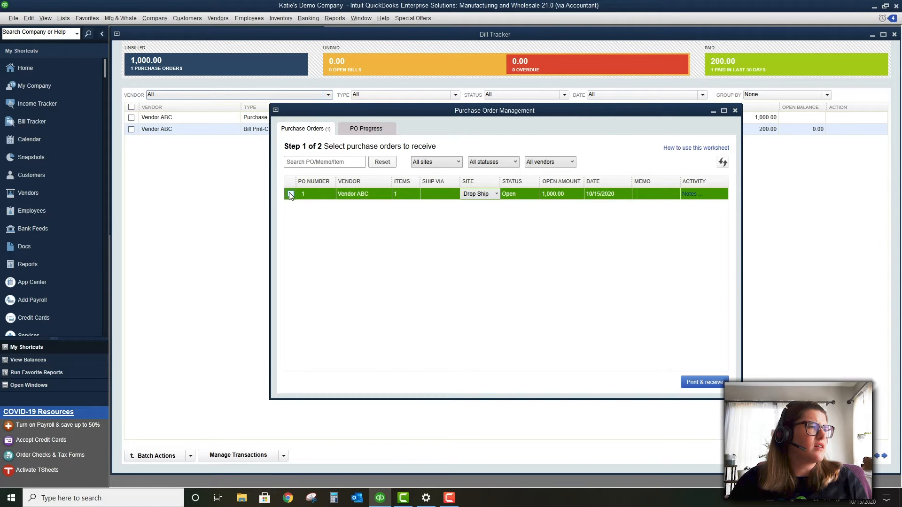
left_click(368, 127)
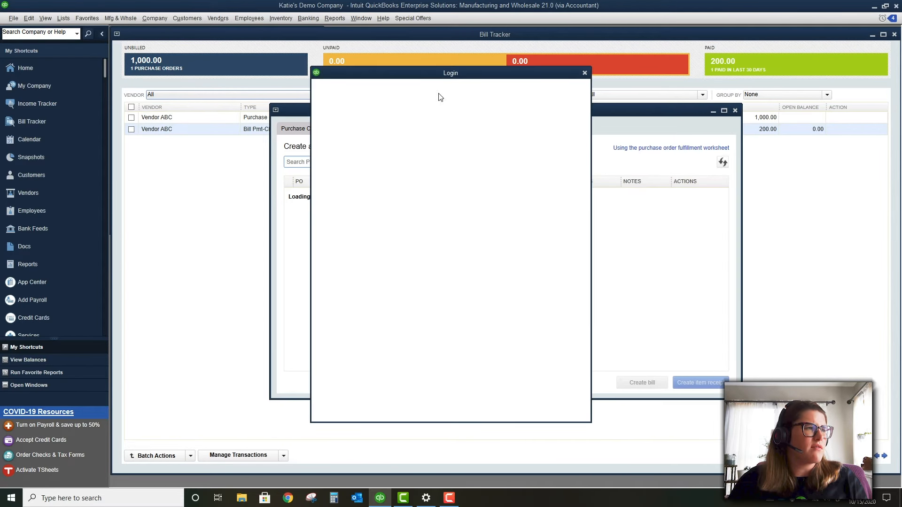
left_click(584, 74)
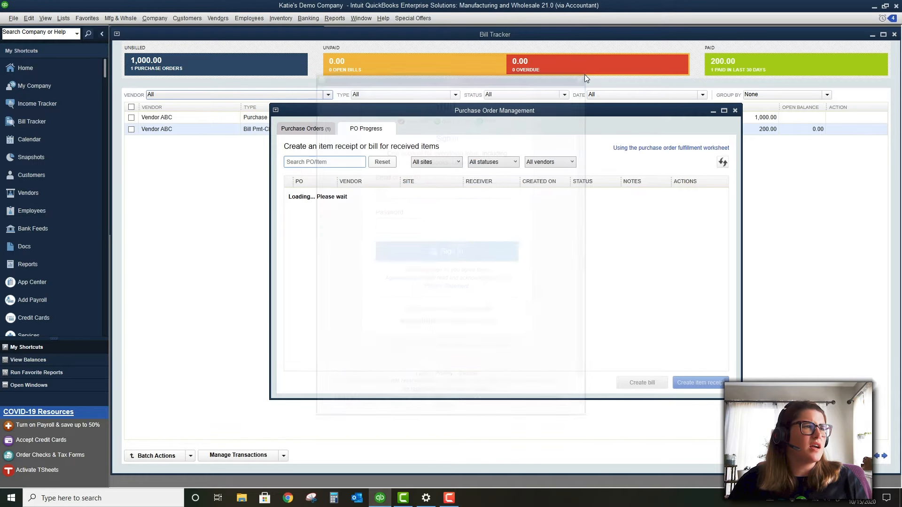
Print and receive P.O. 1 with the receiver left Unassigned, dismissing the sign-in and error messages
left_click(297, 131)
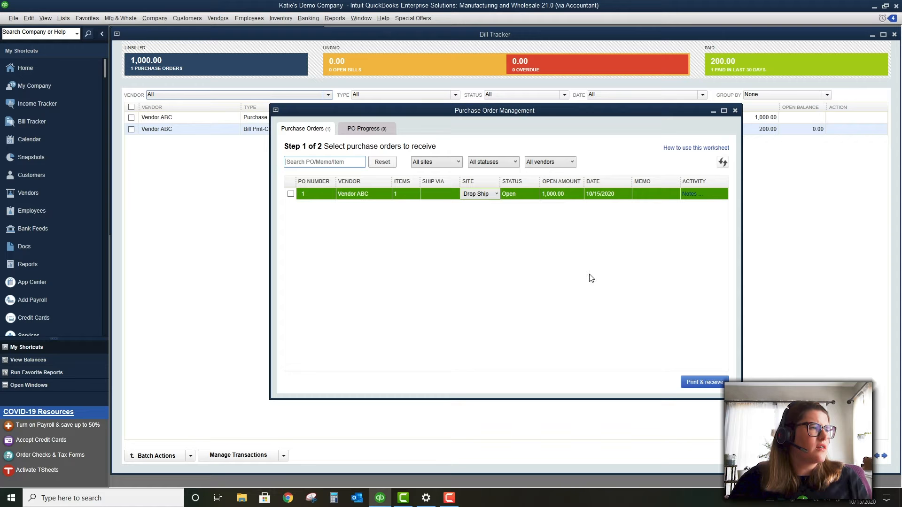
left_click(290, 193)
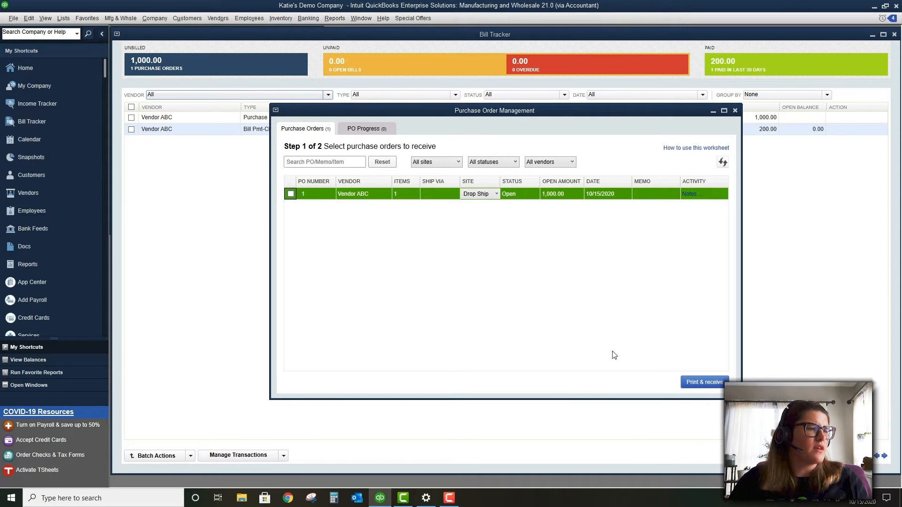
left_click(291, 194)
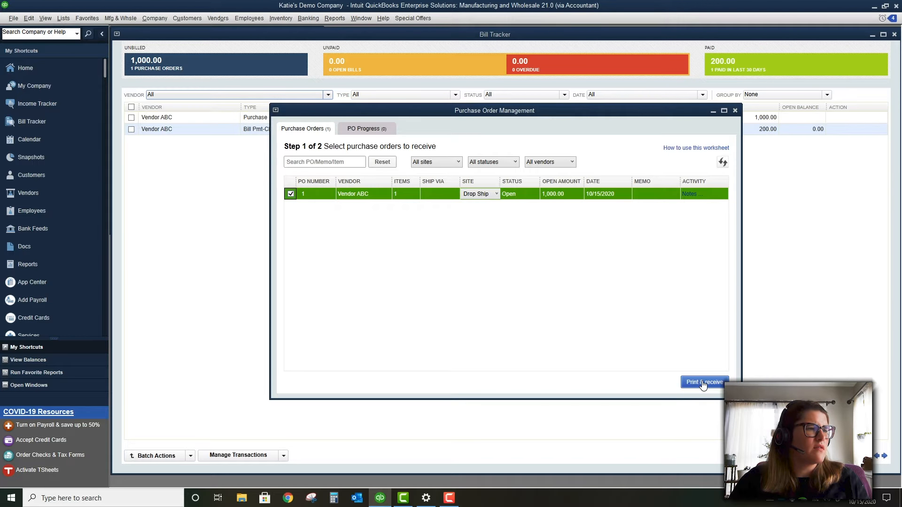
left_click(703, 382)
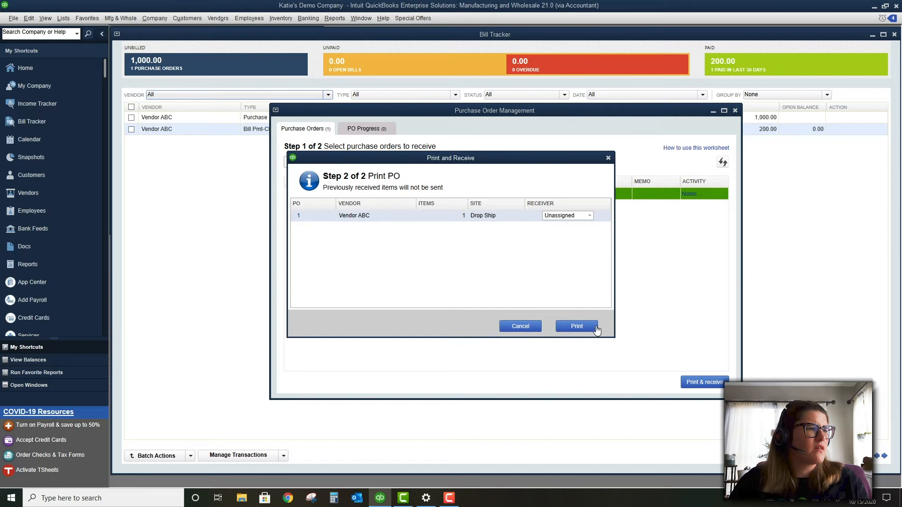
left_click(589, 216)
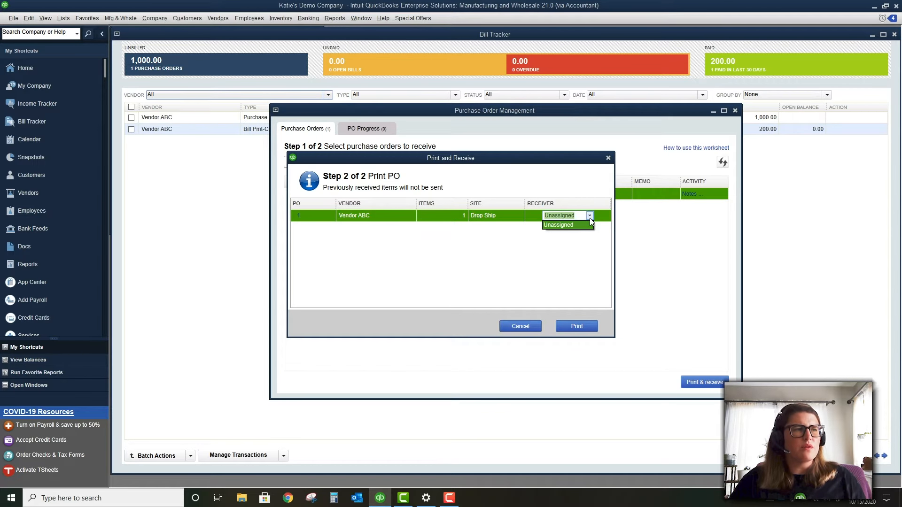
left_click(563, 264)
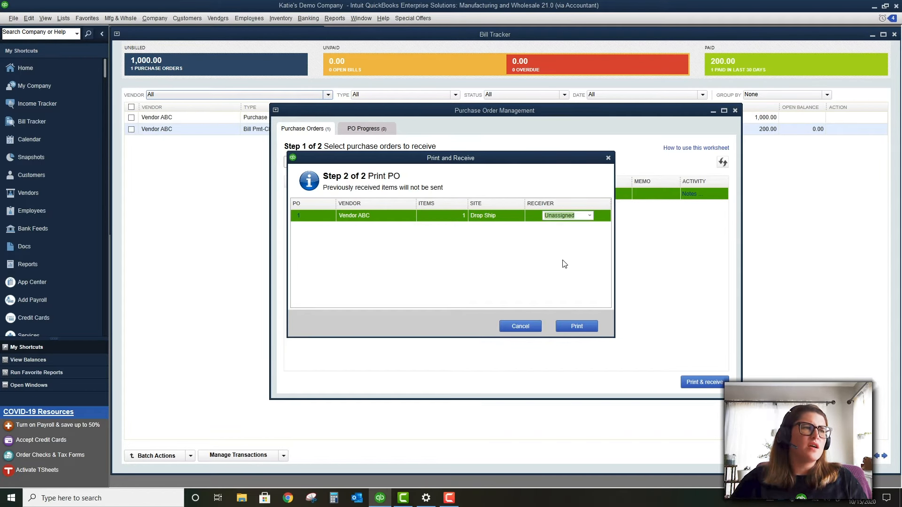
left_click(576, 326)
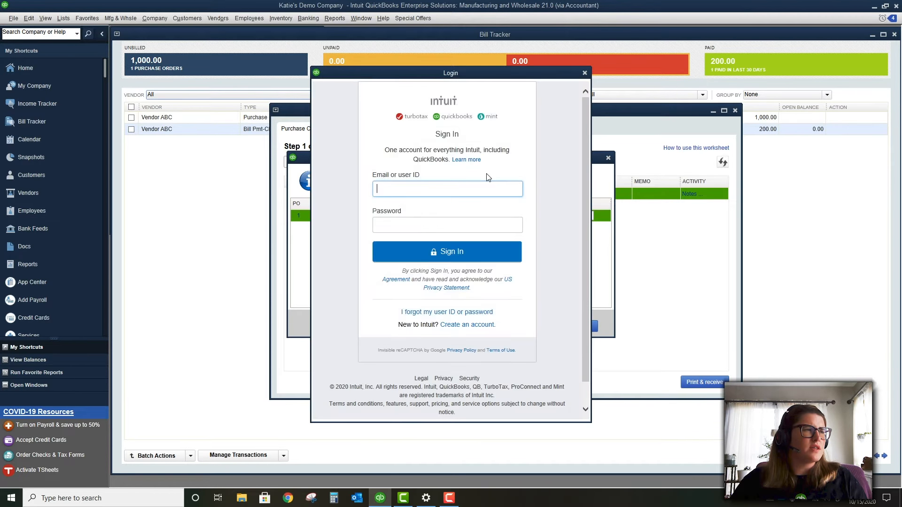
left_click(584, 73)
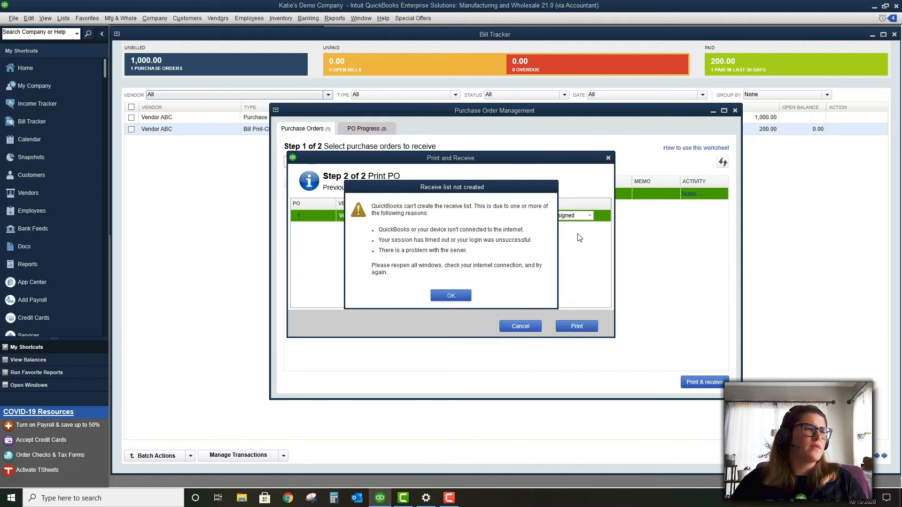
left_click(452, 296)
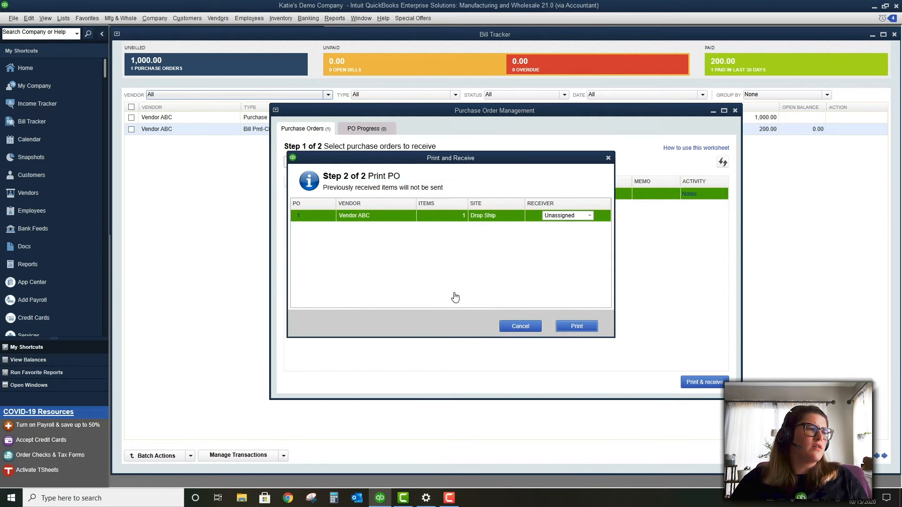
Close purchase order management and save the changes to P.O. 1
left_click(607, 158)
left_click(735, 111)
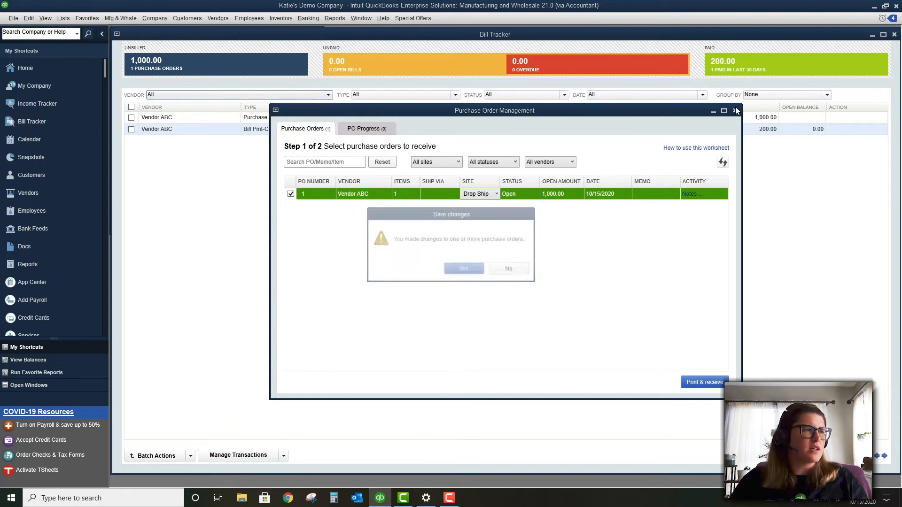
left_click(454, 271)
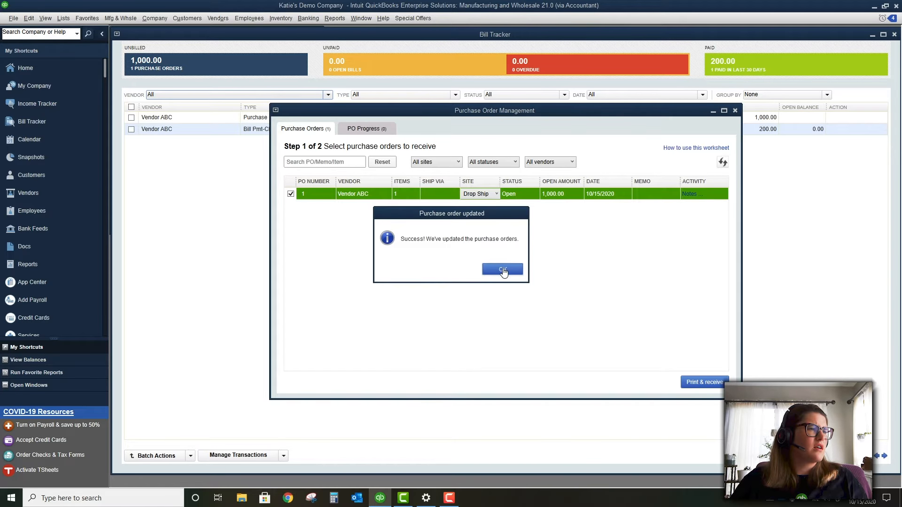
left_click(502, 270)
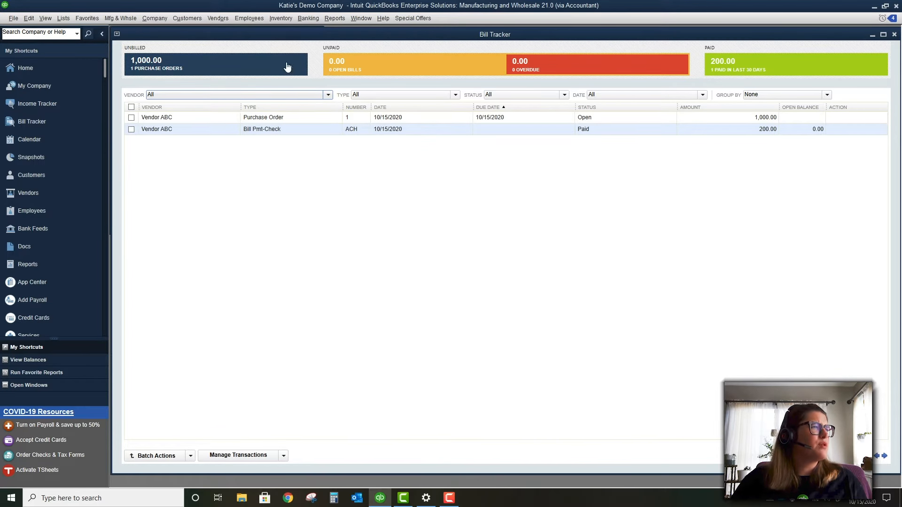
left_click(217, 19)
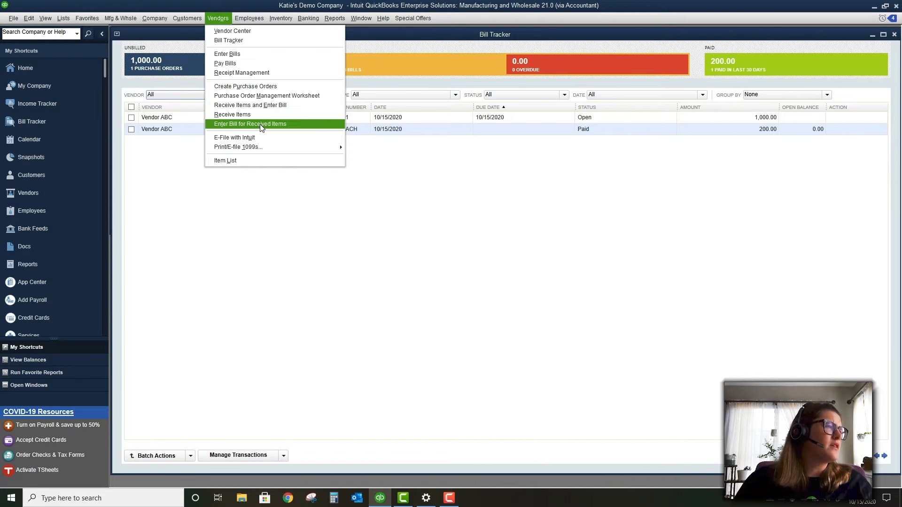
left_click(254, 105)
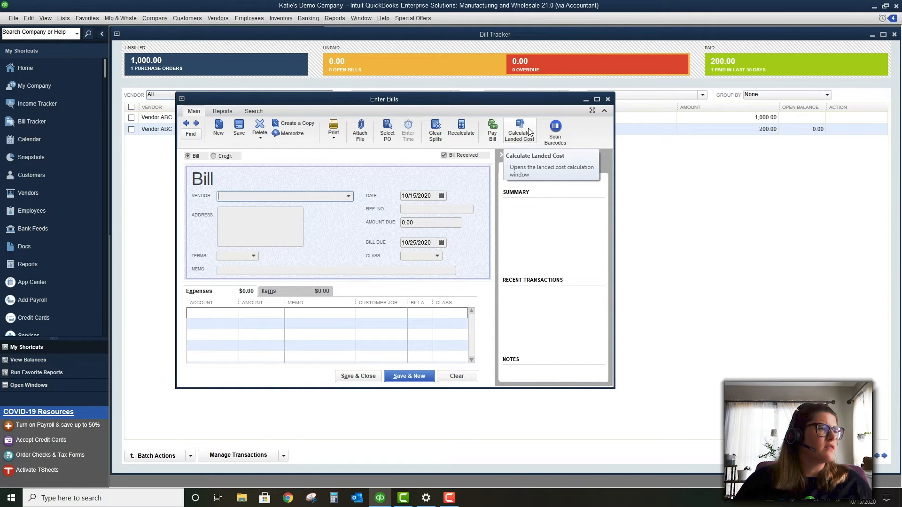
left_click(608, 99)
left_click(218, 18)
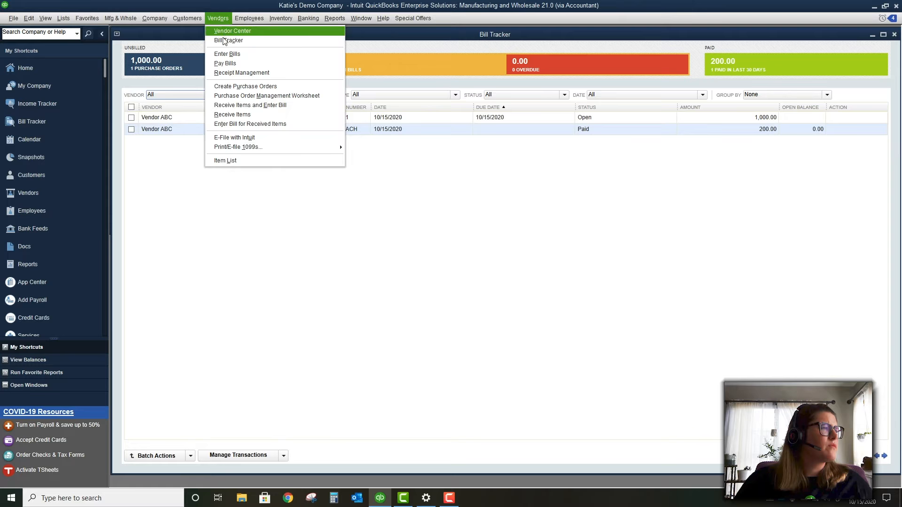
left_click(256, 115)
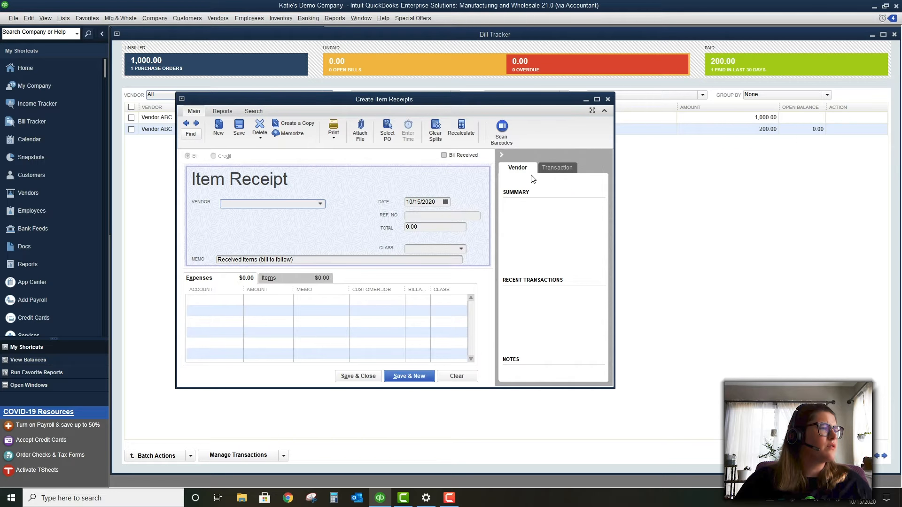
left_click(608, 99)
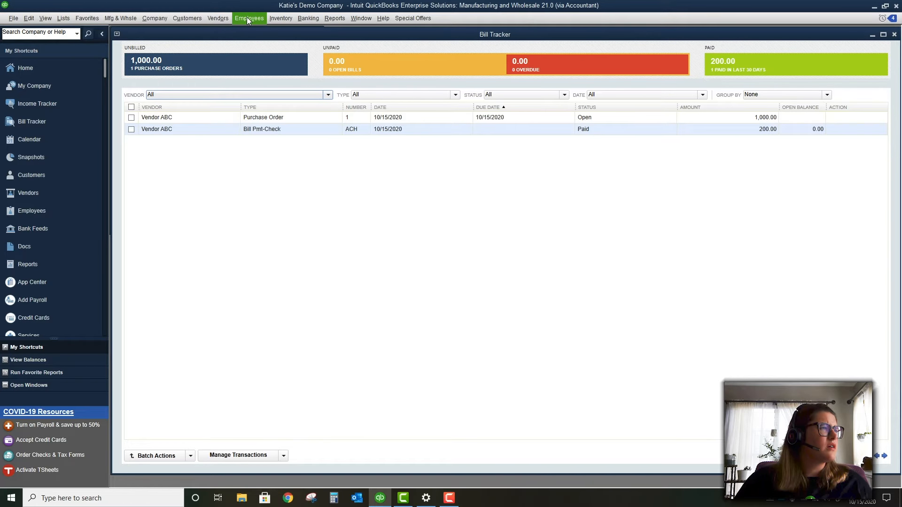
left_click(219, 19)
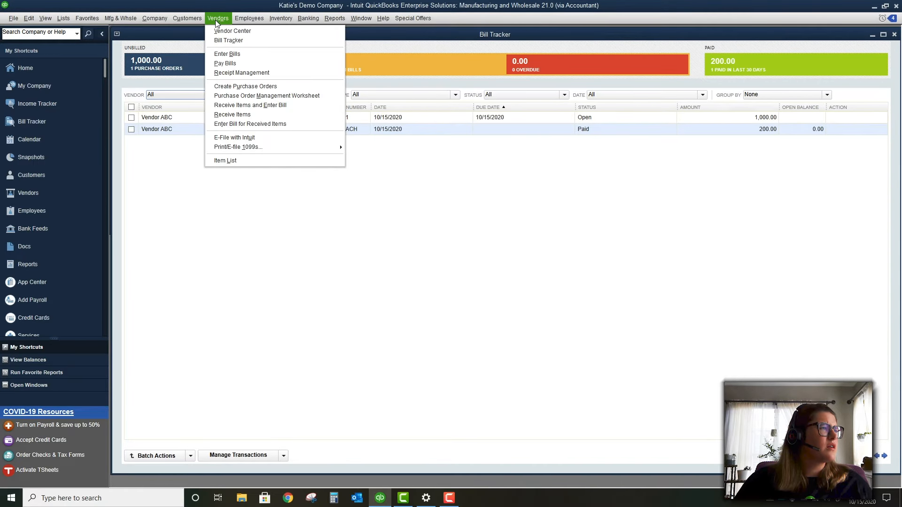
left_click(253, 125)
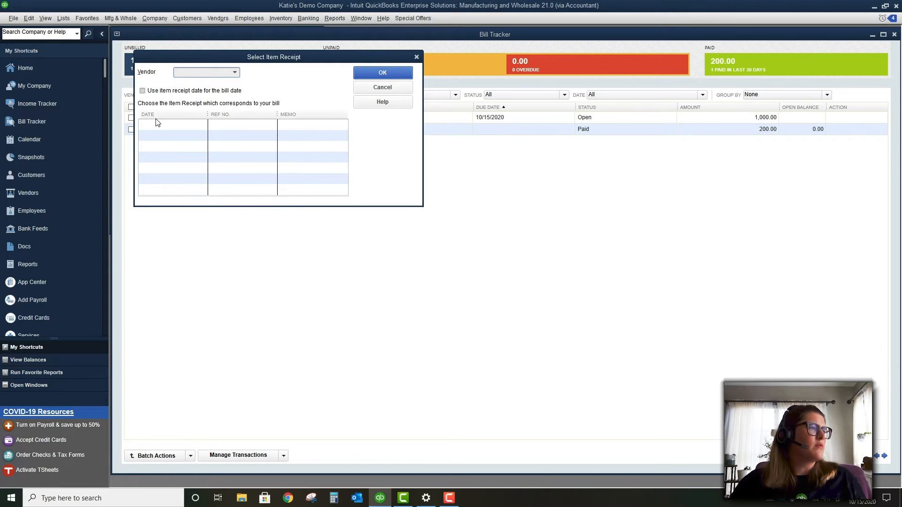
left_click(368, 86)
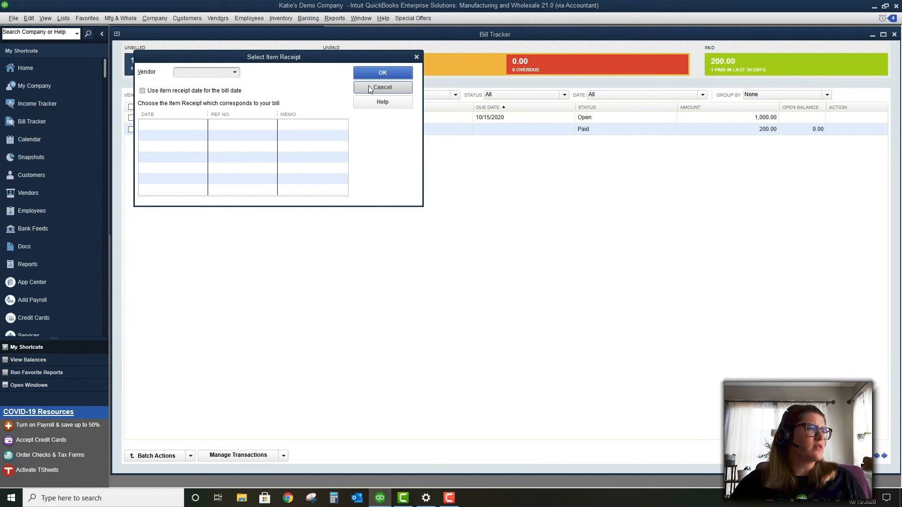
left_click(231, 17)
mouse_move(249, 15)
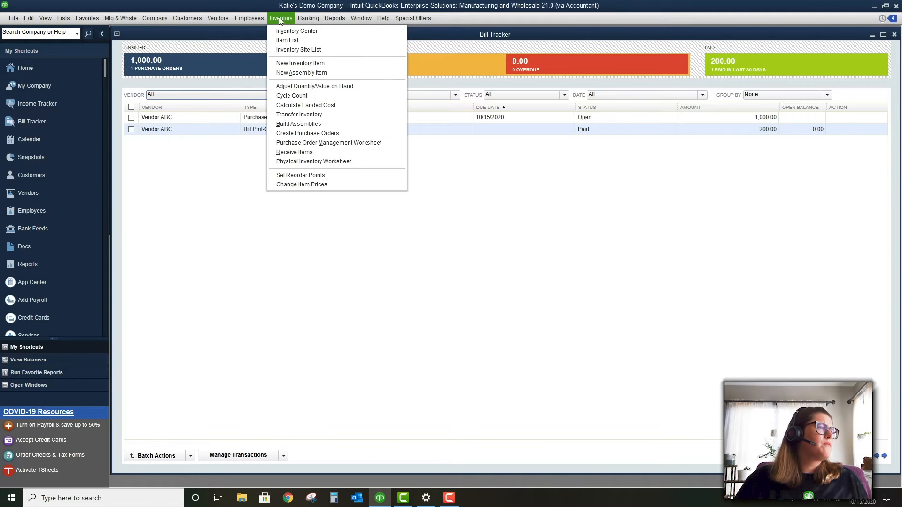
Open the Inventory Center from the Inventory menu
mouse_move(216, 19)
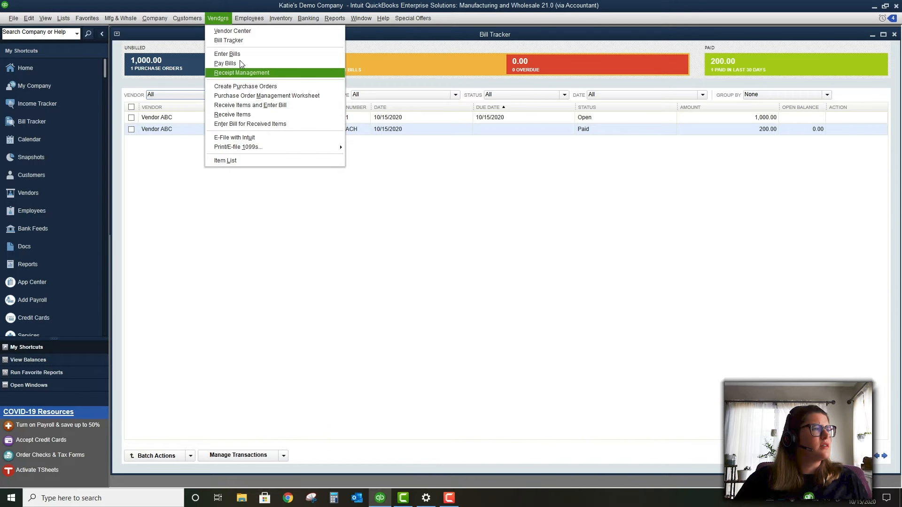
mouse_move(247, 18)
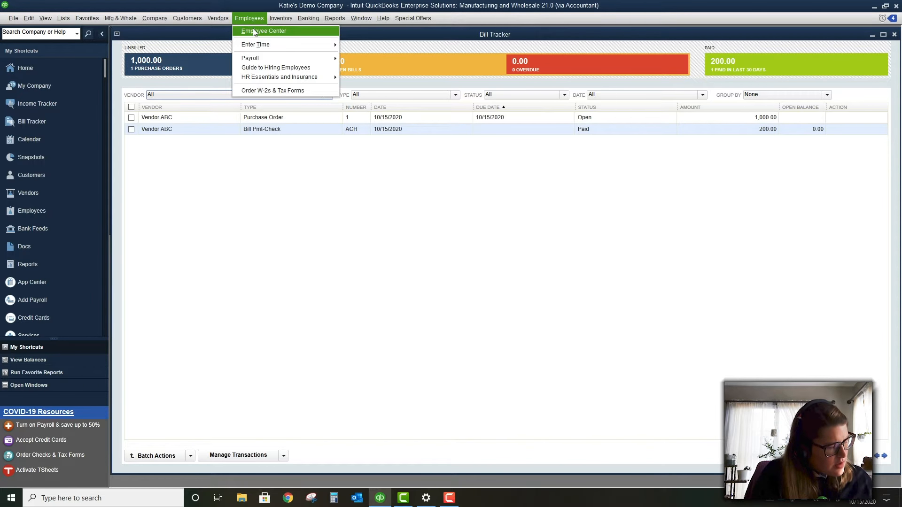
mouse_move(281, 17)
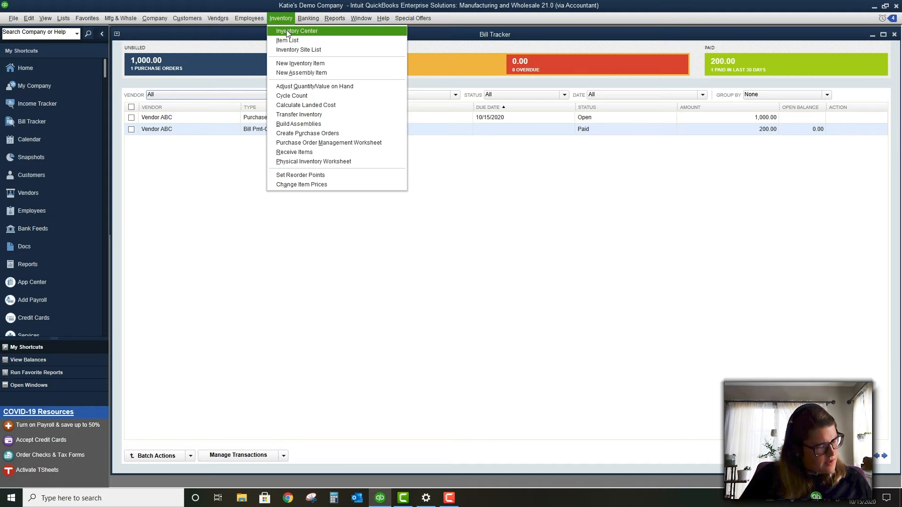
left_click(286, 30)
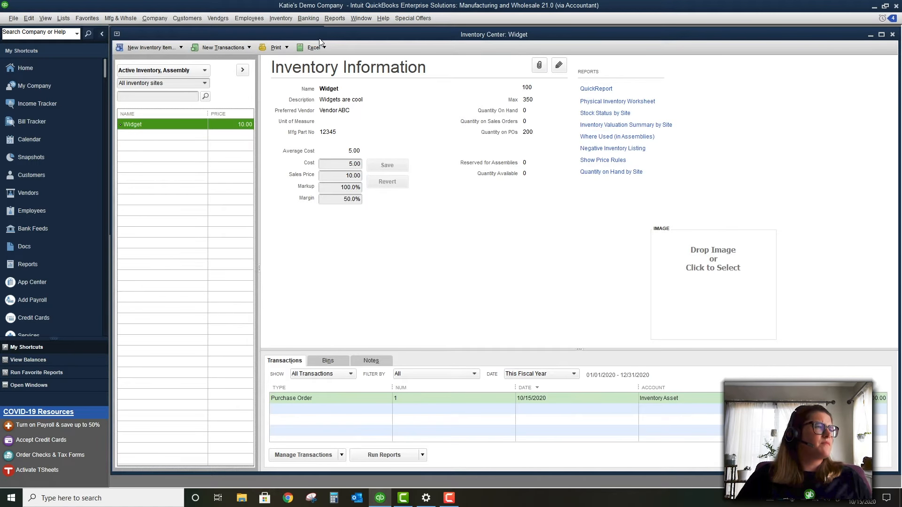
Maximize the Inventory Center to show Widget's cost 5.00, price 10.00 and 200 on order
double_click(297, 35)
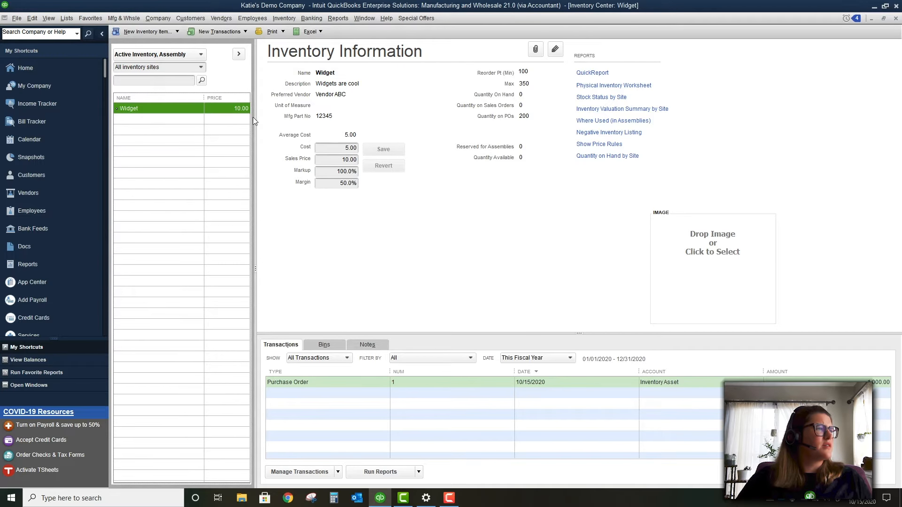
left_click(287, 18)
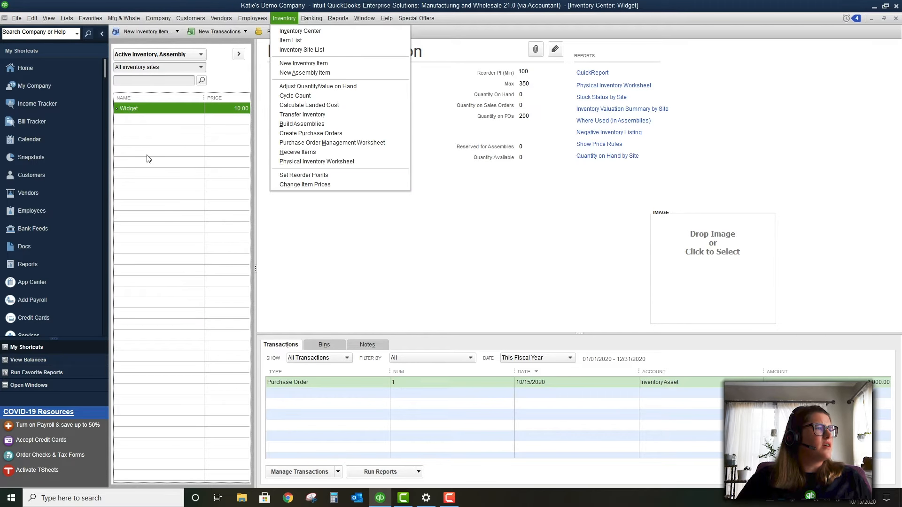
left_click(166, 132)
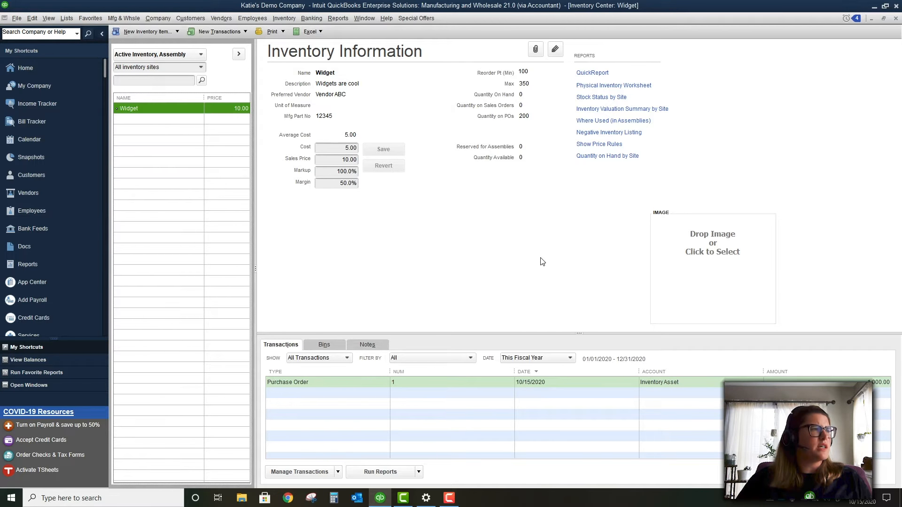
left_click(153, 30)
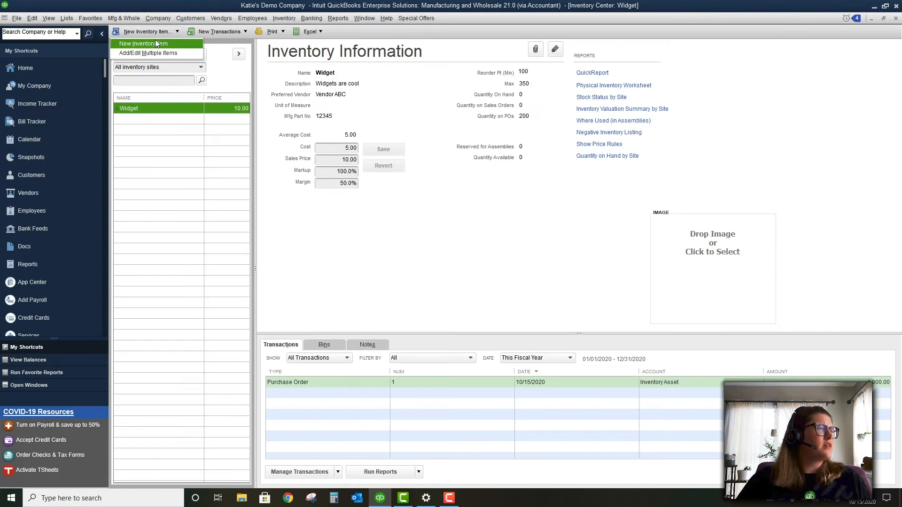
Start a new inventory item, hiding the side navigation and keeping the Inventory Part type
left_click(153, 42)
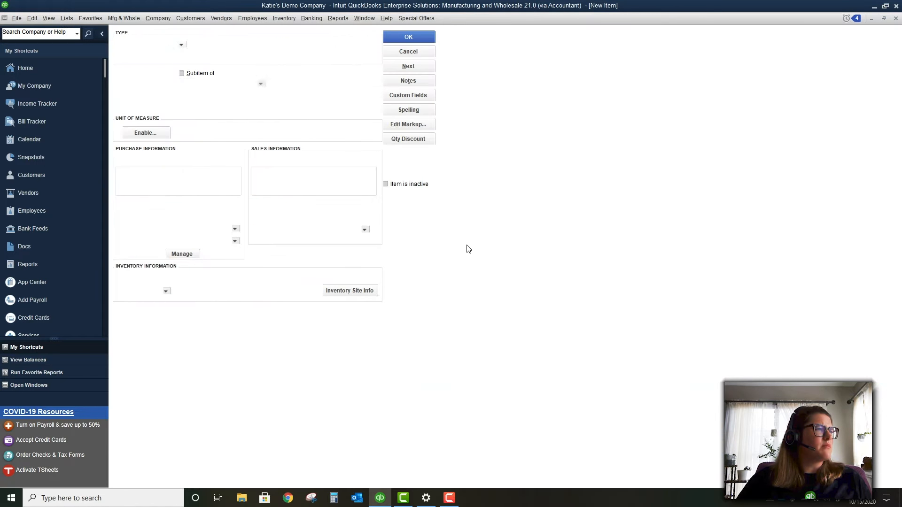
left_click(103, 35)
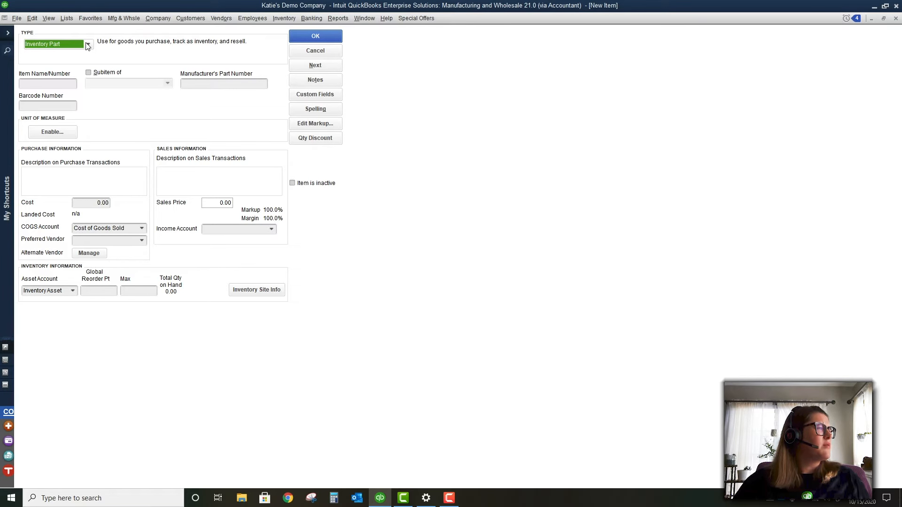
left_click(87, 45)
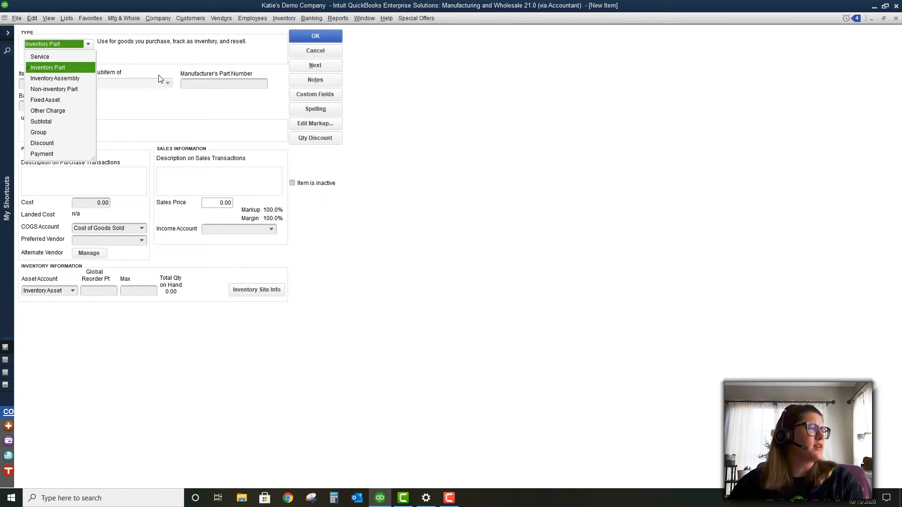
left_click(164, 60)
Tick 'Subitem of', pass the part number and barcode fields, and open alternate vendor settings
left_click(89, 72)
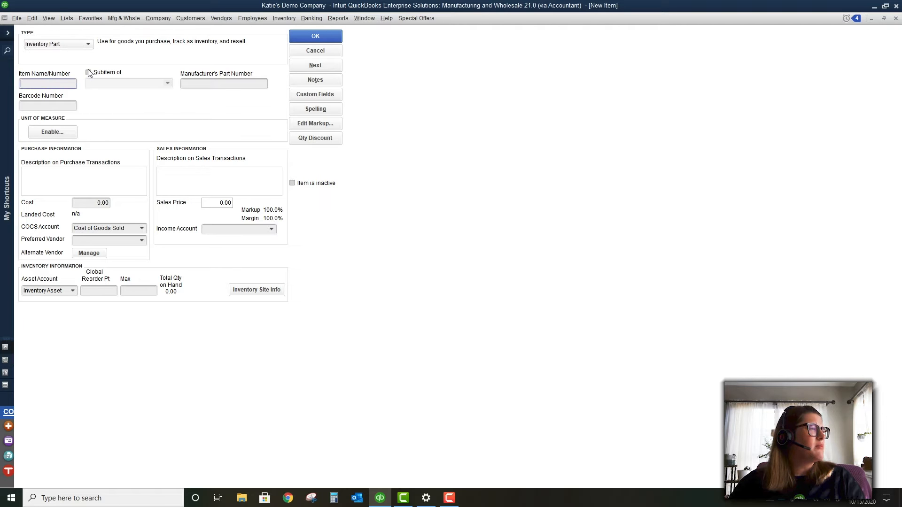
left_click(167, 84)
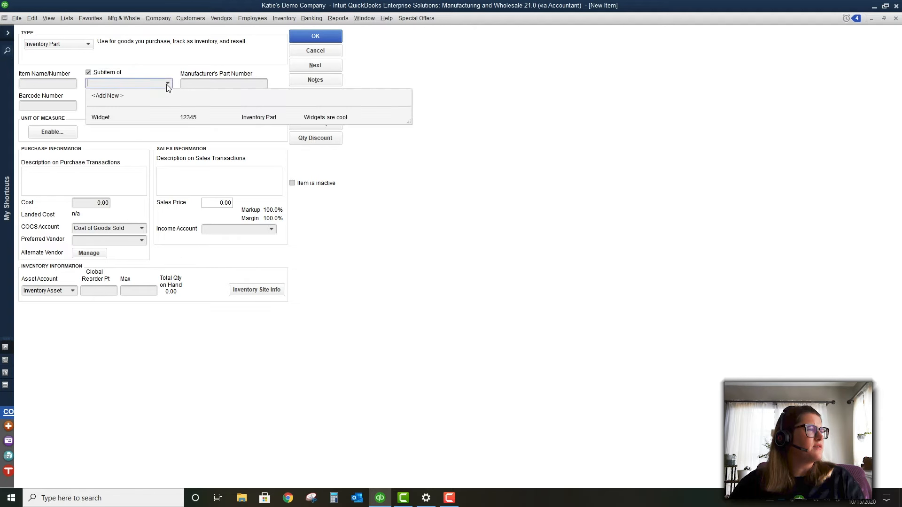
left_click(167, 85)
left_click(198, 84)
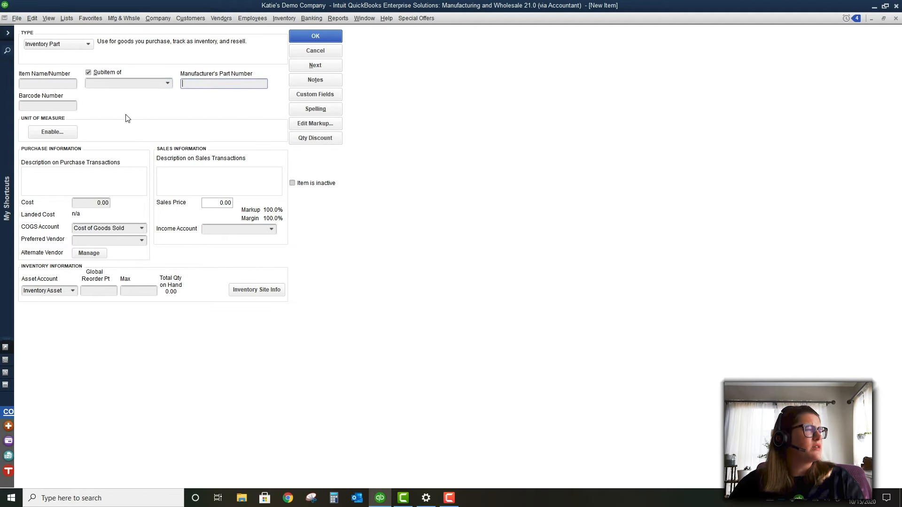
left_click(54, 103)
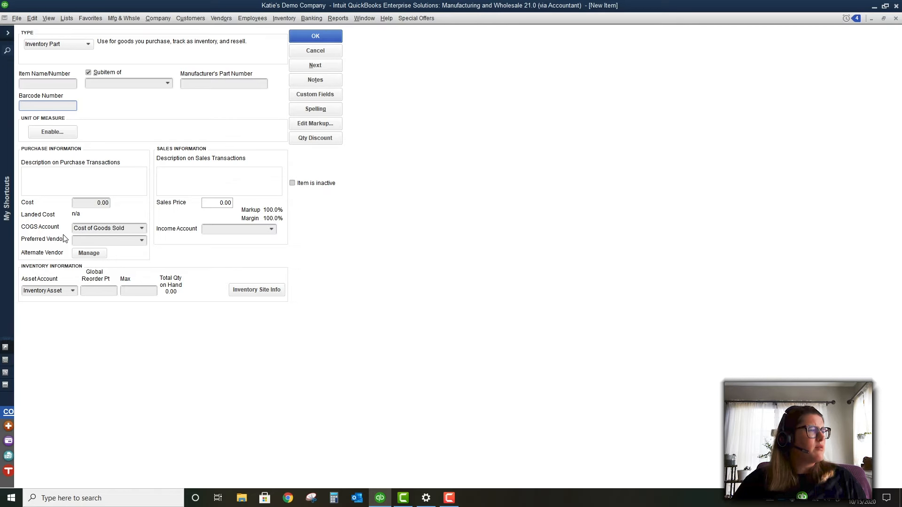
left_click(89, 254)
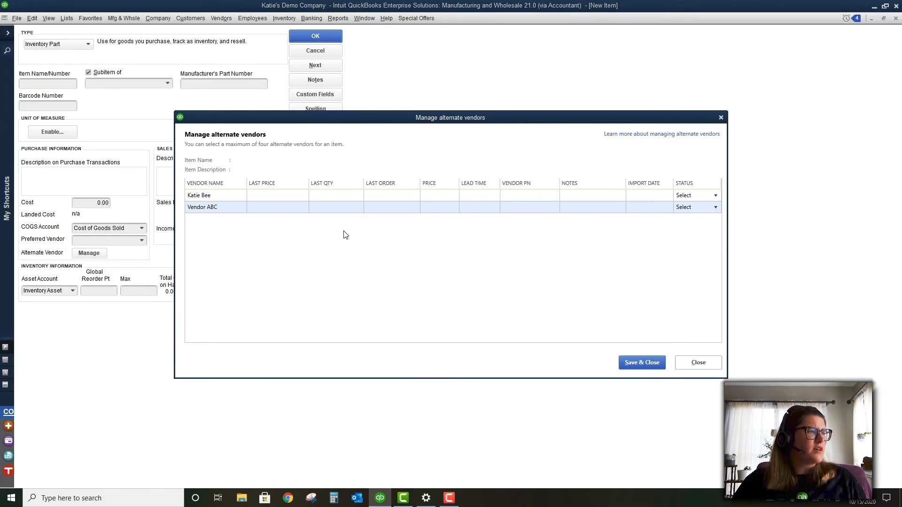
Set Vendor ABC's status to Alternate and save the alternate vendor list
left_click(357, 209)
left_click(701, 206)
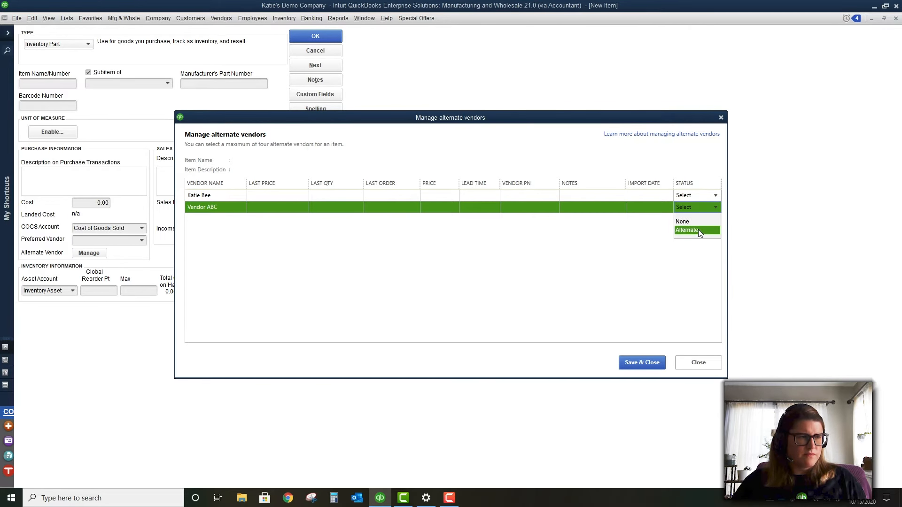
left_click(697, 229)
left_click(697, 196)
left_click(697, 196)
left_click(691, 217)
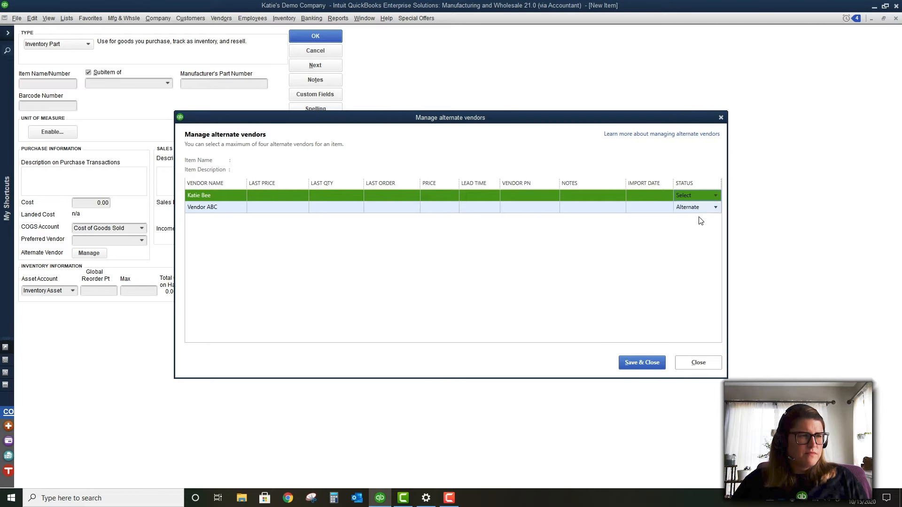
left_click(642, 361)
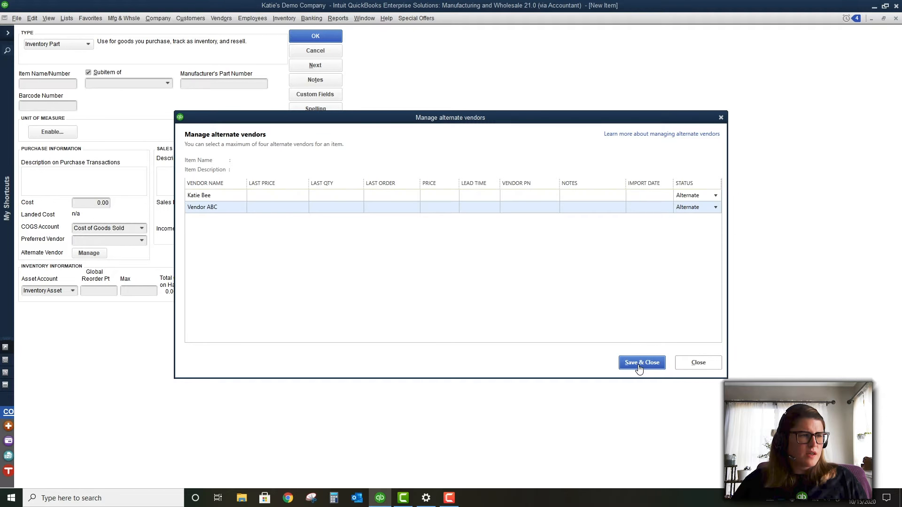
Add a new vendor named 'Preferred Vendor' as the preferred vendor and choose Sales as income account
left_click(140, 239)
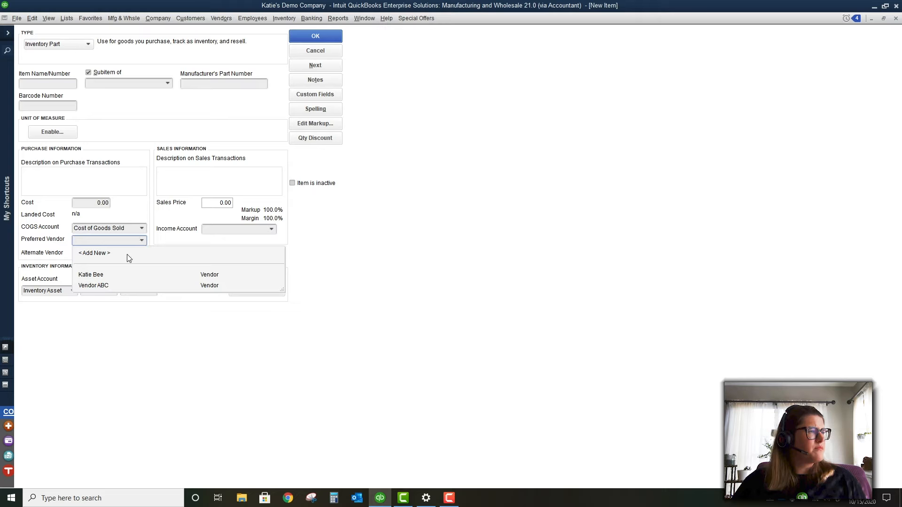
left_click(127, 254)
type("P")
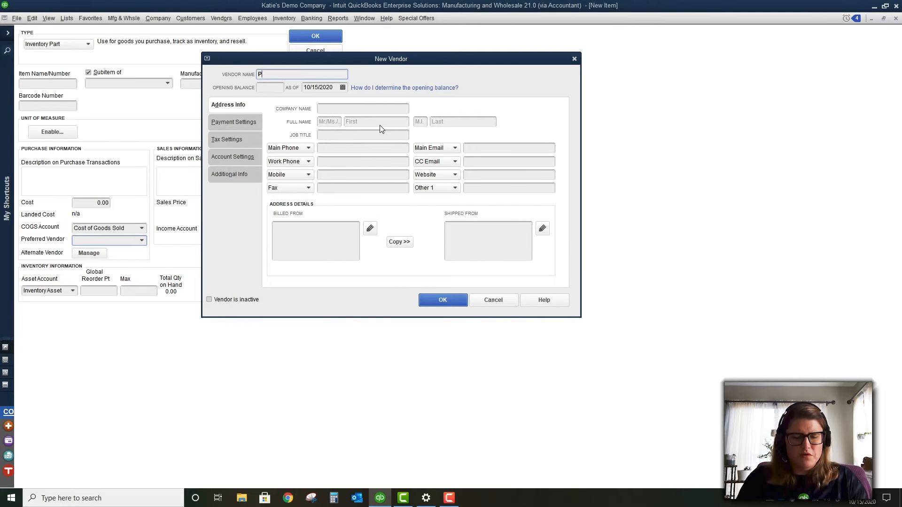
type("referred Vendor")
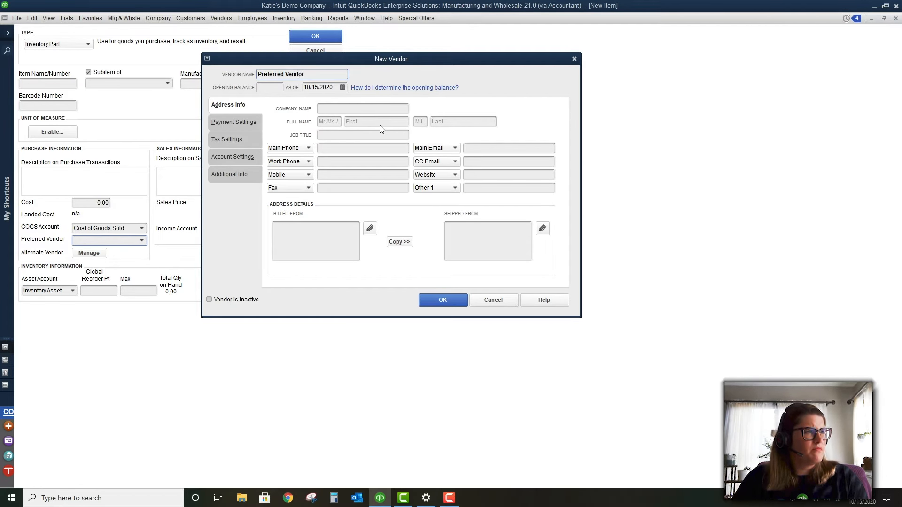
left_click(442, 300)
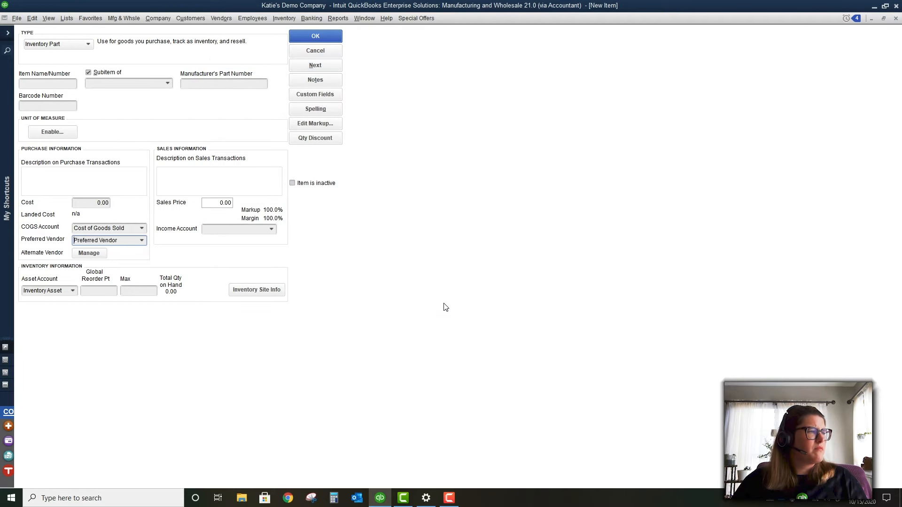
left_click(272, 230)
left_click(428, 245)
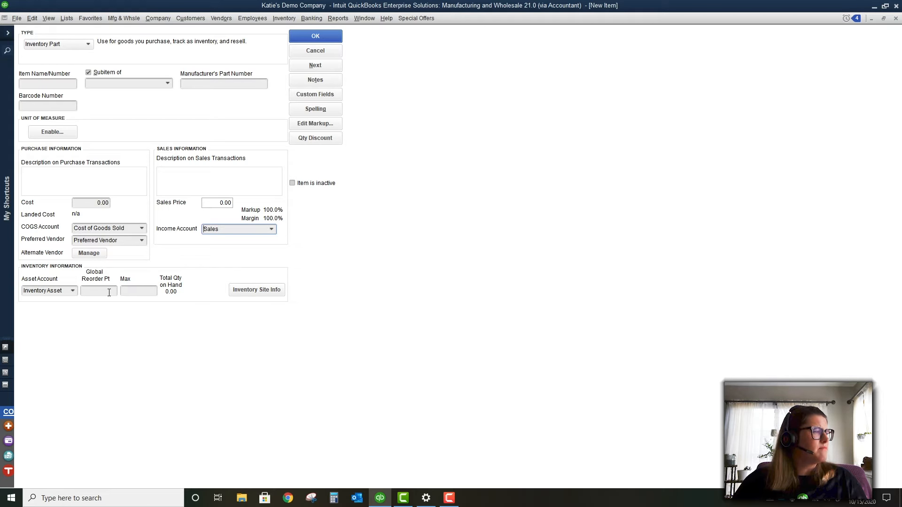
Name the item 'Super widgets', keeping its type as Inventory Part
left_click(89, 290)
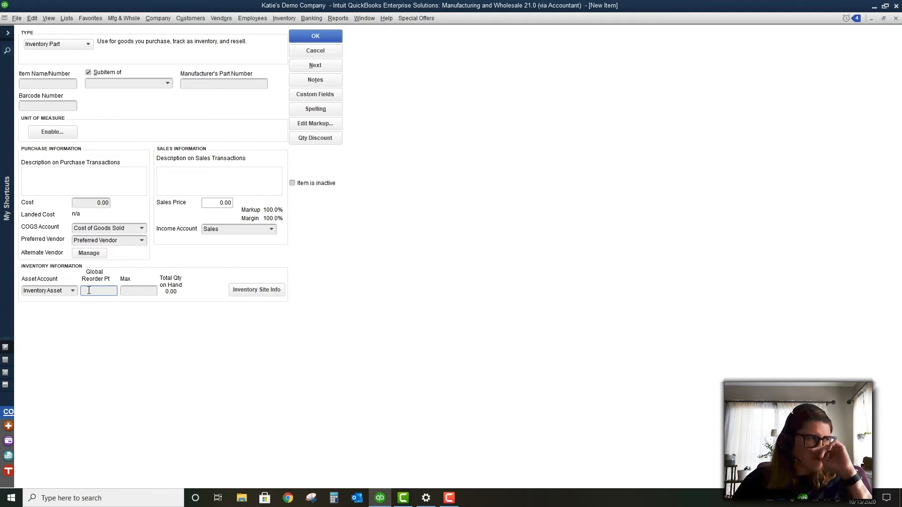
left_click(43, 85)
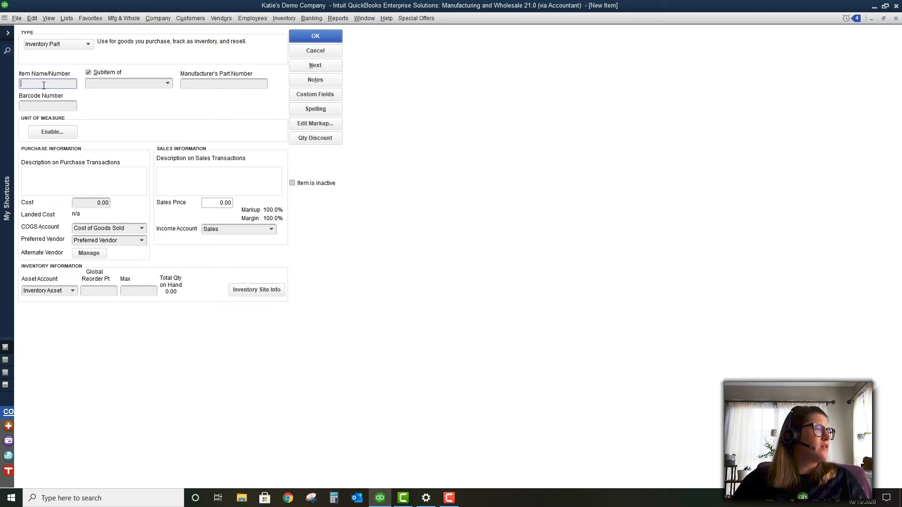
type("Super widgets")
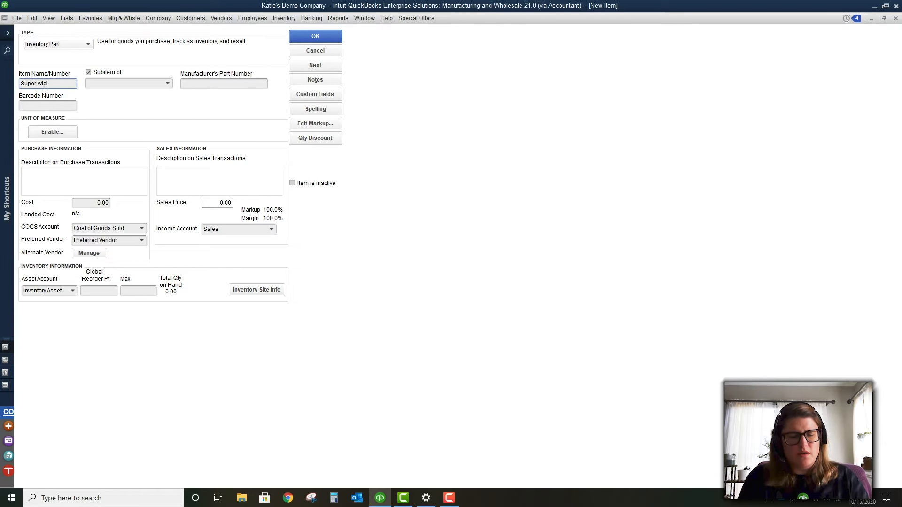
key("Tab")
key("Tab")
key("Tab")
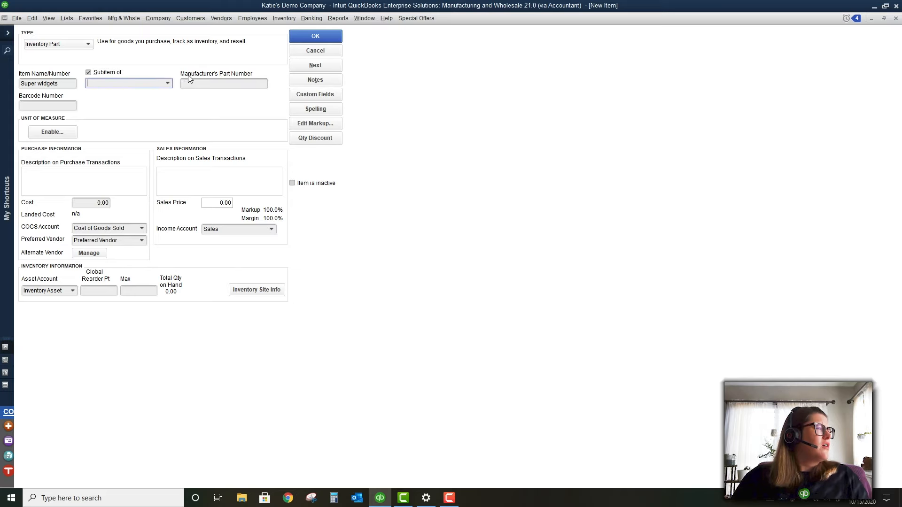
left_click(88, 45)
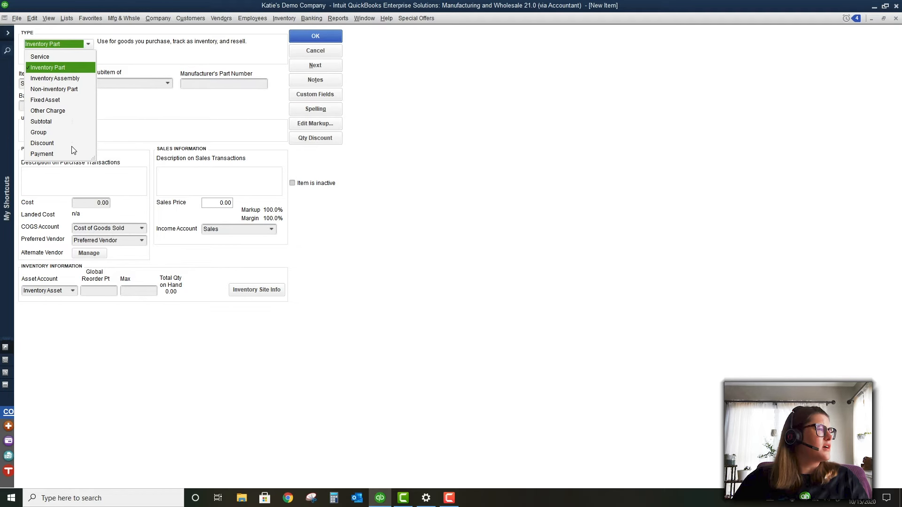
left_click(159, 115)
Set global reorder point 100 and maximum 350, then save the Super widgets item
left_click(106, 291)
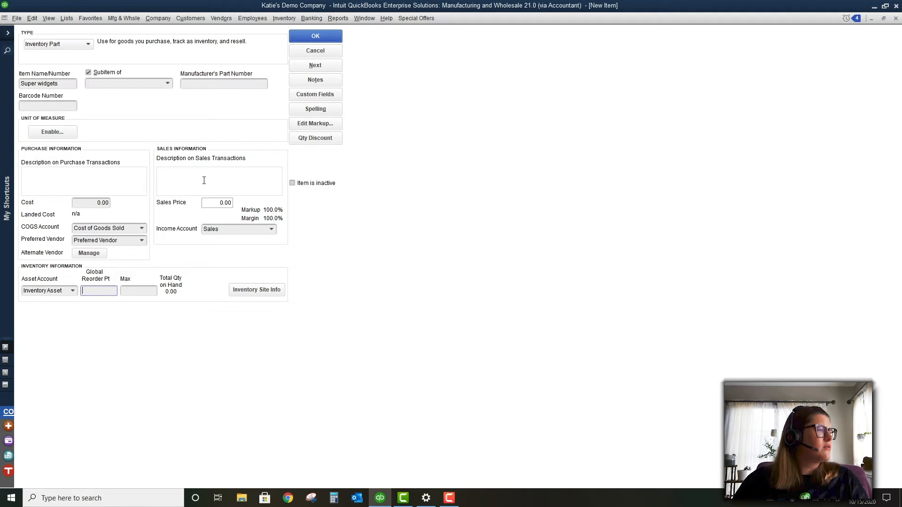
type("100")
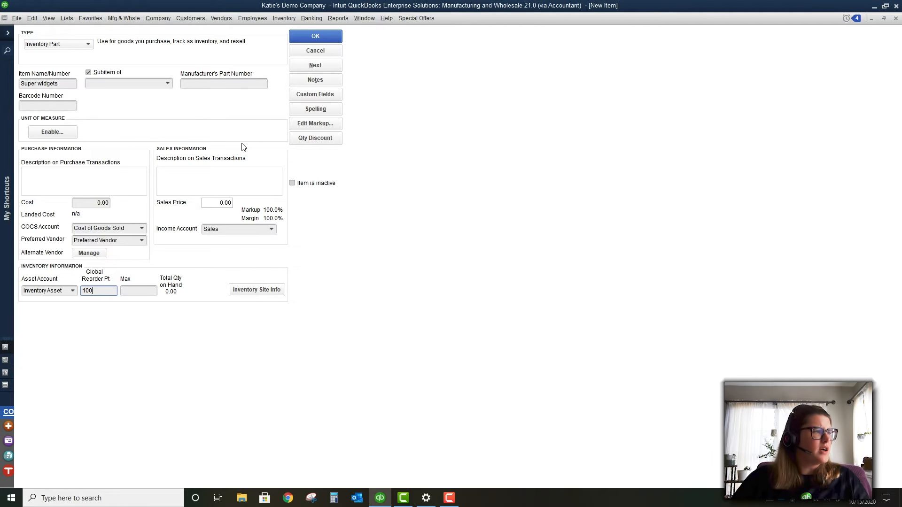
key("Tab")
type("350")
key("Tab")
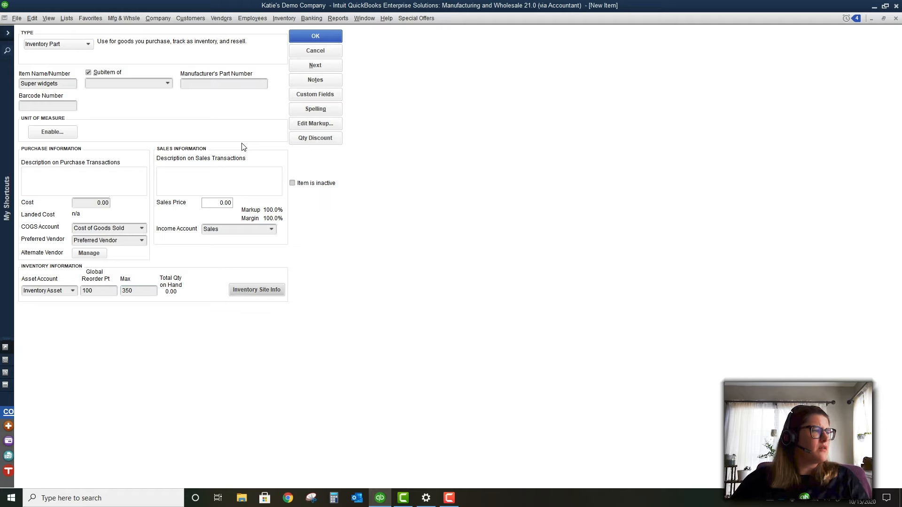
left_click(323, 38)
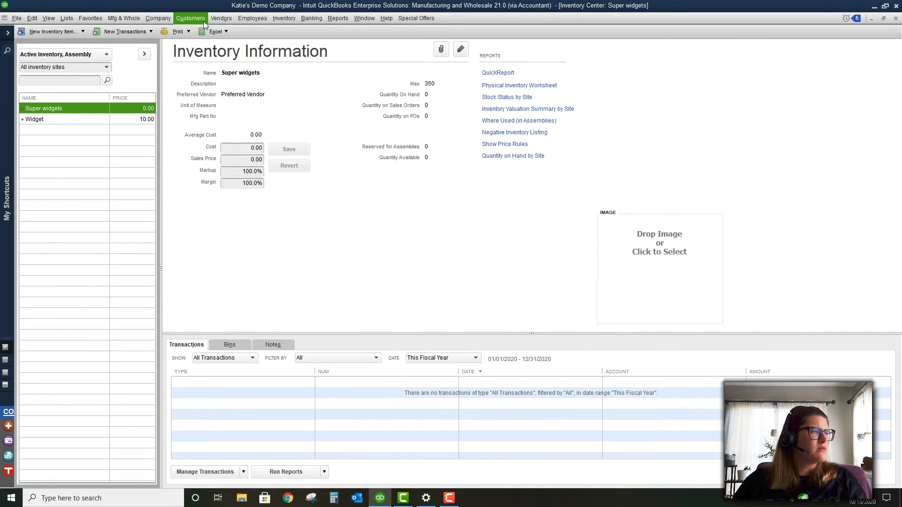
Start a new quantity adjustment via Inventory > Adjust Quantity/Value on Hand
left_click(278, 18)
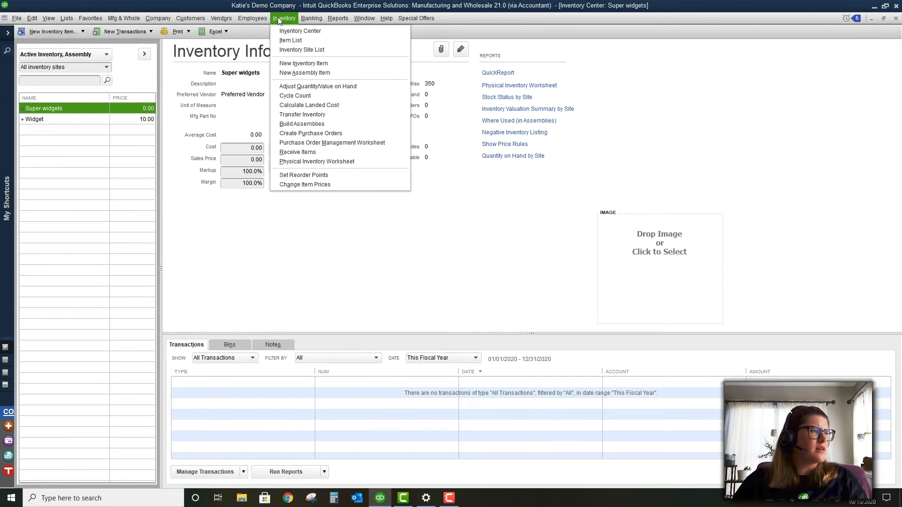
left_click(314, 88)
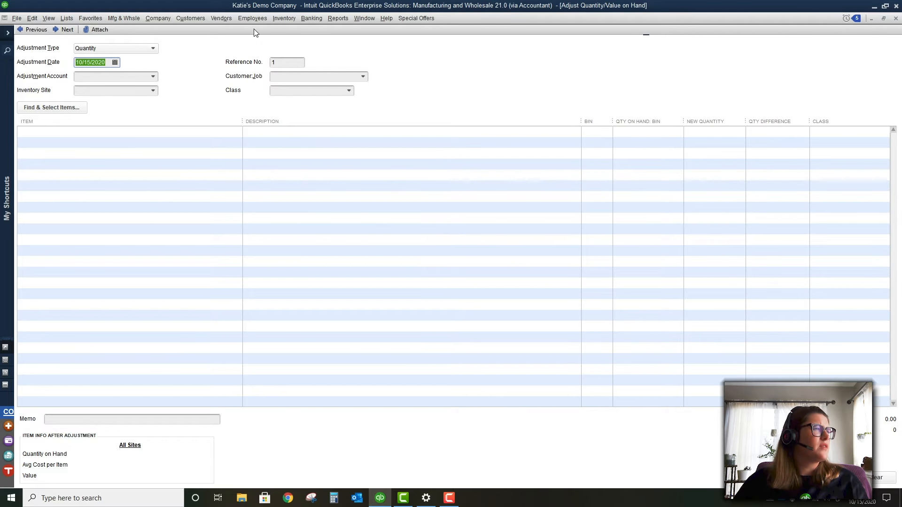
Open Inventory > Cycle Count, dismissing the login prompt and the 'Cycle counts not synced' warning
left_click(283, 18)
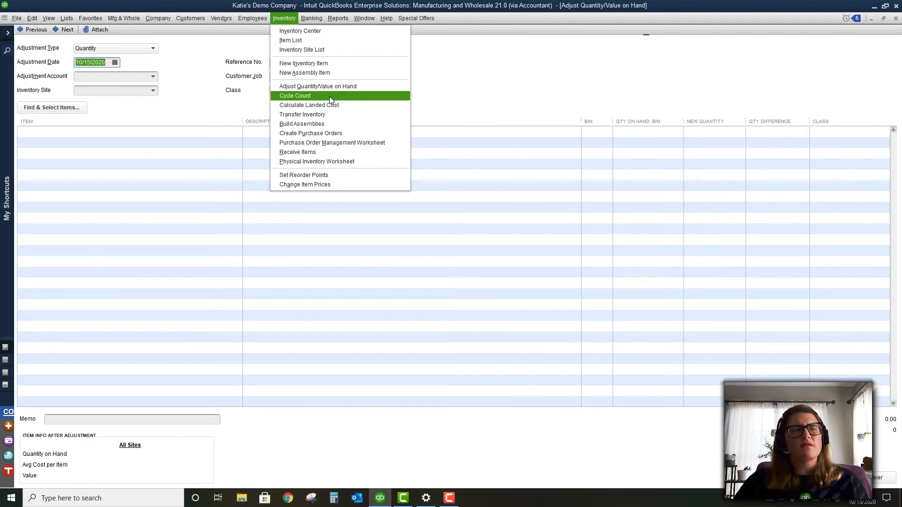
left_click(329, 96)
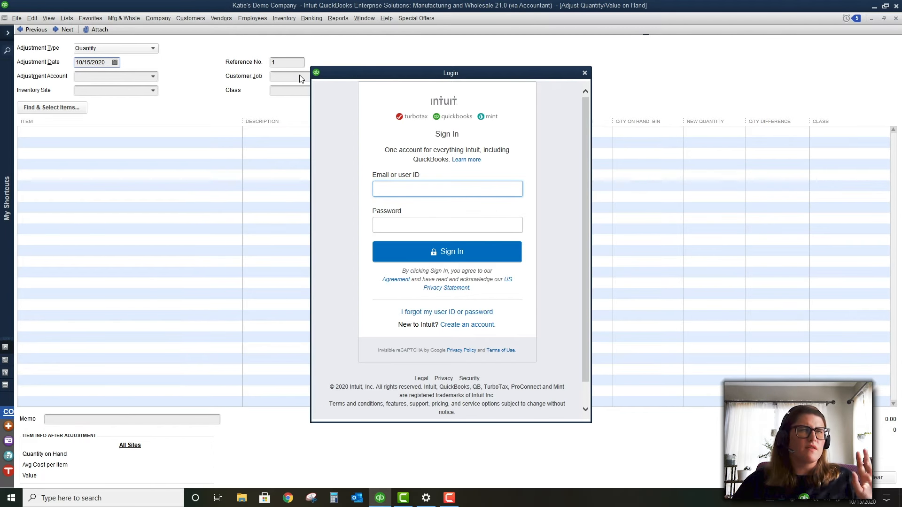
left_click(585, 73)
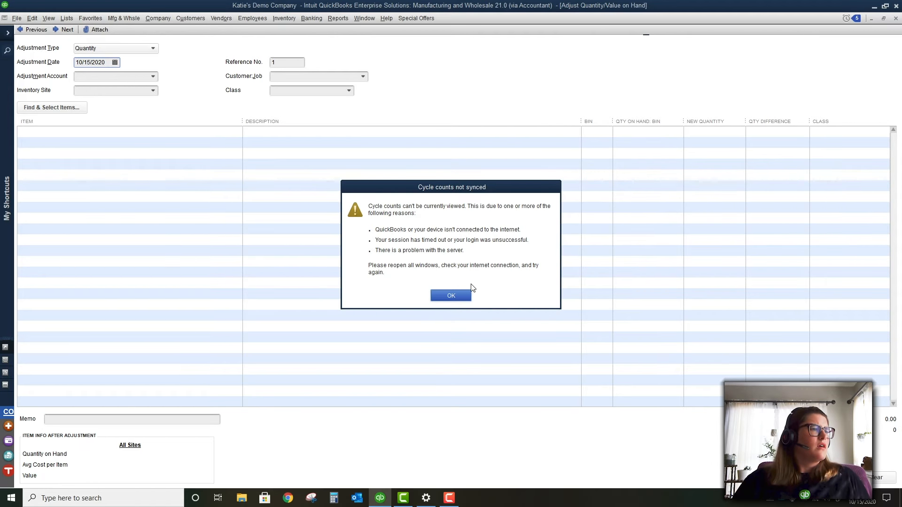
left_click(450, 295)
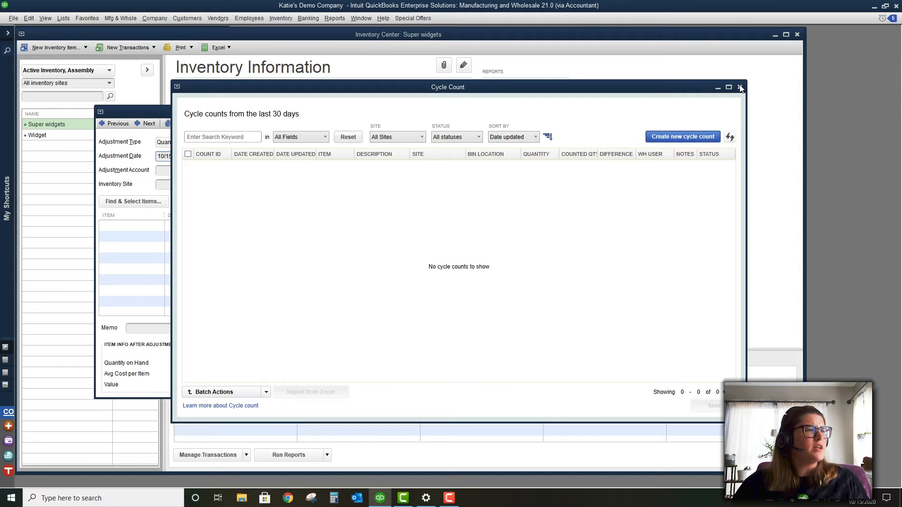
Close Cycle Count and the adjustment form, check Transfer Inventory, then open Build Assemblies
left_click(740, 88)
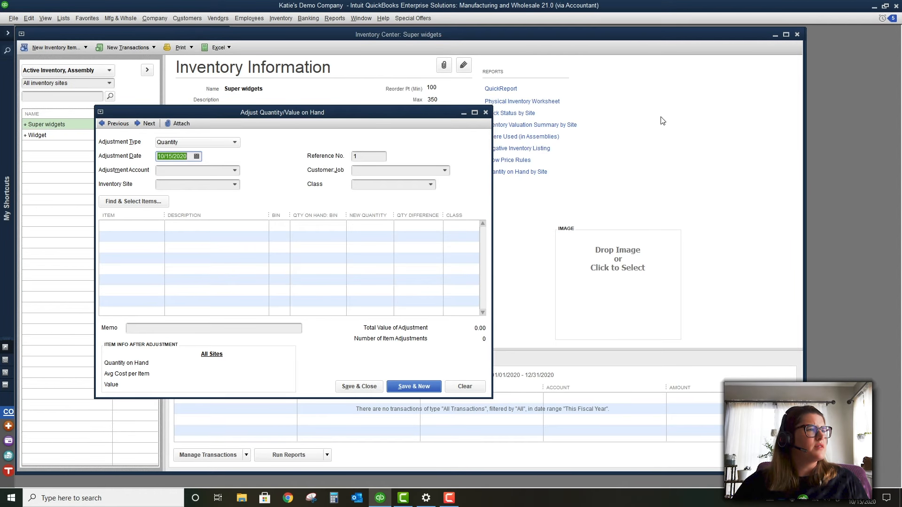
left_click(486, 113)
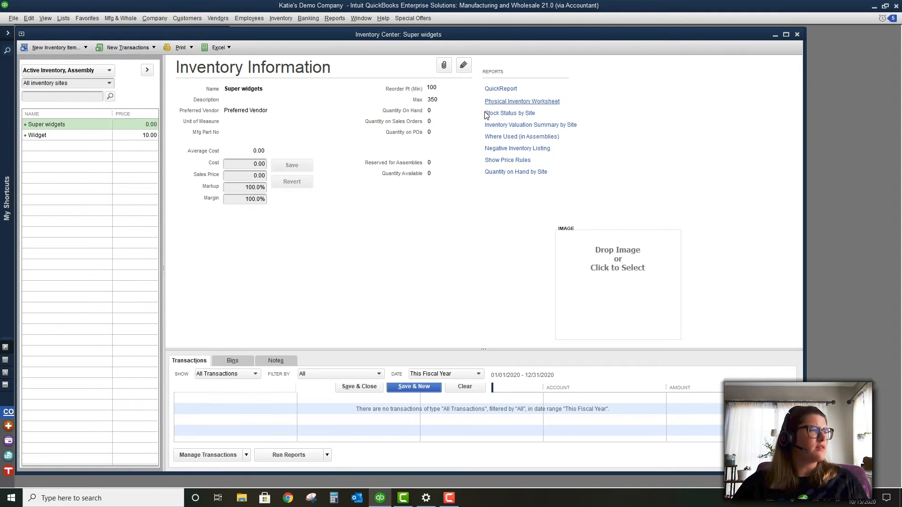
left_click(237, 18)
mouse_move(281, 19)
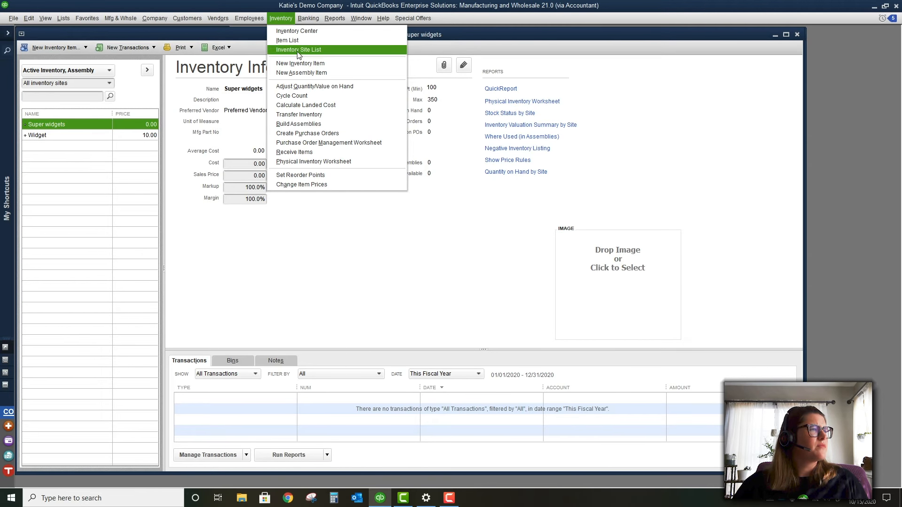
left_click(315, 115)
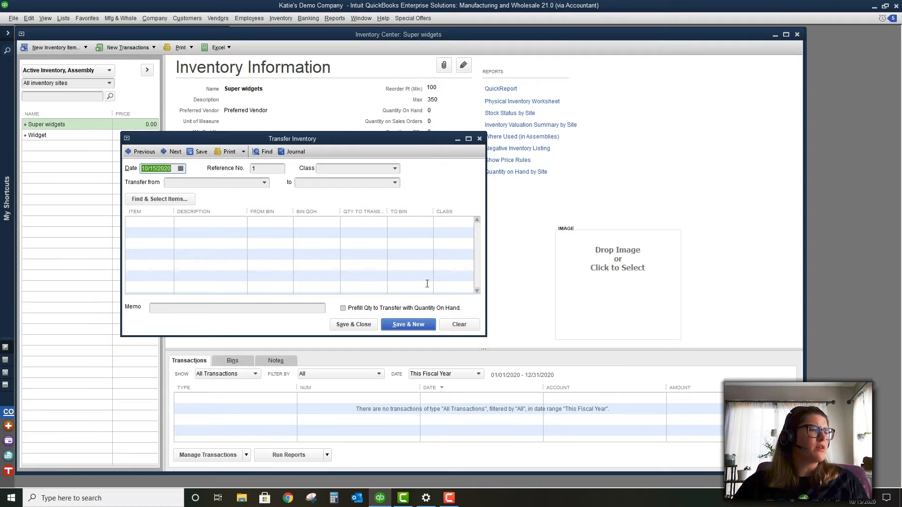
left_click(479, 139)
left_click(280, 18)
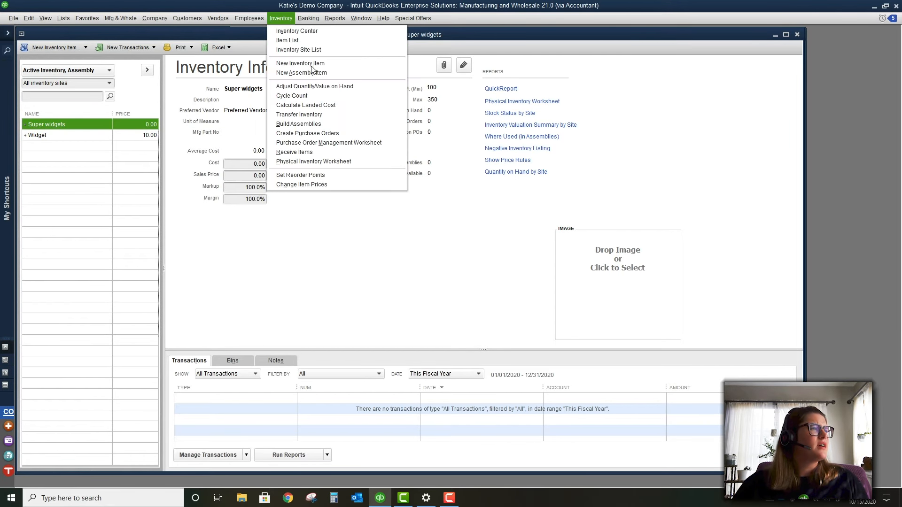
left_click(334, 124)
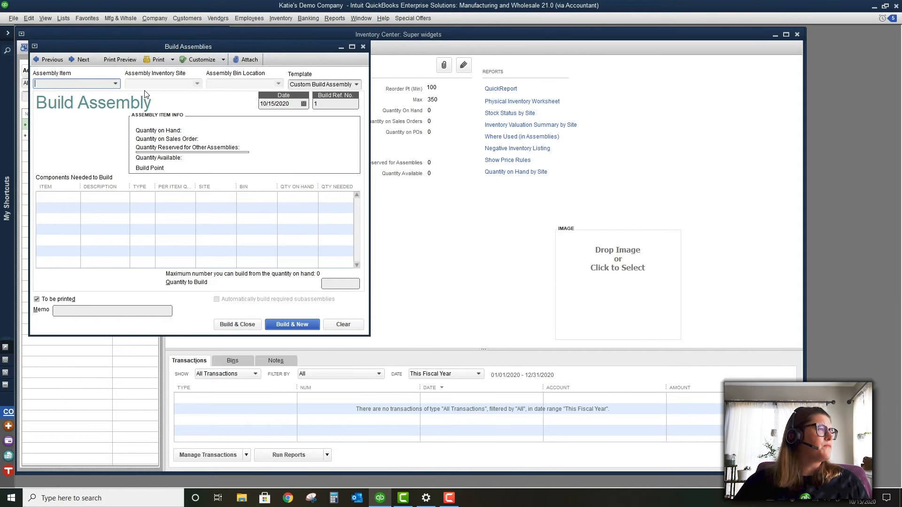
Add a new item from Build Assemblies, trying Inventory Part, then Service marked as used in assemblies
left_click(115, 83)
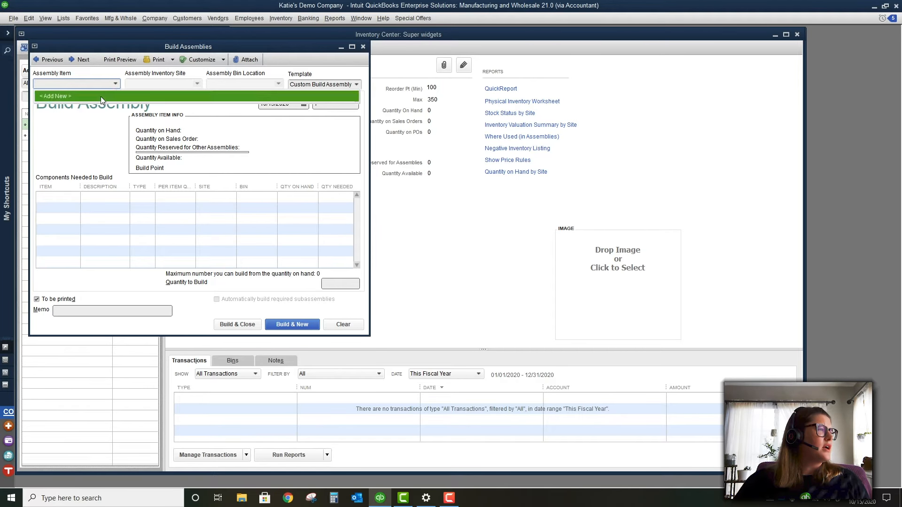
left_click(100, 96)
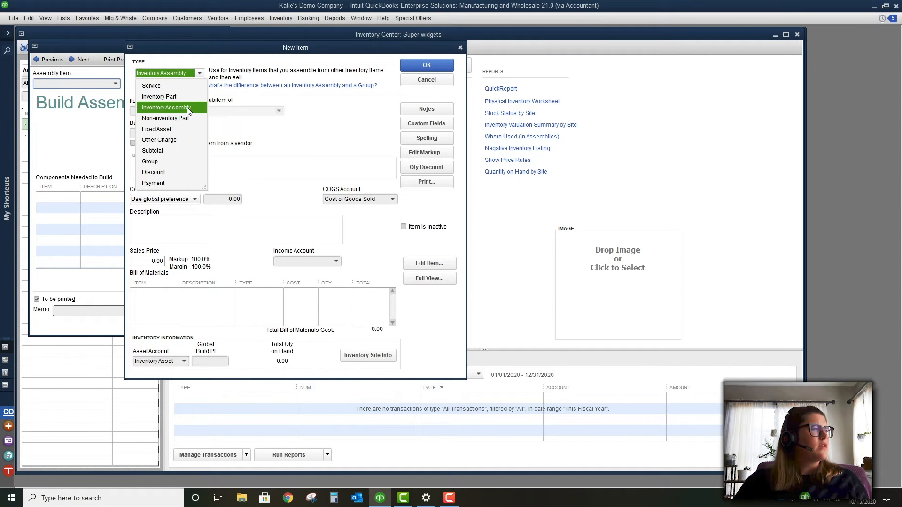
left_click(180, 107)
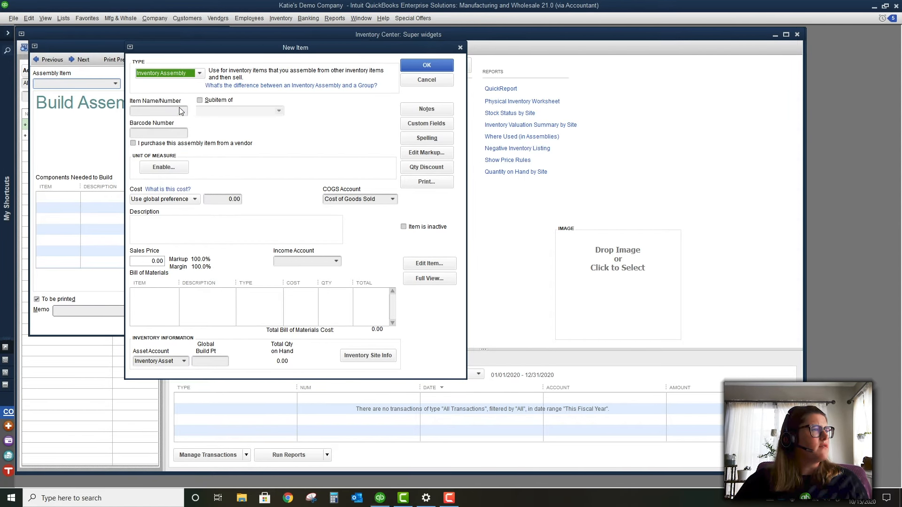
left_click(174, 112)
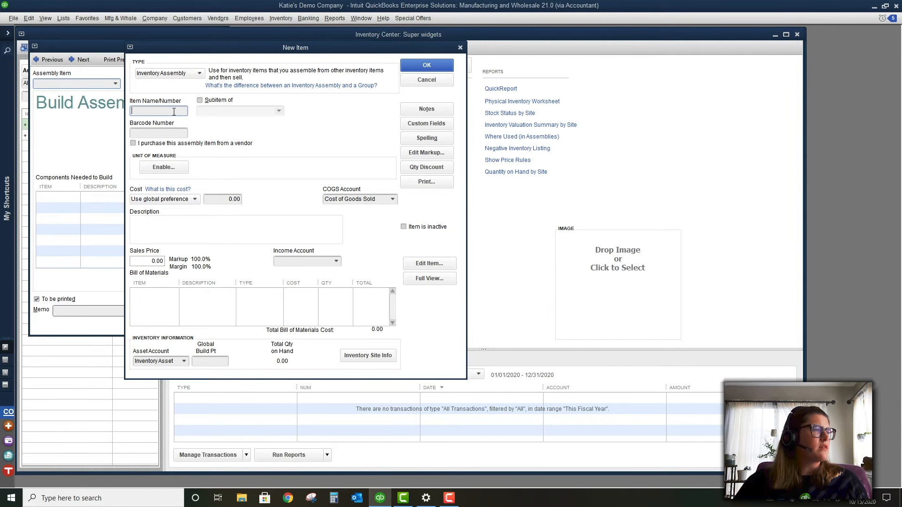
left_click(180, 74)
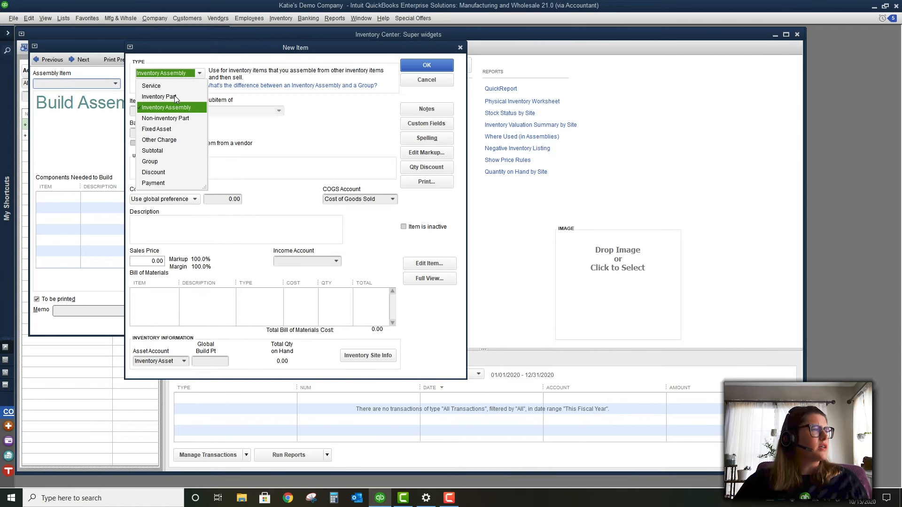
left_click(175, 97)
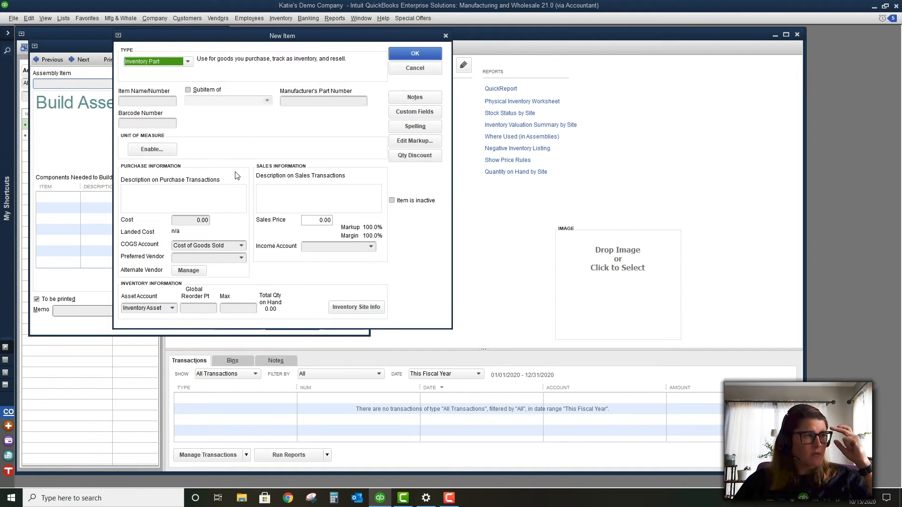
left_click(186, 64)
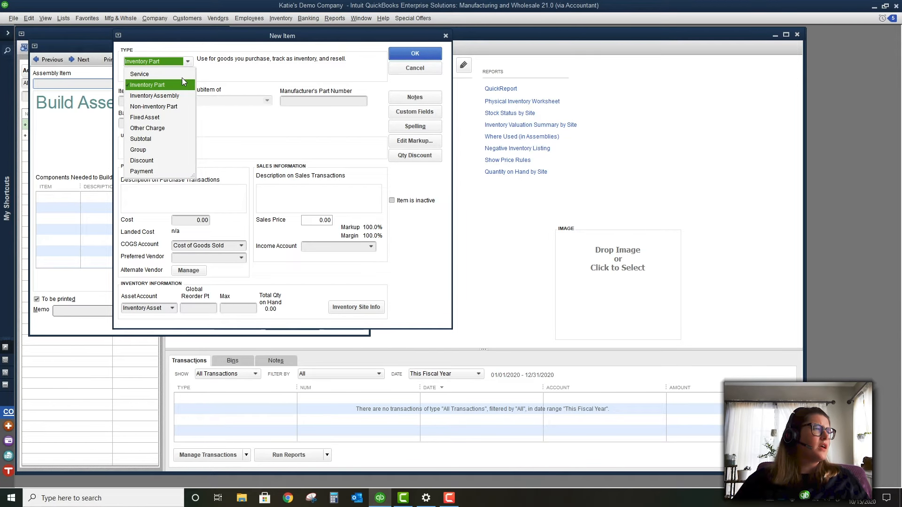
left_click(181, 74)
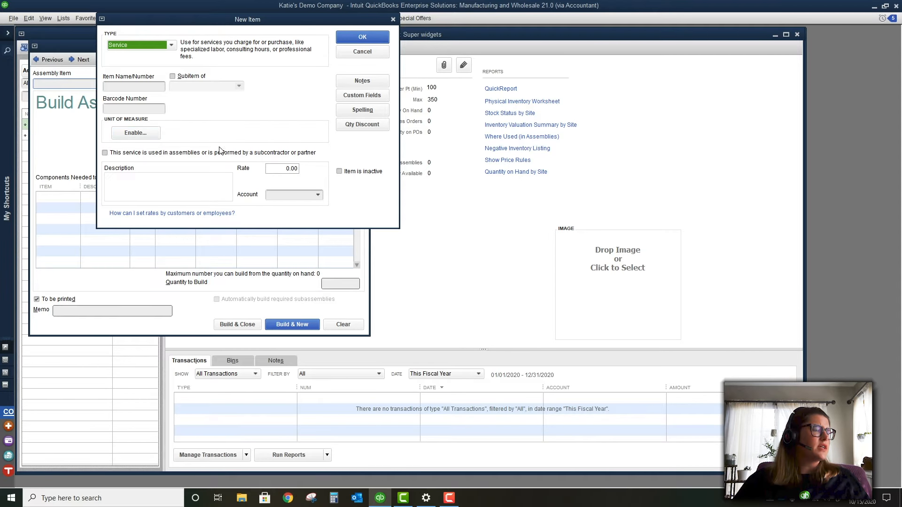
left_click(169, 153)
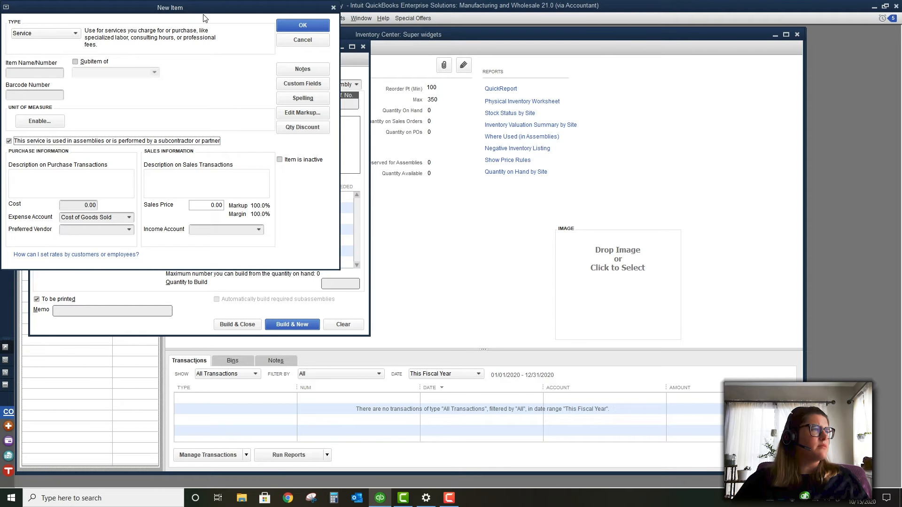
Switch the new item back to Inventory Assembly, start a component row, then cancel it unsaved
left_click_drag(205, 18, 571, 142)
left_click(424, 159)
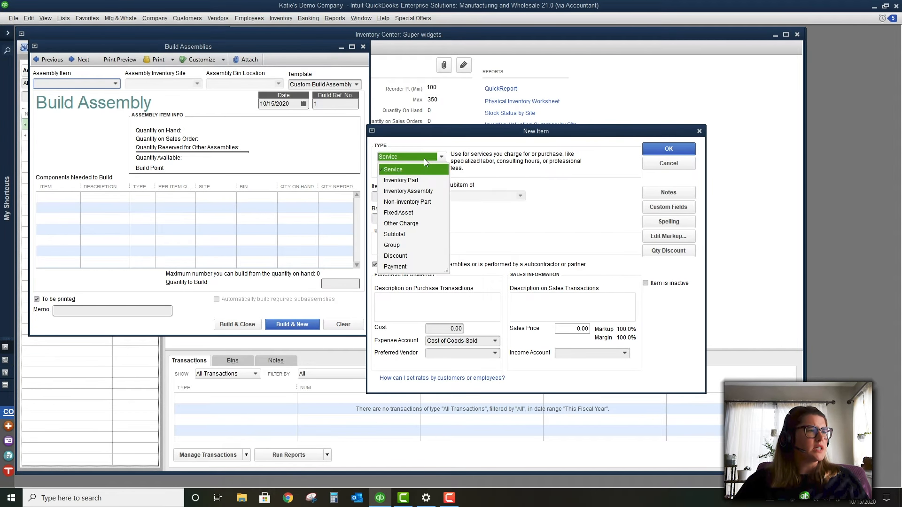
left_click(415, 192)
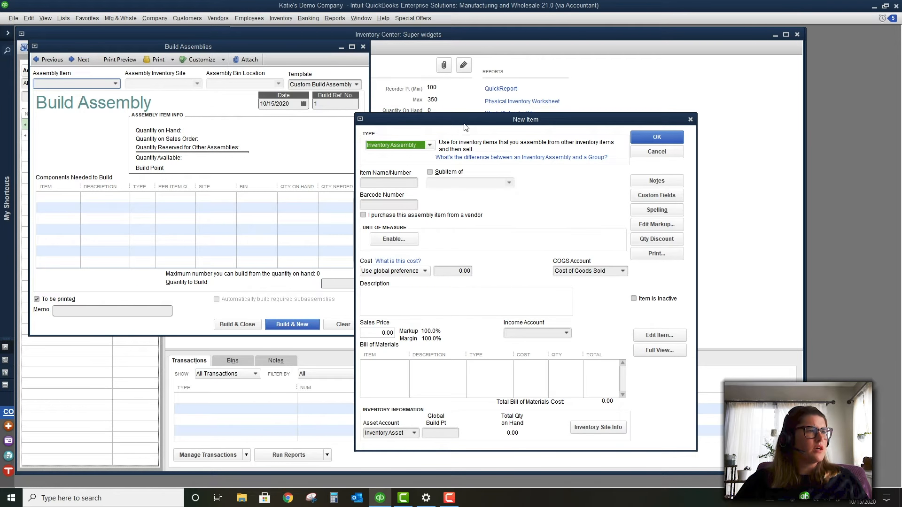
left_click_drag(439, 118, 340, 27)
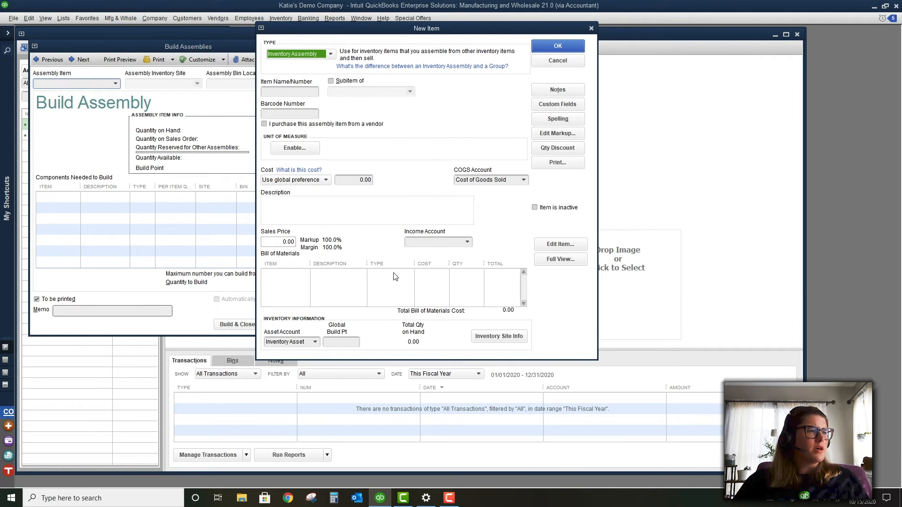
left_click(288, 273)
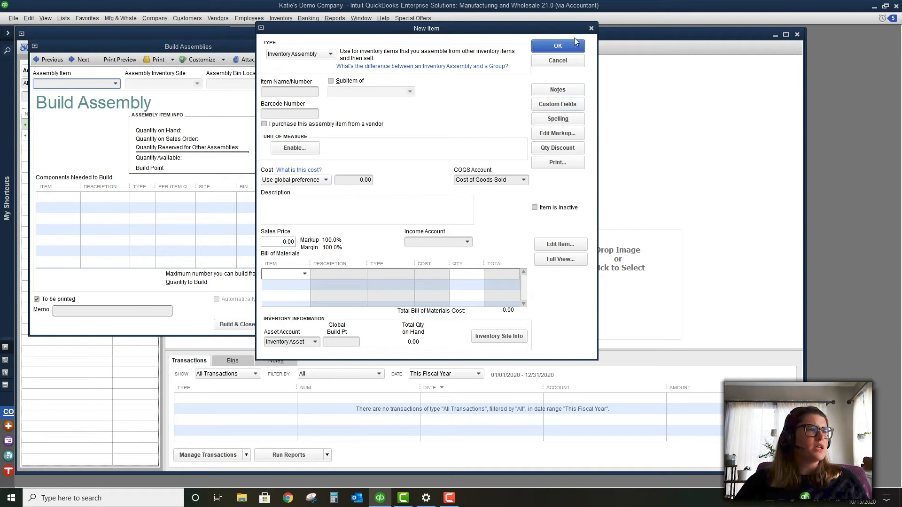
left_click(591, 29)
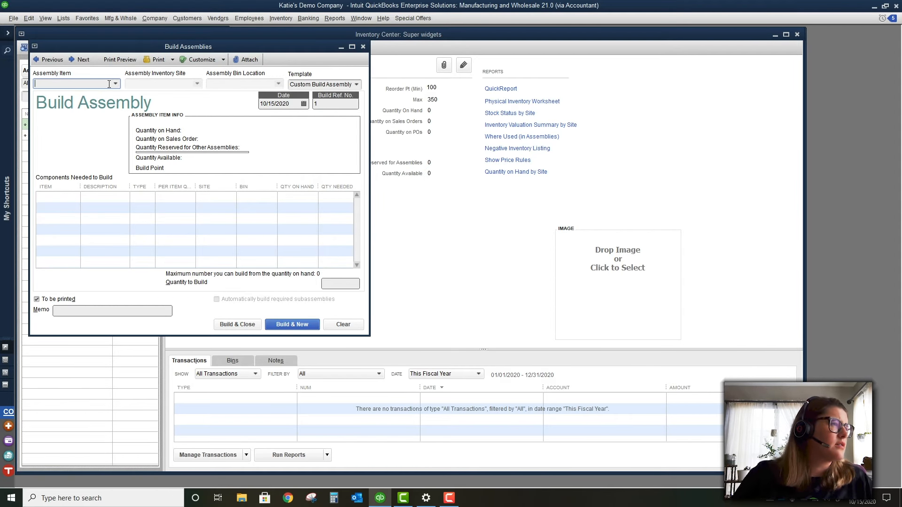
Maximize Build Assemblies, browse the Edit menu, then close the form without building anything
double_click(100, 47)
left_click(38, 18)
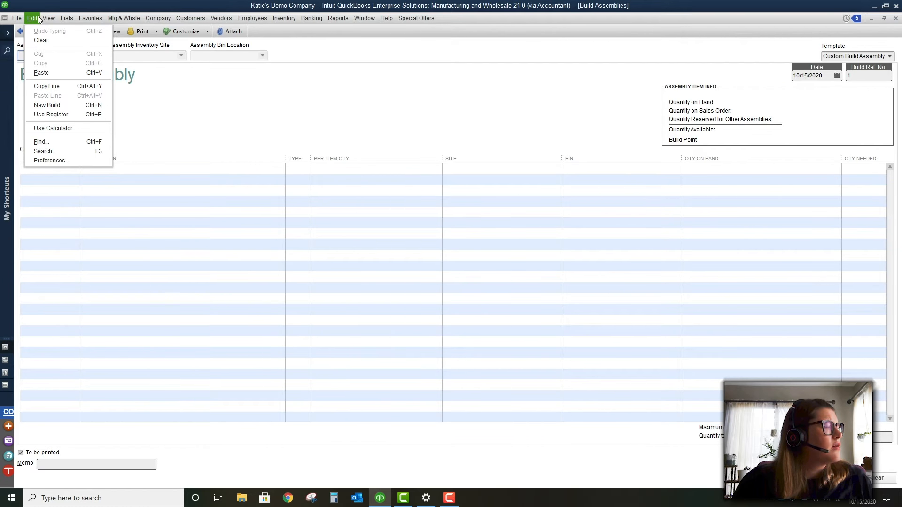
mouse_move(49, 20)
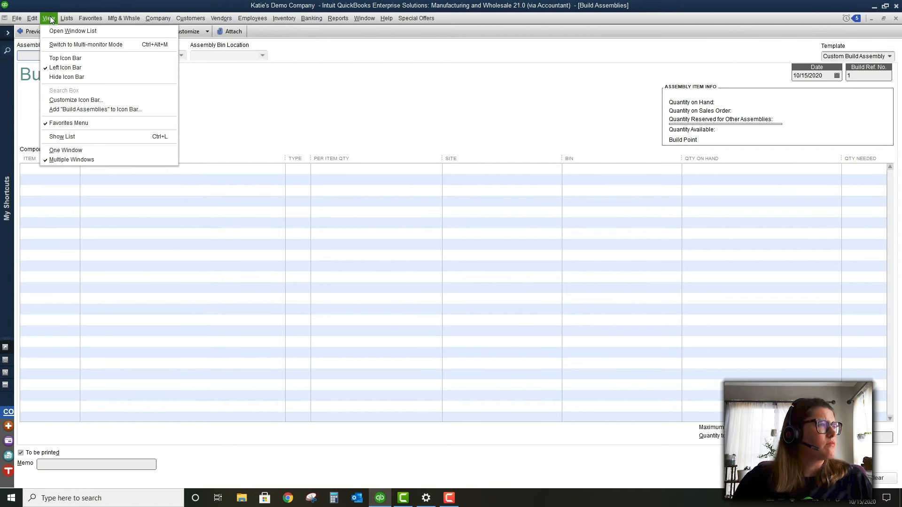
left_click(461, 127)
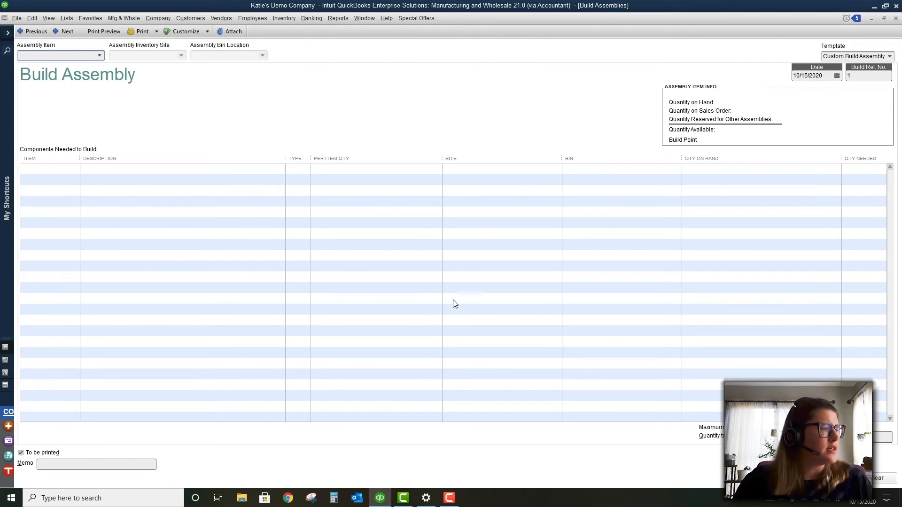
left_click(896, 19)
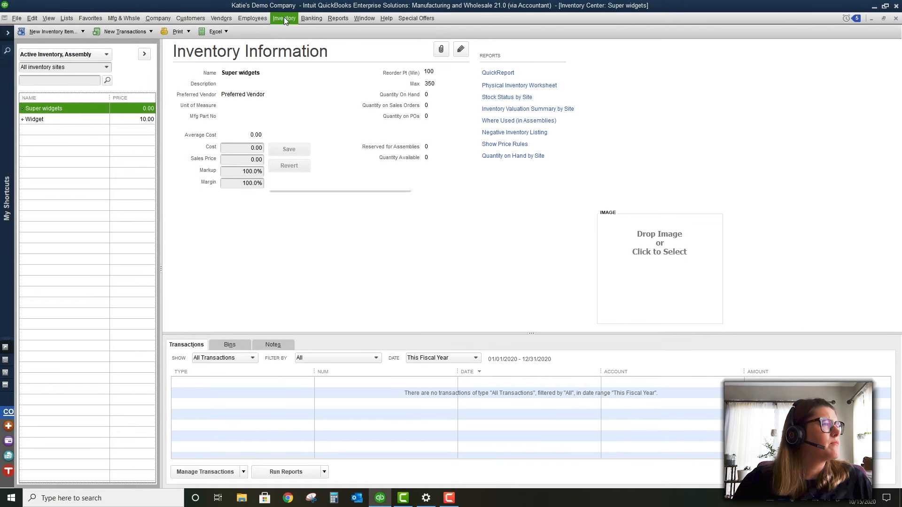
left_click(283, 18)
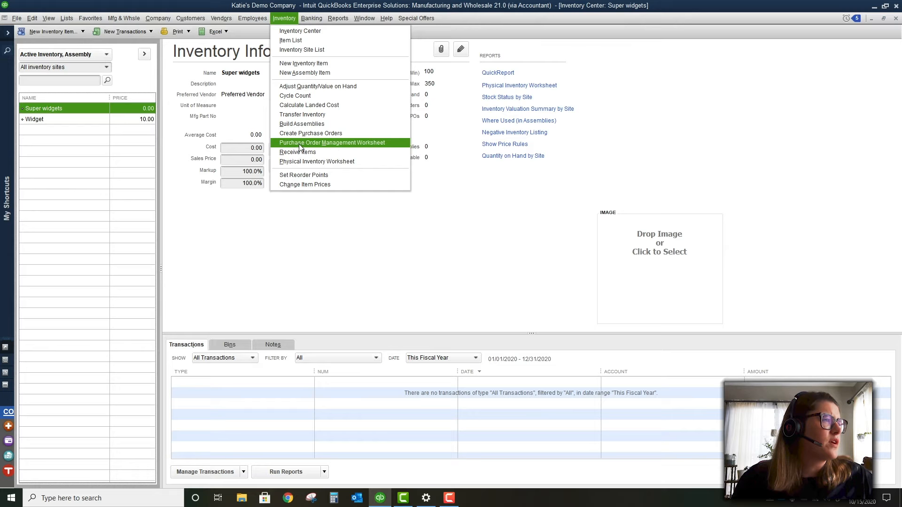
Open the Physical Inventory Worksheet showing Super widgets and Widget, each with 0 on hand
left_click(306, 162)
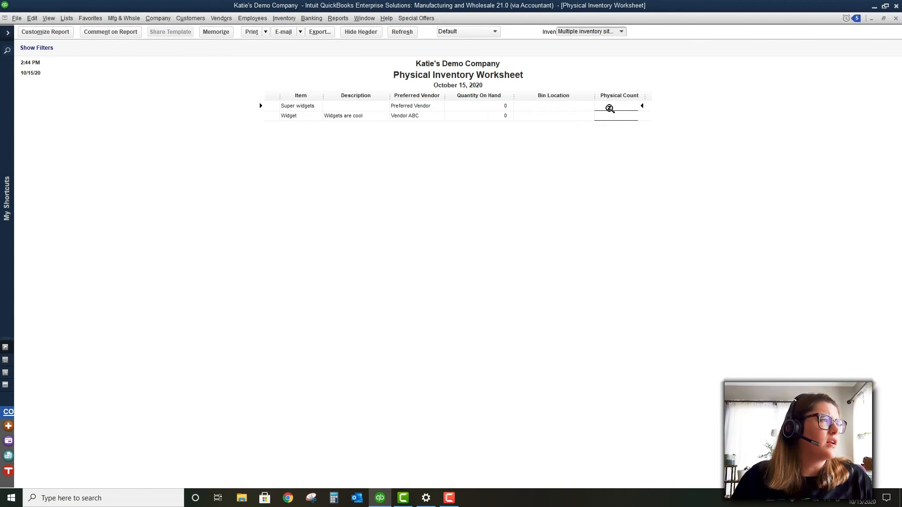
left_click(253, 18)
mouse_move(279, 20)
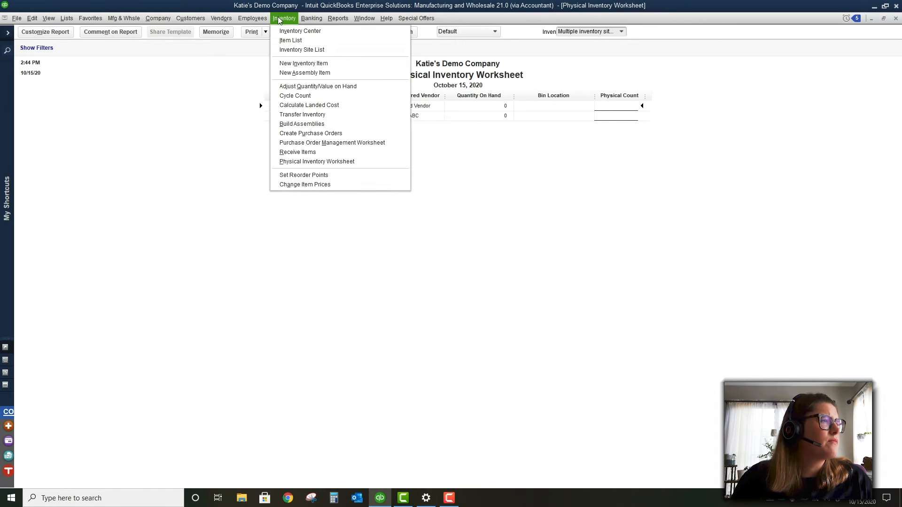
Open Set Reorder Points and step through the Super widgets and Widget global reorder point cells
left_click(321, 176)
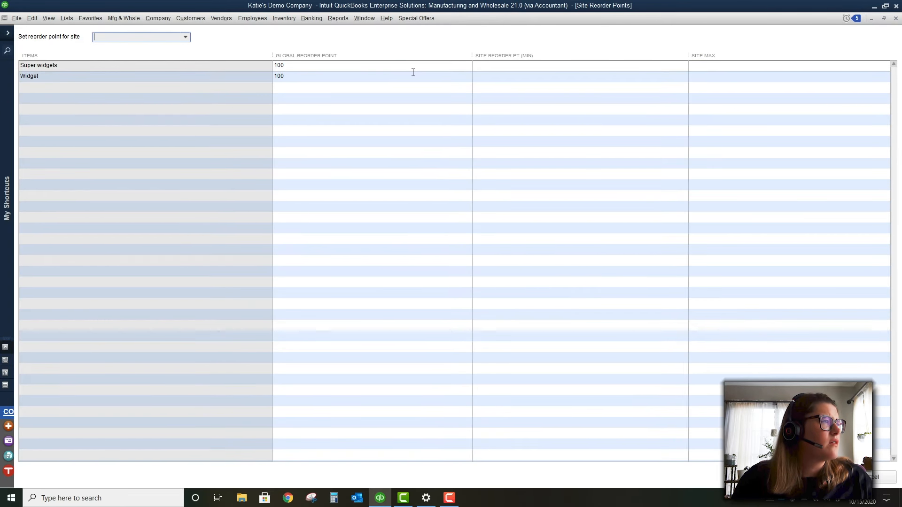
left_click(392, 64)
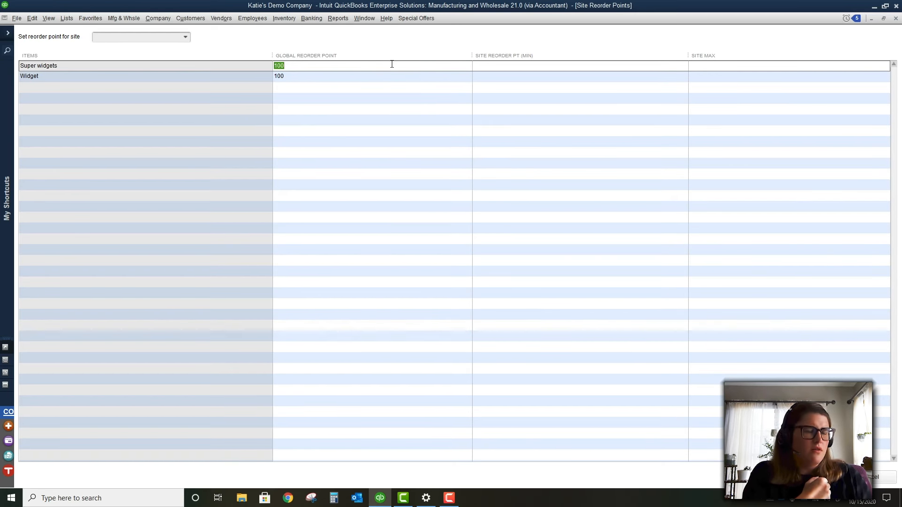
key("Down")
key("Up")
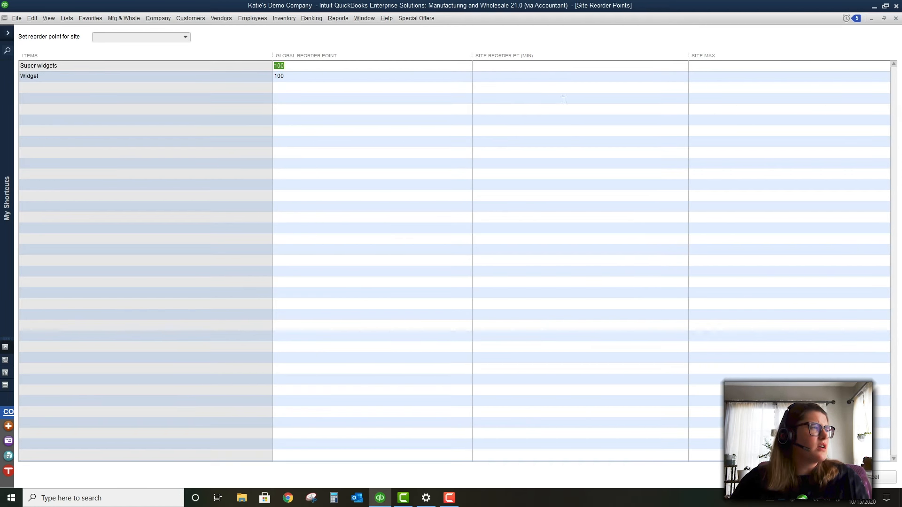
left_click(284, 19)
mouse_move(306, 21)
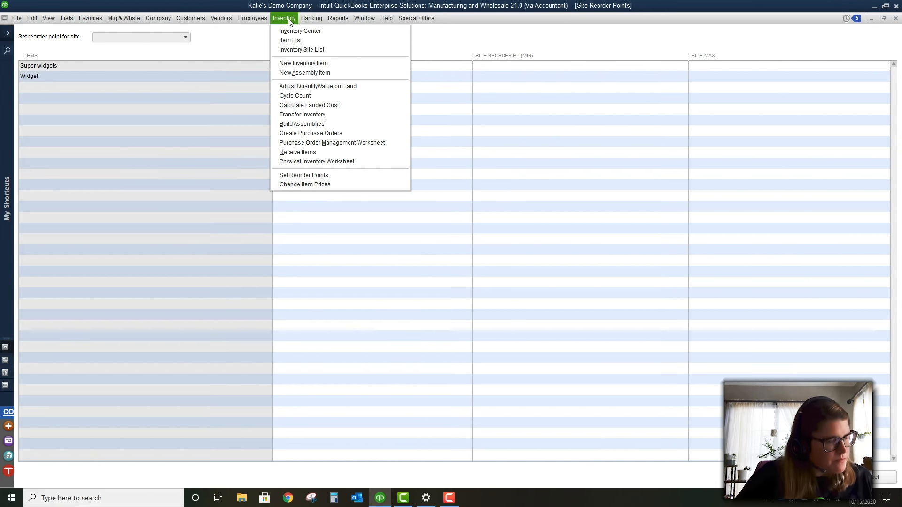
Open the Employee Center from the Employees menu
left_click(287, 20)
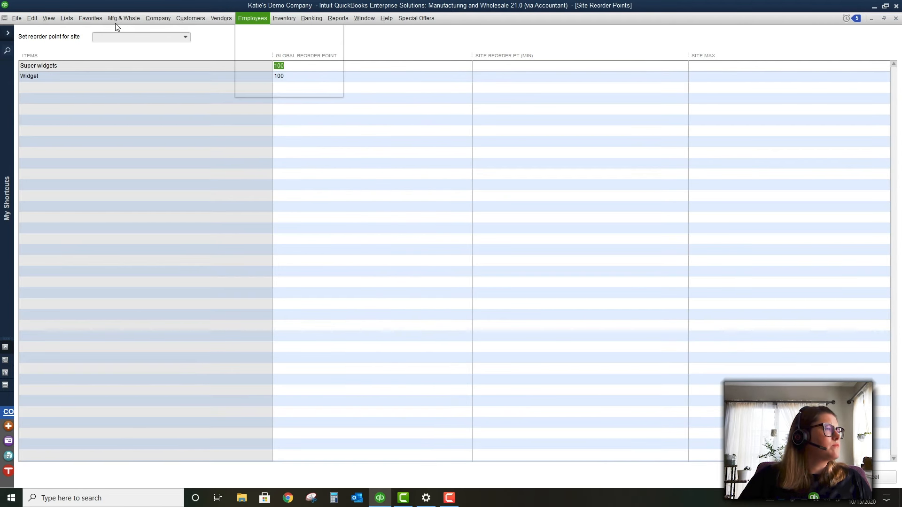
left_click(33, 18)
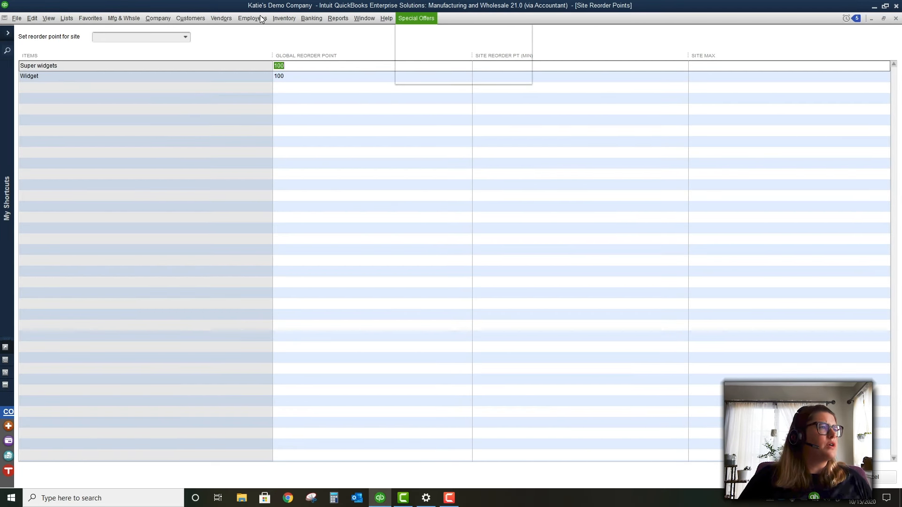
left_click(258, 33)
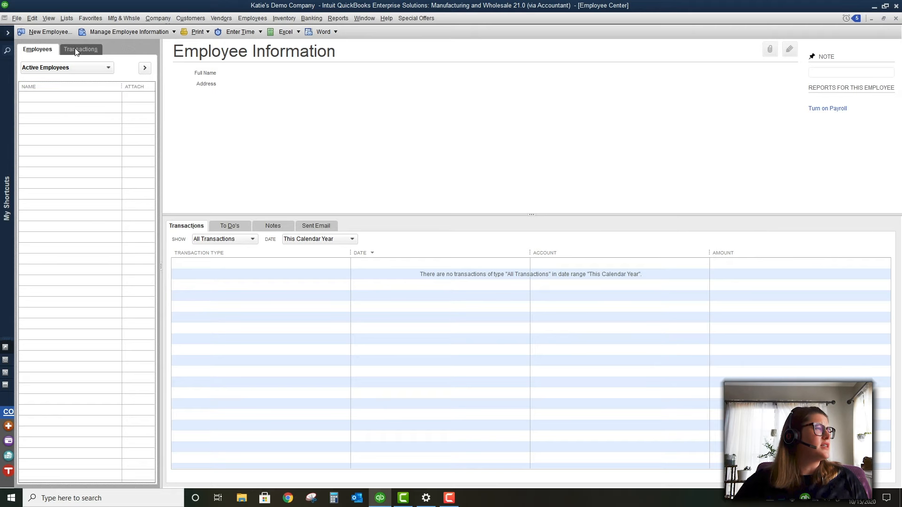
Browse a new employee form's Address, Additional Info, Employment, Payroll and Personal tabs, then cancel it
left_click(74, 32)
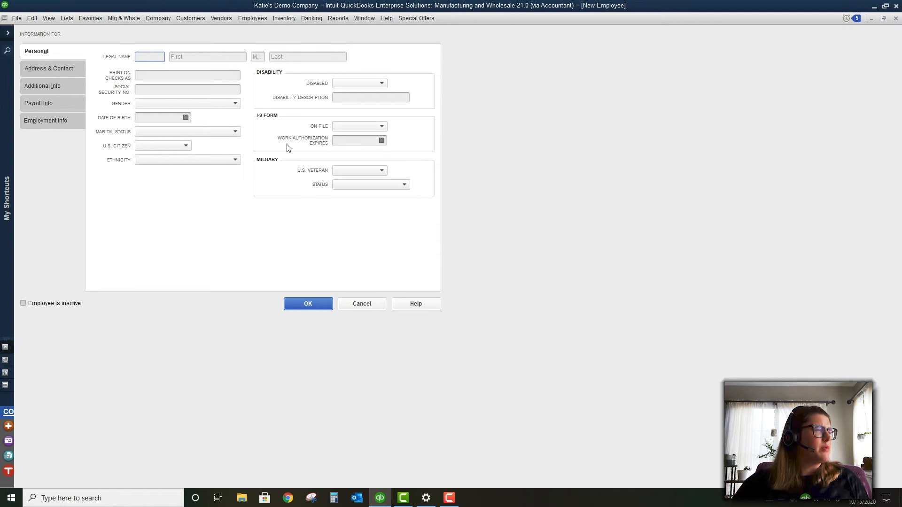
left_click(54, 69)
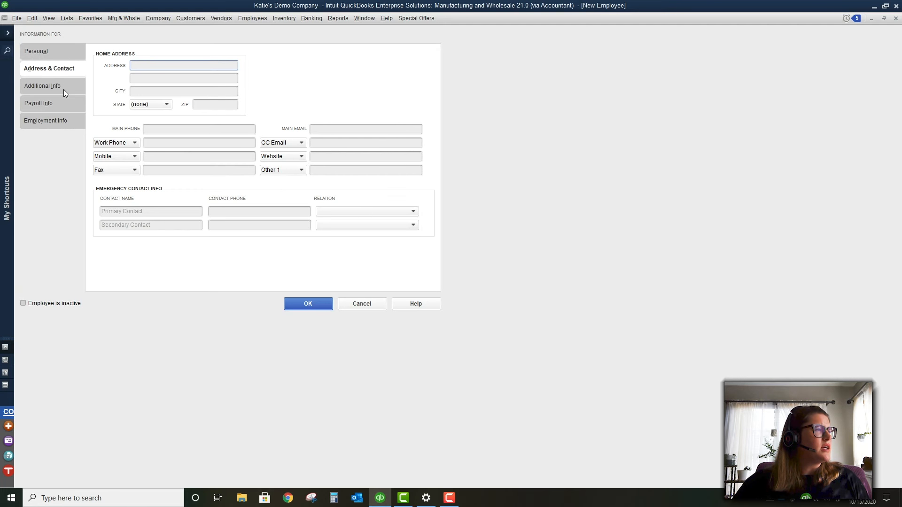
left_click(62, 89)
left_click(63, 118)
left_click(59, 104)
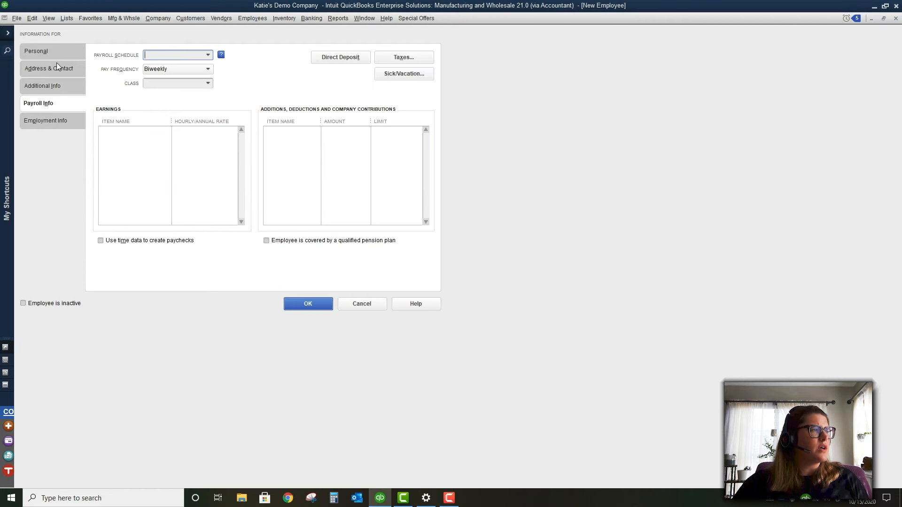
left_click(51, 47)
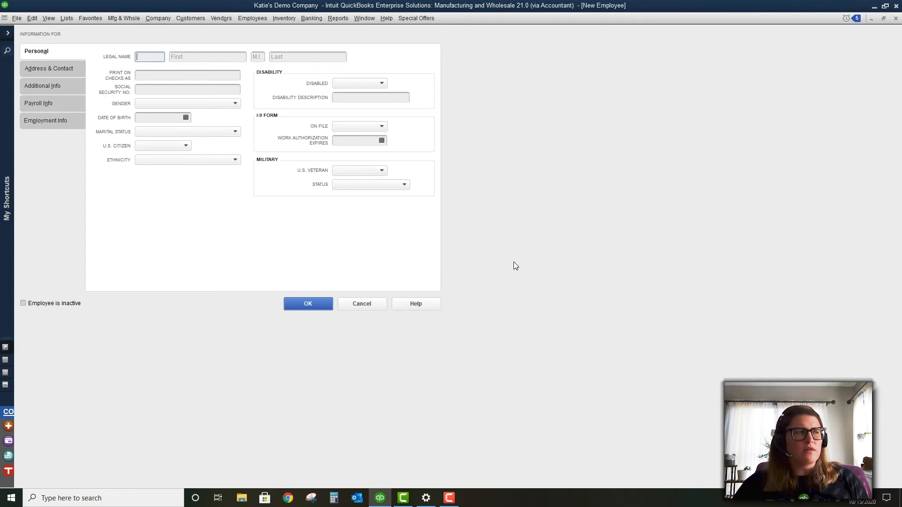
left_click(382, 305)
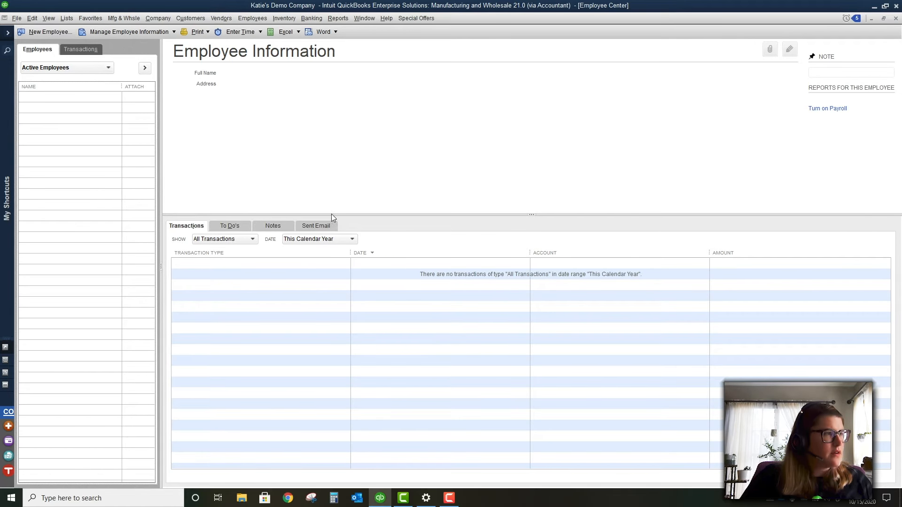
Review the open windows list and close the Employee Center and Site Reorder Points windows
left_click(342, 19)
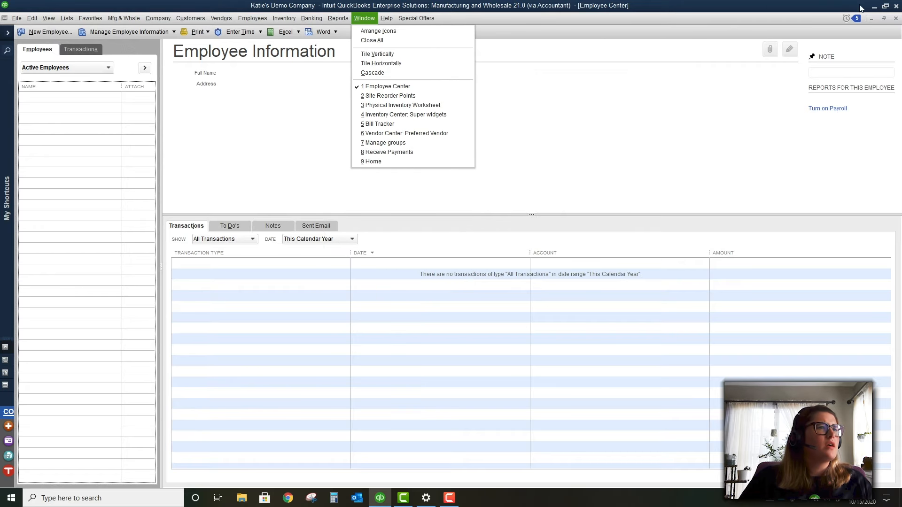
key("Escape")
left_click(896, 19)
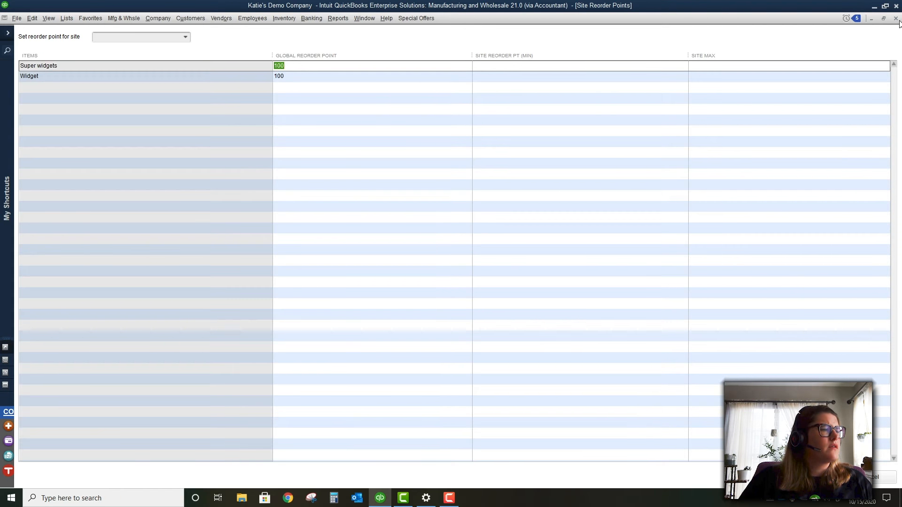
left_click(896, 19)
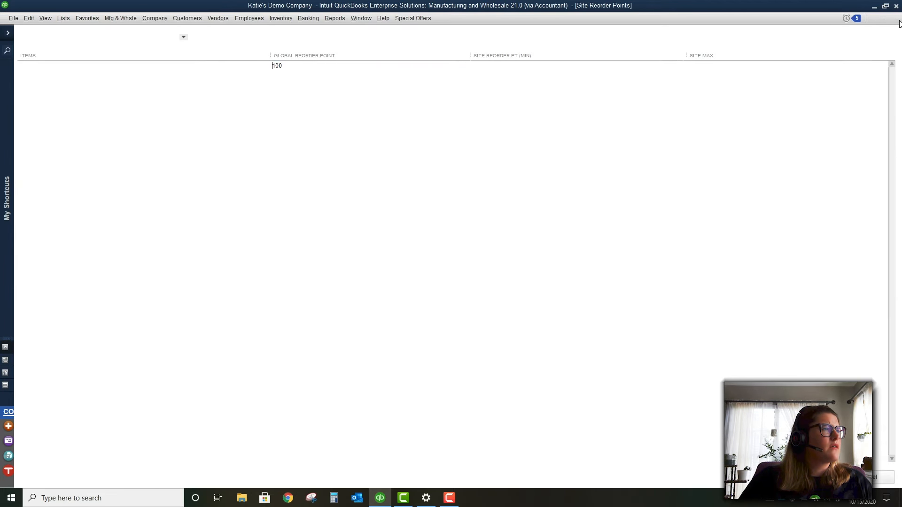
Close all remaining windows with Window > Close All and confirm none remain
left_click(358, 18)
left_click(365, 40)
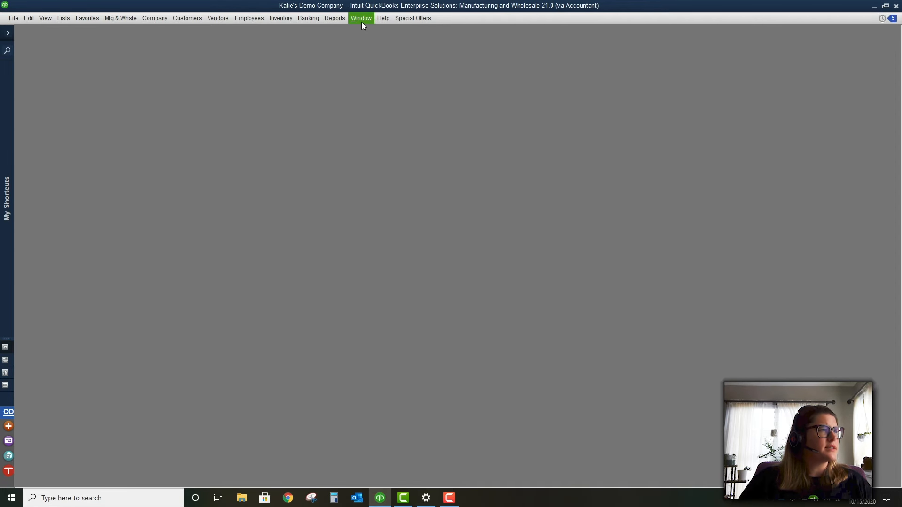
left_click(362, 22)
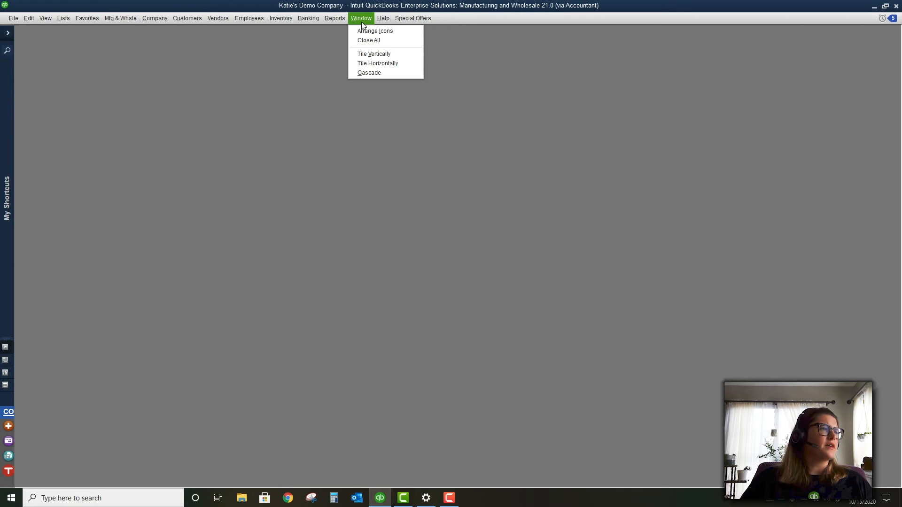
left_click(344, 18)
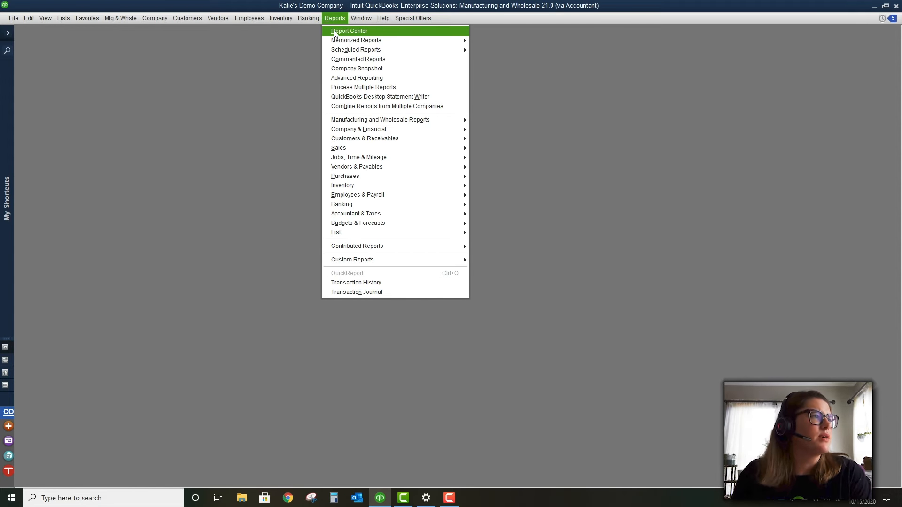
Open the Report Center, then bring up the Memorized Report List from the Reports menu
left_click(335, 31)
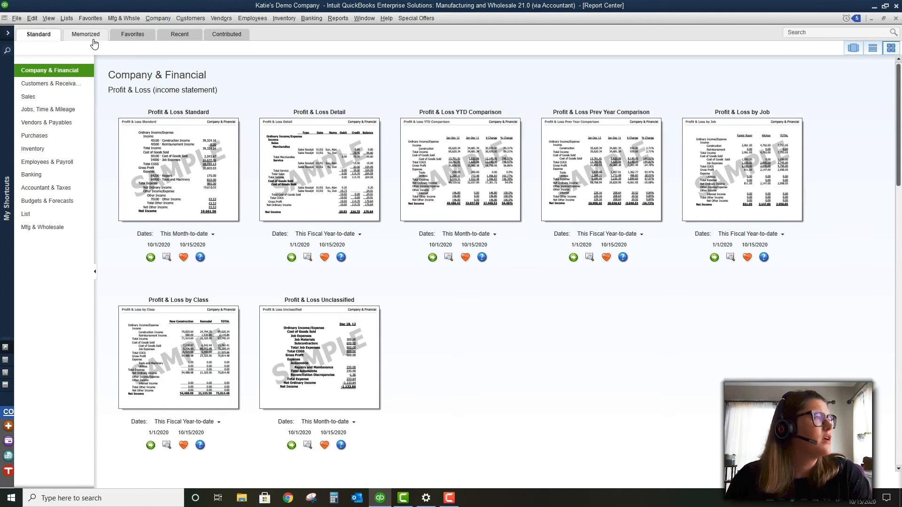
left_click(338, 18)
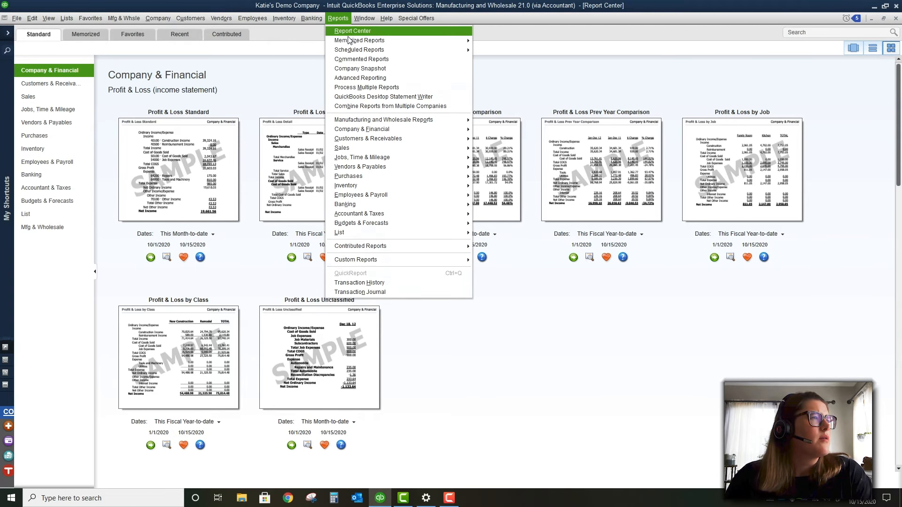
mouse_move(384, 46)
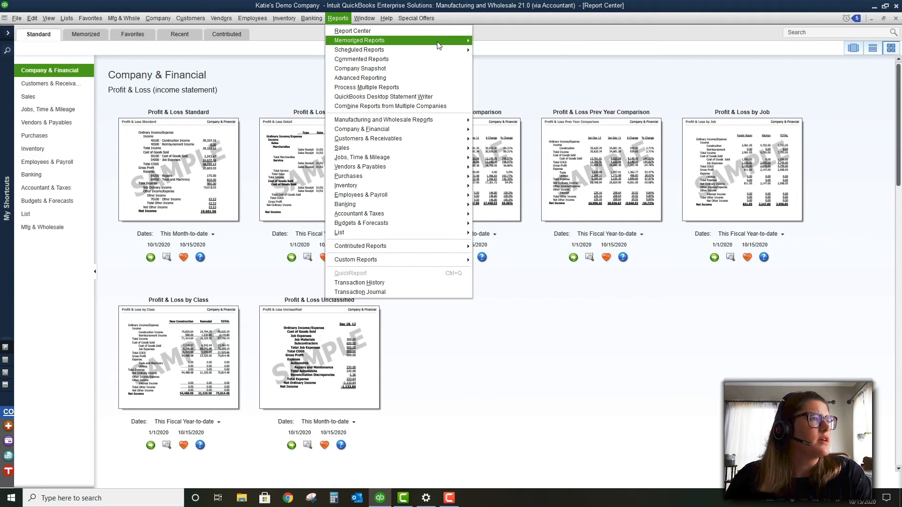
left_click(528, 42)
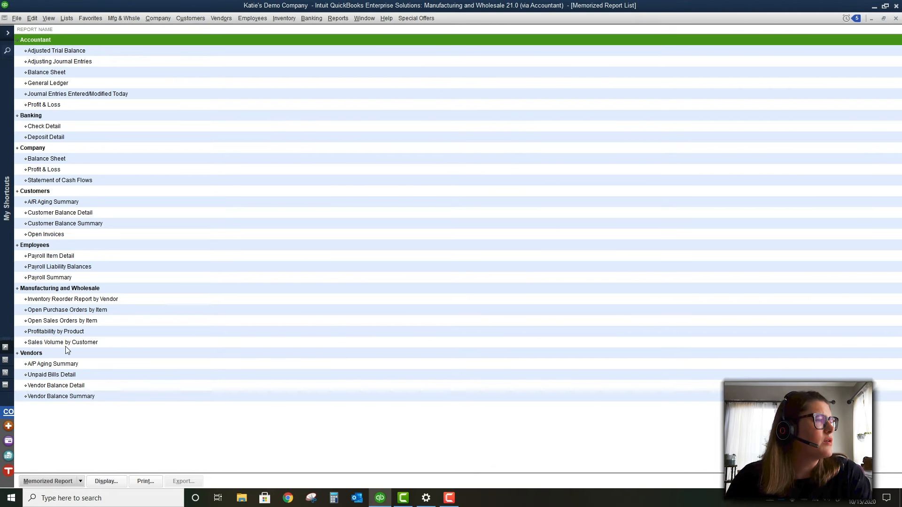
Review the right-click options for the Open Sales Orders by Item memorized report, then bring up the Company Snapshot
left_click(77, 319)
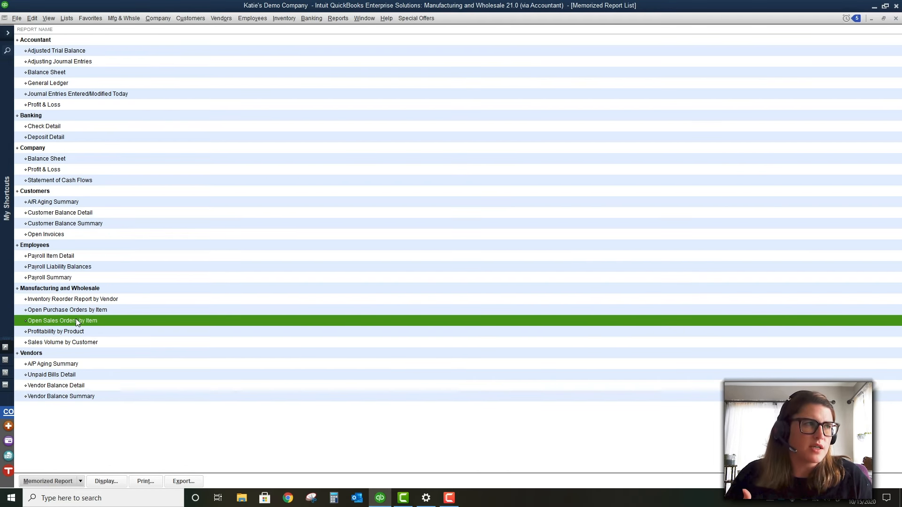
right_click(76, 320)
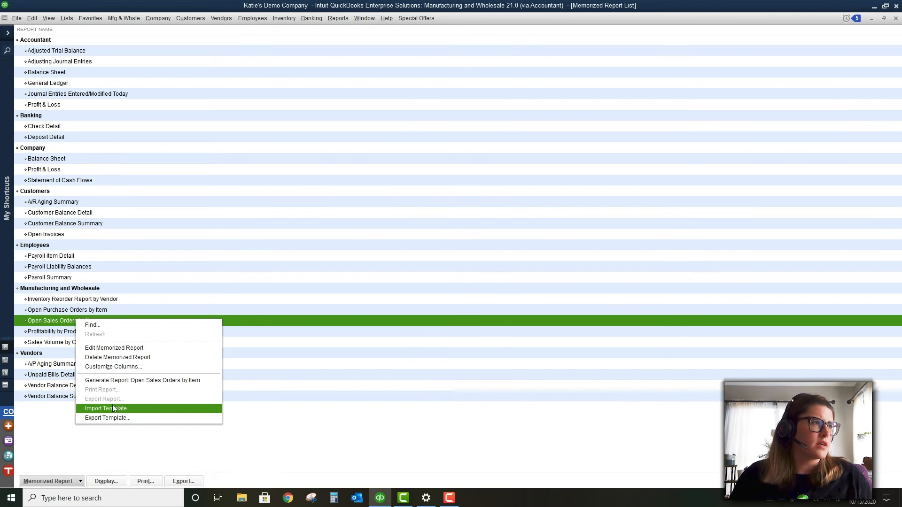
left_click(341, 20)
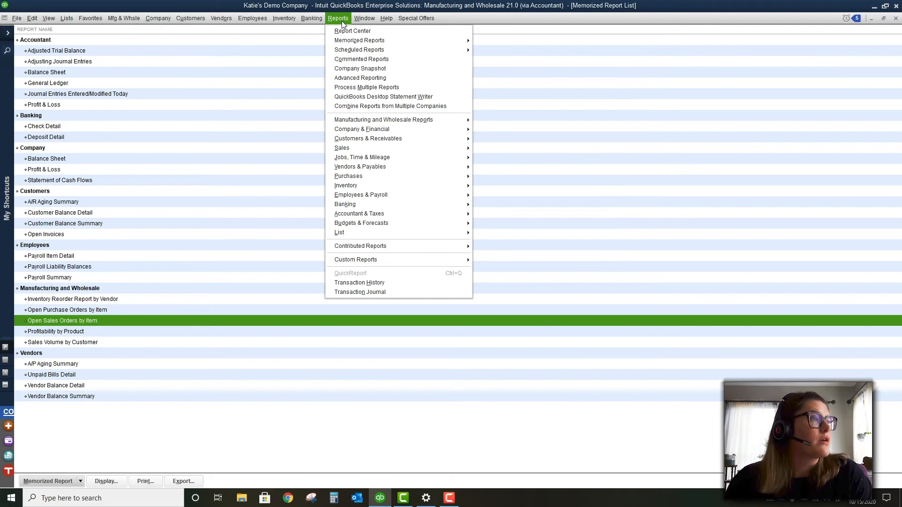
mouse_move(355, 41)
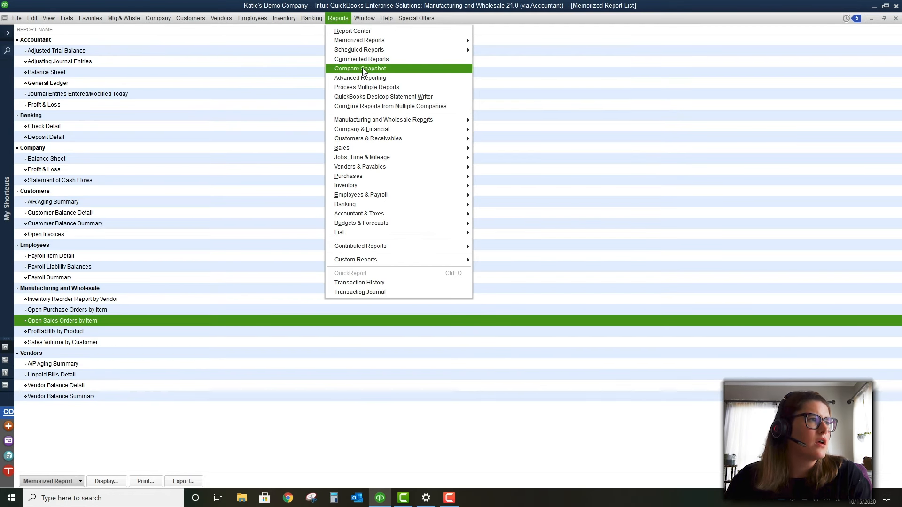
left_click(362, 71)
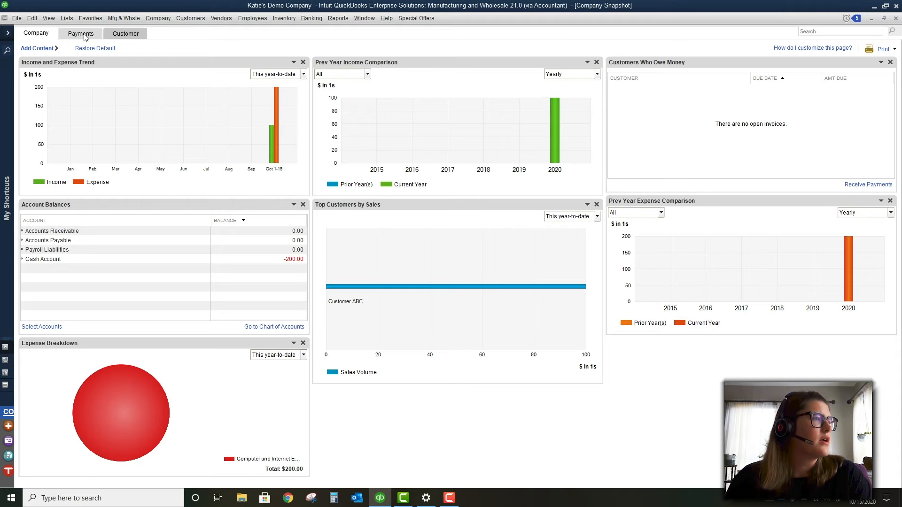
Switch the Company Snapshot between its Payments, Company and Customer ABC views
left_click(84, 36)
left_click(125, 33)
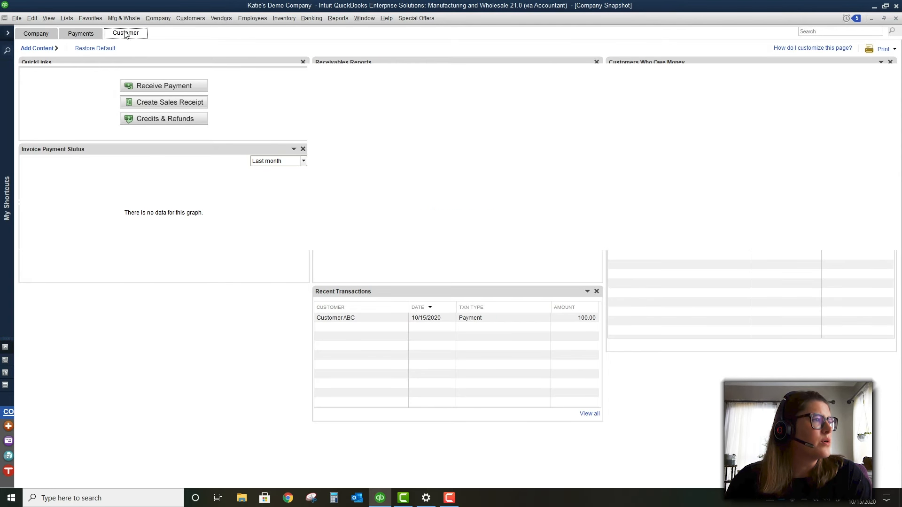
left_click(40, 35)
left_click(79, 35)
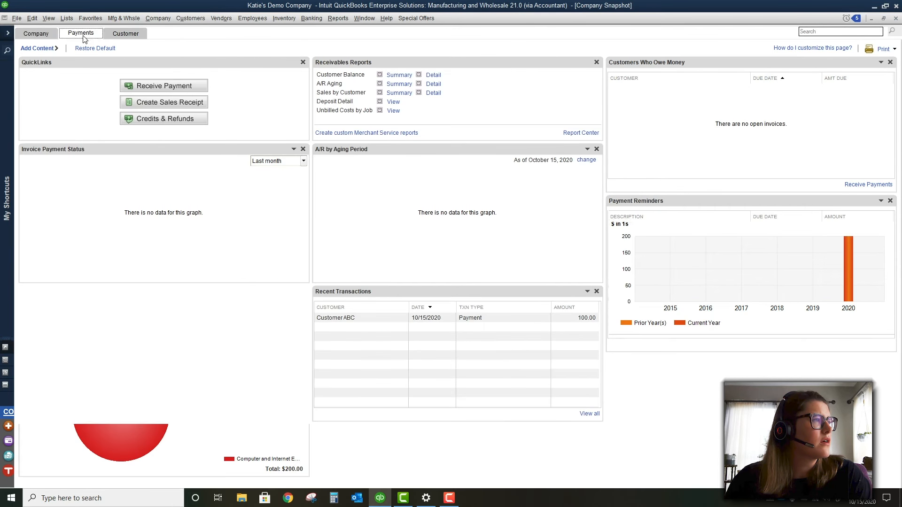
left_click(119, 37)
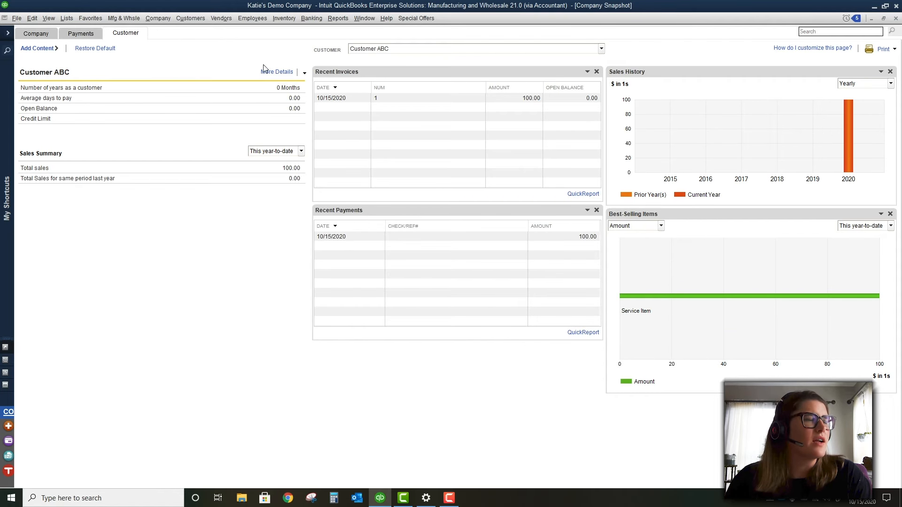
Check which windows are open and browse the Reports menu
left_click(364, 17)
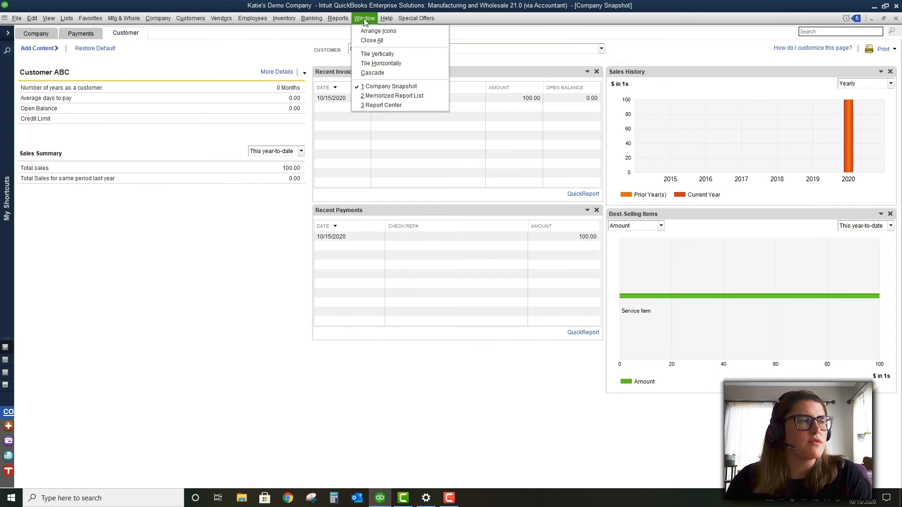
mouse_move(343, 21)
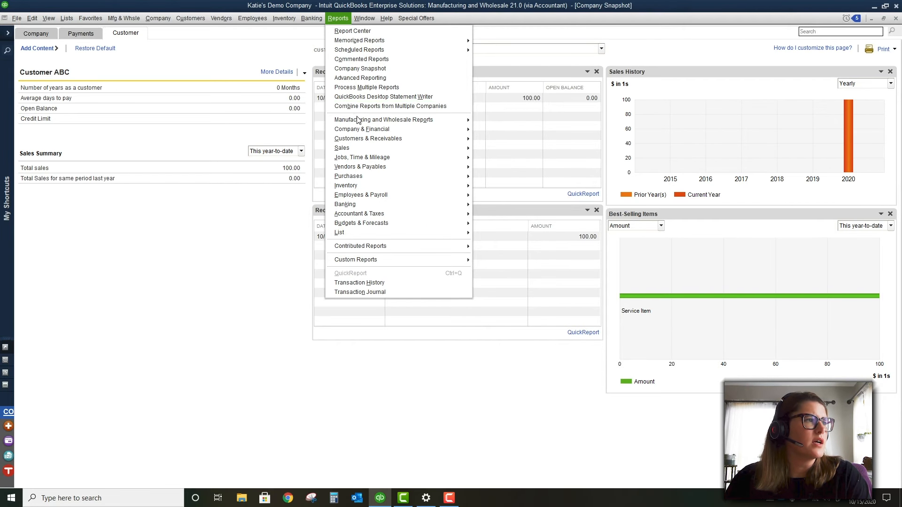
mouse_move(356, 119)
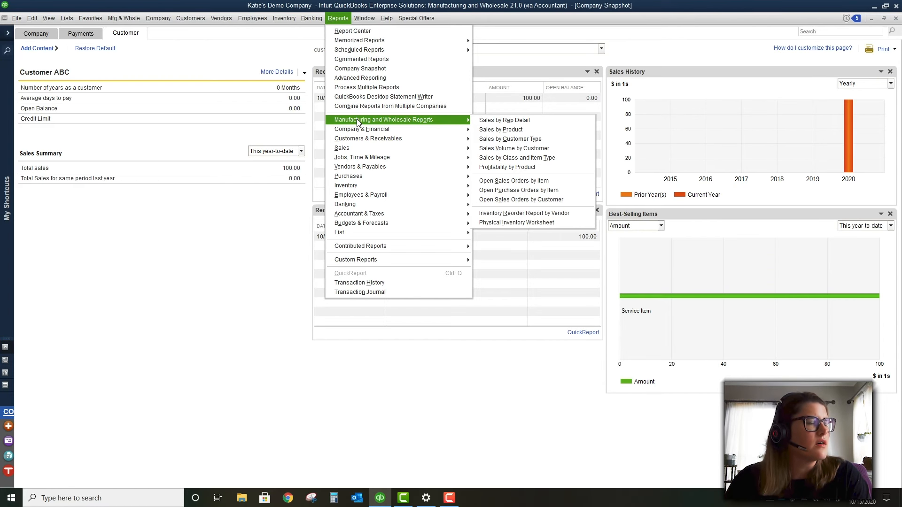
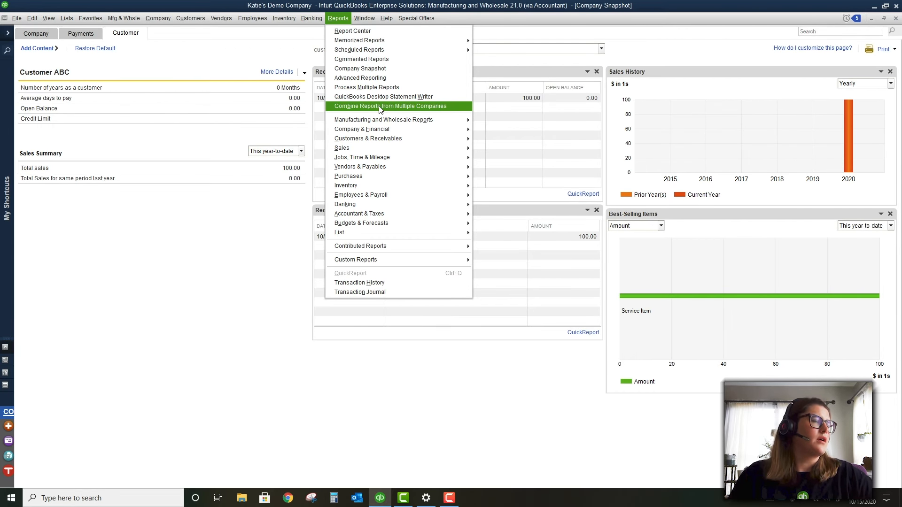
Browse the report categories and open the Inventory Stock Status by Item report
mouse_move(388, 118)
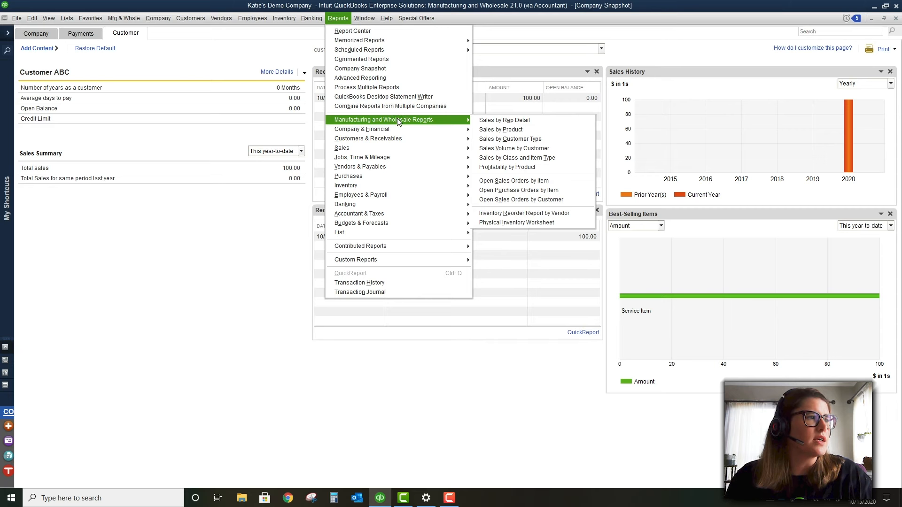
mouse_move(405, 132)
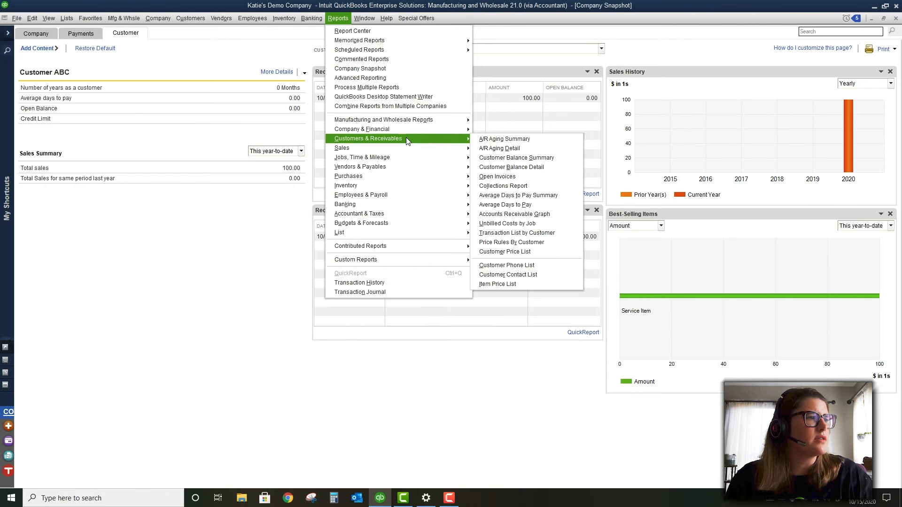
mouse_move(412, 150)
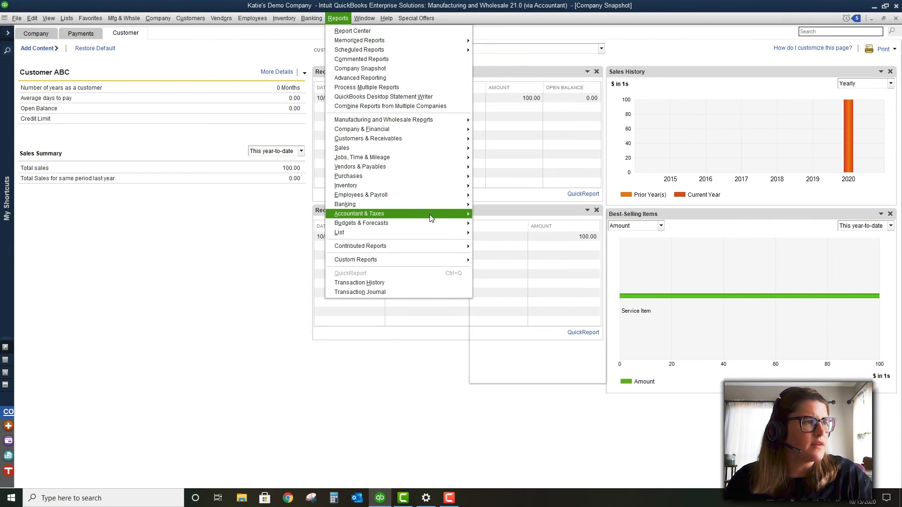
mouse_move(433, 226)
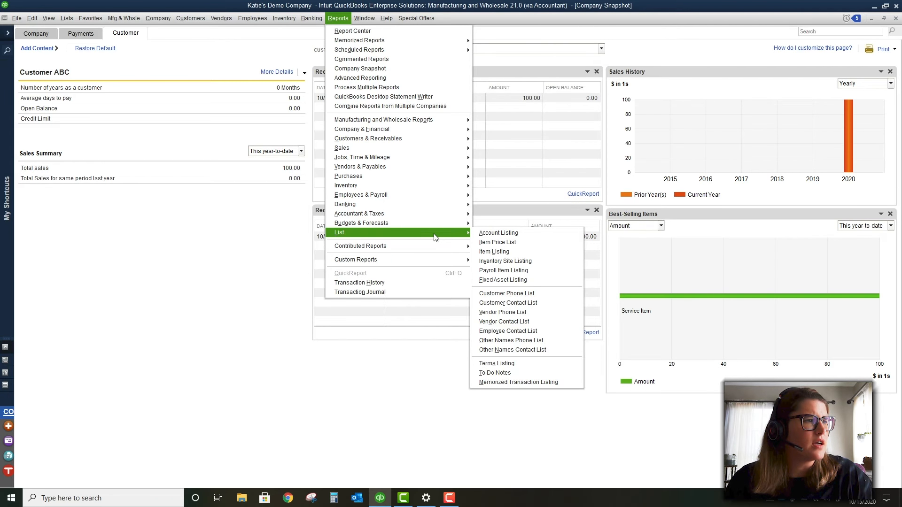
mouse_move(430, 261)
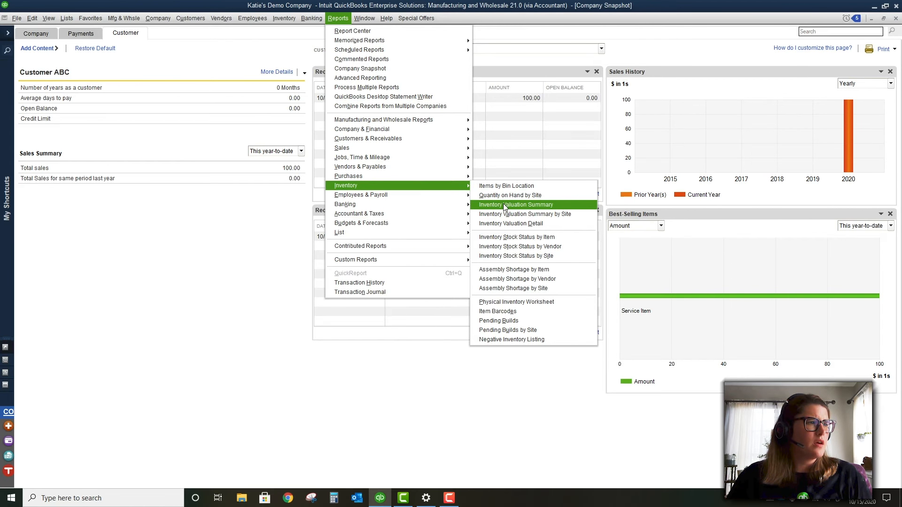
left_click(508, 239)
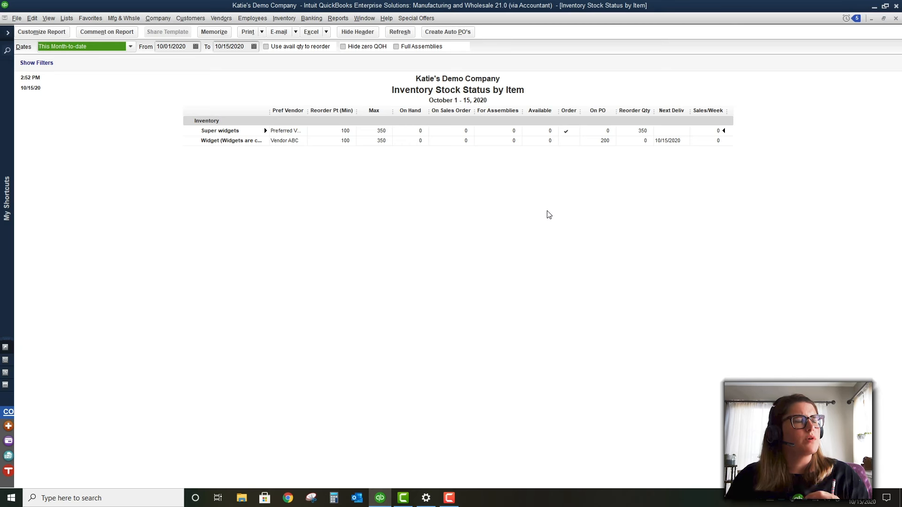
Create an automatic purchase order for Super widgets and refresh the stock status report
left_click(447, 32)
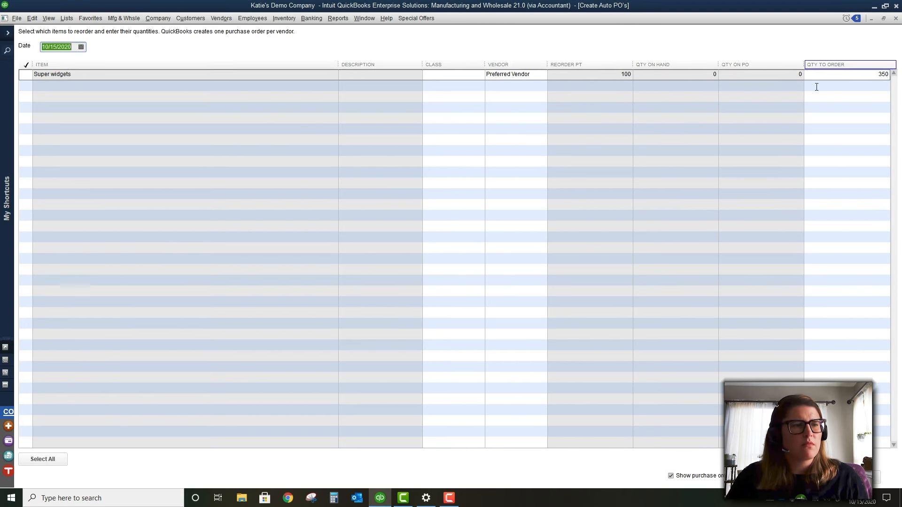
left_click(28, 74)
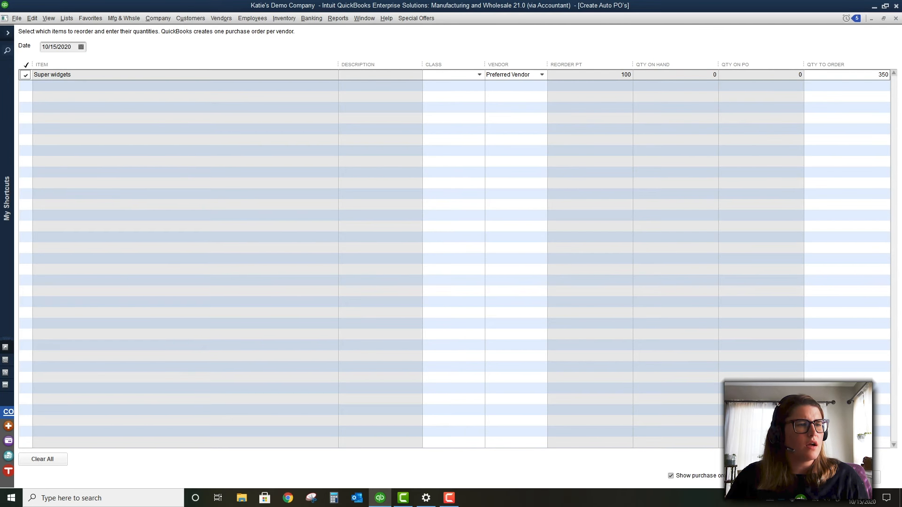
left_click(855, 477)
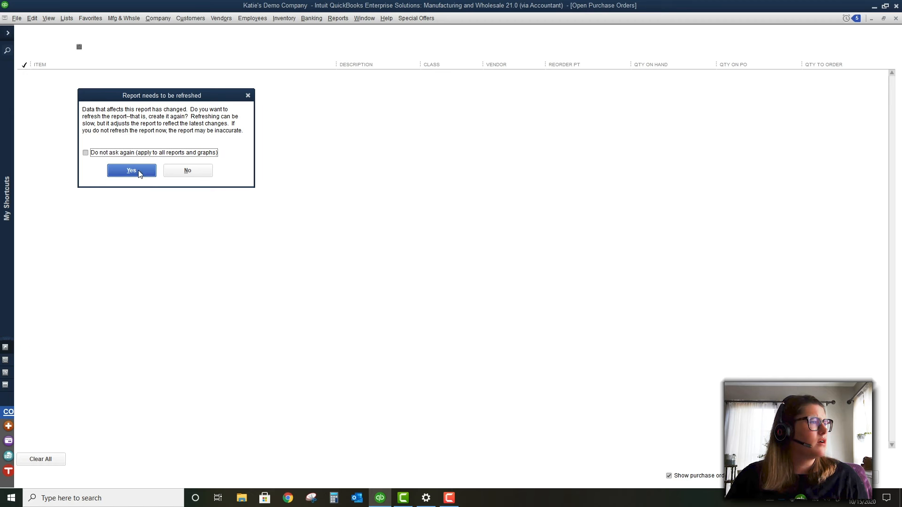
left_click(132, 171)
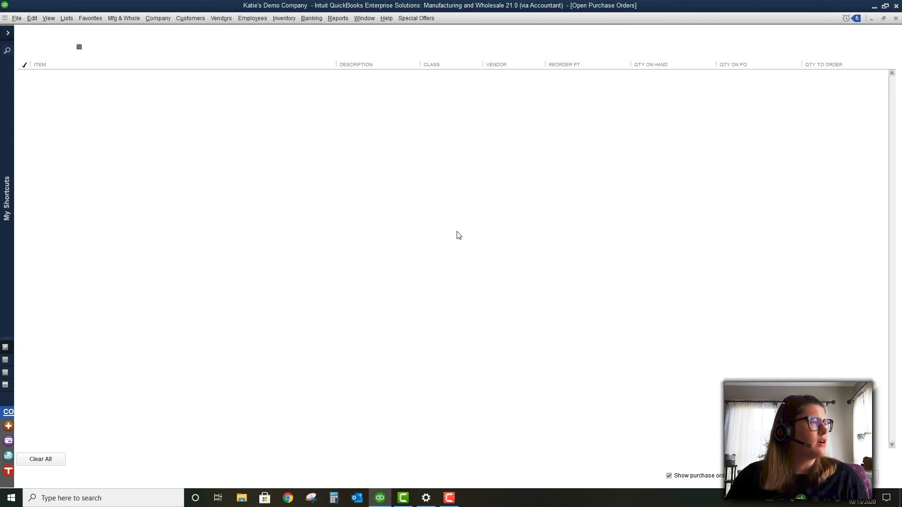
left_click(618, 304)
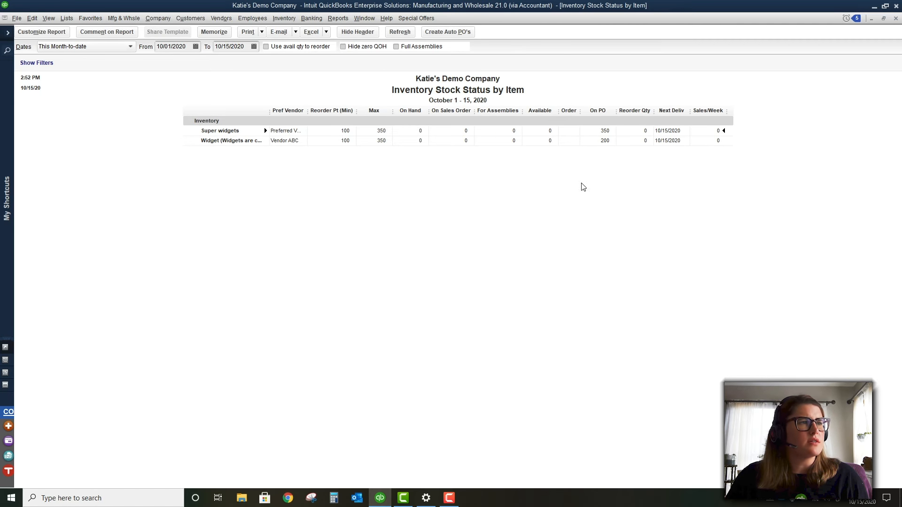
left_click(337, 19)
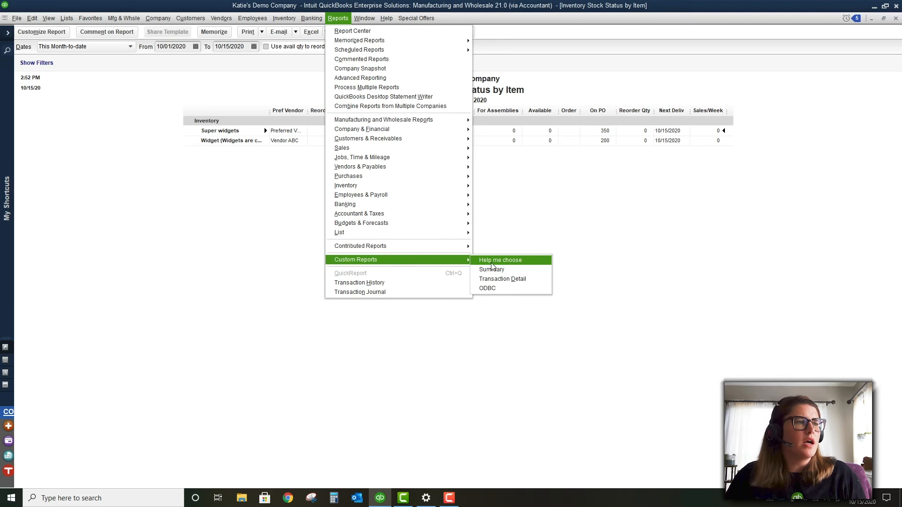
Run a custom summary report with default settings, then open the standard Profit & Loss report
left_click(494, 271)
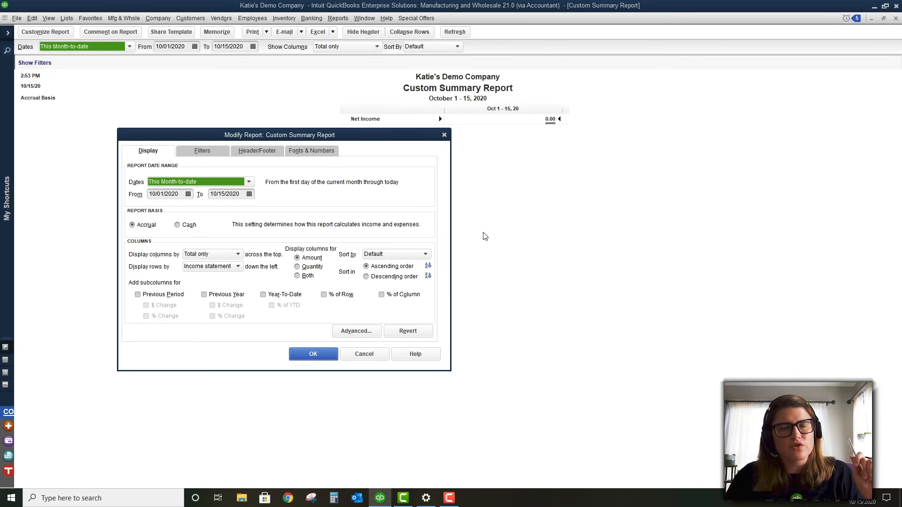
left_click(375, 356)
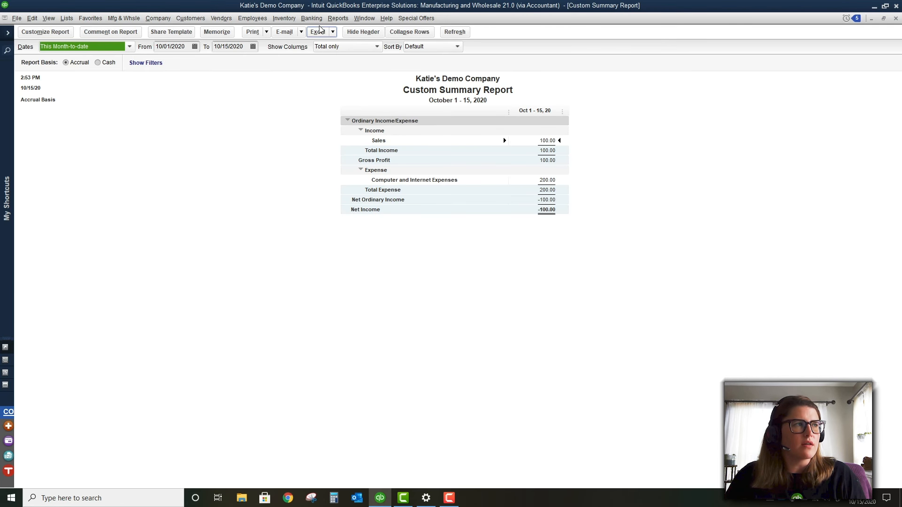
left_click(336, 20)
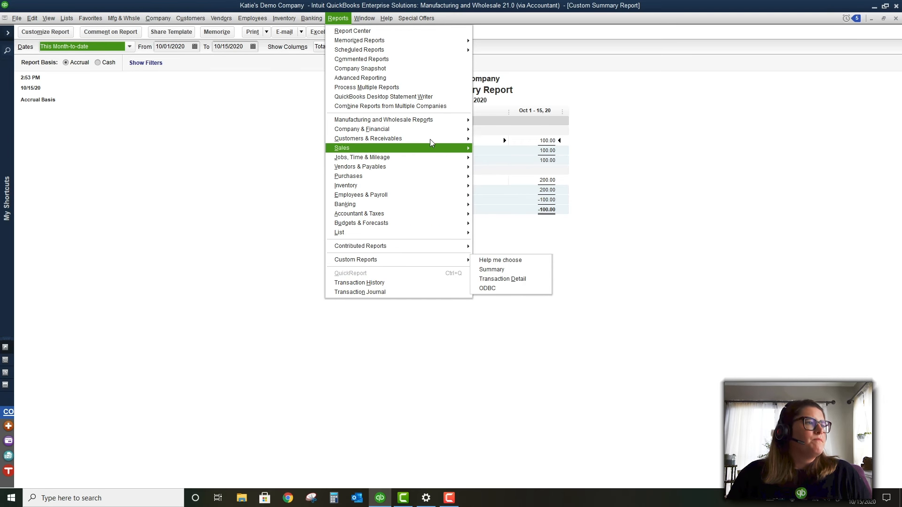
mouse_move(430, 128)
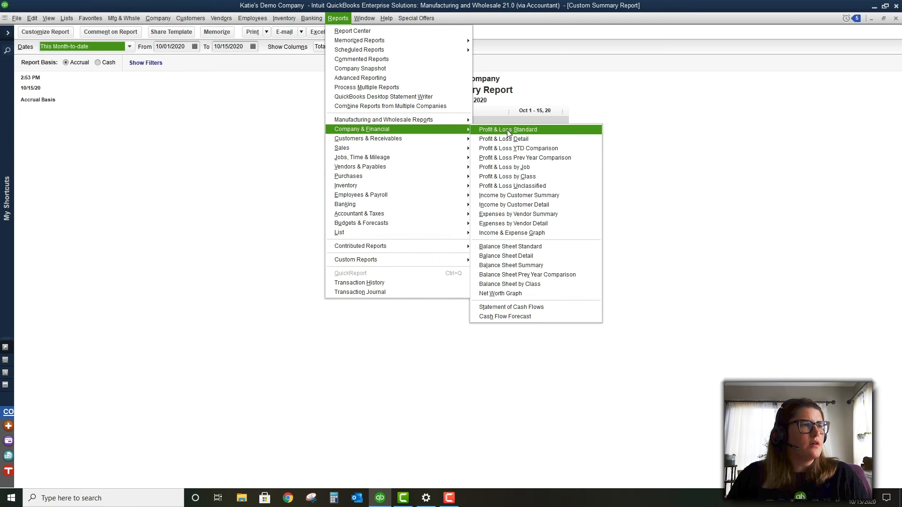
left_click(507, 133)
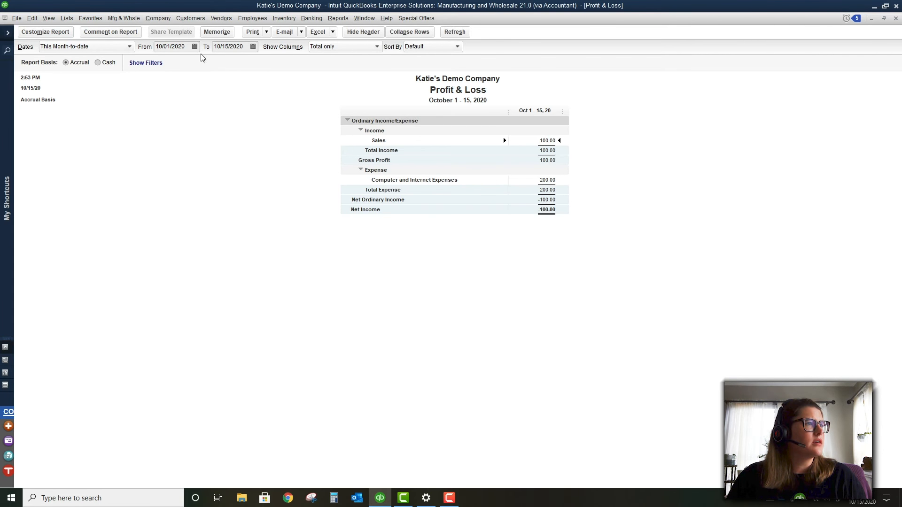
Collapse and re-expand the Profit & Loss rows including Expense, then open Customize Report and move it aside
left_click(402, 34)
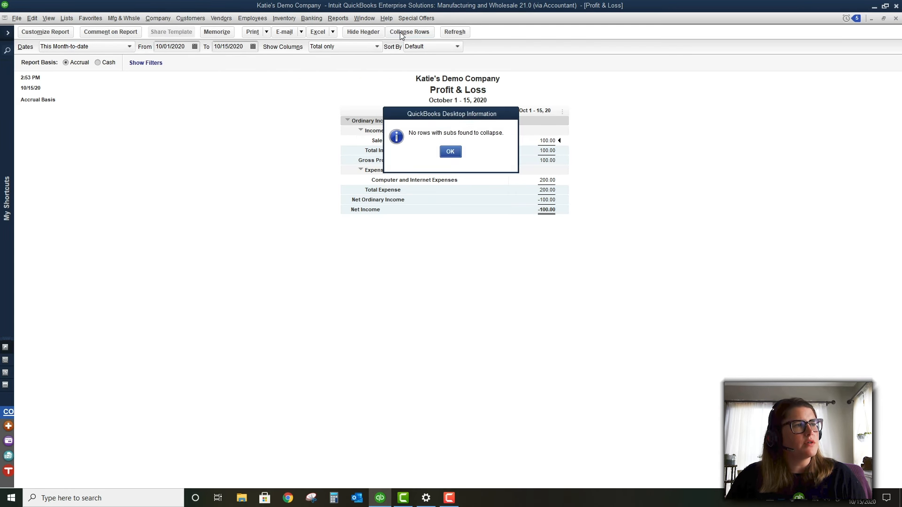
left_click(450, 151)
left_click(361, 170)
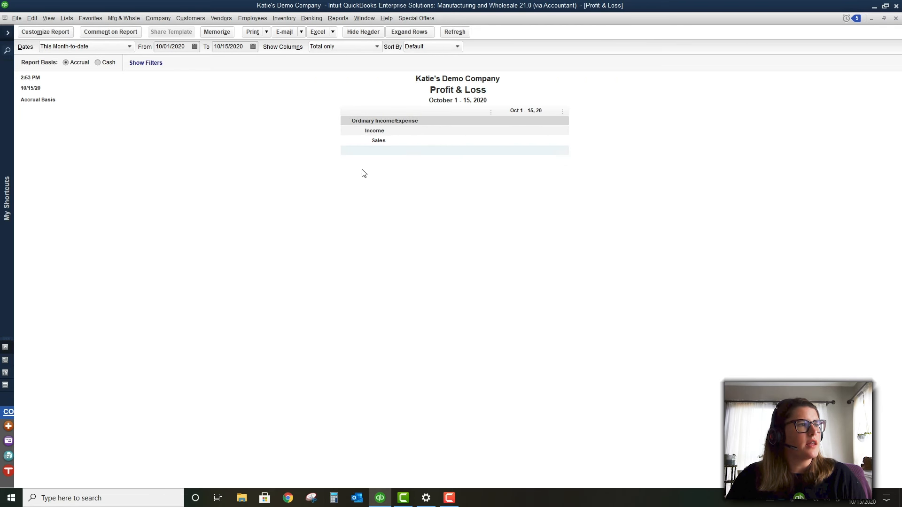
left_click(361, 170)
left_click(361, 170)
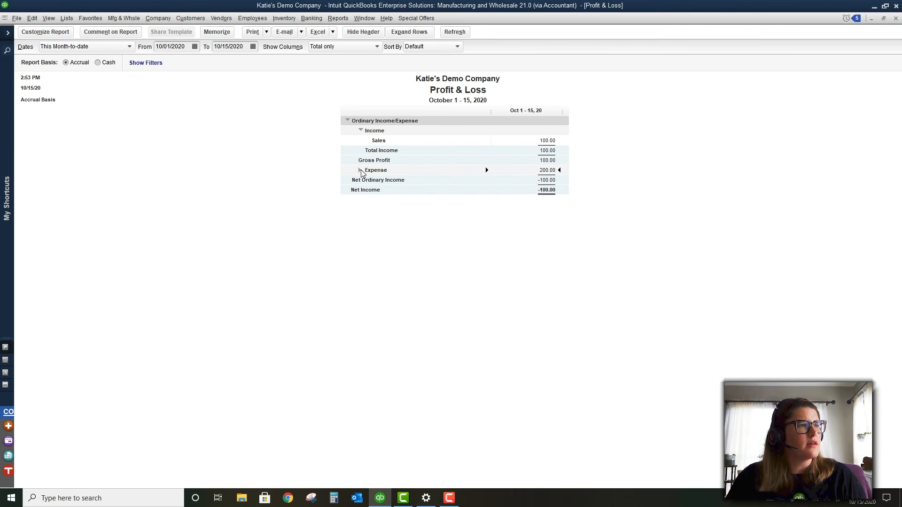
left_click(360, 170)
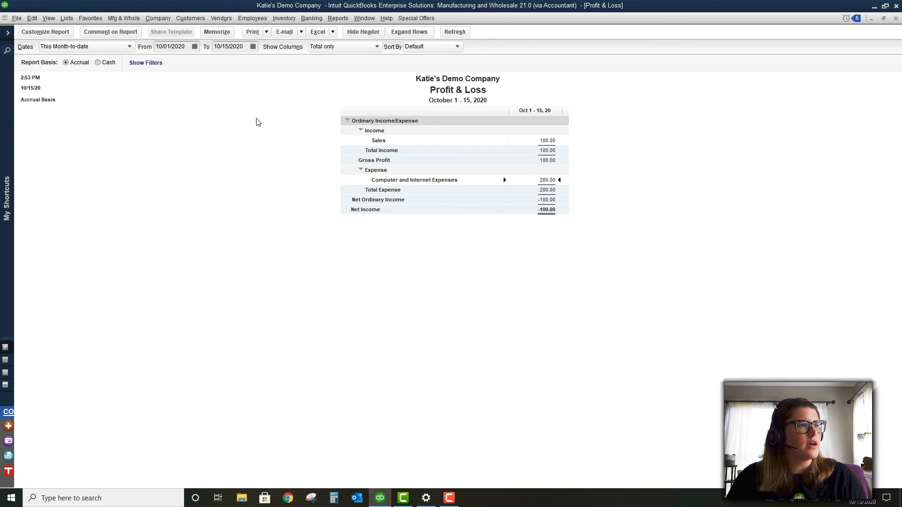
left_click(68, 32)
left_click_drag(296, 126, 552, 82)
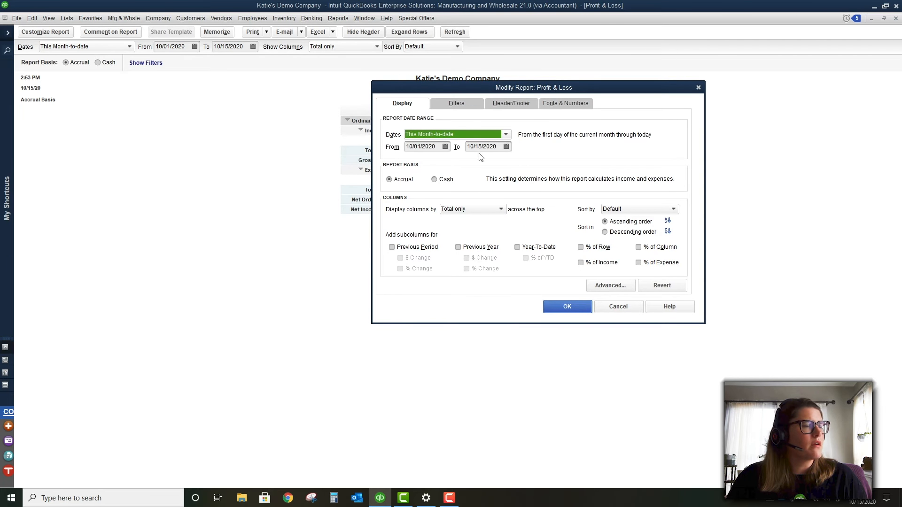
Add a % of Income column and look at the Memo filter for the Profit & Loss report
left_click(456, 103)
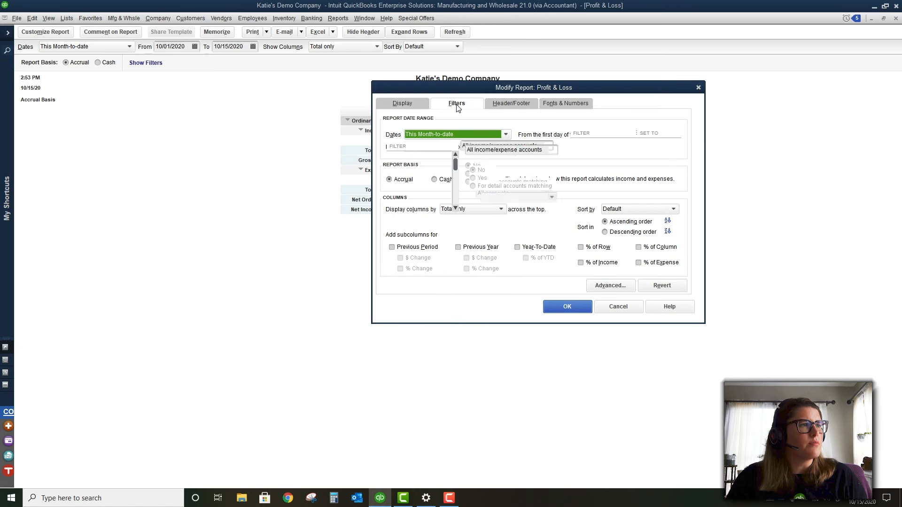
left_click(406, 103)
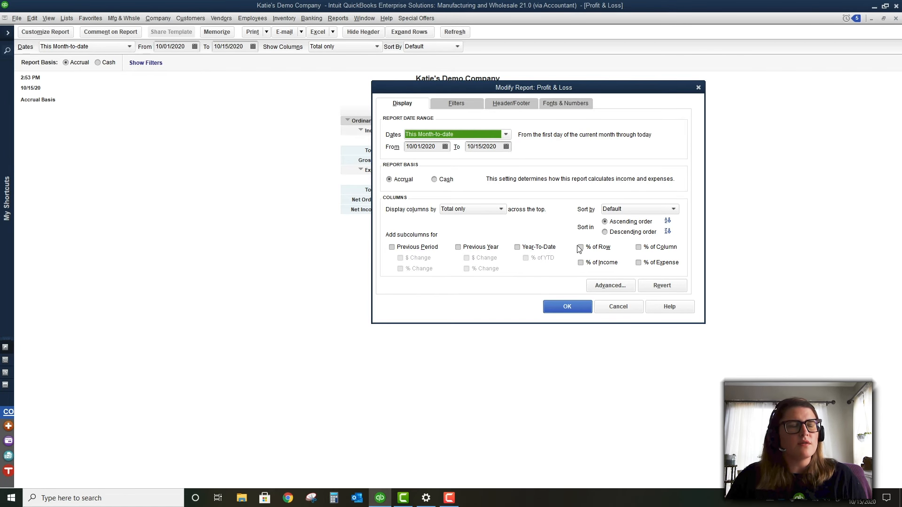
left_click(582, 263)
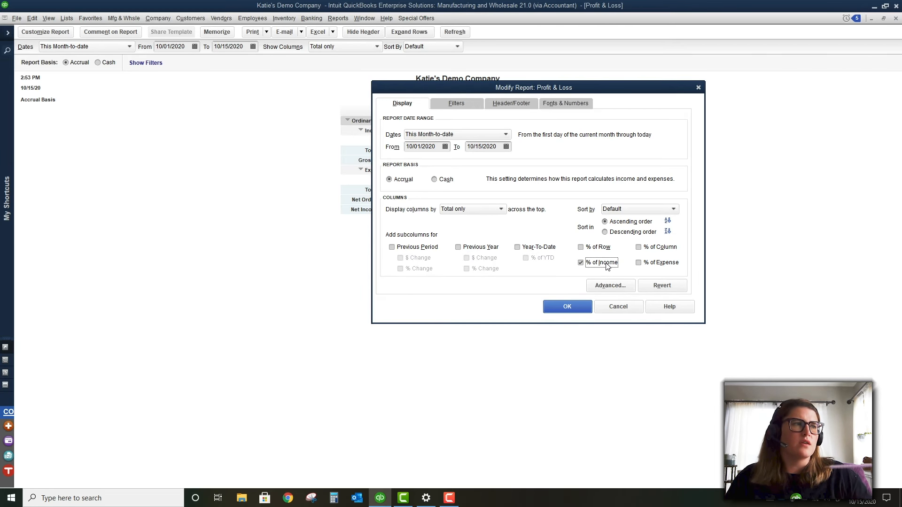
left_click(472, 104)
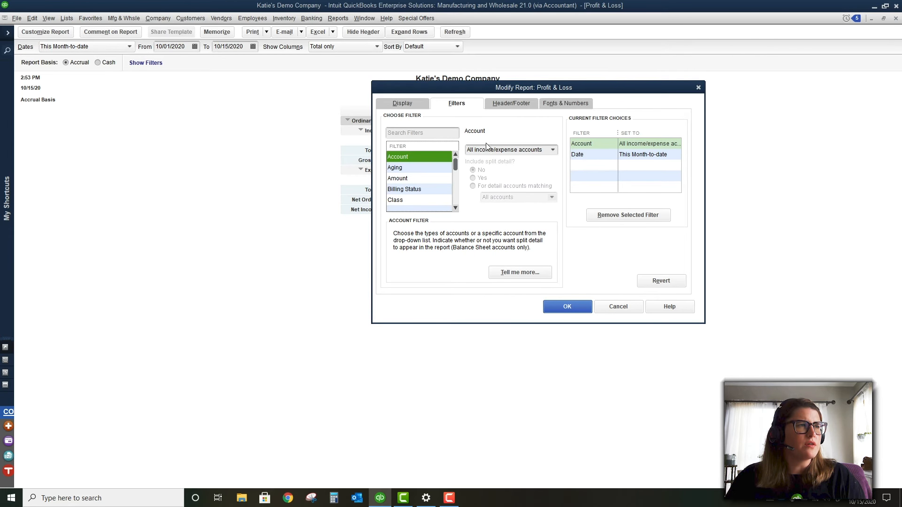
scroll(440, 187, "down", 4)
scroll(441, 187, "down", 2)
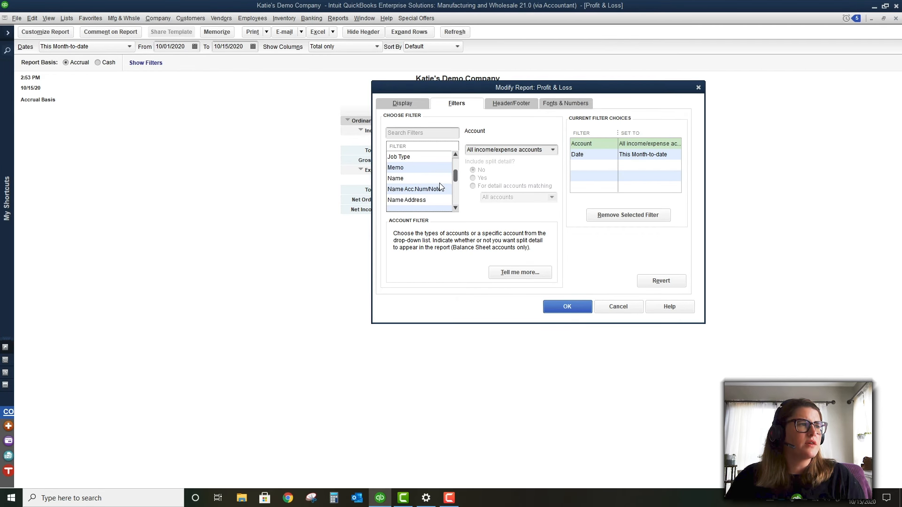
left_click(405, 168)
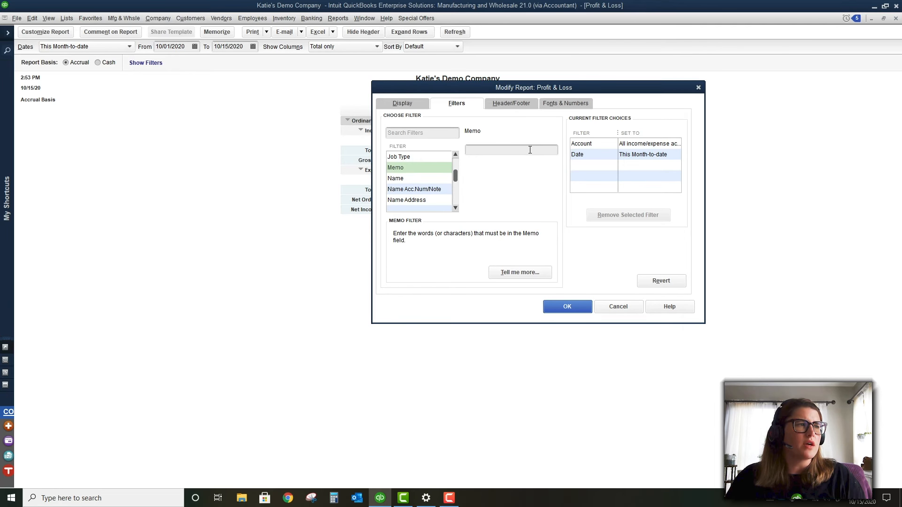
left_click(530, 150)
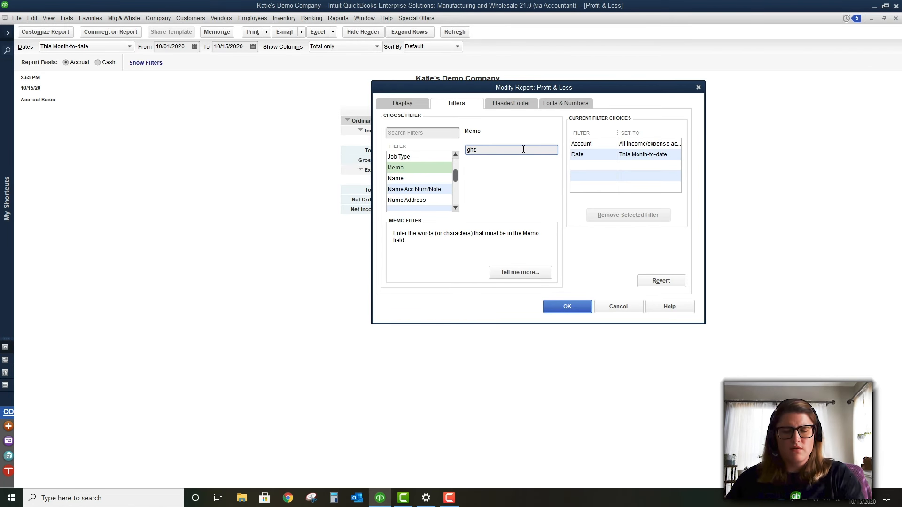
Add the extra footer line 'Internal use only' and apply the report changes
left_click(515, 104)
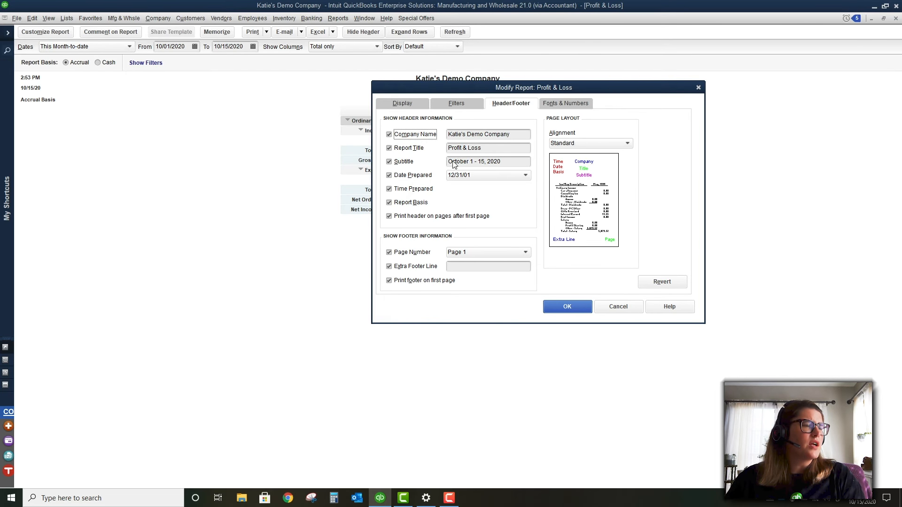
left_click(471, 269)
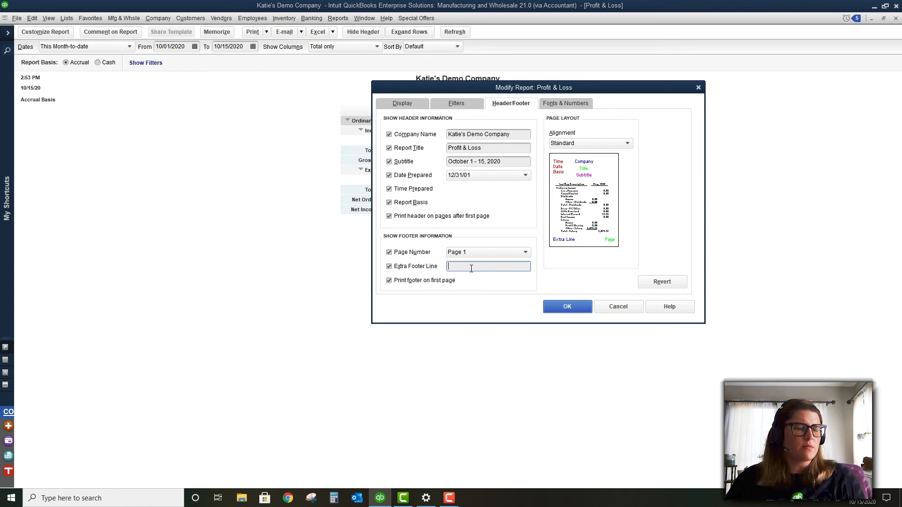
type("Int")
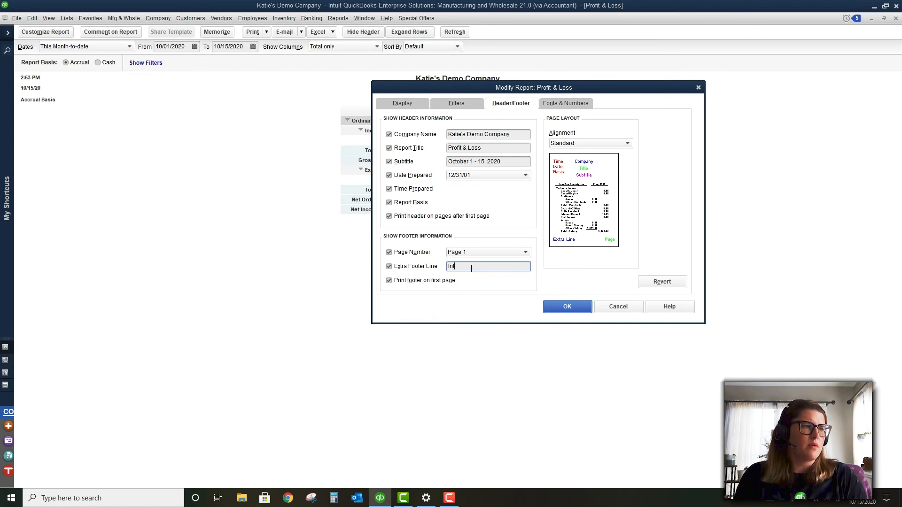
type("ernal use only")
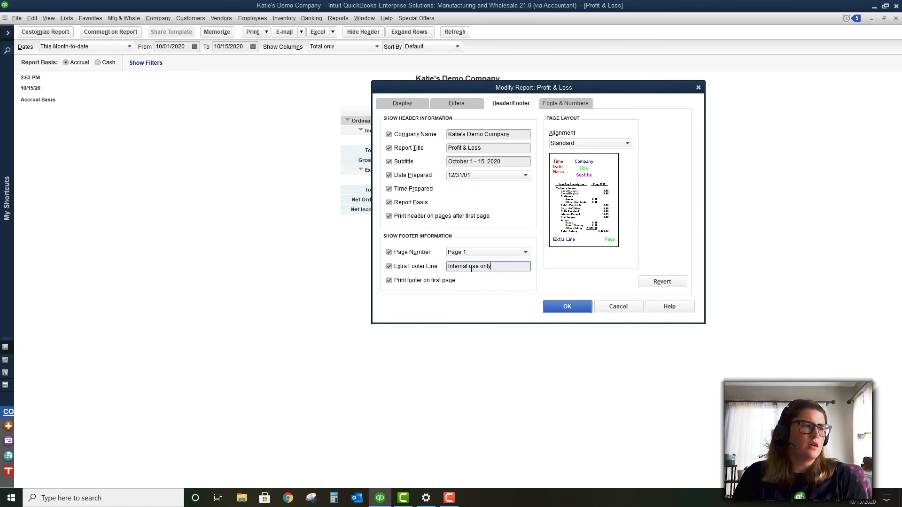
left_click(556, 104)
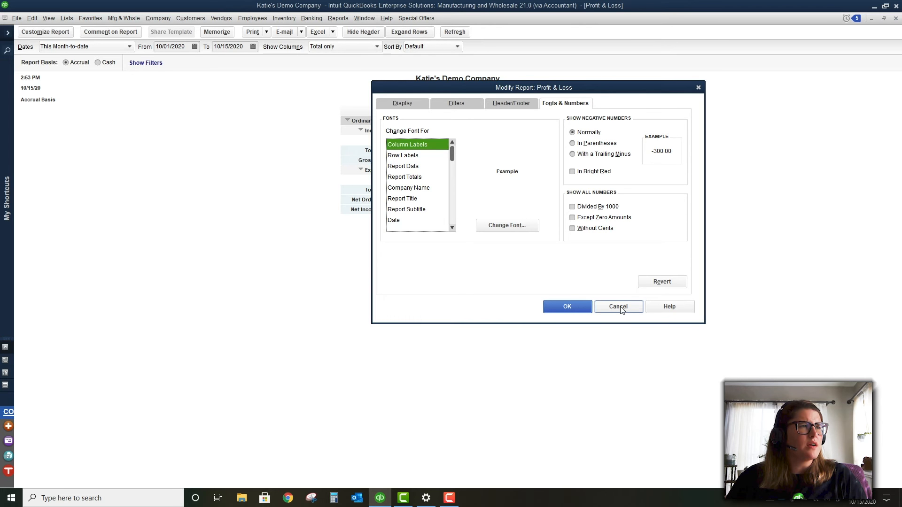
left_click(555, 304)
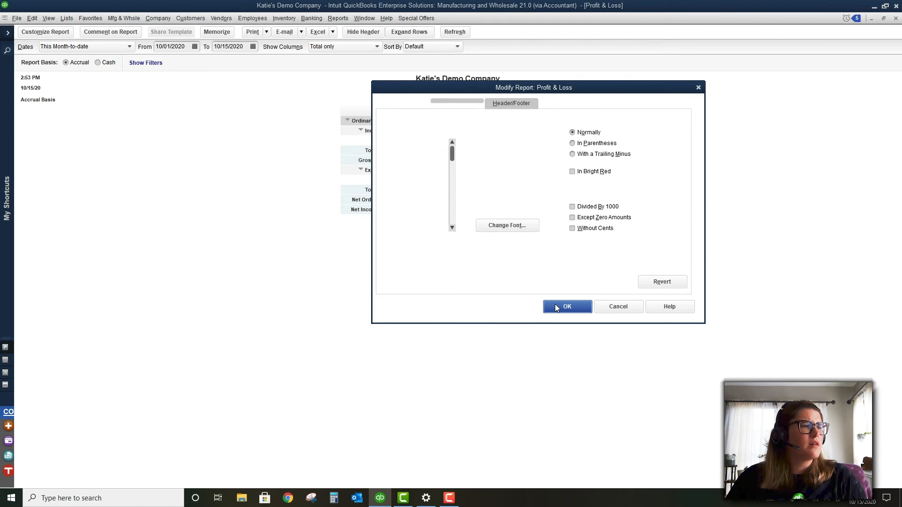
Memorize the Profit & Loss report under a personalized name, without a report group
left_click(229, 33)
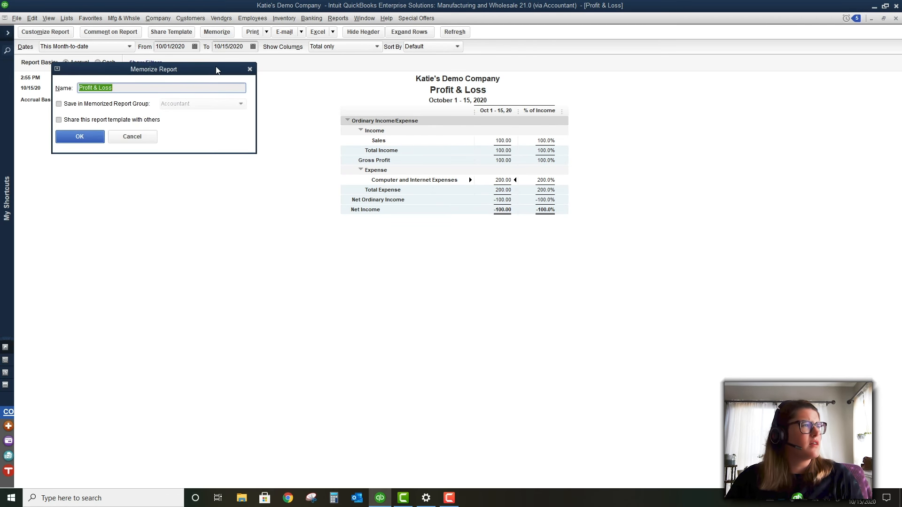
left_click(218, 84)
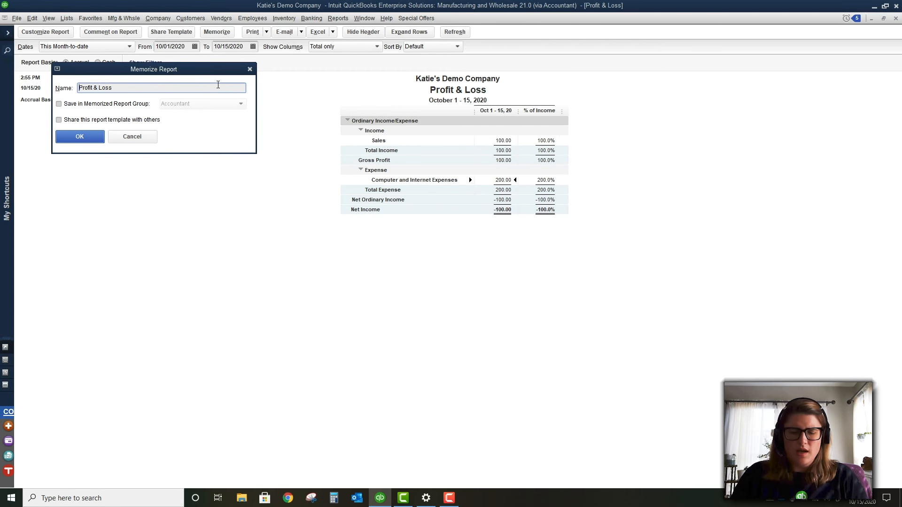
type("Katie's")
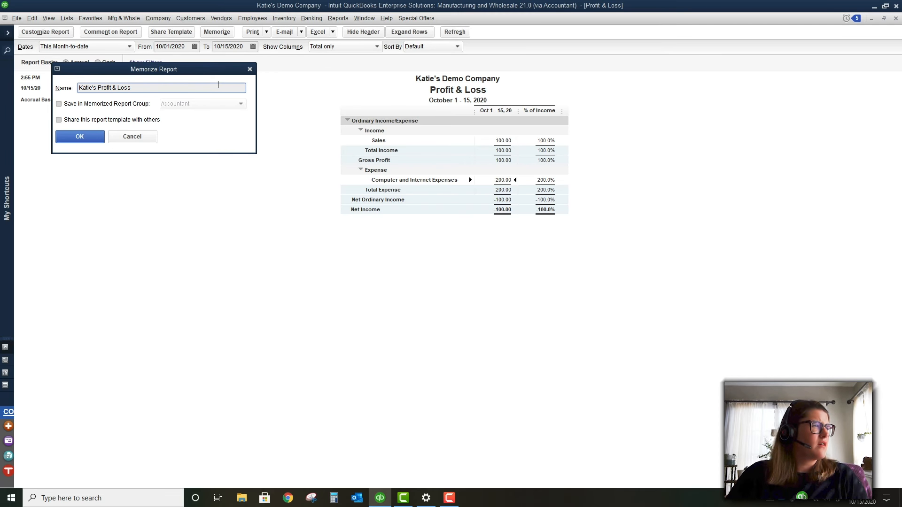
left_click(121, 105)
left_click(192, 105)
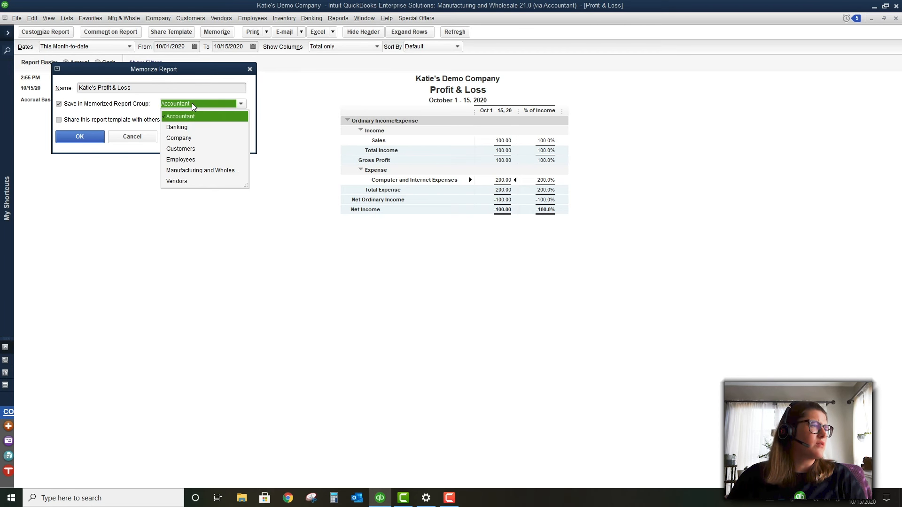
left_click(119, 105)
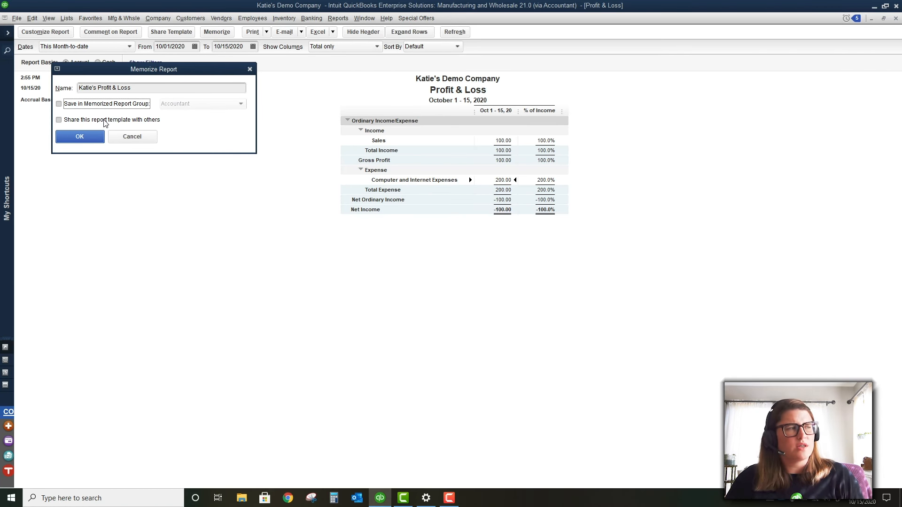
left_click(129, 135)
left_click(336, 18)
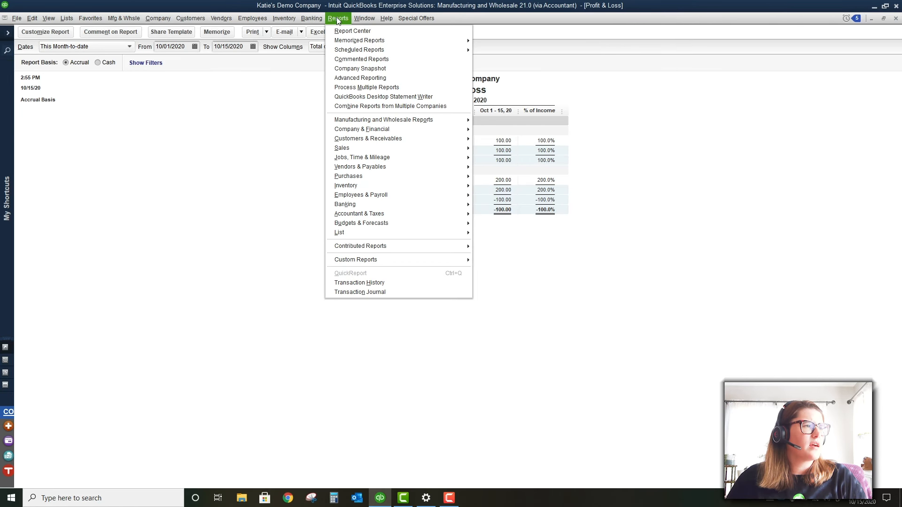
Close the reports list and open the Users and Roles setup, skipping the sign-in prompt
left_click(337, 19)
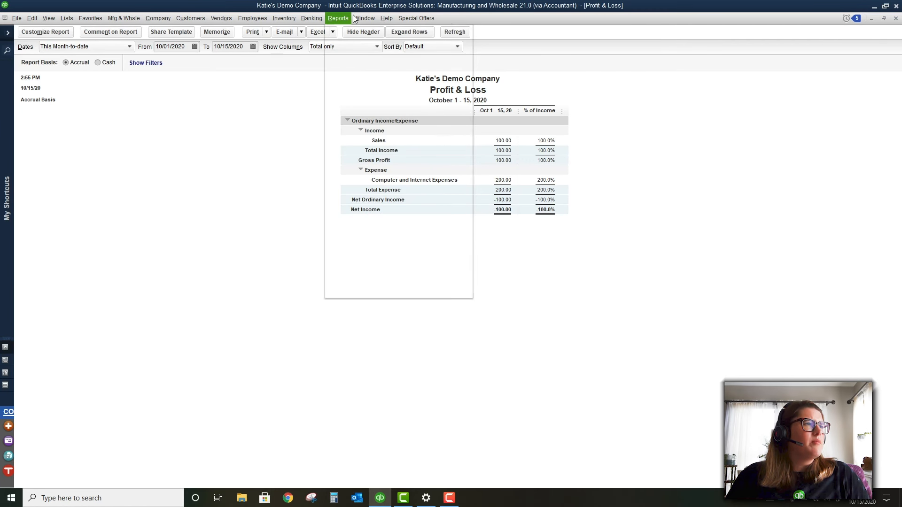
left_click(357, 18)
mouse_move(342, 18)
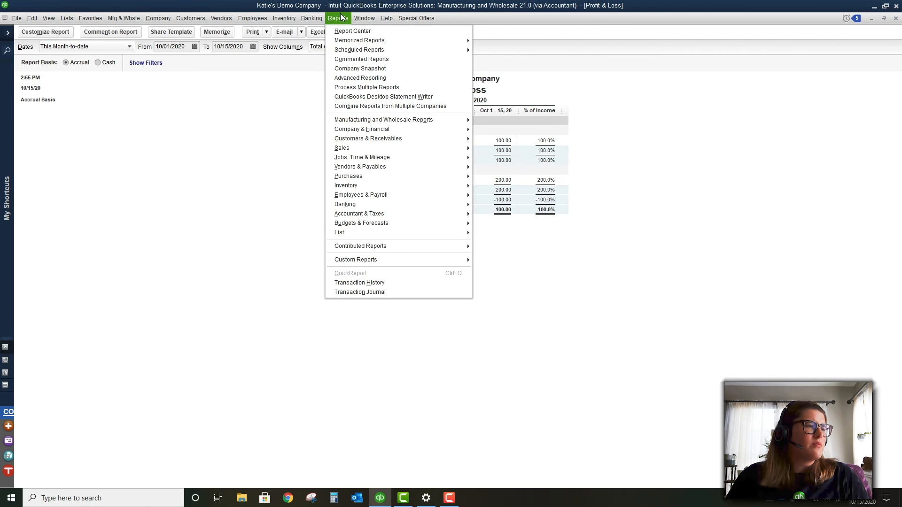
left_click(207, 180)
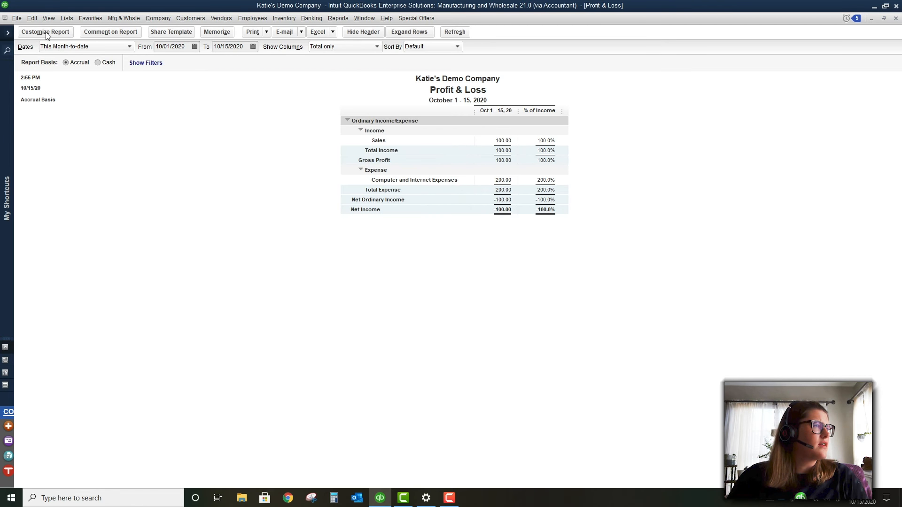
left_click(32, 18)
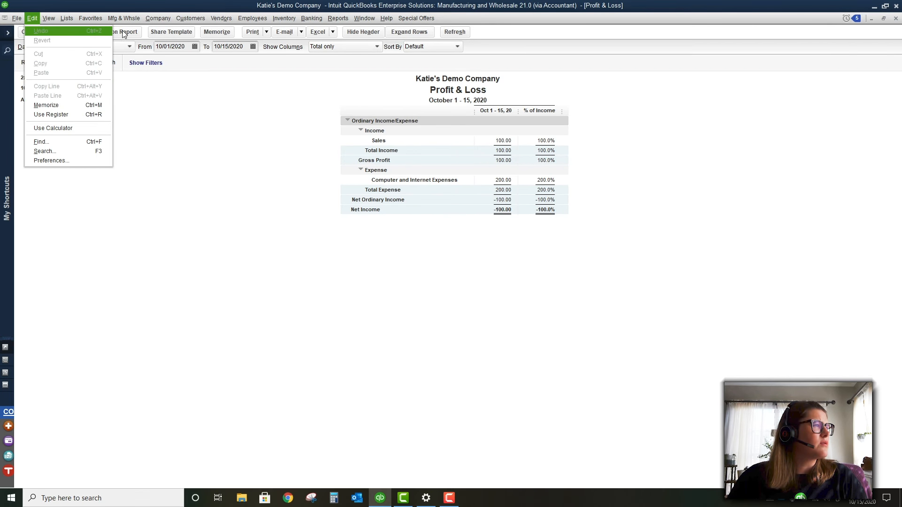
mouse_move(159, 19)
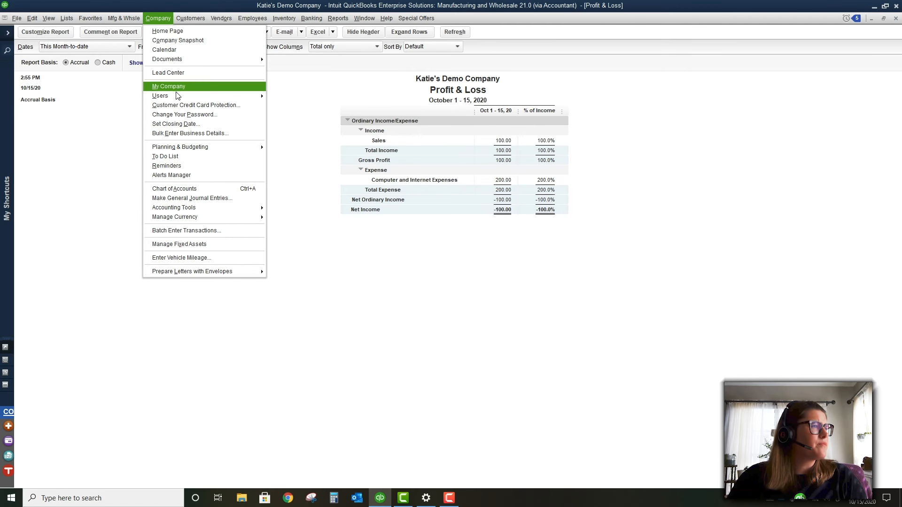
mouse_move(196, 96)
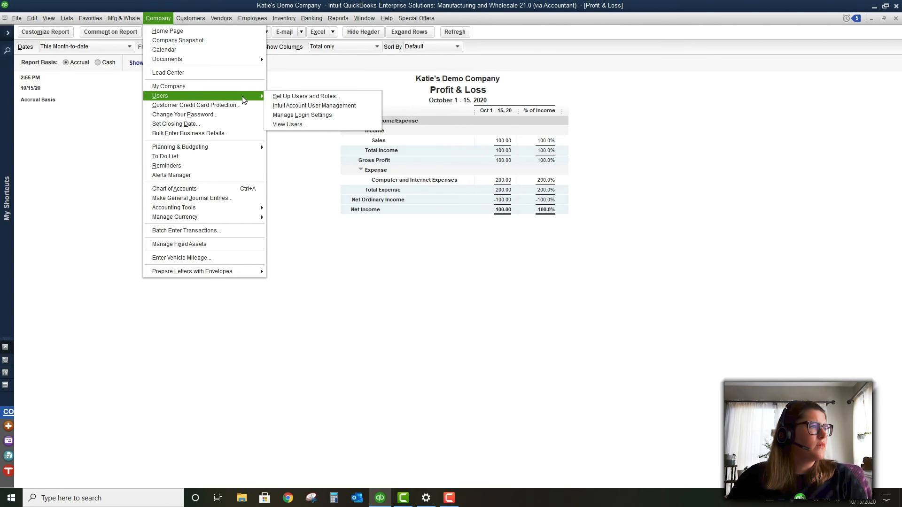
left_click(276, 101)
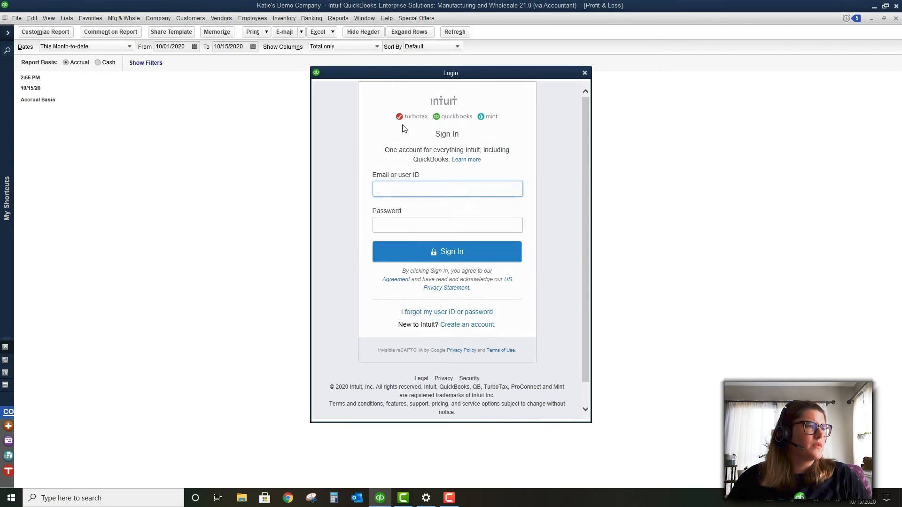
left_click(585, 73)
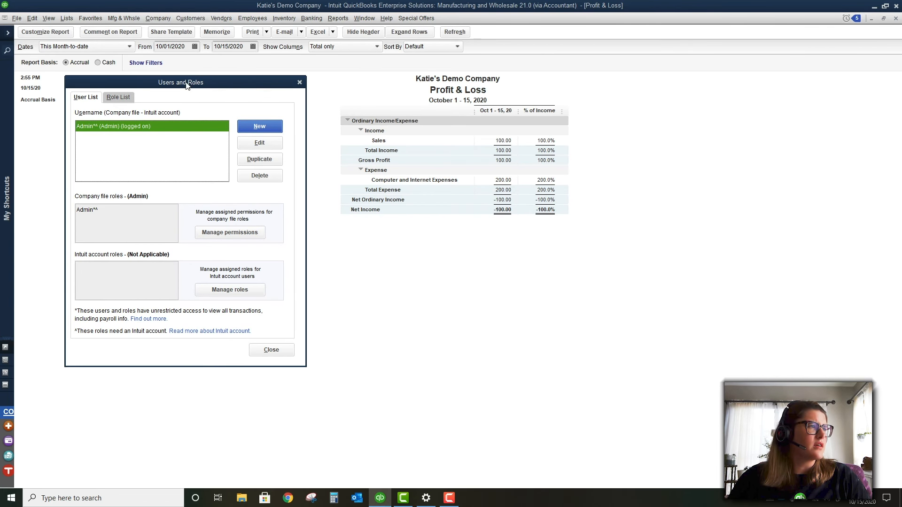
left_click_drag(189, 83, 457, 61)
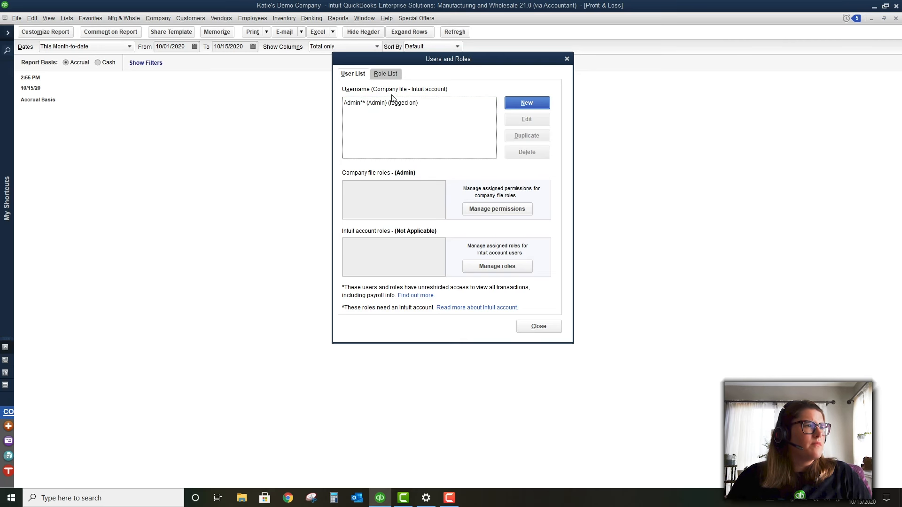
In the Role List, compare role descriptions, edit the Banking role and expand its Banking area
left_click(384, 74)
scroll(394, 116, "down", 3)
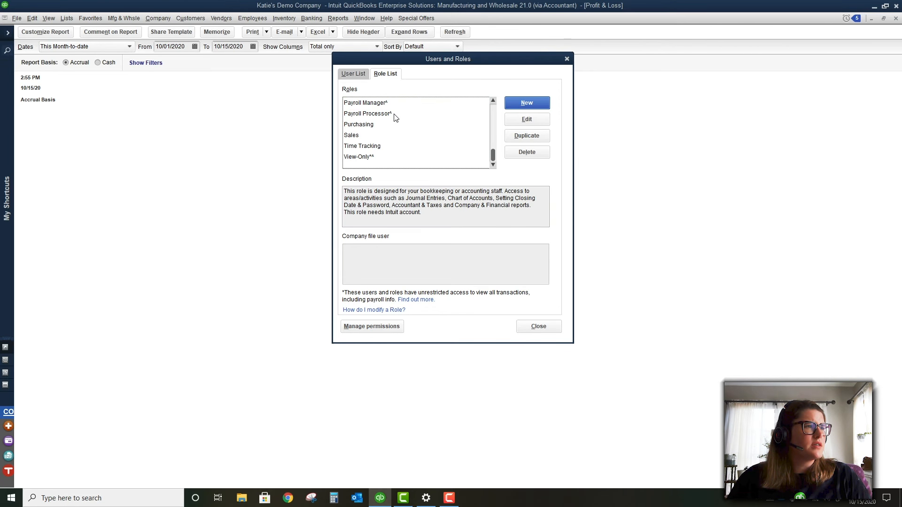
scroll(394, 116, "up", 3)
left_click(390, 127)
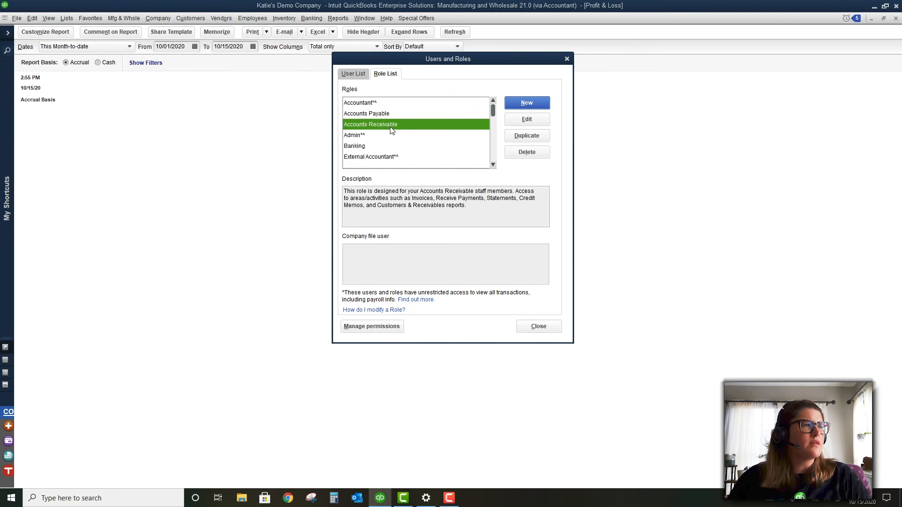
left_click(391, 145)
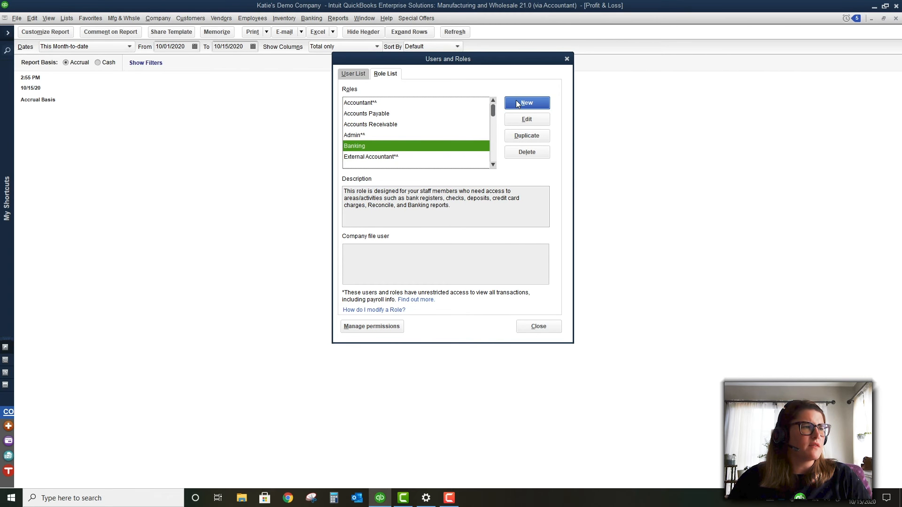
left_click(526, 119)
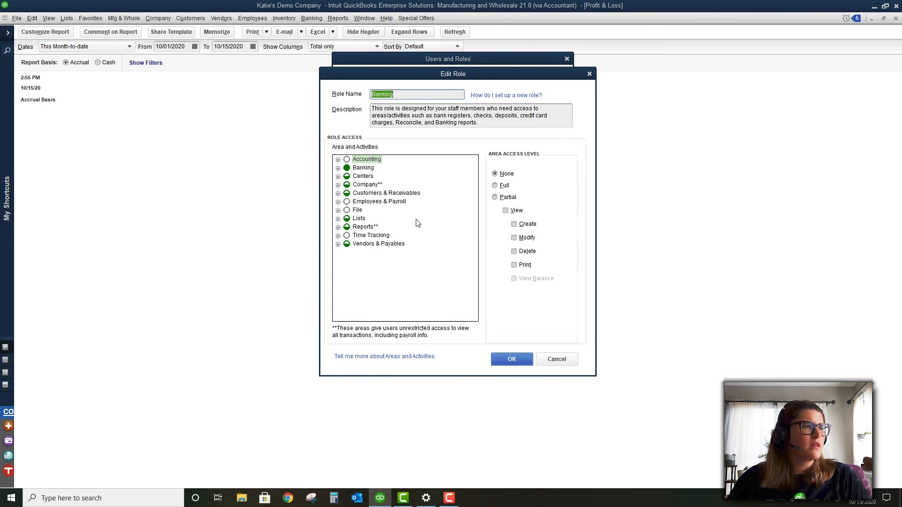
left_click(338, 168)
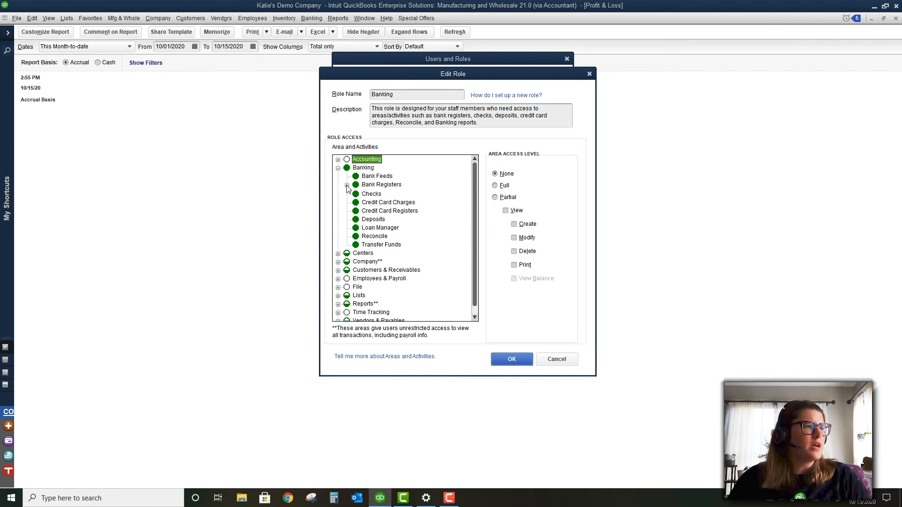
Expand the Bank Registers and Customers & Receivables permissions for the Banking role
left_click(346, 185)
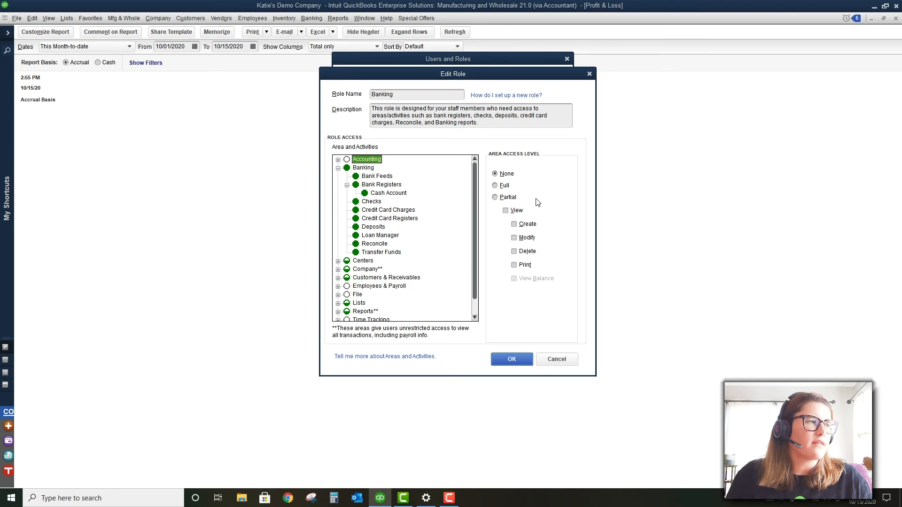
left_click(338, 277)
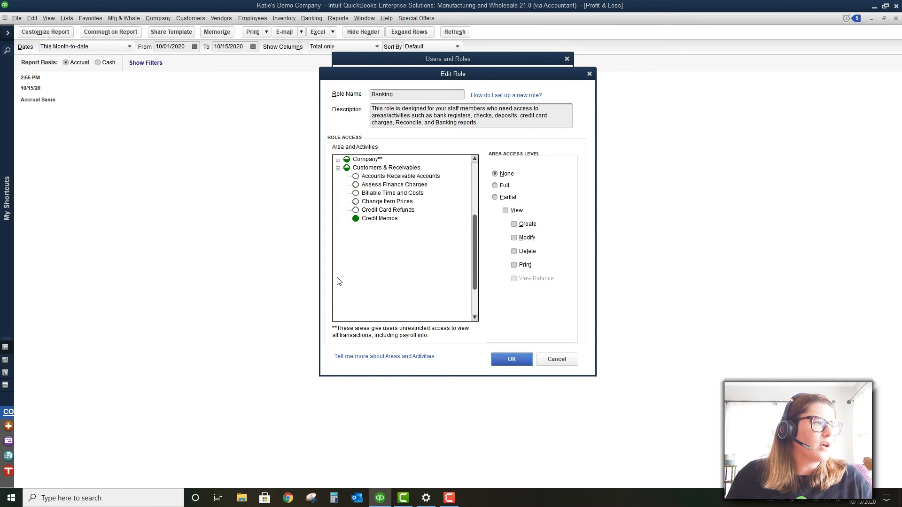
scroll(435, 243, "down", 2)
scroll(436, 243, "up", 2)
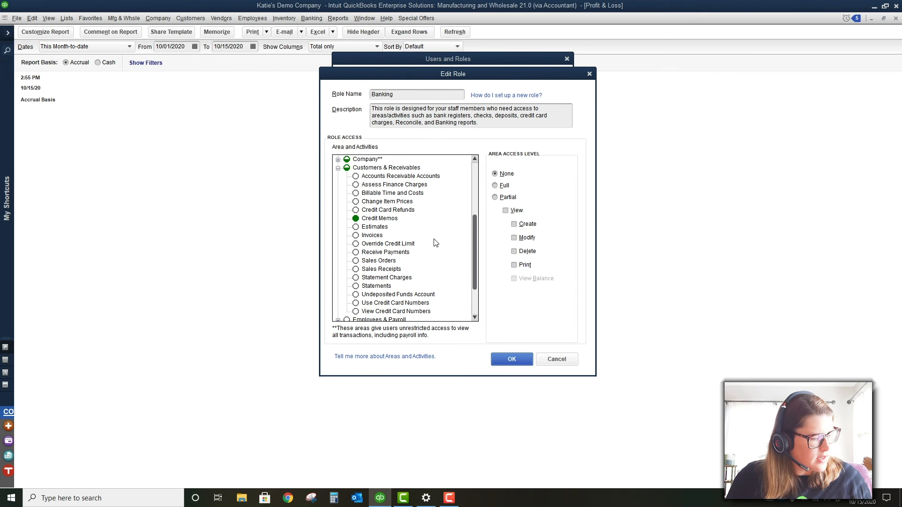
scroll(435, 242, "down", 2)
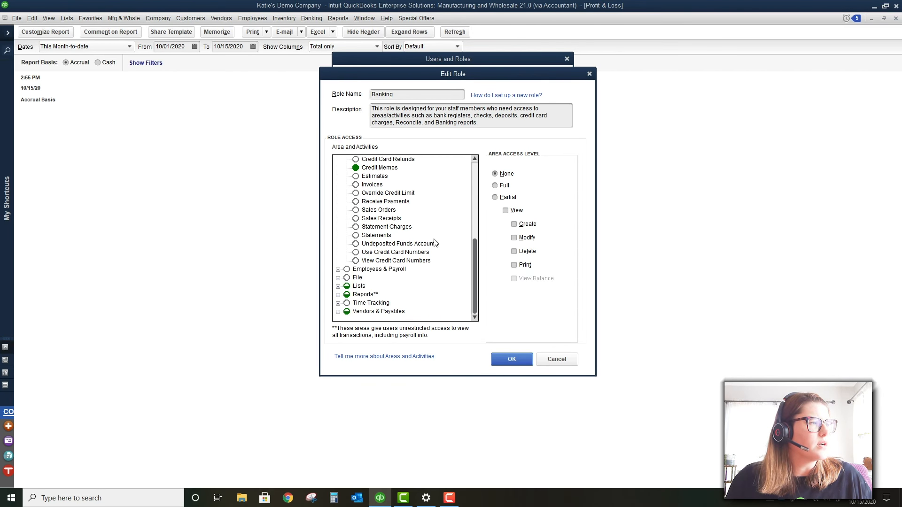
Expand Lists and Customer & Vendor Profile Lists, scroll through, then cancel the role editor
left_click(337, 286)
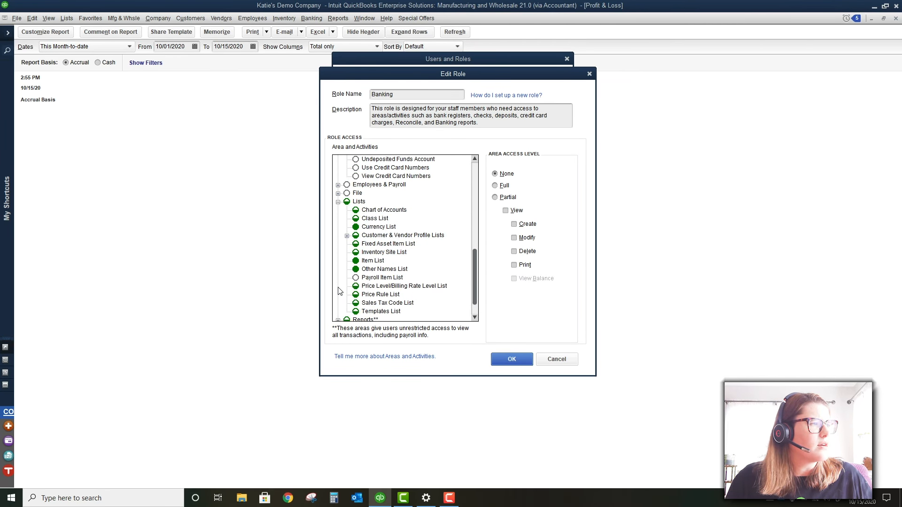
left_click(346, 236)
scroll(432, 258, "down", 4)
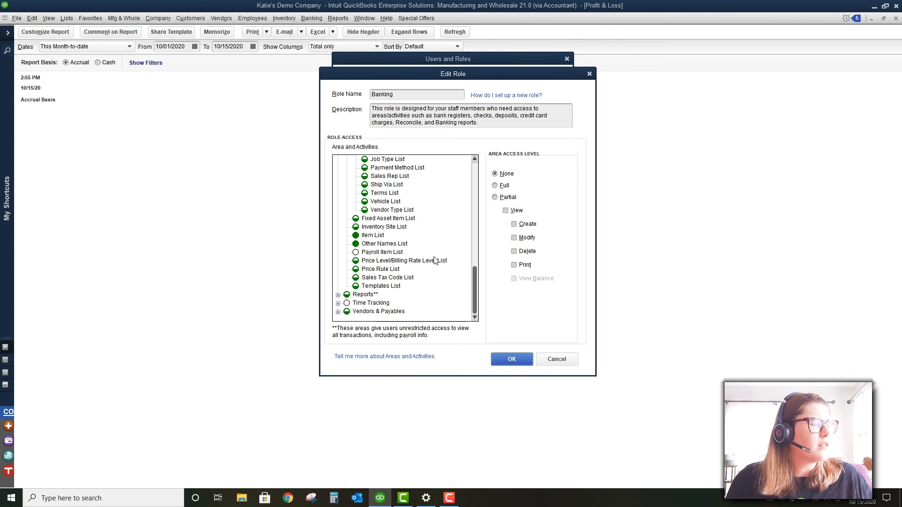
scroll(413, 296, "up", 12)
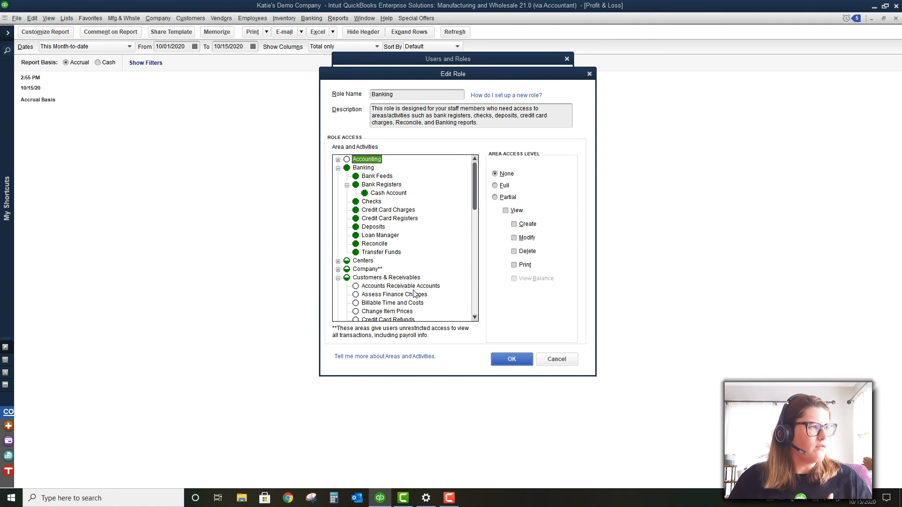
scroll(413, 293, "down", 2)
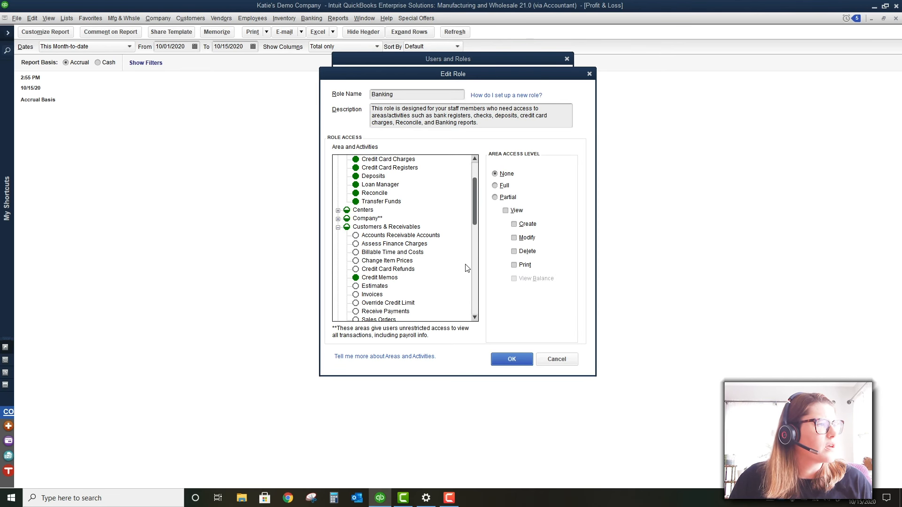
scroll(463, 270, "down", 1)
scroll(464, 270, "down", 3)
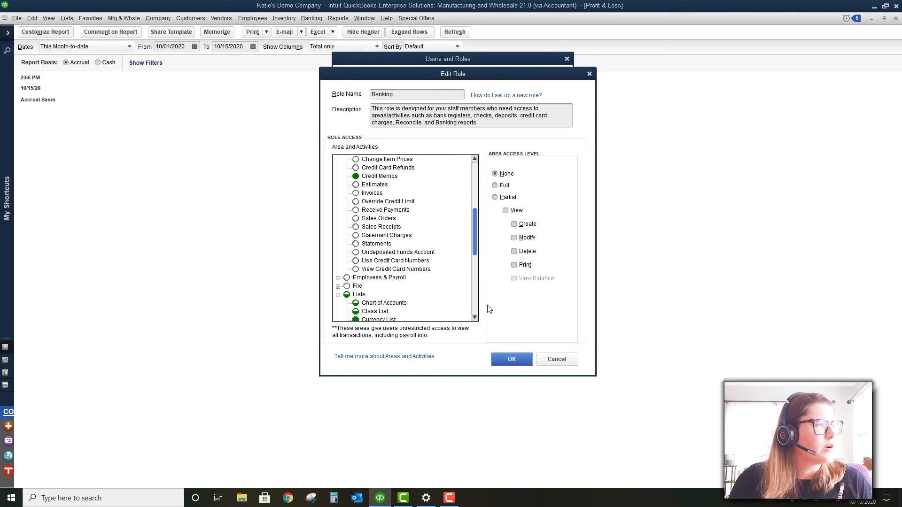
left_click(567, 365)
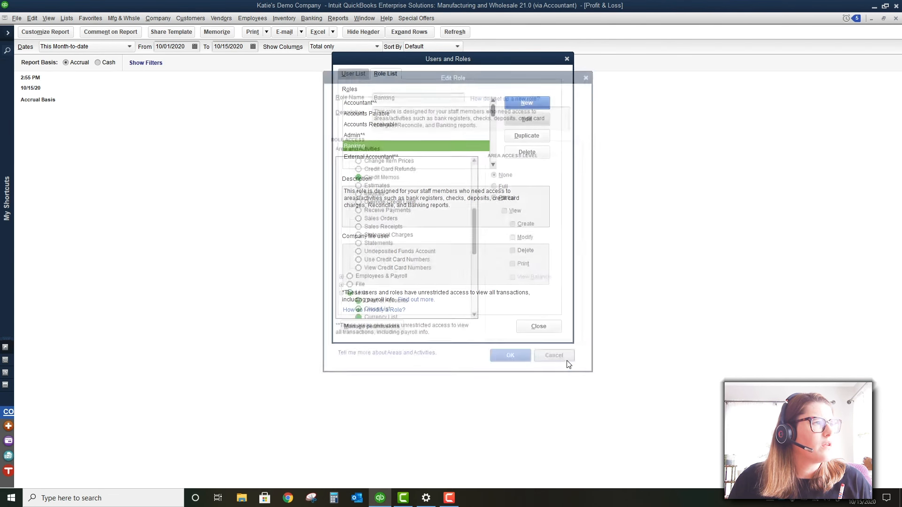
Close Users and Roles and try Advanced Reporting, dismissing its multi-user mode warning
left_click(542, 329)
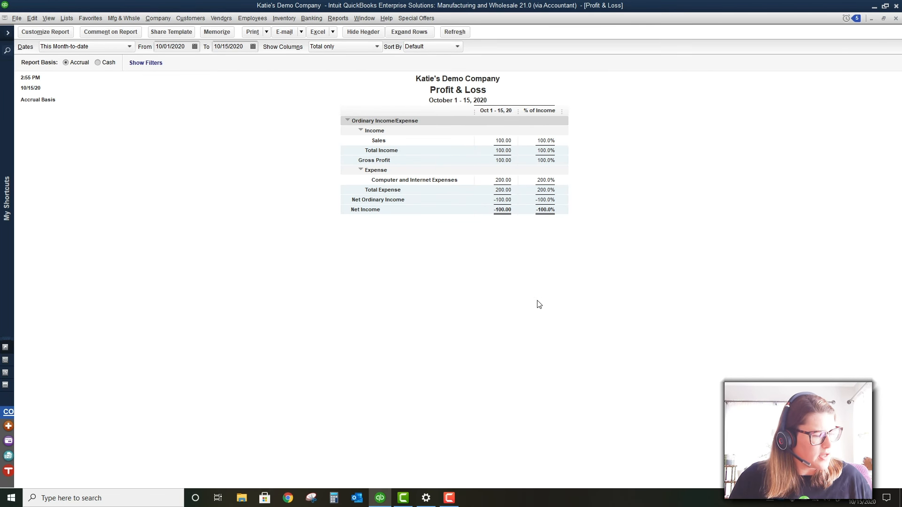
left_click(337, 20)
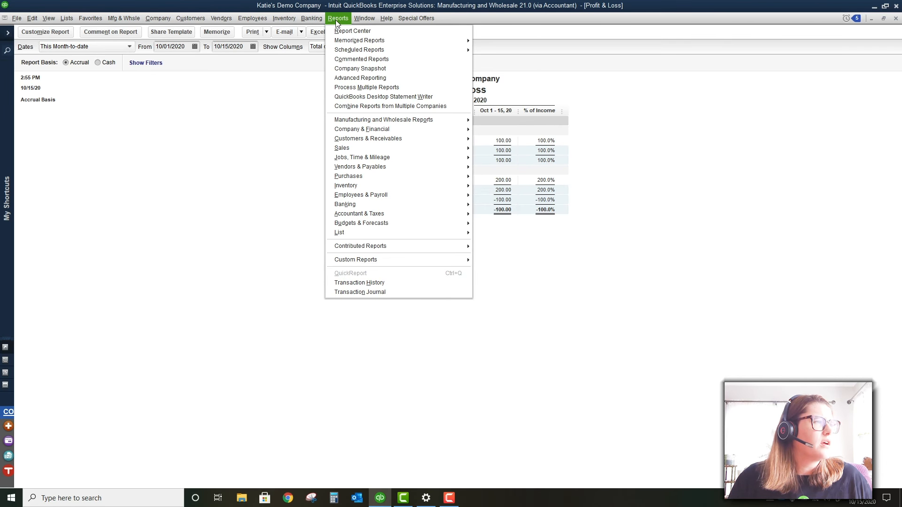
left_click(365, 79)
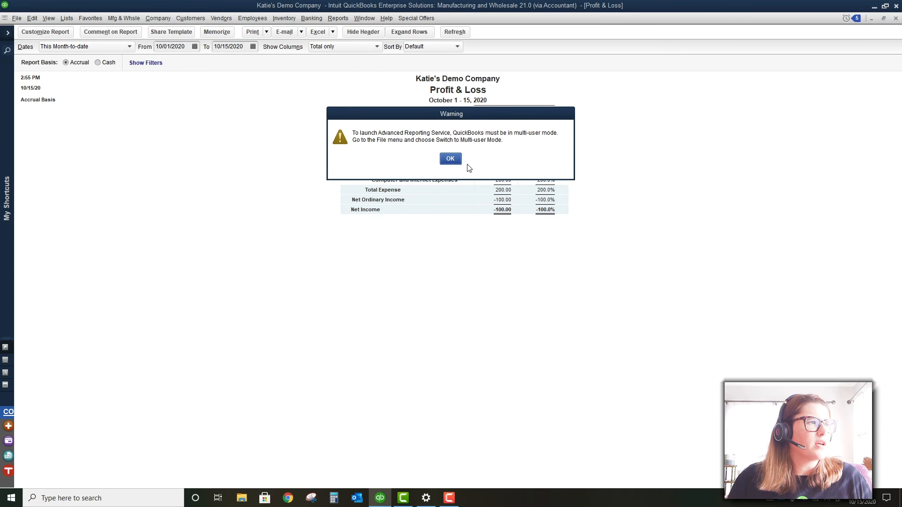
left_click(454, 160)
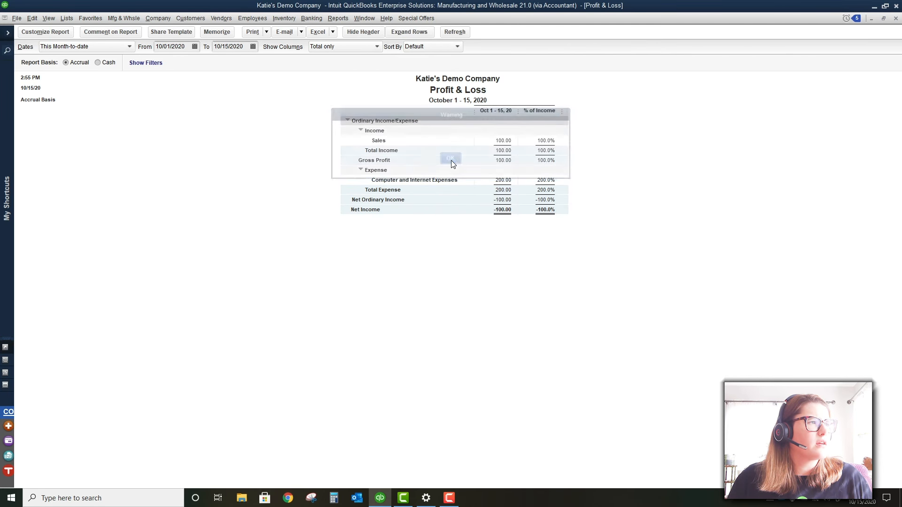
Switch to multi-user mode hosted on this computer, declining to memorize the modified report
left_click(20, 20)
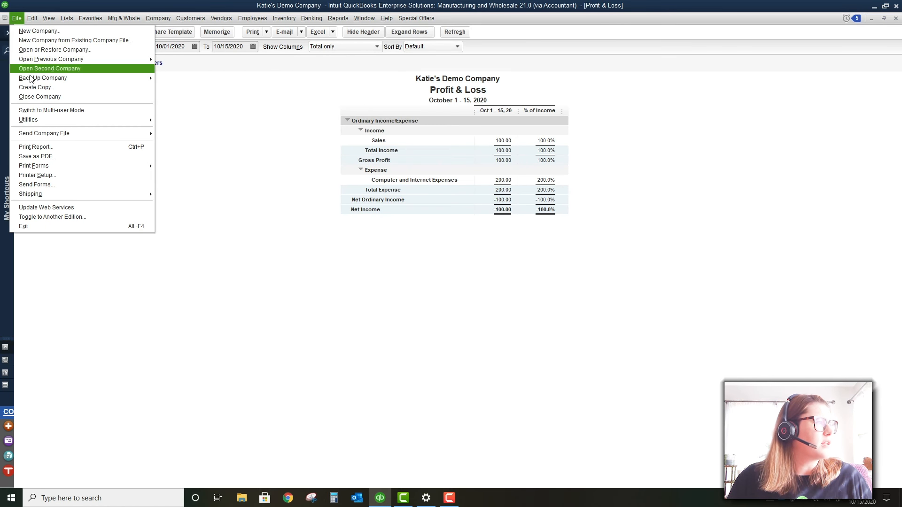
left_click(47, 111)
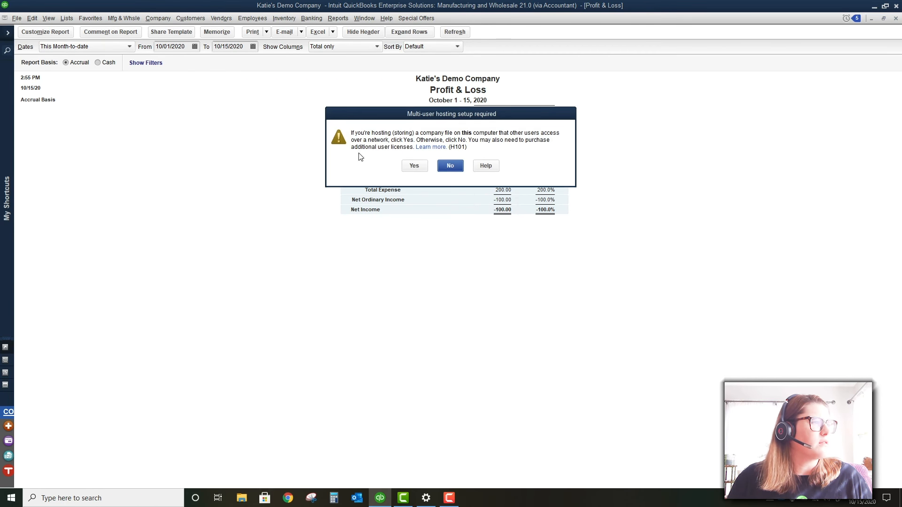
left_click(449, 166)
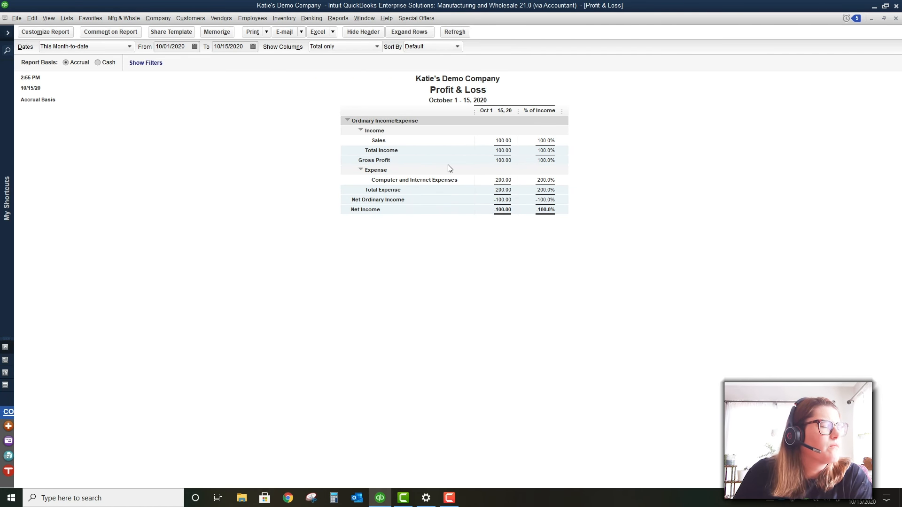
left_click(16, 18)
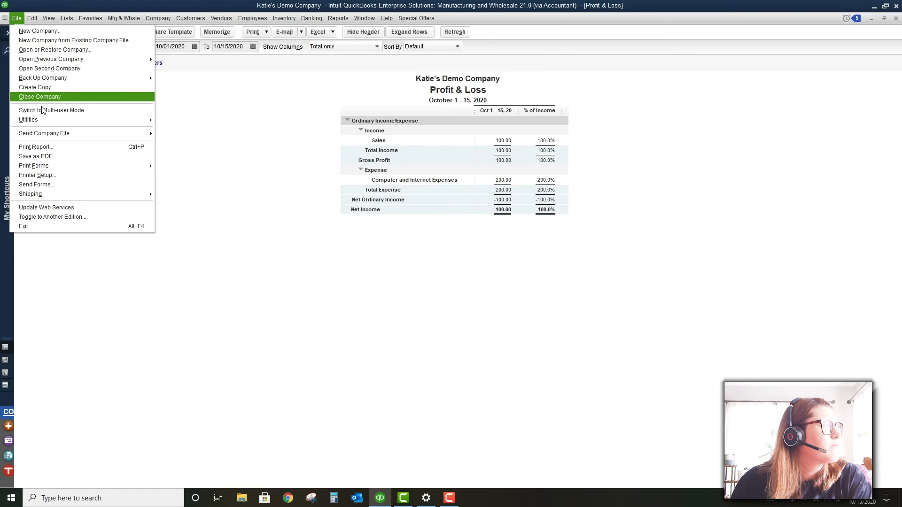
mouse_move(61, 137)
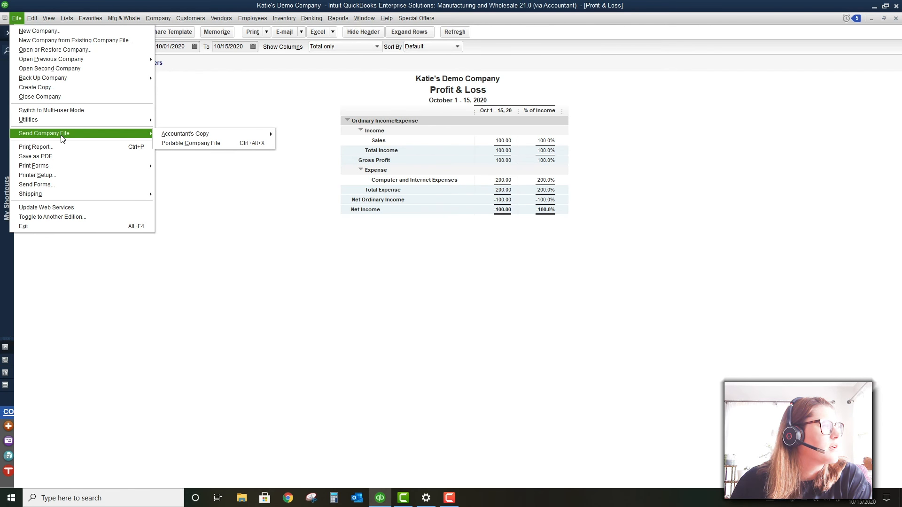
left_click(51, 110)
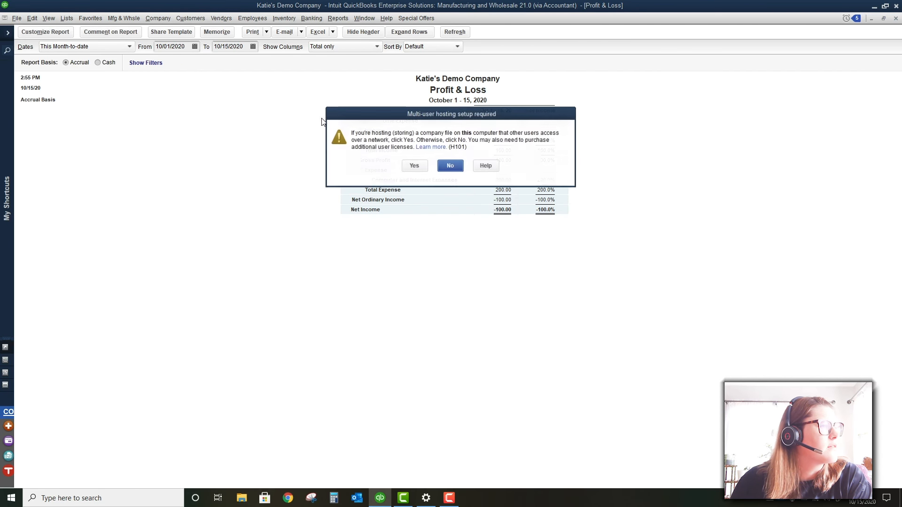
left_click(414, 166)
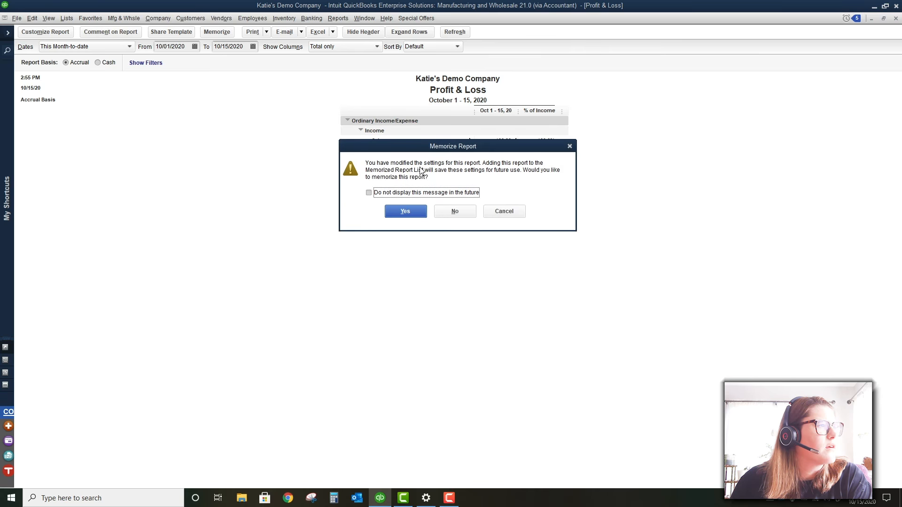
left_click(454, 211)
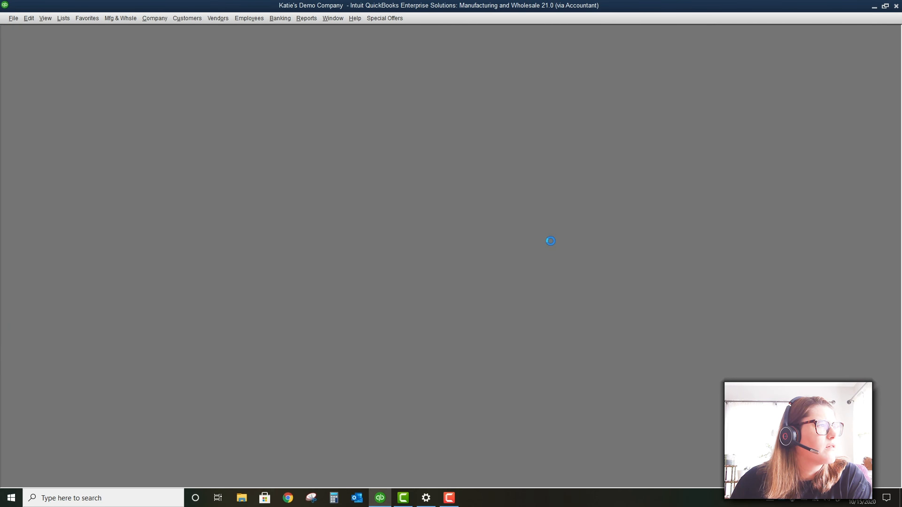
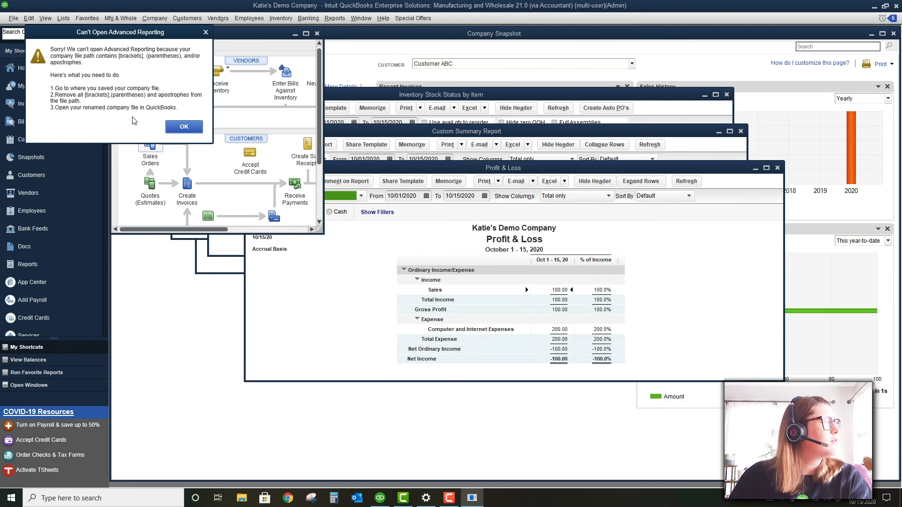
Move aside and dismiss the 'Can't Open Advanced Reporting' file-path warning
left_click_drag(134, 117, 436, 199)
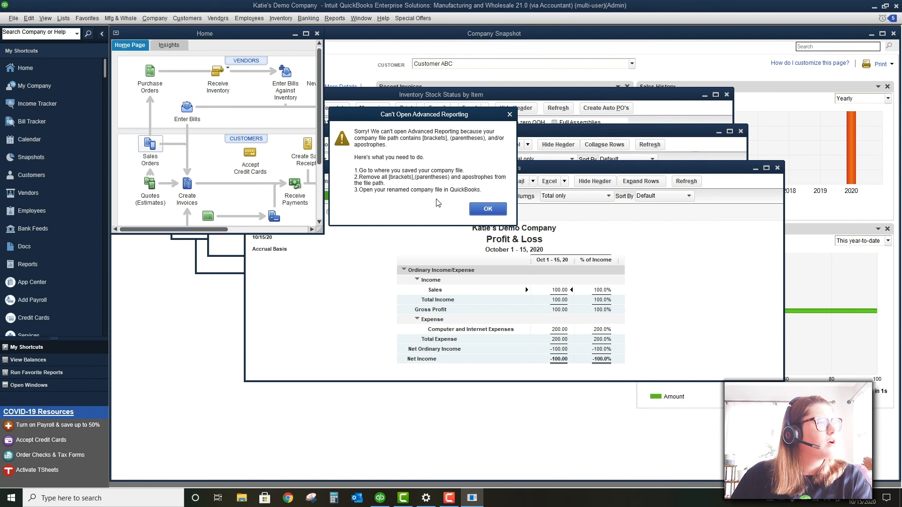
left_click(487, 209)
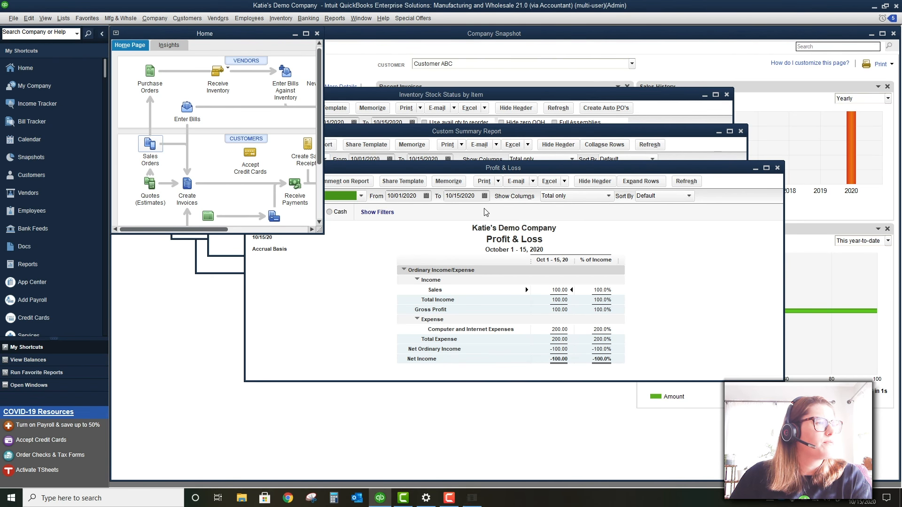
left_click(447, 500)
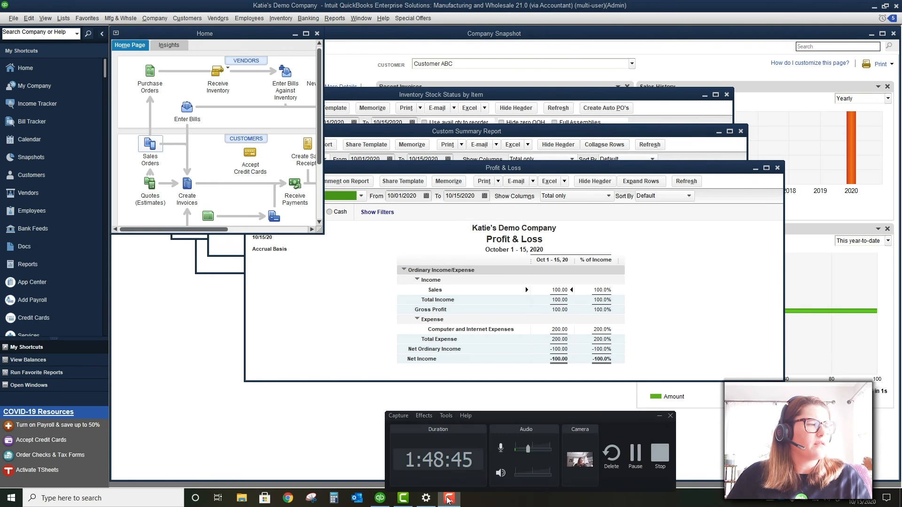
Wait for Advanced Reporting 2.9.1 to prepare data until the Welcome Center shows four starter reports
left_click(634, 453)
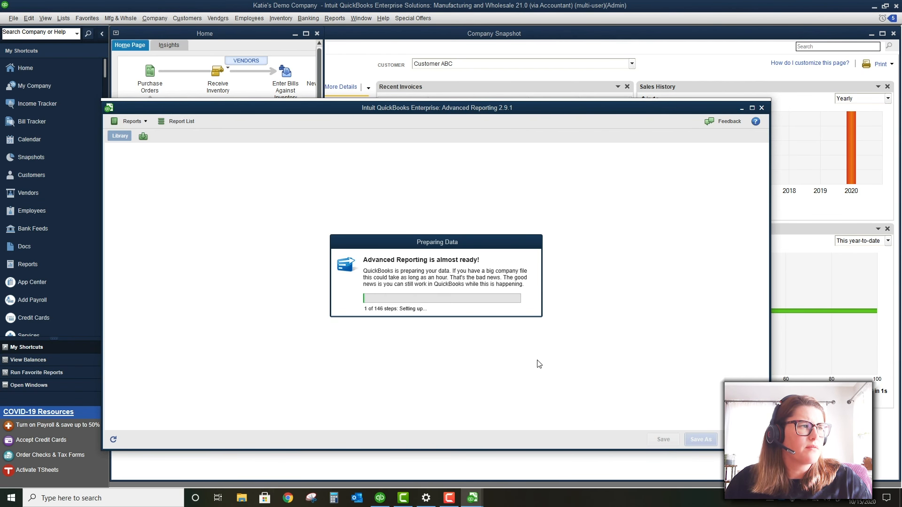
mouse_move(468, 499)
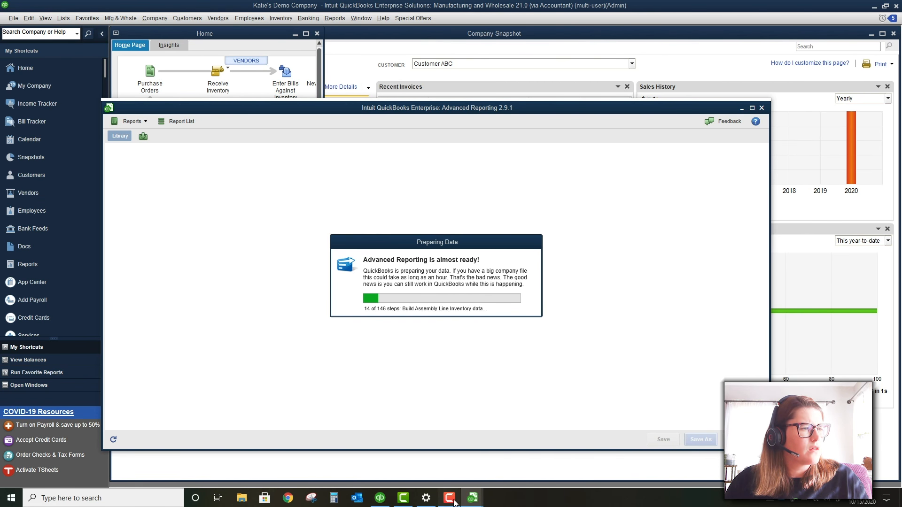
left_click(449, 498)
left_click(634, 455)
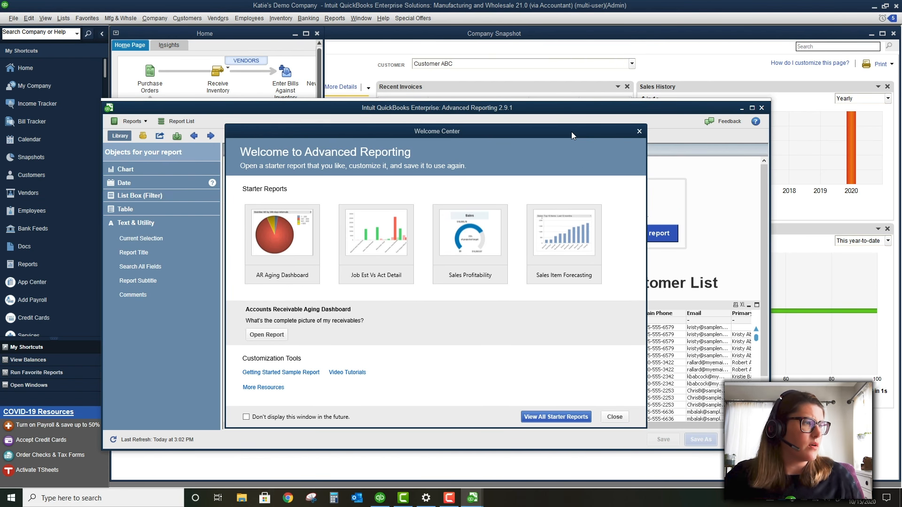
Browse all starter reports and open AR Aging Dashboard from the Report List
left_click(567, 418)
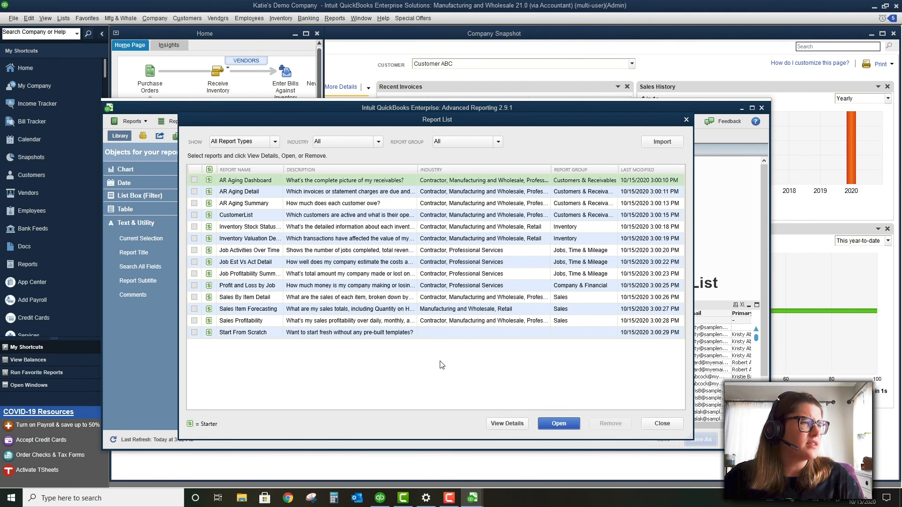
left_click(251, 180)
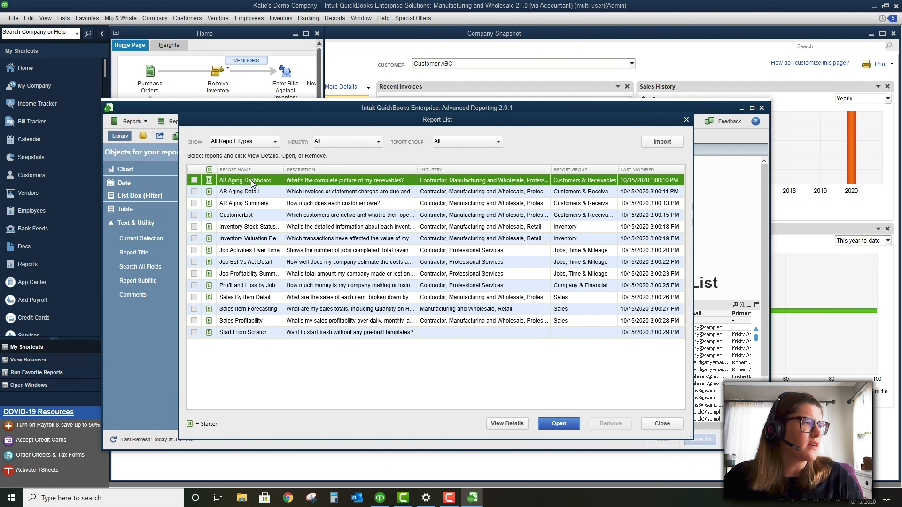
left_click(255, 189)
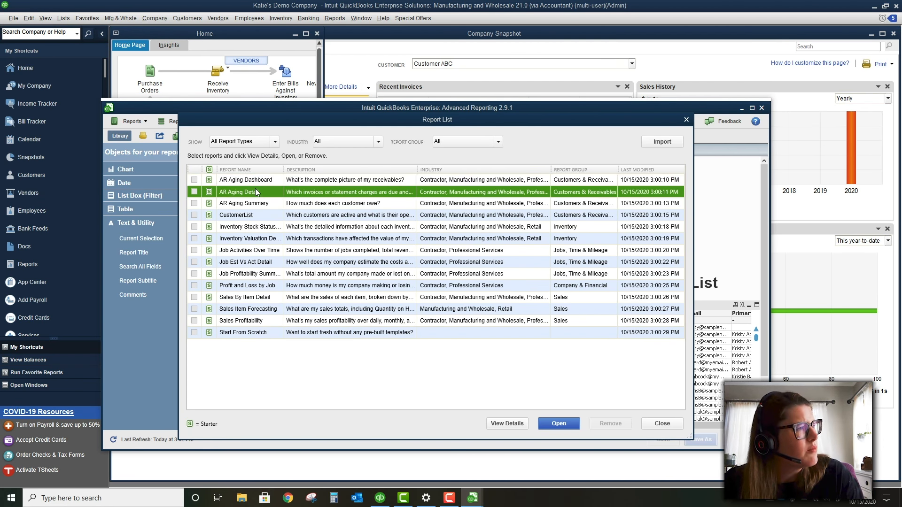
left_click_drag(622, 126, 655, 82)
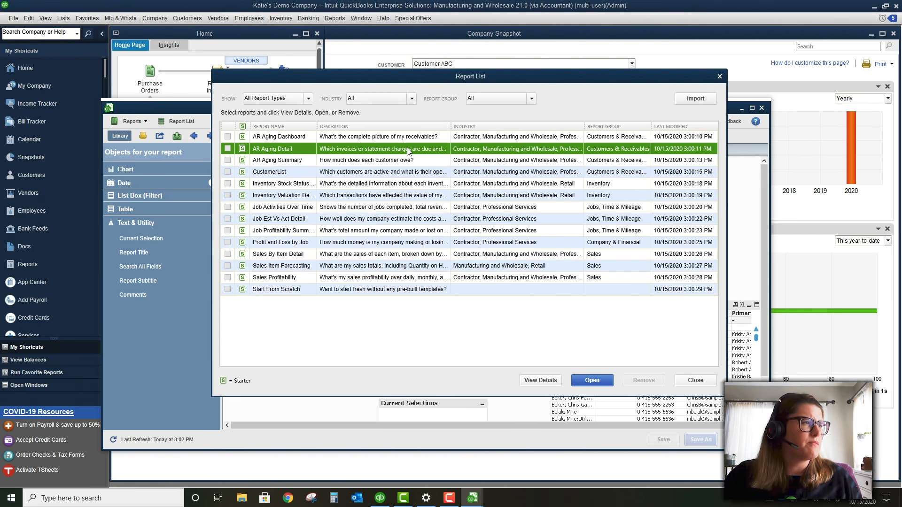
left_click(349, 172)
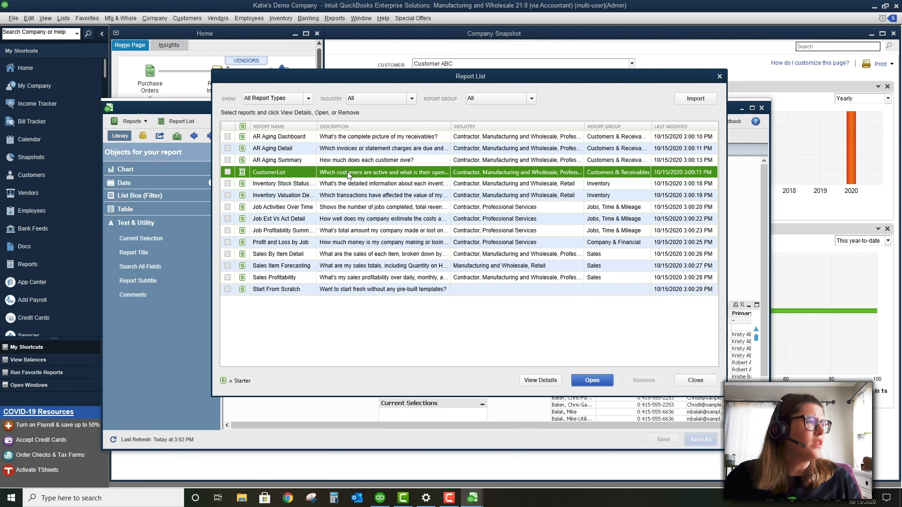
left_click(347, 136)
left_click(586, 377)
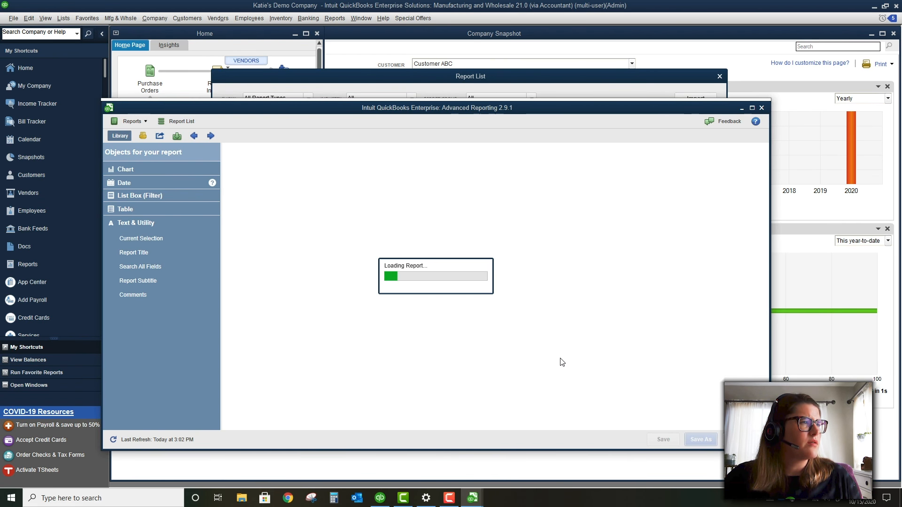
Maximize Advanced Reporting and browse the chart objects, date fields and list box filters
left_click(751, 107)
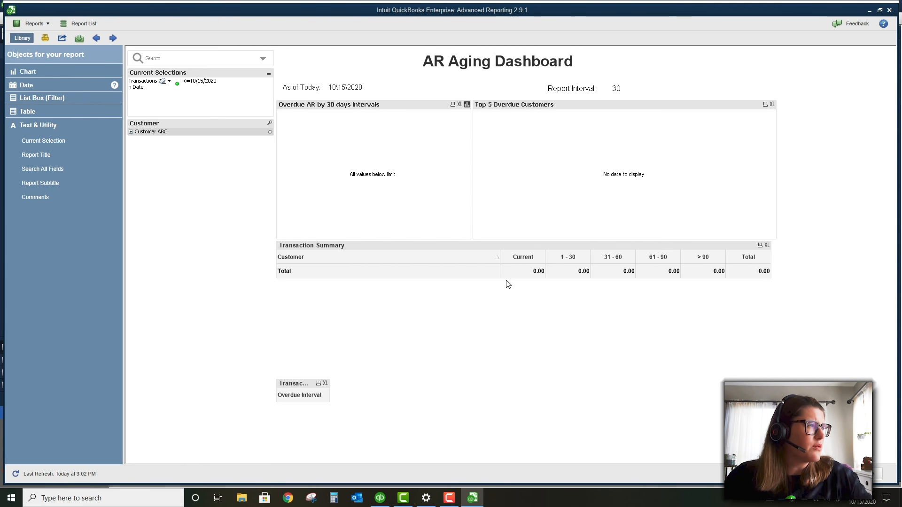
left_click(42, 72)
left_click(32, 71)
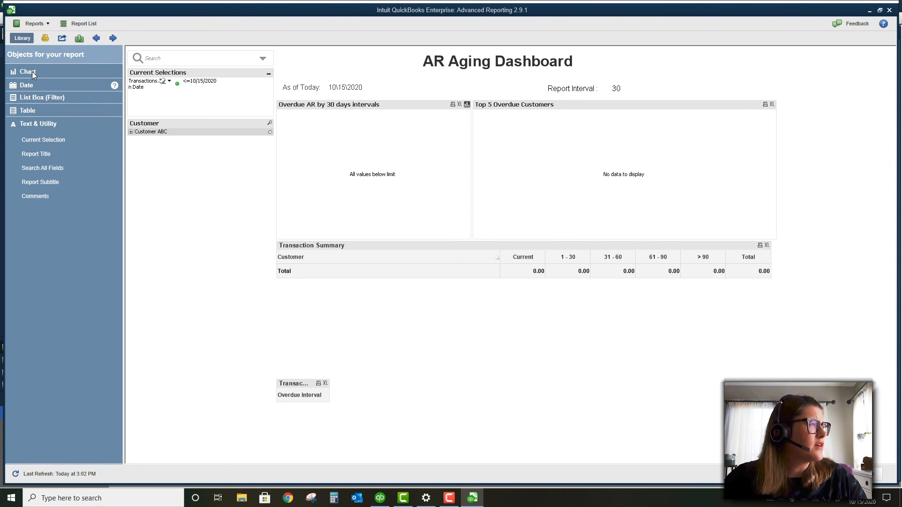
left_click(36, 83)
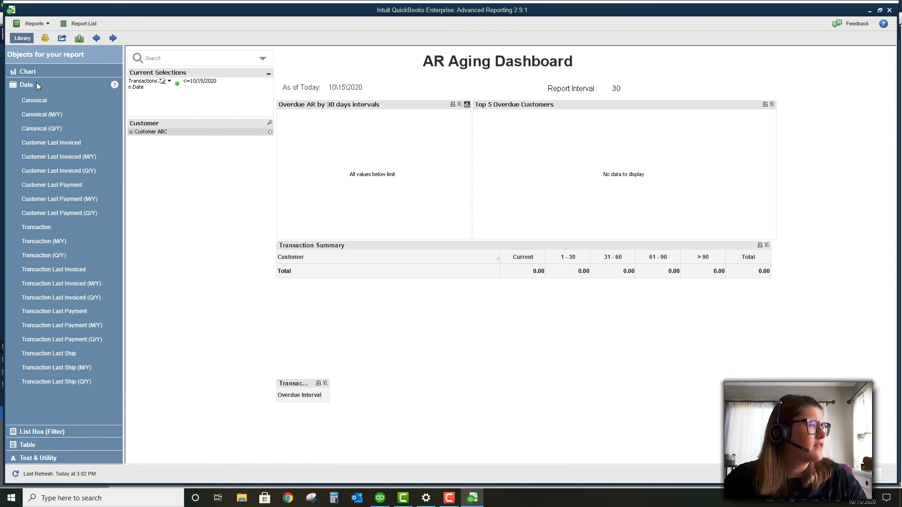
left_click(36, 83)
left_click(41, 97)
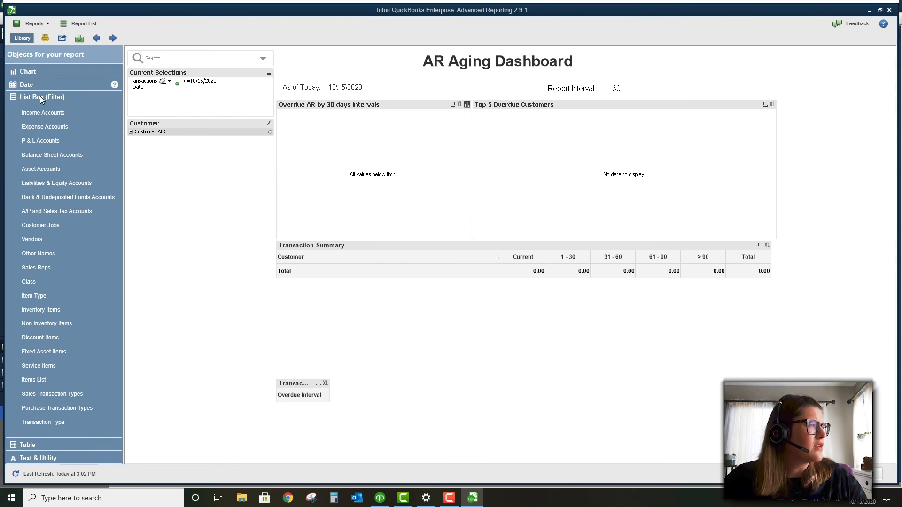
left_click(40, 96)
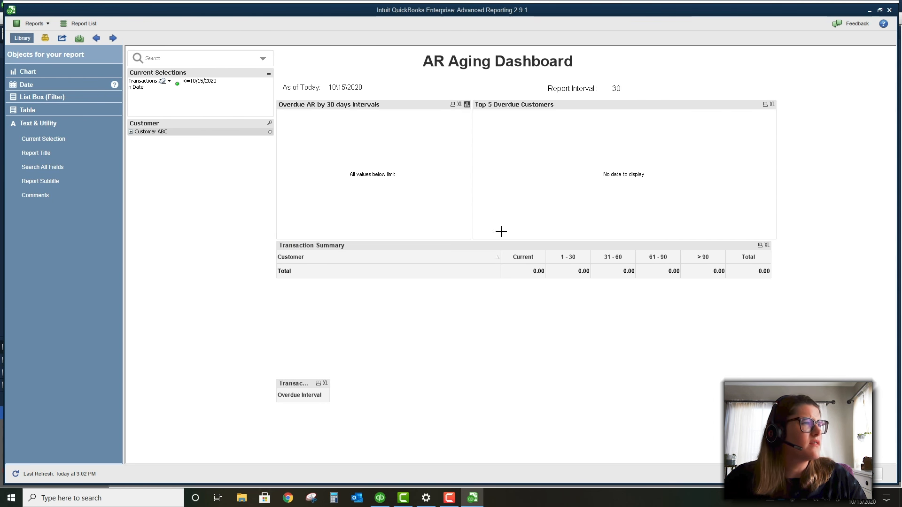
Select the Overdue AR by 30 days chart, then close Advanced Reporting
left_click(371, 155)
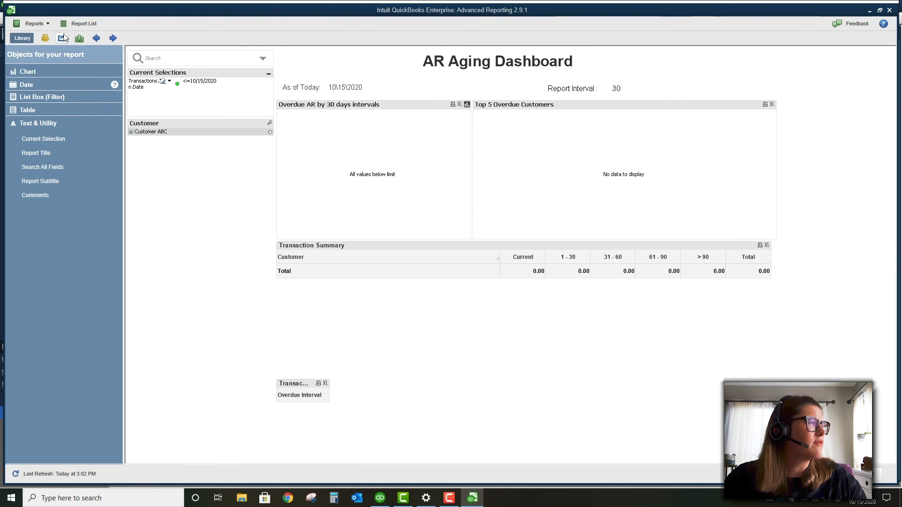
left_click(27, 24)
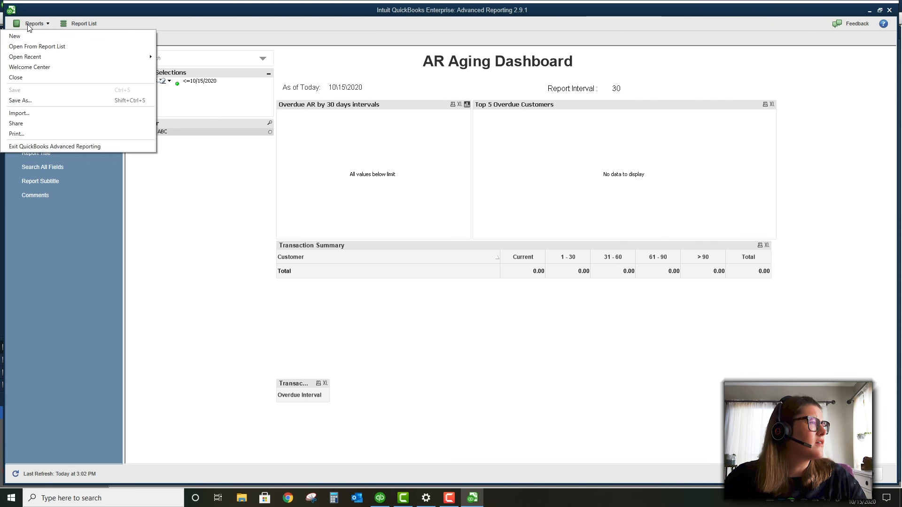
left_click(889, 10)
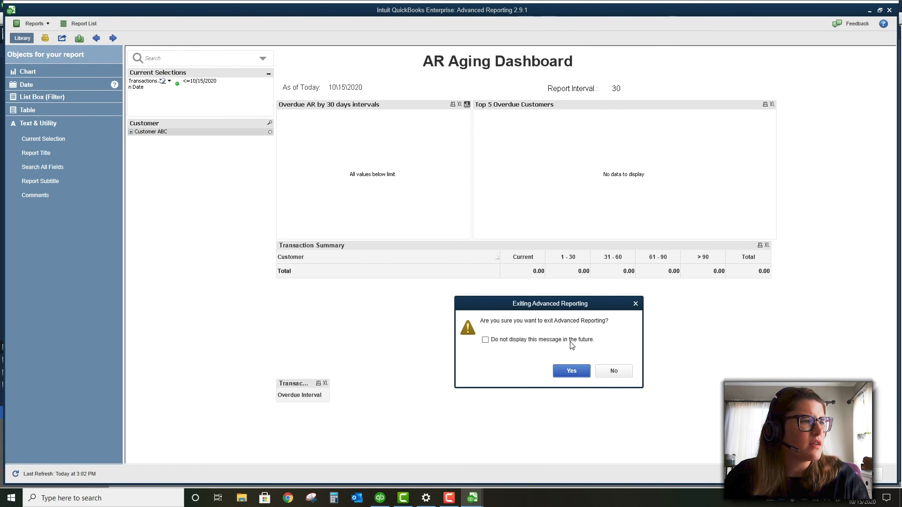
Exit Advanced Reporting with 'Do not display this message' checked and maximize the Home page
left_click(485, 341)
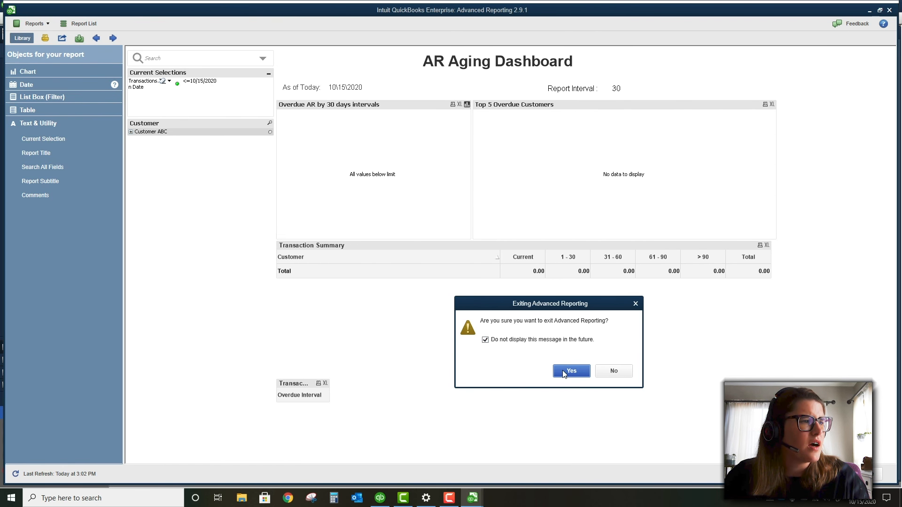
left_click(564, 372)
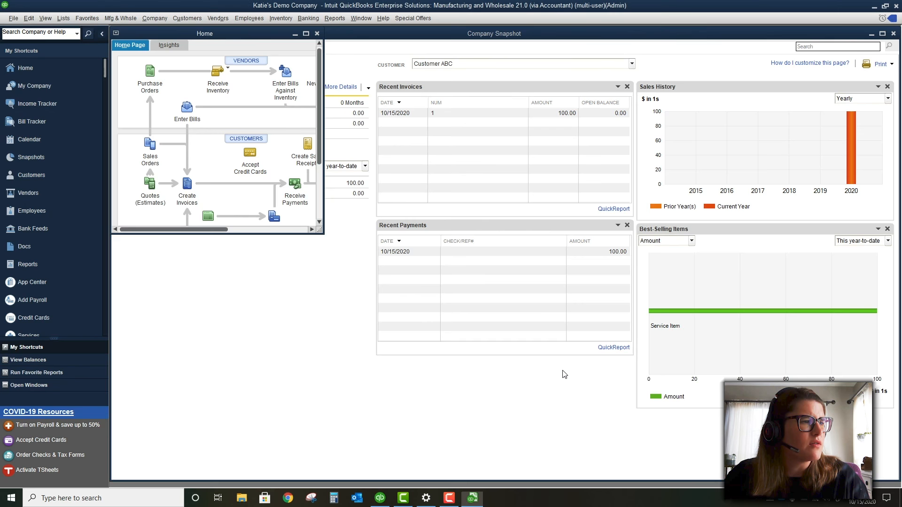
left_click(306, 34)
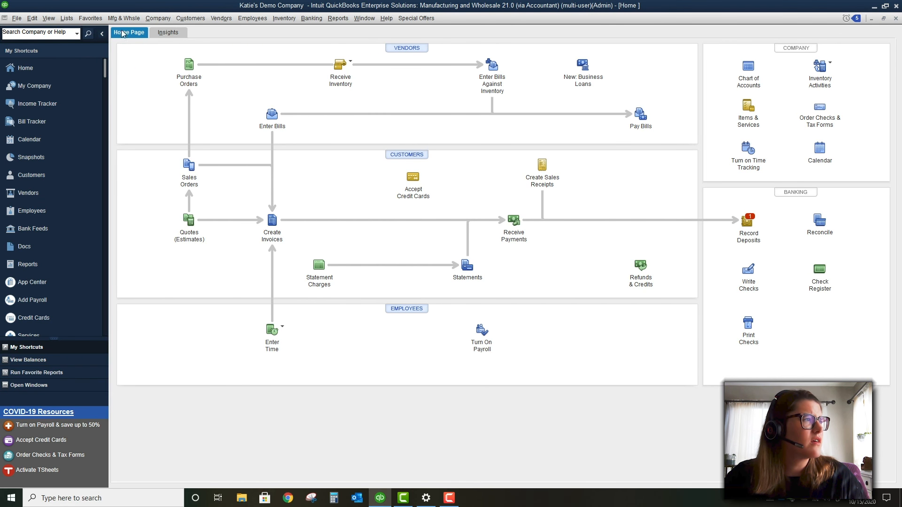
Try Company > Manage Fixed Assets and dismiss the multi-user mode warning
left_click(70, 20)
left_click(72, 20)
left_click(160, 18)
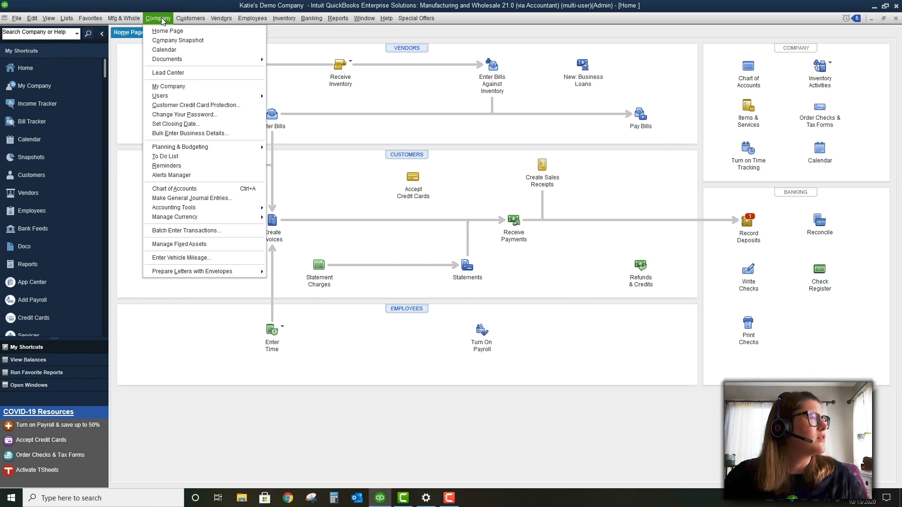
left_click(188, 244)
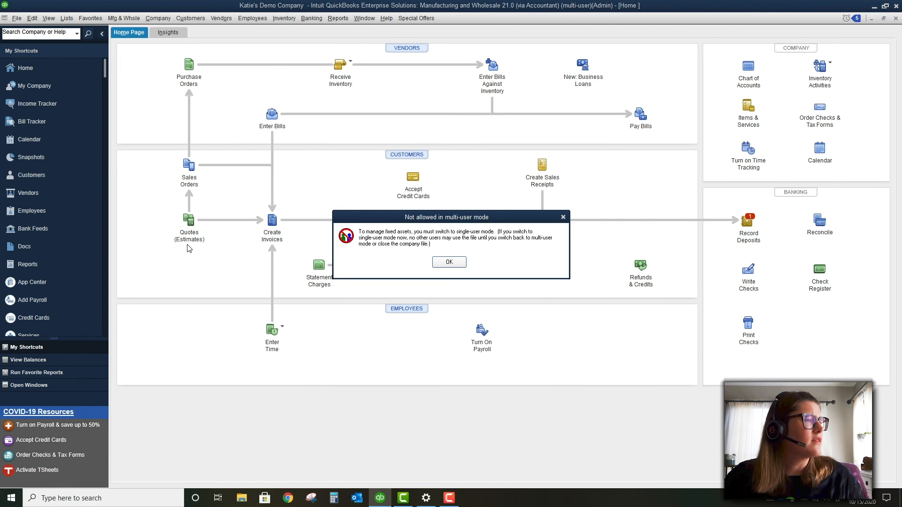
left_click(447, 262)
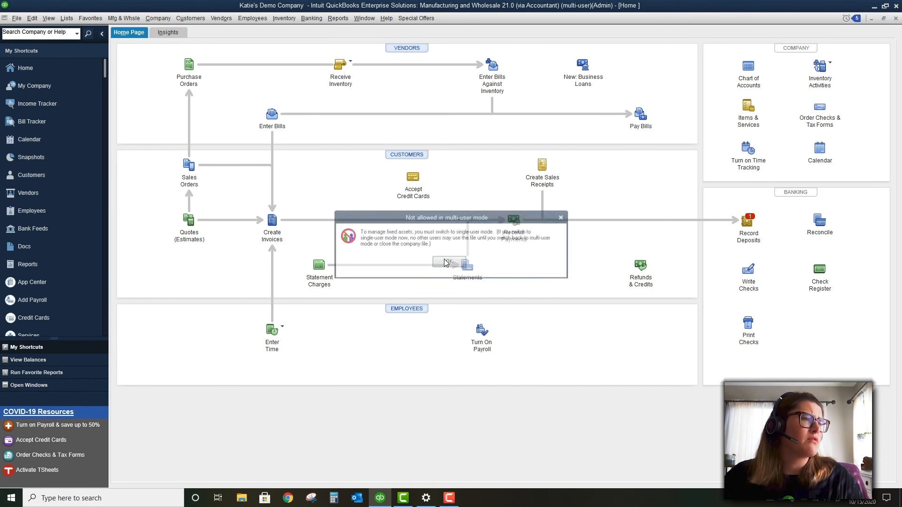
Switch the company file to single-user mode and acknowledge the confirmation
left_click(17, 18)
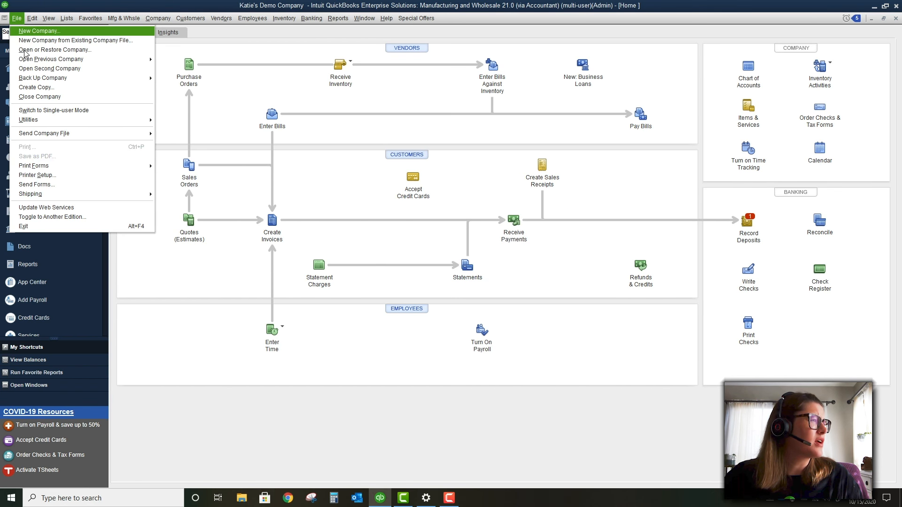
left_click(52, 110)
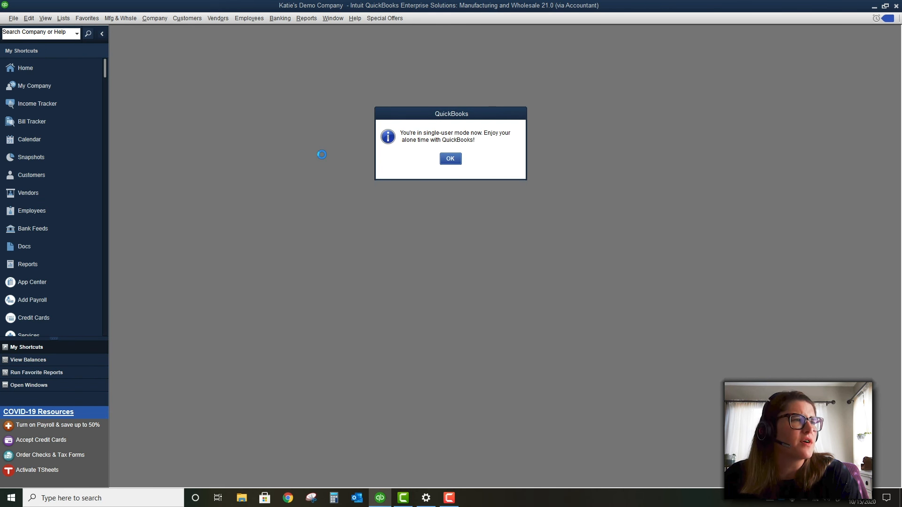
left_click(453, 162)
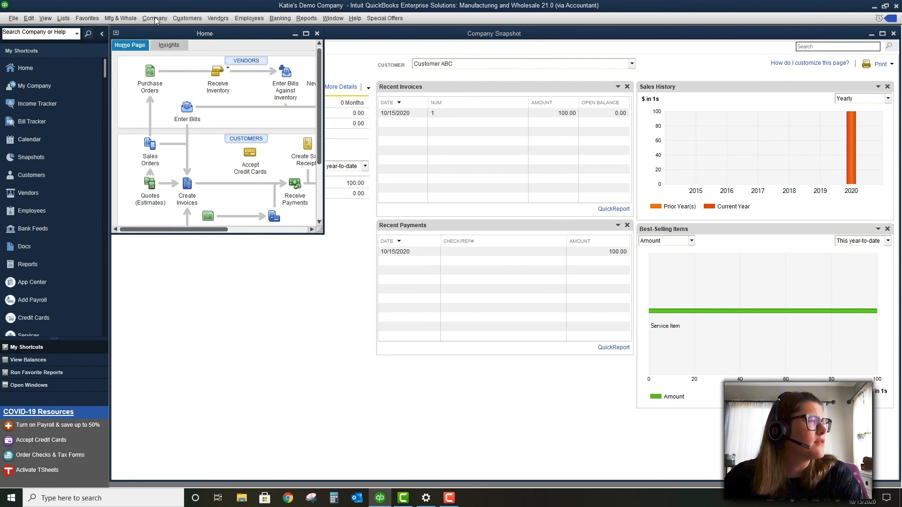
Minimize and restore QuickBooks, then close all open windows with Window > Close All
left_click(157, 18)
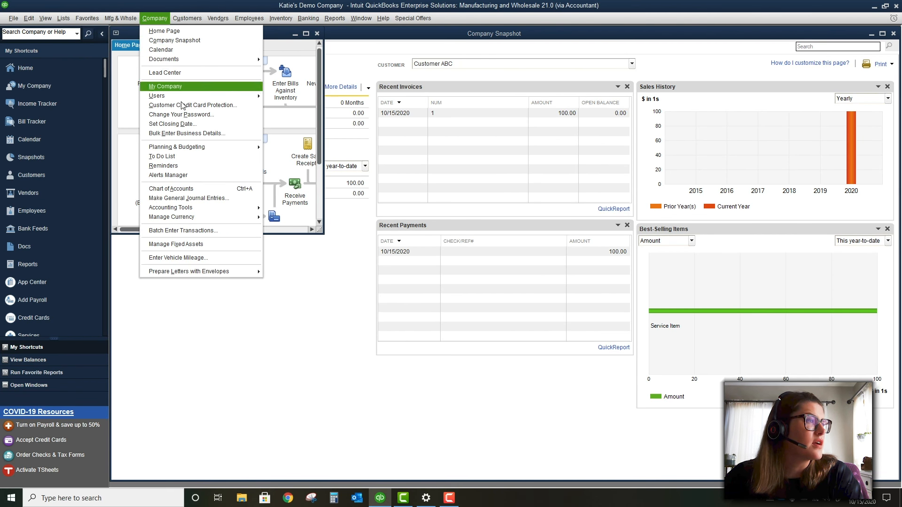
left_click(197, 246)
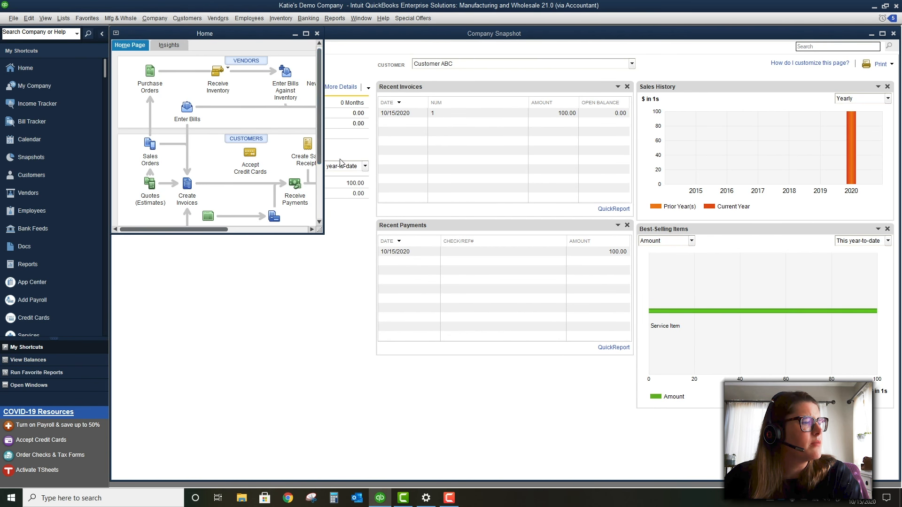
mouse_move(378, 502)
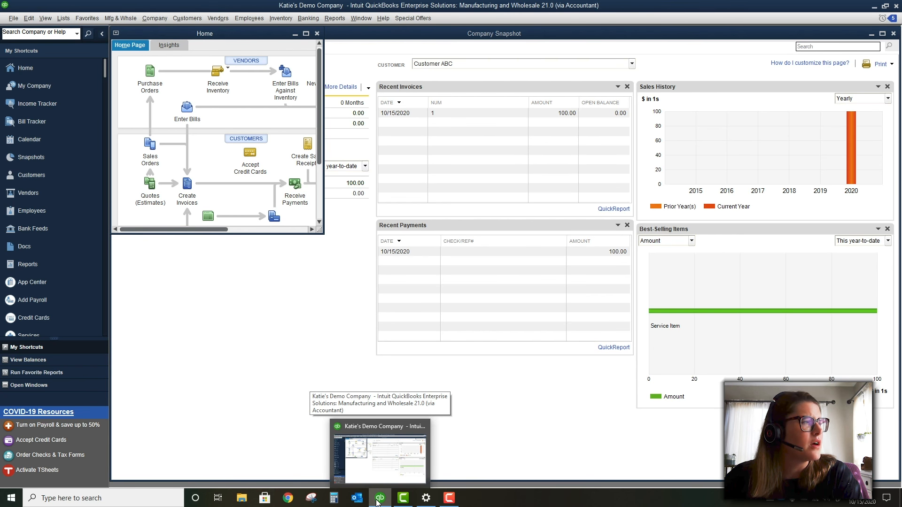
left_click(378, 502)
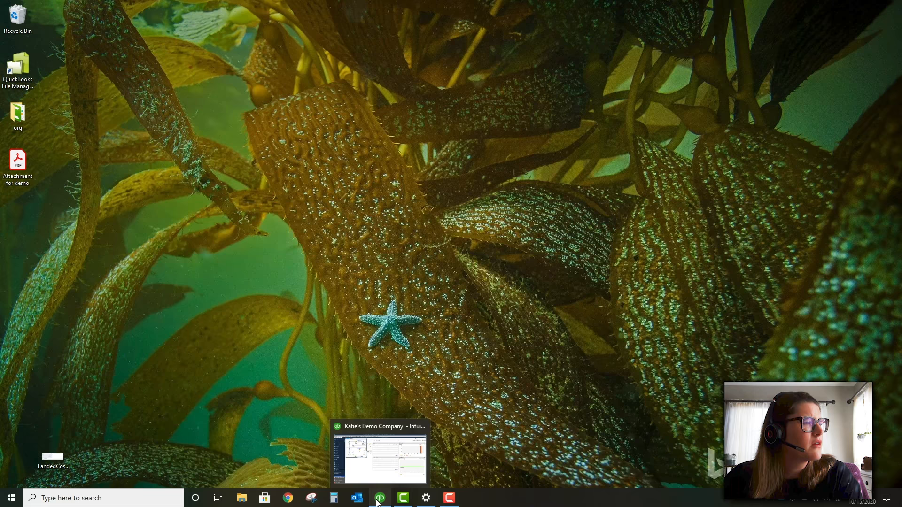
left_click(378, 501)
left_click(282, 349)
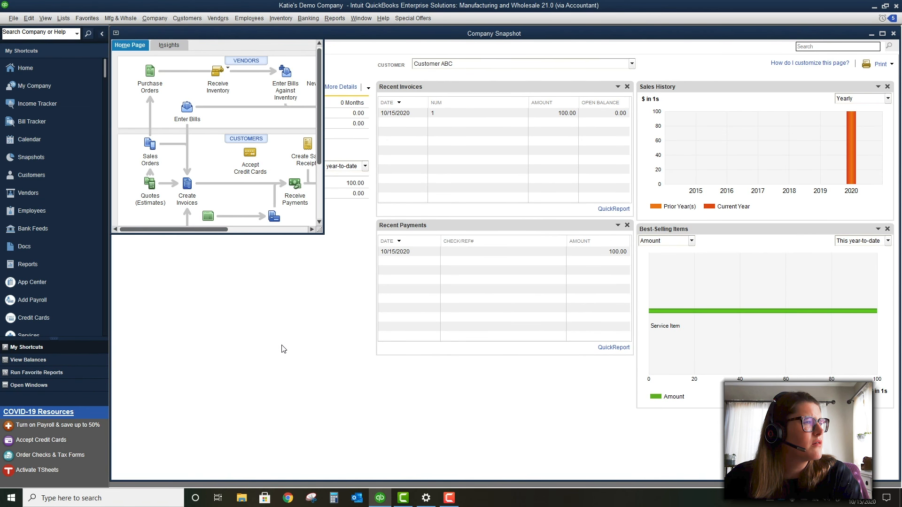
left_click(360, 17)
left_click(361, 42)
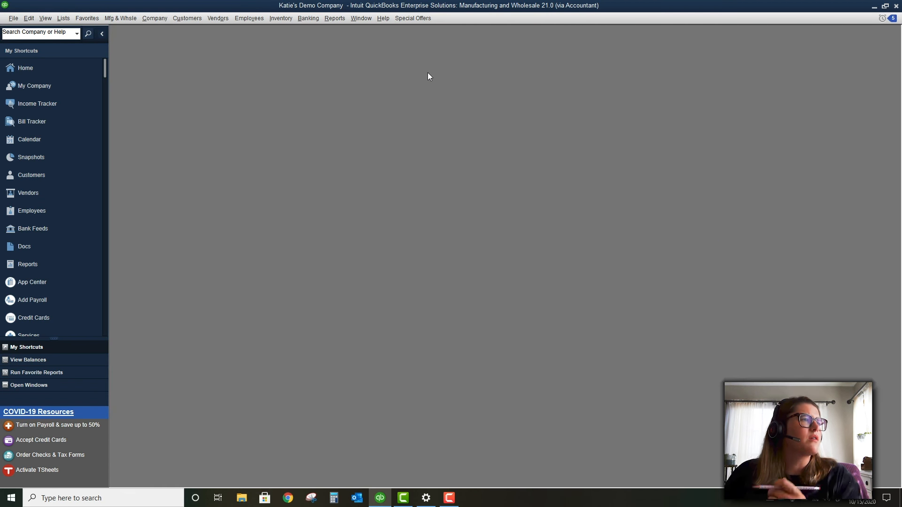
Choose Manage Fixed Assets from the Company menu and bring QuickBooks back from the taskbar
left_click(155, 17)
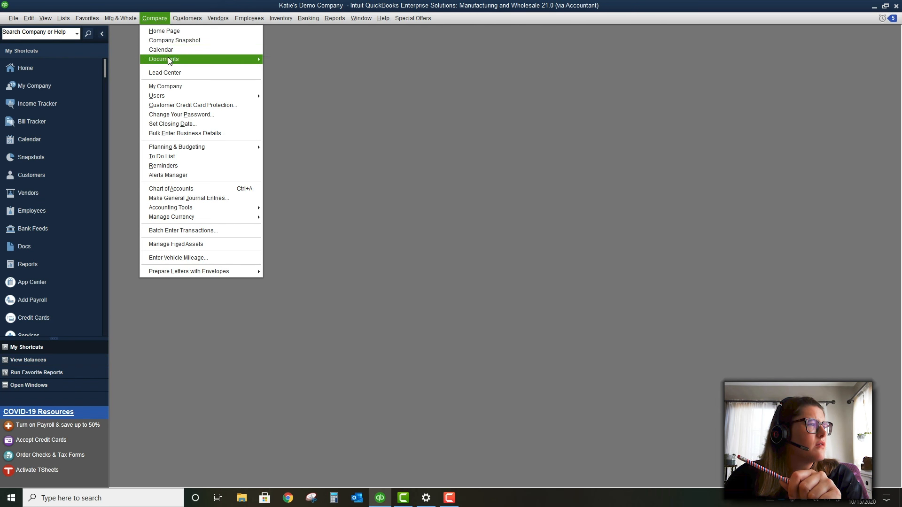
left_click(201, 245)
left_click(376, 499)
left_click(380, 497)
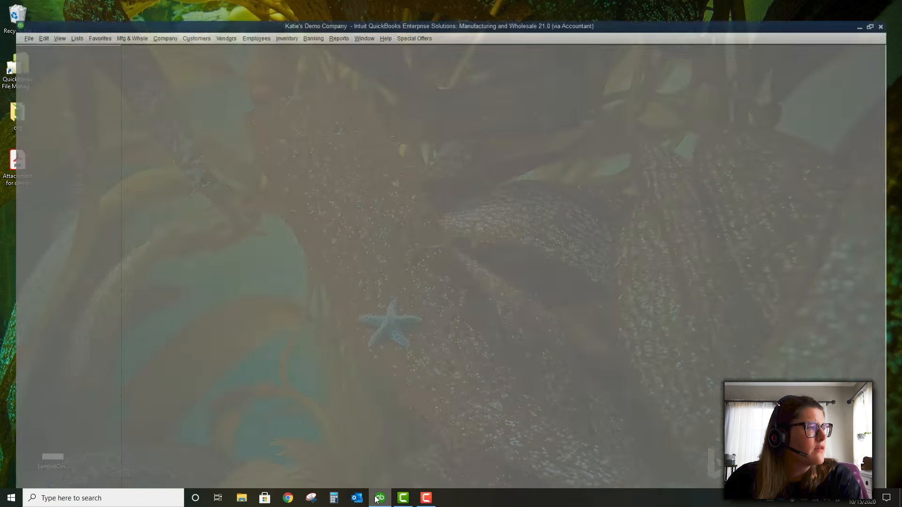